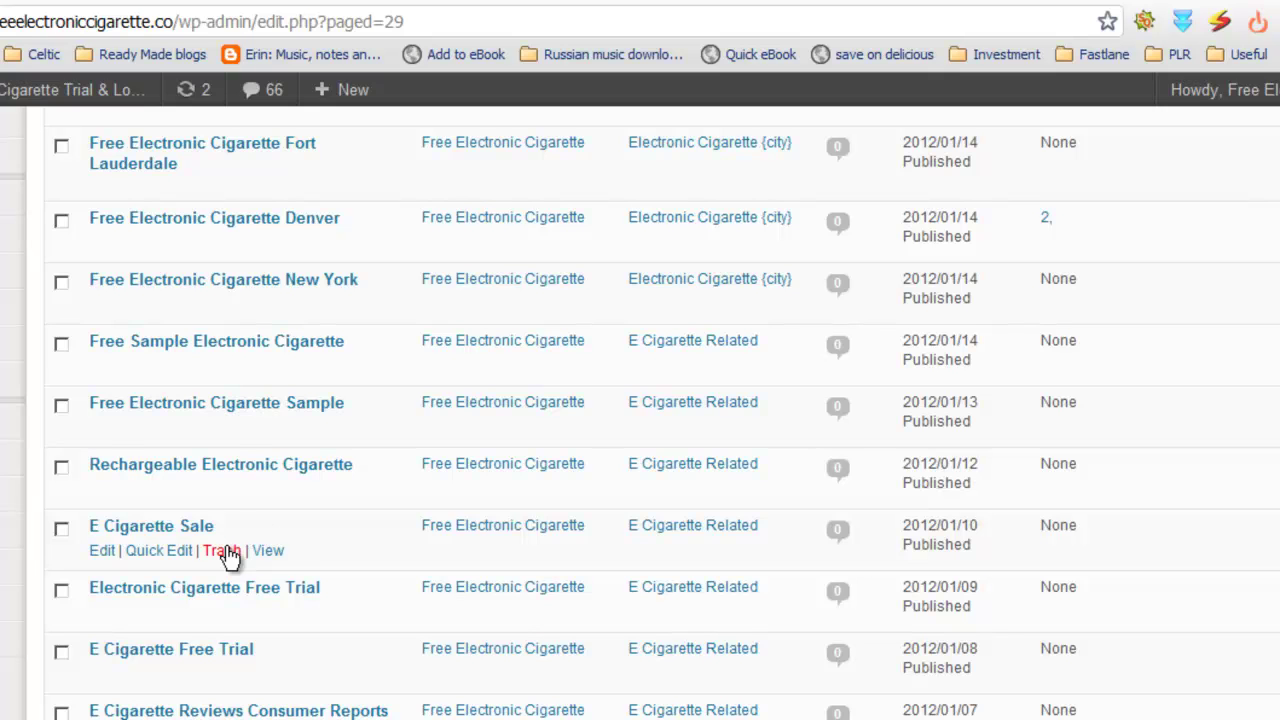
Open the Content Revenge settings page in a new browser tab and switch to it.
{"action": "mouse_move", "coordinate": [11, 344]}
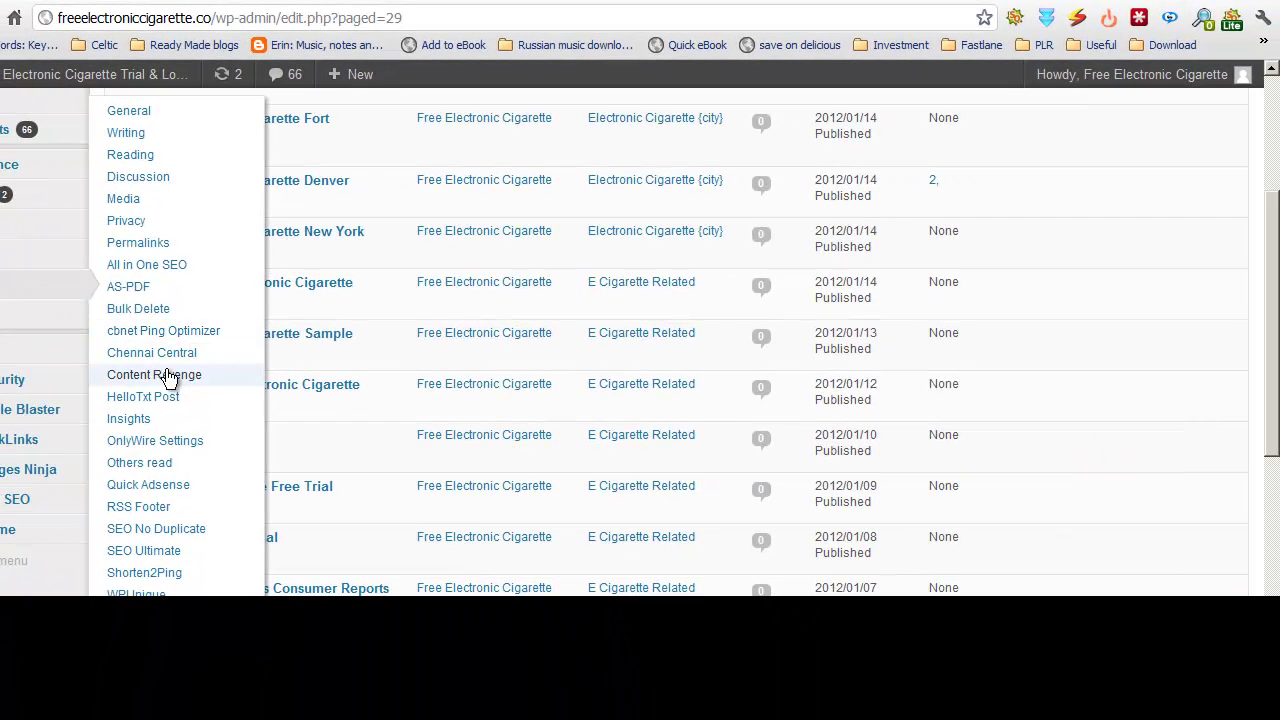
{"action": "right_click", "coordinate": [165, 377]}
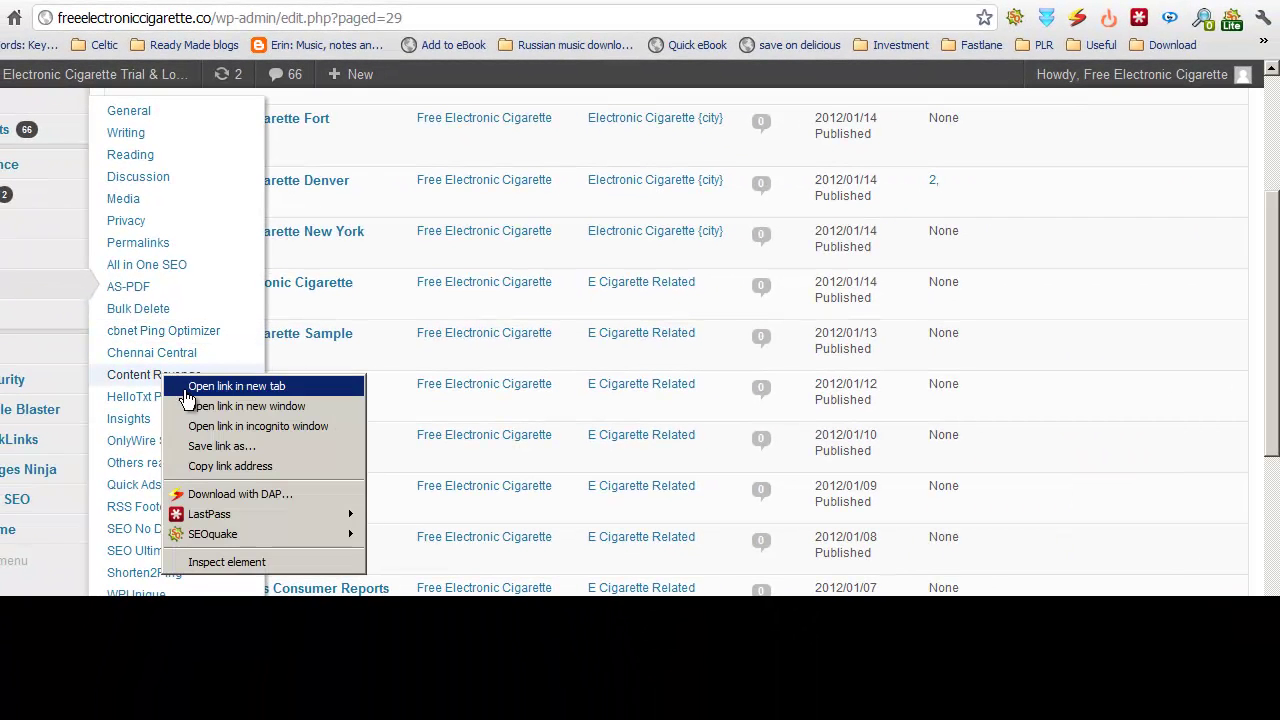
{"action": "left_click", "coordinate": [186, 389]}
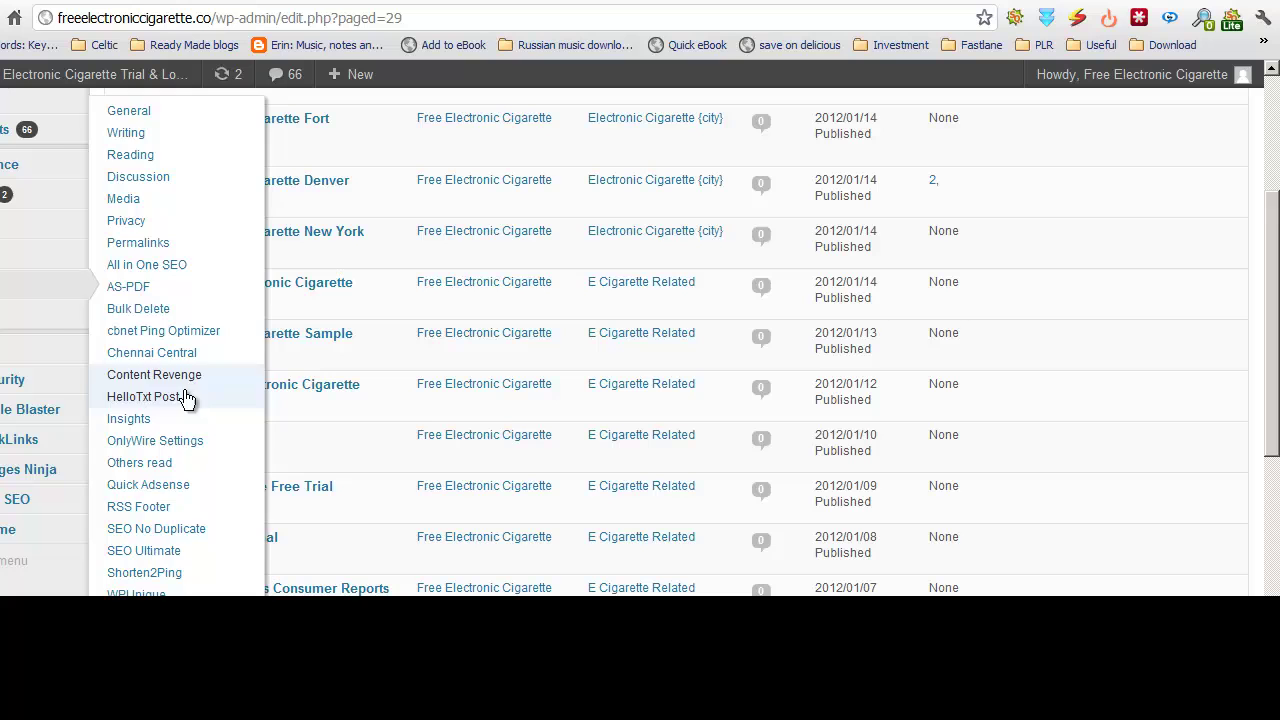
{"action": "left_click", "coordinate": [1081, 3]}
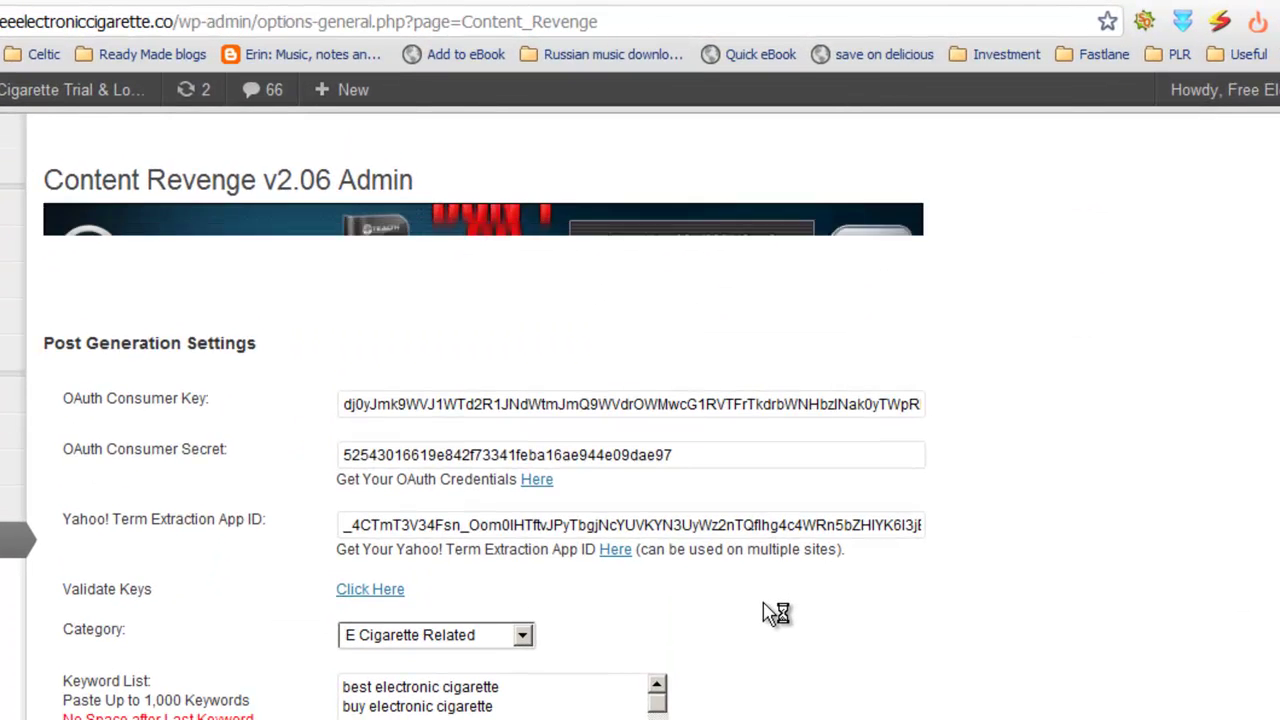
Examine the Content Revenge API credential fields, the post category and the full keyword list.
{"action": "scroll", "coordinate": [775, 612], "scroll_direction": "down", "scroll_amount": 1}
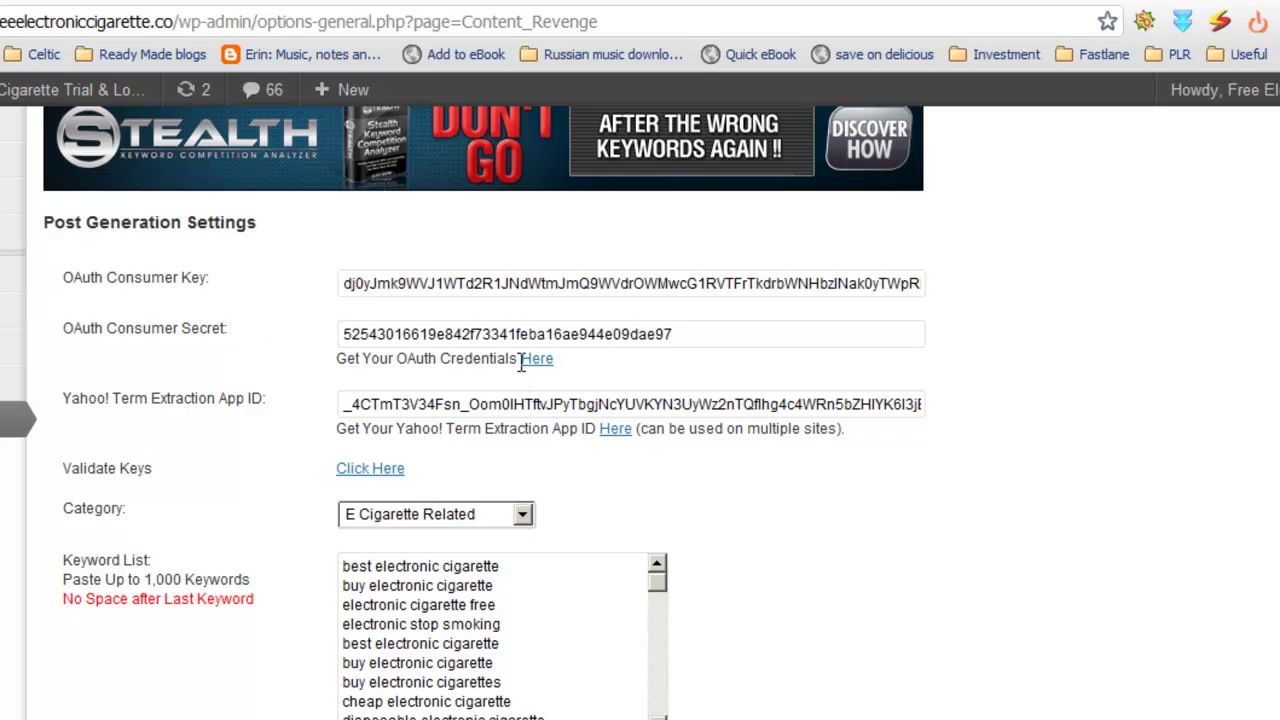
{"action": "scroll", "coordinate": [783, 370], "scroll_direction": "down", "scroll_amount": 1}
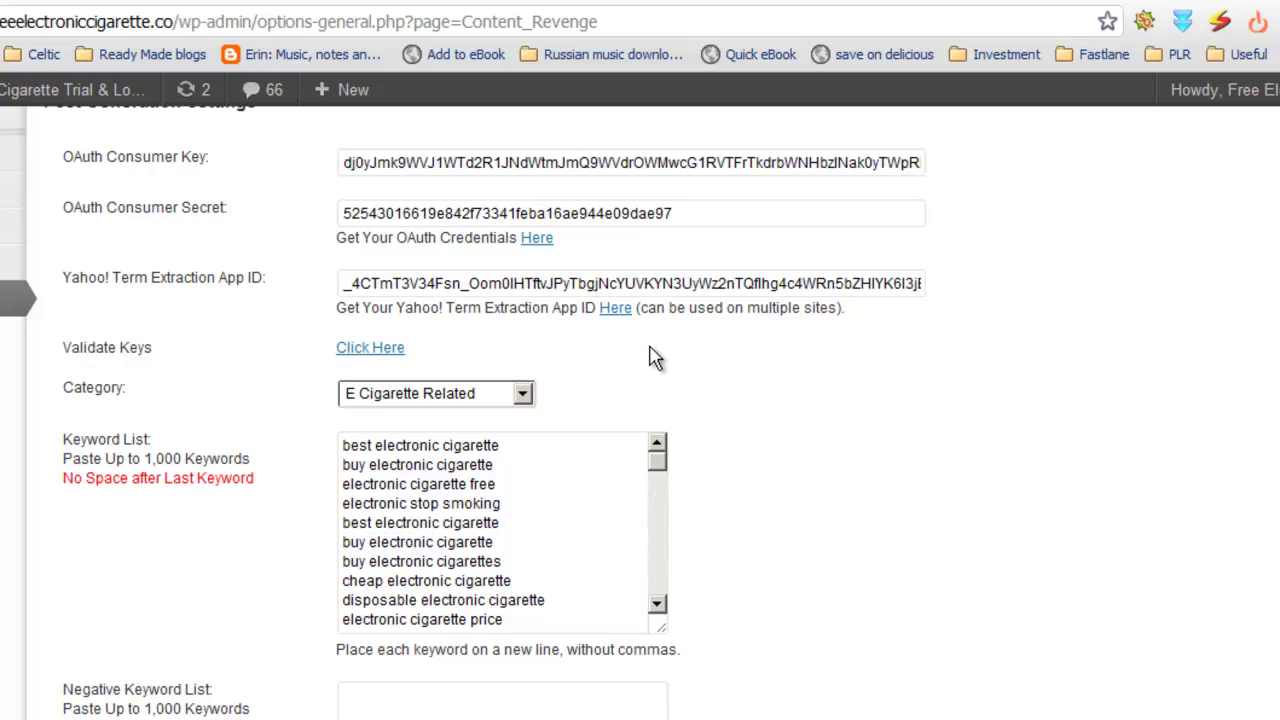
{"action": "scroll", "coordinate": [651, 356], "scroll_direction": "down", "scroll_amount": 1}
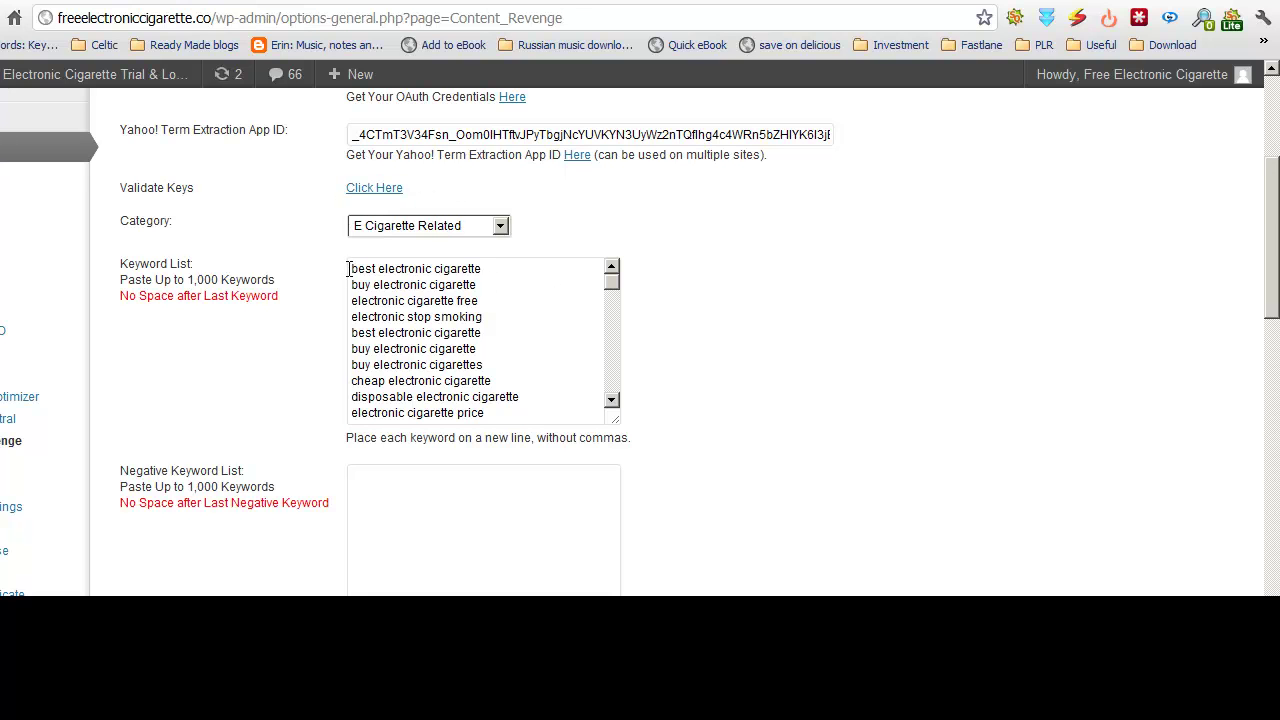
{"action": "left_click_drag", "start_coordinate": [354, 270], "coordinate": [512, 450]}
{"action": "left_click", "coordinate": [512, 367]}
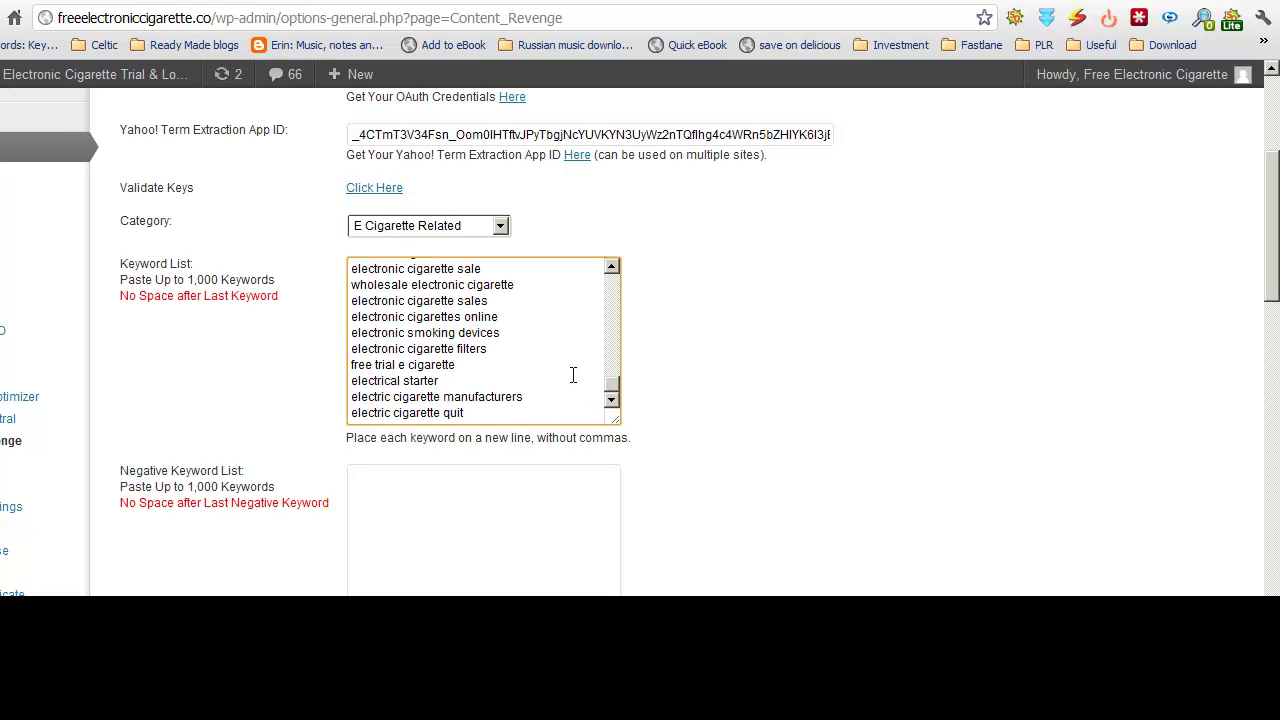
{"action": "left_click_drag", "start_coordinate": [609, 393], "coordinate": [612, 263]}
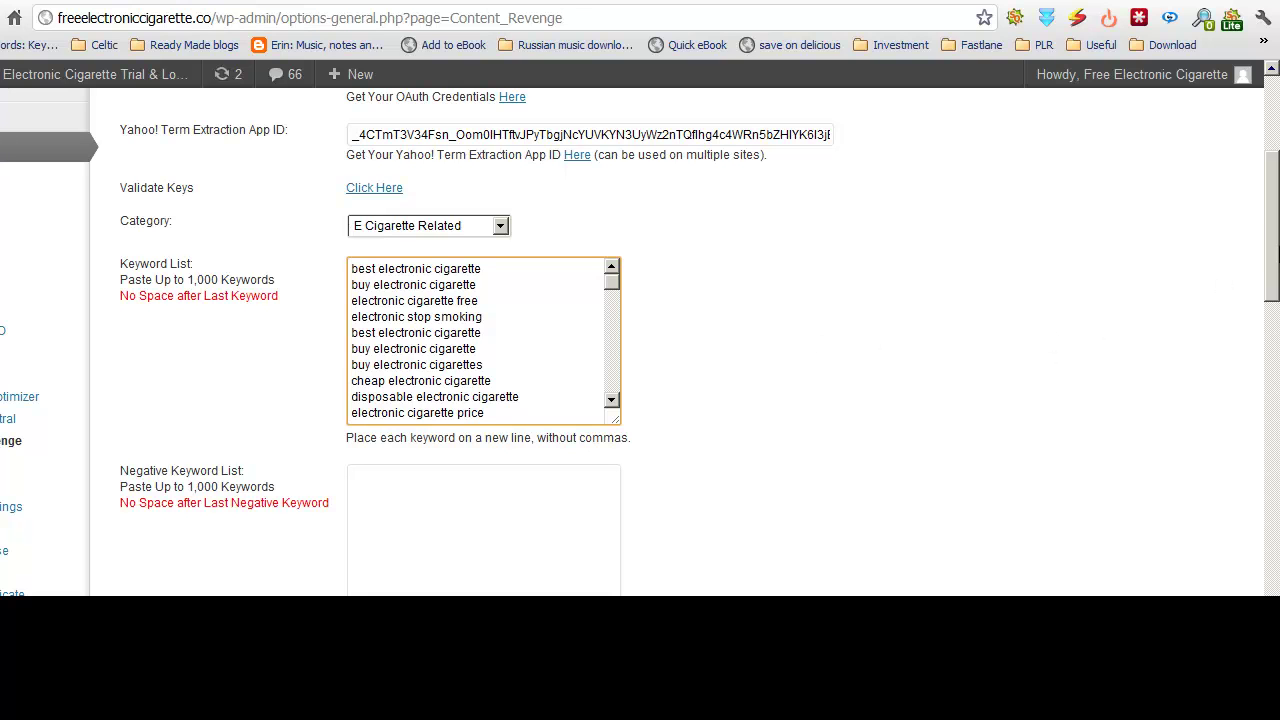
{"action": "left_click_drag", "start_coordinate": [613, 288], "coordinate": [601, 263]}
Examine the negative keyword list, results per post, start date, prepended content, posts per day and result source options.
{"action": "scroll", "coordinate": [1275, 247], "scroll_direction": "down", "scroll_amount": 4}
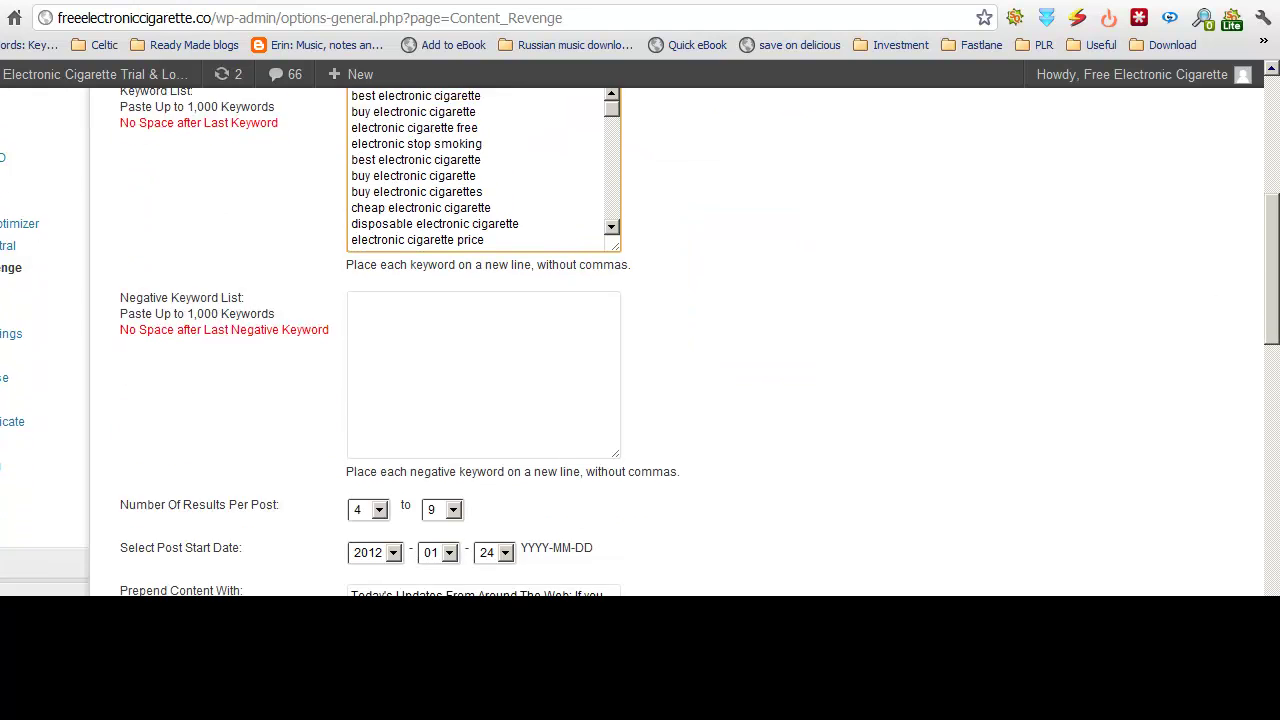
{"action": "scroll", "coordinate": [938, 352], "scroll_direction": "down", "scroll_amount": 1}
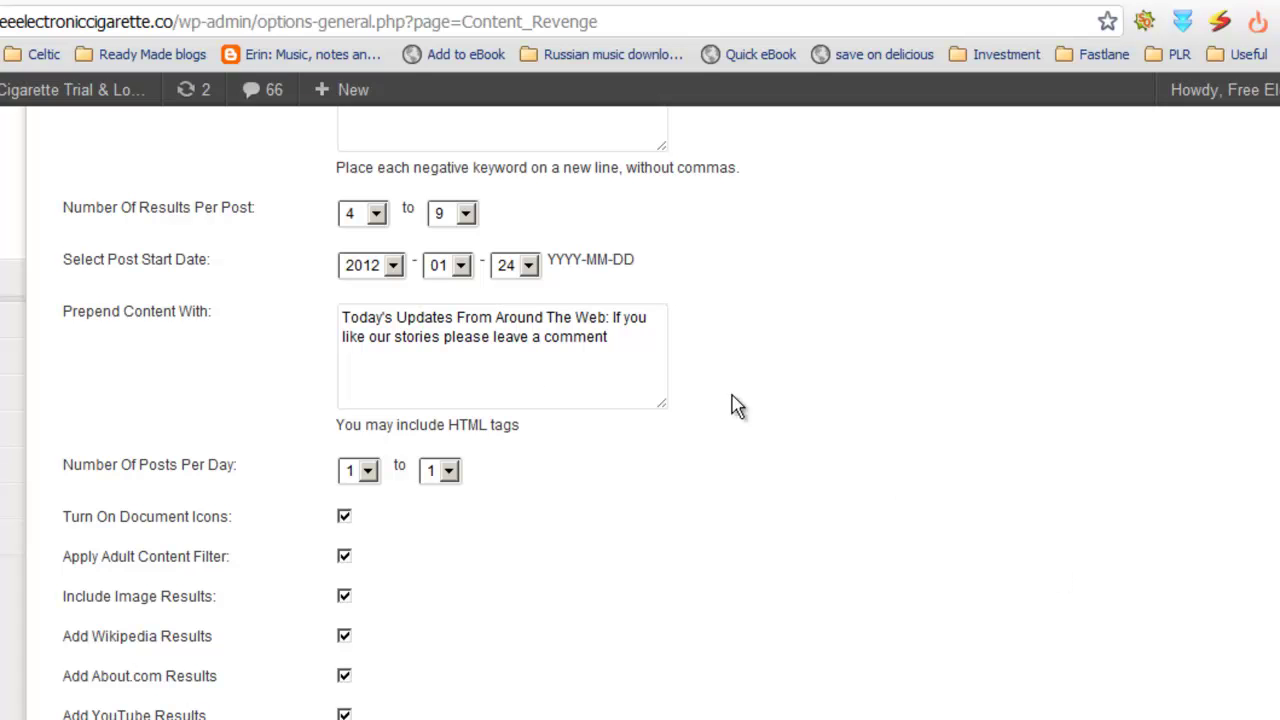
{"action": "scroll", "coordinate": [580, 491], "scroll_direction": "down", "scroll_amount": 3}
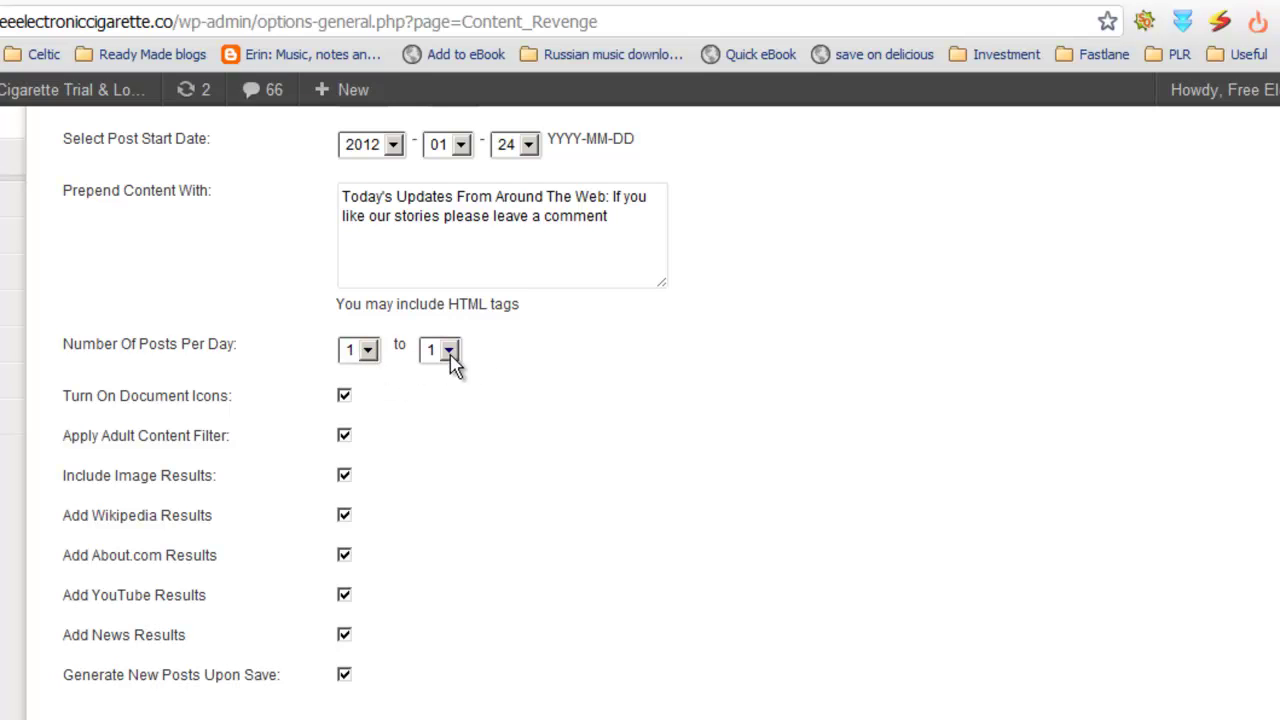
{"action": "scroll", "coordinate": [497, 417], "scroll_direction": "down", "scroll_amount": 3}
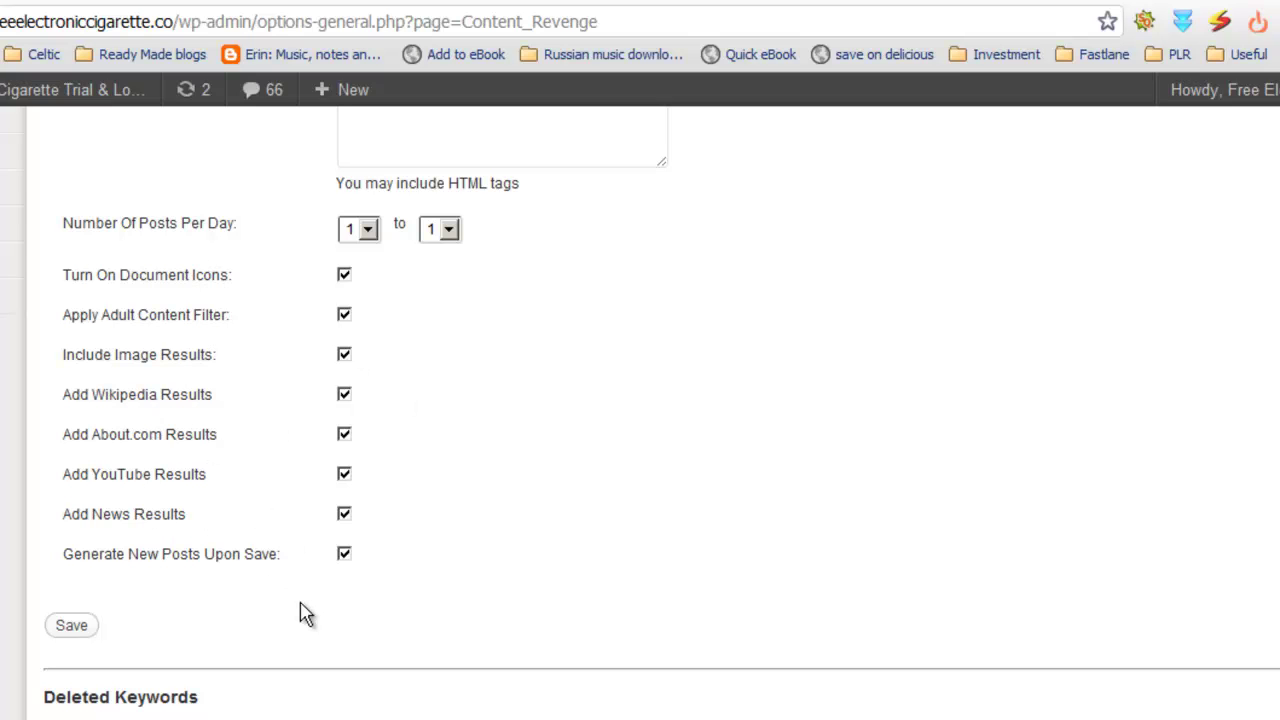
{"action": "scroll", "coordinate": [310, 620], "scroll_direction": "down", "scroll_amount": 3}
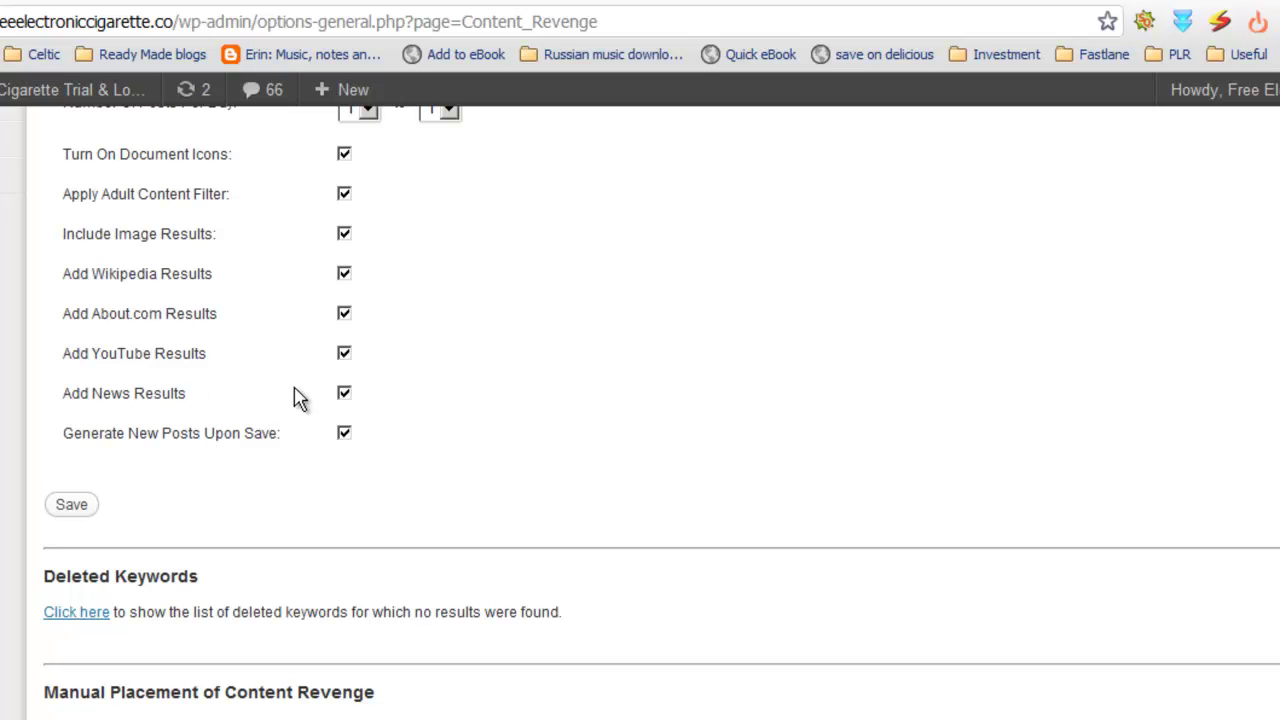
{"action": "scroll", "coordinate": [305, 430], "scroll_direction": "up", "scroll_amount": 3}
{"action": "scroll", "coordinate": [310, 430], "scroll_direction": "down", "scroll_amount": 3}
{"action": "scroll", "coordinate": [310, 432], "scroll_direction": "up", "scroll_amount": 3}
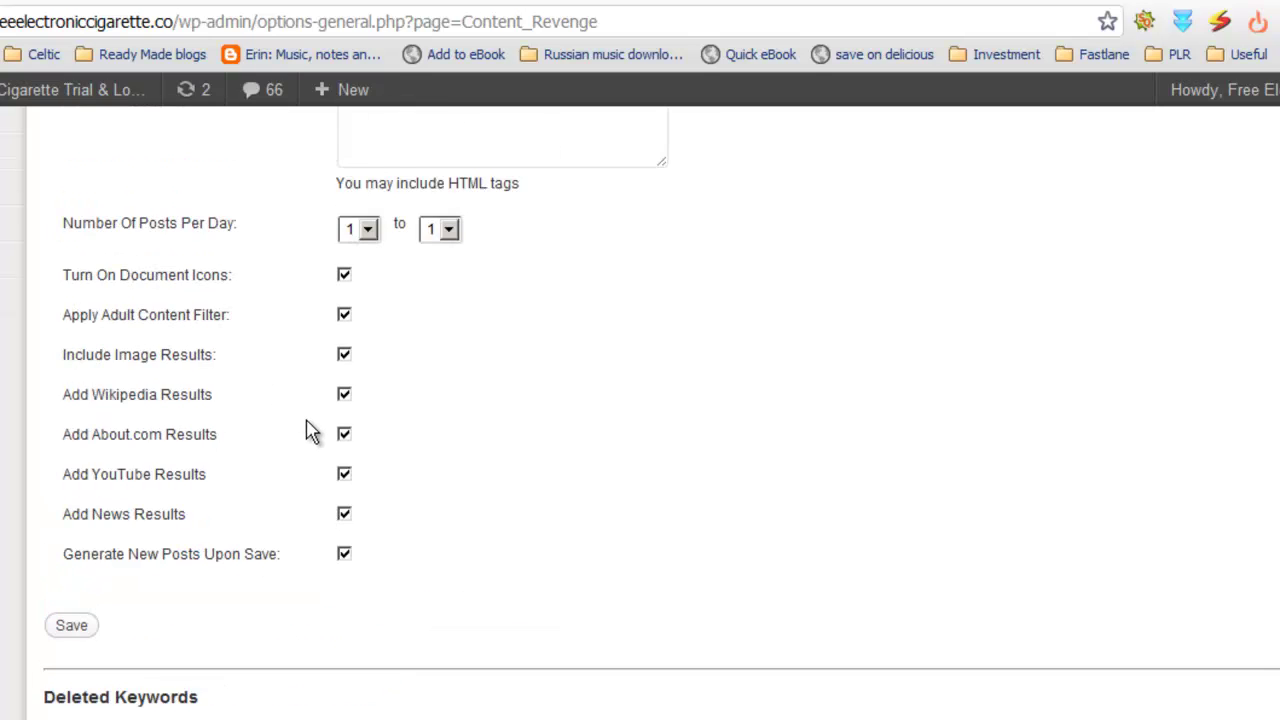
Review the post generation settings again, from the API credentials and keyword list down to the deleted keywords section.
{"action": "scroll", "coordinate": [496, 408], "scroll_direction": "up", "scroll_amount": 12}
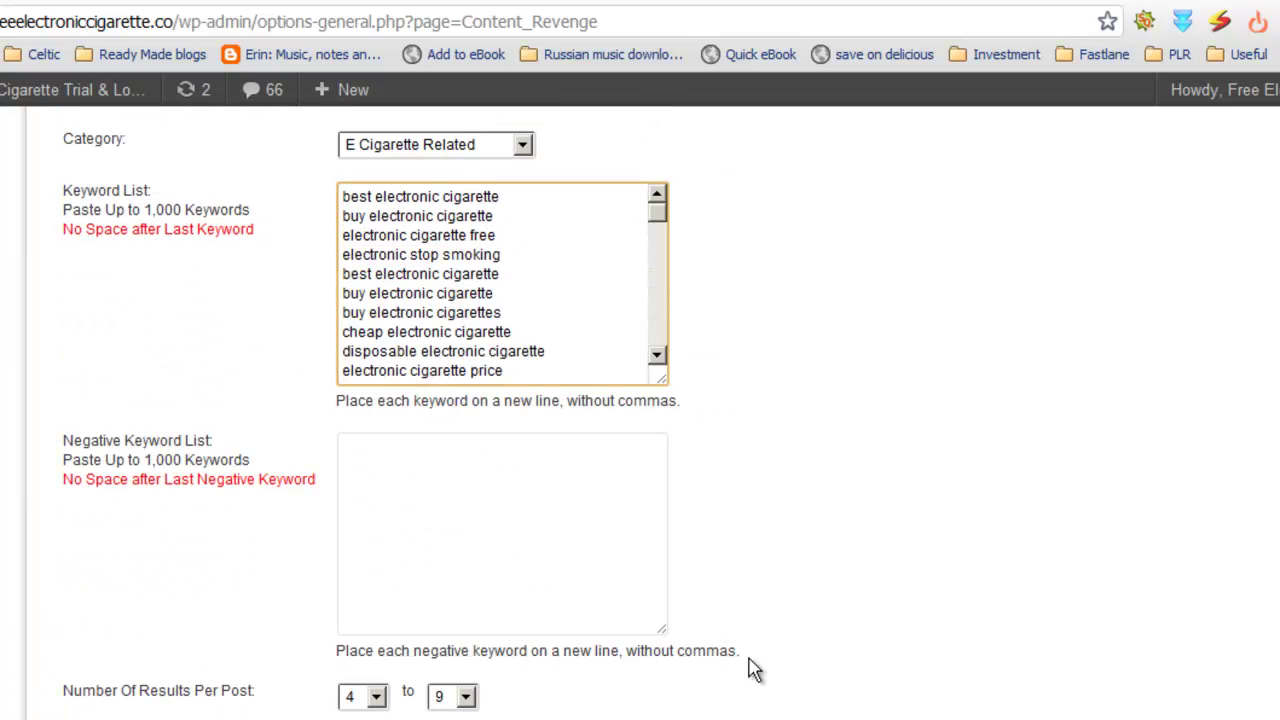
{"action": "scroll", "coordinate": [740, 650], "scroll_direction": "down", "scroll_amount": 6}
{"action": "scroll", "coordinate": [733, 638], "scroll_direction": "down", "scroll_amount": 15}
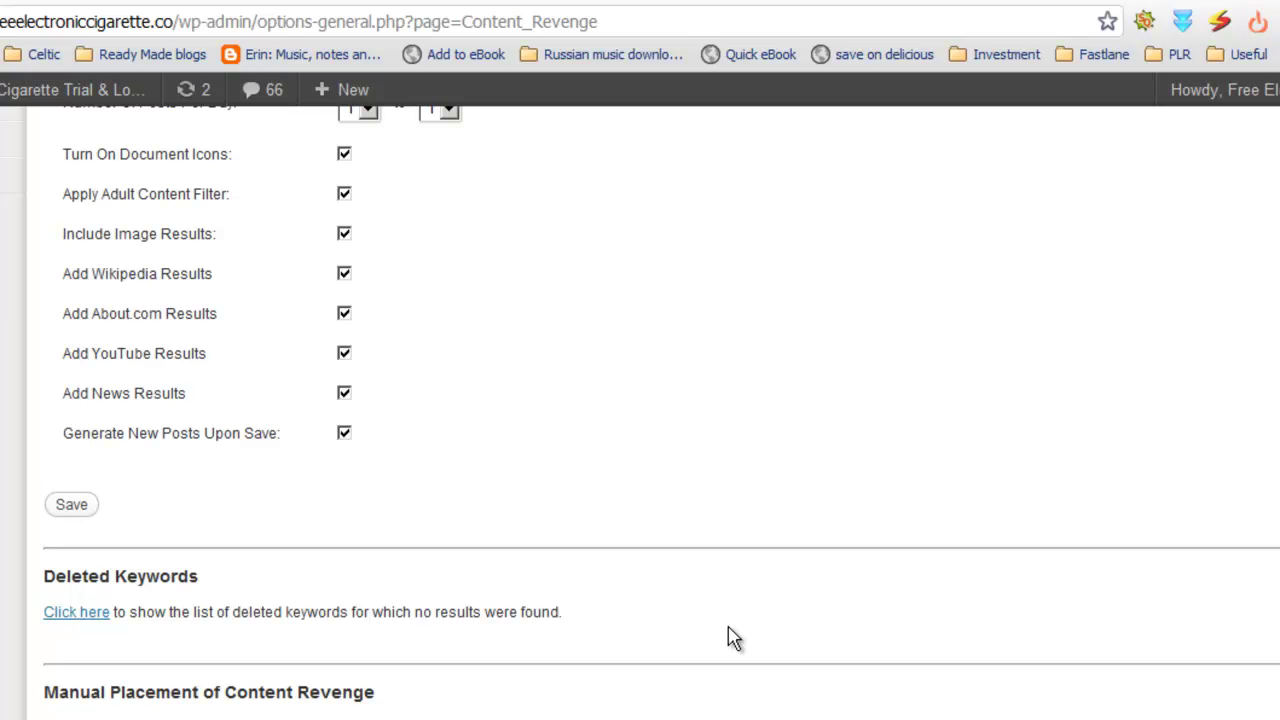
{"action": "scroll", "coordinate": [733, 638], "scroll_direction": "down", "scroll_amount": 6}
{"action": "scroll", "coordinate": [733, 638], "scroll_direction": "up", "scroll_amount": 6}
{"action": "scroll", "coordinate": [733, 638], "scroll_direction": "up", "scroll_amount": 10}
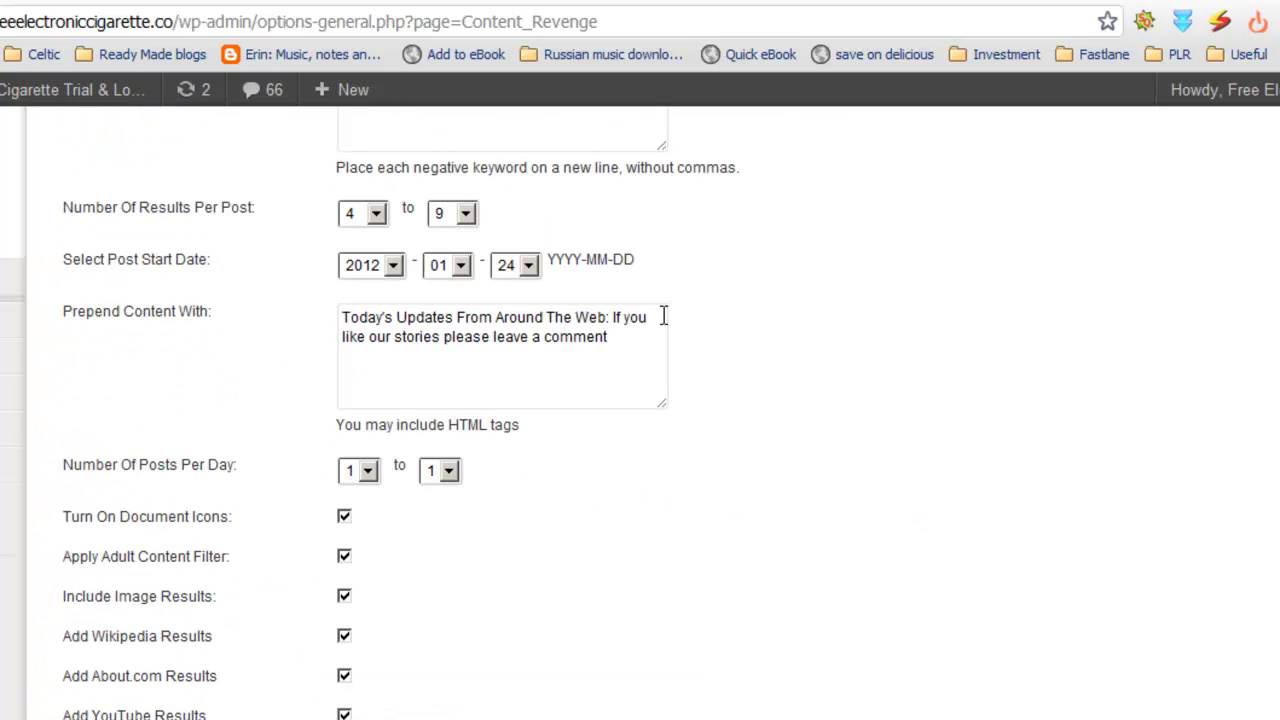
{"action": "scroll", "coordinate": [780, 378], "scroll_direction": "up", "scroll_amount": 6}
{"action": "scroll", "coordinate": [773, 388], "scroll_direction": "up", "scroll_amount": 12}
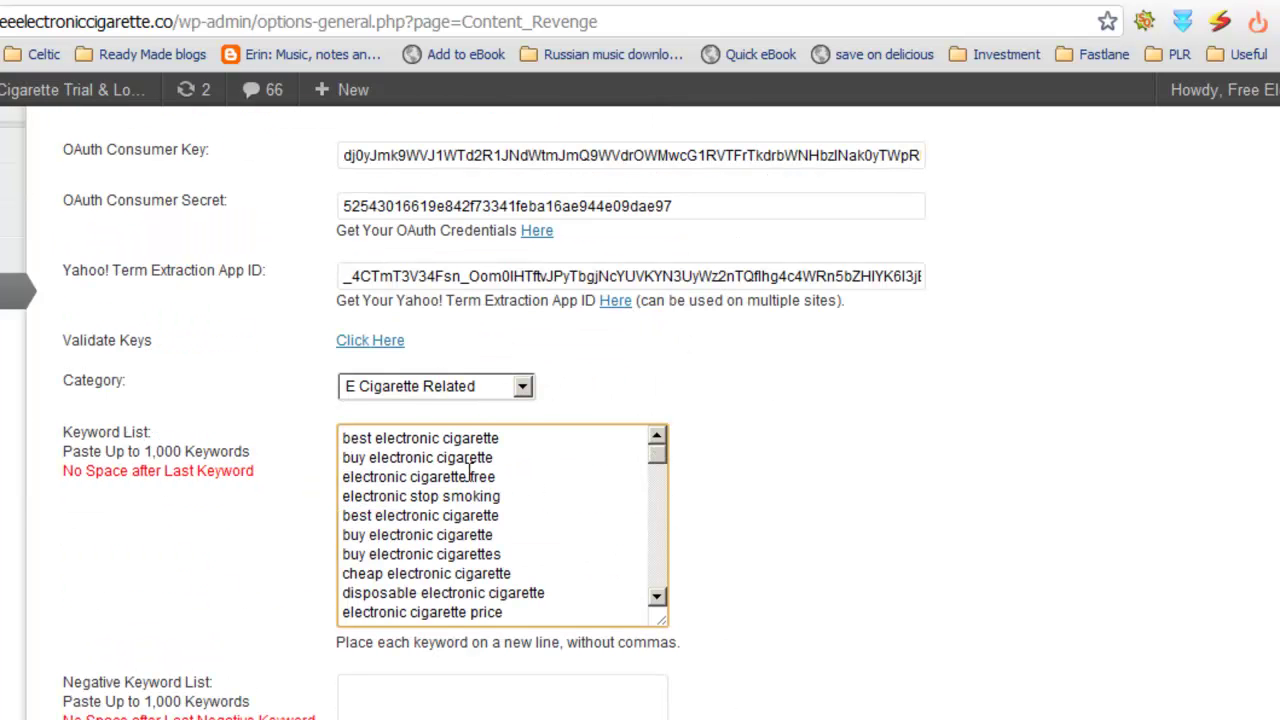
{"action": "scroll", "coordinate": [765, 588], "scroll_direction": "down", "scroll_amount": 6}
{"action": "scroll", "coordinate": [765, 588], "scroll_direction": "down", "scroll_amount": 20}
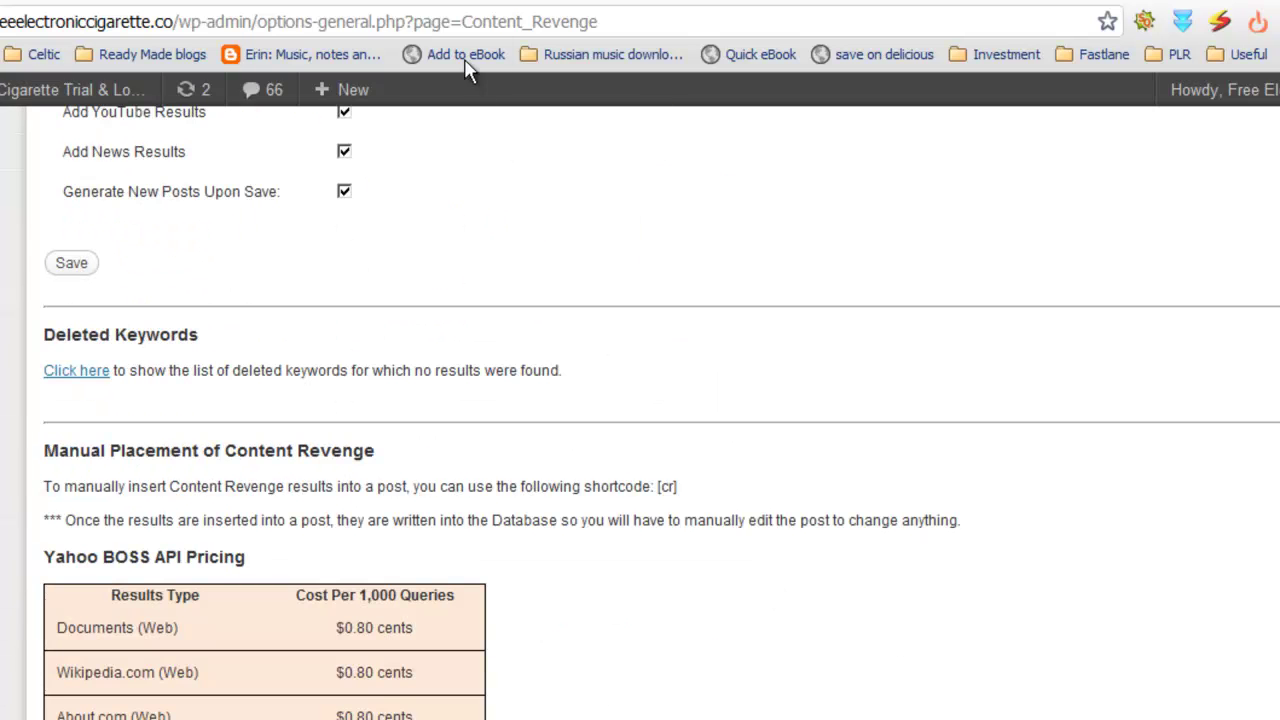
Examine the Yahoo BOSS API pricing table and the total cost of publishing 1,000 pages, then return to the posts list.
{"action": "scroll", "coordinate": [594, 618], "scroll_direction": "down", "scroll_amount": 6}
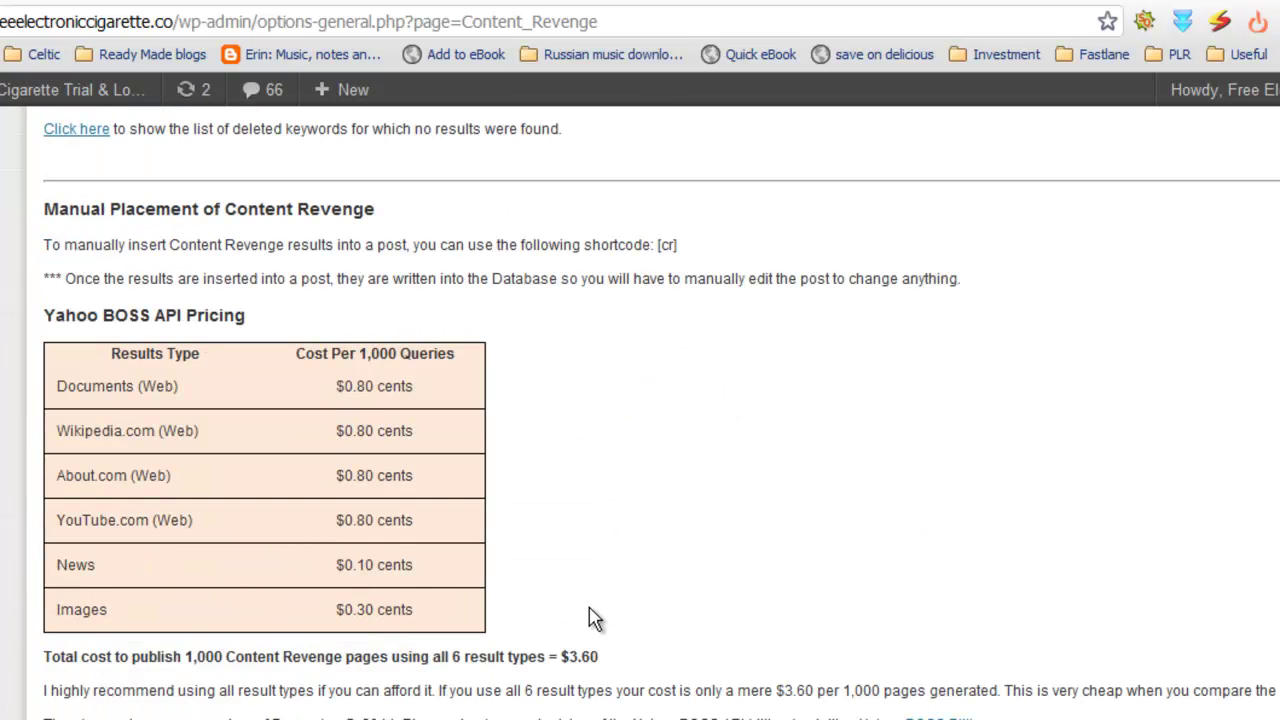
{"action": "scroll", "coordinate": [594, 618], "scroll_direction": "down", "scroll_amount": 3}
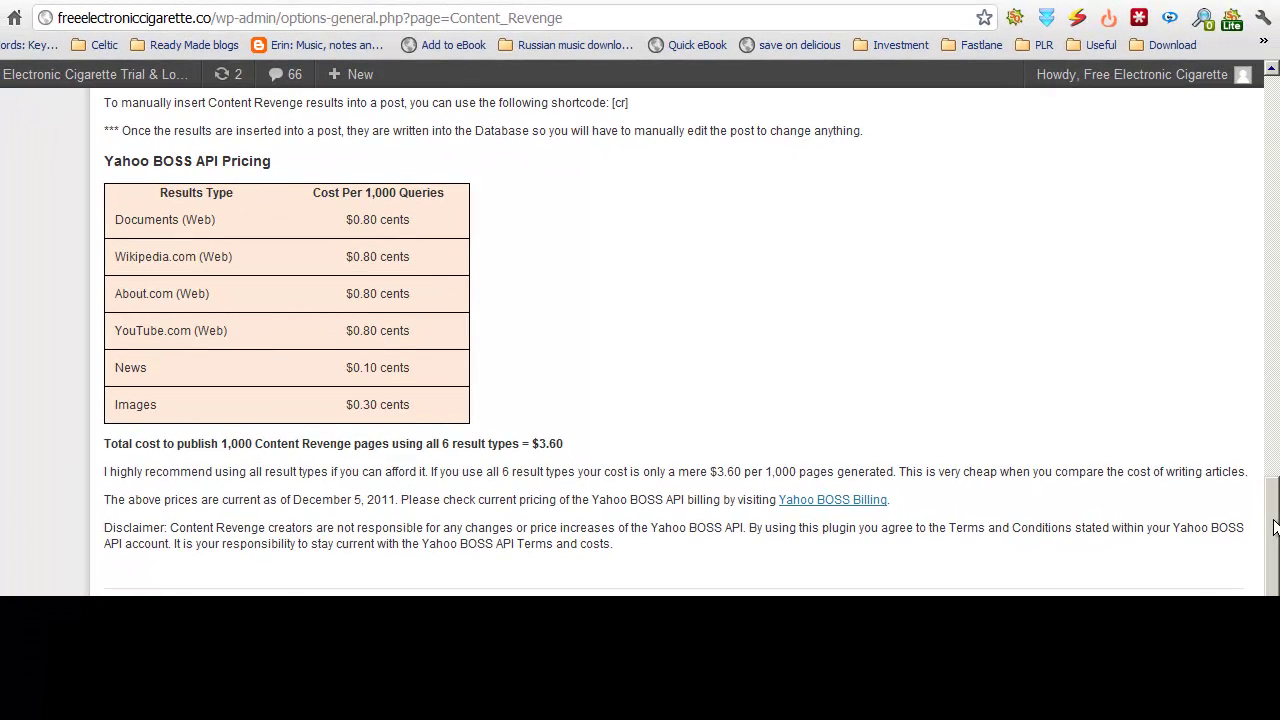
{"action": "scroll", "coordinate": [1276, 535], "scroll_direction": "down", "scroll_amount": 1}
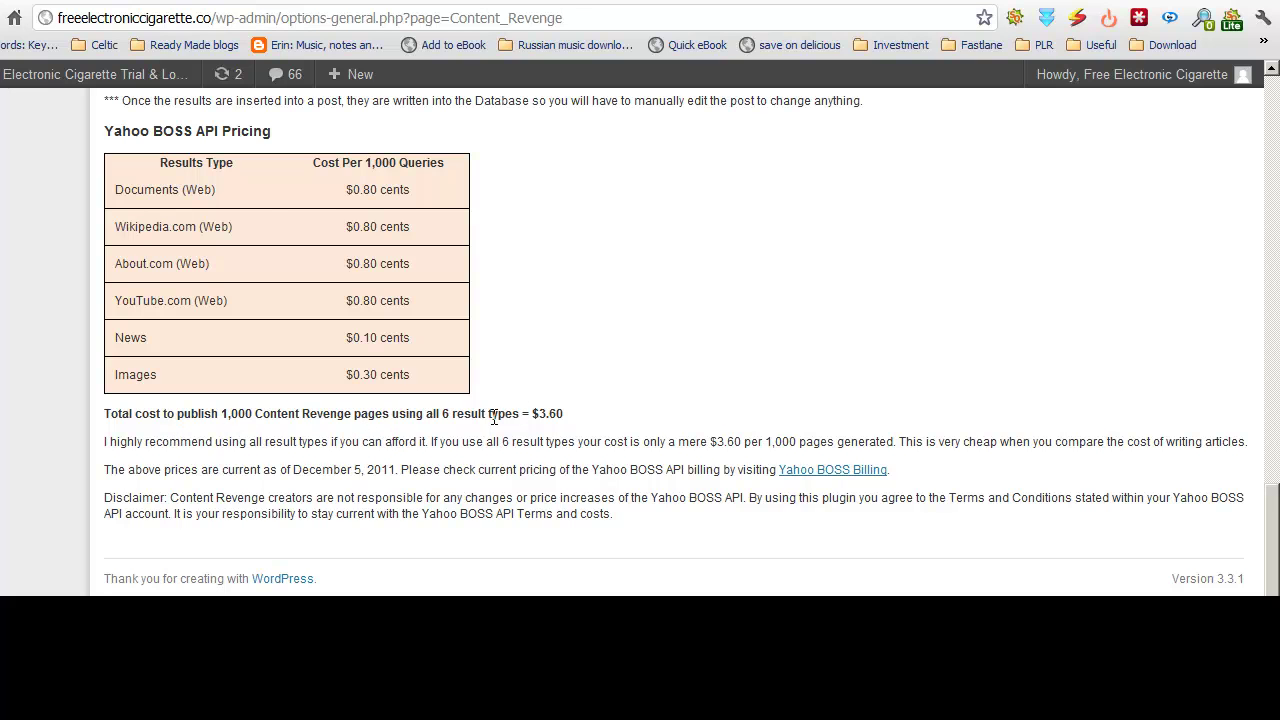
{"action": "scroll", "coordinate": [511, 231], "scroll_direction": "up", "scroll_amount": 5}
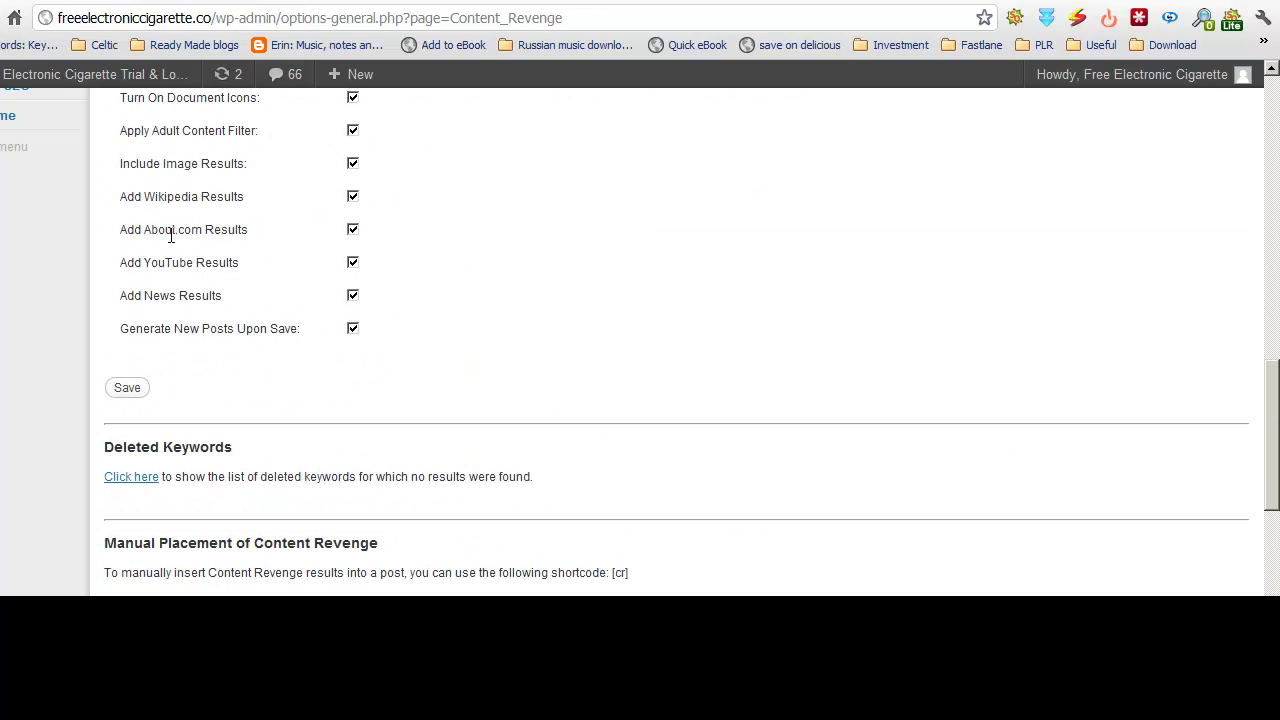
{"action": "scroll", "coordinate": [500, 436], "scroll_direction": "down", "scroll_amount": 5}
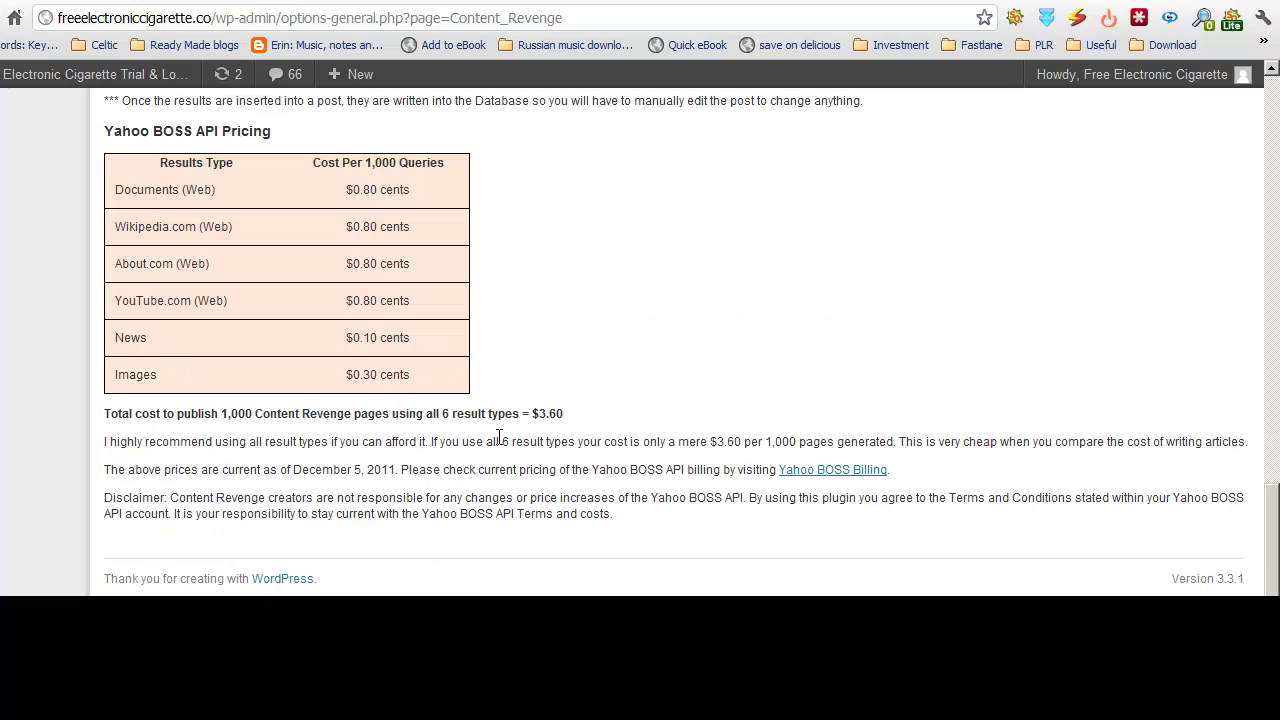
{"action": "left_click_drag", "start_coordinate": [563, 414], "coordinate": [530, 418]}
{"action": "left_click_drag", "start_coordinate": [1277, 515], "coordinate": [826, 391]}
{"action": "left_click_drag", "start_coordinate": [1273, 450], "coordinate": [1210, 160]}
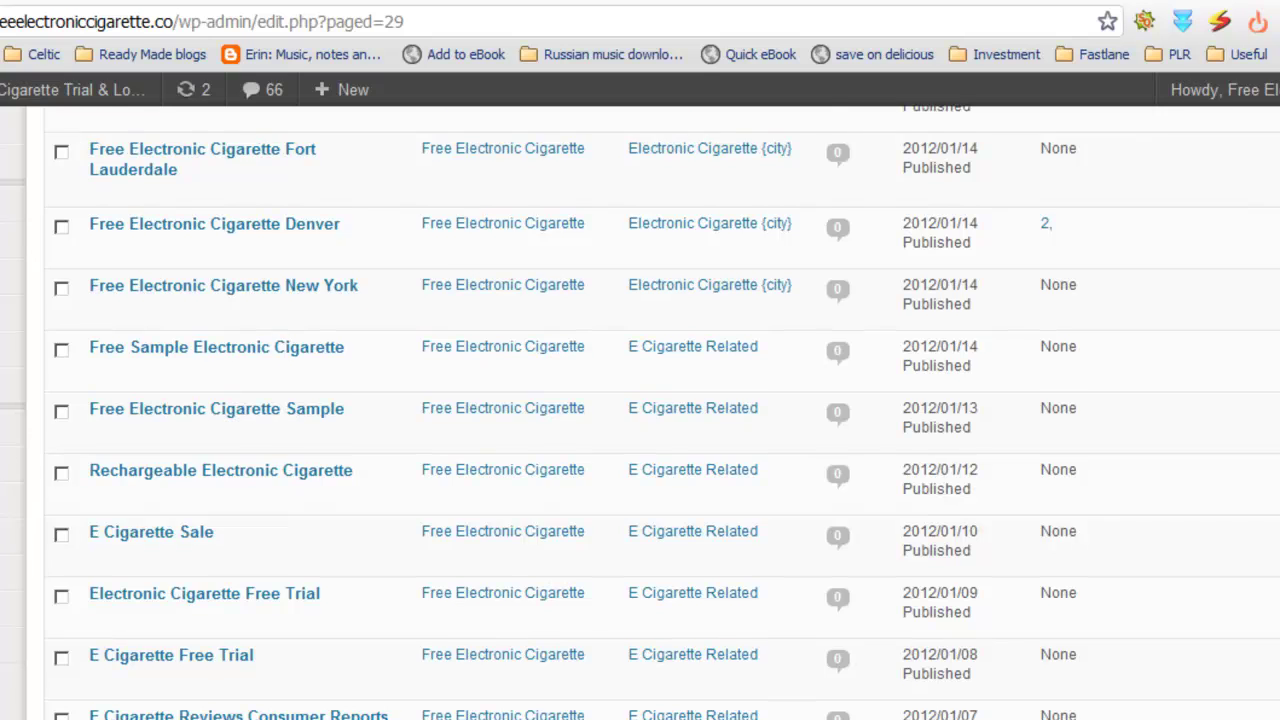
Compare the publication dates of the posts on page 29 with the scheduled posts on the first two pages of the list.
{"action": "scroll", "coordinate": [1200, 277], "scroll_direction": "up", "scroll_amount": 3}
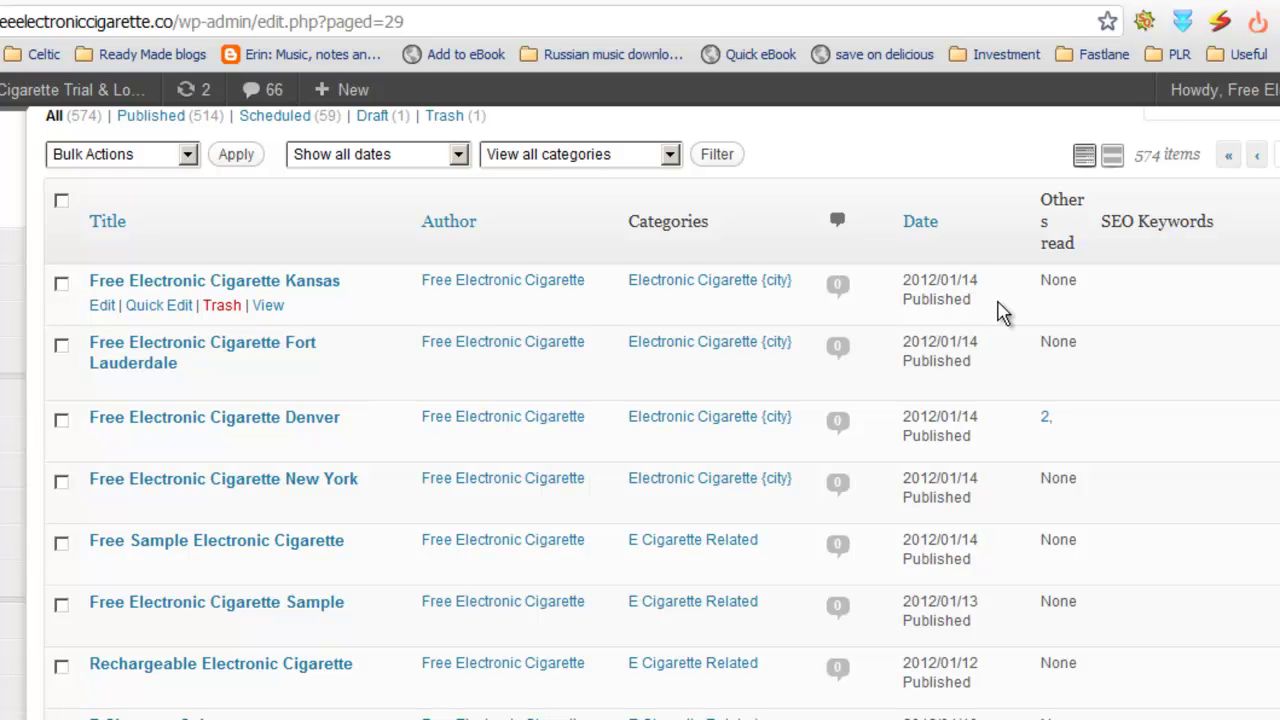
{"action": "left_click_drag", "start_coordinate": [985, 283], "coordinate": [900, 280]}
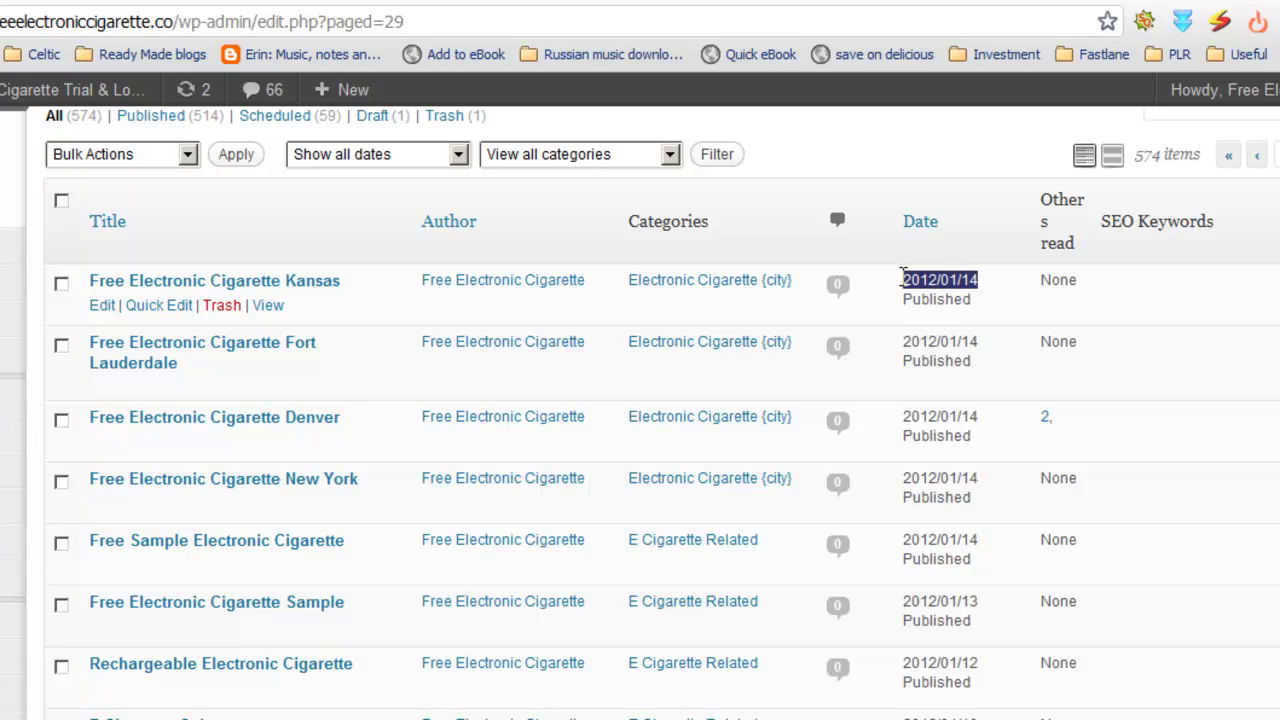
{"action": "left_click", "coordinate": [1010, 325]}
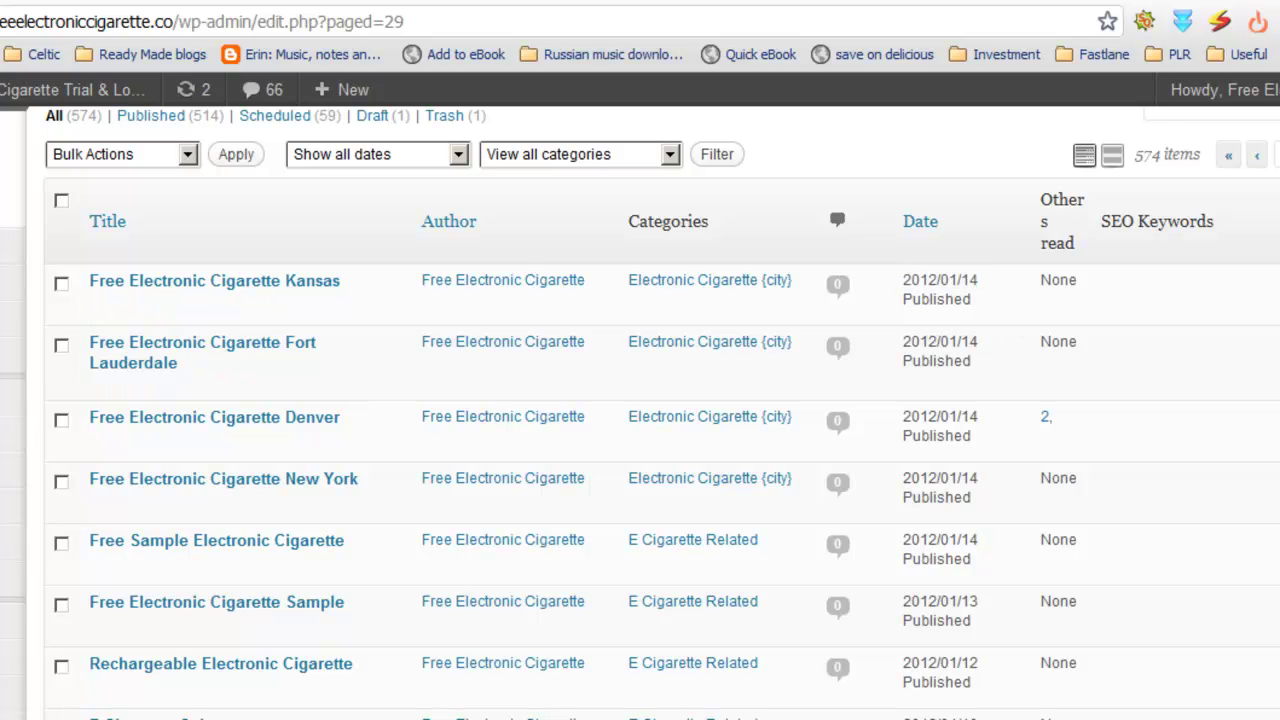
{"action": "scroll", "coordinate": [640, 410], "scroll_direction": "down", "scroll_amount": 7}
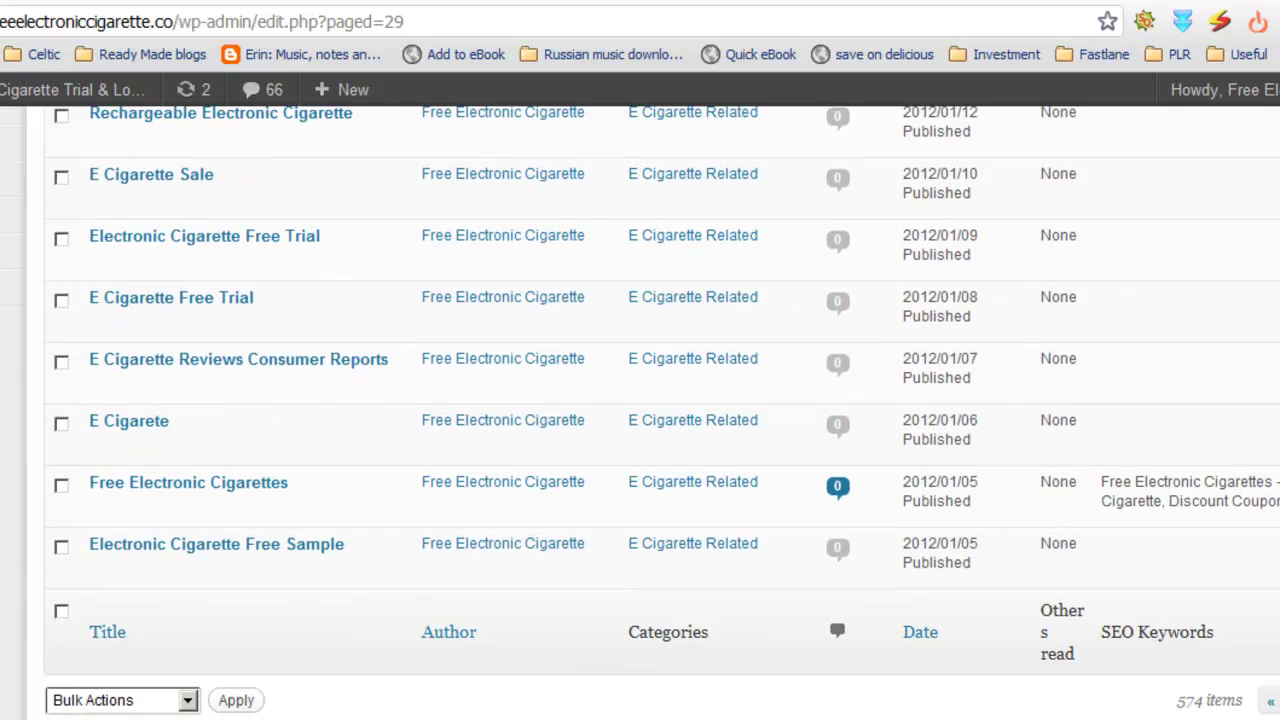
{"action": "key", "text": "alt+Left"}
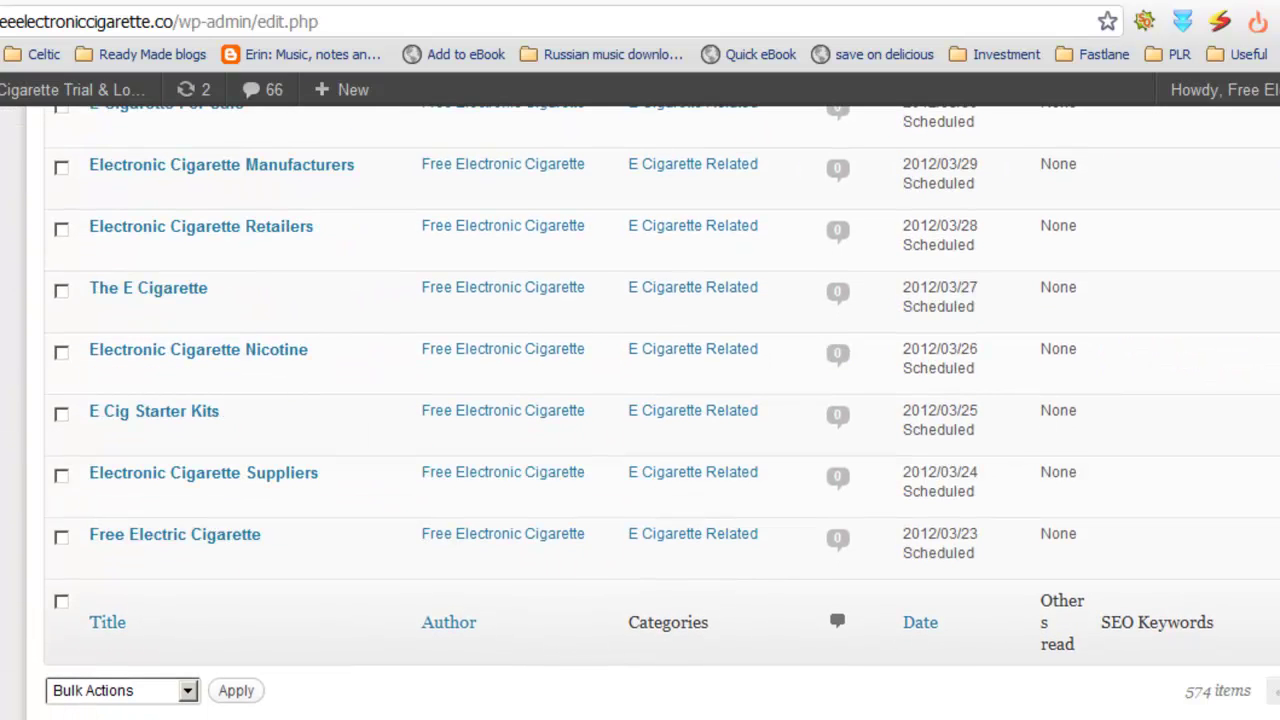
{"action": "key", "text": "alt+Left"}
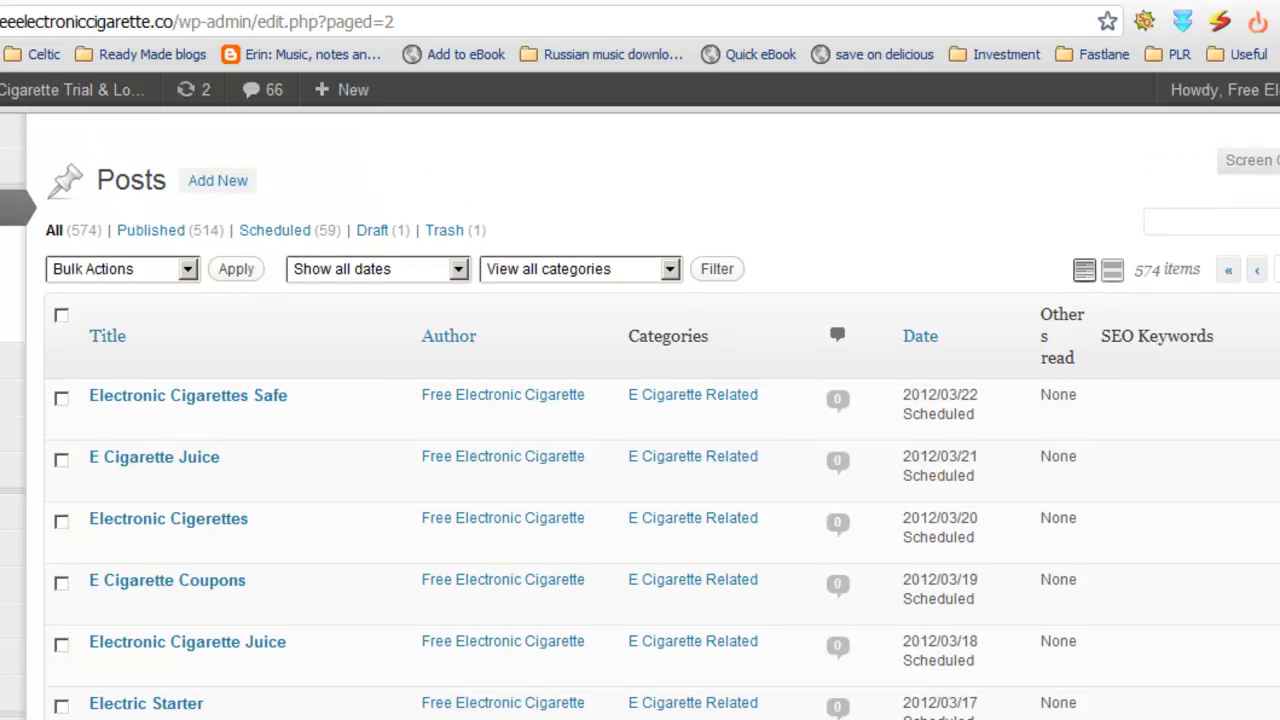
{"action": "scroll", "coordinate": [640, 450], "scroll_direction": "down", "scroll_amount": 3}
{"action": "scroll", "coordinate": [640, 413], "scroll_direction": "down", "scroll_amount": 10}
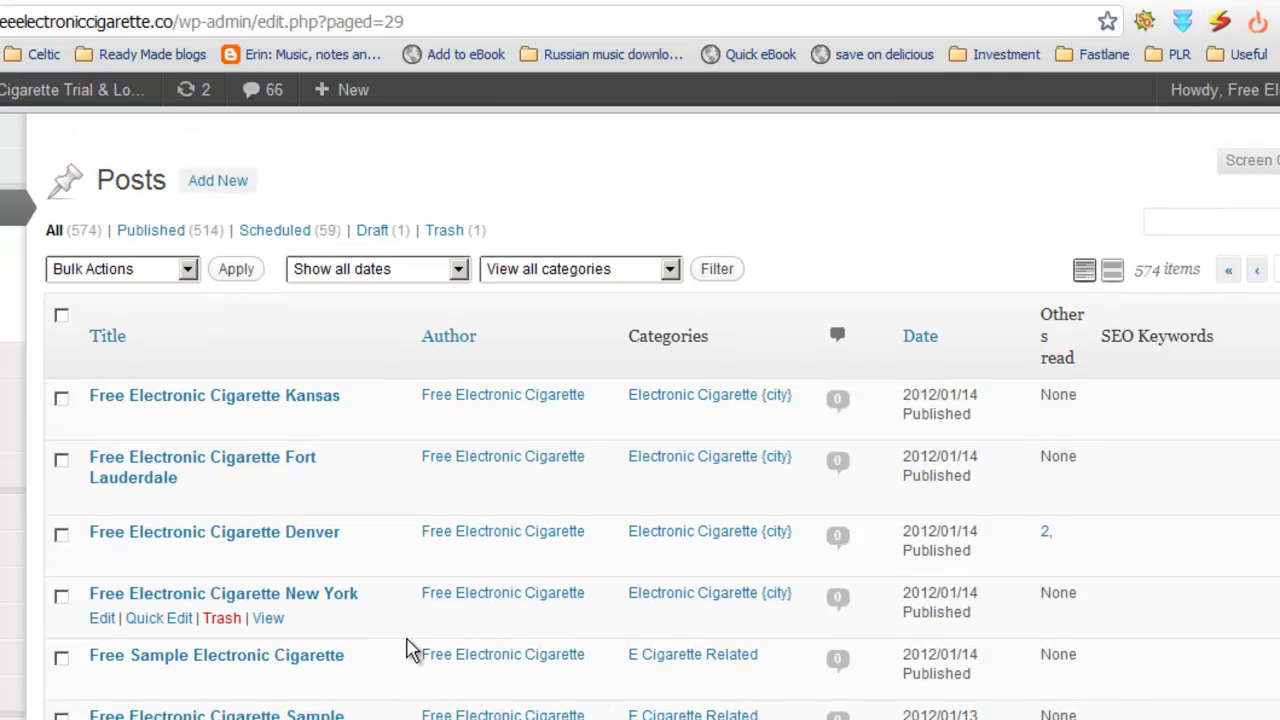
Open the published "E Cigarette Sale" post in a new browser tab and switch to it.
{"action": "scroll", "coordinate": [410, 650], "scroll_direction": "down", "scroll_amount": 3}
{"action": "scroll", "coordinate": [410, 650], "scroll_direction": "down", "scroll_amount": 2}
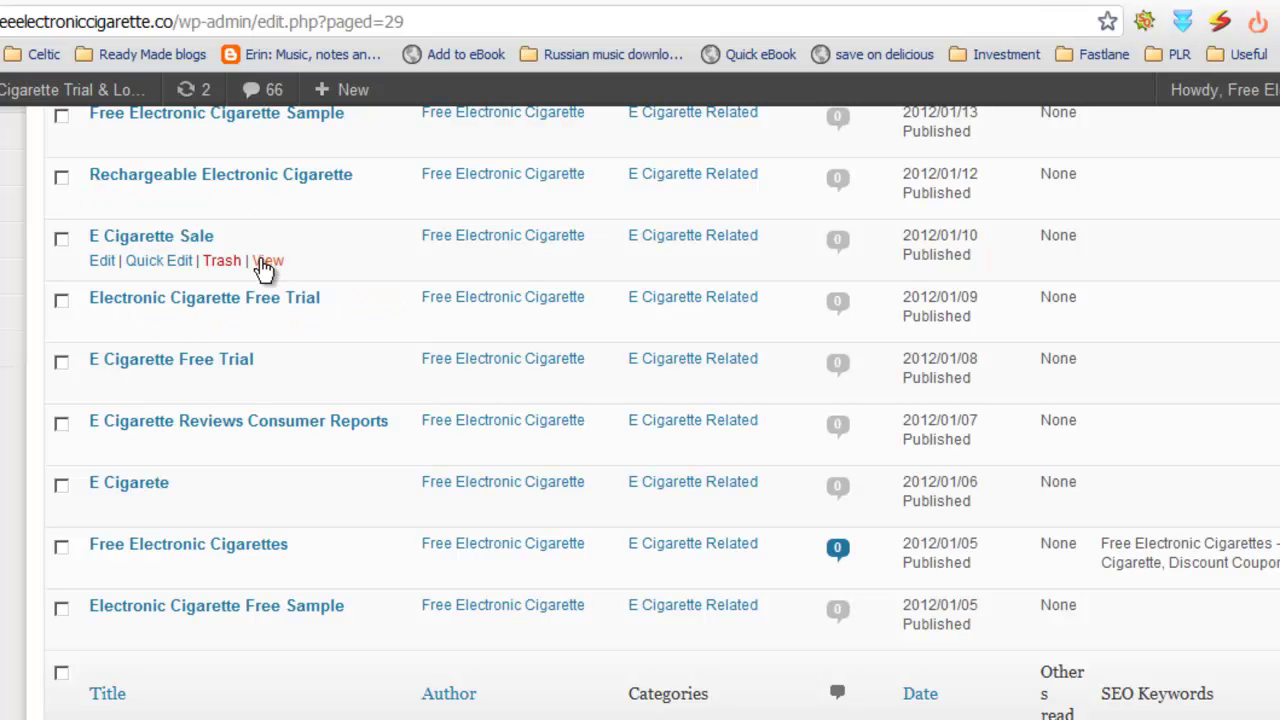
{"action": "right_click", "coordinate": [264, 266]}
{"action": "left_click", "coordinate": [320, 274]}
{"action": "left_click", "coordinate": [1238, 3]}
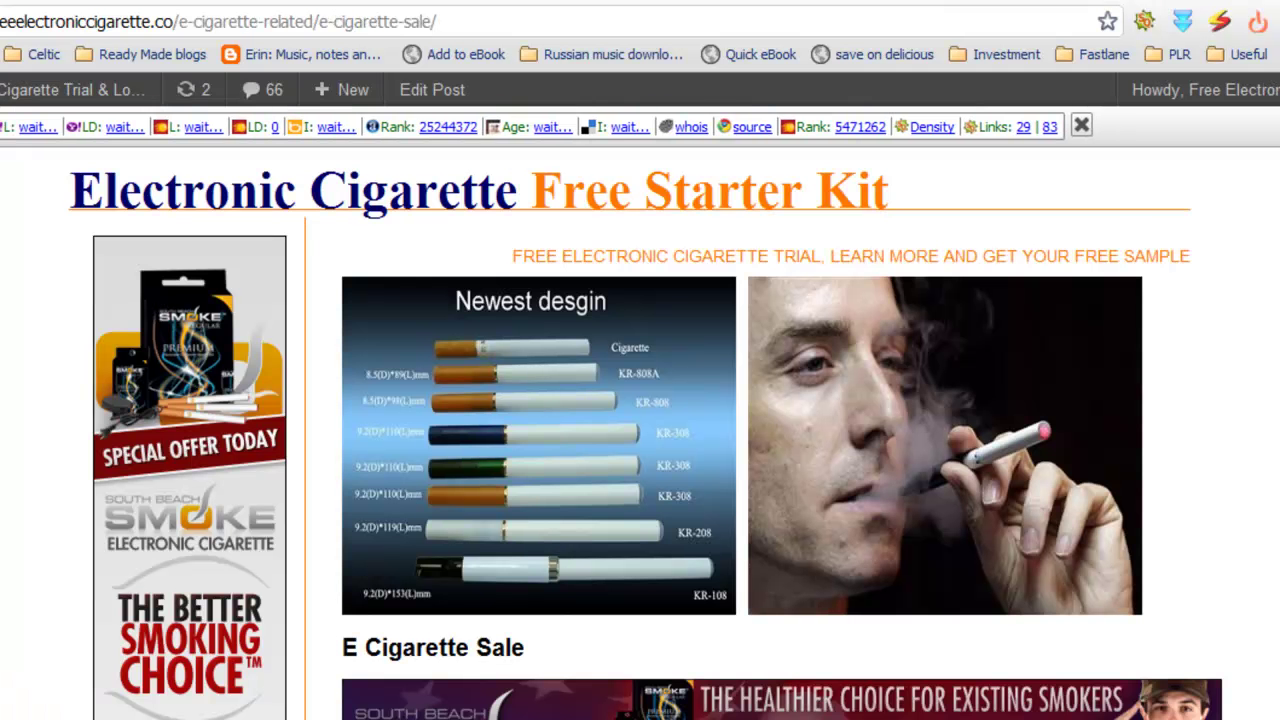
Examine the published "E Cigarette Sale" post, from its video and article excerpts through the images to the Idaho bill news item.
{"action": "scroll", "coordinate": [640, 400], "scroll_direction": "down", "scroll_amount": 2}
{"action": "scroll", "coordinate": [640, 400], "scroll_direction": "down", "scroll_amount": 2}
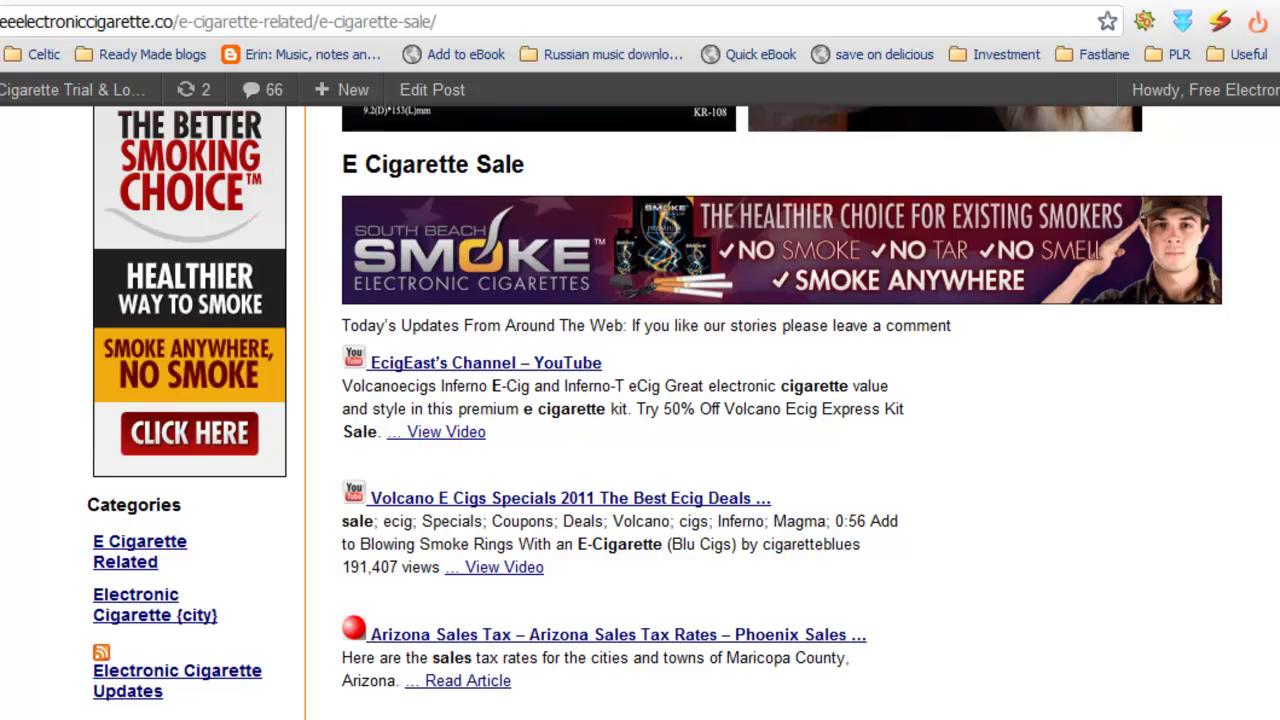
{"action": "scroll", "coordinate": [640, 400], "scroll_direction": "down", "scroll_amount": 1}
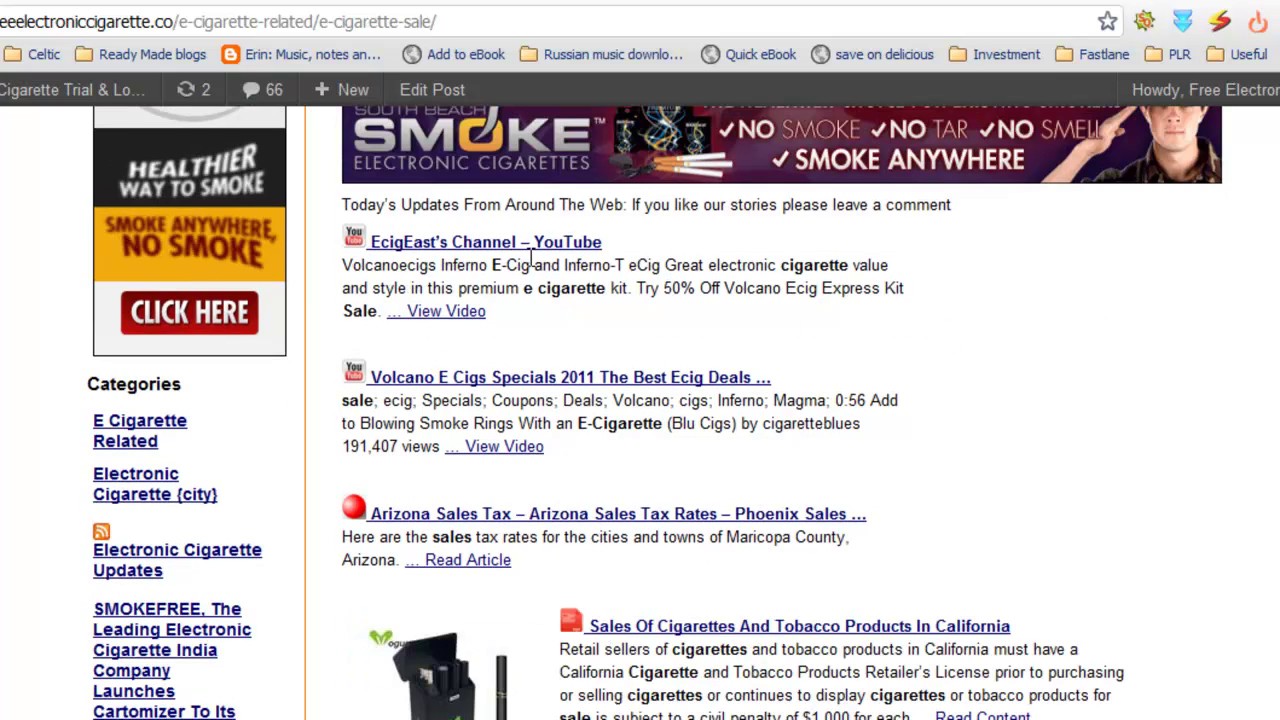
{"action": "scroll", "coordinate": [470, 258], "scroll_direction": "down", "scroll_amount": 1}
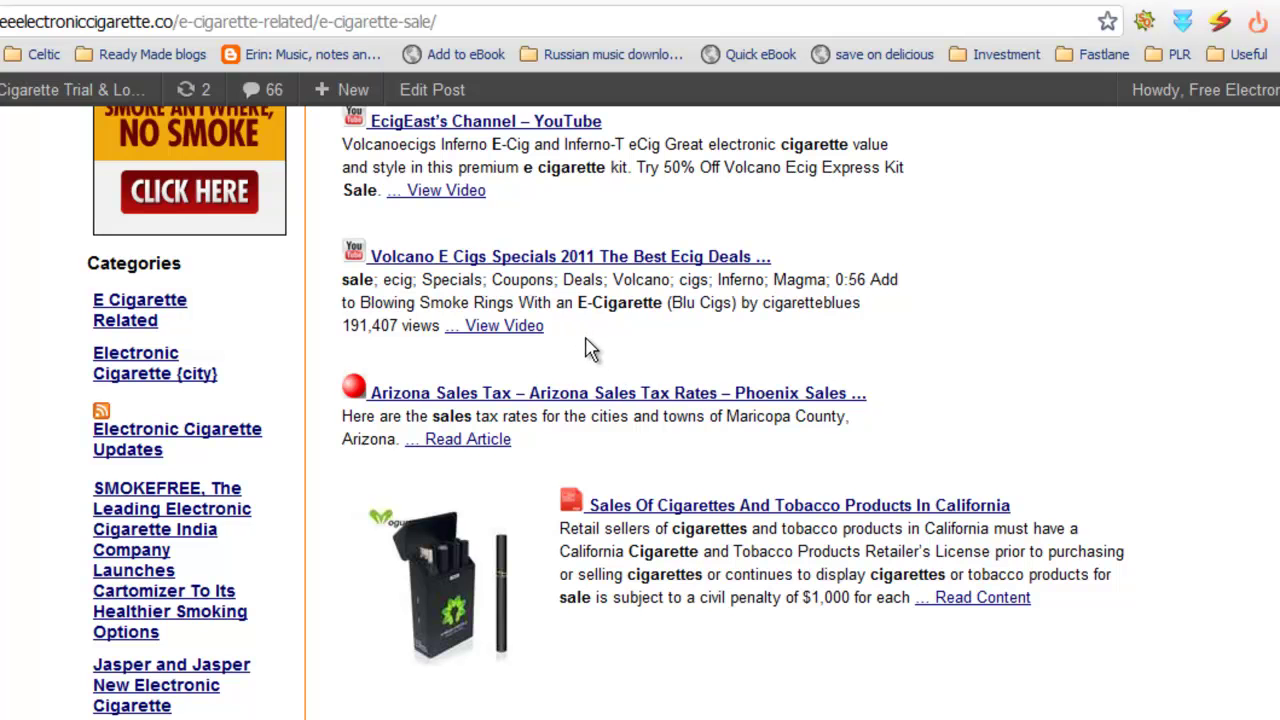
{"action": "scroll", "coordinate": [586, 343], "scroll_direction": "down", "scroll_amount": 1}
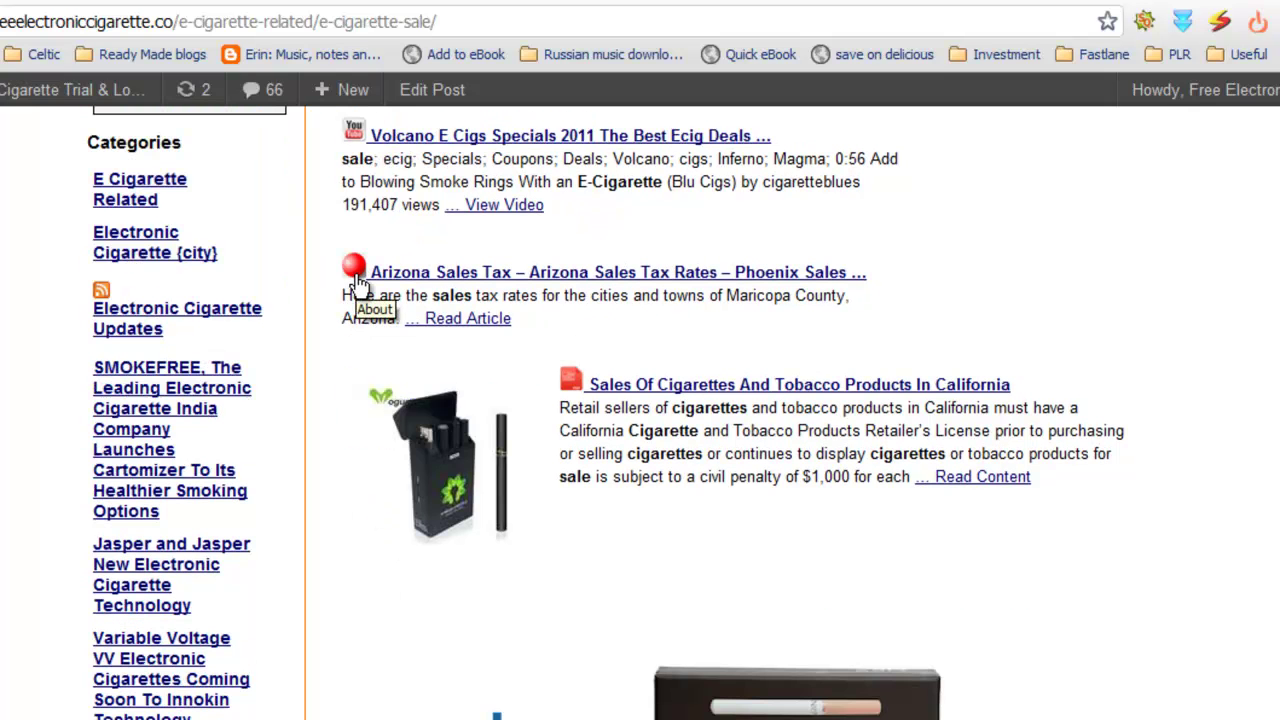
{"action": "scroll", "coordinate": [735, 340], "scroll_direction": "down", "scroll_amount": 2}
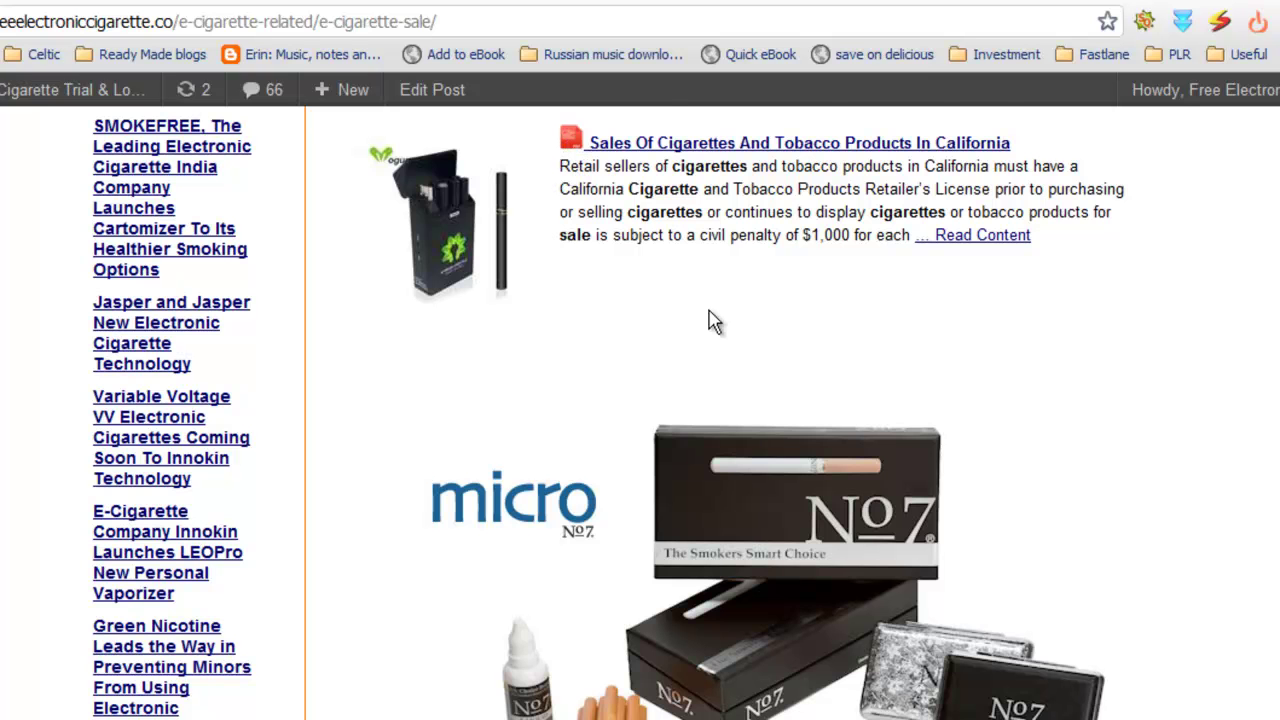
{"action": "scroll", "coordinate": [710, 320], "scroll_direction": "down", "scroll_amount": 4}
{"action": "scroll", "coordinate": [712, 320], "scroll_direction": "up", "scroll_amount": 2}
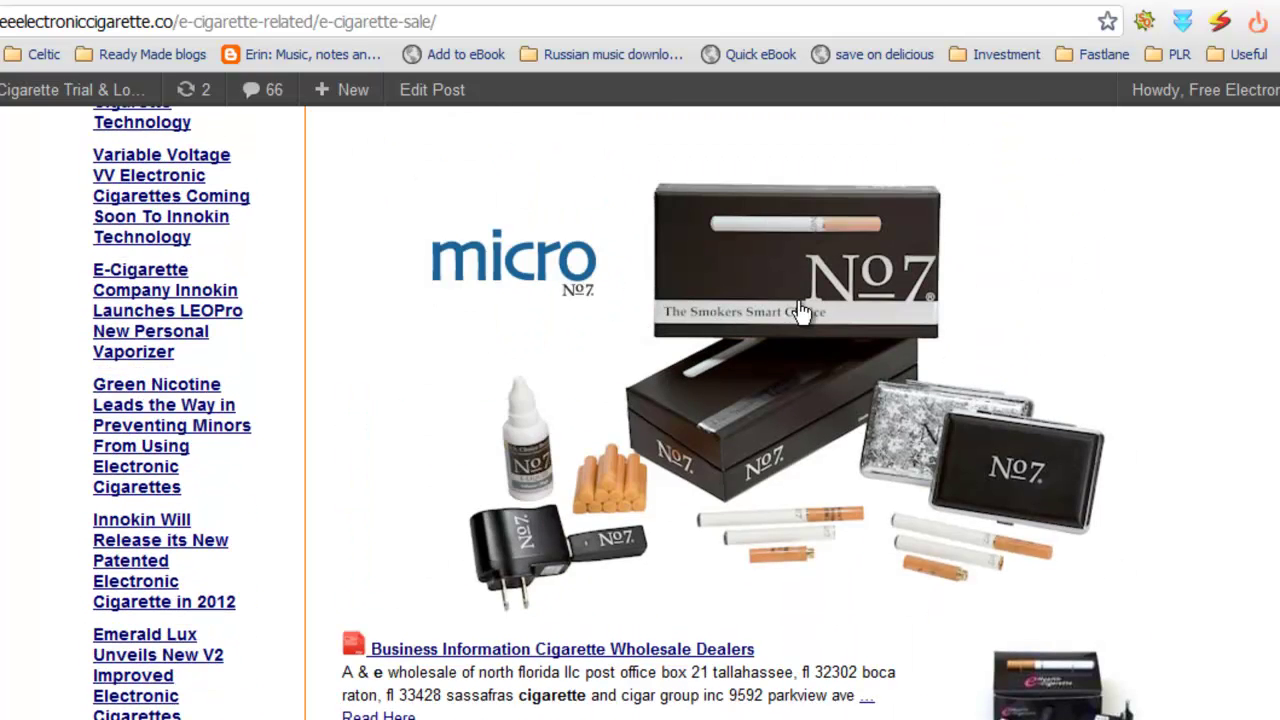
{"action": "scroll", "coordinate": [805, 488], "scroll_direction": "down", "scroll_amount": 2}
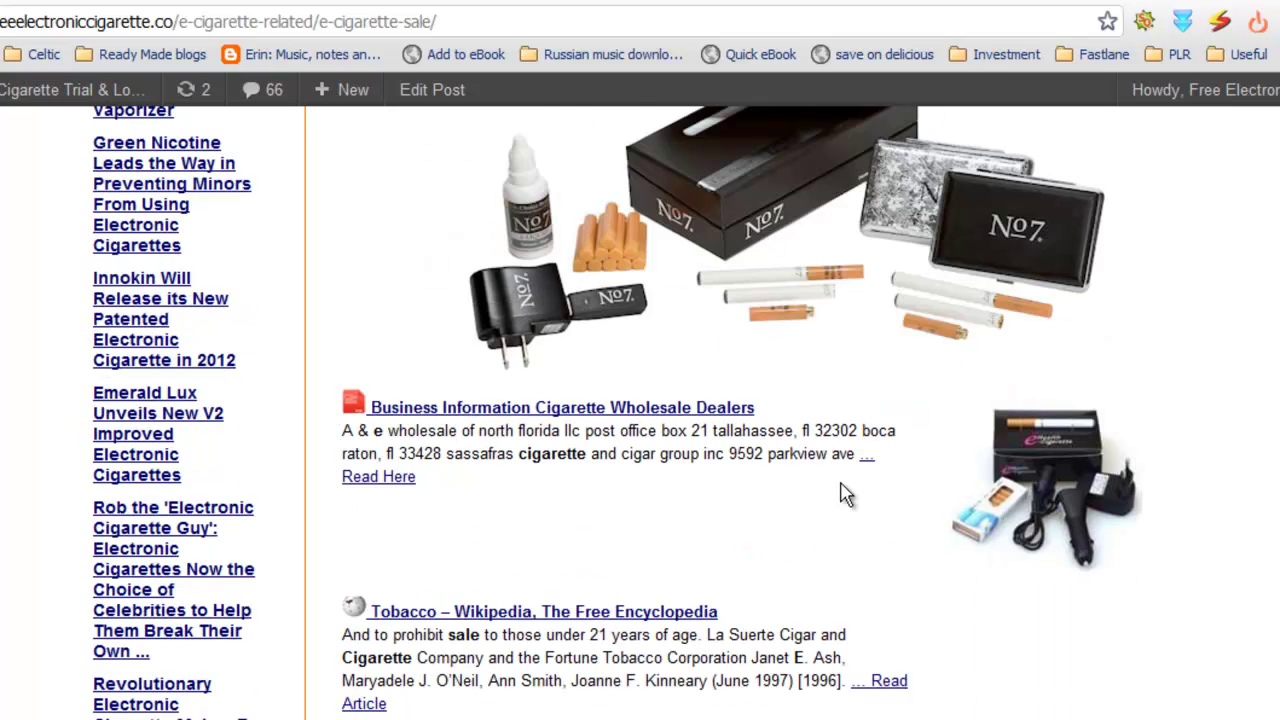
{"action": "scroll", "coordinate": [845, 502], "scroll_direction": "down", "scroll_amount": 1}
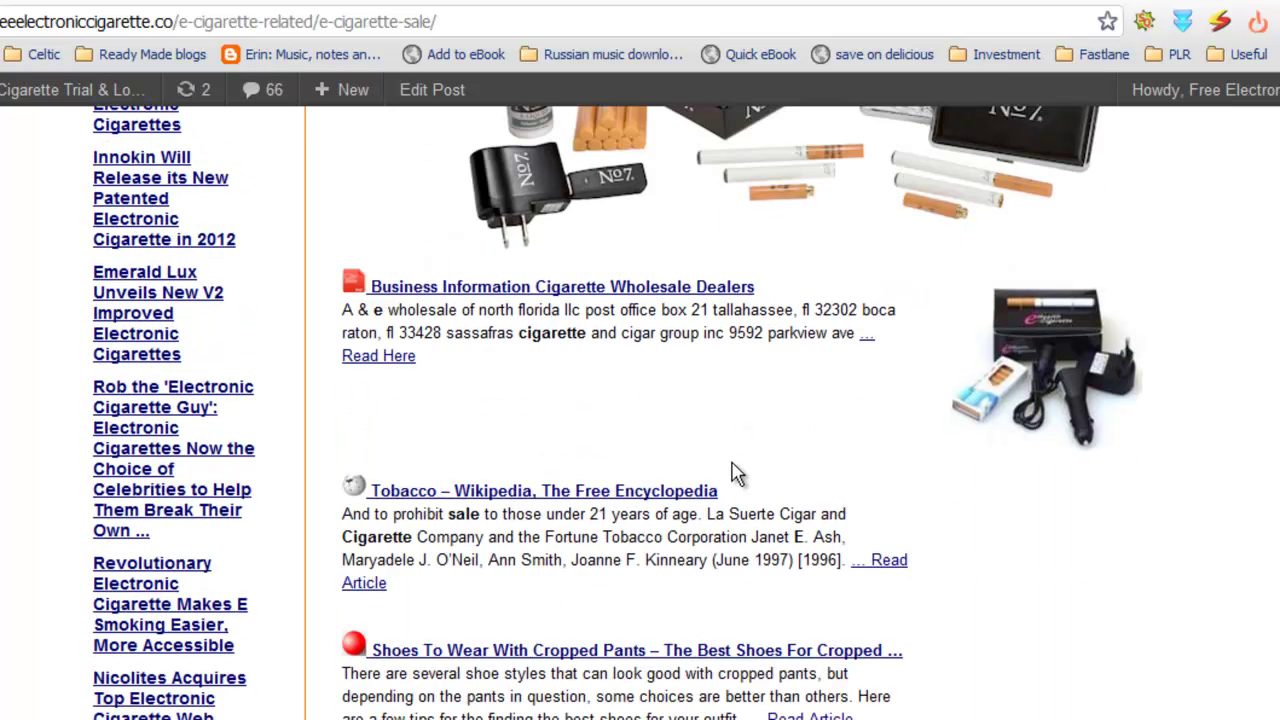
{"action": "scroll", "coordinate": [735, 474], "scroll_direction": "down", "scroll_amount": 1}
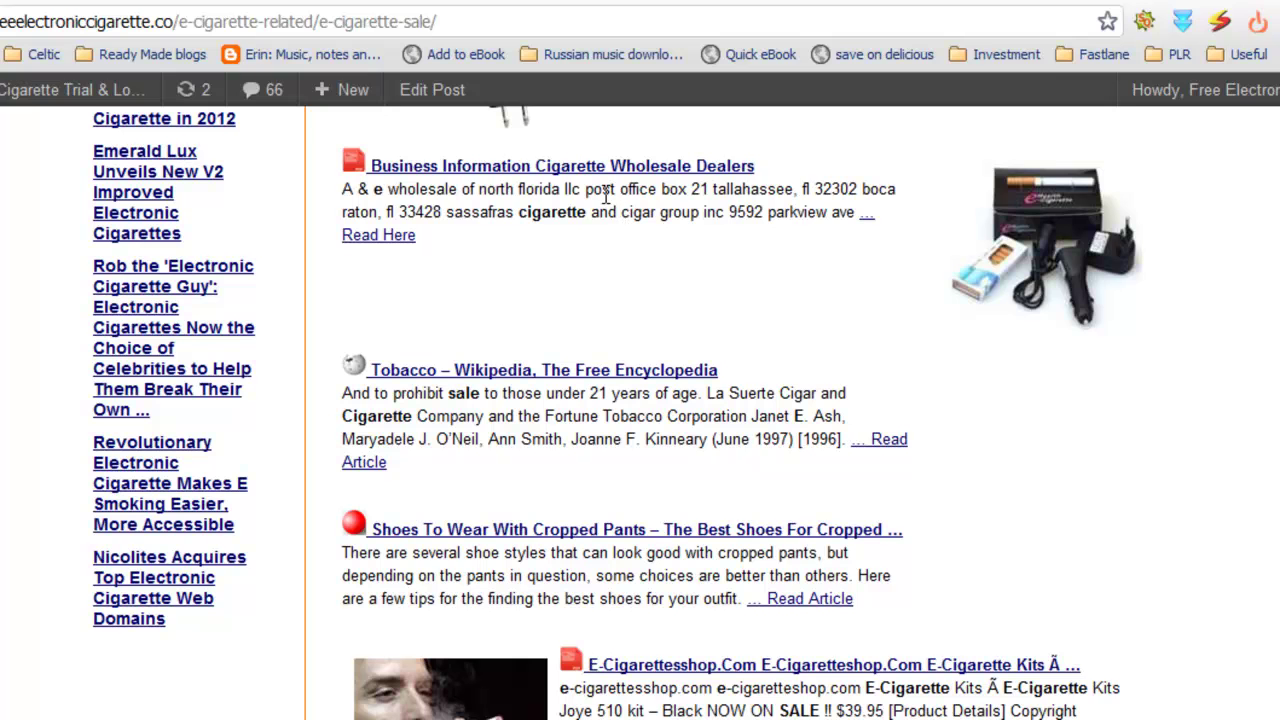
{"action": "scroll", "coordinate": [653, 396], "scroll_direction": "down", "scroll_amount": 1}
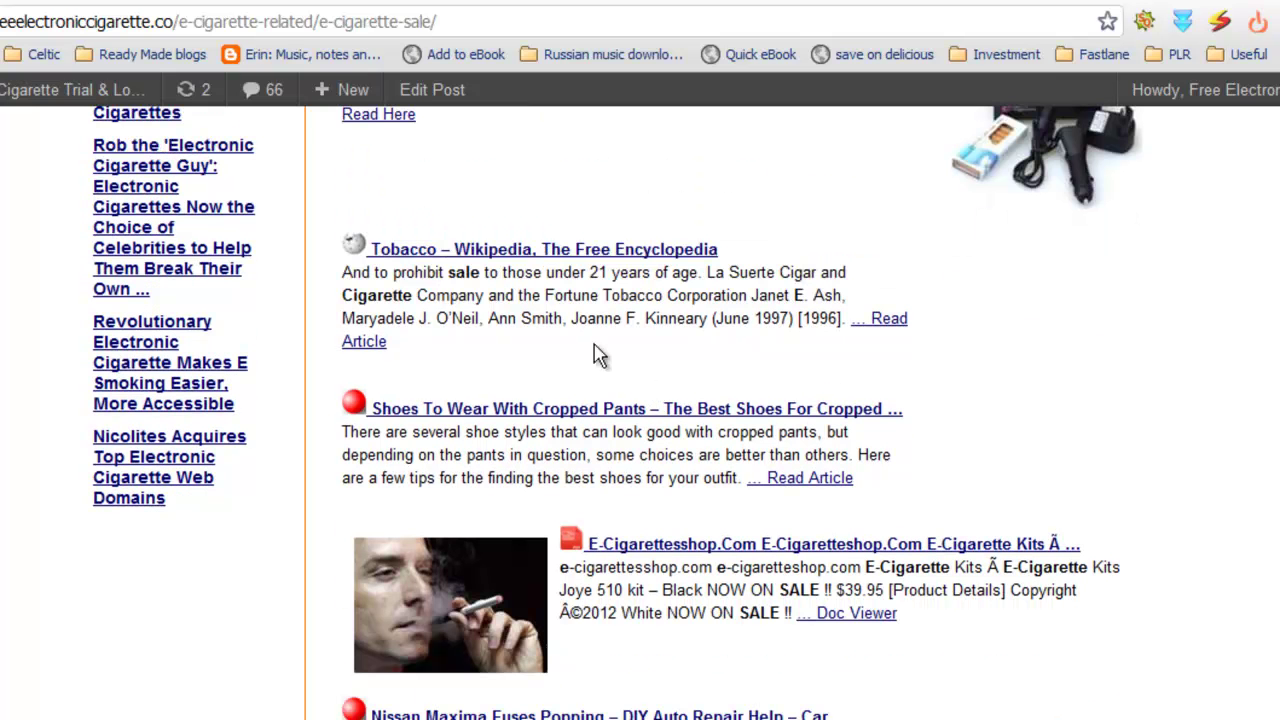
{"action": "scroll", "coordinate": [668, 428], "scroll_direction": "down", "scroll_amount": 2}
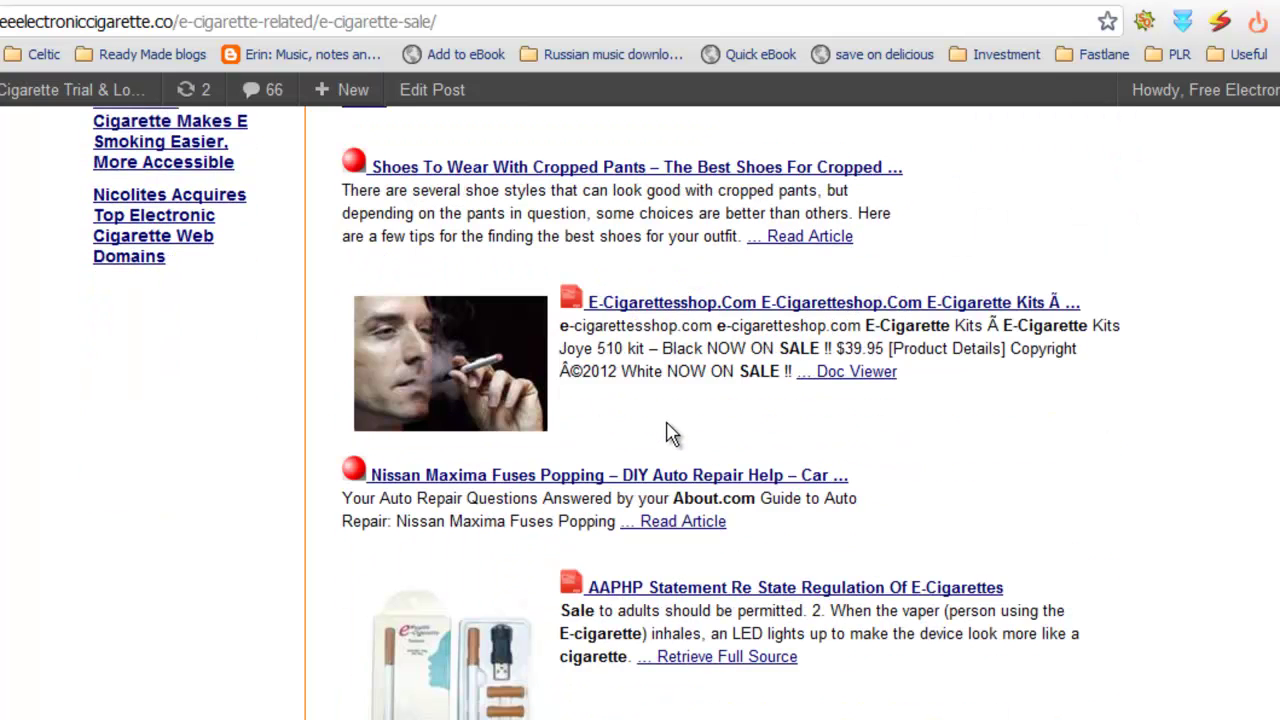
{"action": "scroll", "coordinate": [670, 433], "scroll_direction": "down", "scroll_amount": 1}
{"action": "scroll", "coordinate": [670, 433], "scroll_direction": "down", "scroll_amount": 1}
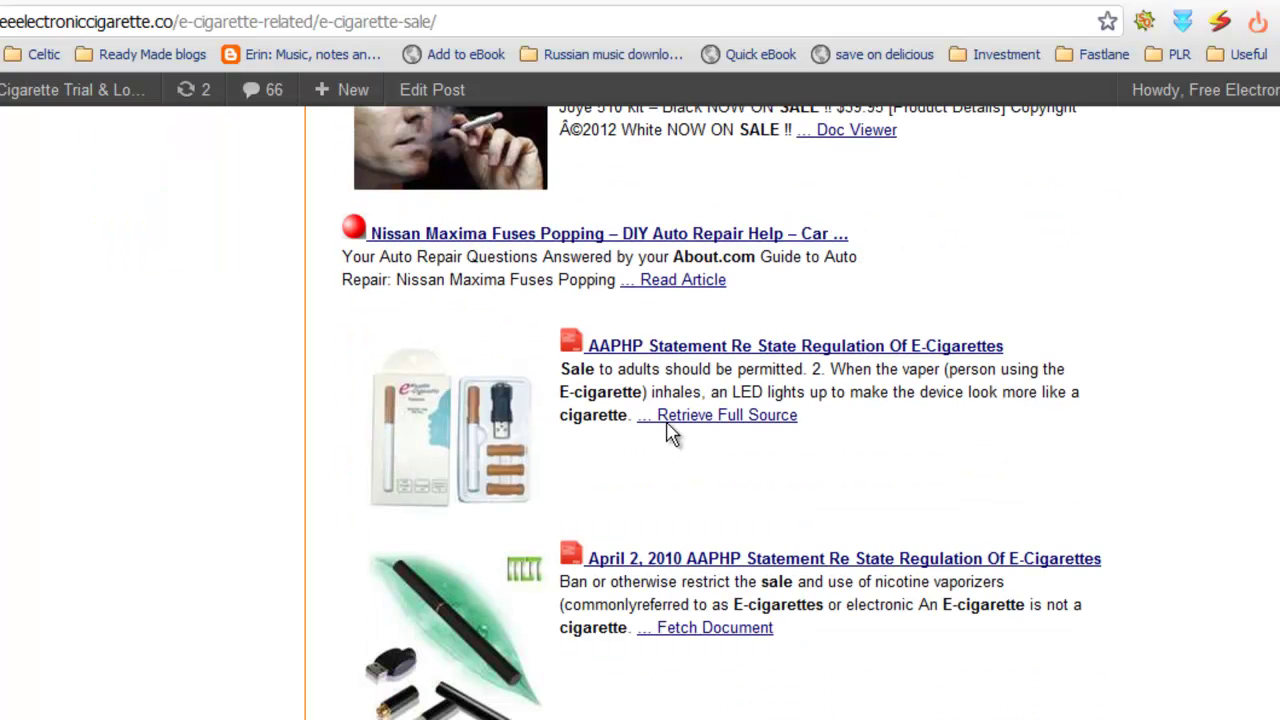
{"action": "scroll", "coordinate": [670, 433], "scroll_direction": "down", "scroll_amount": 1}
{"action": "scroll", "coordinate": [670, 433], "scroll_direction": "down", "scroll_amount": 1}
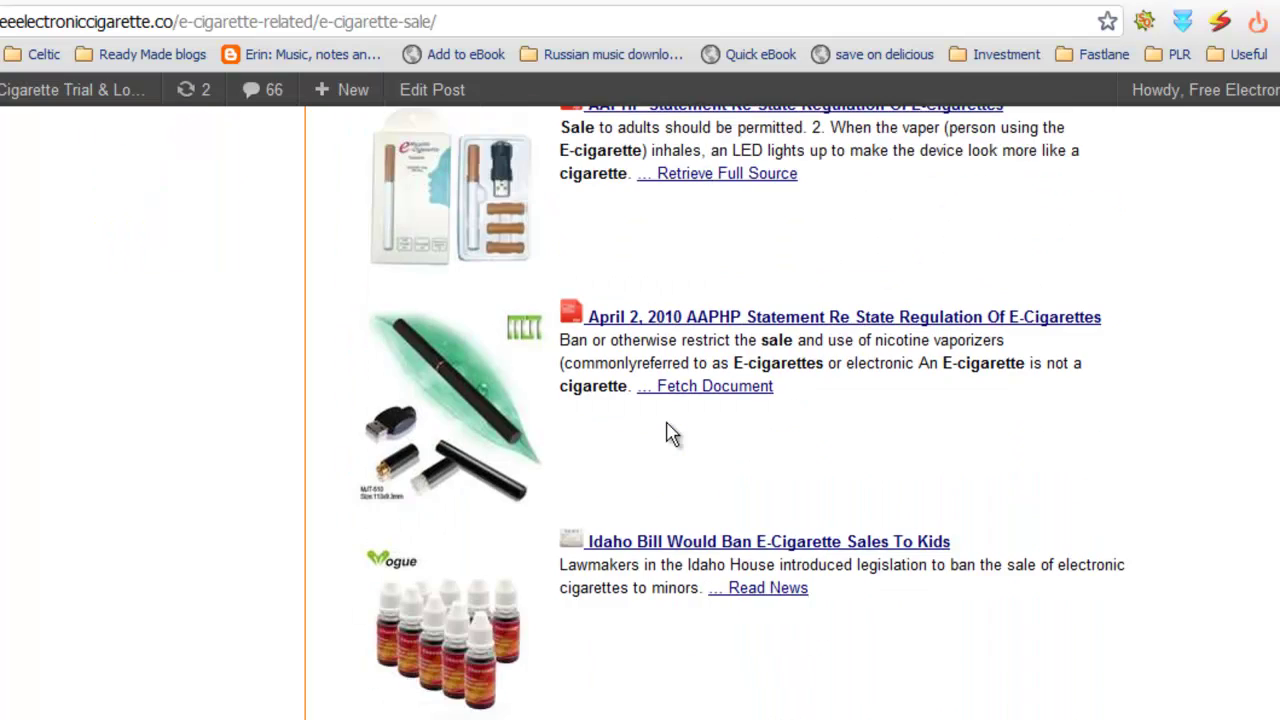
{"action": "scroll", "coordinate": [670, 433], "scroll_direction": "down", "scroll_amount": 1}
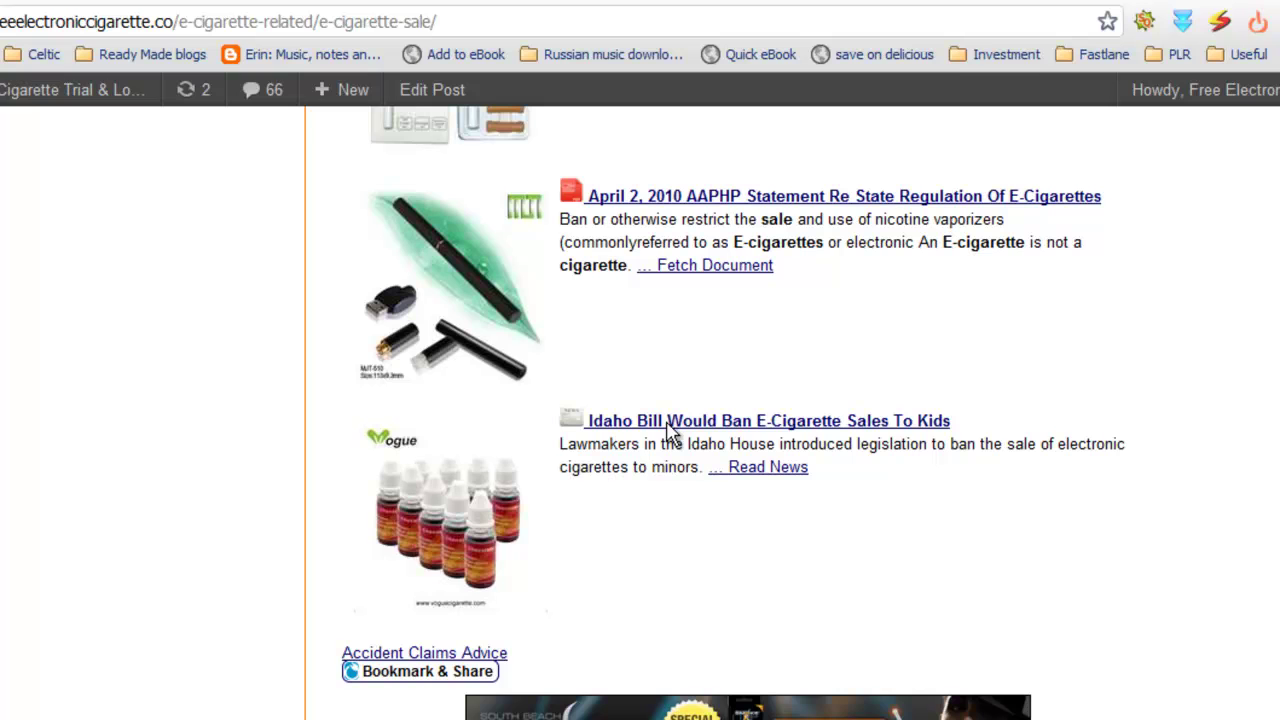
Return to the upper part of the "E Cigarette Sale" post and open it for editing.
{"action": "scroll", "coordinate": [672, 430], "scroll_direction": "up", "scroll_amount": 2}
{"action": "scroll", "coordinate": [672, 428], "scroll_direction": "up", "scroll_amount": 9}
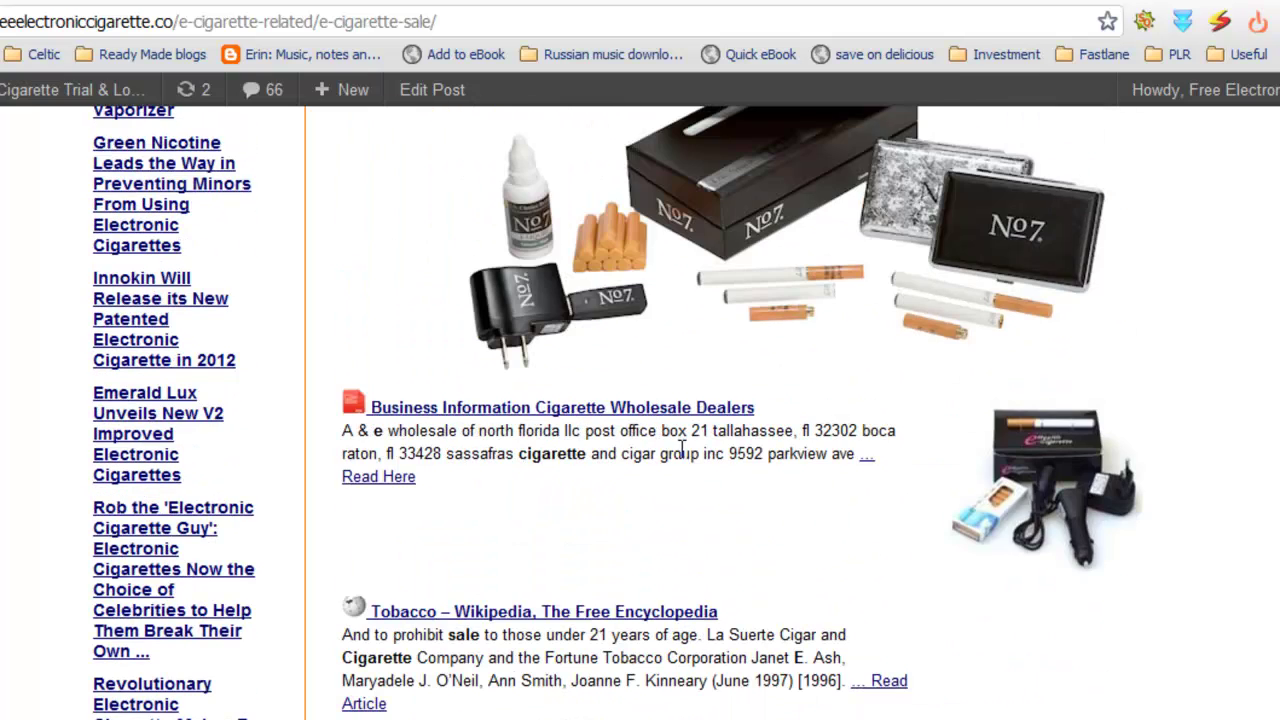
{"action": "scroll", "coordinate": [672, 440], "scroll_direction": "up", "scroll_amount": 6}
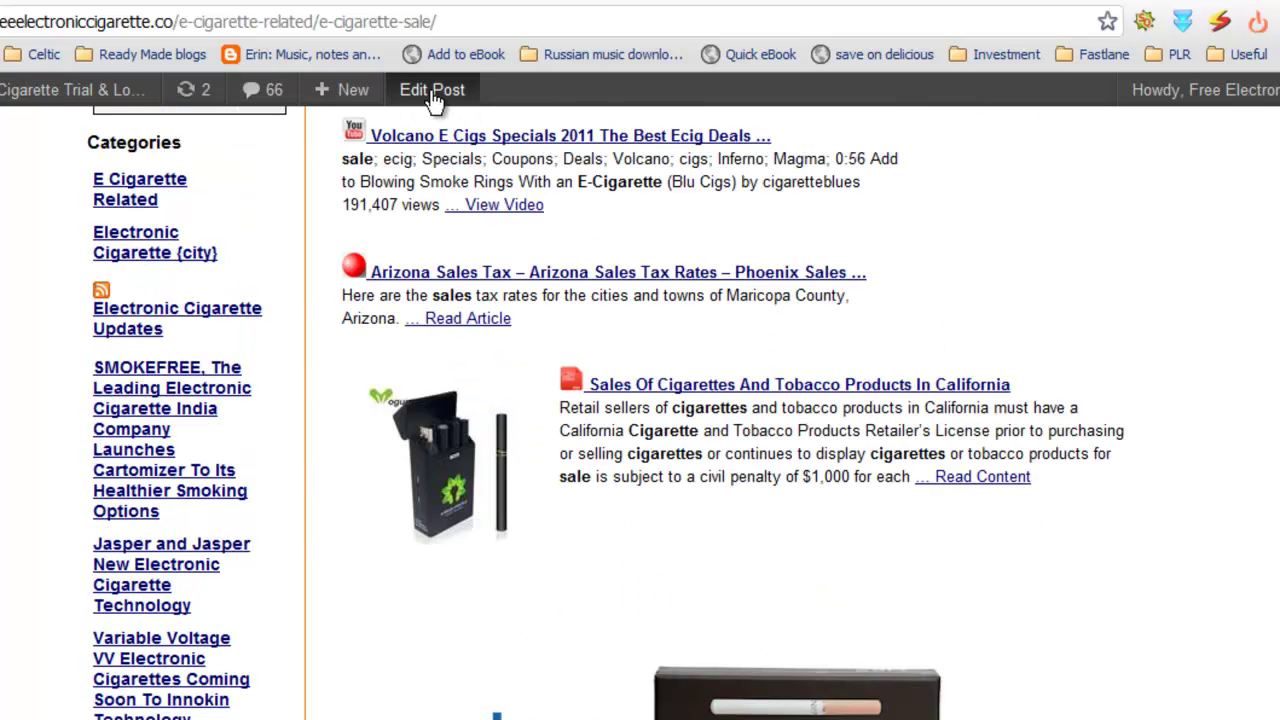
{"action": "left_click", "coordinate": [430, 97]}
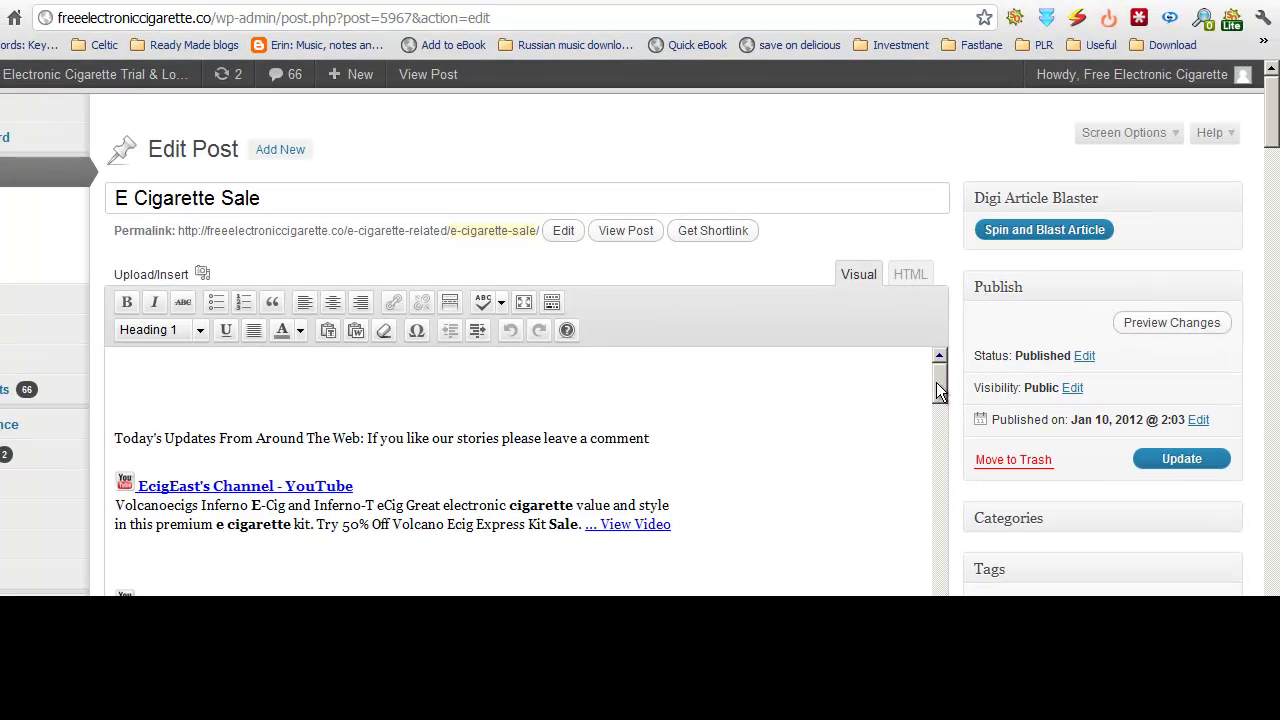
Delete the irrelevant "Arizona Sales Tax" entry from the post body, along with the empty line it leaves.
{"action": "left_click_drag", "start_coordinate": [1036, 451], "coordinate": [1051, 483]}
{"action": "left_click_drag", "start_coordinate": [949, 409], "coordinate": [959, 432]}
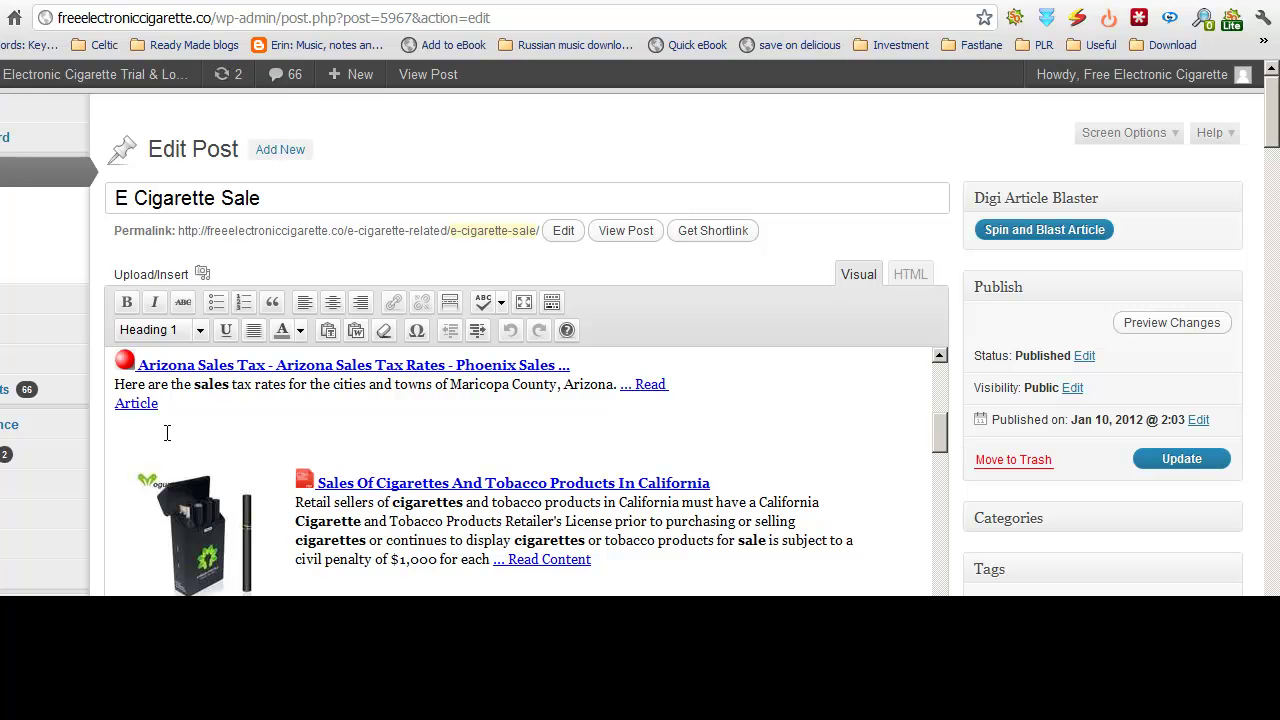
{"action": "triple_click", "coordinate": [204, 410]}
{"action": "left_click_drag", "start_coordinate": [204, 410], "coordinate": [120, 360]}
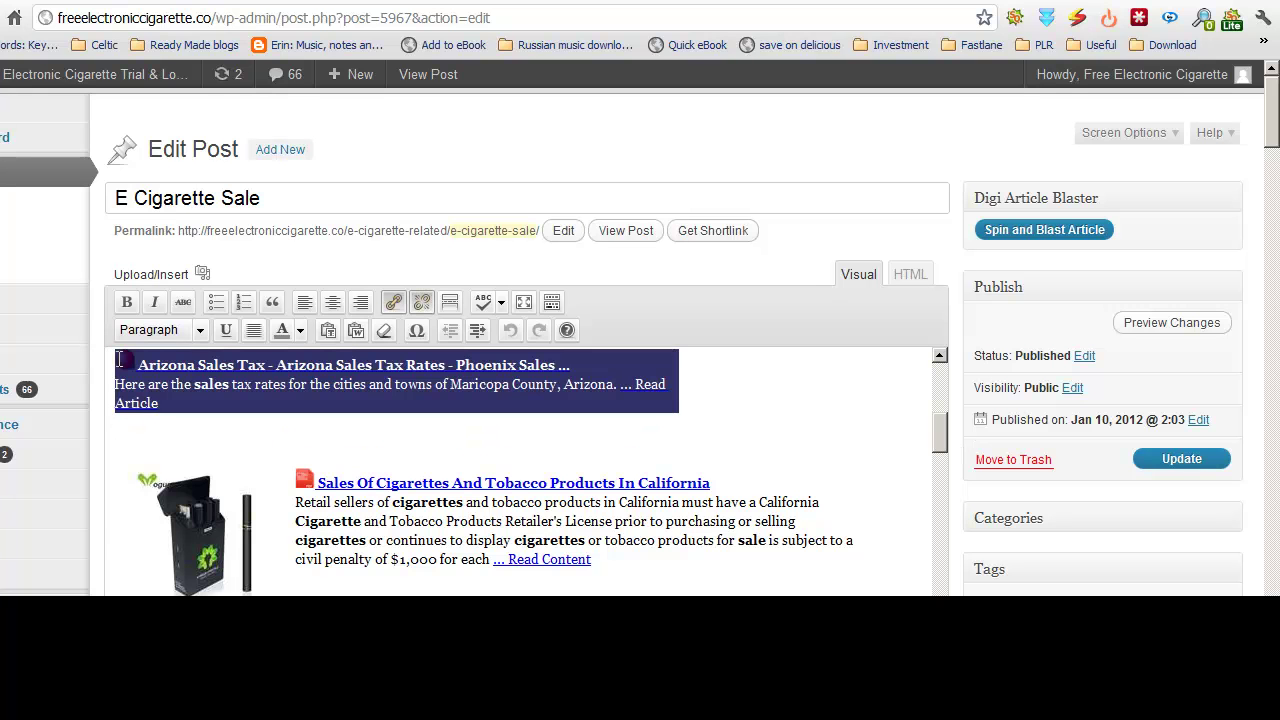
{"action": "key", "text": "Delete"}
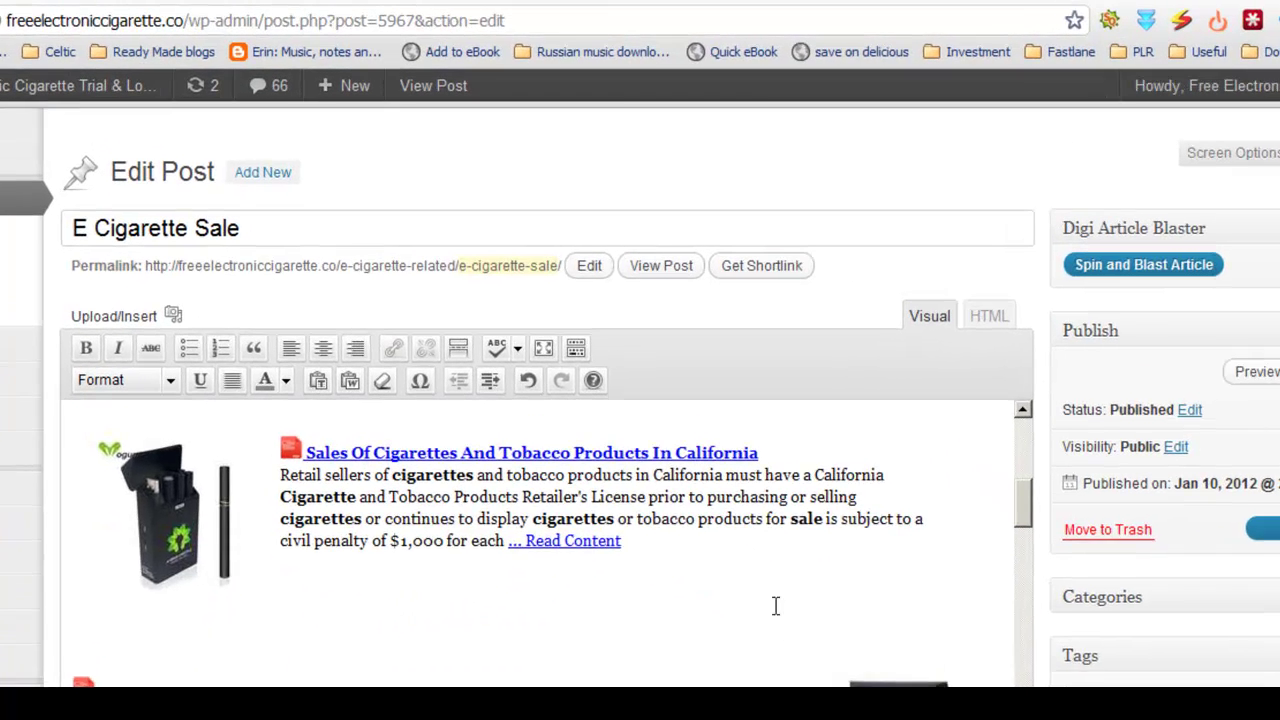
{"action": "scroll", "coordinate": [690, 480], "scroll_direction": "up", "scroll_amount": 2}
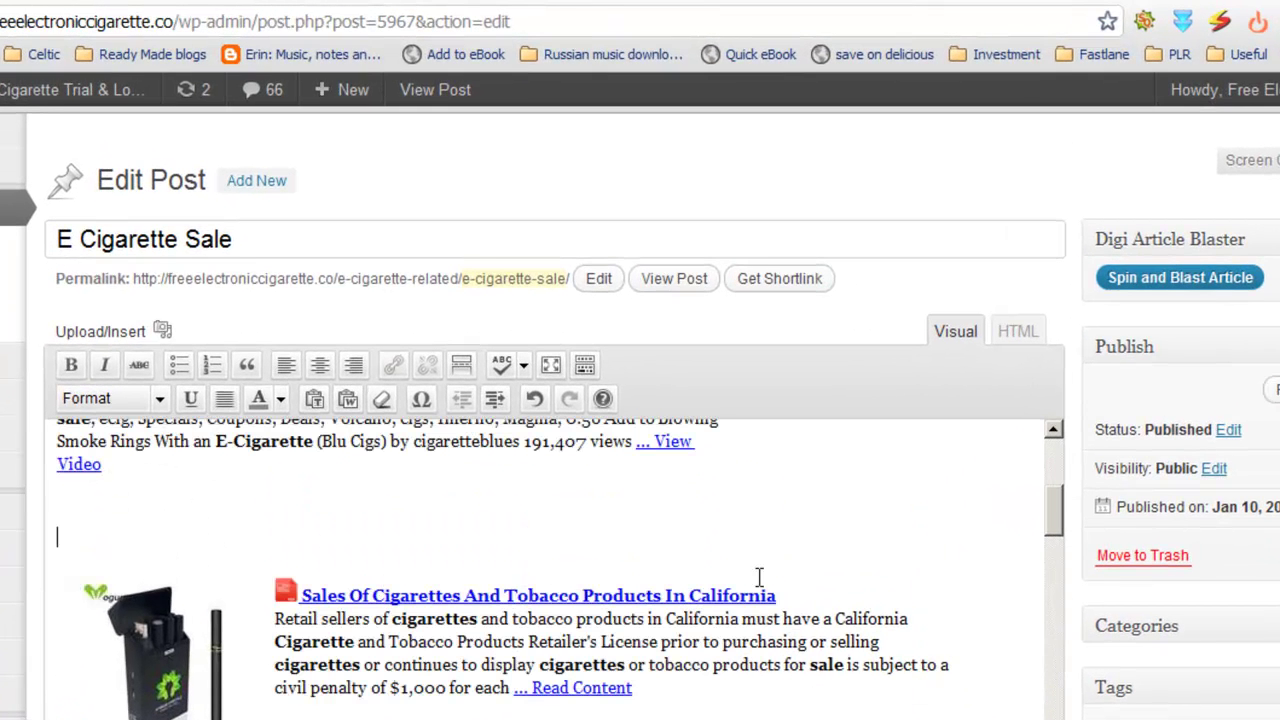
{"action": "left_click", "coordinate": [720, 545]}
{"action": "key", "text": "BackSpace"}
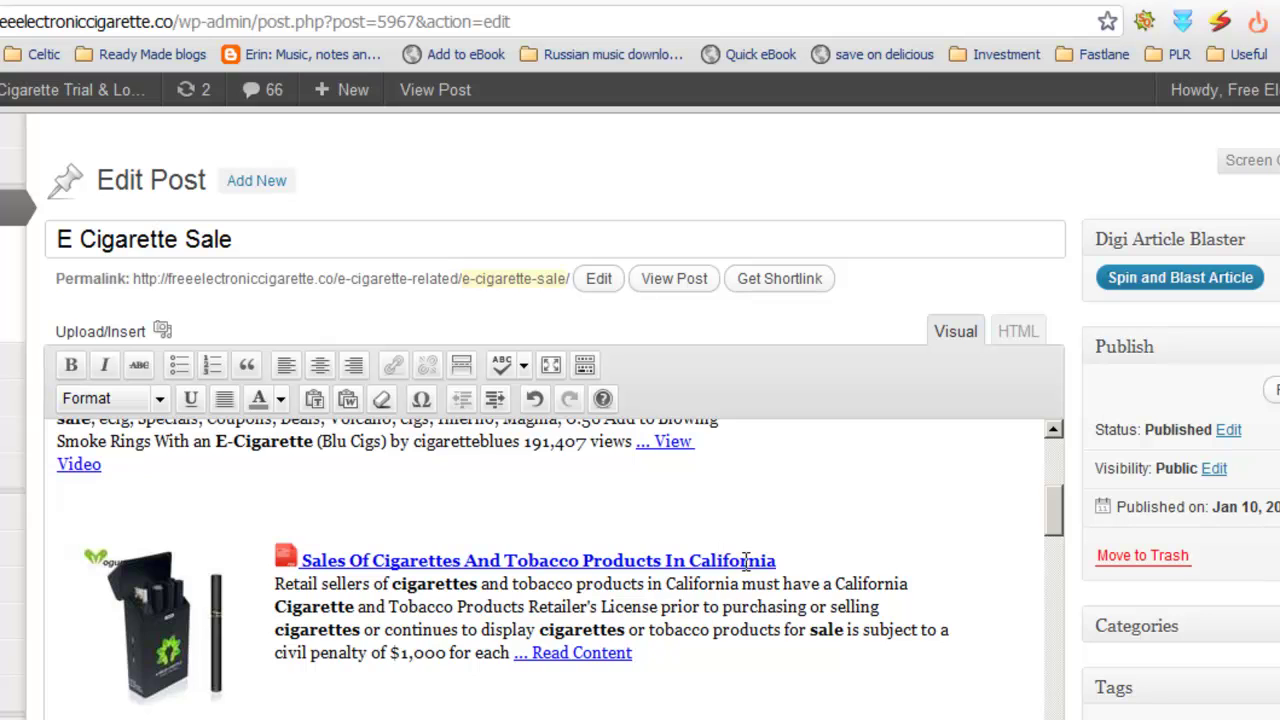
Delete the "Shoes To Wear With Cropped Pants" entry and the empty line left below the Tobacco Wikipedia excerpt.
{"action": "scroll", "coordinate": [745, 562], "scroll_direction": "down", "scroll_amount": 2}
{"action": "scroll", "coordinate": [745, 562], "scroll_direction": "down", "scroll_amount": 1}
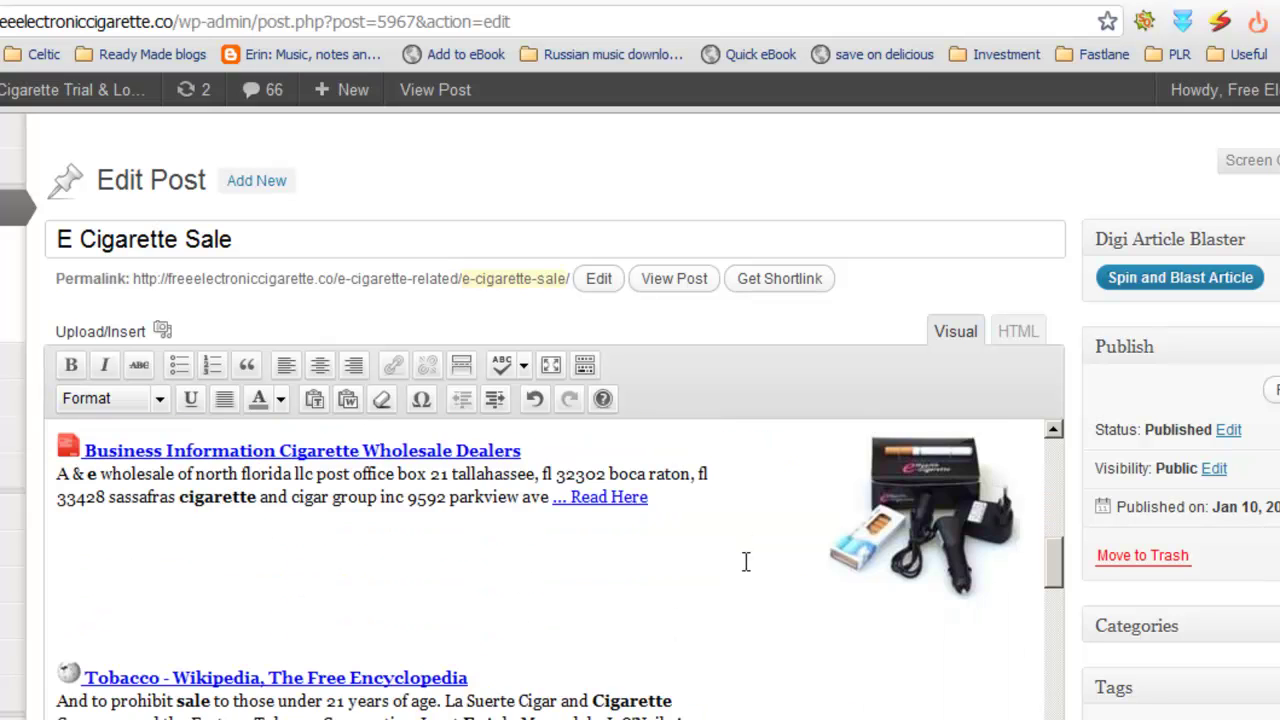
{"action": "scroll", "coordinate": [745, 562], "scroll_direction": "down", "scroll_amount": 1}
{"action": "scroll", "coordinate": [745, 562], "scroll_direction": "down", "scroll_amount": 1}
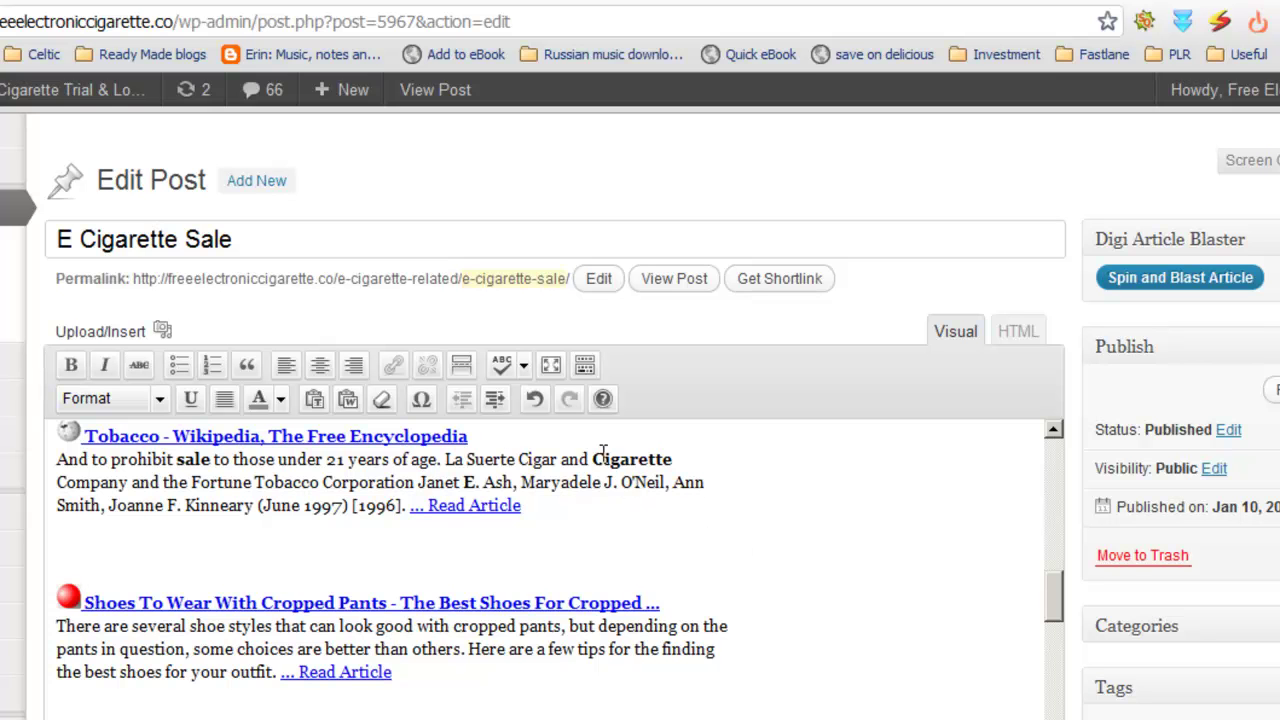
{"action": "scroll", "coordinate": [665, 558], "scroll_direction": "down", "scroll_amount": 1}
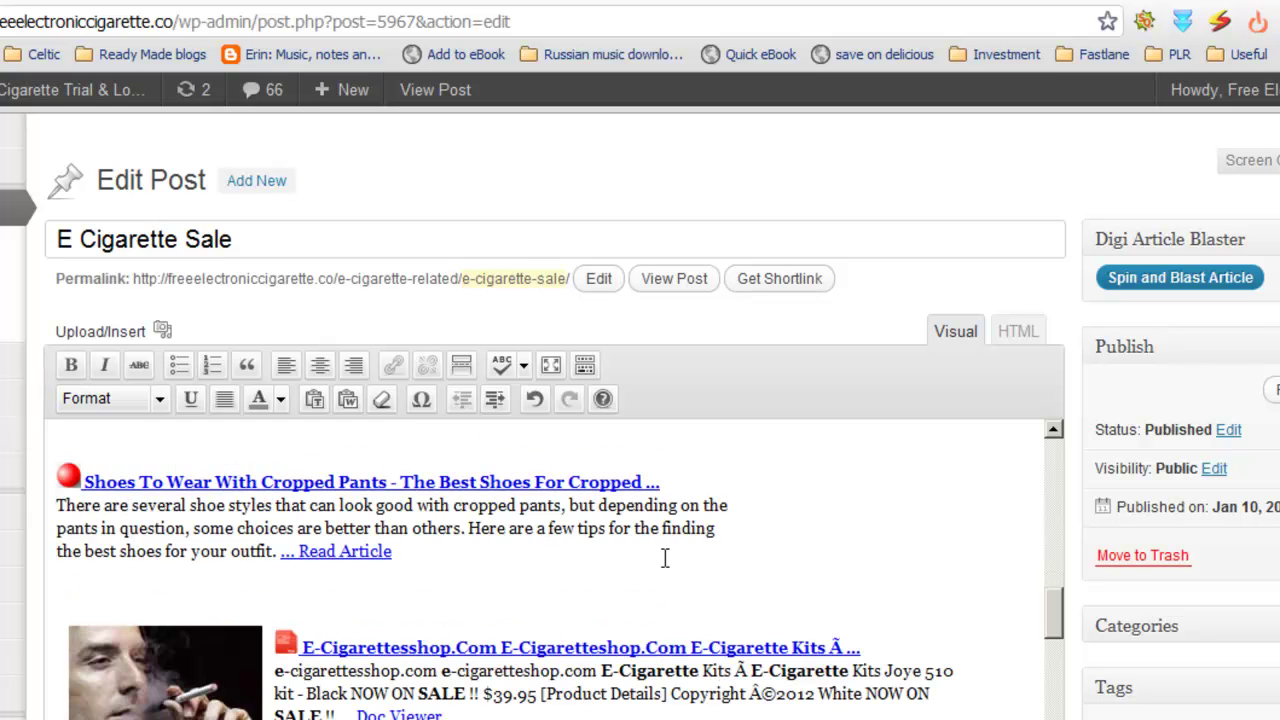
{"action": "left_click", "coordinate": [494, 560]}
{"action": "left_click_drag", "start_coordinate": [446, 558], "coordinate": [60, 462]}
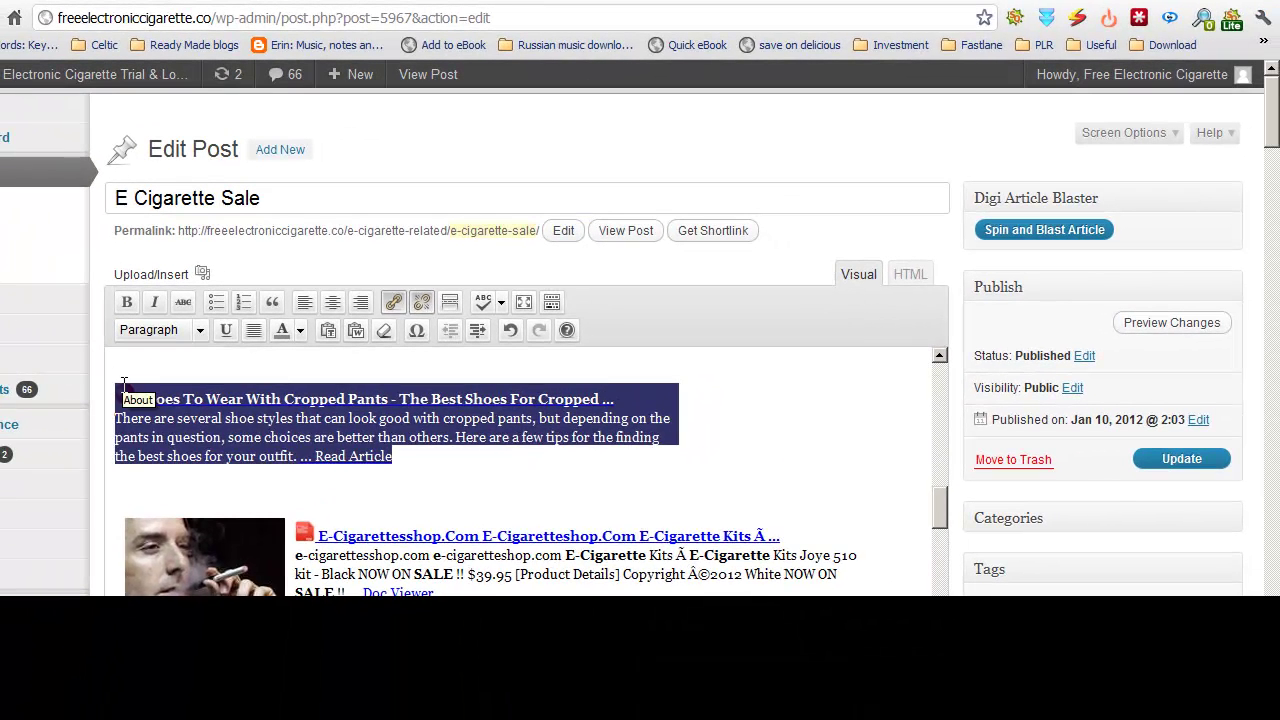
{"action": "key", "text": "Delete"}
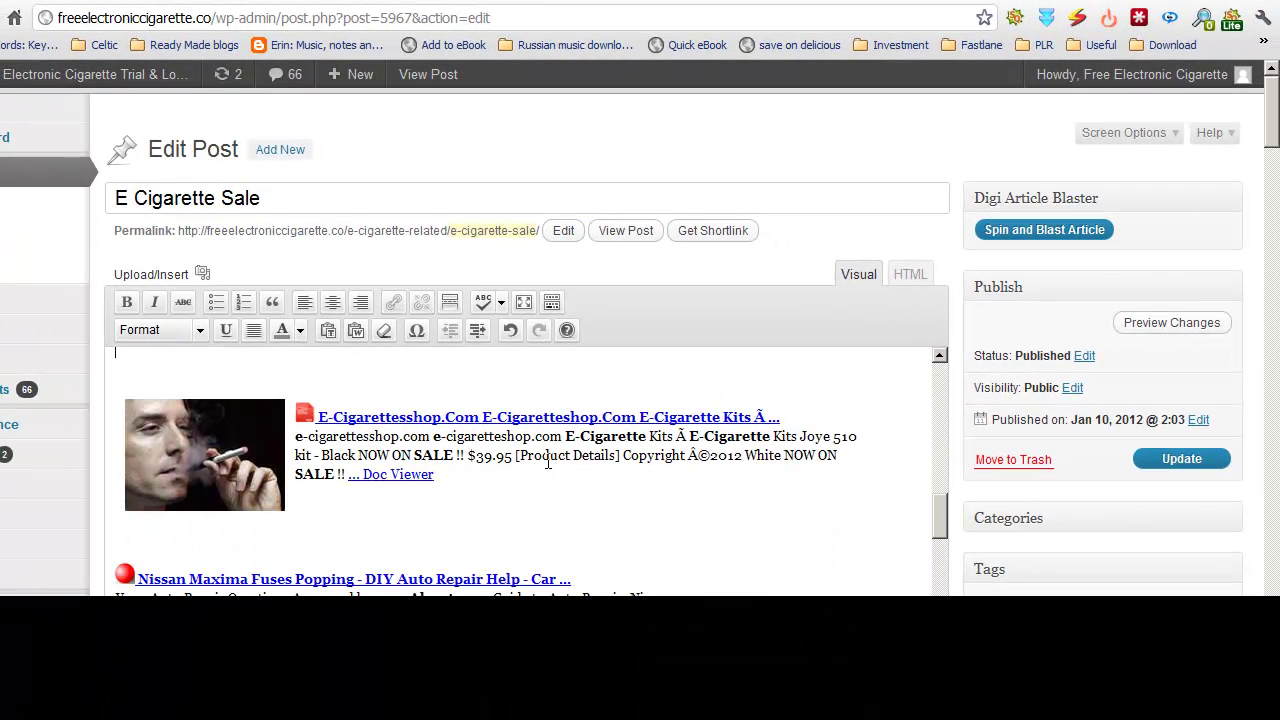
{"action": "left_click_drag", "start_coordinate": [944, 517], "coordinate": [942, 501]}
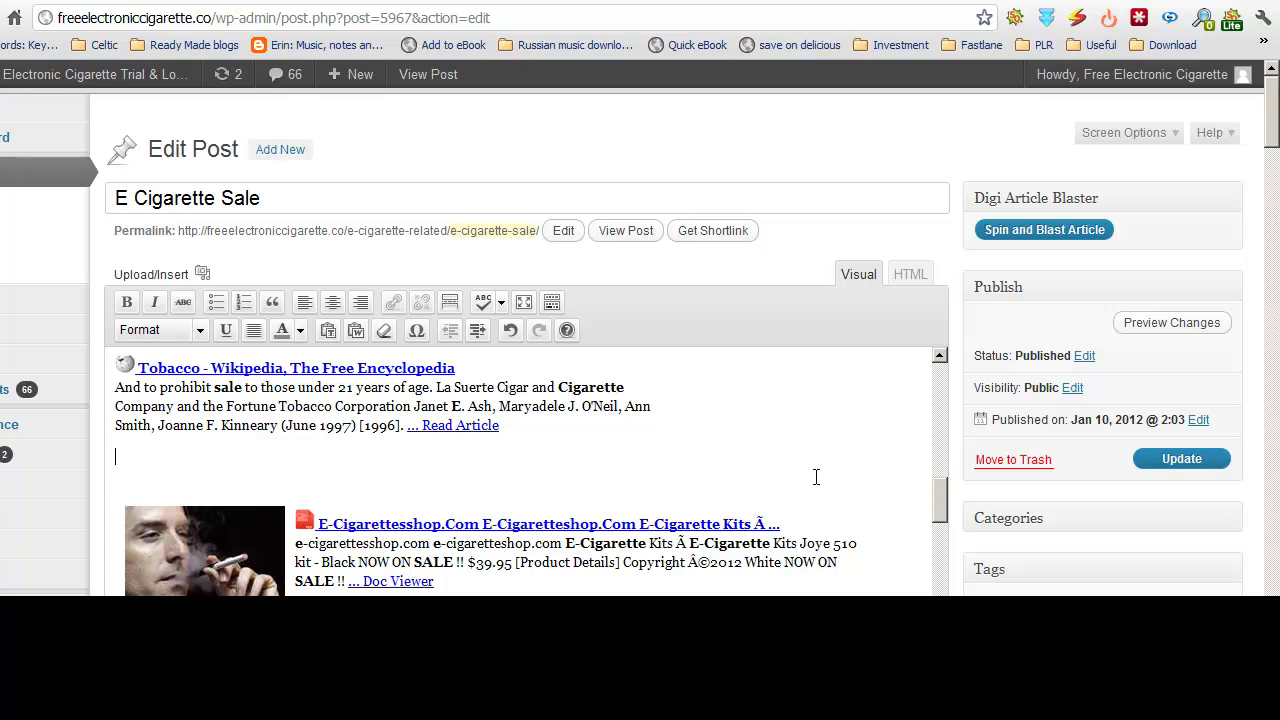
{"action": "key", "text": "BackSpace"}
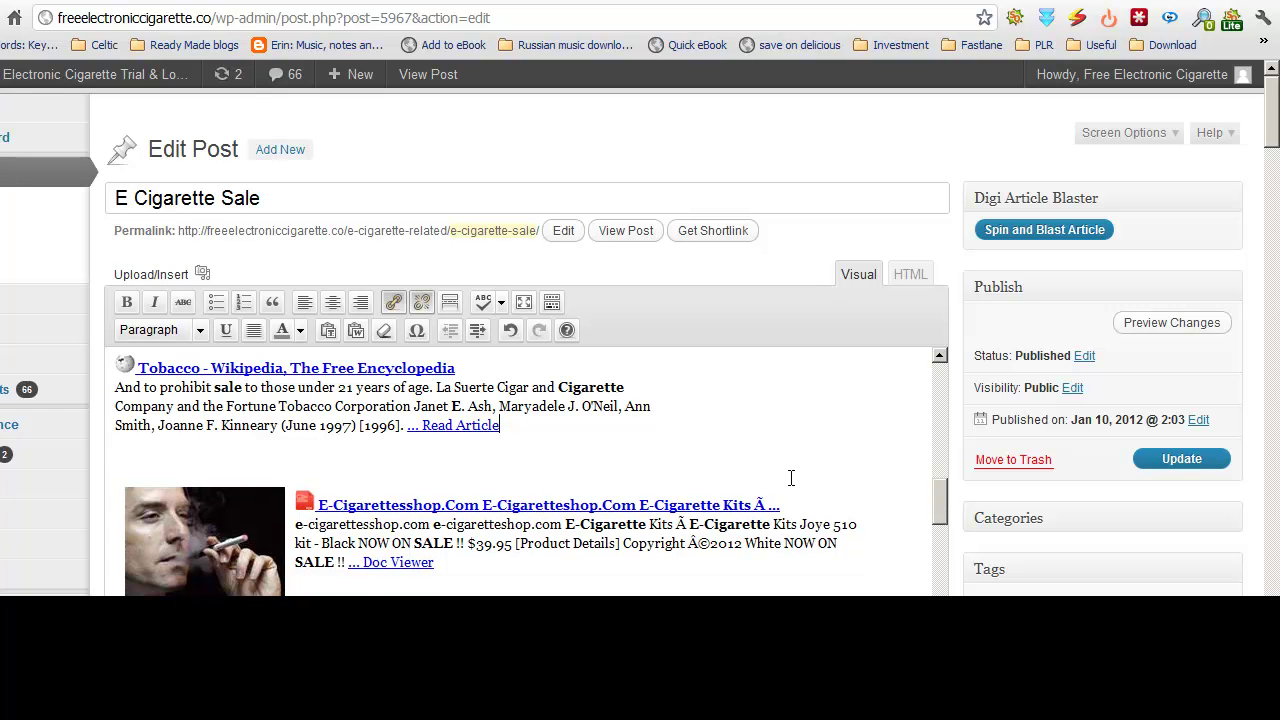
Delete the "Nissan Maxima Fuses Popping" entry and the leftover blank line above the AAPHP statement.
{"action": "scroll", "coordinate": [702, 469], "scroll_direction": "down", "scroll_amount": 3}
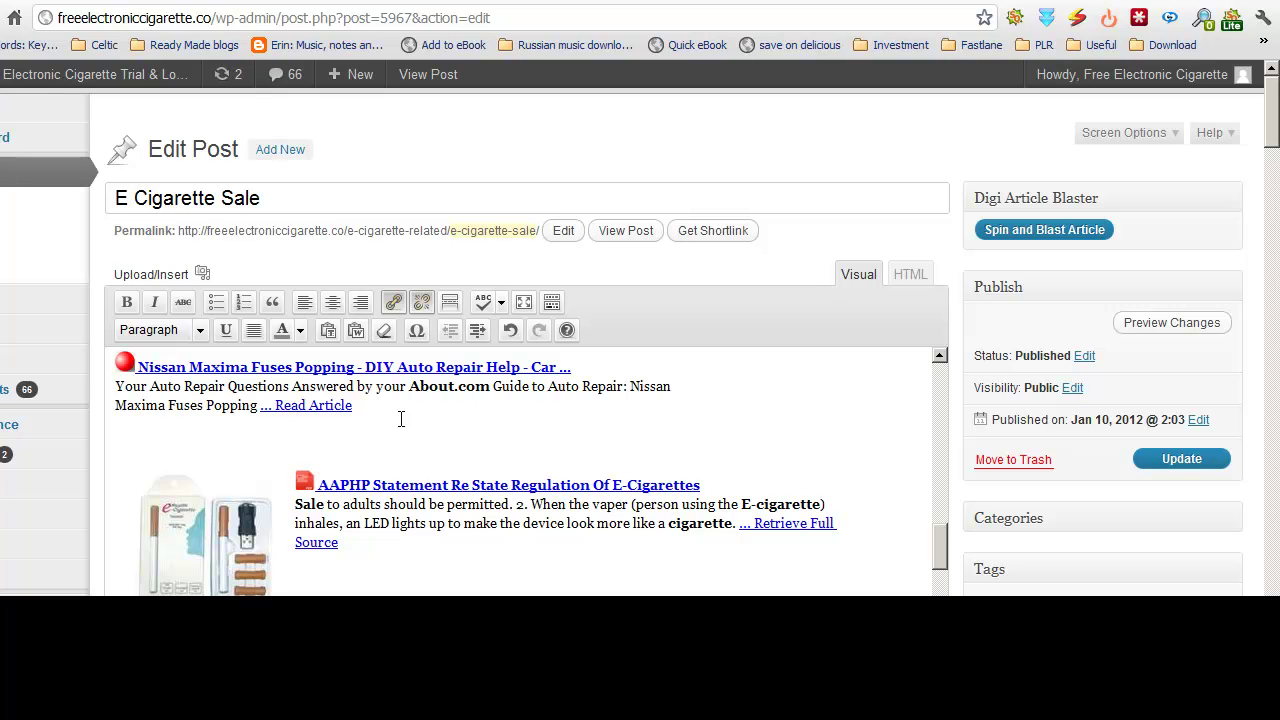
{"action": "left_click_drag", "start_coordinate": [345, 405], "coordinate": [119, 430]}
{"action": "key", "text": "Delete"}
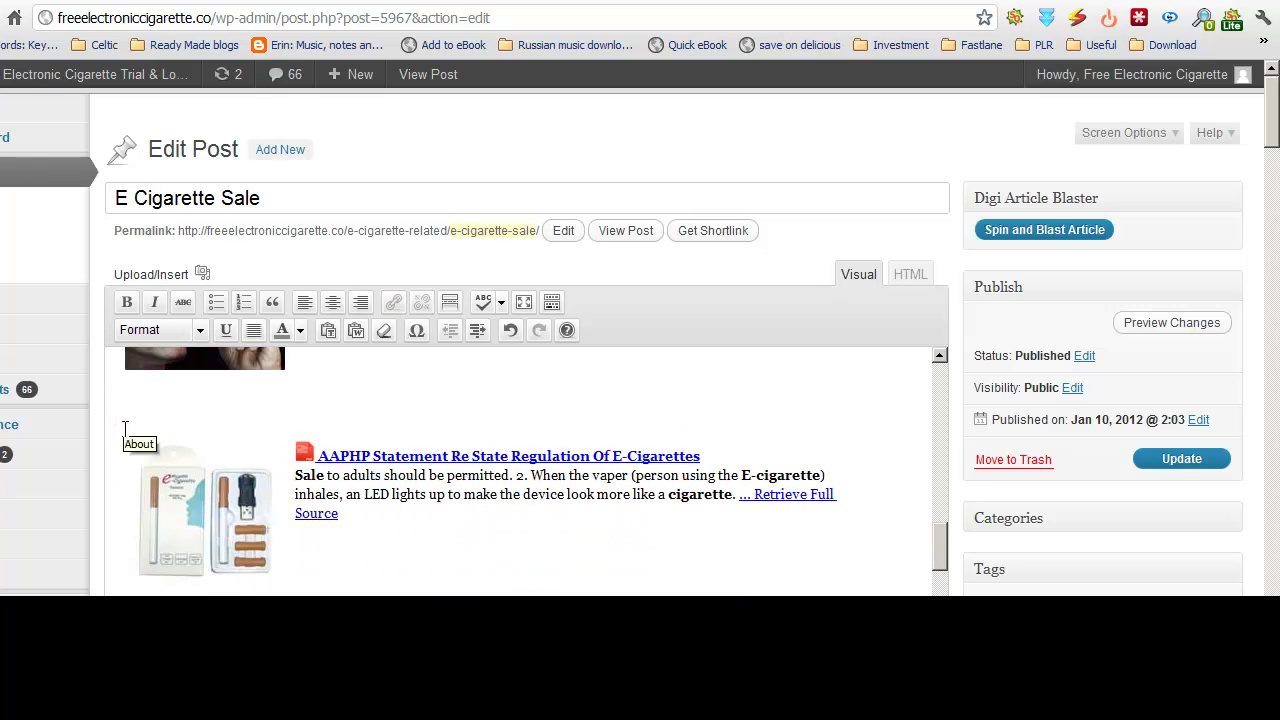
{"action": "key", "text": "Delete"}
Check the remaining entries in the editor, from the AAPHP statements to the Idaho bill item at the post's end.
{"action": "scroll", "coordinate": [492, 496], "scroll_direction": "down", "scroll_amount": 2}
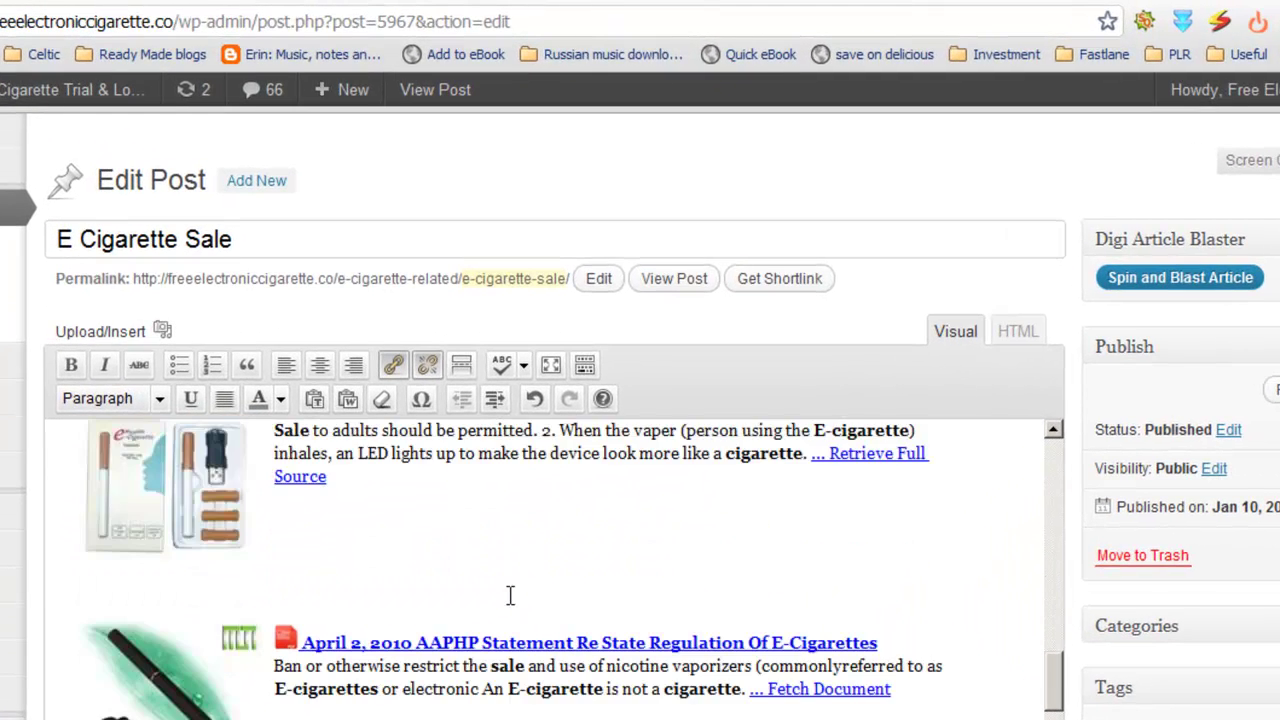
{"action": "scroll", "coordinate": [510, 595], "scroll_direction": "down", "scroll_amount": 1}
{"action": "scroll", "coordinate": [510, 595], "scroll_direction": "down", "scroll_amount": 1}
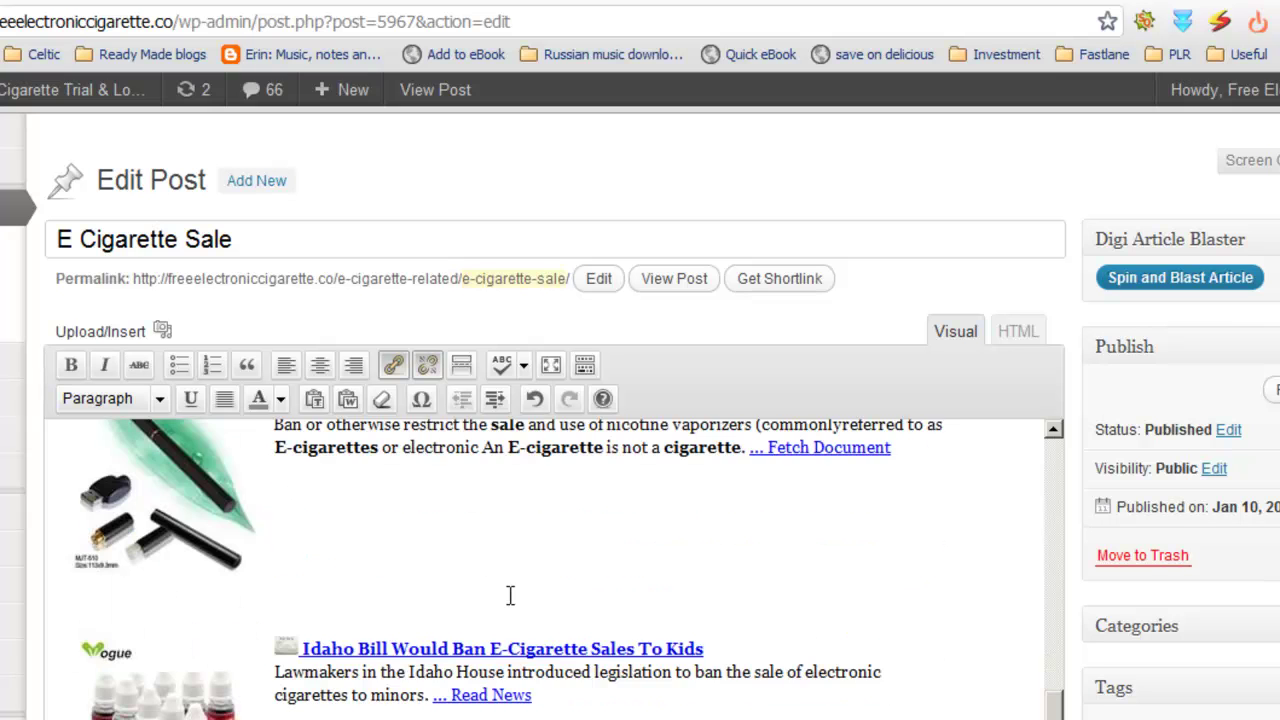
{"action": "scroll", "coordinate": [731, 605], "scroll_direction": "down", "scroll_amount": 1}
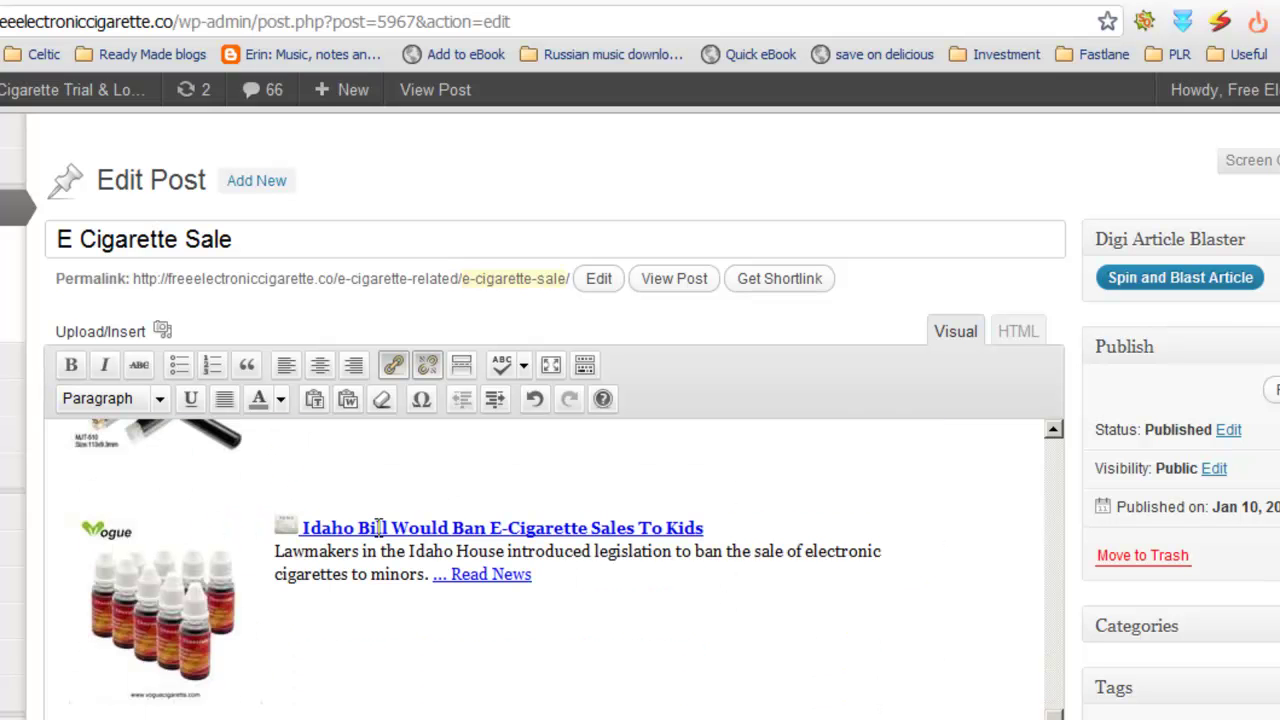
{"action": "scroll", "coordinate": [689, 660], "scroll_direction": "down", "scroll_amount": 1}
{"action": "scroll", "coordinate": [689, 662], "scroll_direction": "down", "scroll_amount": 1}
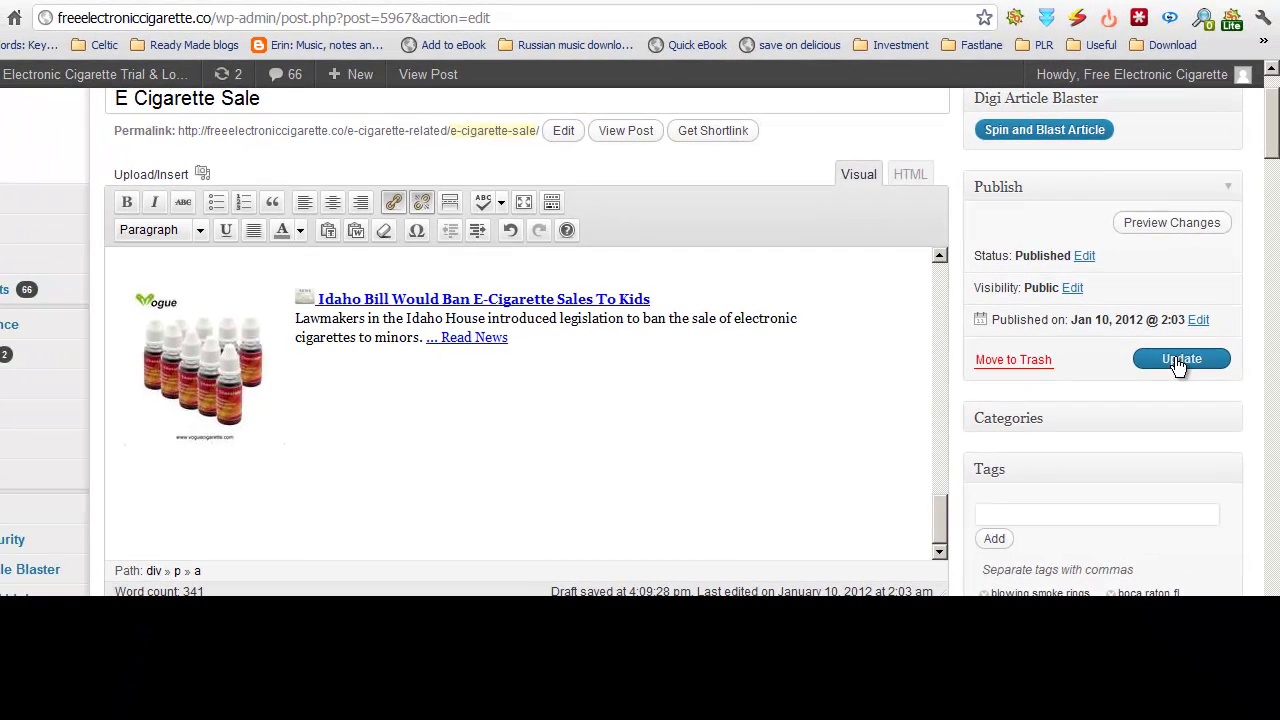
Update the edited "E Cigarette Sale" post and open its published version.
{"action": "left_click", "coordinate": [1180, 362]}
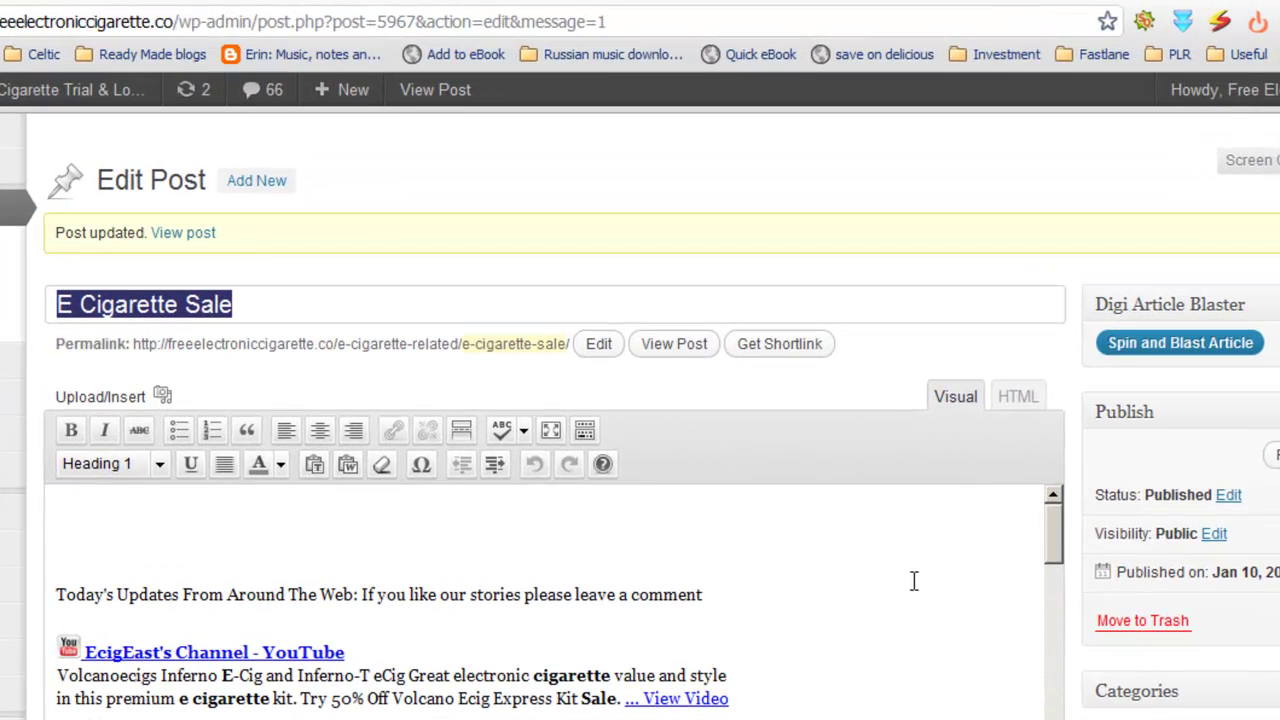
{"action": "mouse_move", "coordinate": [1057, 534]}
{"action": "left_mouse_down"}
{"action": "mouse_move", "coordinate": [1071, 563]}
{"action": "mouse_move", "coordinate": [1065, 520]}
{"action": "left_mouse_up"}
{"action": "left_click", "coordinate": [674, 343]}
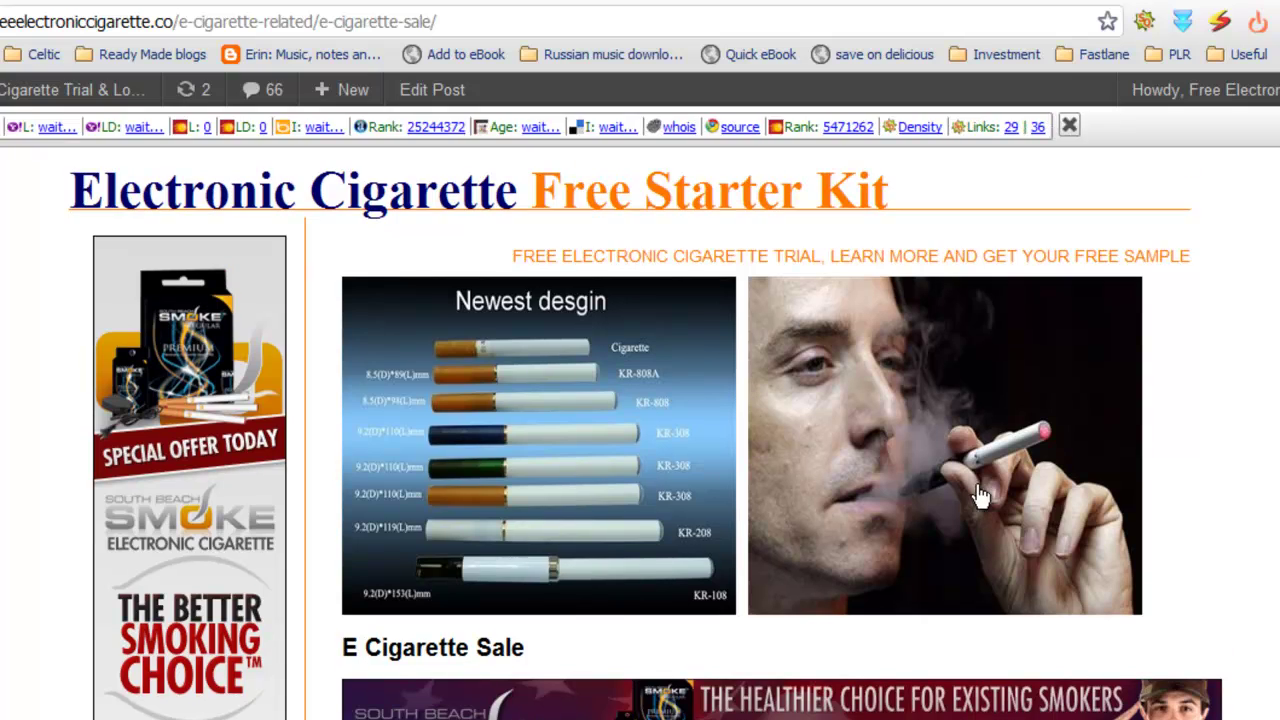
Review the published post from its banner through the remaining entries to the tags, and return to the post editor.
{"action": "scroll", "coordinate": [1152, 567], "scroll_direction": "down", "scroll_amount": 5}
{"action": "scroll", "coordinate": [1153, 575], "scroll_direction": "down", "scroll_amount": 3}
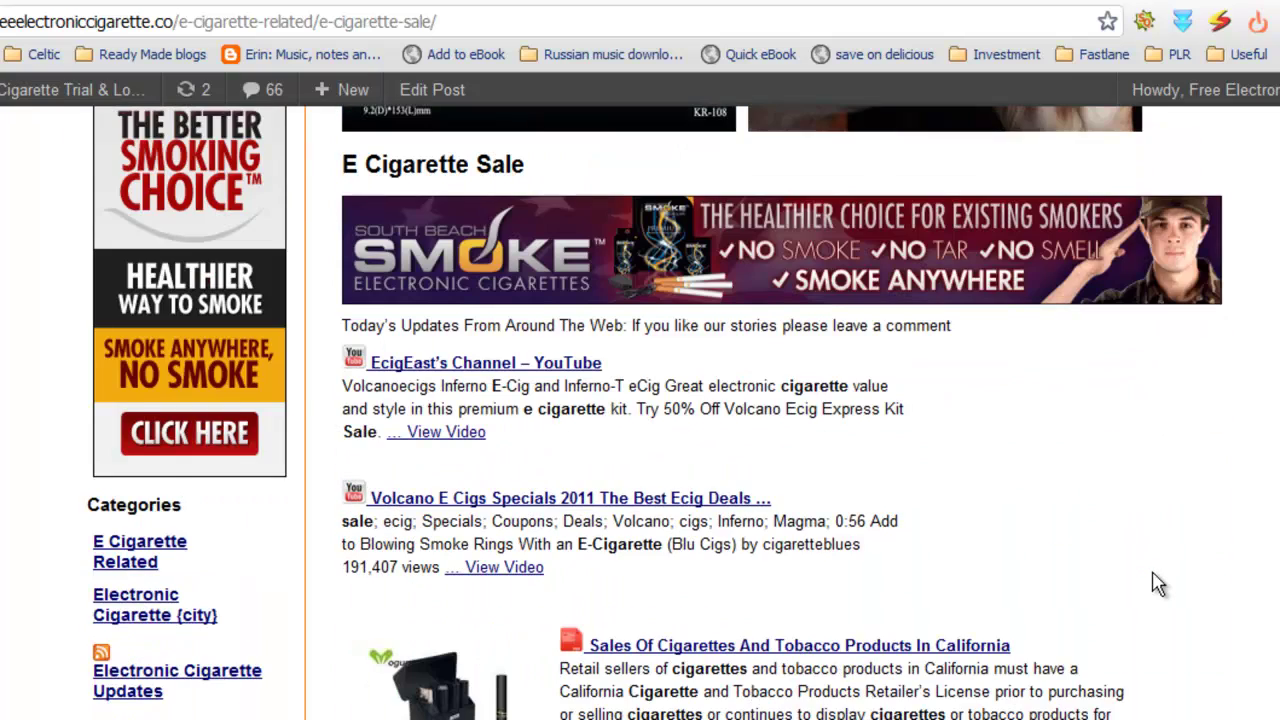
{"action": "scroll", "coordinate": [1158, 585], "scroll_direction": "down", "scroll_amount": 10}
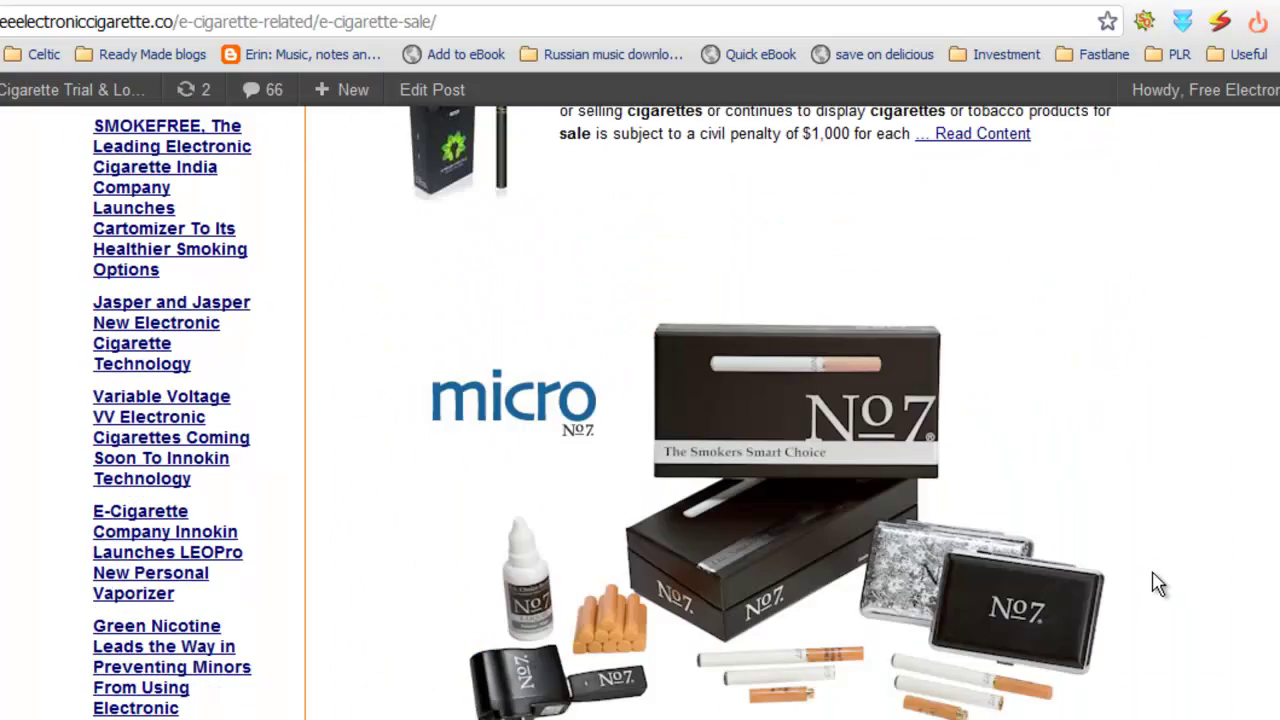
{"action": "scroll", "coordinate": [1158, 585], "scroll_direction": "down", "scroll_amount": 12}
{"action": "scroll", "coordinate": [1158, 585], "scroll_direction": "down", "scroll_amount": 2}
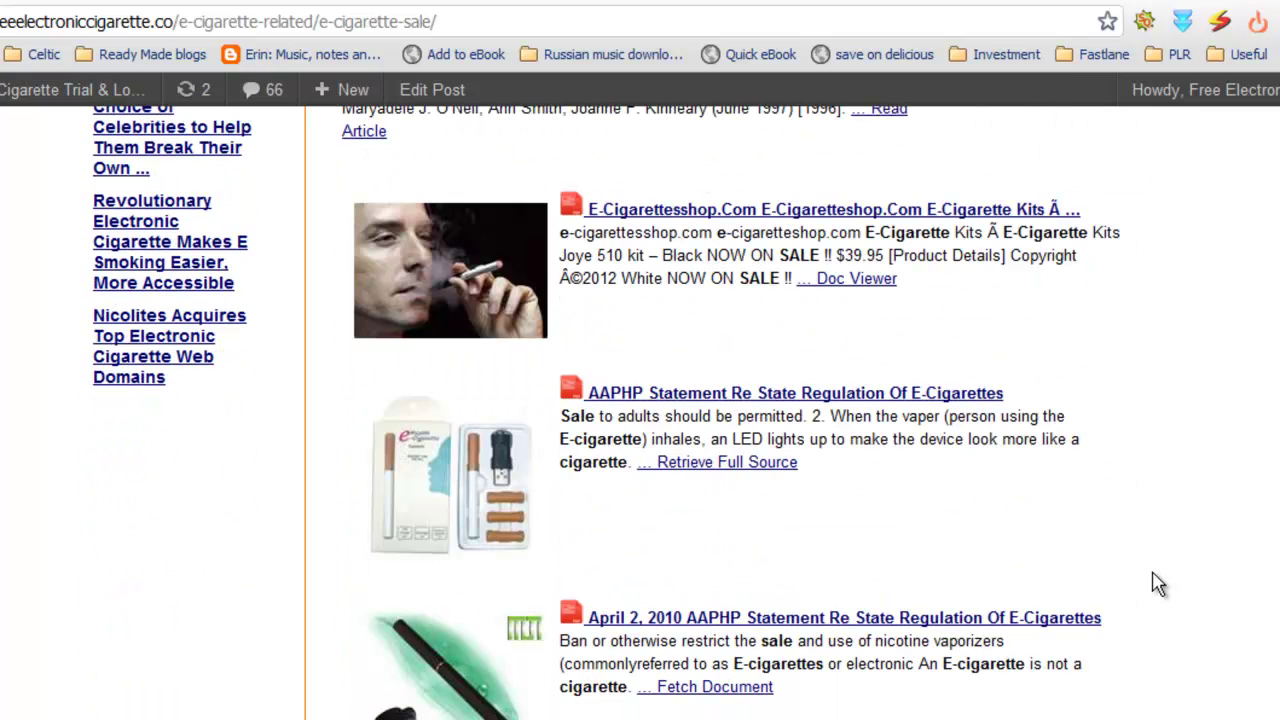
{"action": "scroll", "coordinate": [1158, 585], "scroll_direction": "down", "scroll_amount": 2}
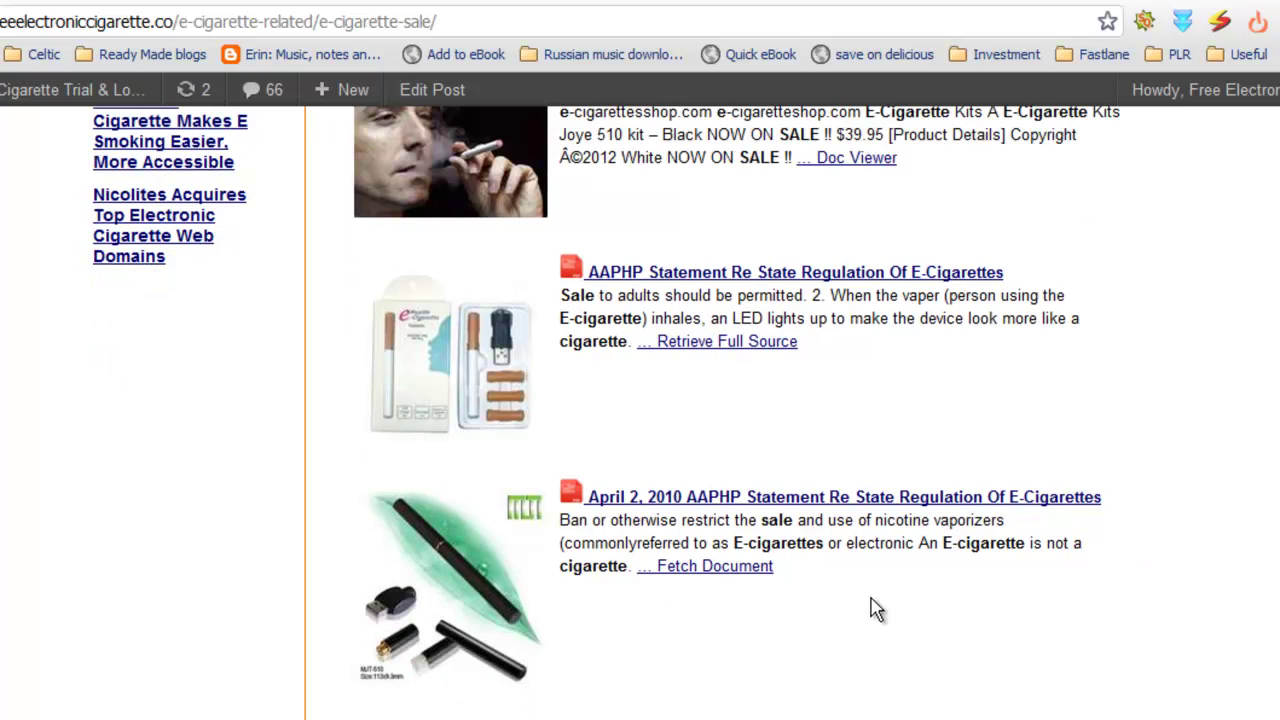
{"action": "scroll", "coordinate": [766, 357], "scroll_direction": "down", "scroll_amount": 4}
{"action": "scroll", "coordinate": [786, 452], "scroll_direction": "up", "scroll_amount": 3}
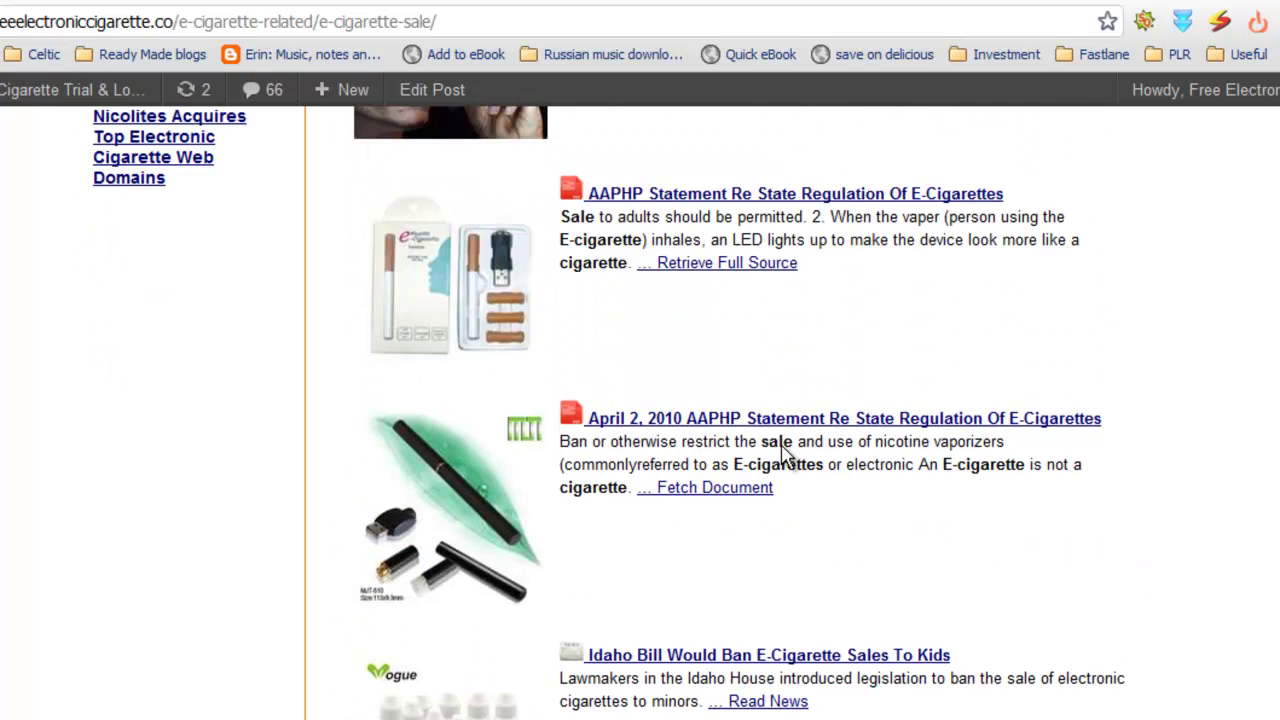
{"action": "scroll", "coordinate": [786, 455], "scroll_direction": "down", "scroll_amount": 6}
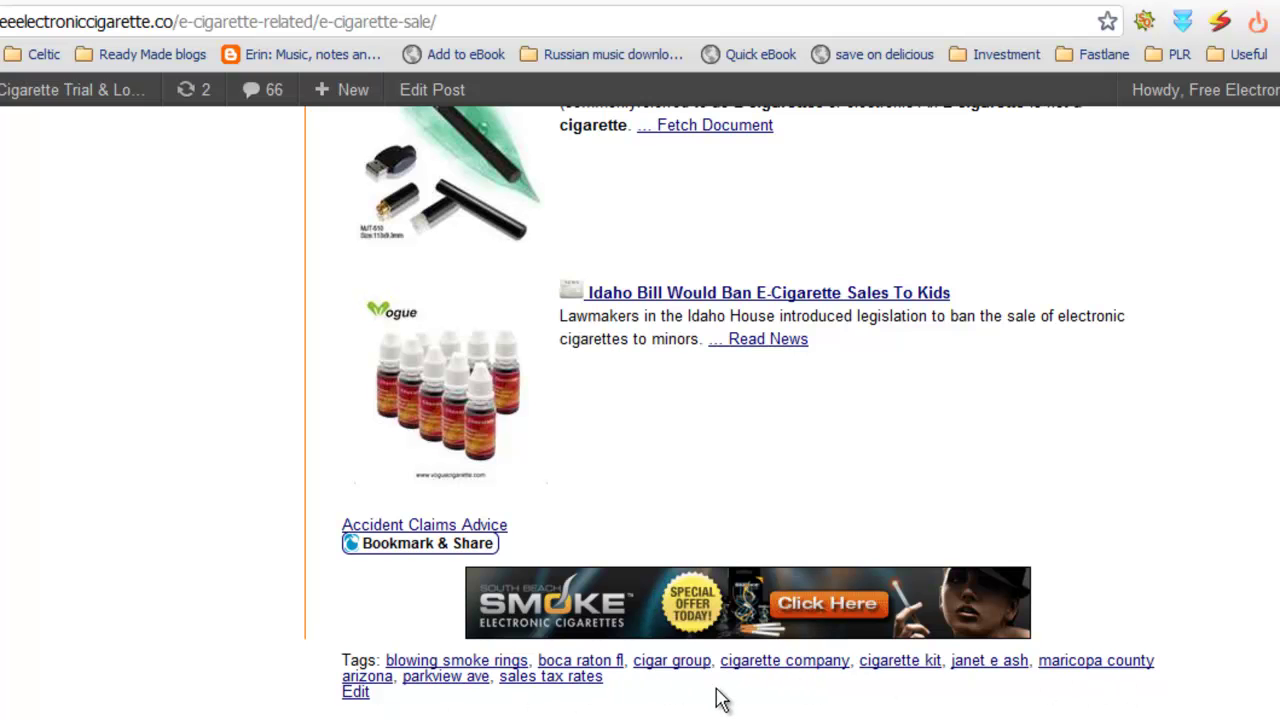
{"action": "left_click", "coordinate": [1135, 3]}
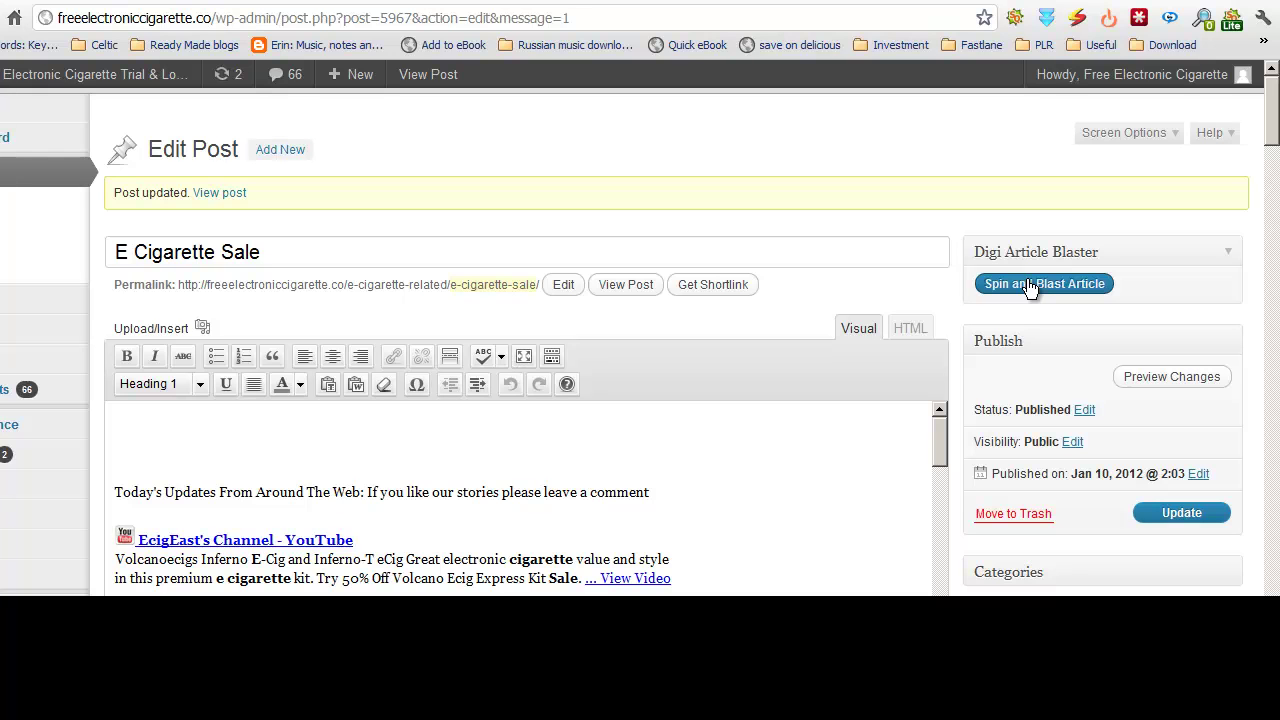
Open the post in Digi Article Blaster's spin-and-blast form and look over the title, category and content fields.
{"action": "left_click", "coordinate": [1030, 287]}
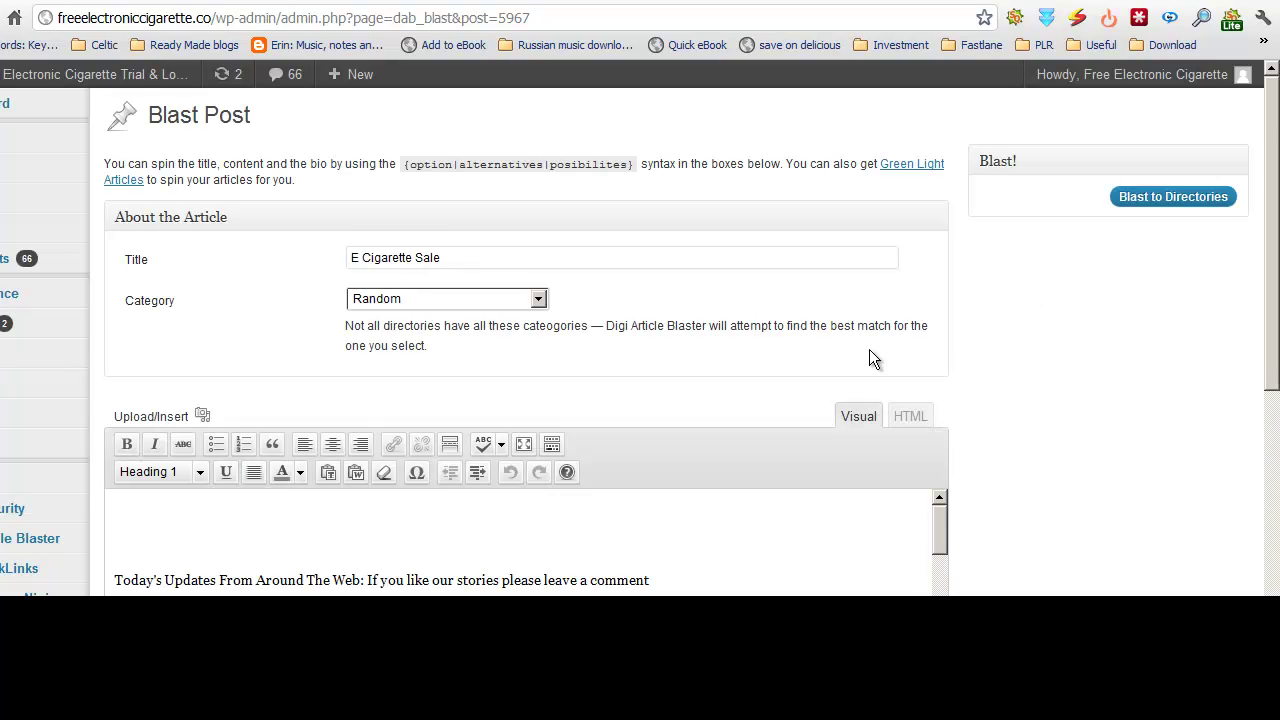
{"action": "scroll", "coordinate": [704, 424], "scroll_direction": "down", "scroll_amount": 1}
{"action": "scroll", "coordinate": [704, 430], "scroll_direction": "down", "scroll_amount": 3}
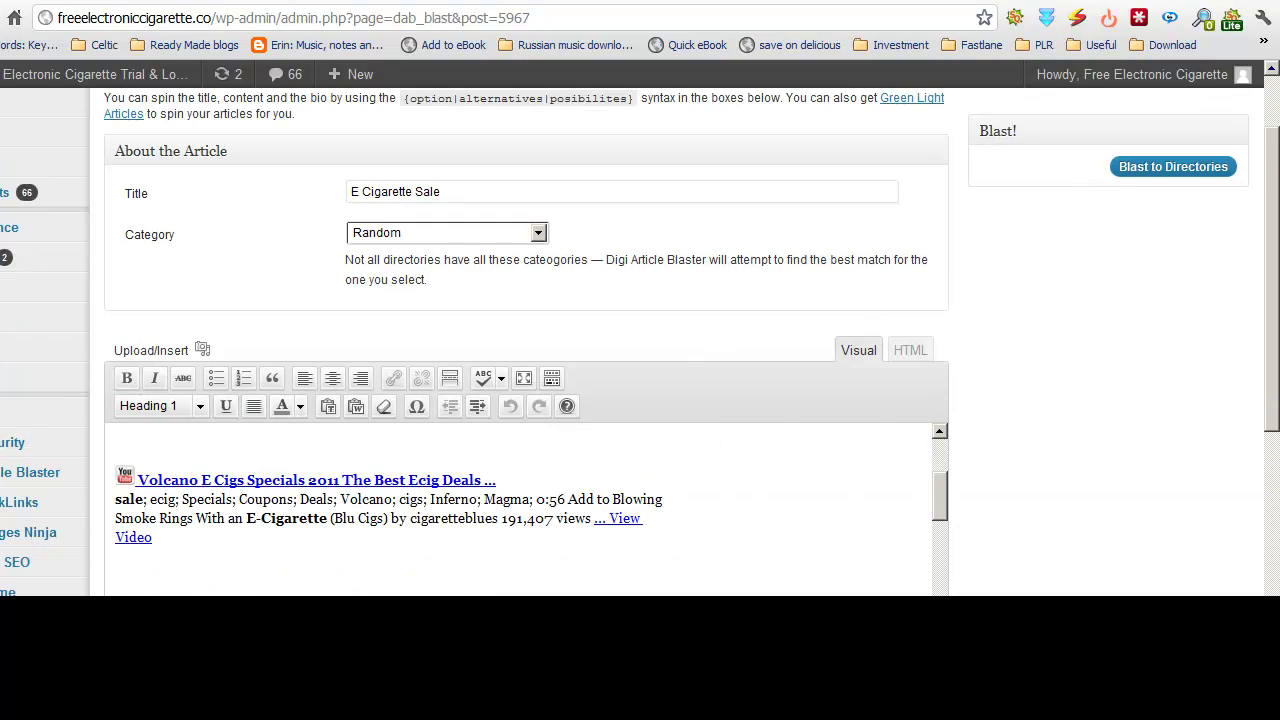
{"action": "scroll", "coordinate": [1276, 210], "scroll_direction": "down", "scroll_amount": 1}
{"action": "left_click_drag", "start_coordinate": [1273, 245], "coordinate": [1264, 118]}
Extend the article title in spin syntax to "{E Cigarette Sale- Free Electronic Cigarette Sale| Free Electronic".
{"action": "left_click", "coordinate": [357, 289]}
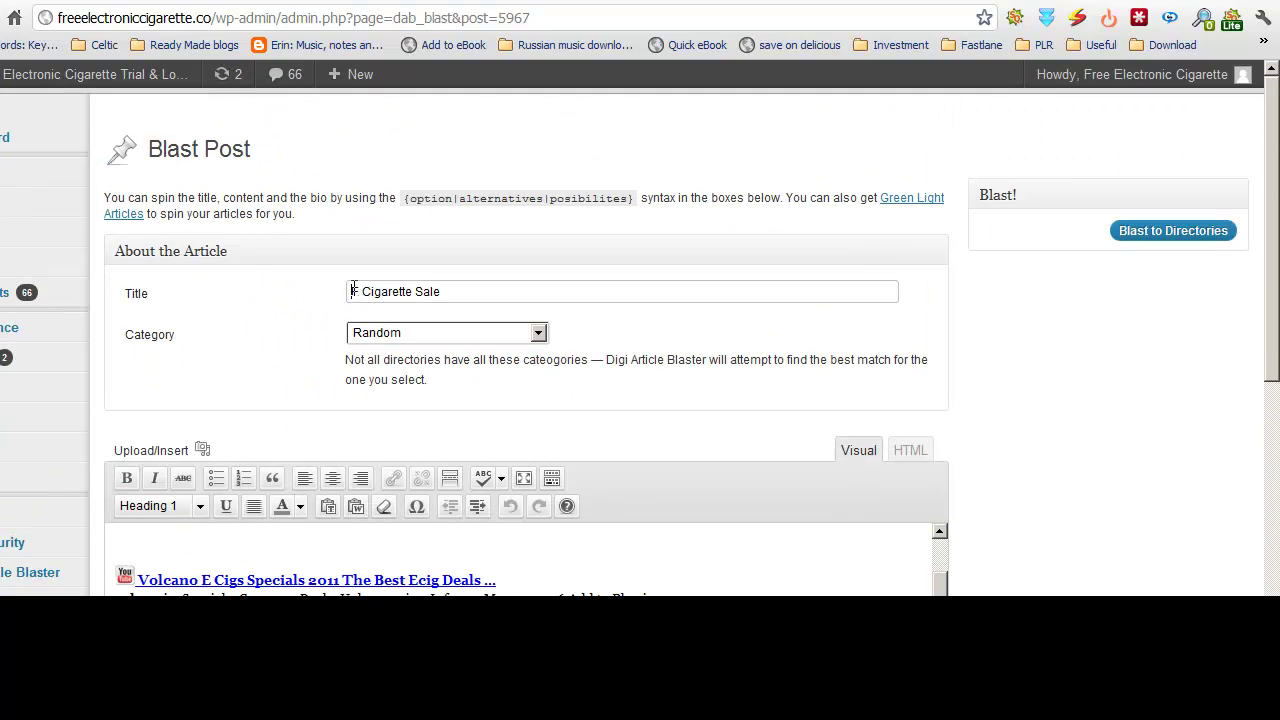
{"action": "type", "text": "{"}
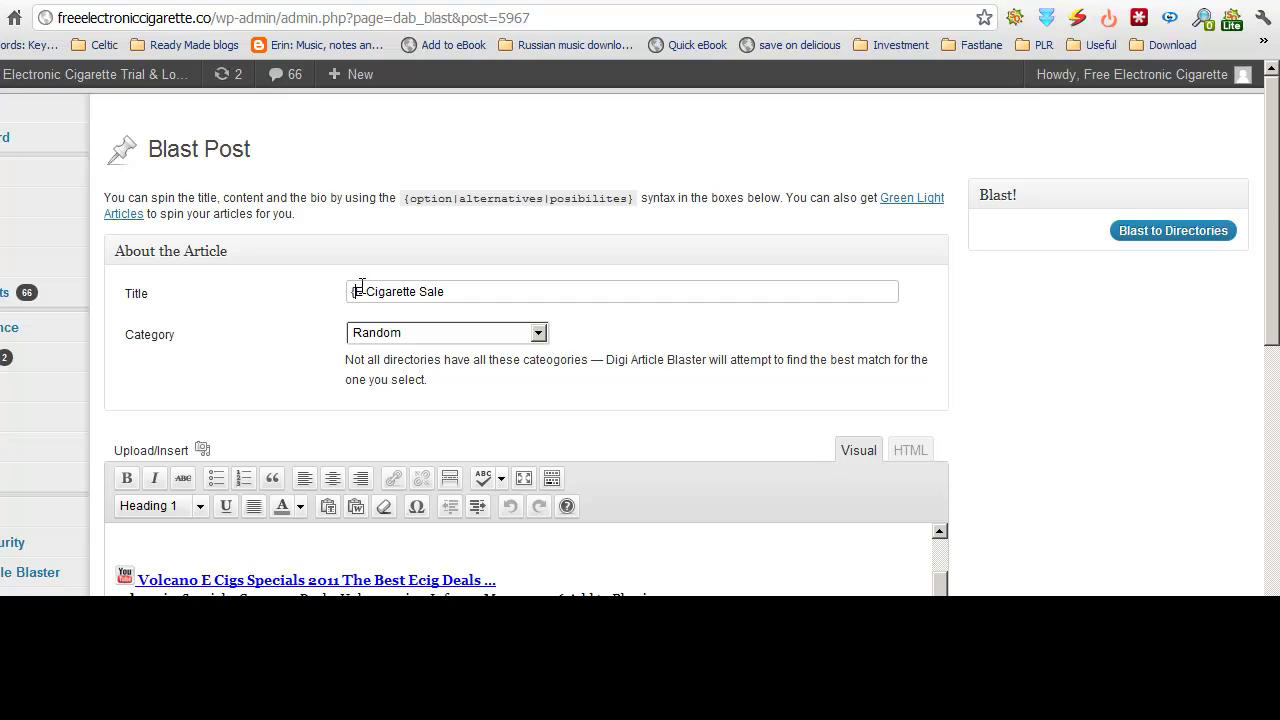
{"action": "left_click", "coordinate": [482, 296]}
{"action": "type", "text": "- "}
{"action": "type", "text": "Free El"}
{"action": "type", "text": "ectronic "}
{"action": "type", "text": "Cigarette"}
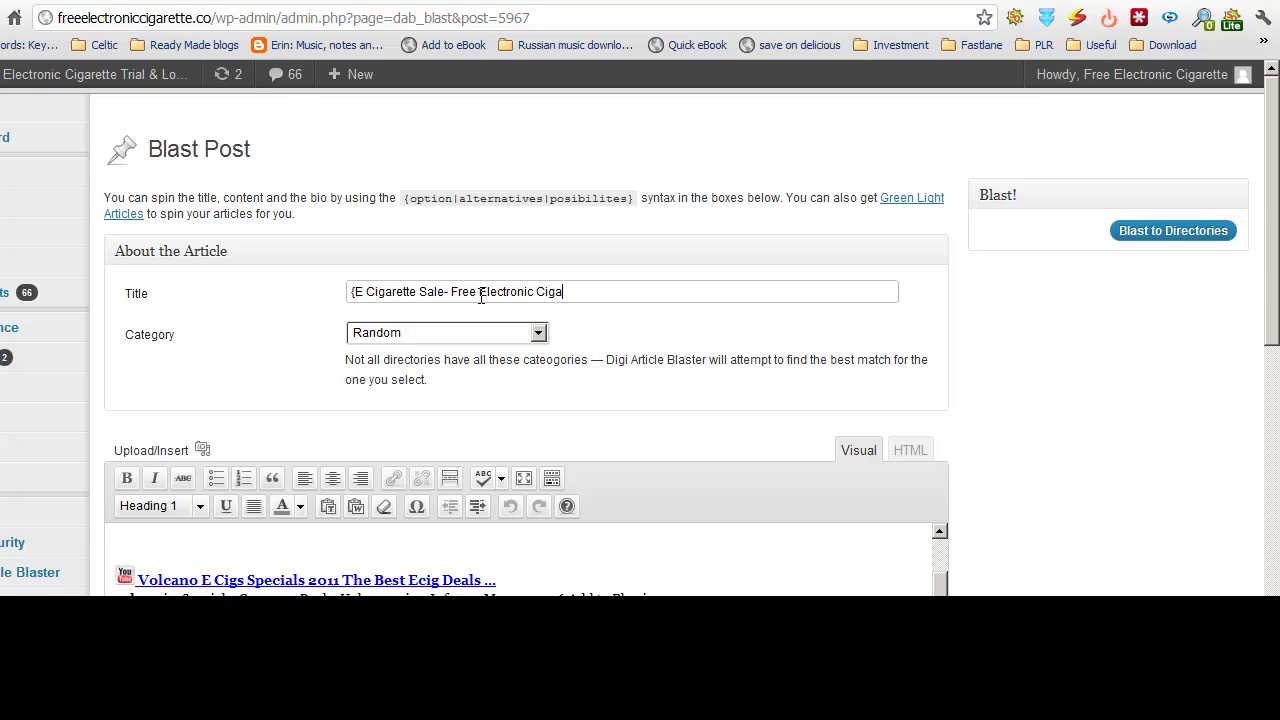
{"action": "type", "text": " sale"}
{"action": "key", "text": "BackSpace"}
{"action": "key", "text": "BackSpace"}
{"action": "key", "text": "BackSpace"}
{"action": "key", "text": "BackSpace"}
{"action": "type", "text": "Sale| Free Electronic "}
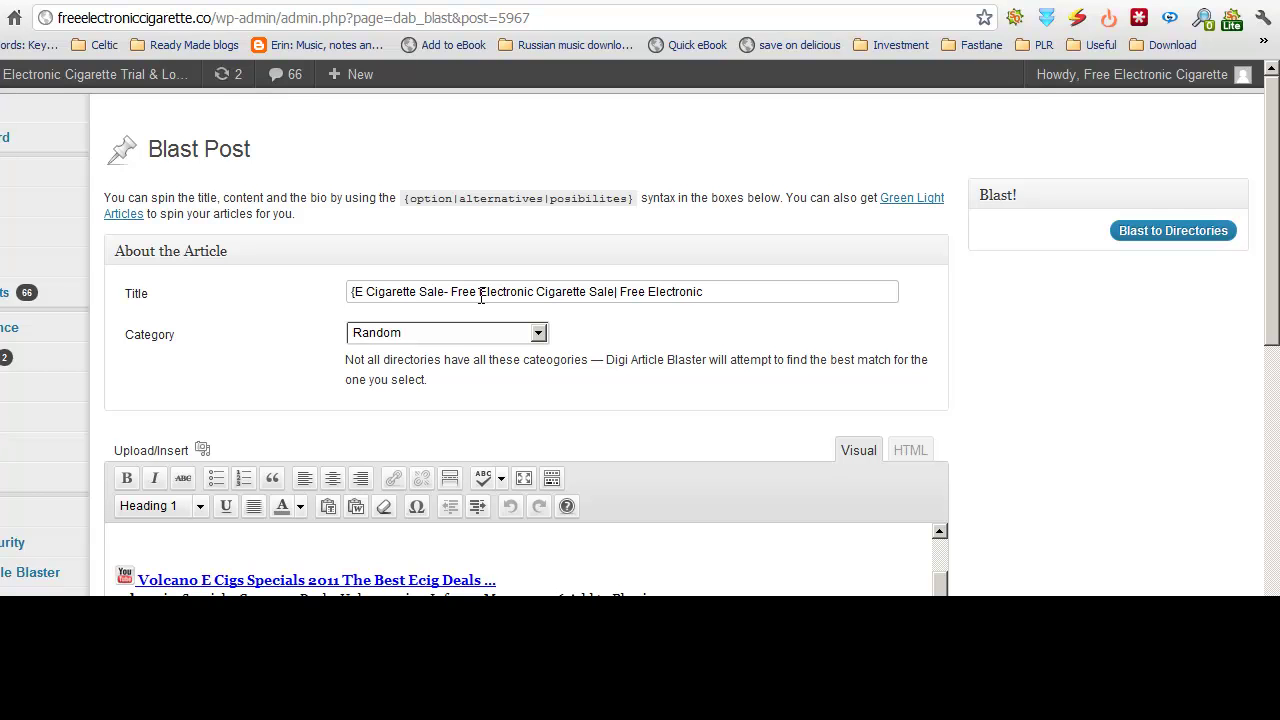
Add "Offers" to the first title alternative and complete the second as "Free Electronic Cigarette Coupons Sale}".
{"action": "type", "text": "Cigarette"}
{"action": "type", "text": " F"}
{"action": "type", "text": "Offers"}
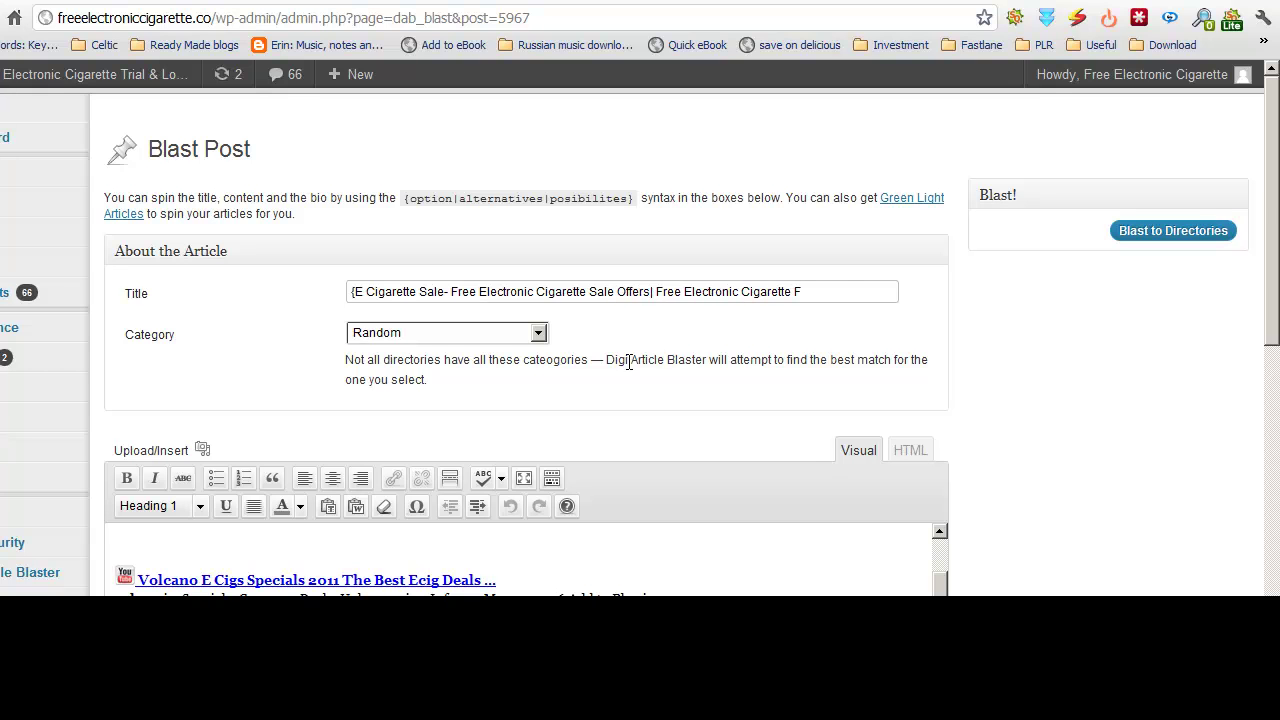
{"action": "left_click", "coordinate": [848, 292]}
{"action": "key", "text": "BackSpace"}
{"action": "type", "text": "Coupond"}
{"action": "type", "text": "|Sale"}
{"action": "key", "text": "BackSpace"}
{"action": "key", "text": "BackSpace"}
{"action": "key", "text": "BackSpace"}
{"action": "key", "text": "BackSpace"}
{"action": "key", "text": "BackSpace"}
{"action": "key", "text": "BackSpace"}
{"action": "type", "text": "s"}
{"action": "type", "text": "|Sale}"}
Set the article category to Quit Smoking.
{"action": "scroll", "coordinate": [806, 300], "scroll_direction": "down", "scroll_amount": 1}
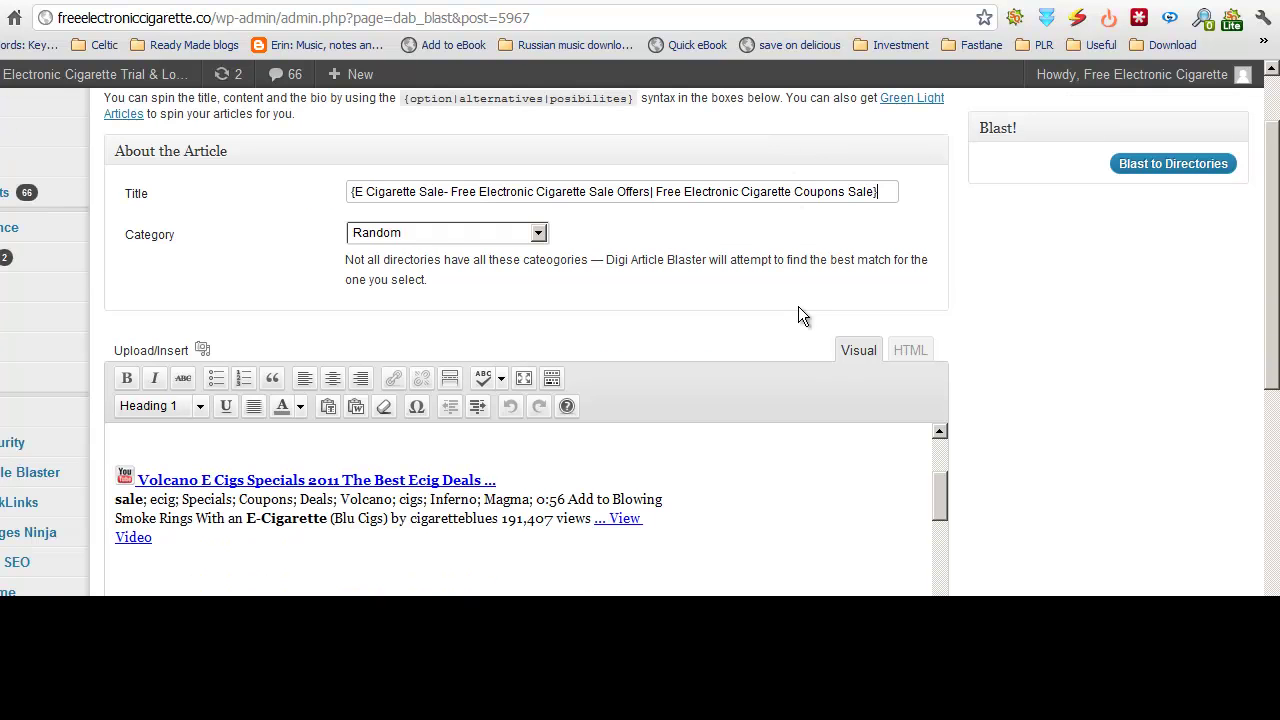
{"action": "left_click", "coordinate": [539, 233]}
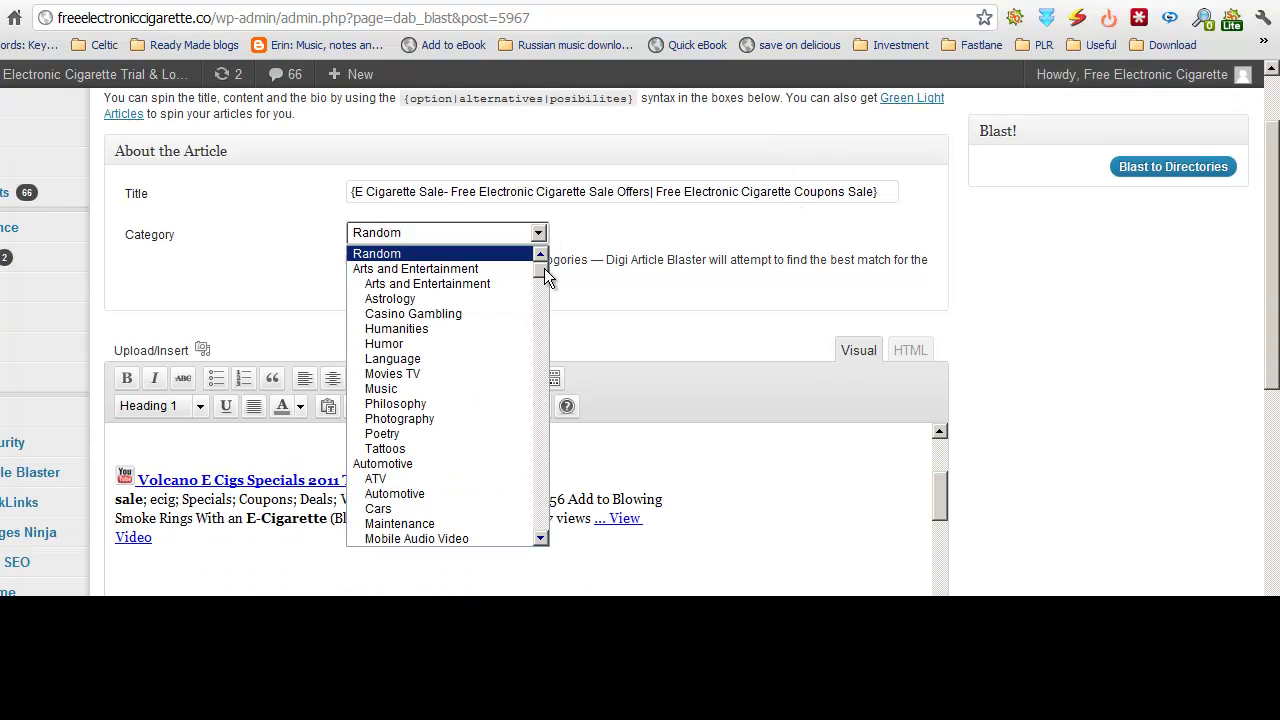
{"action": "left_click_drag", "start_coordinate": [544, 272], "coordinate": [546, 288]}
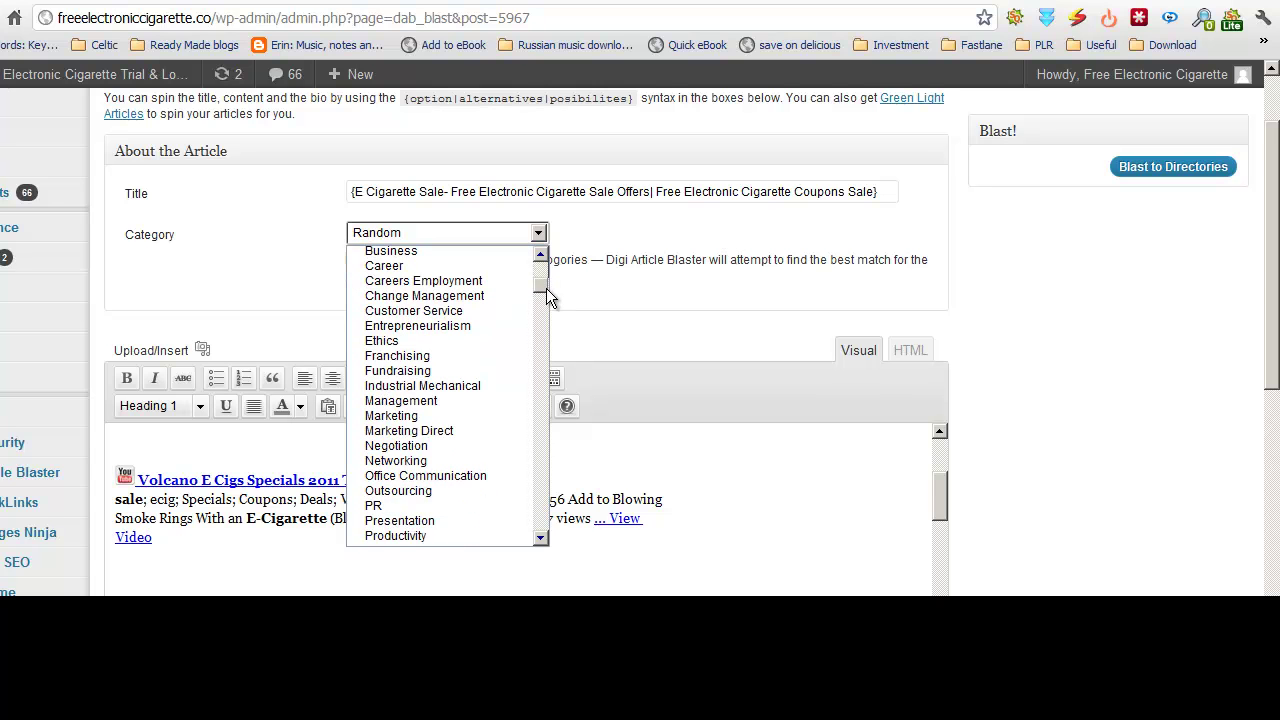
{"action": "left_click_drag", "start_coordinate": [546, 288], "coordinate": [558, 343]}
{"action": "scroll", "coordinate": [476, 366], "scroll_direction": "down", "scroll_amount": 2}
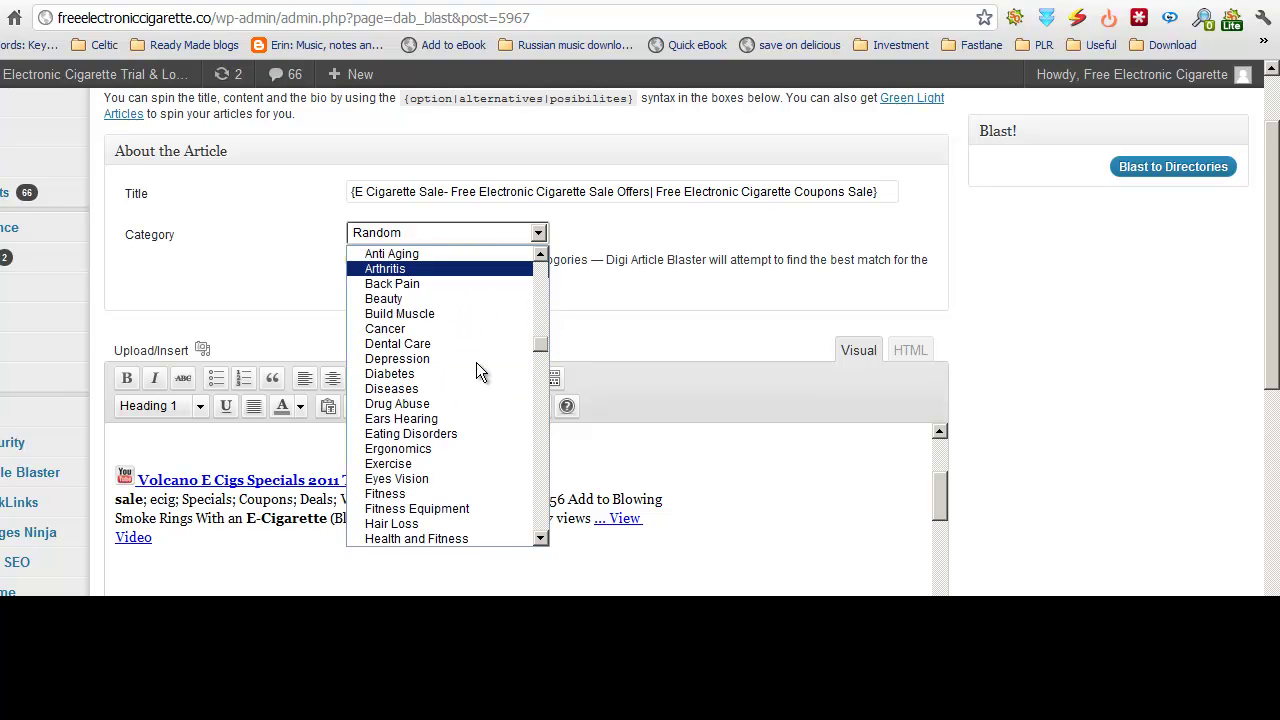
{"action": "scroll", "coordinate": [430, 385], "scroll_direction": "down", "scroll_amount": 2}
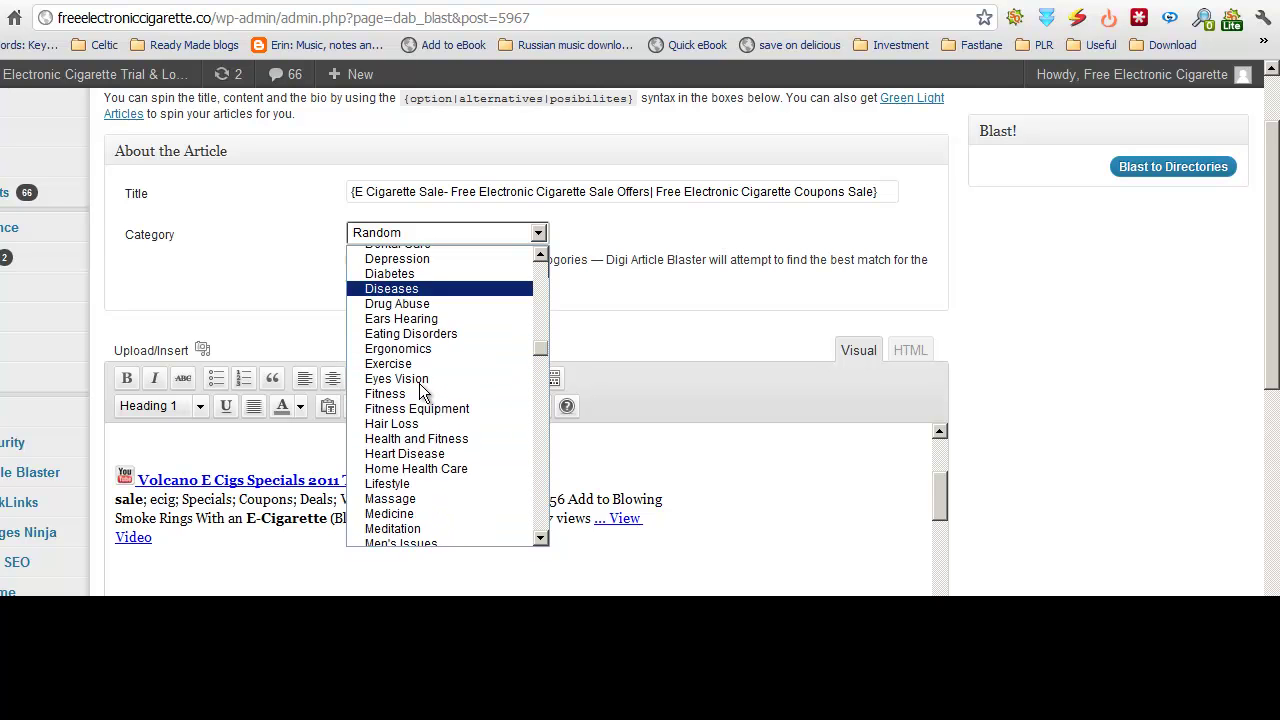
{"action": "scroll", "coordinate": [421, 388], "scroll_direction": "down", "scroll_amount": 2}
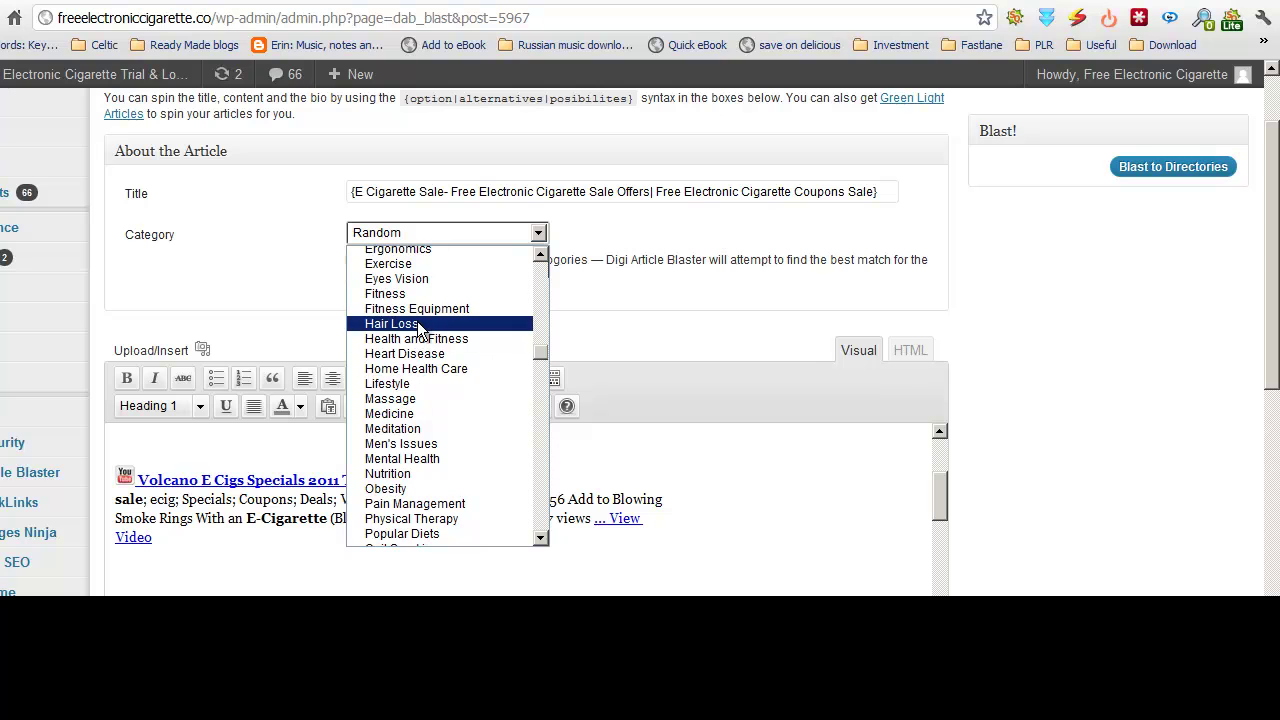
{"action": "scroll", "coordinate": [460, 416], "scroll_direction": "down", "scroll_amount": 4}
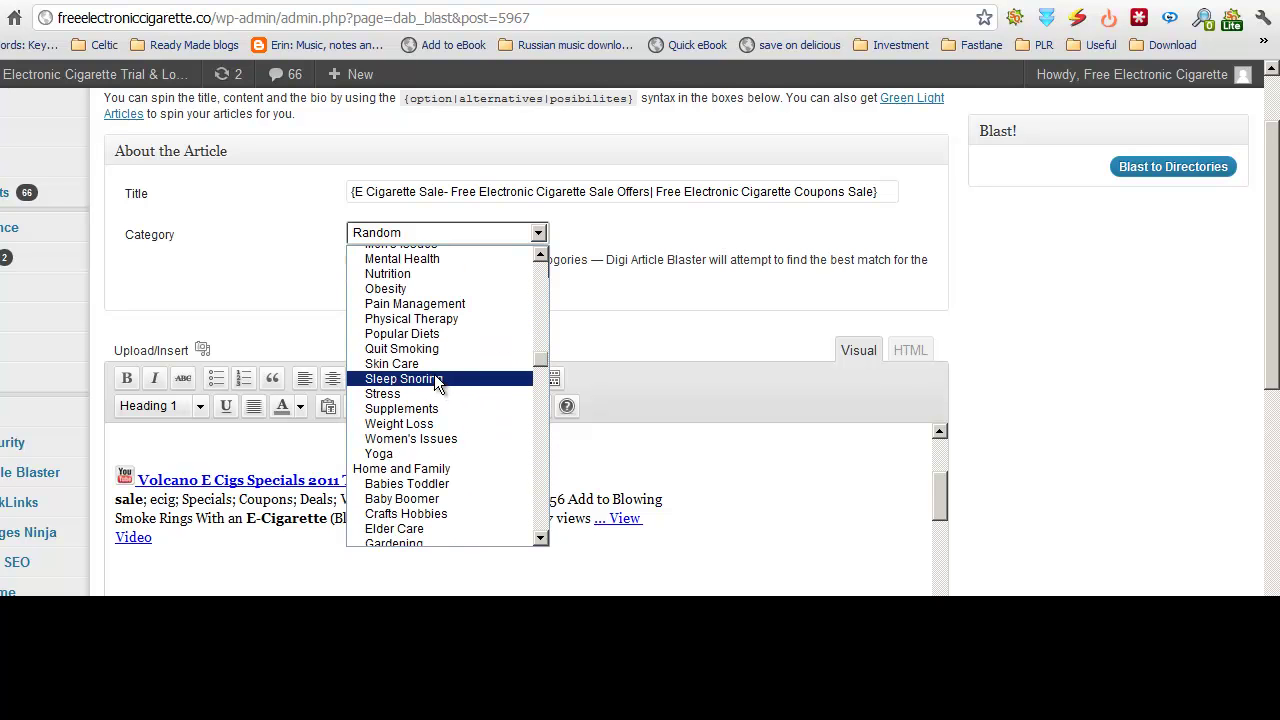
{"action": "left_click", "coordinate": [432, 349]}
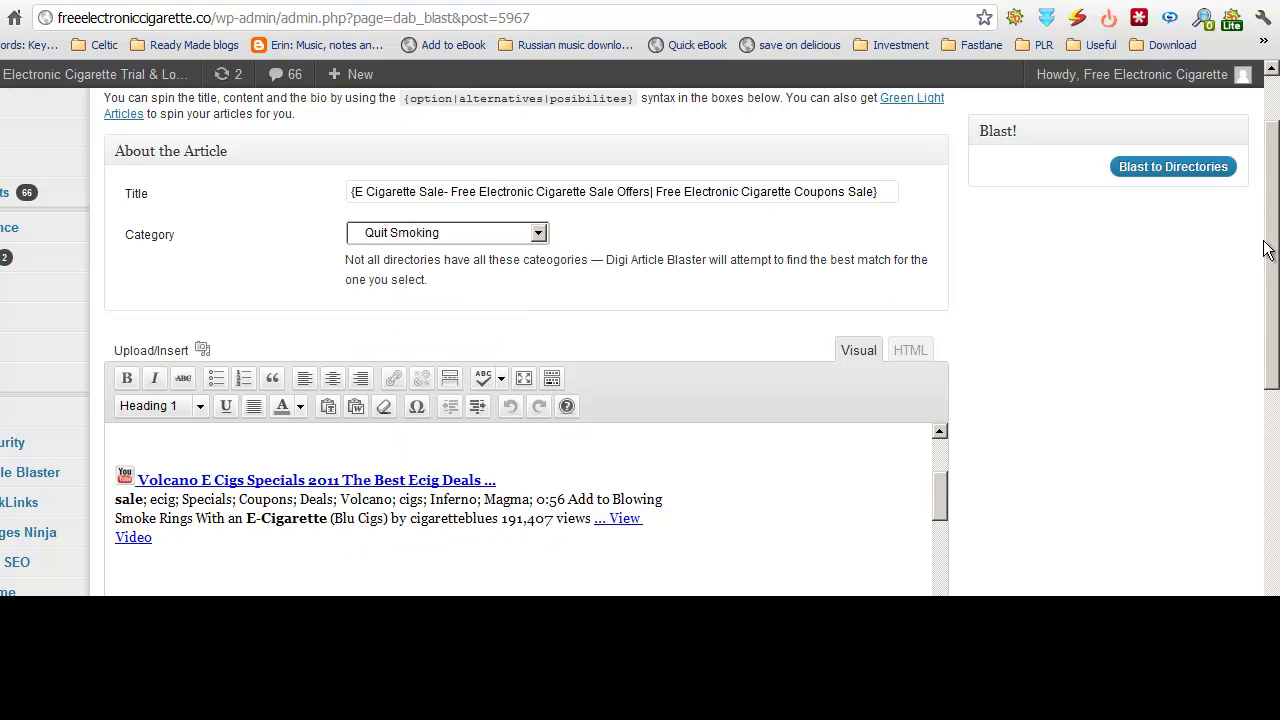
Add the heading "I found this collection of articles for free electronic cigarette sales and coupons from around the web..." at the start of the article content.
{"action": "scroll", "coordinate": [1266, 246], "scroll_direction": "down", "scroll_amount": 3}
{"action": "mouse_move", "coordinate": [1278, 334]}
{"action": "left_mouse_down"}
{"action": "mouse_move", "coordinate": [1272, 398]}
{"action": "mouse_move", "coordinate": [1257, 320]}
{"action": "left_mouse_up"}
{"action": "scroll", "coordinate": [1255, 310], "scroll_direction": "up", "scroll_amount": 2}
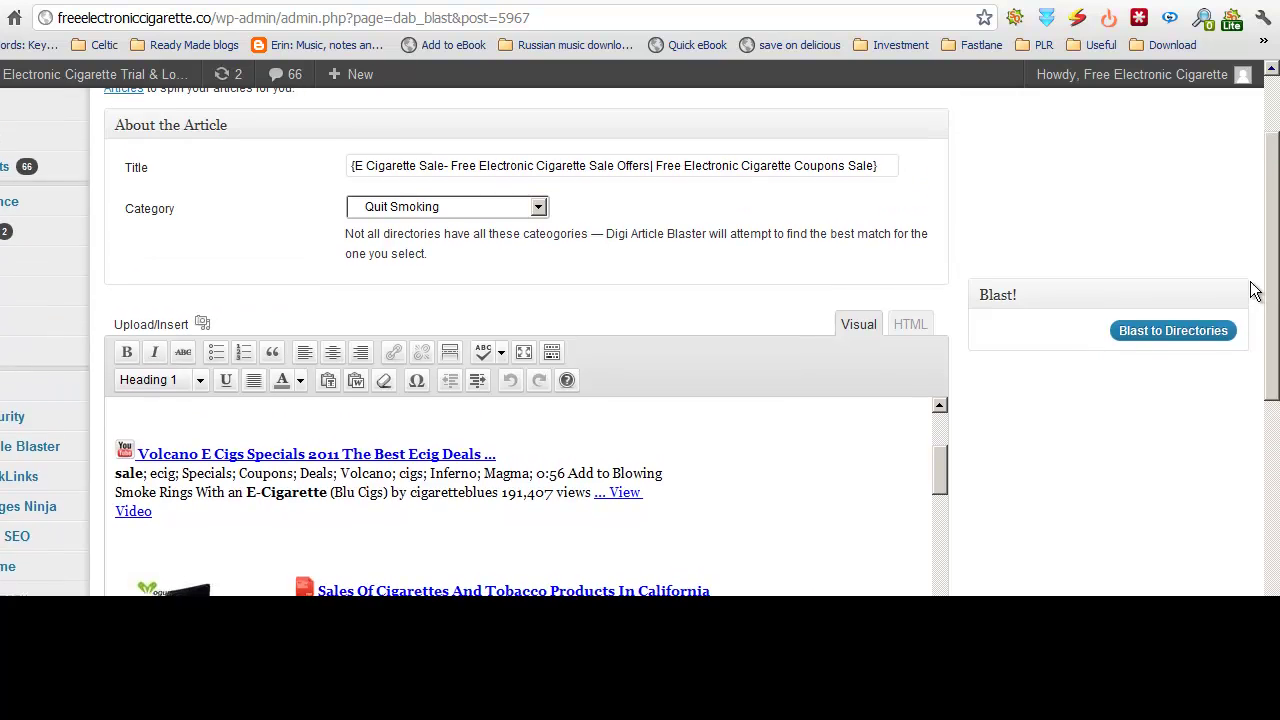
{"action": "left_click_drag", "start_coordinate": [938, 507], "coordinate": [934, 443]}
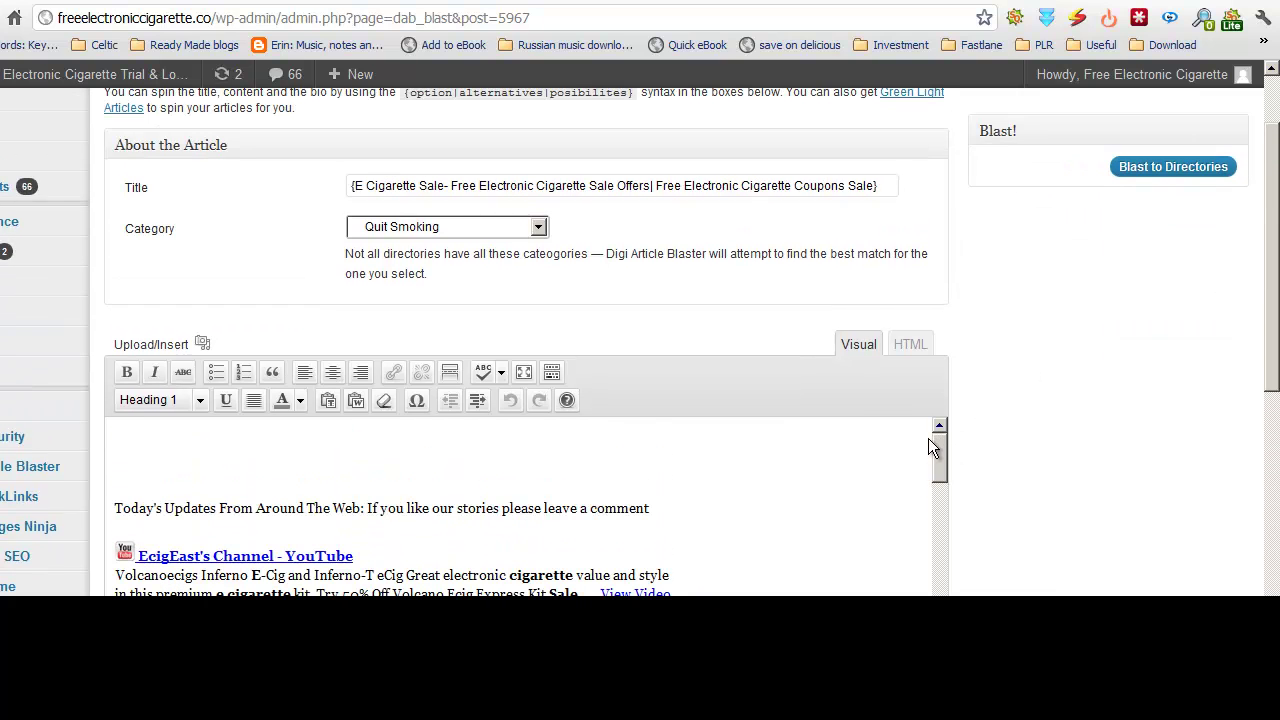
{"action": "left_click", "coordinate": [481, 440]}
{"action": "type", "text": "I foun"}
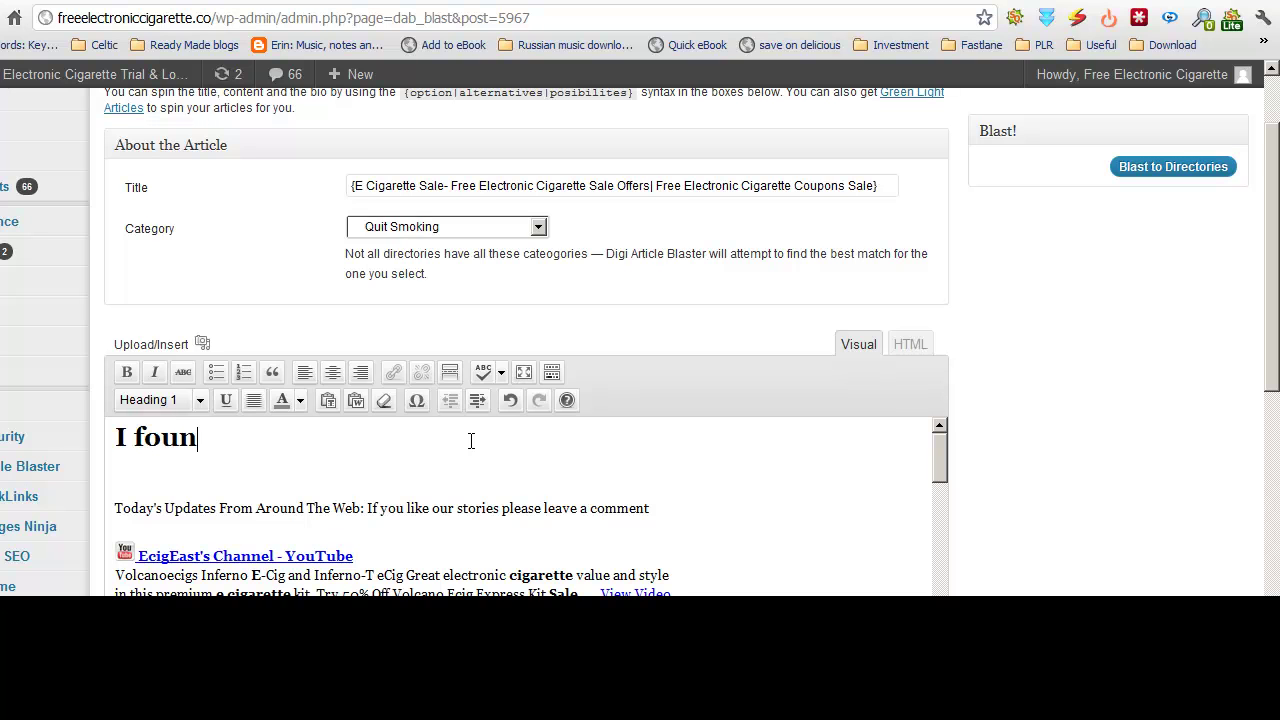
{"action": "type", "text": "d this colle"}
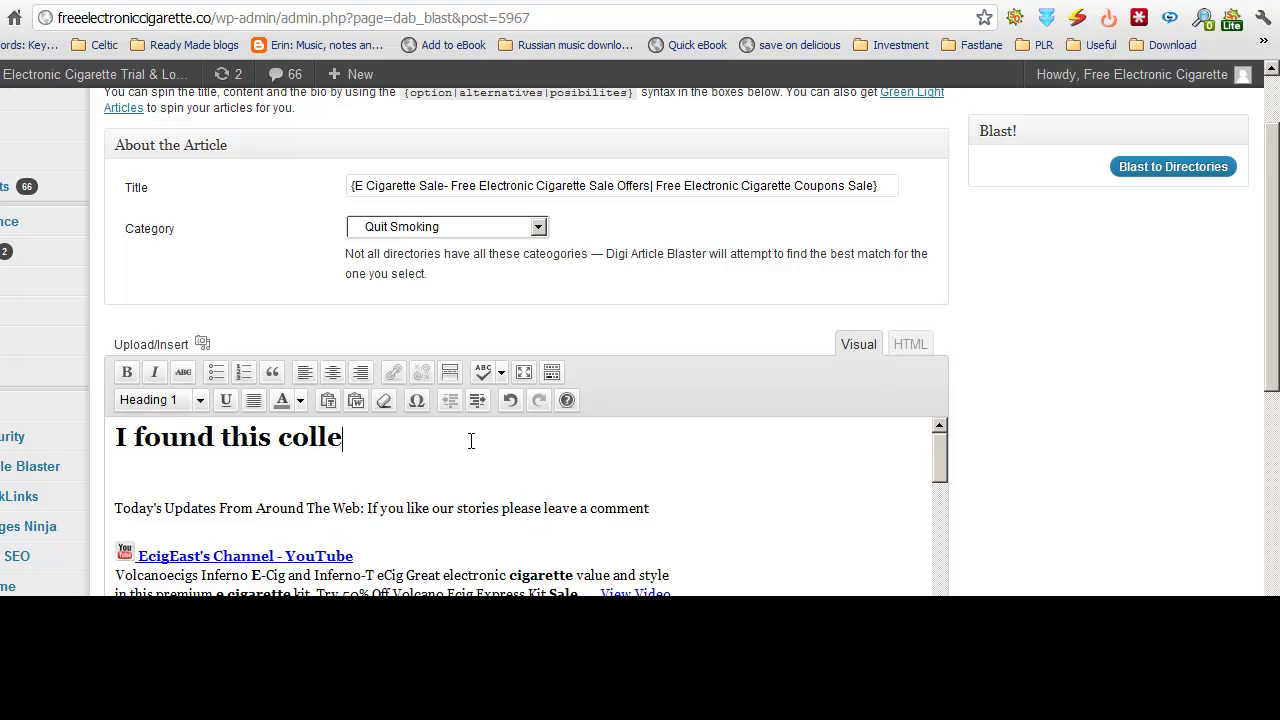
{"action": "type", "text": "ction of "}
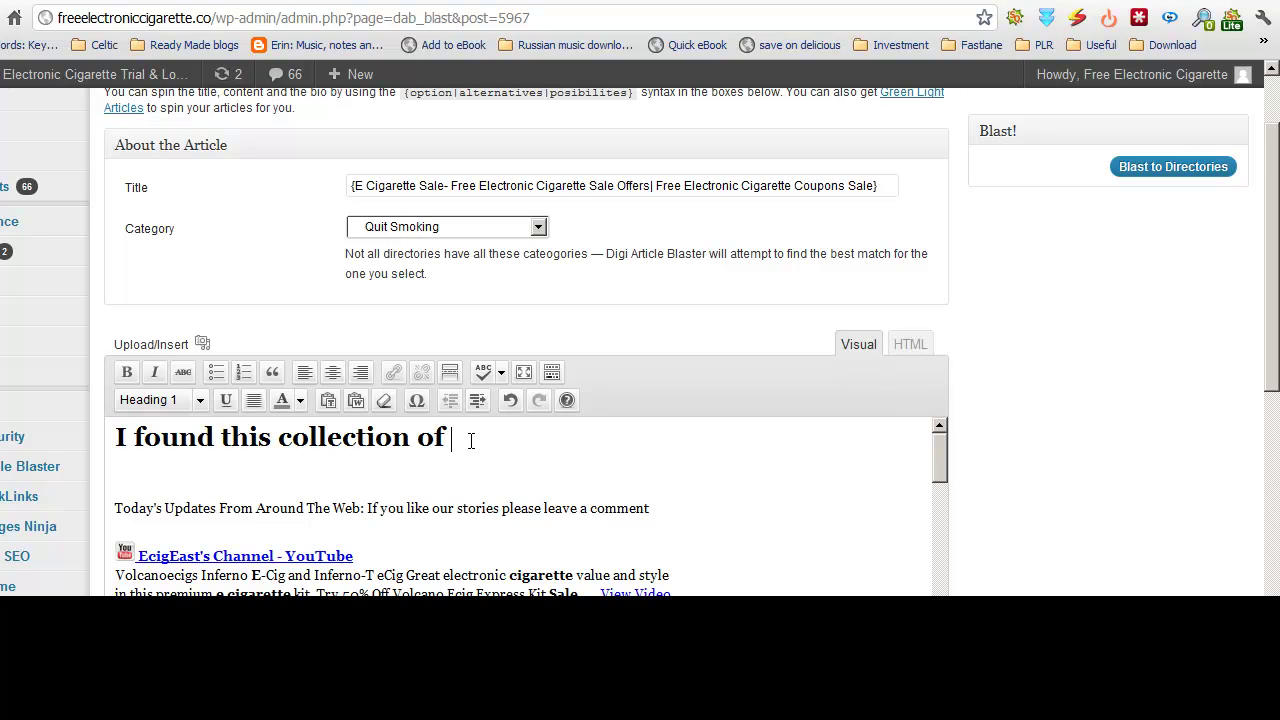
{"action": "type", "text": "articles for"}
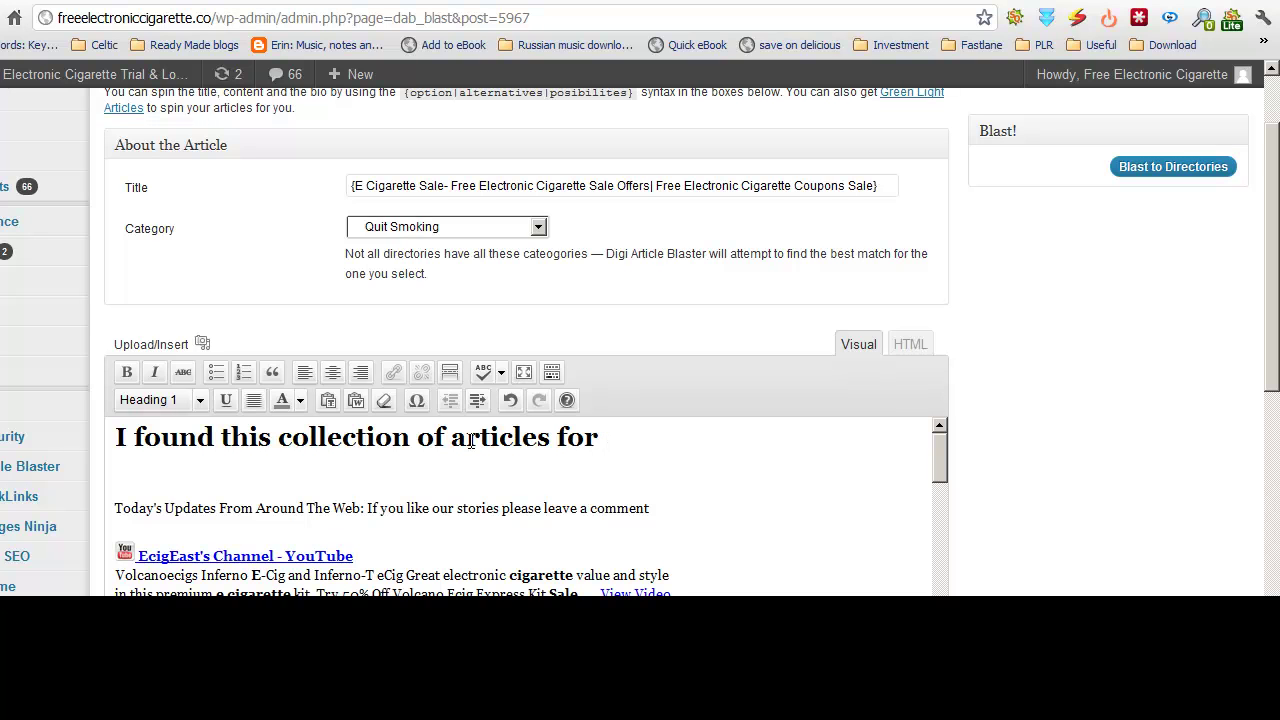
{"action": "type", "text": " free el"}
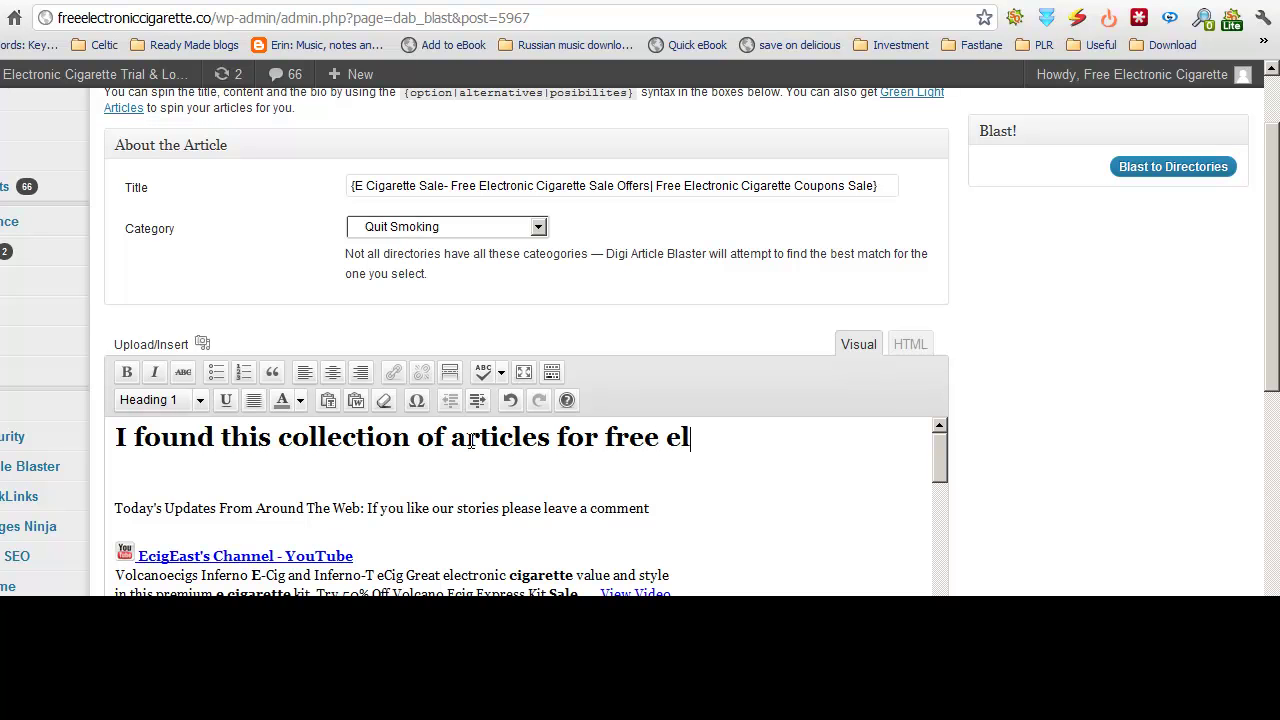
{"action": "type", "text": "ectronic c"}
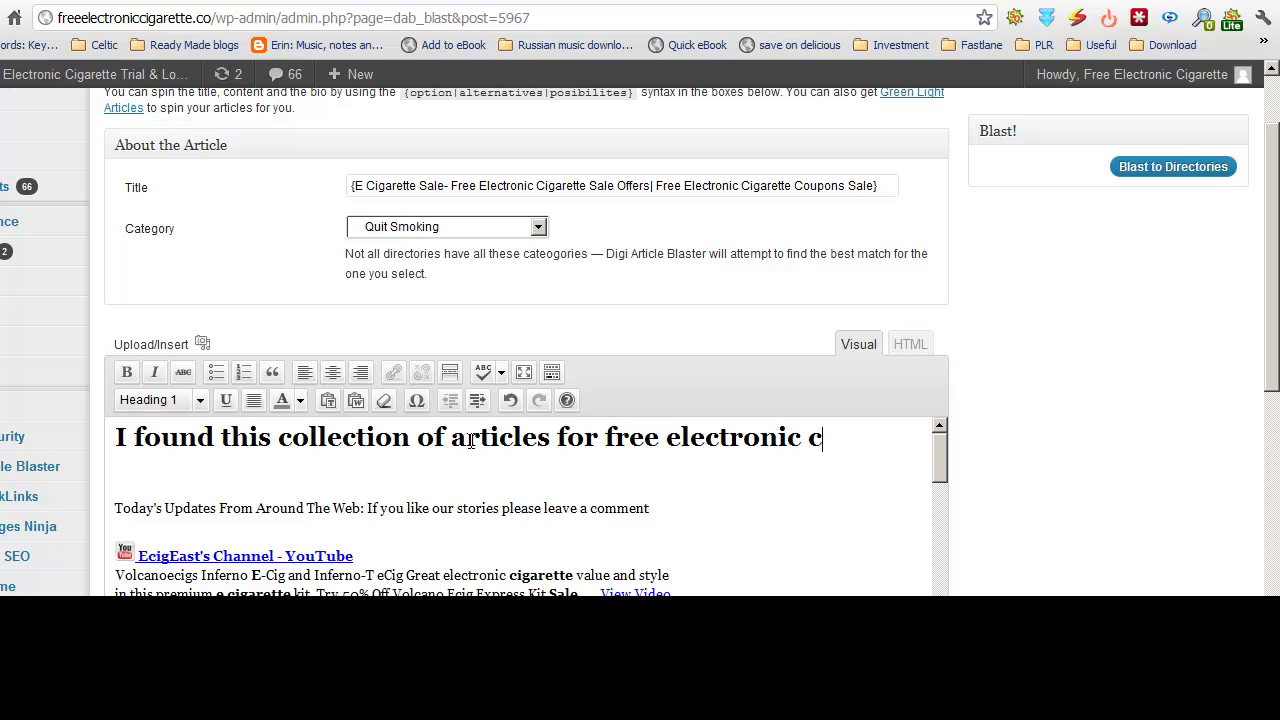
{"action": "type", "text": "igarette sa"}
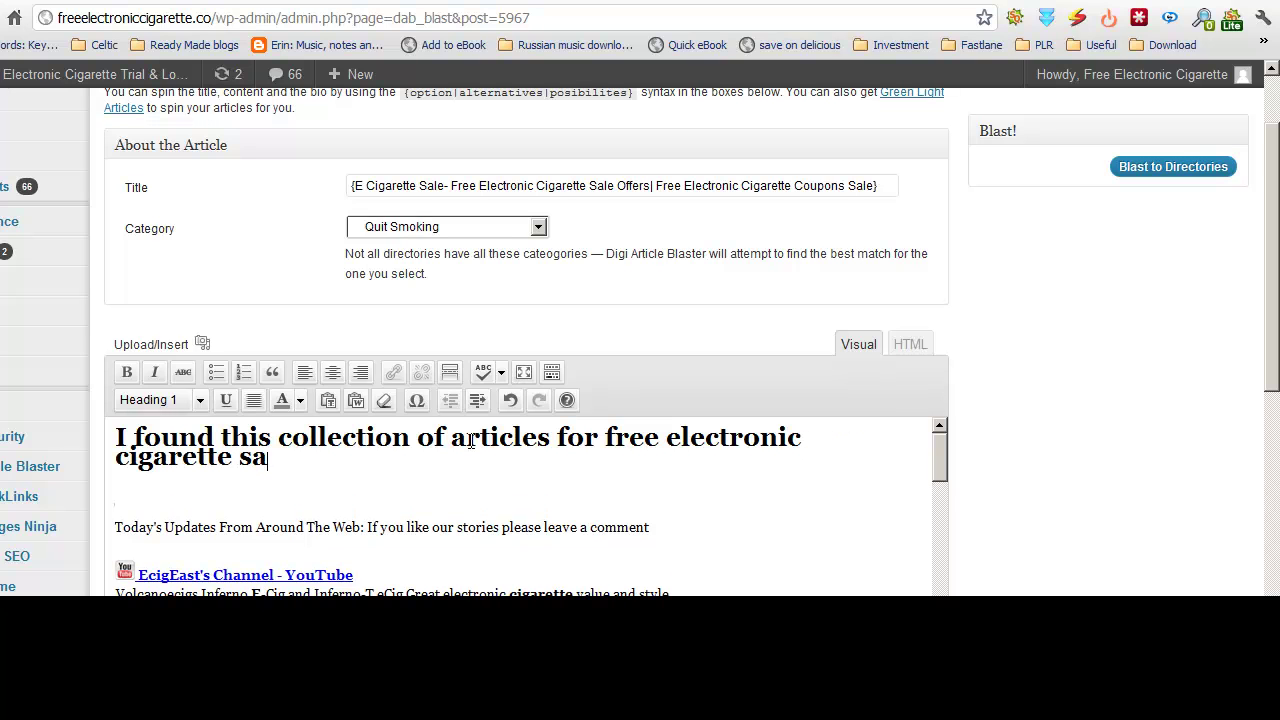
{"action": "type", "text": "les and coup"}
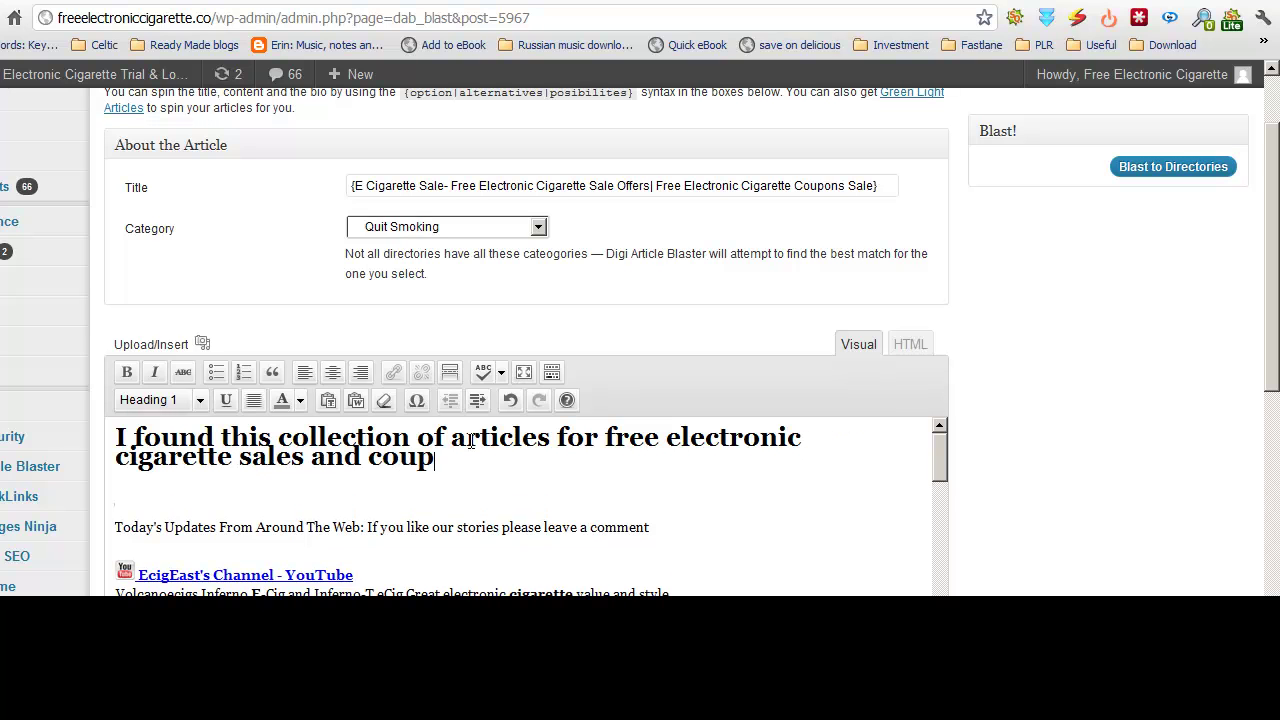
{"action": "type", "text": "ond"}
{"action": "key", "text": "BackSpace"}
{"action": "key", "text": "BackSpace"}
{"action": "type", "text": "ns from around "}
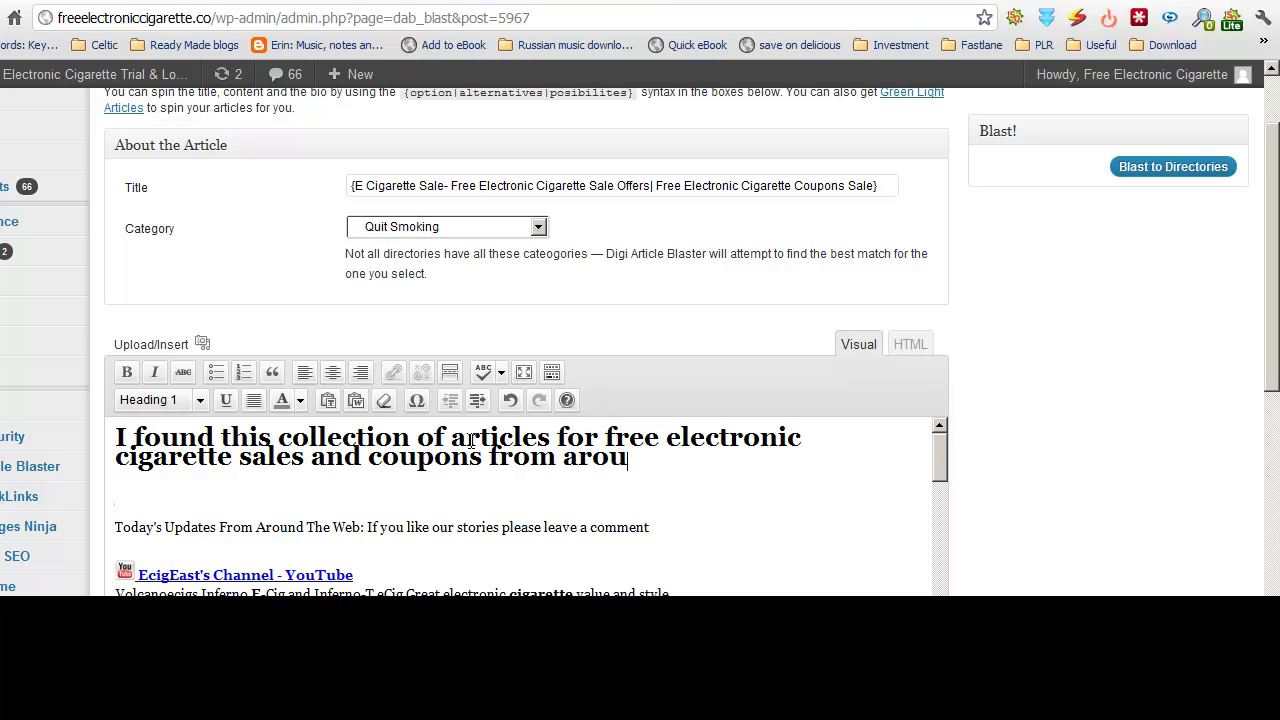
{"action": "type", "text": "the"}
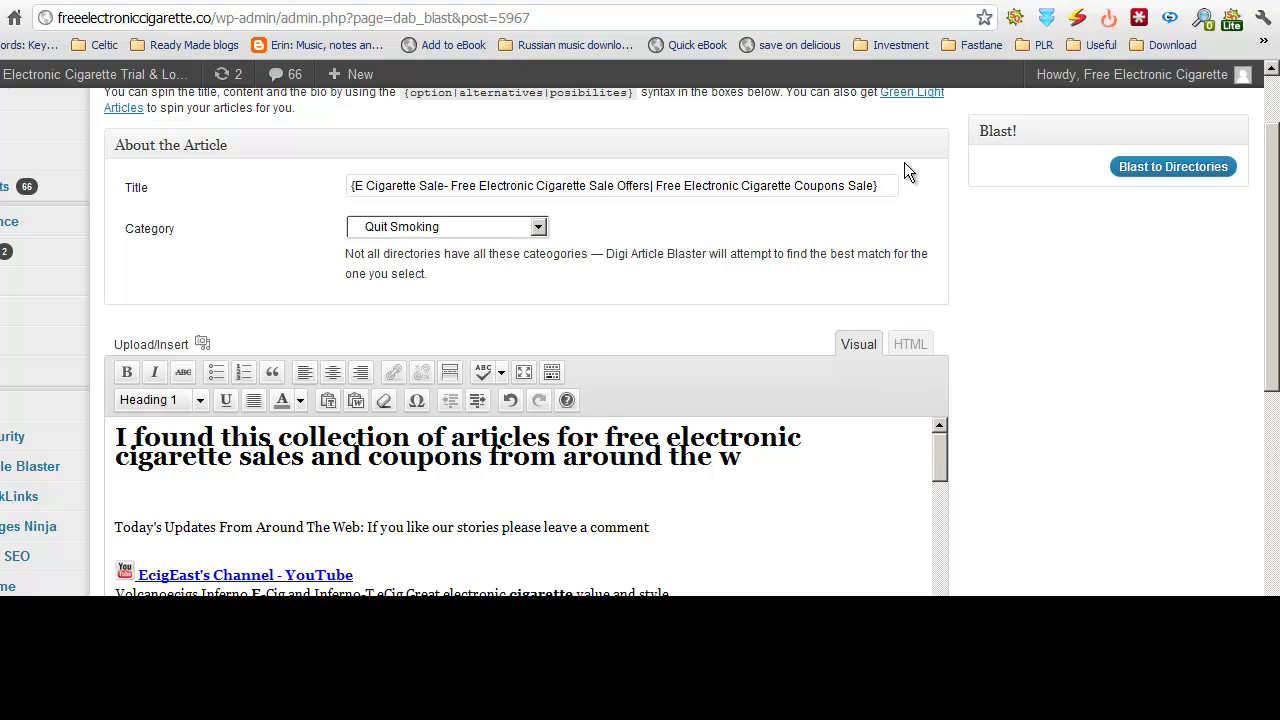
{"action": "type", "text": "eb..."}
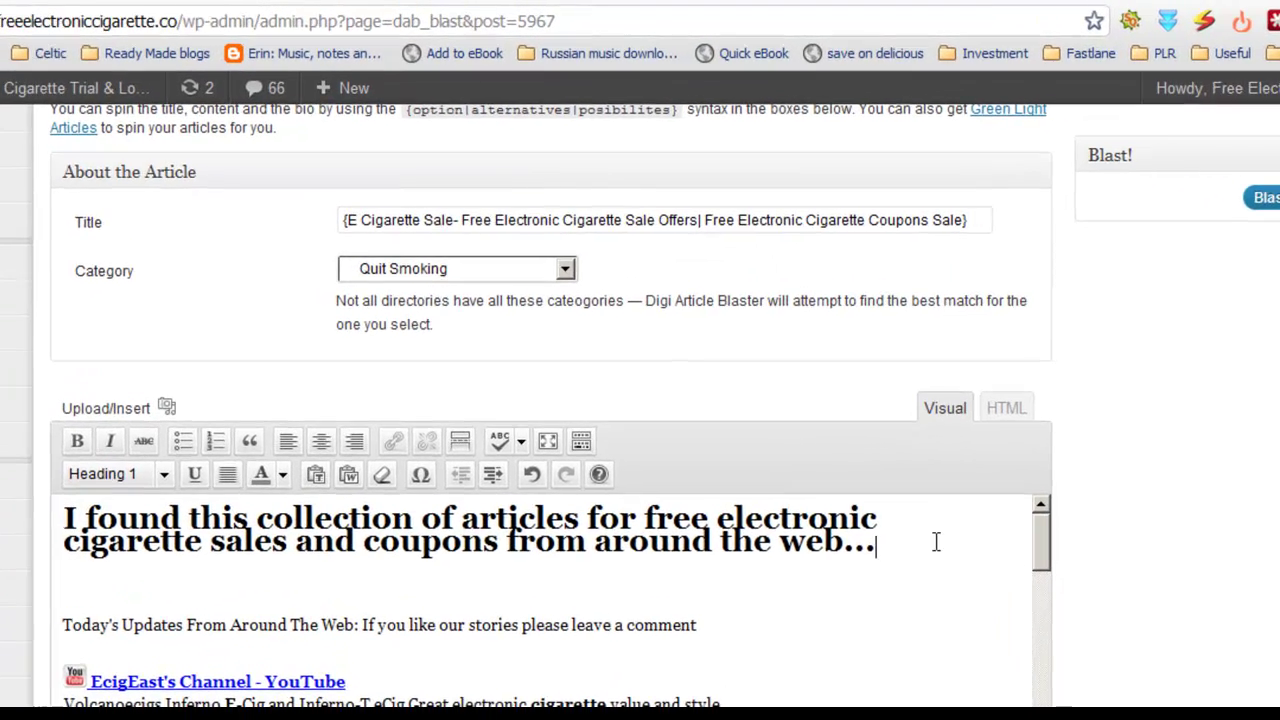
Change the new introductory line's format to Heading 2.
{"action": "left_click_drag", "start_coordinate": [806, 457], "coordinate": [666, 456]}
{"action": "left_click_drag", "start_coordinate": [724, 553], "coordinate": [57, 525]}
{"action": "left_click", "coordinate": [159, 483]}
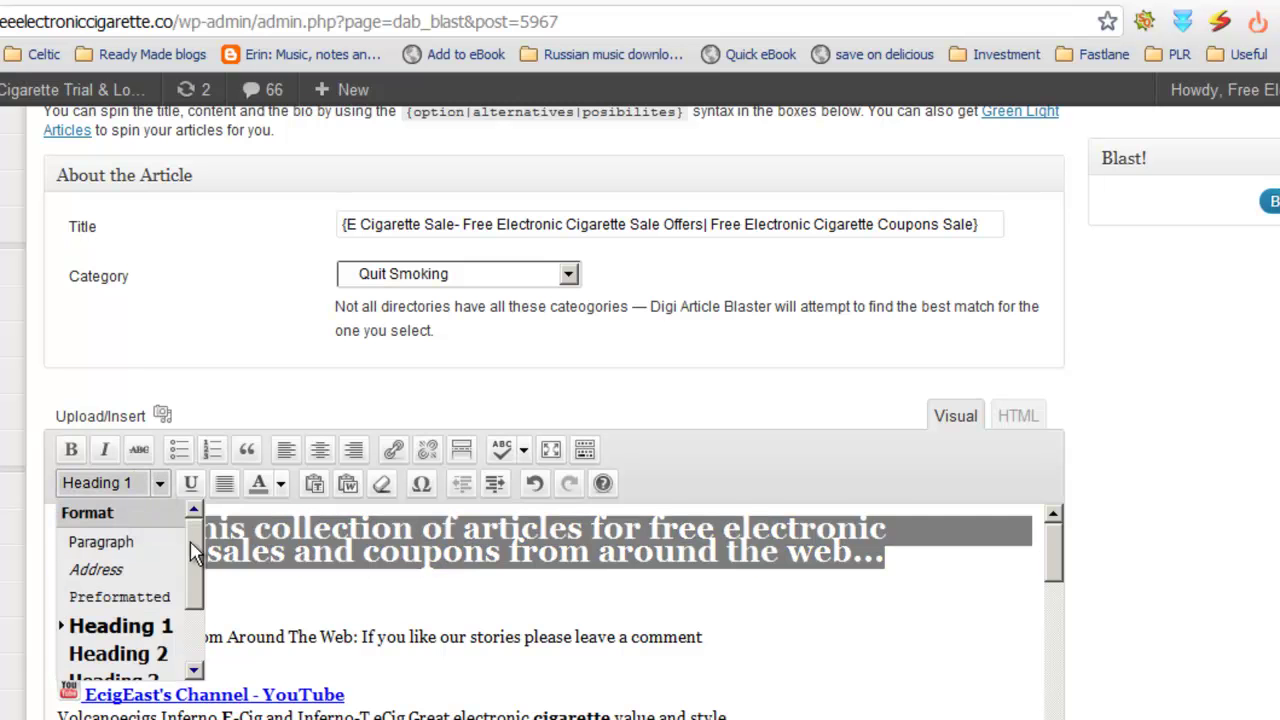
{"action": "scroll", "coordinate": [150, 595], "scroll_direction": "down", "scroll_amount": 1}
{"action": "left_click", "coordinate": [158, 603]}
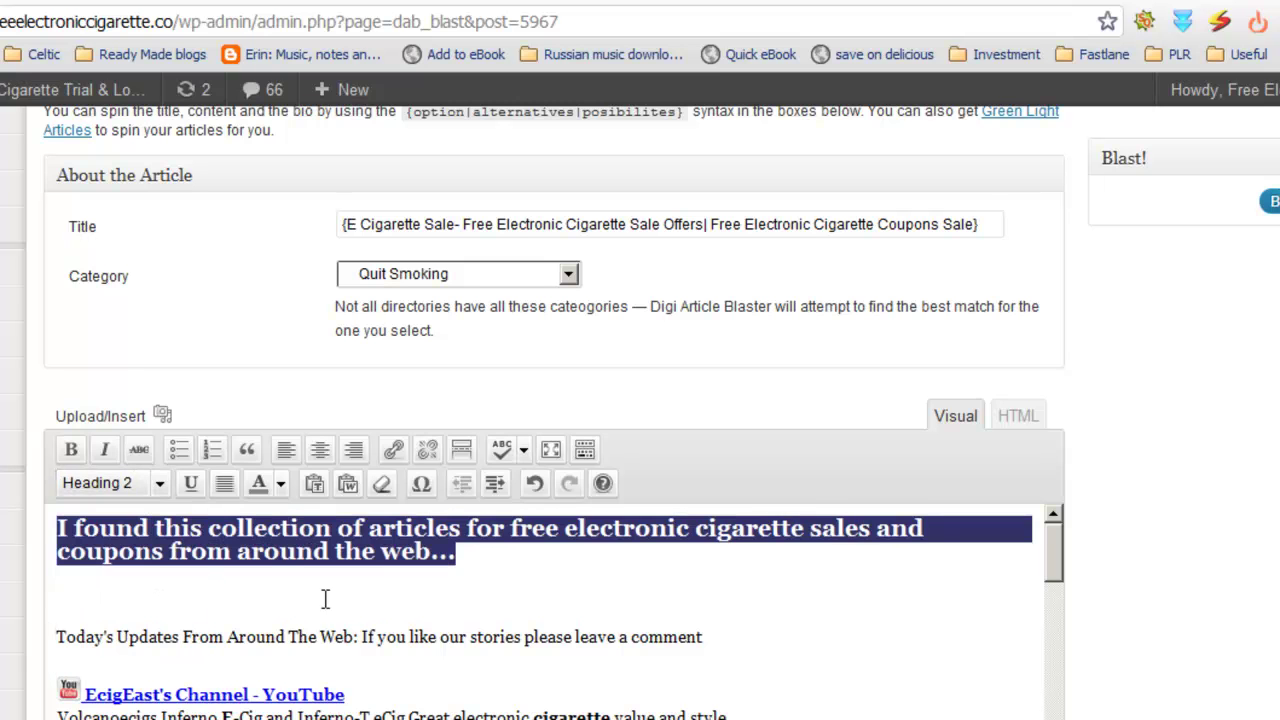
{"action": "left_click", "coordinate": [461, 590]}
Try to format the "EcigEast's Channel - YouTube" link title as Heading 1, and undo it.
{"action": "scroll", "coordinate": [443, 666], "scroll_direction": "down", "scroll_amount": 3}
{"action": "scroll", "coordinate": [443, 663], "scroll_direction": "up", "scroll_amount": 3}
{"action": "left_click_drag", "start_coordinate": [403, 694], "coordinate": [86, 694]}
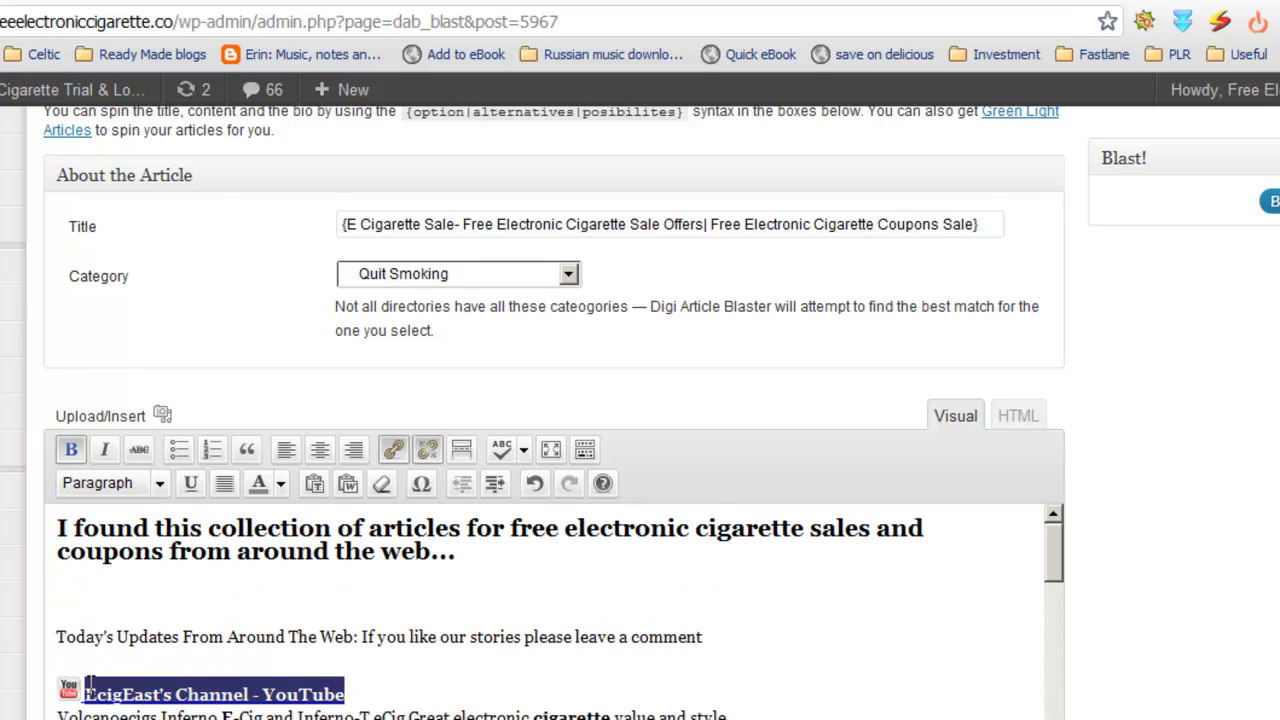
{"action": "left_click", "coordinate": [163, 488]}
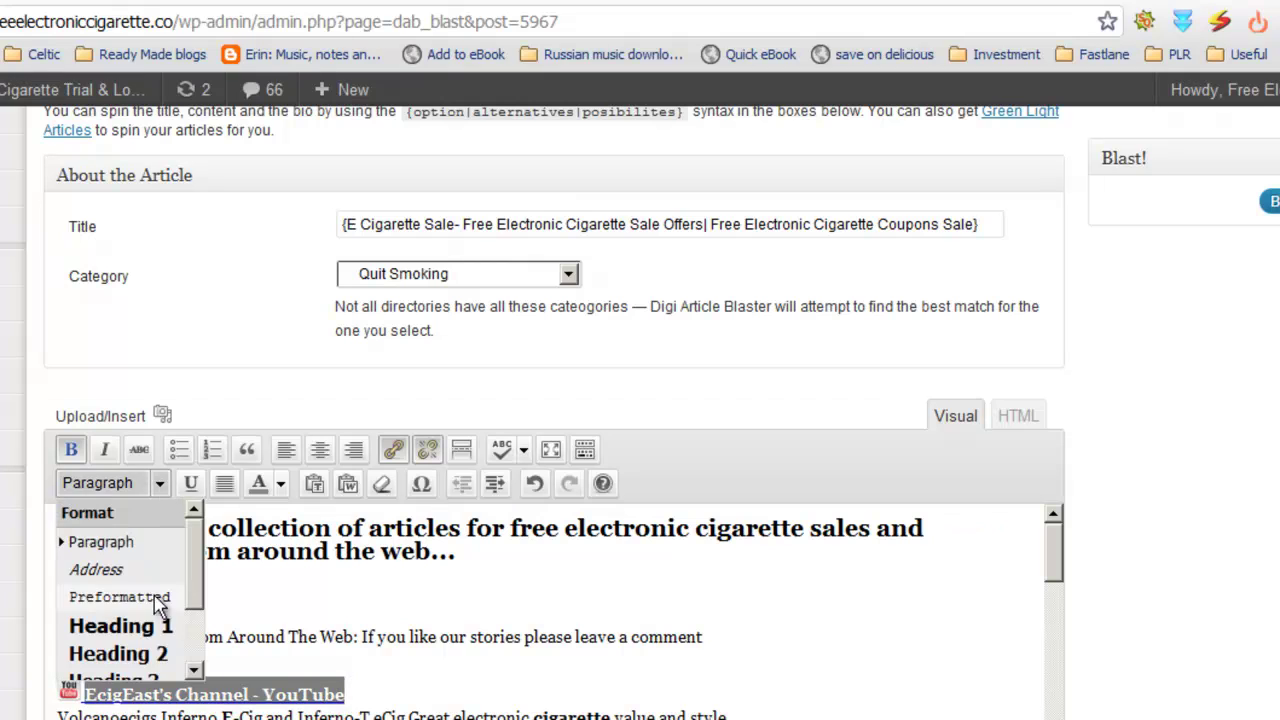
{"action": "left_click", "coordinate": [115, 623]}
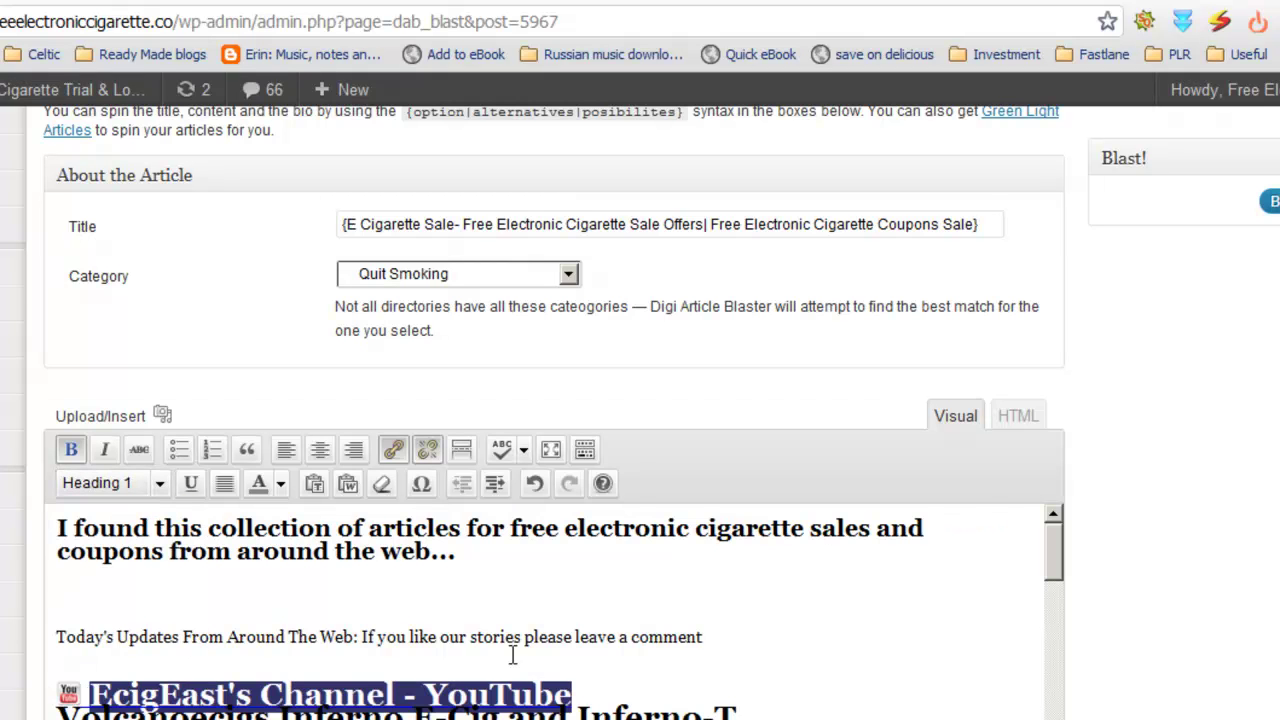
{"action": "left_click", "coordinate": [740, 686]}
{"action": "scroll", "coordinate": [743, 686], "scroll_direction": "down", "scroll_amount": 2}
{"action": "scroll", "coordinate": [746, 685], "scroll_direction": "up", "scroll_amount": 1}
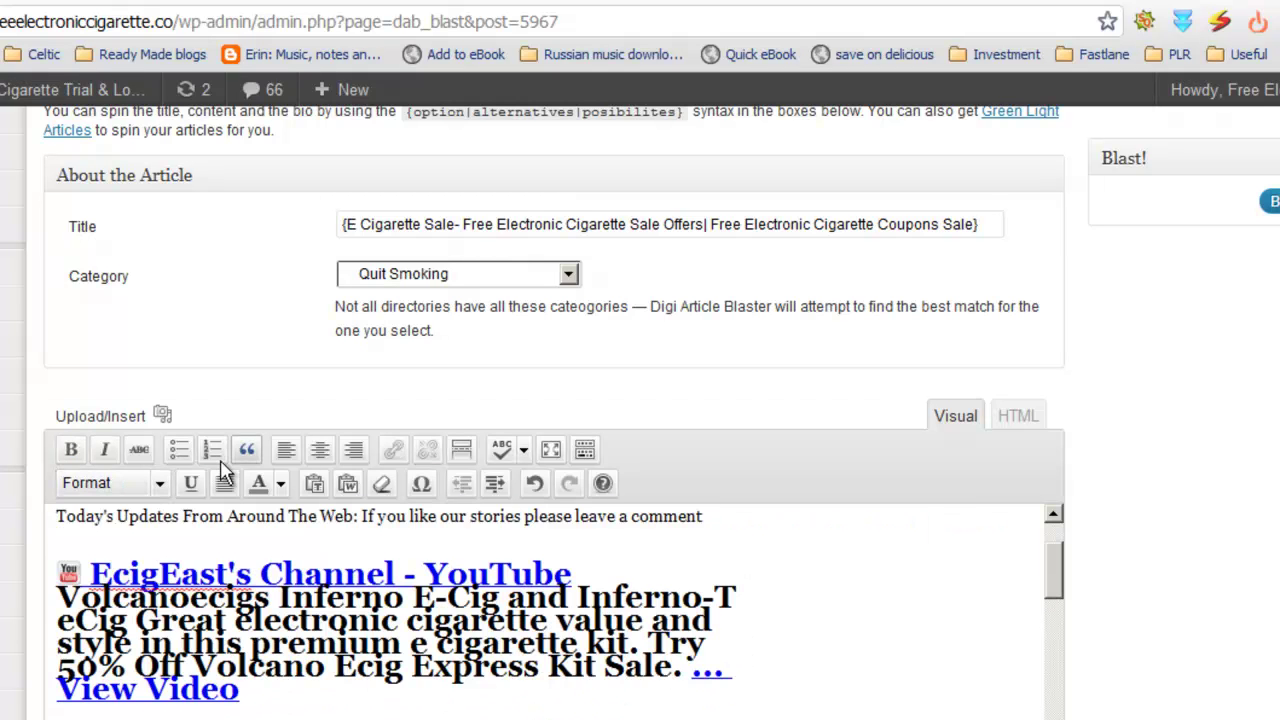
{"action": "left_click", "coordinate": [535, 484]}
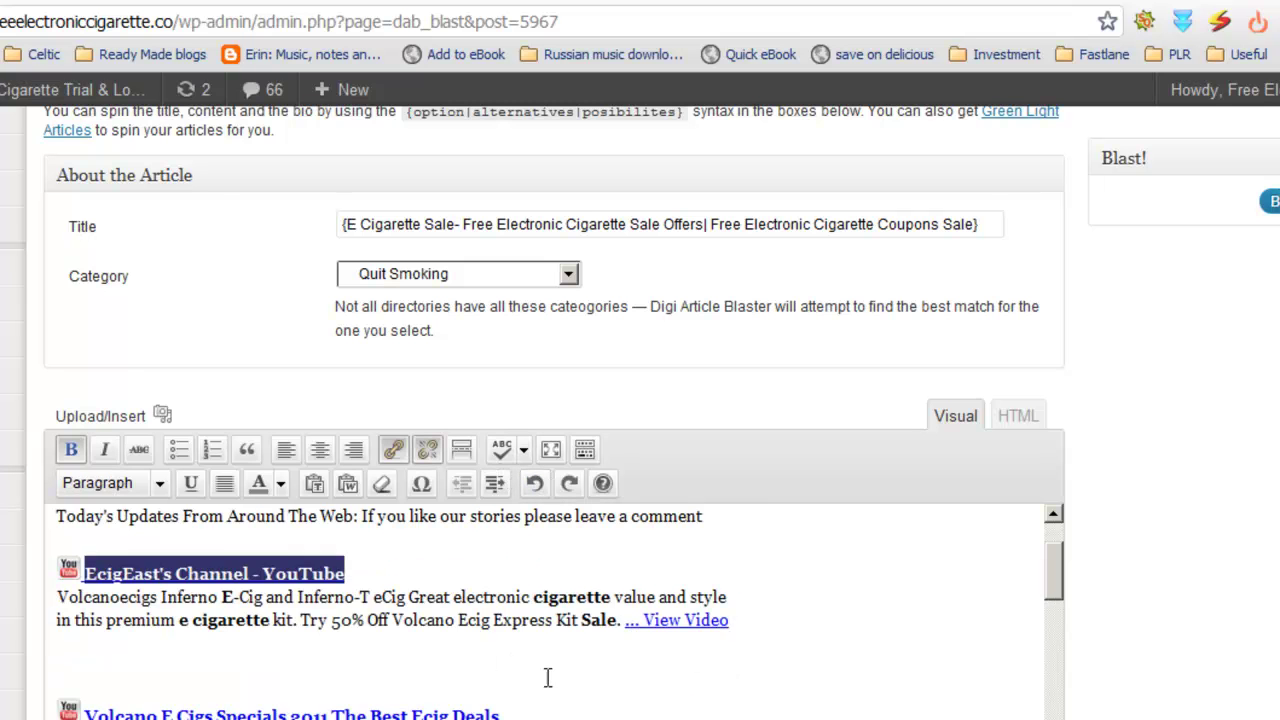
Separate the "EcigEast's Channel - YouTube" link into its own Heading 1 paragraph and remove the blank line before its description.
{"action": "left_click", "coordinate": [452, 566]}
{"action": "key", "text": "Return"}
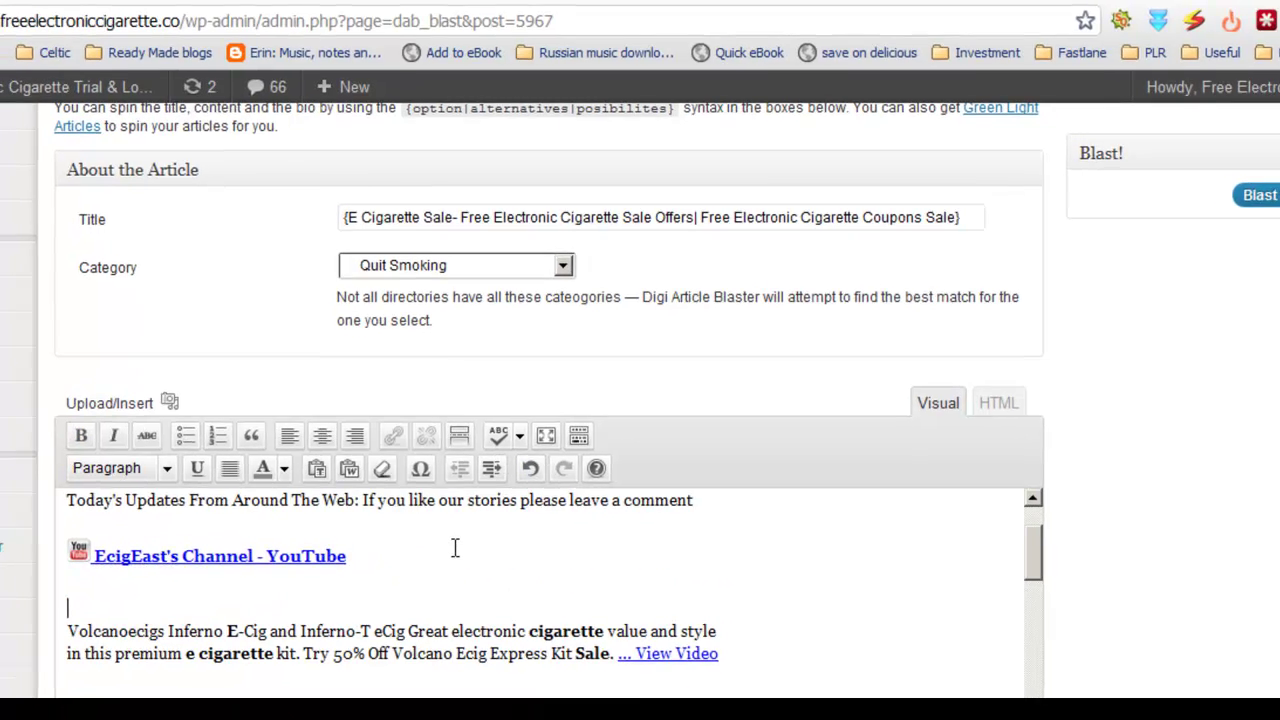
{"action": "left_click_drag", "start_coordinate": [420, 482], "coordinate": [148, 480]}
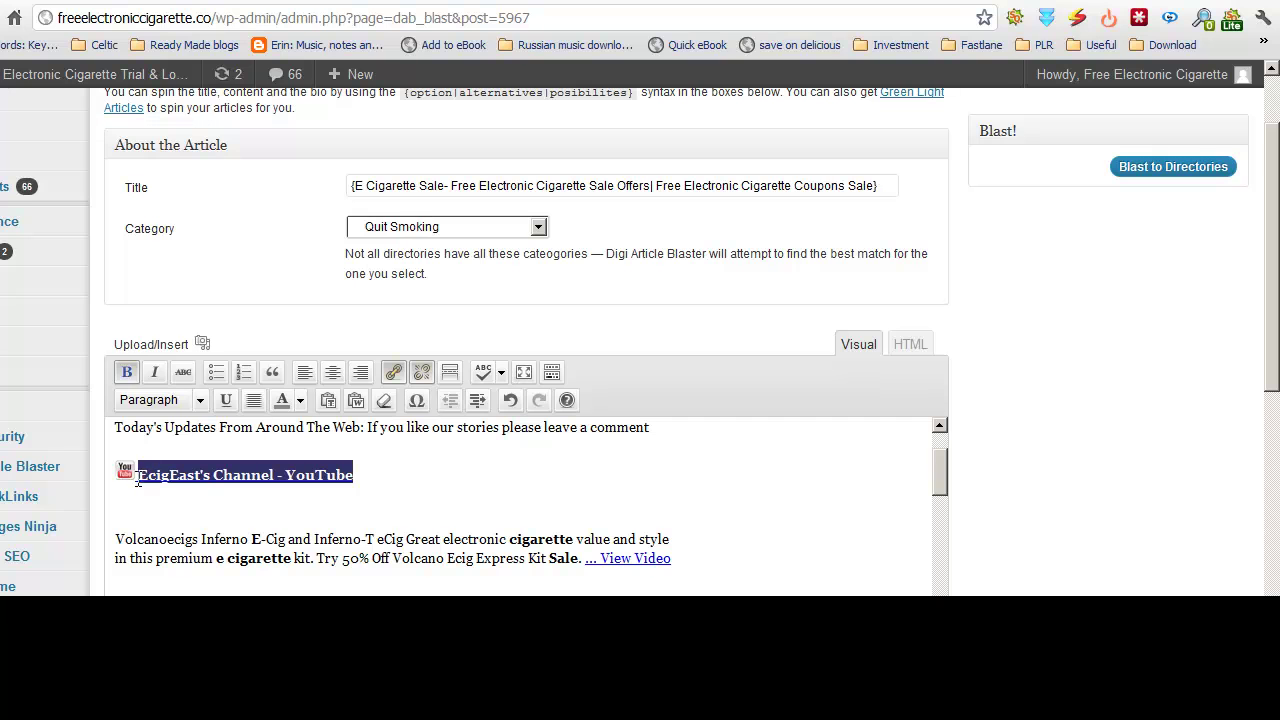
{"action": "left_click", "coordinate": [195, 400]}
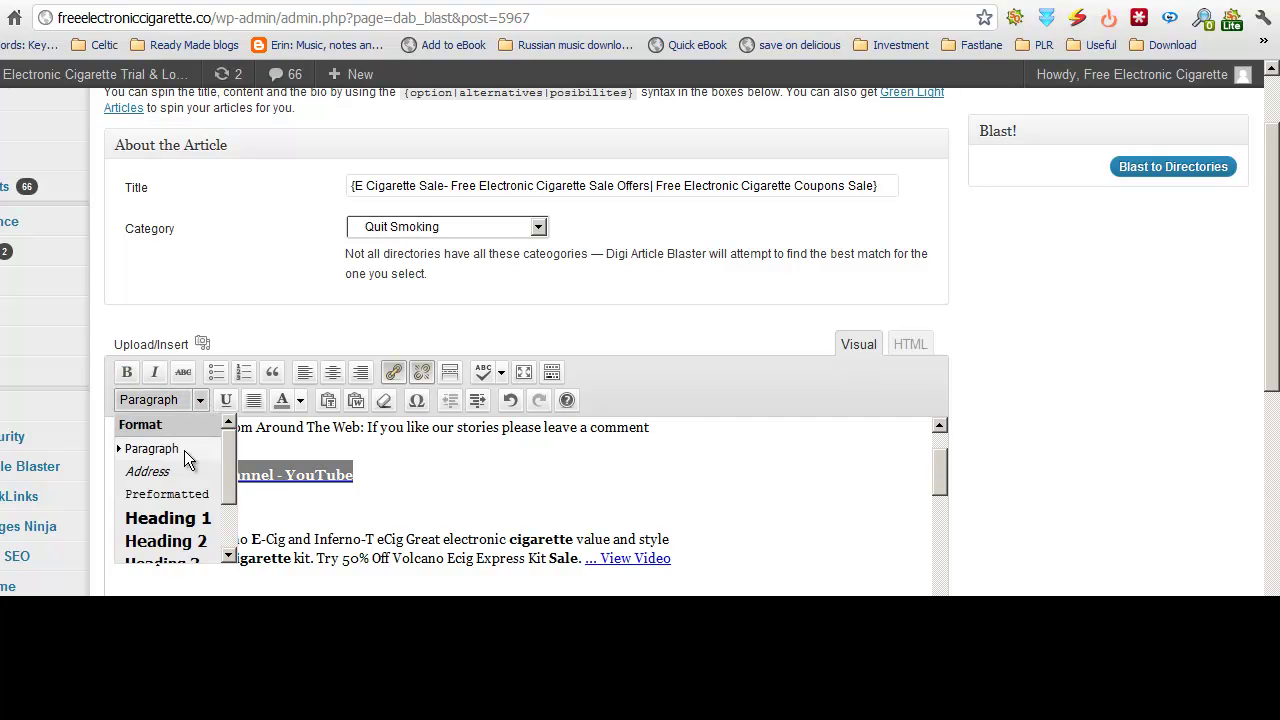
{"action": "left_click", "coordinate": [166, 518]}
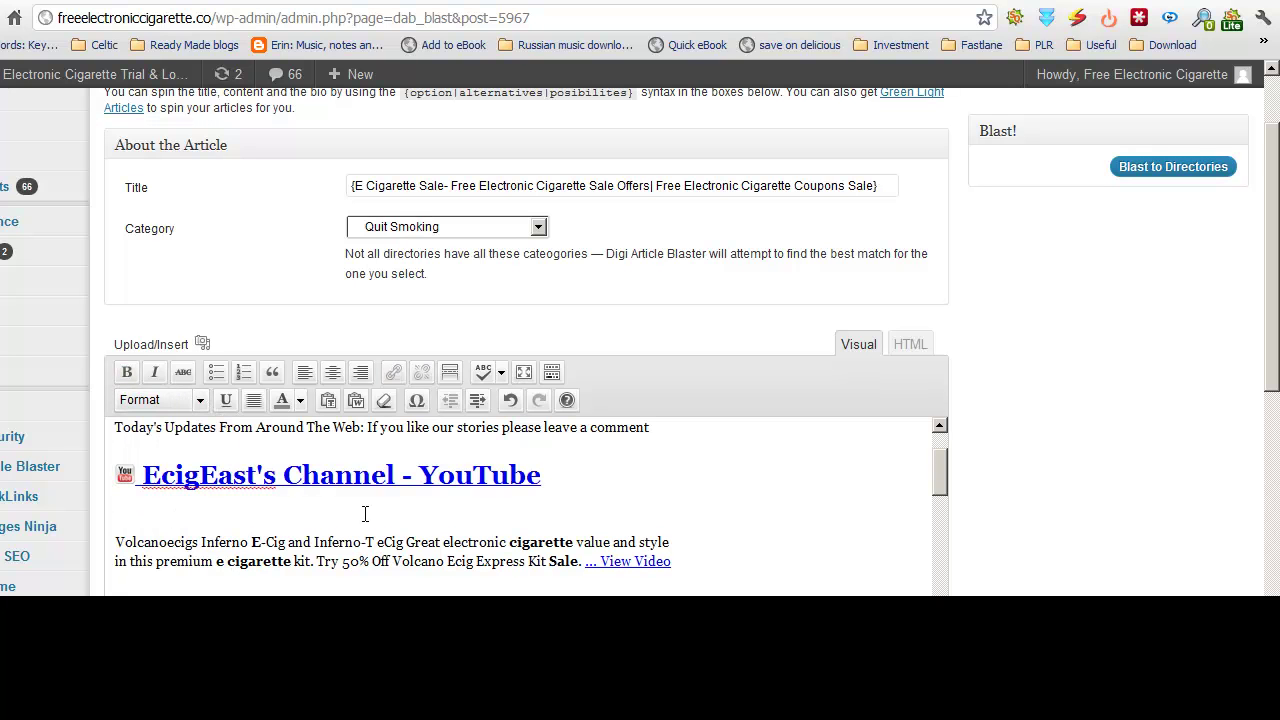
{"action": "left_click", "coordinate": [114, 541]}
{"action": "key", "text": "BackSpace"}
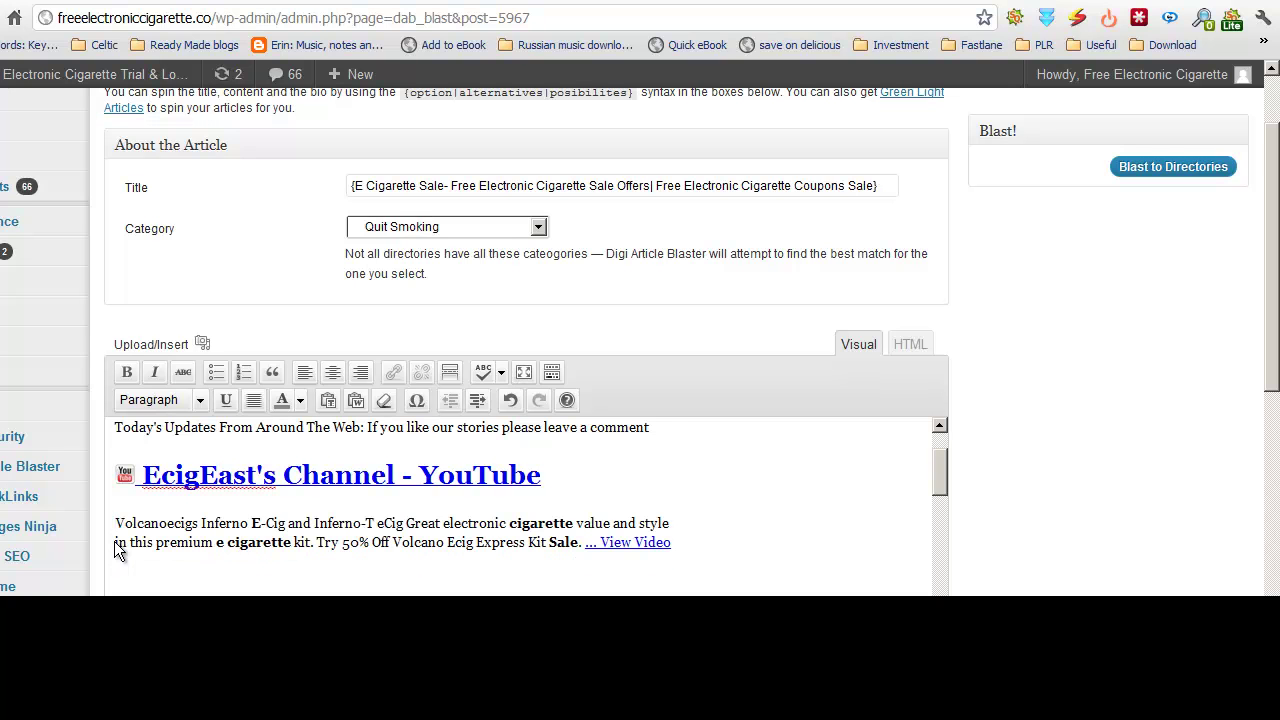
Try to tighten the gap under the EcigEast heading by rejoining and splitting the description, and revert to the separate normal paragraph.
{"action": "key", "text": "BackSpace"}
{"action": "key", "text": "Return"}
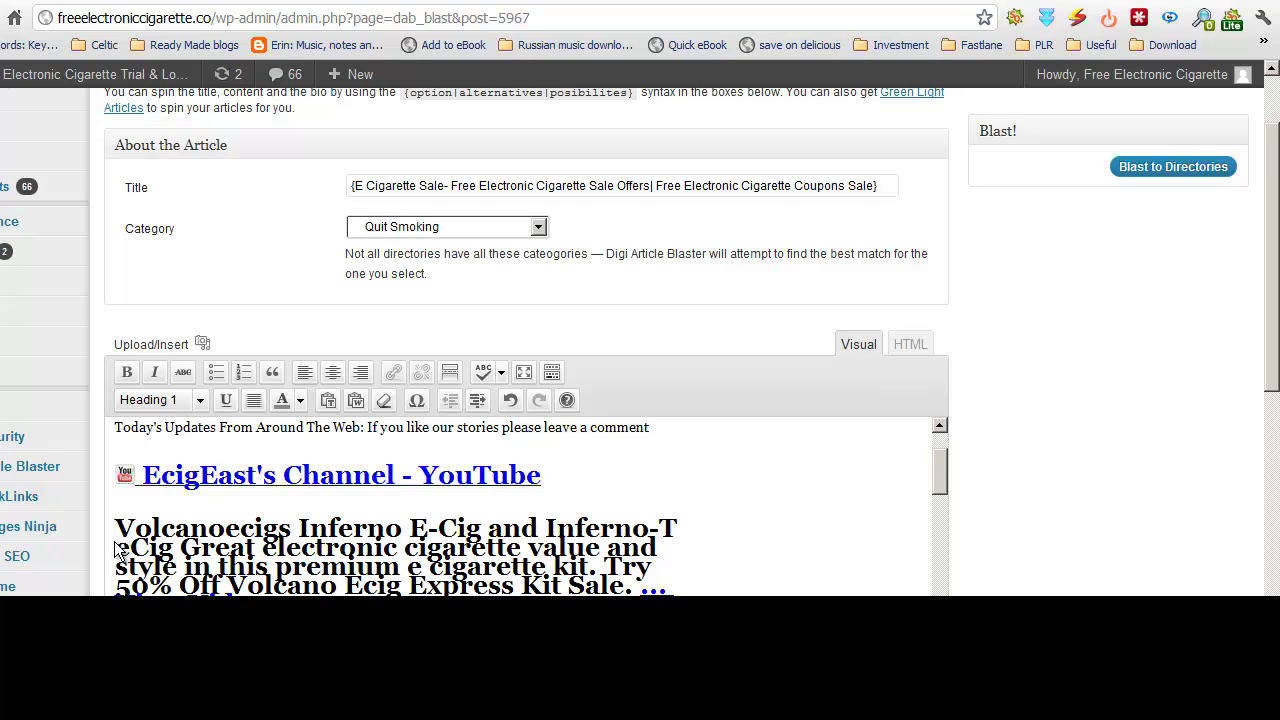
{"action": "left_click", "coordinate": [512, 400]}
{"action": "left_click", "coordinate": [512, 400]}
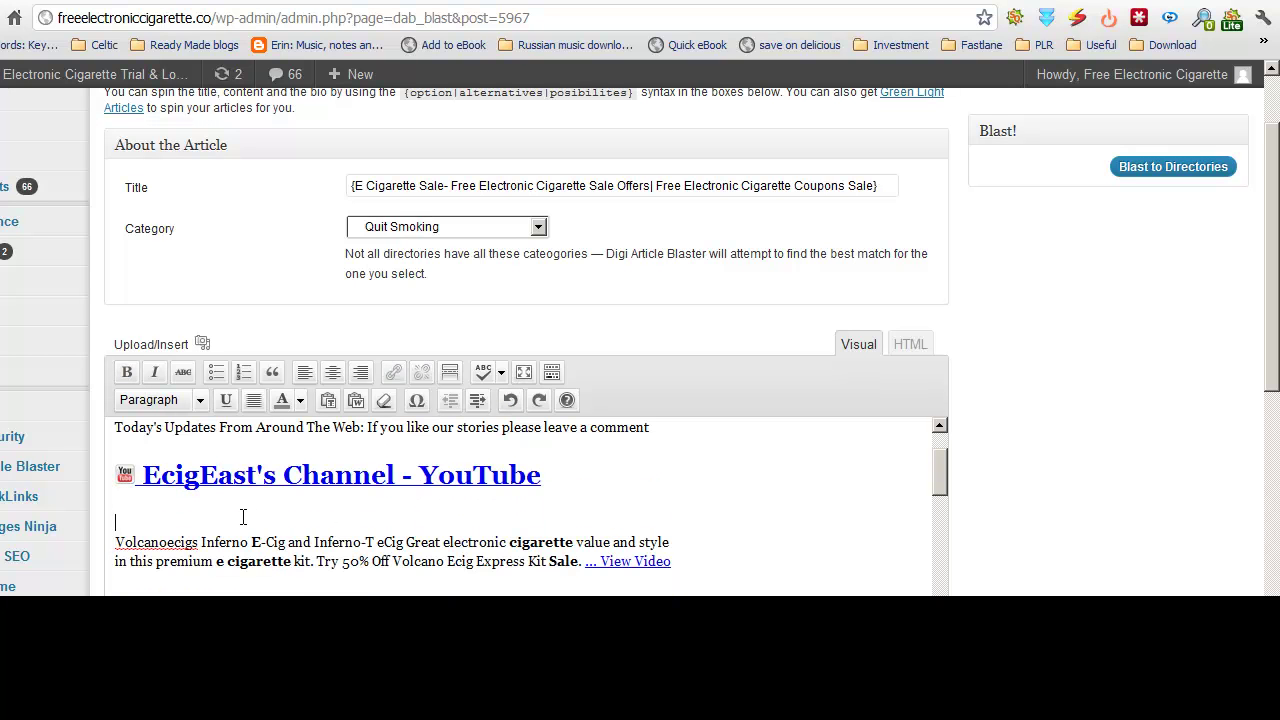
{"action": "key", "text": "ctrl+y"}
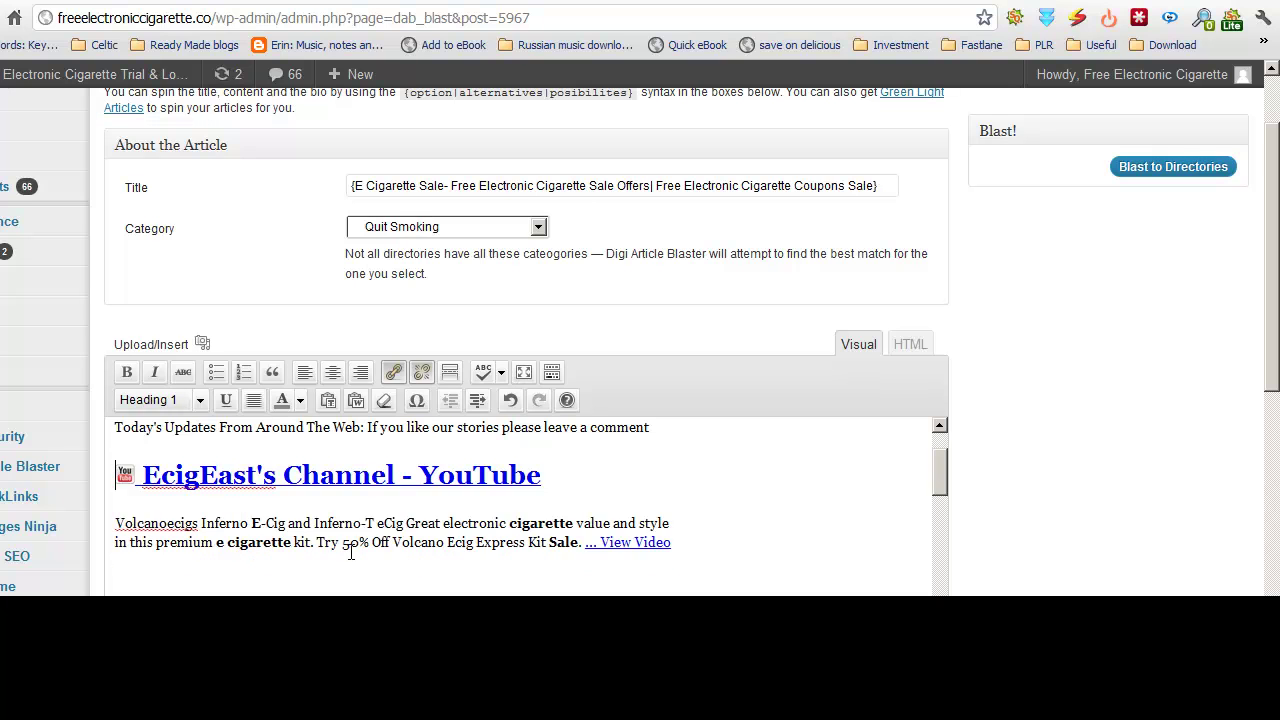
{"action": "scroll", "coordinate": [350, 552], "scroll_direction": "down", "scroll_amount": 2}
{"action": "left_click_drag", "start_coordinate": [498, 521], "coordinate": [142, 521]}
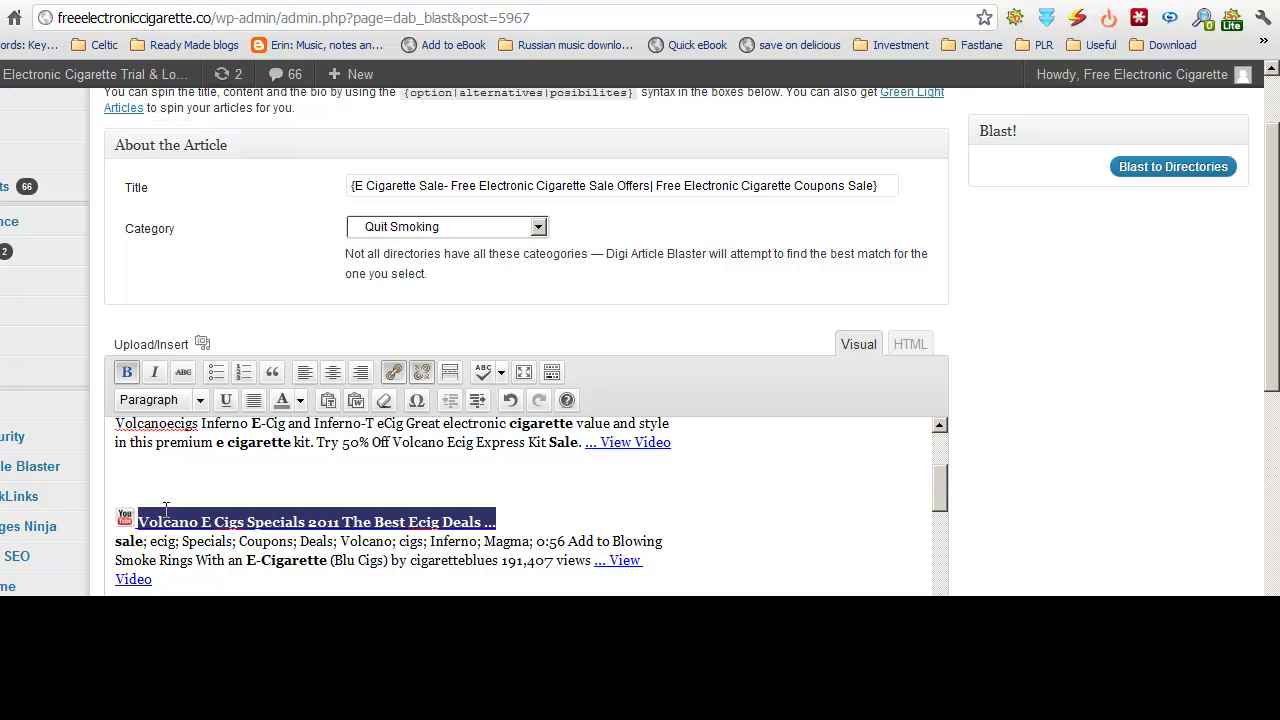
{"action": "left_click_drag", "start_coordinate": [943, 490], "coordinate": [948, 443]}
Extend the author bio's source line to read "Source: E Cigarette Sale - Free Electronic Cigarette".
{"action": "left_click_drag", "start_coordinate": [1276, 130], "coordinate": [1276, 325]}
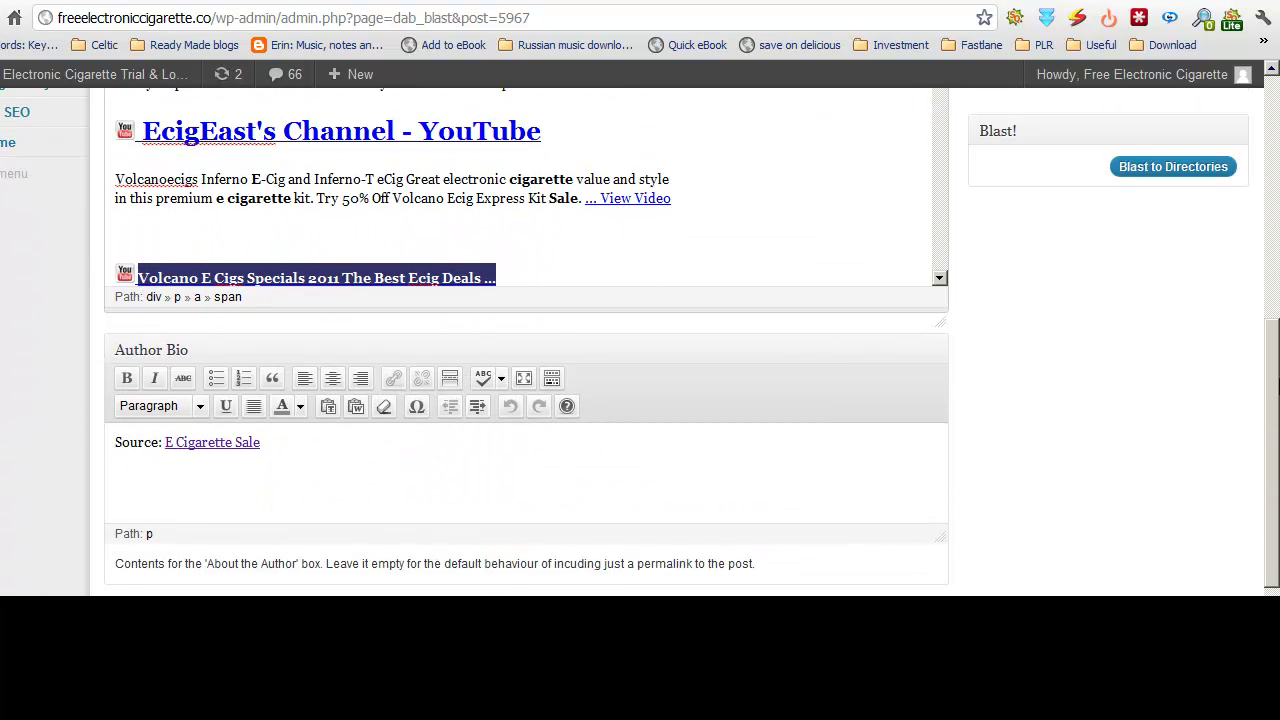
{"action": "left_click_drag", "start_coordinate": [1278, 388], "coordinate": [1278, 415]}
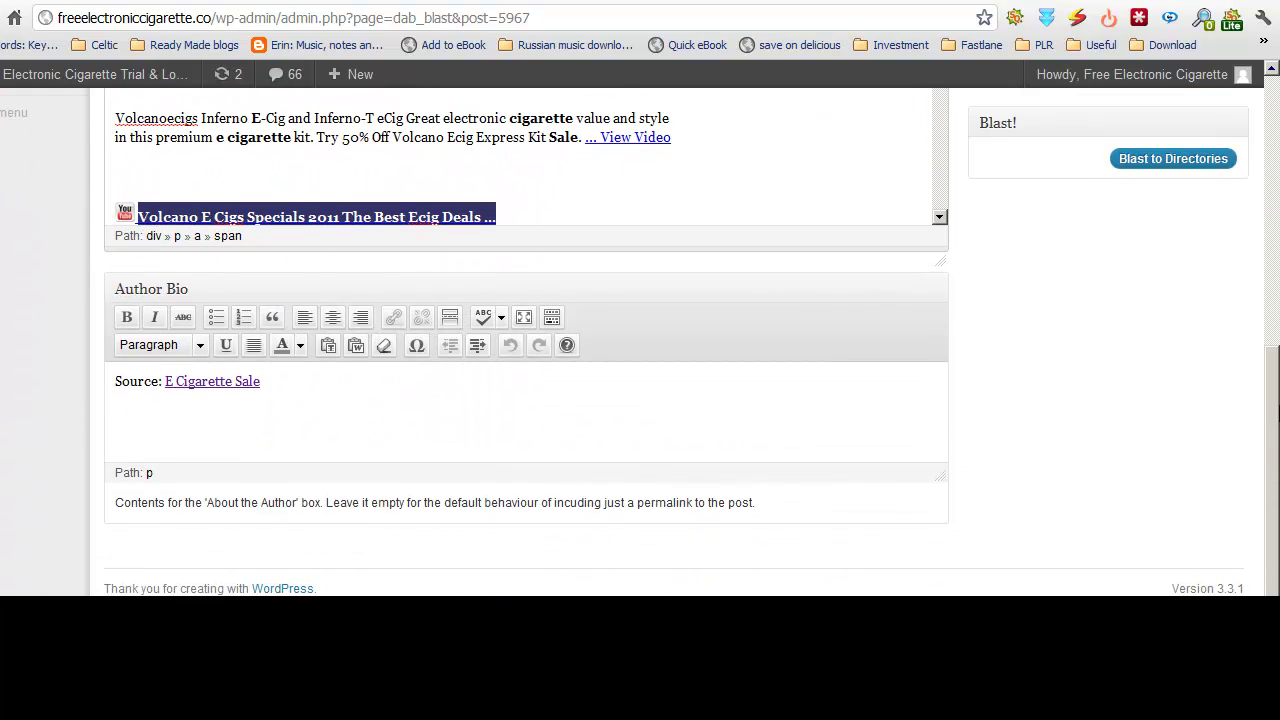
{"action": "left_click", "coordinate": [283, 385]}
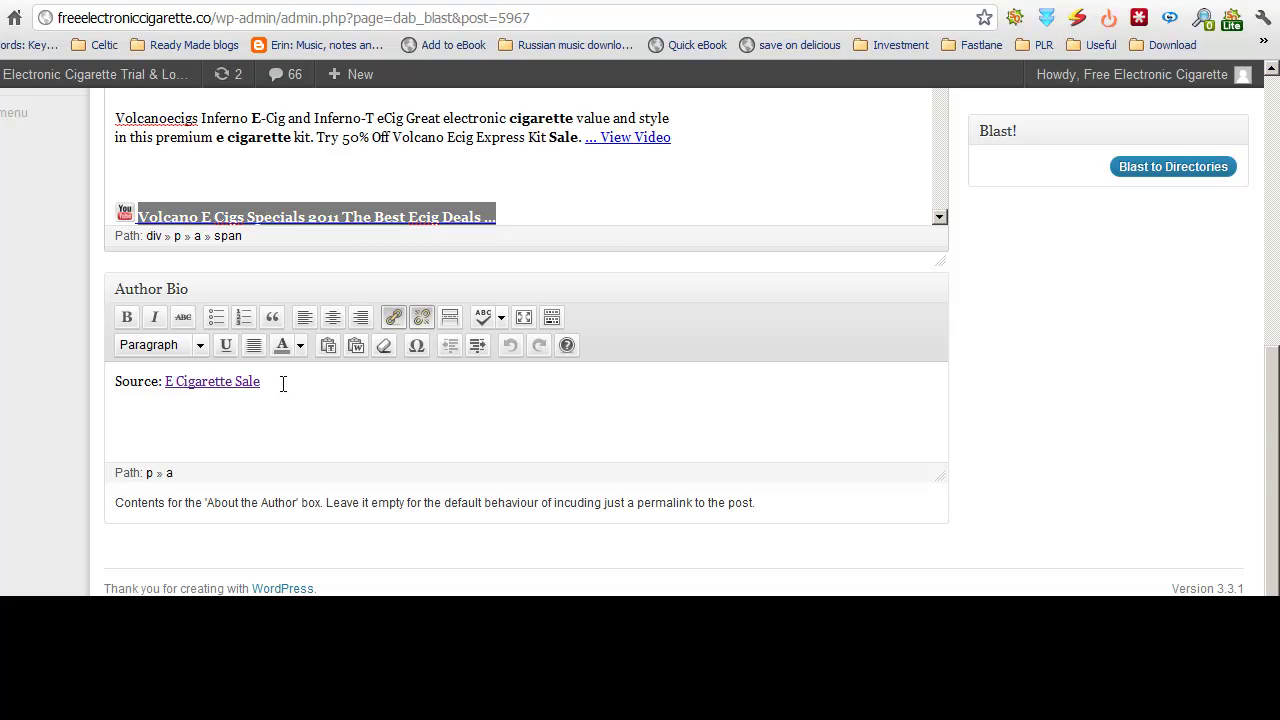
{"action": "type", "text": "-"}
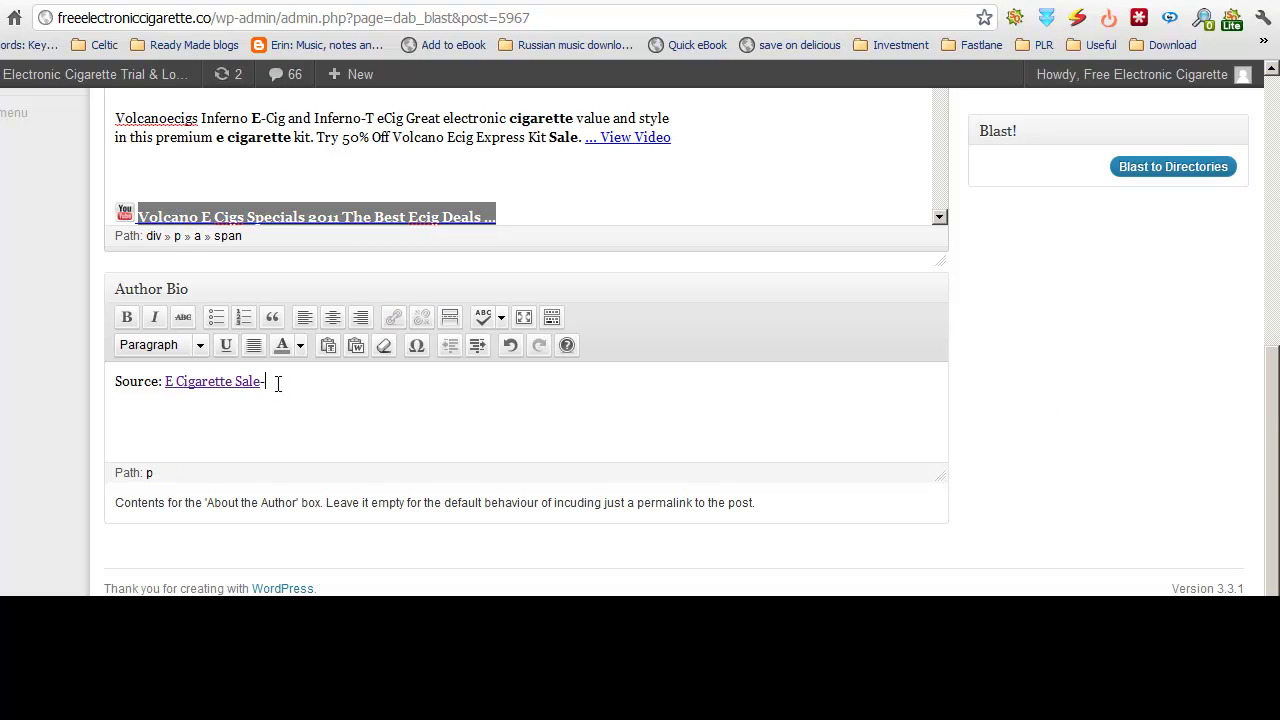
{"action": "key", "text": "BackSpace"}
{"action": "key", "text": "BackSpace"}
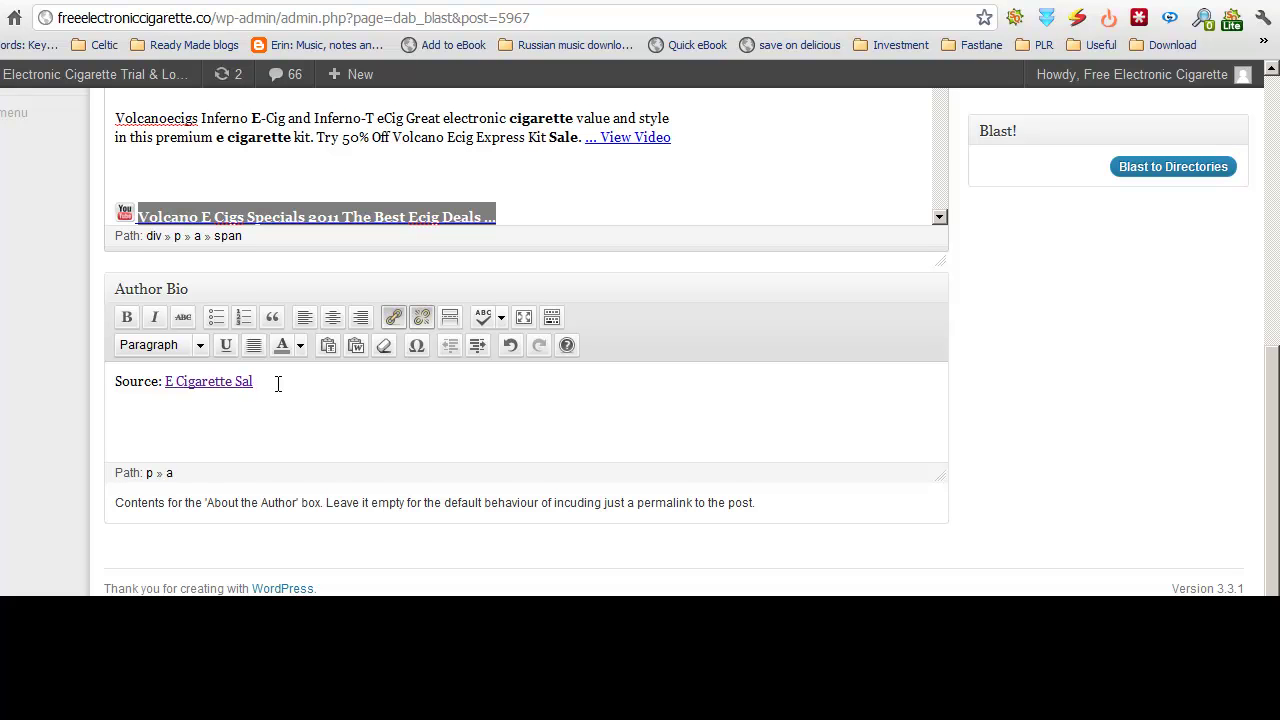
{"action": "type", "text": "e"}
{"action": "key", "text": "BackSpace"}
{"action": "type", "text": "e - Free Electronic"}
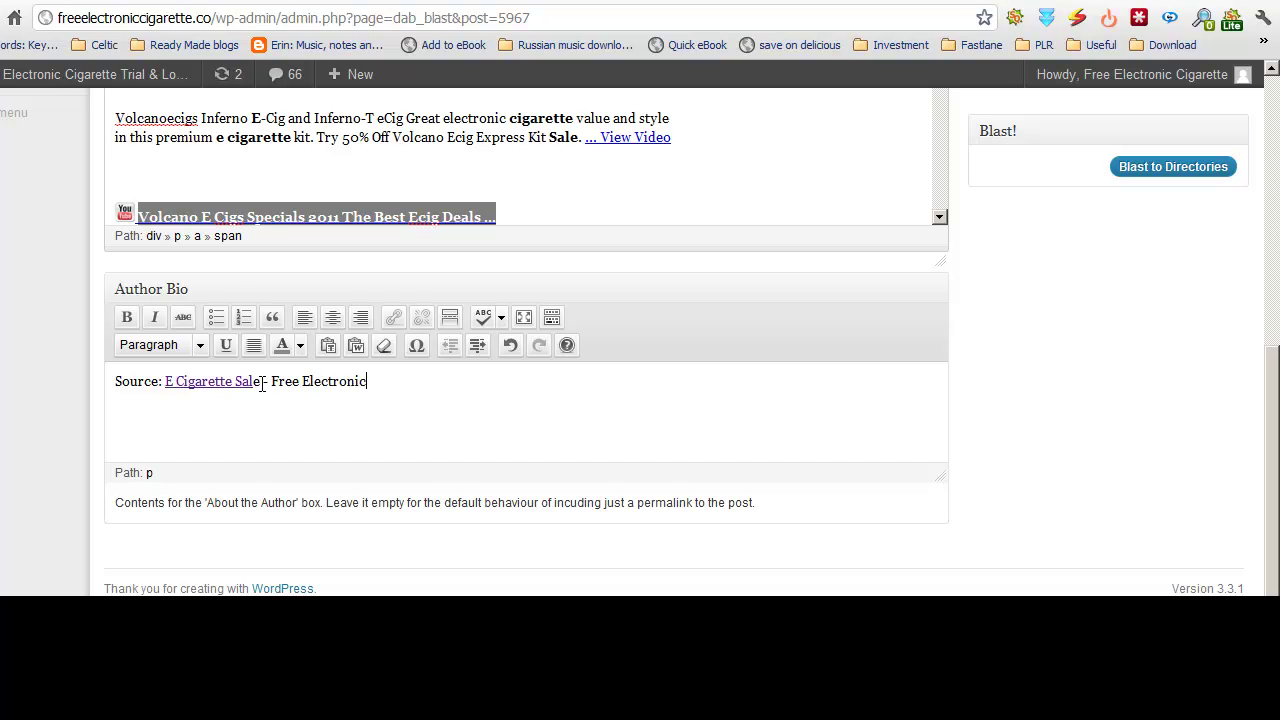
{"action": "type", "text": "tte"}
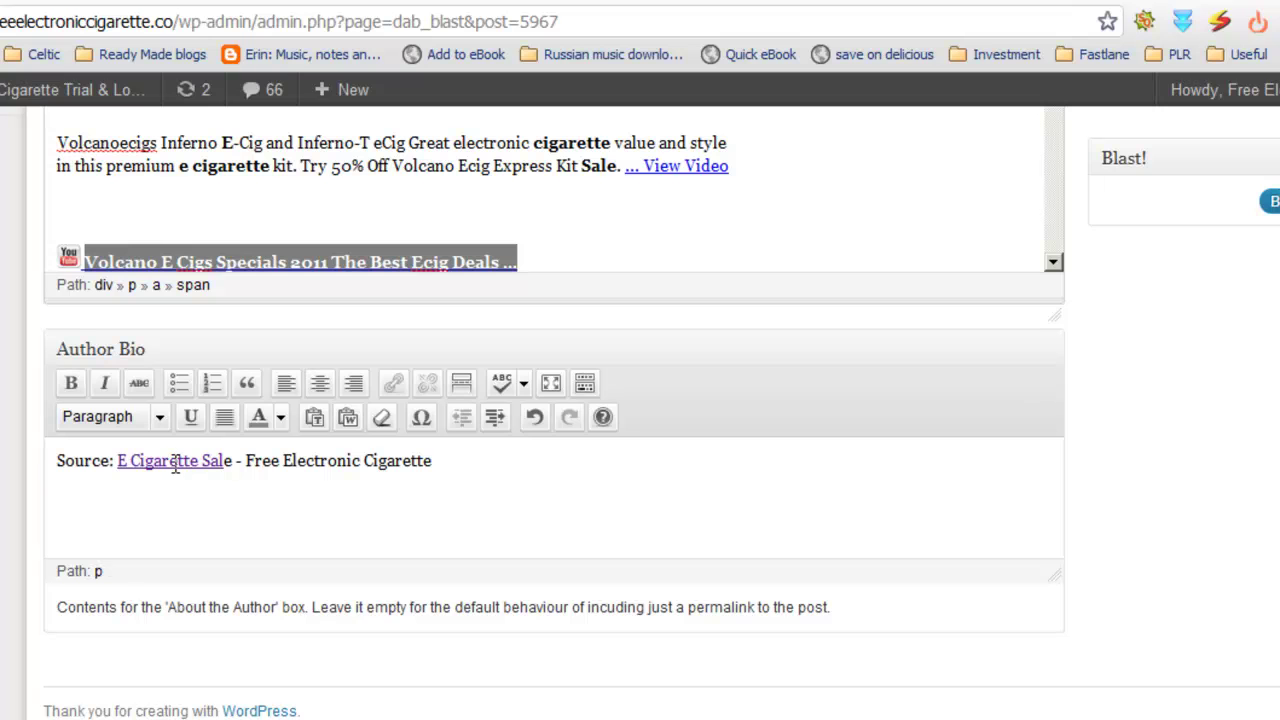
Copy the destination URL of the existing "E Cigarette Sale" link in the author bio and leave the link unchanged.
{"action": "left_click", "coordinate": [175, 465]}
{"action": "left_click", "coordinate": [393, 384]}
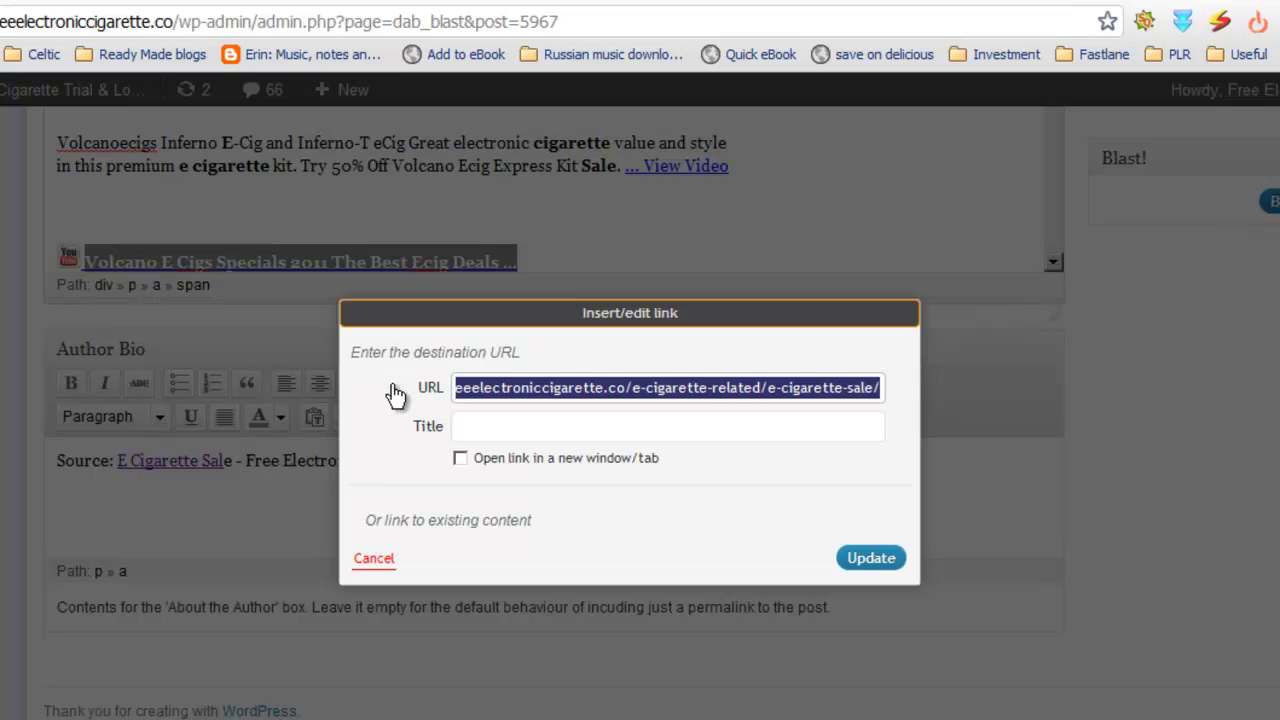
{"action": "right_click", "coordinate": [581, 388]}
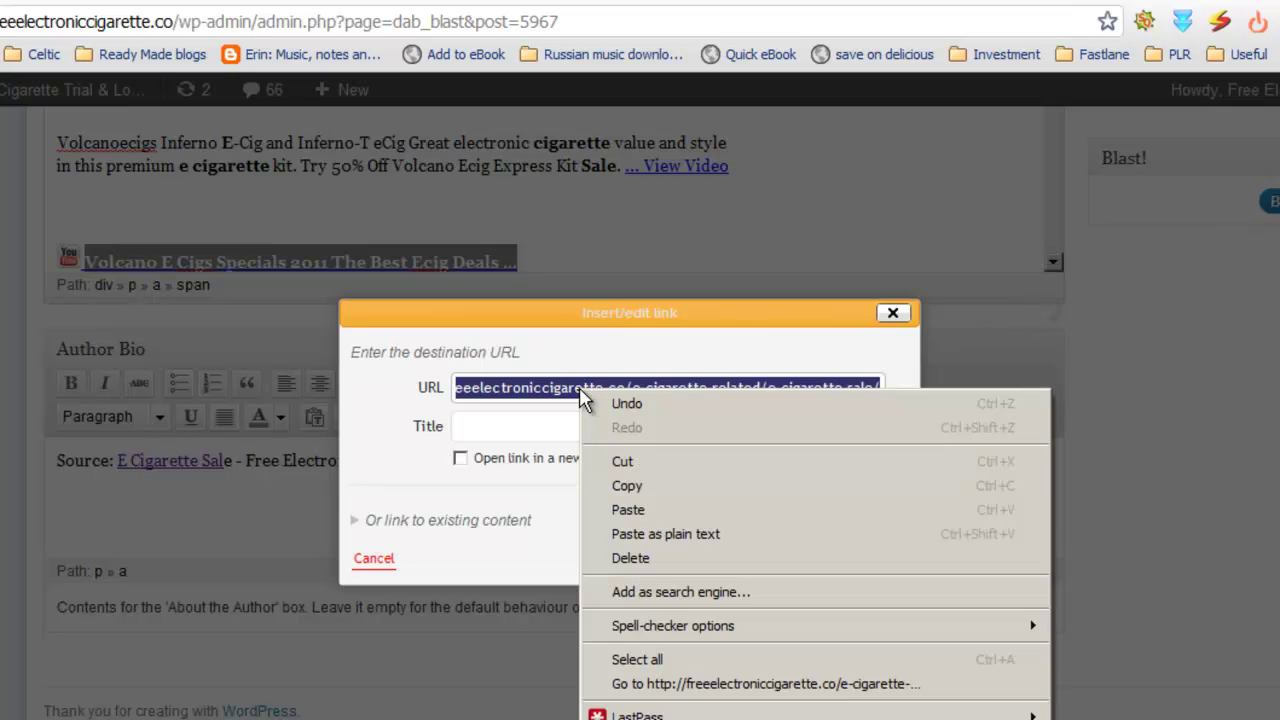
{"action": "left_click", "coordinate": [648, 486]}
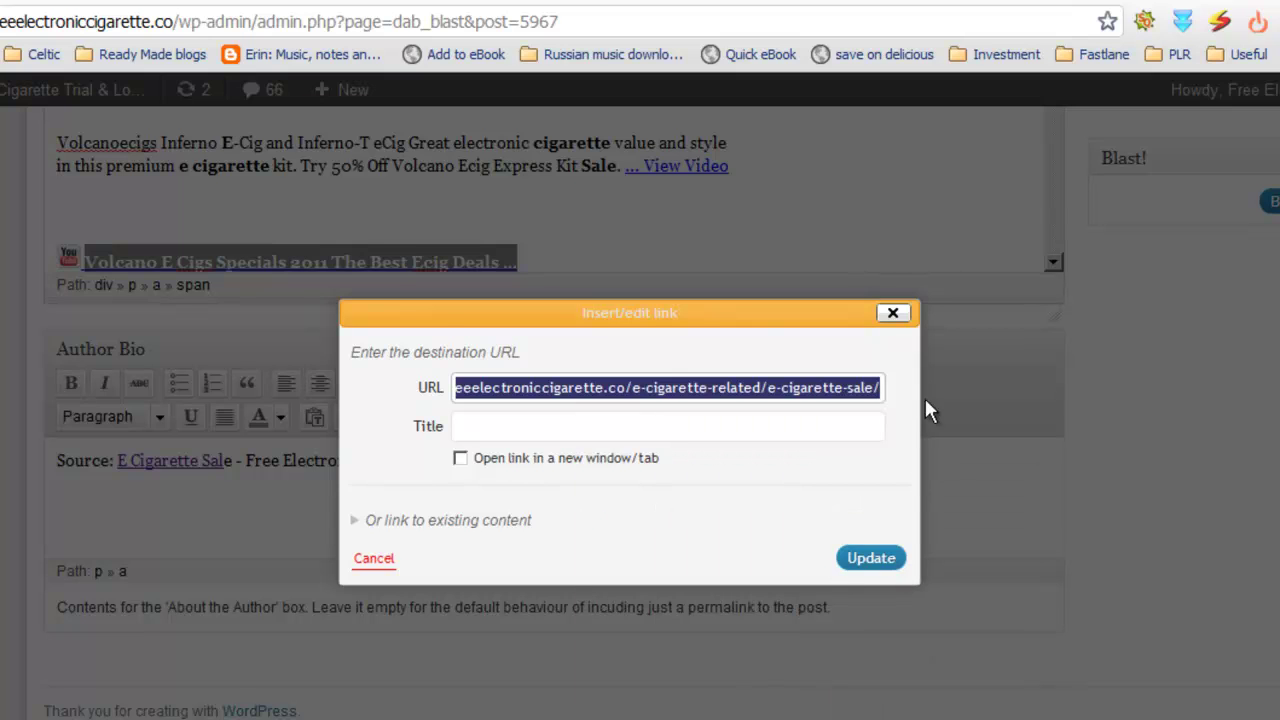
{"action": "left_click", "coordinate": [892, 313]}
Link the whole "E Cigarette Sale - Free Electronic Cigarette" phrase to the copied URL, with the link title "Free Electronic Cigarette".
{"action": "left_click_drag", "start_coordinate": [432, 460], "coordinate": [116, 460]}
{"action": "left_click", "coordinate": [395, 384]}
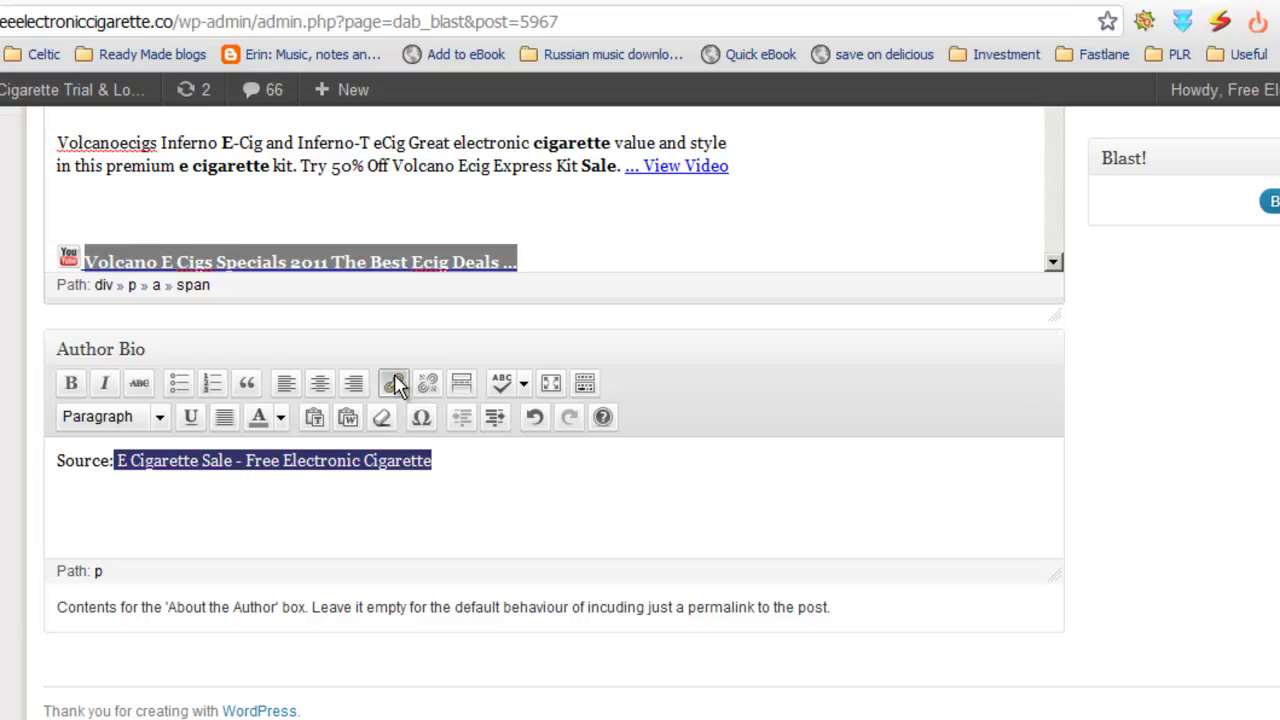
{"action": "key", "text": "ctrl+v"}
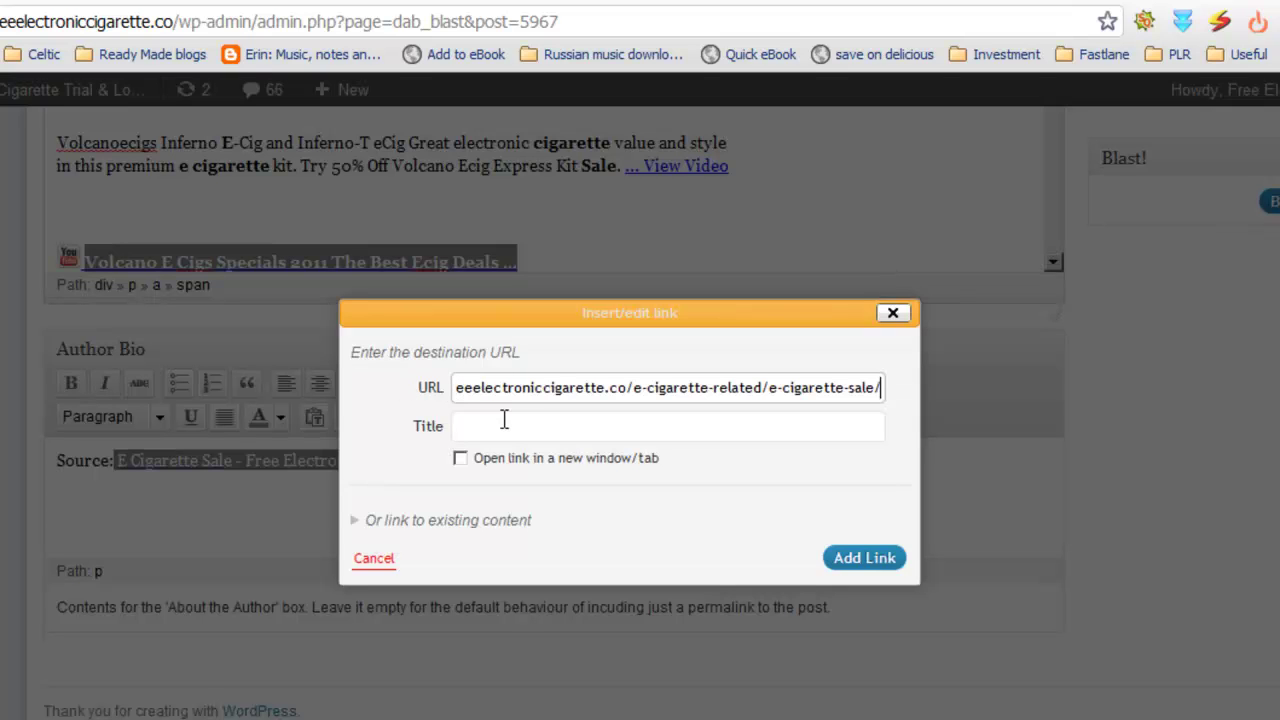
{"action": "left_click", "coordinate": [505, 430]}
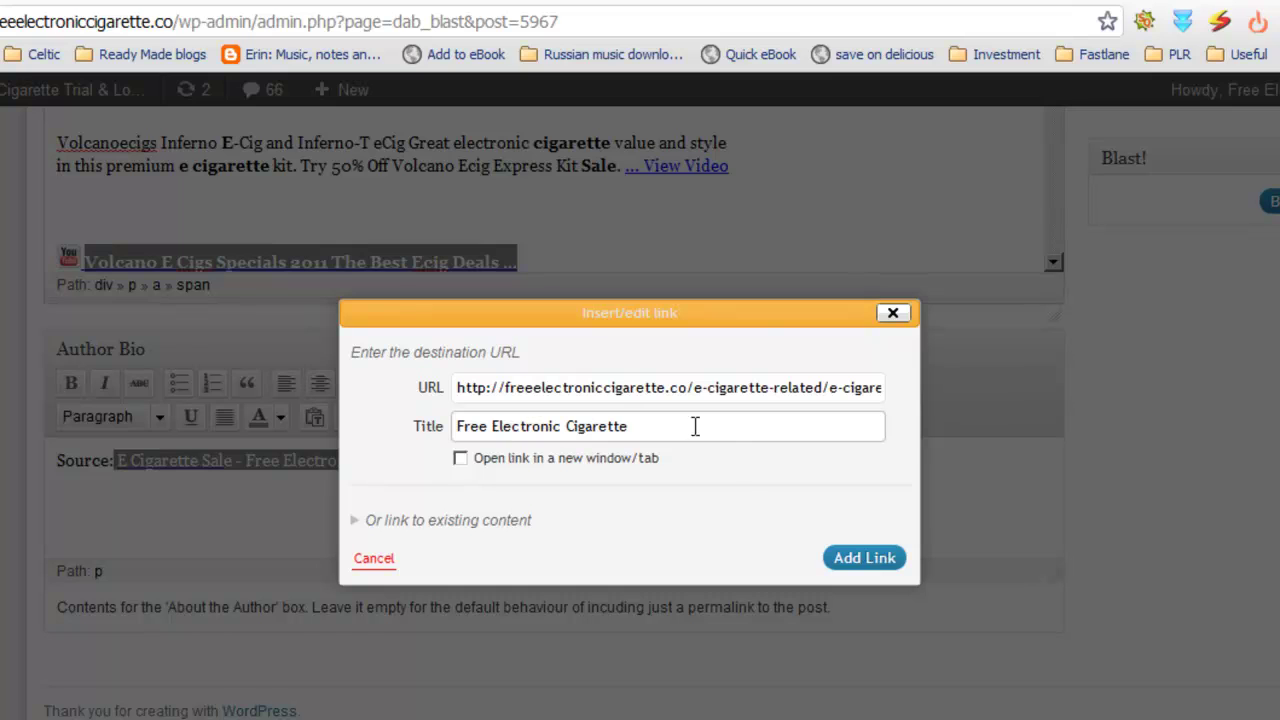
{"action": "left_click", "coordinate": [461, 459]}
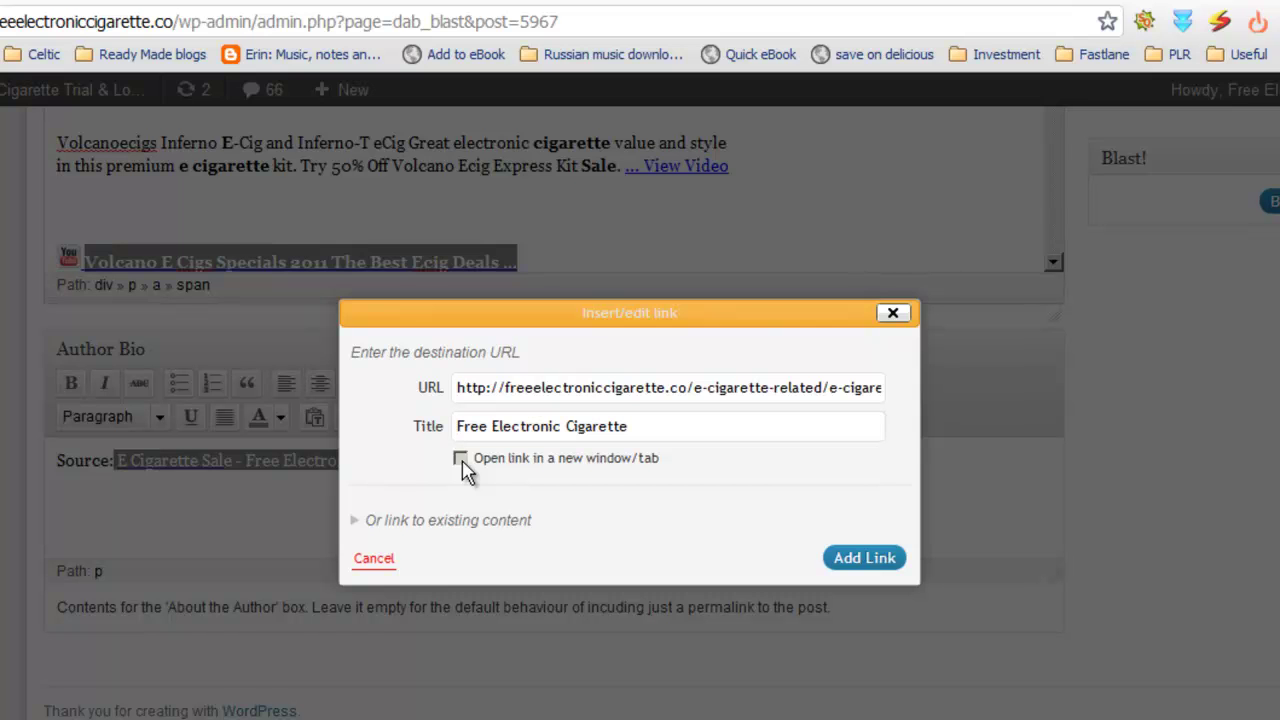
{"action": "left_click", "coordinate": [857, 560]}
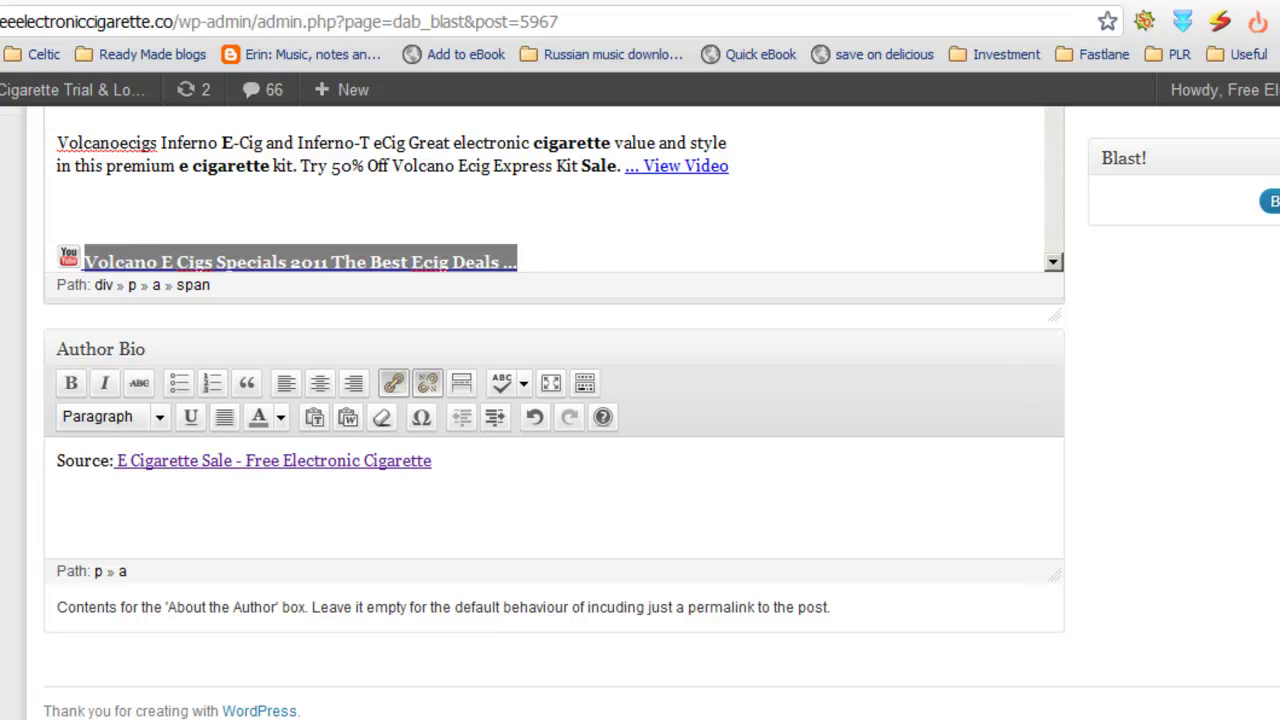
Blast the prepared article to the article directories.
{"action": "scroll", "coordinate": [640, 400], "scroll_direction": "down", "scroll_amount": 2}
{"action": "scroll", "coordinate": [640, 400], "scroll_direction": "up", "scroll_amount": 5}
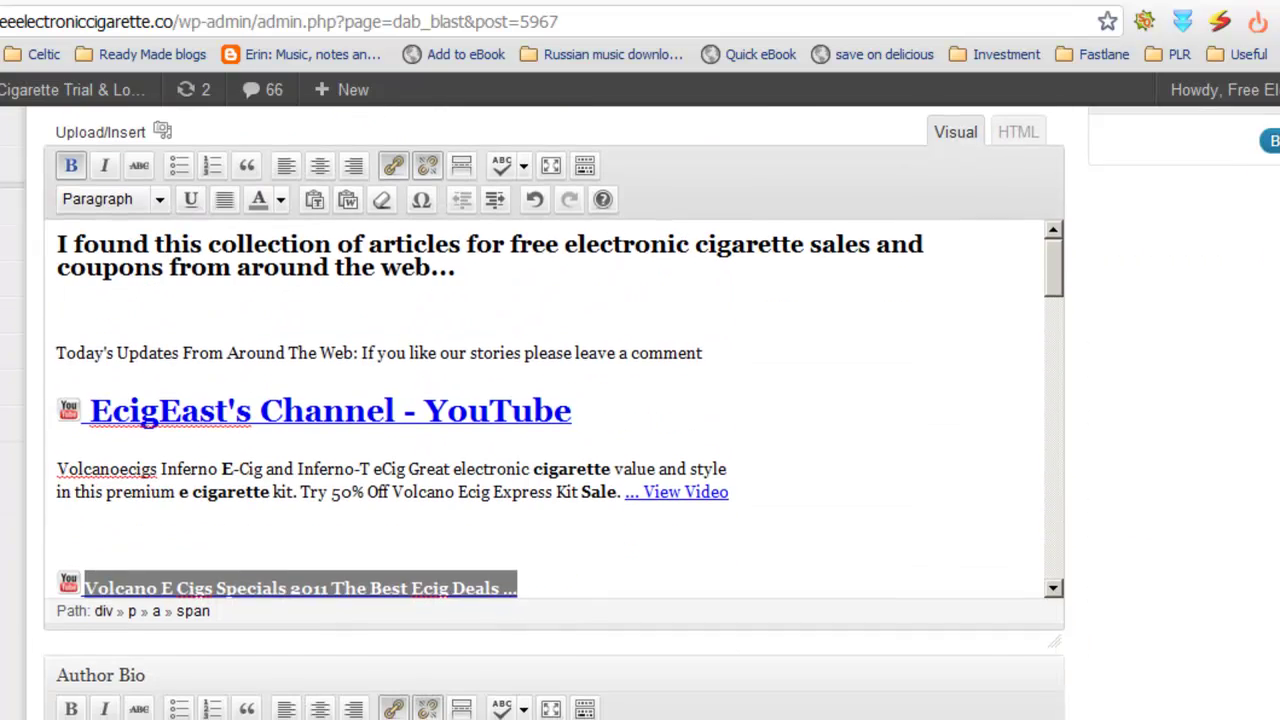
{"action": "scroll", "coordinate": [640, 413], "scroll_direction": "up", "scroll_amount": 1}
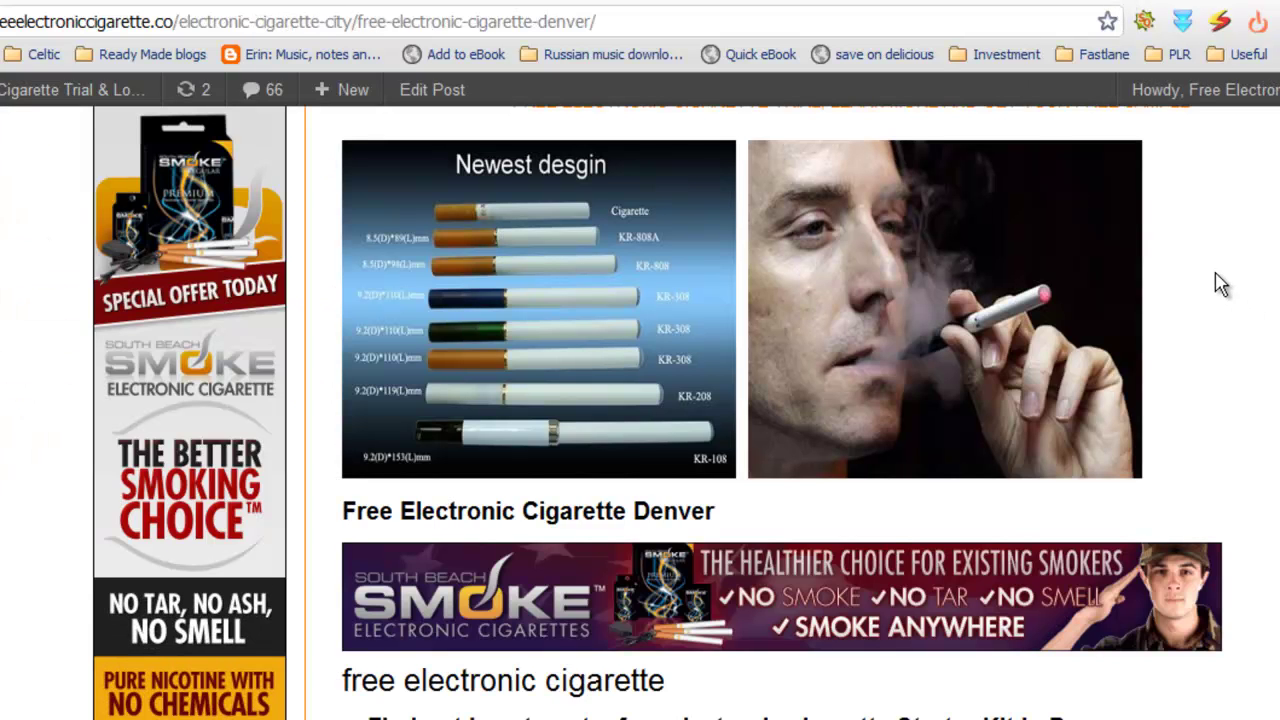
Search Google for "free electronic cigarette denver" from the Free Electronic Cigarette Denver page.
{"action": "left_click", "coordinate": [624, 19]}
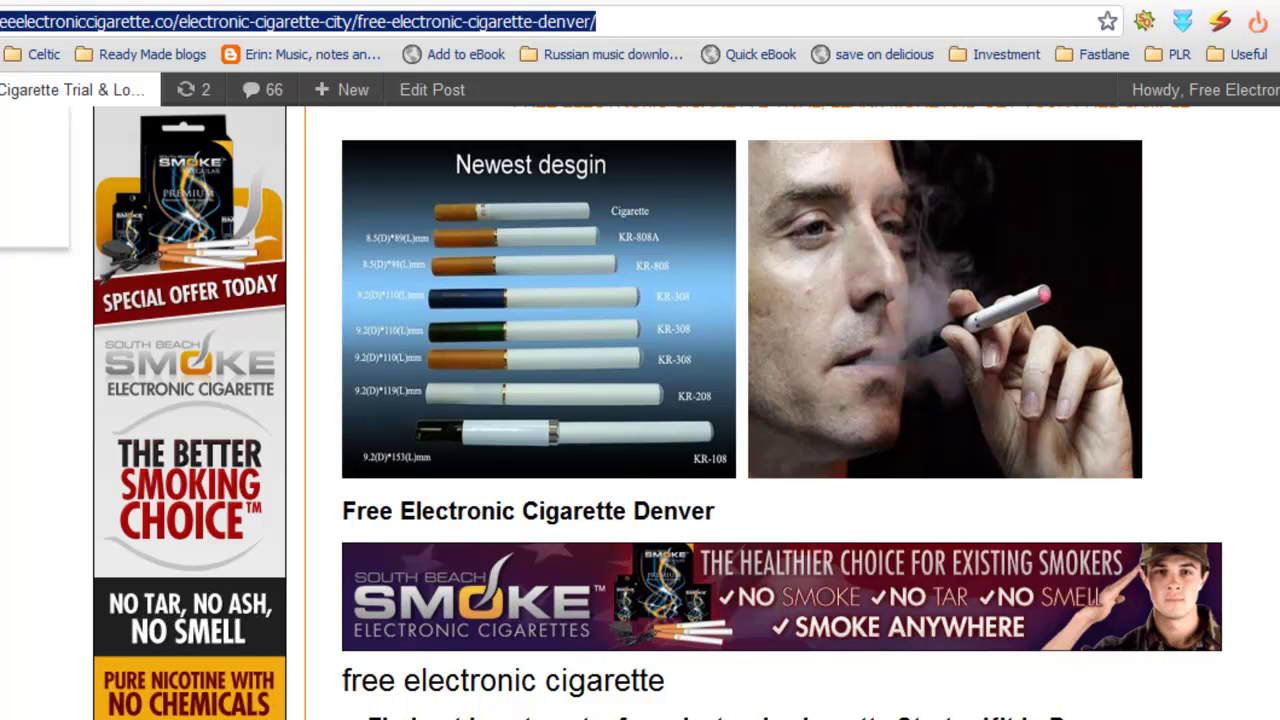
{"action": "type", "text": "fi"}
{"action": "key", "text": "BackSpace"}
{"action": "key", "text": "BackSpace"}
{"action": "type", "text": "ree e"}
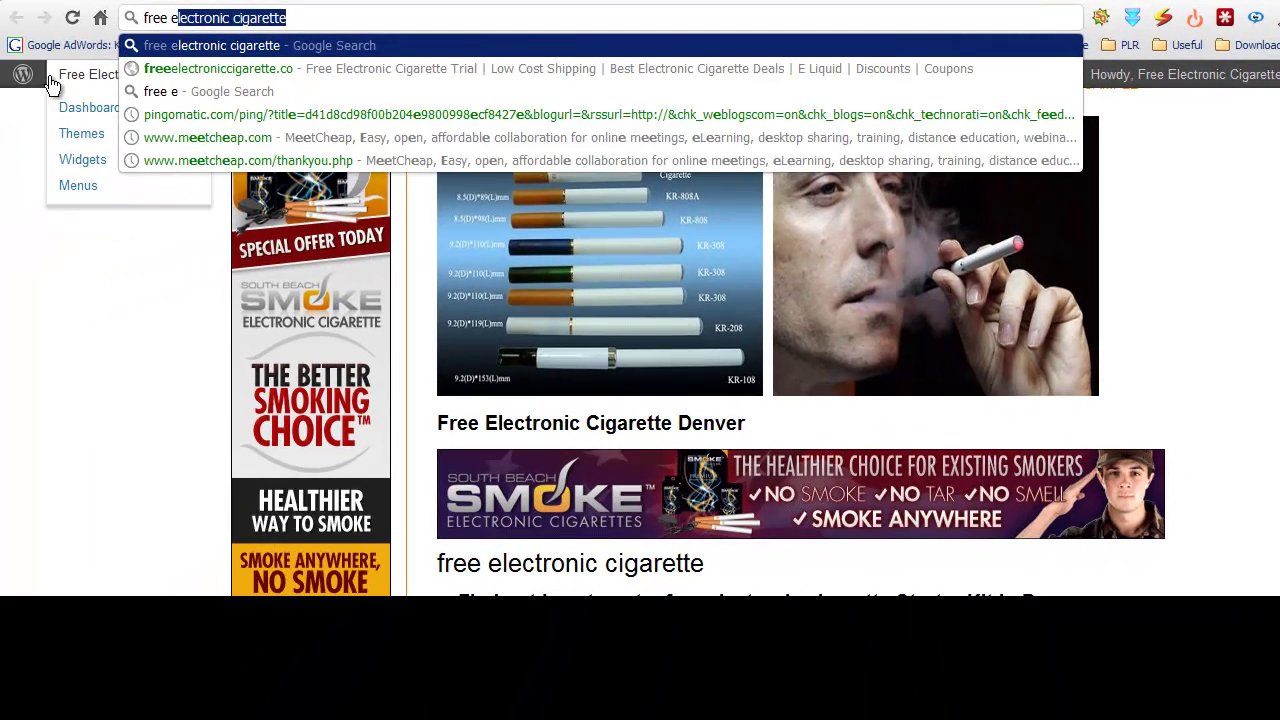
{"action": "type", "text": "lectronic "}
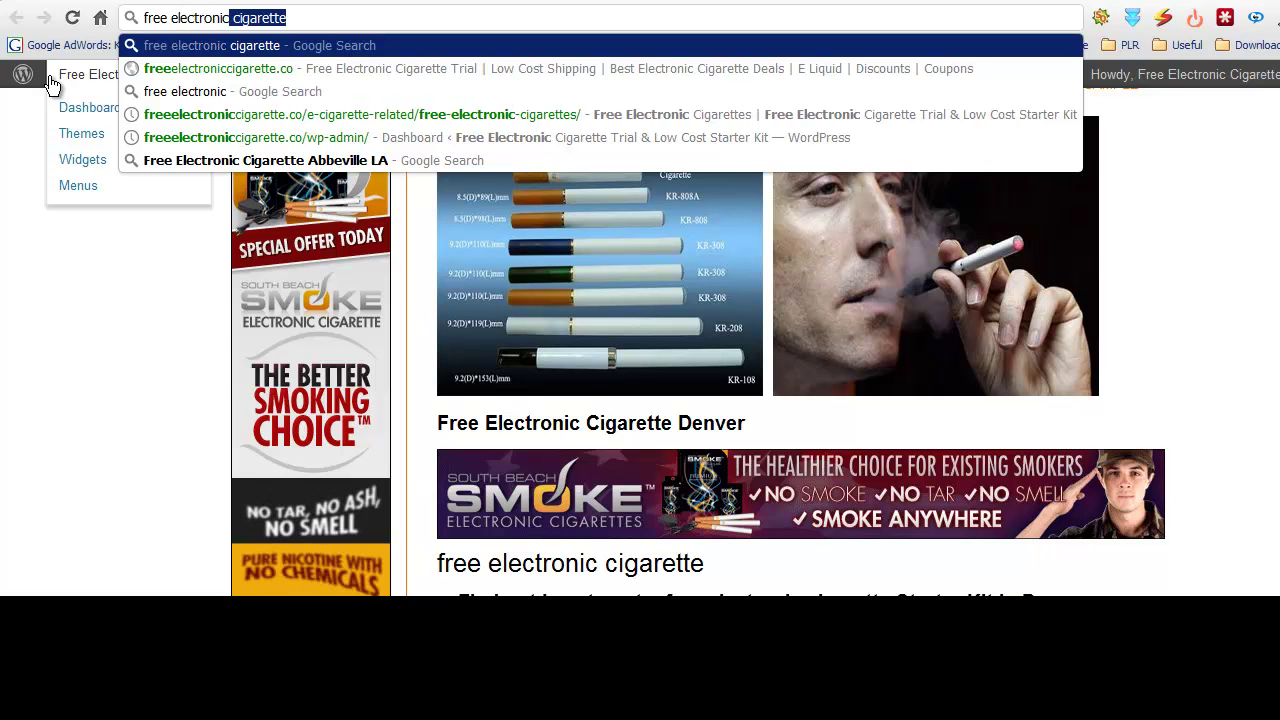
{"action": "type", "text": "ciga"}
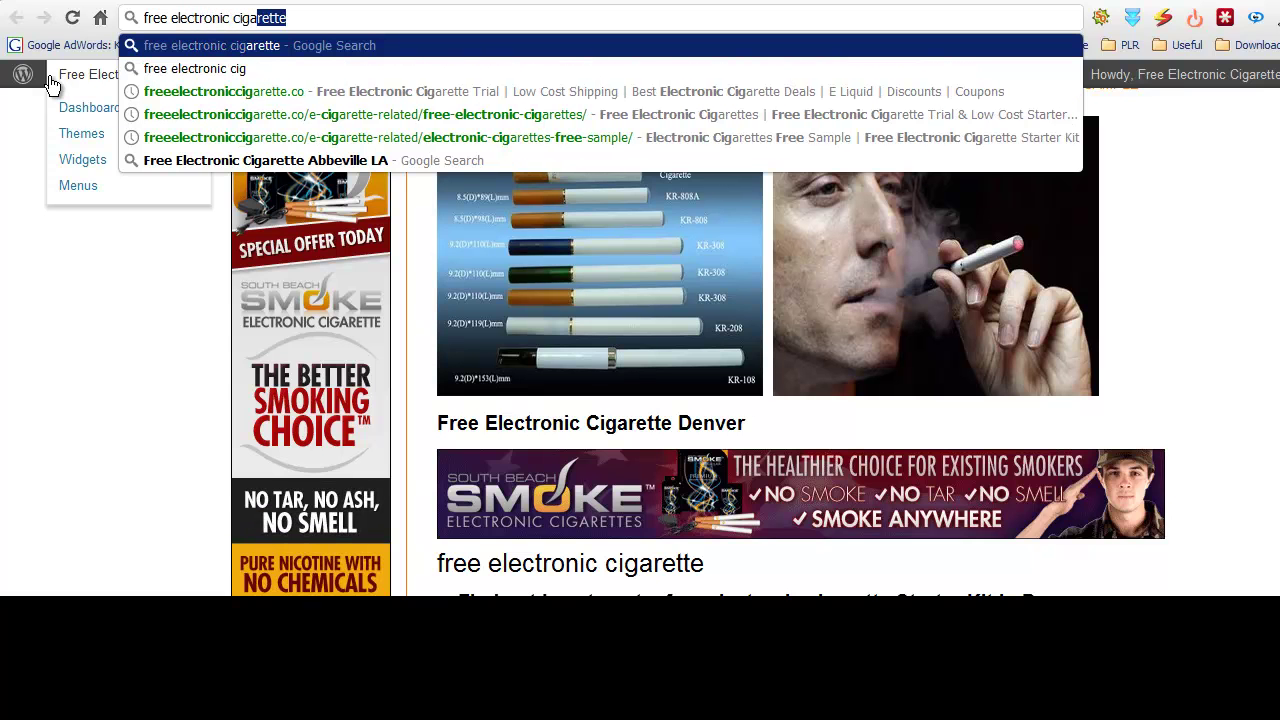
{"action": "type", "text": "rette denver"}
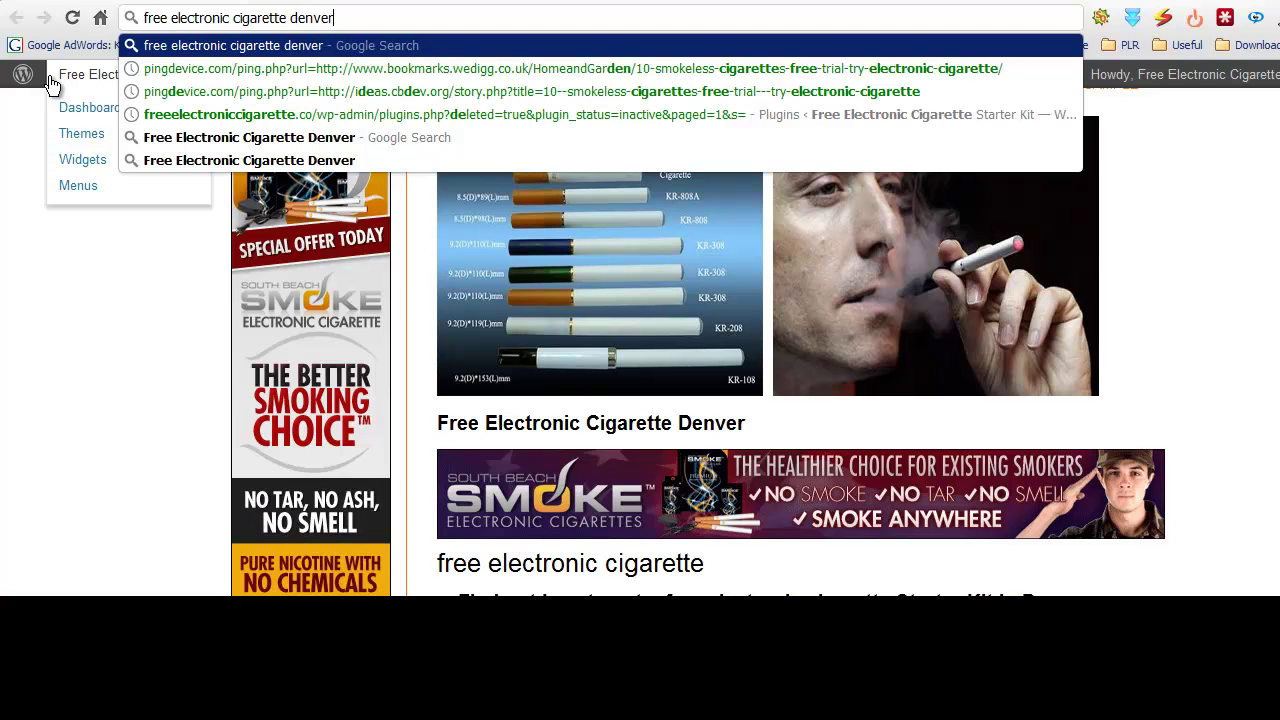
{"action": "key", "text": "Return"}
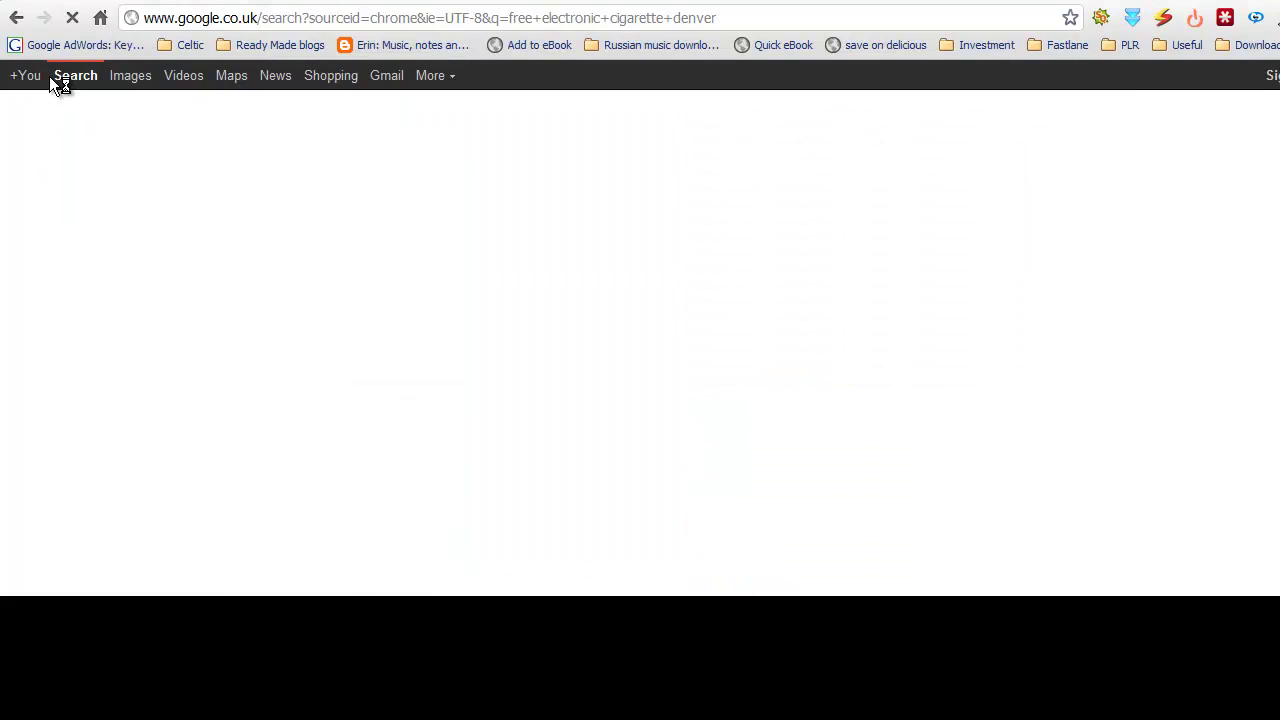
Examine the first page of search results for the site's rankings and the total number of competing results.
{"action": "scroll", "coordinate": [505, 293], "scroll_direction": "down", "scroll_amount": 2}
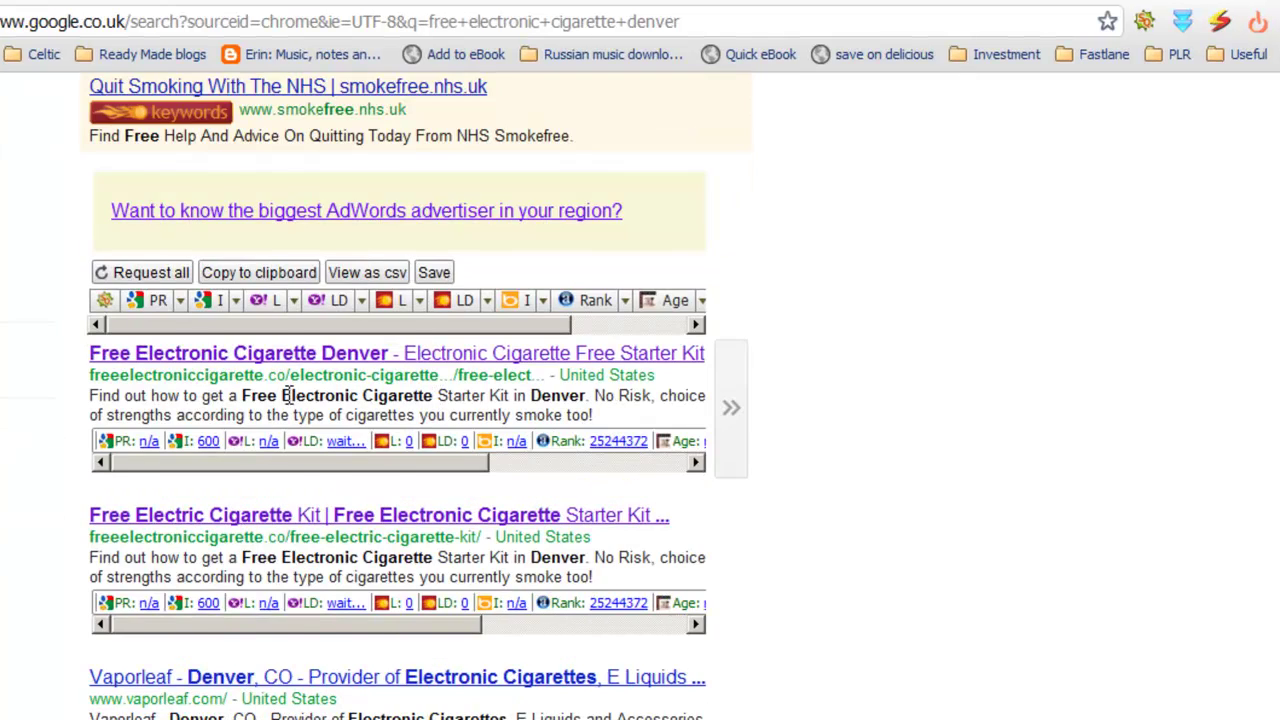
{"action": "scroll", "coordinate": [306, 323], "scroll_direction": "up", "scroll_amount": 2}
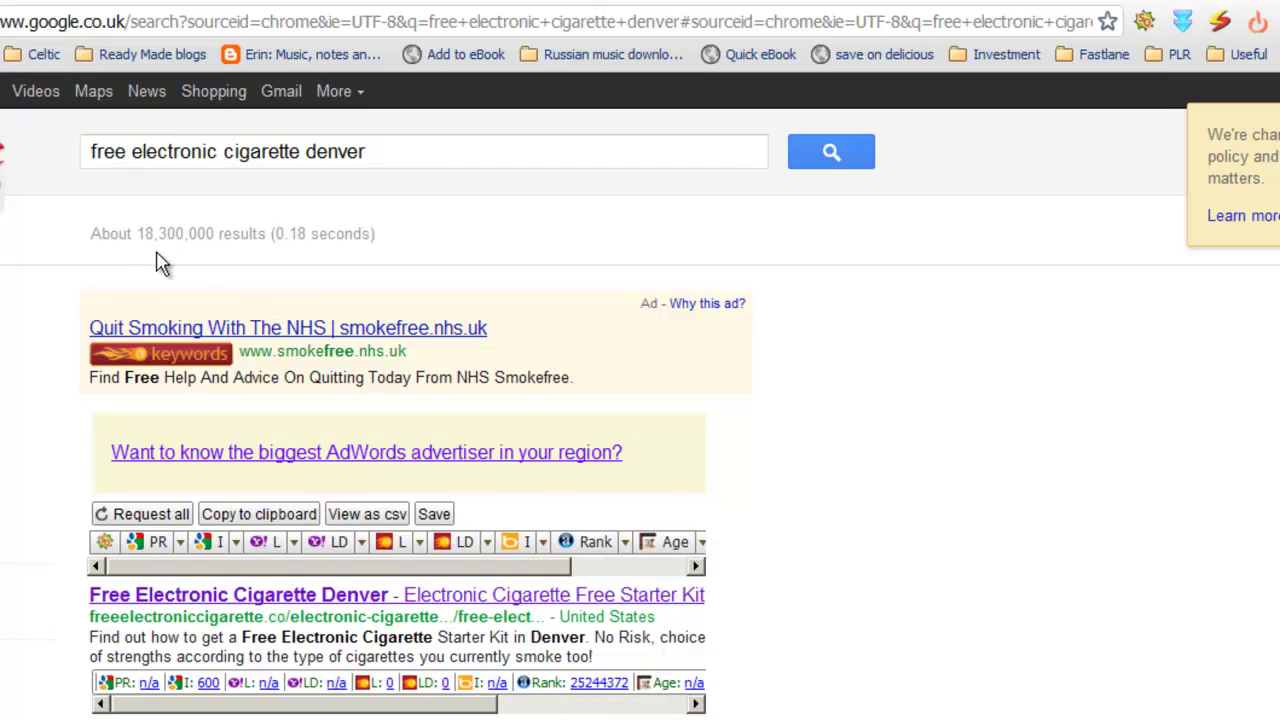
{"action": "scroll", "coordinate": [320, 449], "scroll_direction": "down", "scroll_amount": 4}
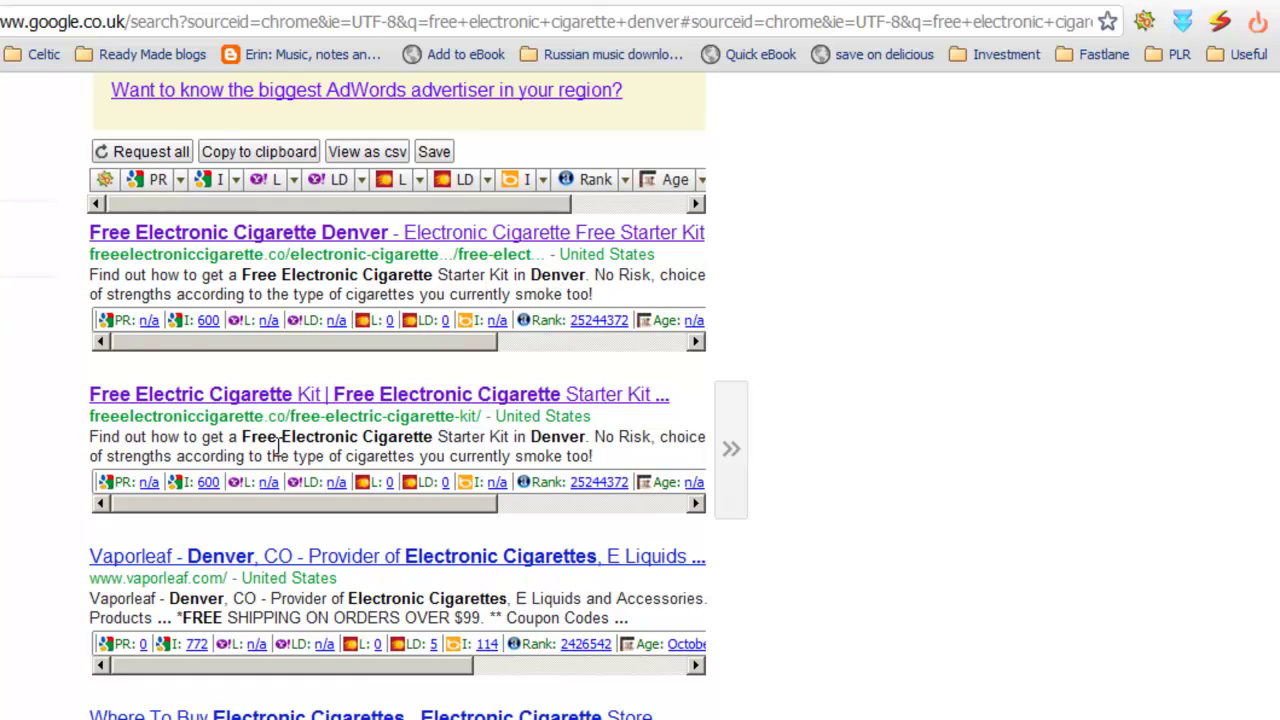
{"action": "scroll", "coordinate": [276, 444], "scroll_direction": "down", "scroll_amount": 15}
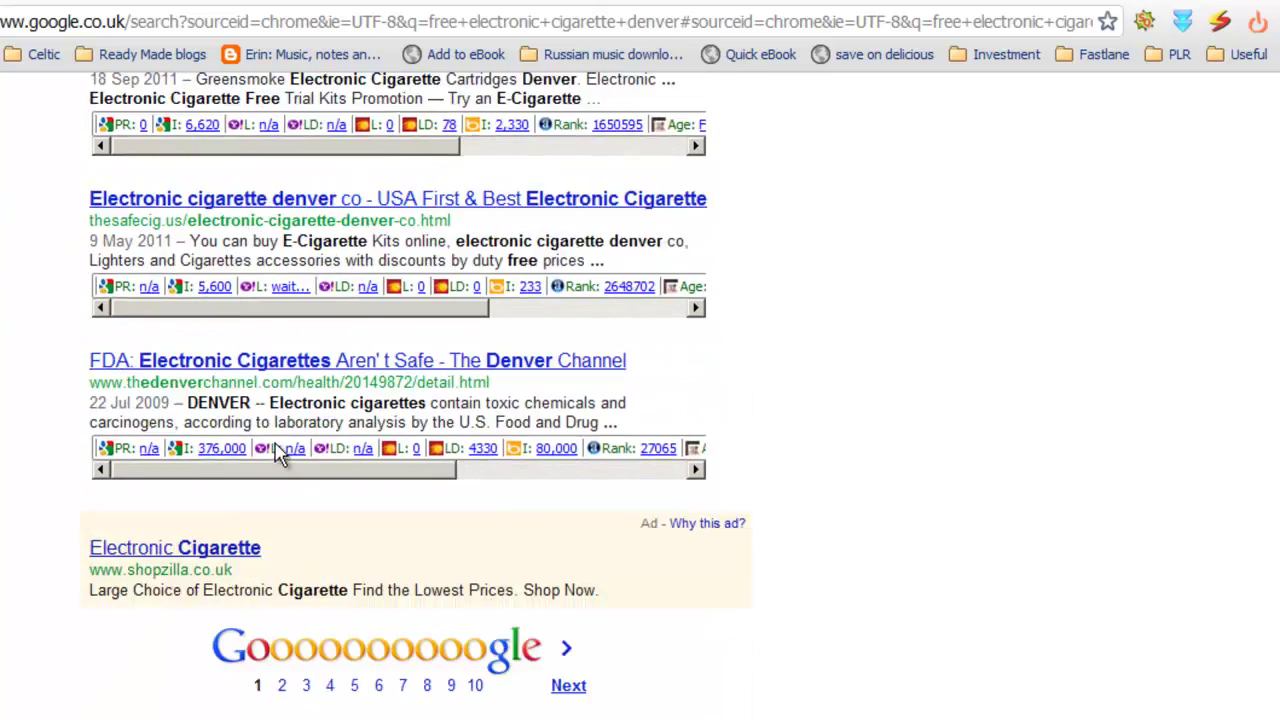
Switch the same search to google.com and examine where the freeelectroniccigarette.co pages rank.
{"action": "left_click", "coordinate": [621, 532]}
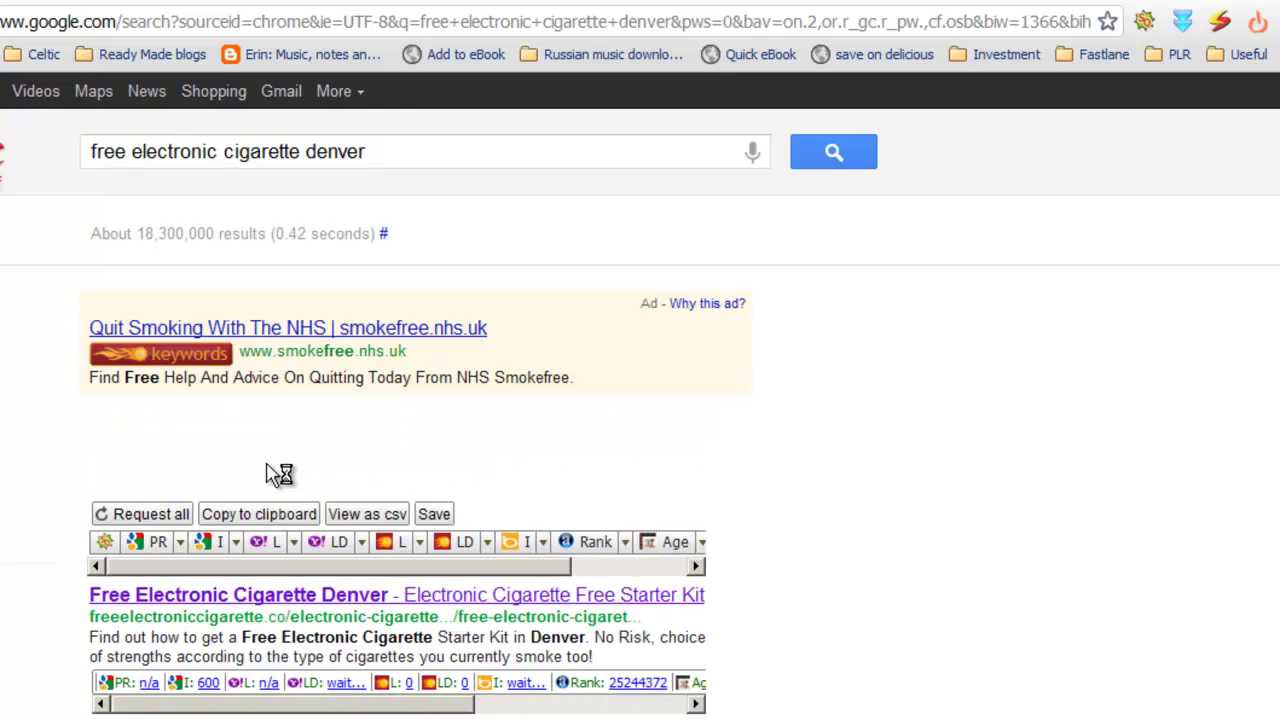
{"action": "scroll", "coordinate": [258, 570], "scroll_direction": "down", "scroll_amount": 3}
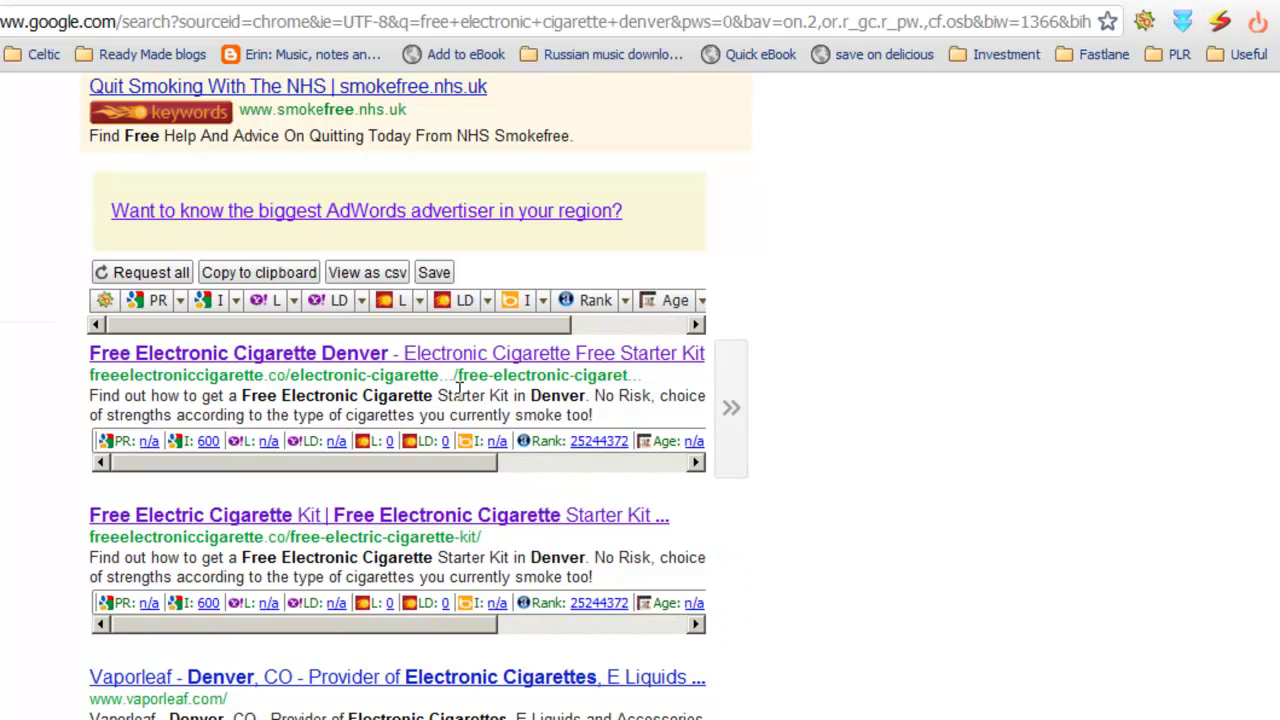
{"action": "scroll", "coordinate": [575, 520], "scroll_direction": "up", "scroll_amount": 2}
{"action": "scroll", "coordinate": [555, 540], "scroll_direction": "down", "scroll_amount": 3}
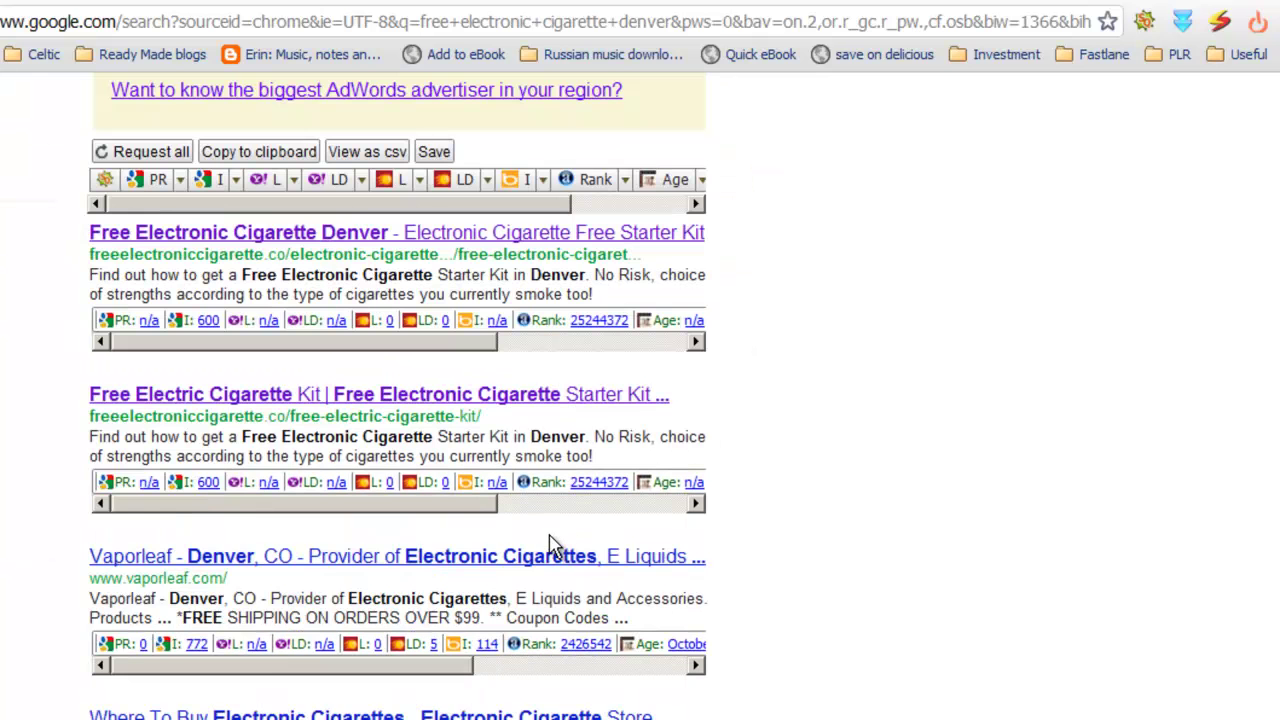
{"action": "scroll", "coordinate": [549, 545], "scroll_direction": "down", "scroll_amount": 1}
{"action": "scroll", "coordinate": [540, 530], "scroll_direction": "up", "scroll_amount": 5}
{"action": "scroll", "coordinate": [525, 505], "scroll_direction": "down", "scroll_amount": 3}
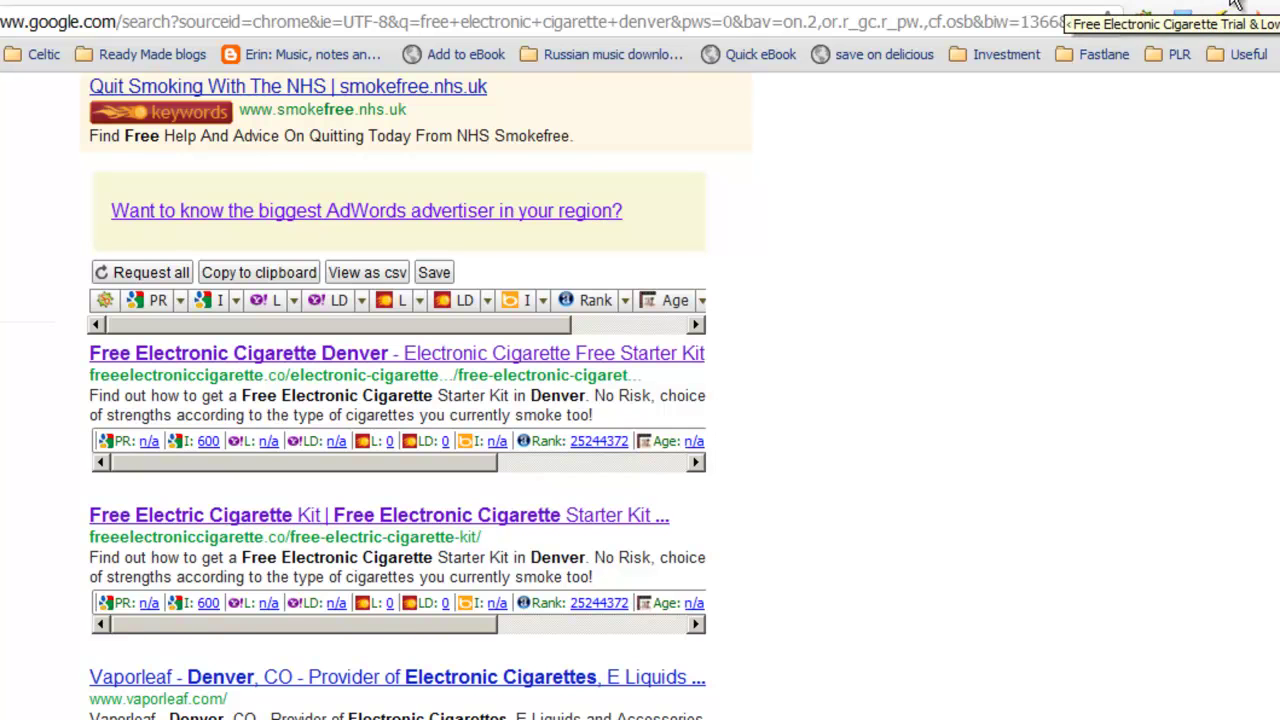
Check the article blast's progress and activity log, and return to the google.com results to review the rankings.
{"action": "left_click", "coordinate": [1262, 4]}
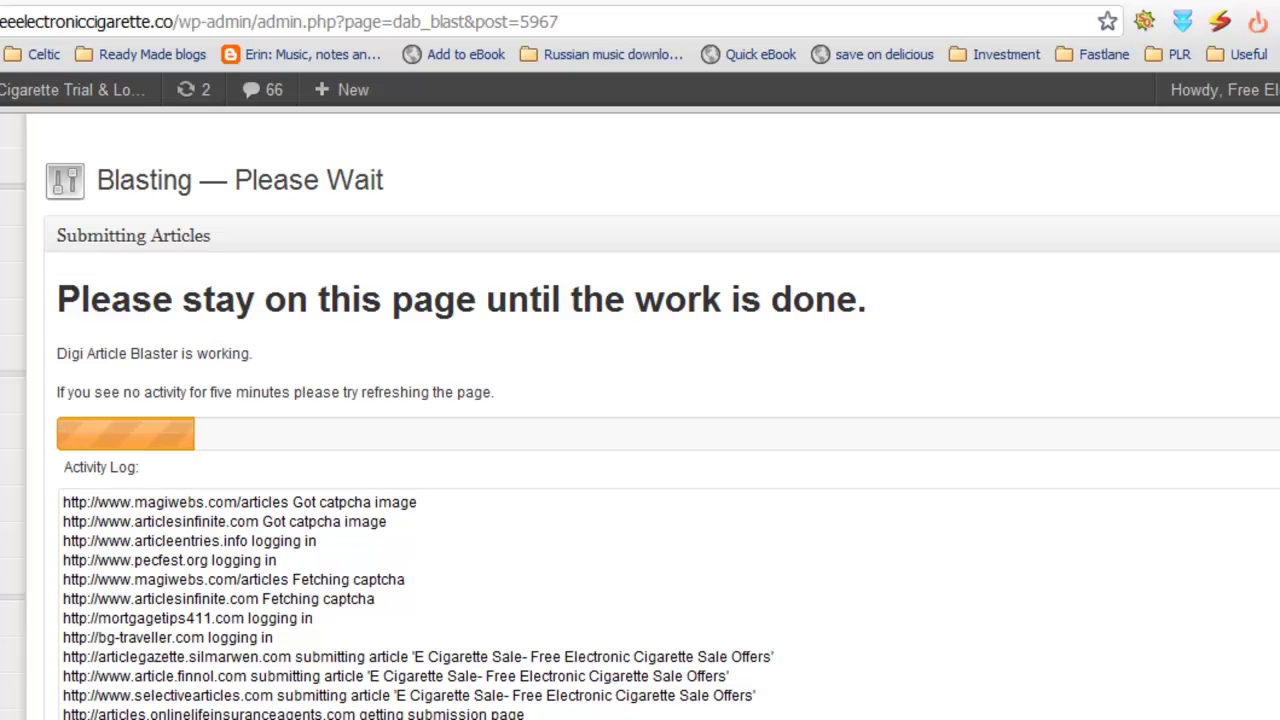
{"action": "left_click", "coordinate": [1100, 5]}
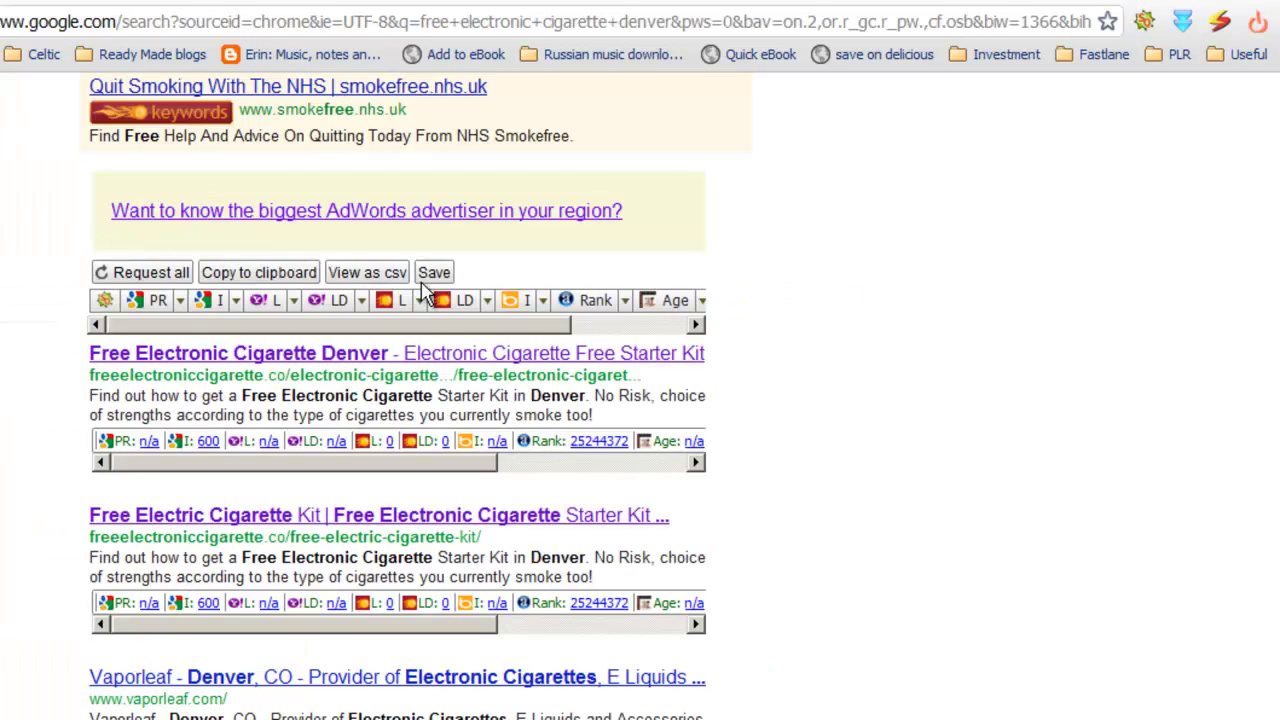
{"action": "scroll", "coordinate": [550, 517], "scroll_direction": "down", "scroll_amount": 3}
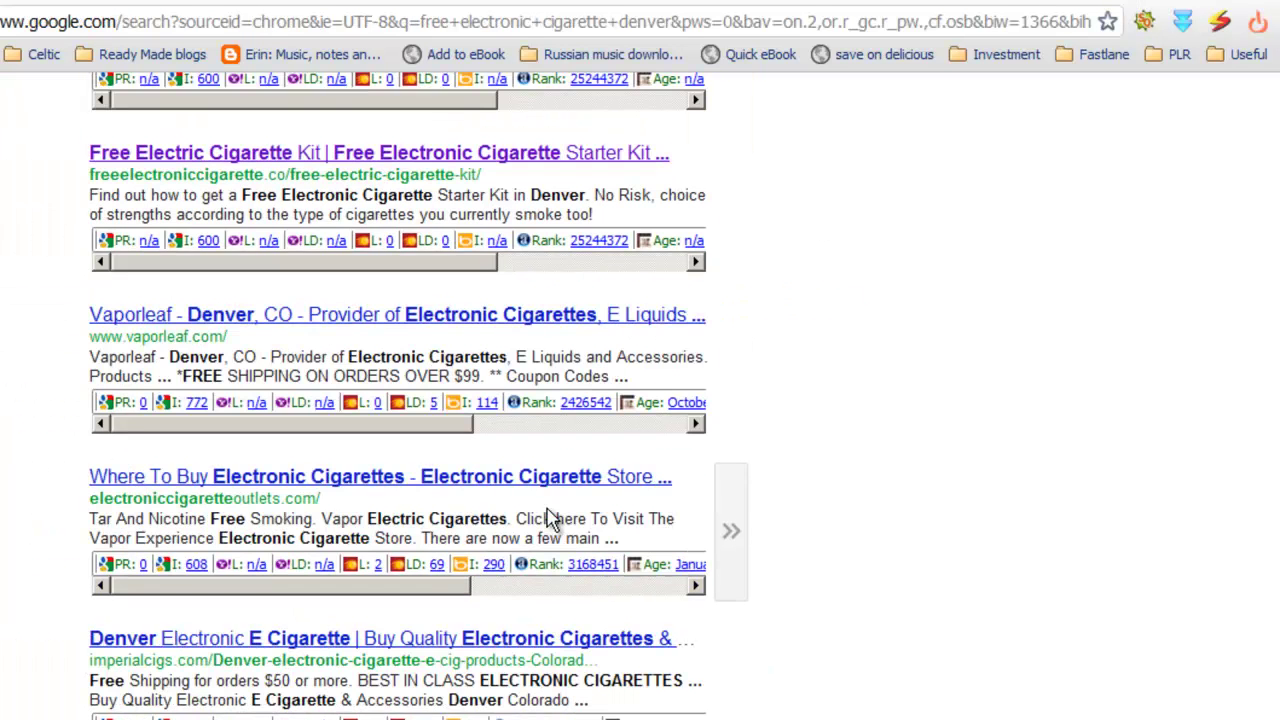
{"action": "scroll", "coordinate": [550, 517], "scroll_direction": "up", "scroll_amount": 3}
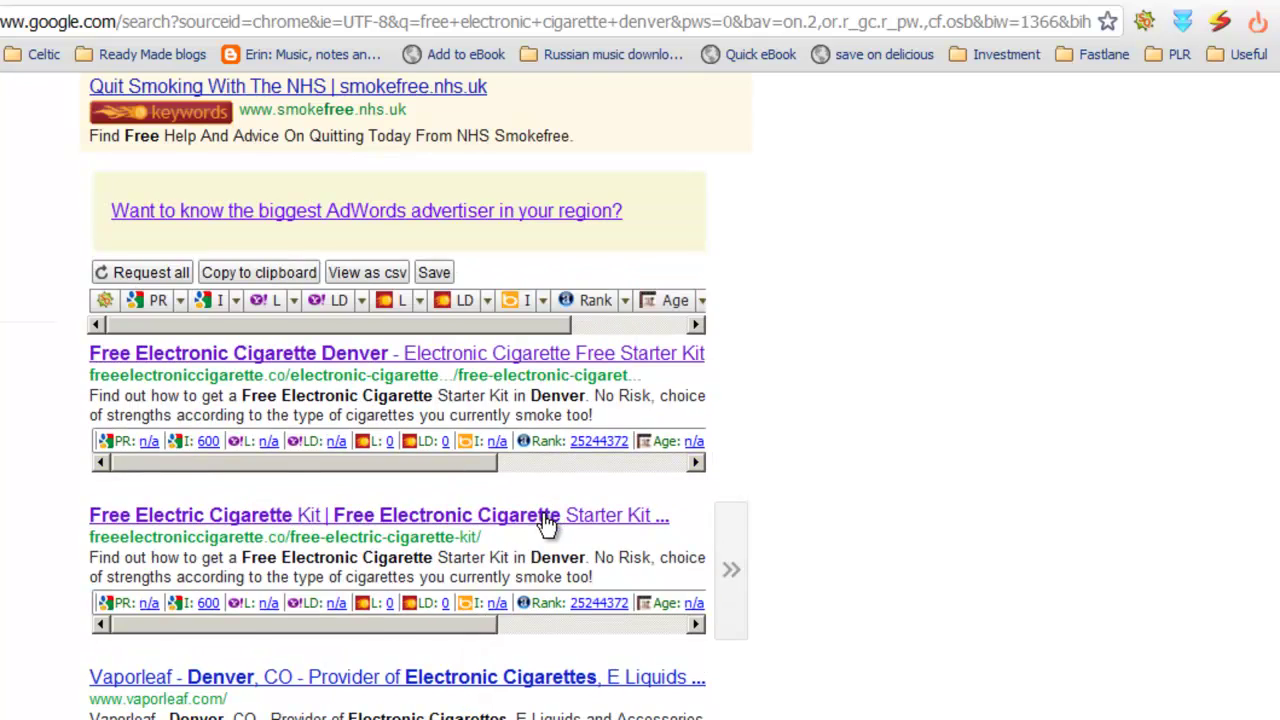
Return to the WordPress posts list and look through the published posts and their dates.
{"action": "scroll", "coordinate": [545, 518], "scroll_direction": "up", "scroll_amount": 2}
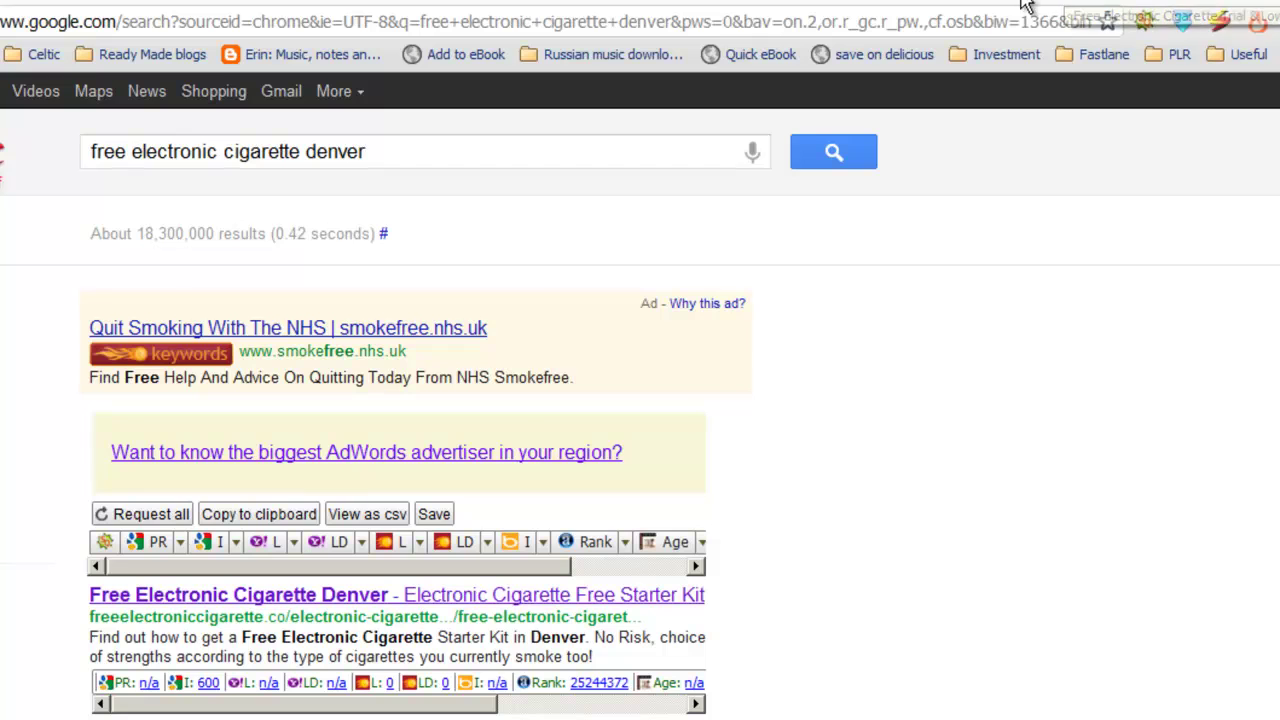
{"action": "left_click", "coordinate": [983, 6]}
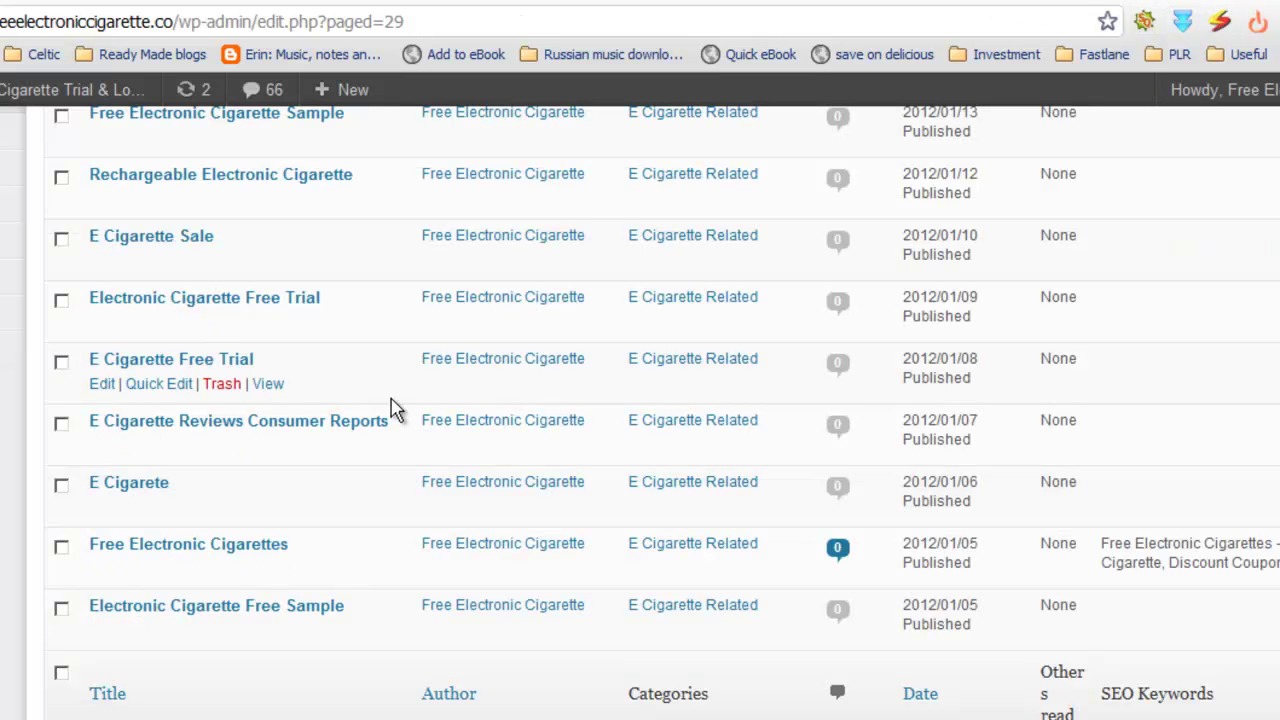
{"action": "scroll", "coordinate": [395, 410], "scroll_direction": "down", "scroll_amount": 2}
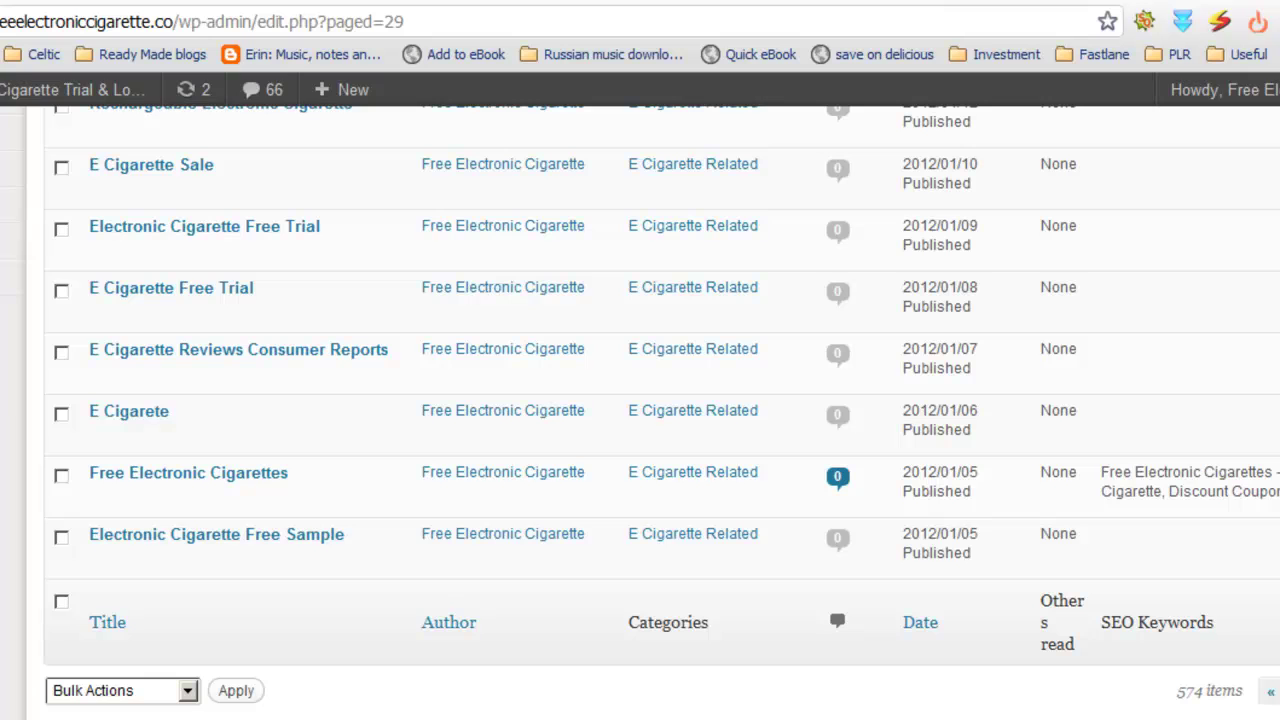
{"action": "scroll", "coordinate": [640, 410], "scroll_direction": "up", "scroll_amount": 4}
{"action": "scroll", "coordinate": [985, 286], "scroll_direction": "up", "scroll_amount": 1}
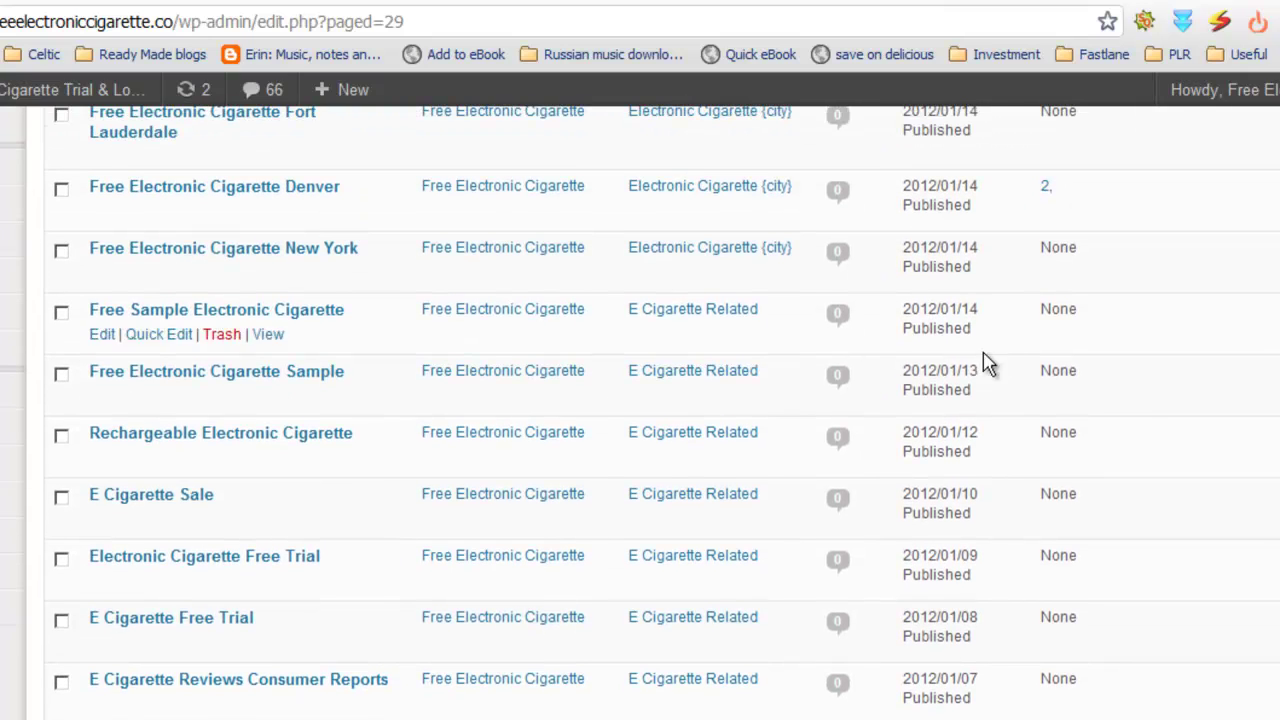
Open the list of installed WordPress plugins and locate the SEO Ultimate plugin with its active modules.
{"action": "mouse_move", "coordinate": [5, 350]}
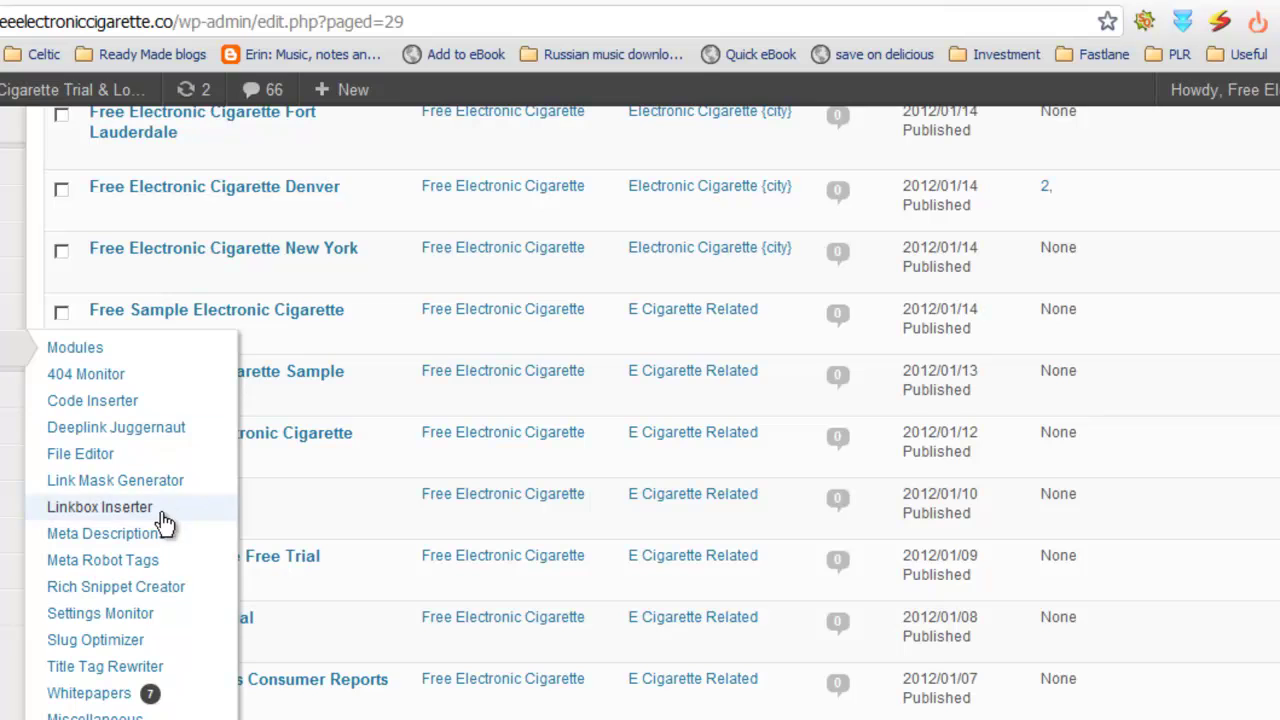
{"action": "scroll", "coordinate": [9, 357], "scroll_direction": "up", "scroll_amount": 3}
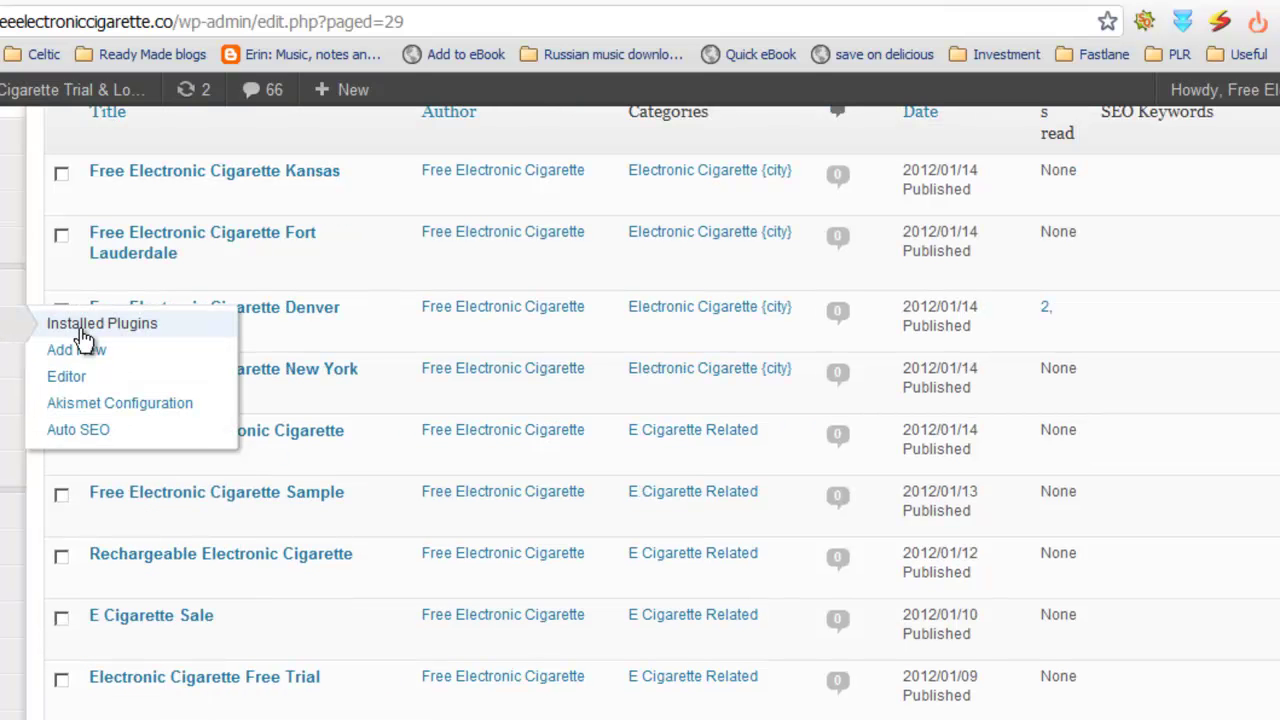
{"action": "left_click", "coordinate": [80, 327]}
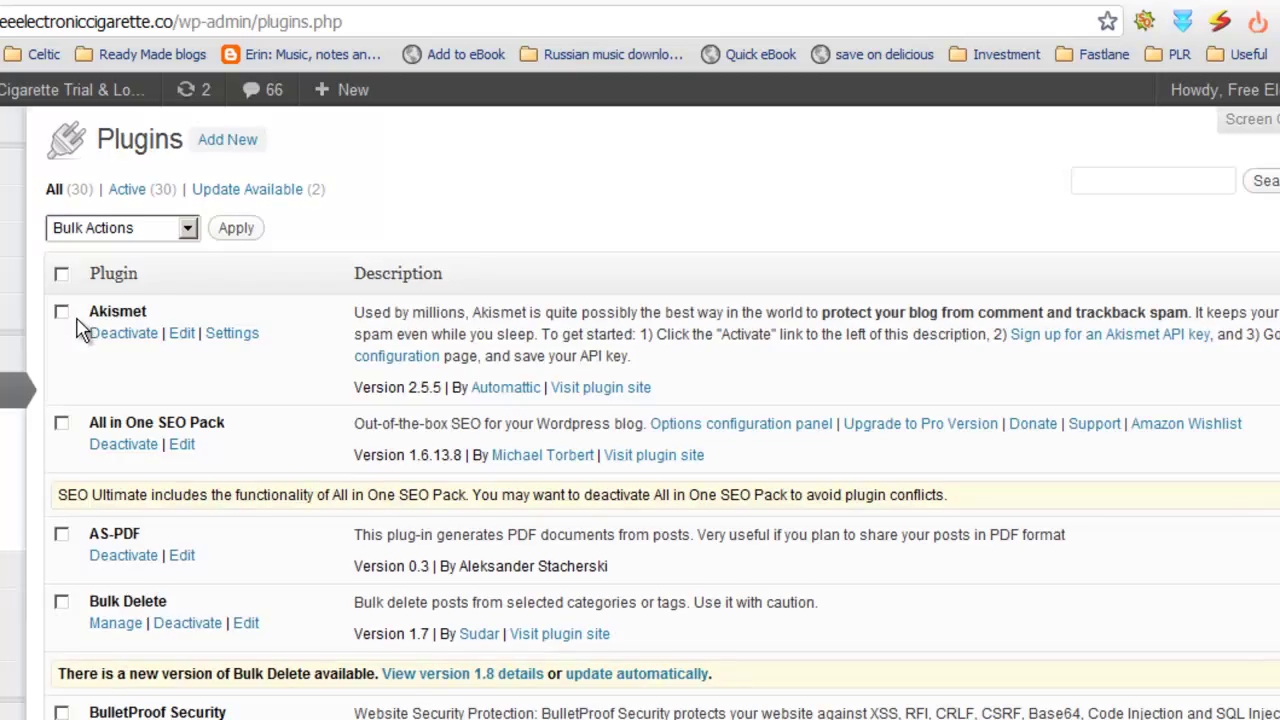
{"action": "scroll", "coordinate": [277, 530], "scroll_direction": "down", "scroll_amount": 12}
{"action": "scroll", "coordinate": [268, 540], "scroll_direction": "down", "scroll_amount": 6}
{"action": "scroll", "coordinate": [265, 540], "scroll_direction": "down", "scroll_amount": 2}
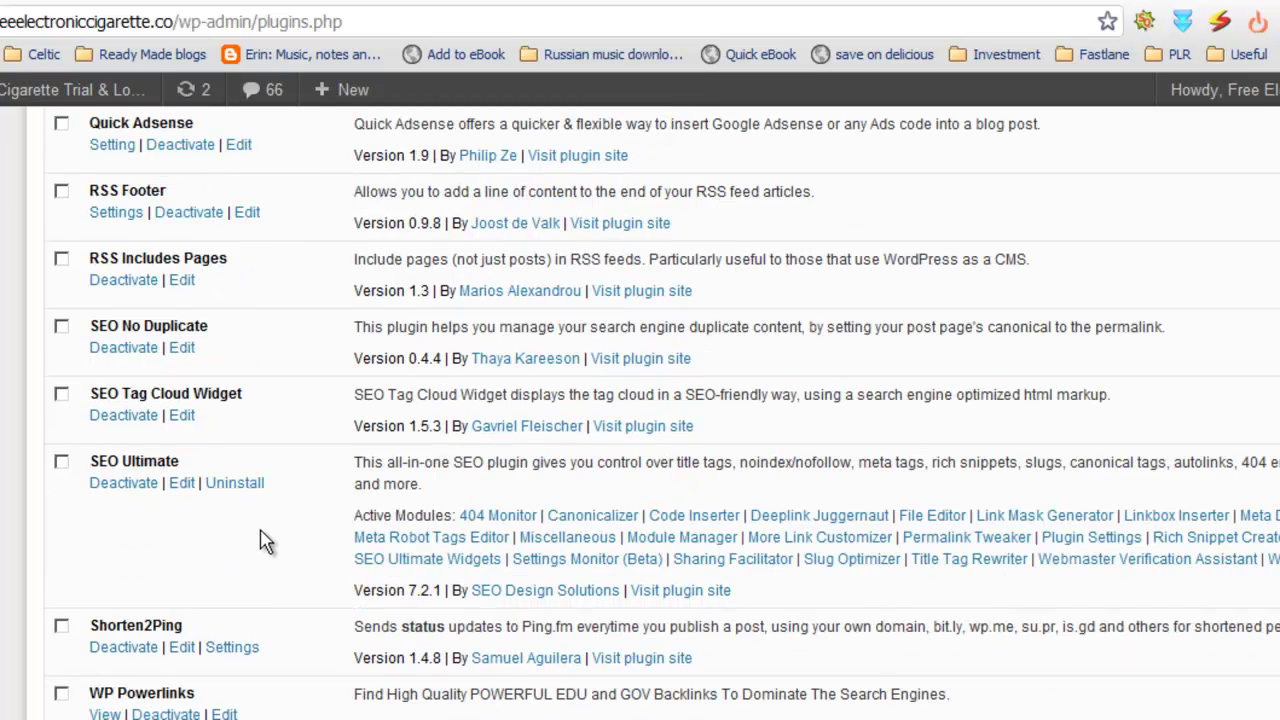
{"action": "scroll", "coordinate": [365, 565], "scroll_direction": "down", "scroll_amount": 4}
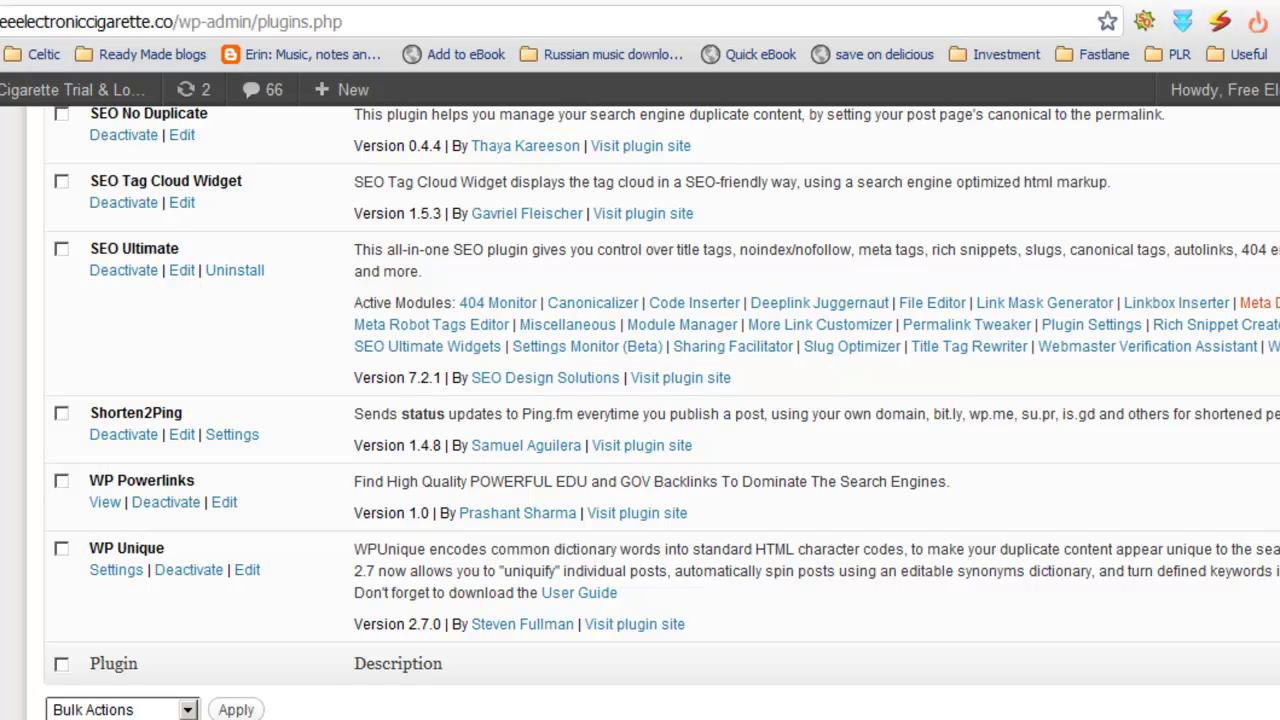
Open SEO Ultimate's Meta Description, Meta Robot Tags, Plugin Settings and Title Tag Rewriter modules in separate tabs, and show the blog homepage meta description.
{"action": "right_click", "coordinate": [1268, 303]}
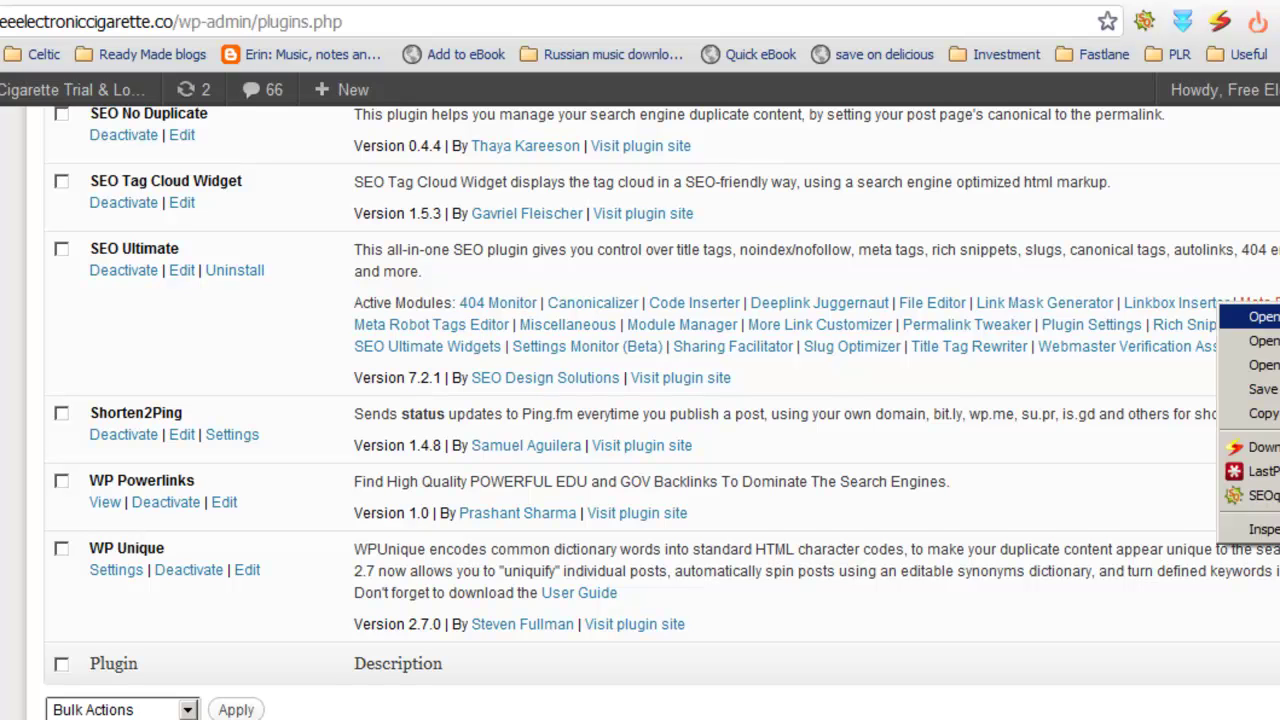
{"action": "left_click", "coordinate": [1268, 317]}
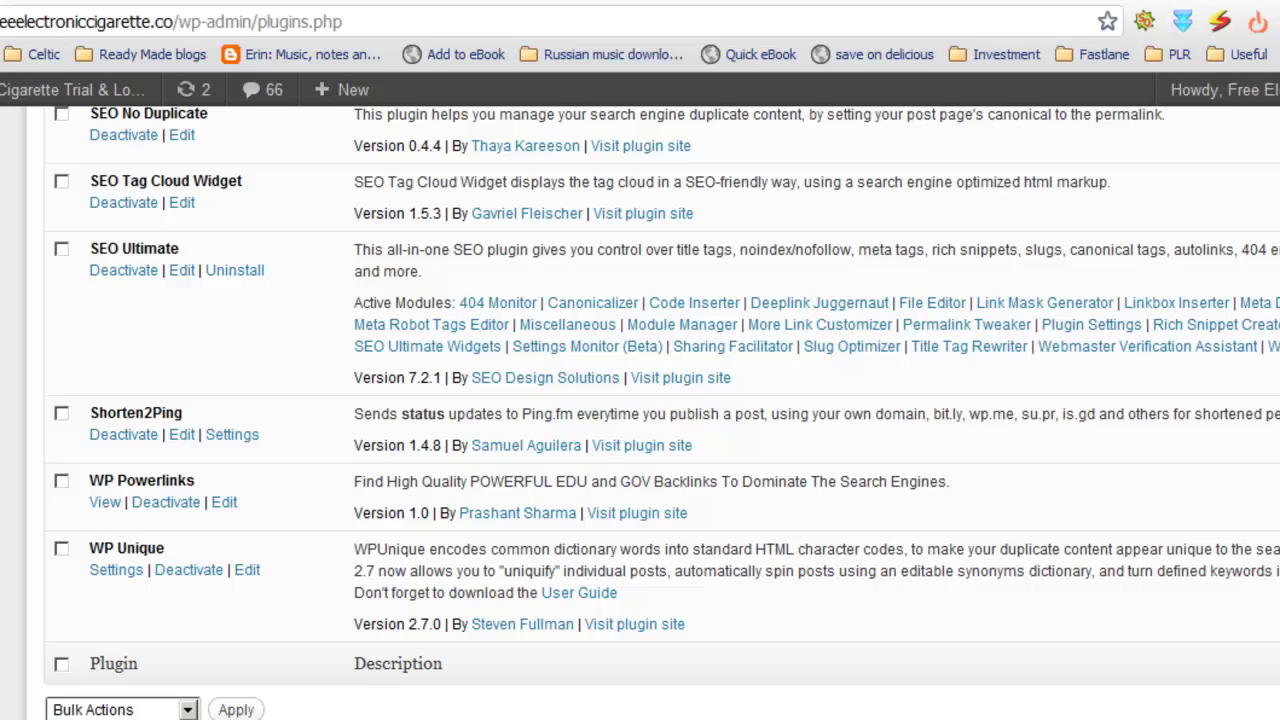
{"action": "right_click", "coordinate": [468, 325]}
{"action": "left_click", "coordinate": [511, 350]}
{"action": "right_click", "coordinate": [1092, 326]}
{"action": "left_click", "coordinate": [1127, 343]}
{"action": "right_click", "coordinate": [927, 348]}
{"action": "left_click", "coordinate": [962, 366]}
{"action": "left_click", "coordinate": [822, 5]}
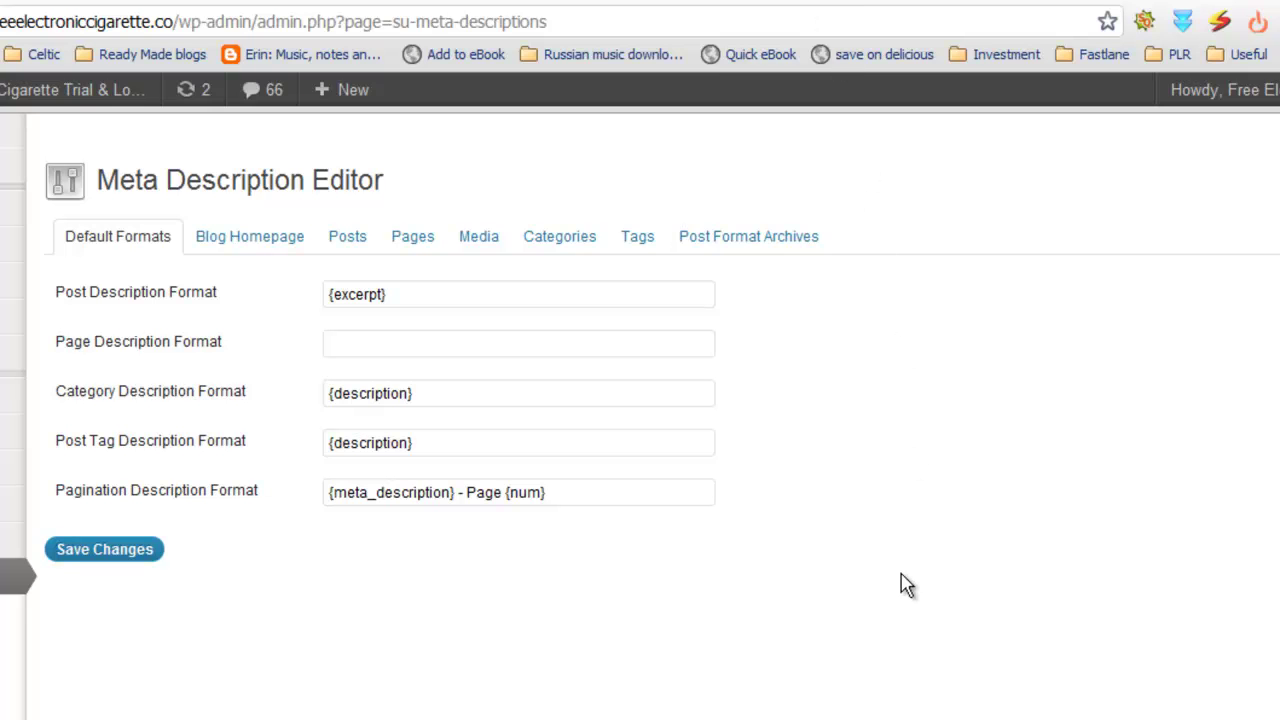
{"action": "left_click", "coordinate": [240, 242]}
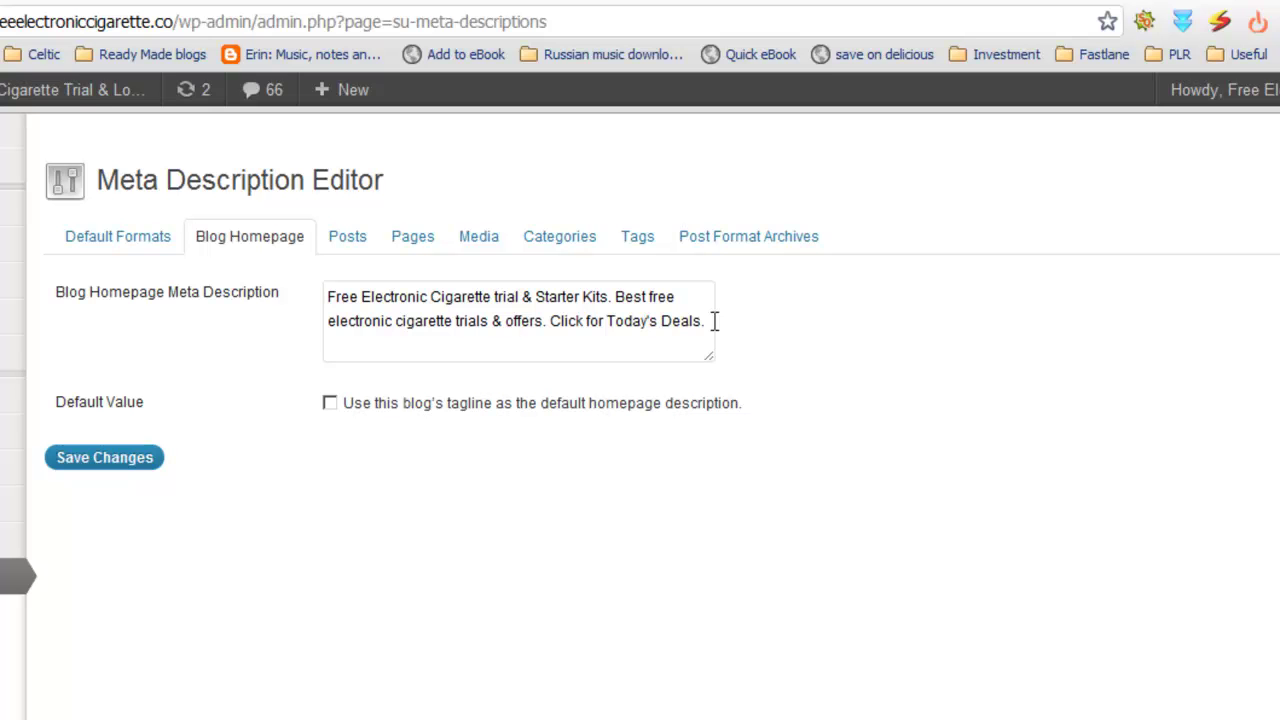
Return to the google.com results and search for "free electronic cigarette" instead.
{"action": "left_click", "coordinate": [1170, 4]}
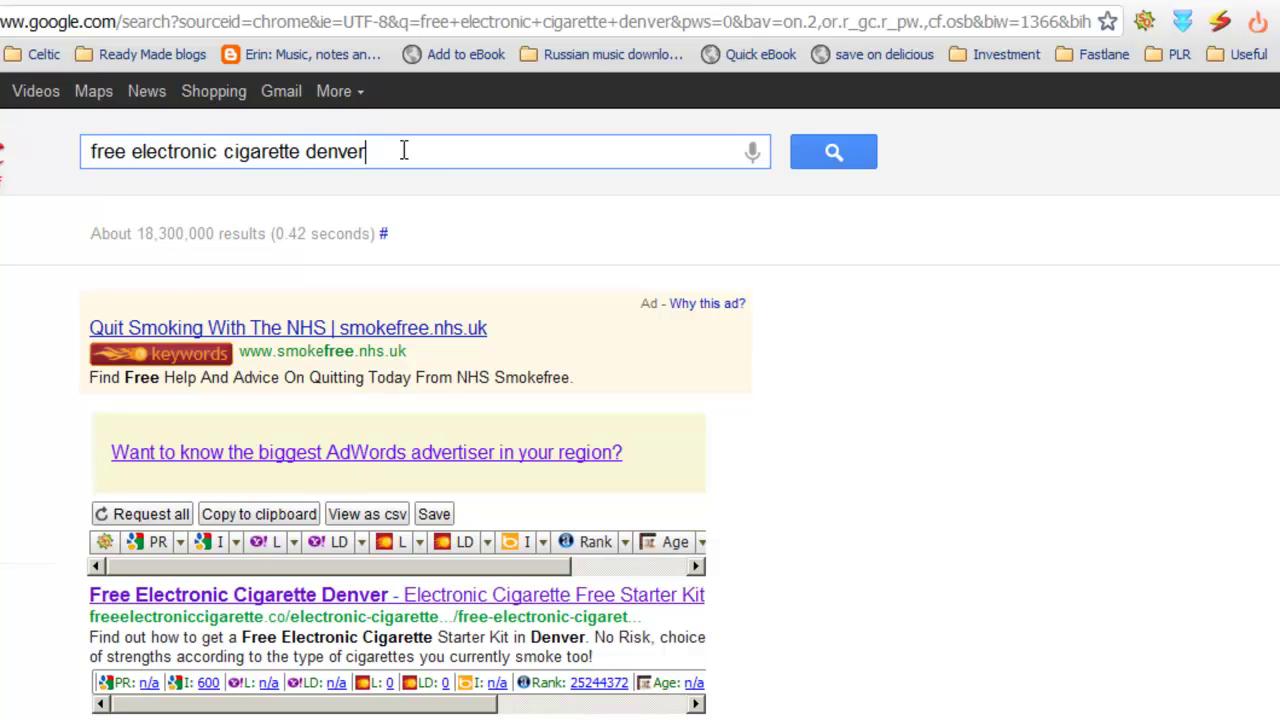
{"action": "key", "text": "BackSpace"}
{"action": "key", "text": "BackSpace"}
{"action": "key", "text": "BackSpace"}
{"action": "key", "text": "BackSpace"}
{"action": "key", "text": "BackSpace"}
{"action": "key", "text": "BackSpace"}
{"action": "key", "text": "BackSpace"}
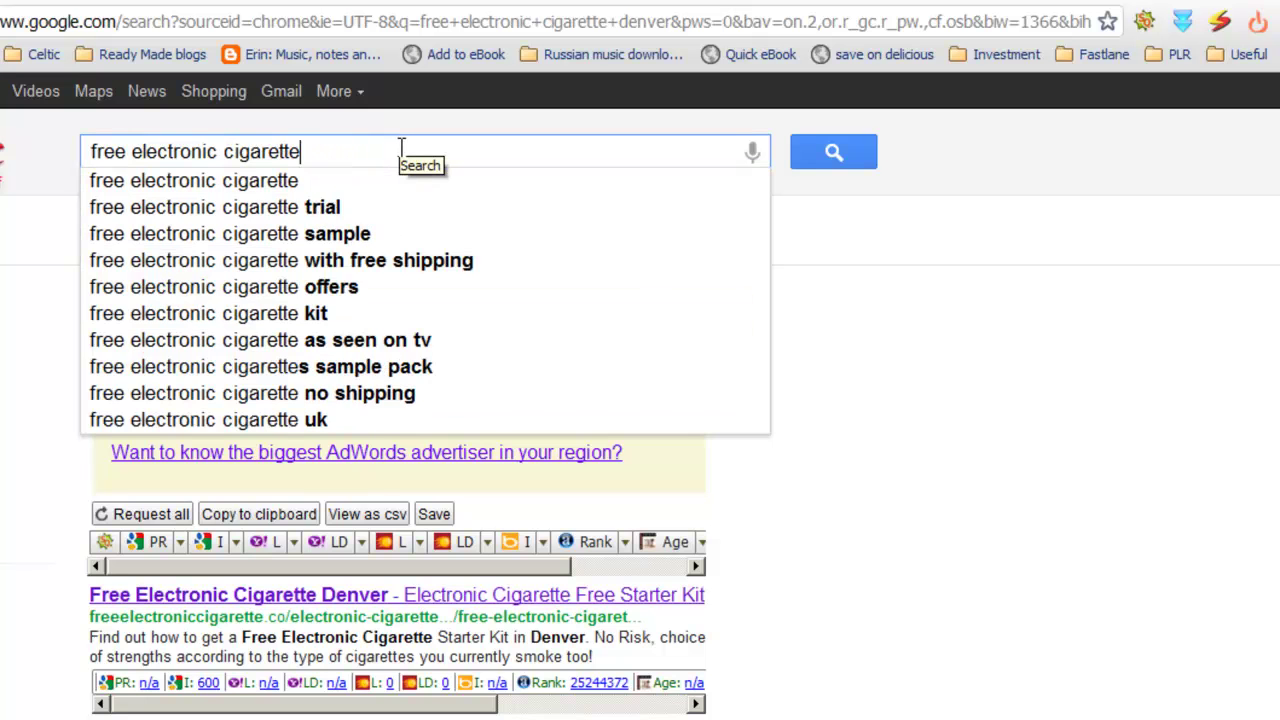
{"action": "key", "text": "Return"}
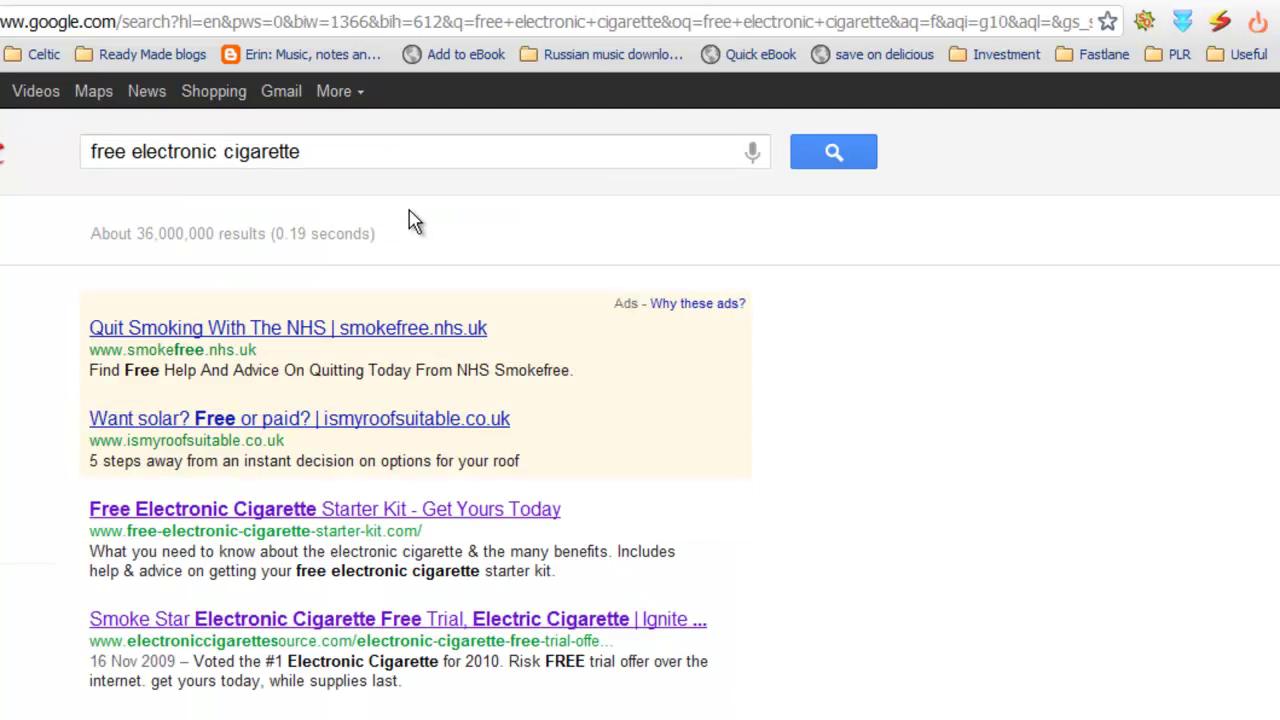
Look through the first two result pages for the freeelectroniccigarette.co listing and highlight its description text.
{"action": "scroll", "coordinate": [415, 222], "scroll_direction": "down", "scroll_amount": 6}
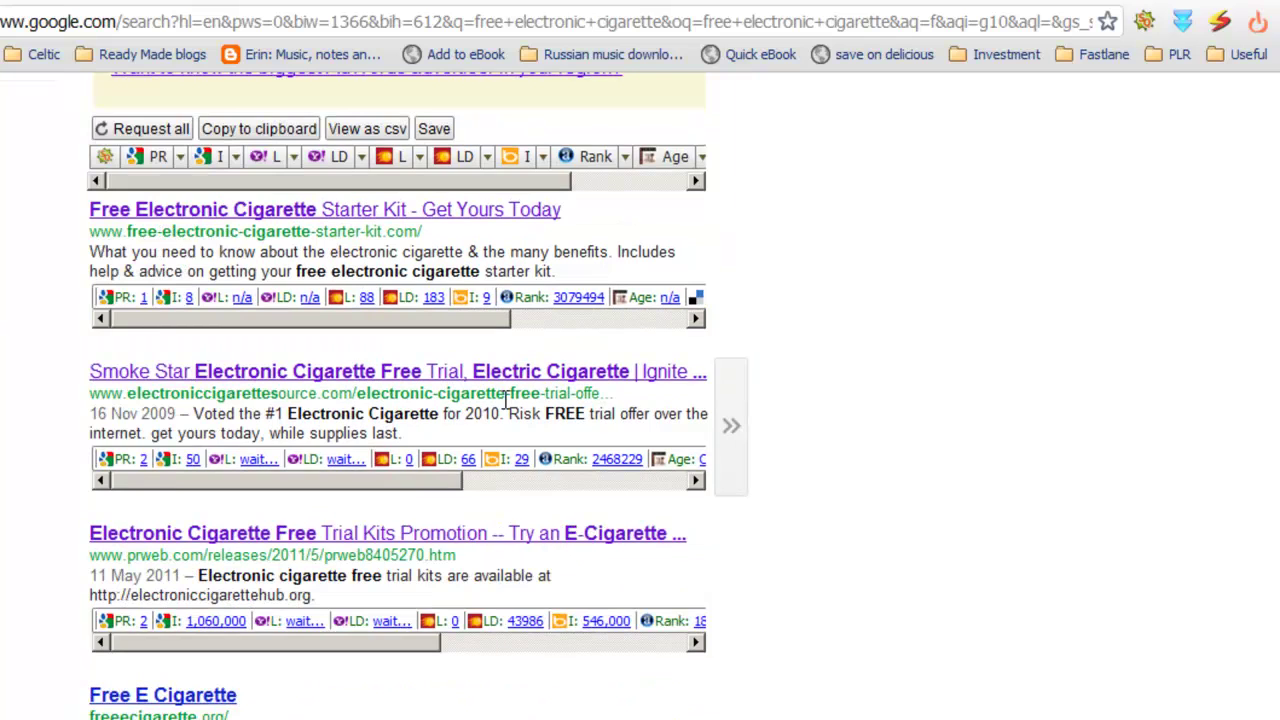
{"action": "scroll", "coordinate": [505, 400], "scroll_direction": "down", "scroll_amount": 15}
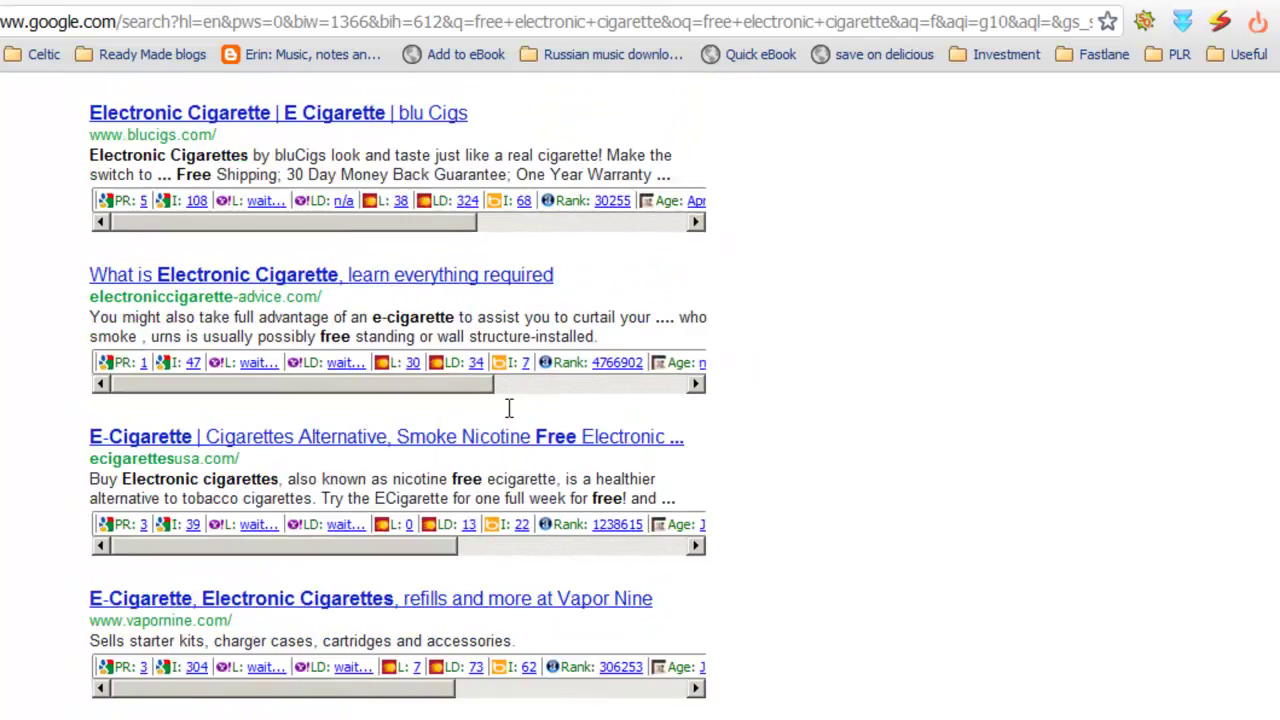
{"action": "scroll", "coordinate": [506, 430], "scroll_direction": "down", "scroll_amount": 1}
{"action": "left_click", "coordinate": [569, 655]}
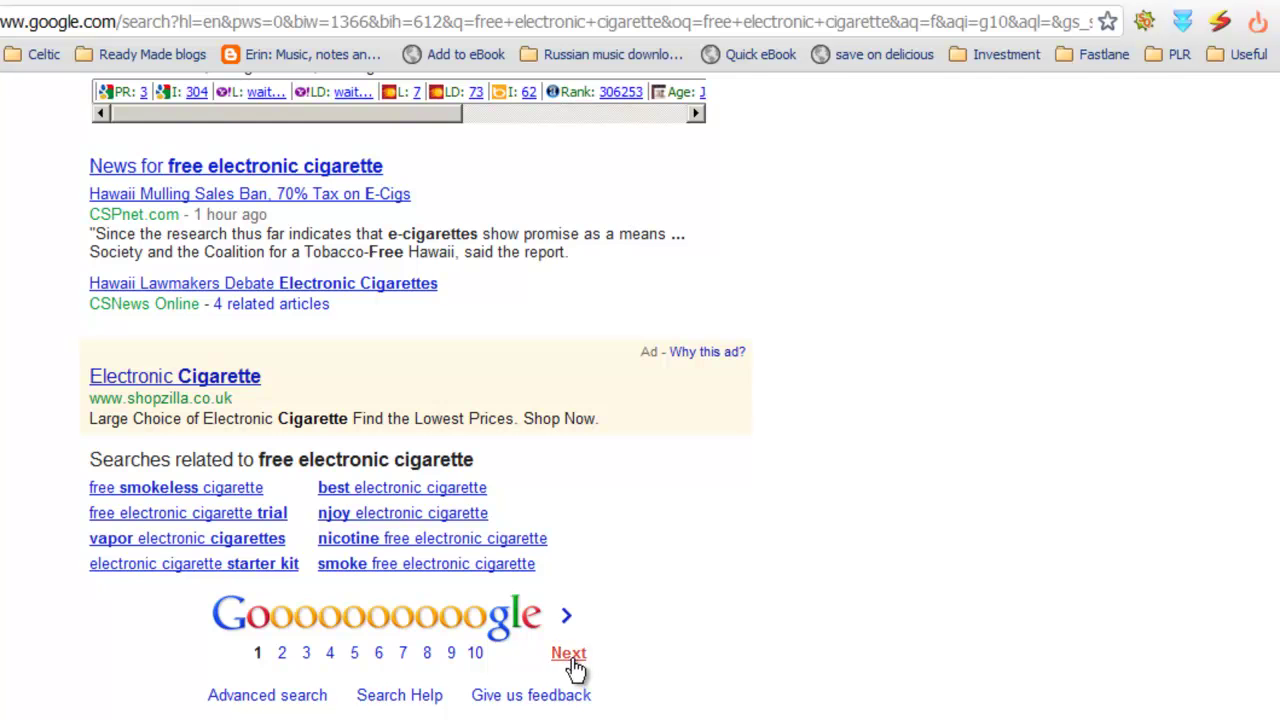
{"action": "scroll", "coordinate": [594, 480], "scroll_direction": "down", "scroll_amount": 1}
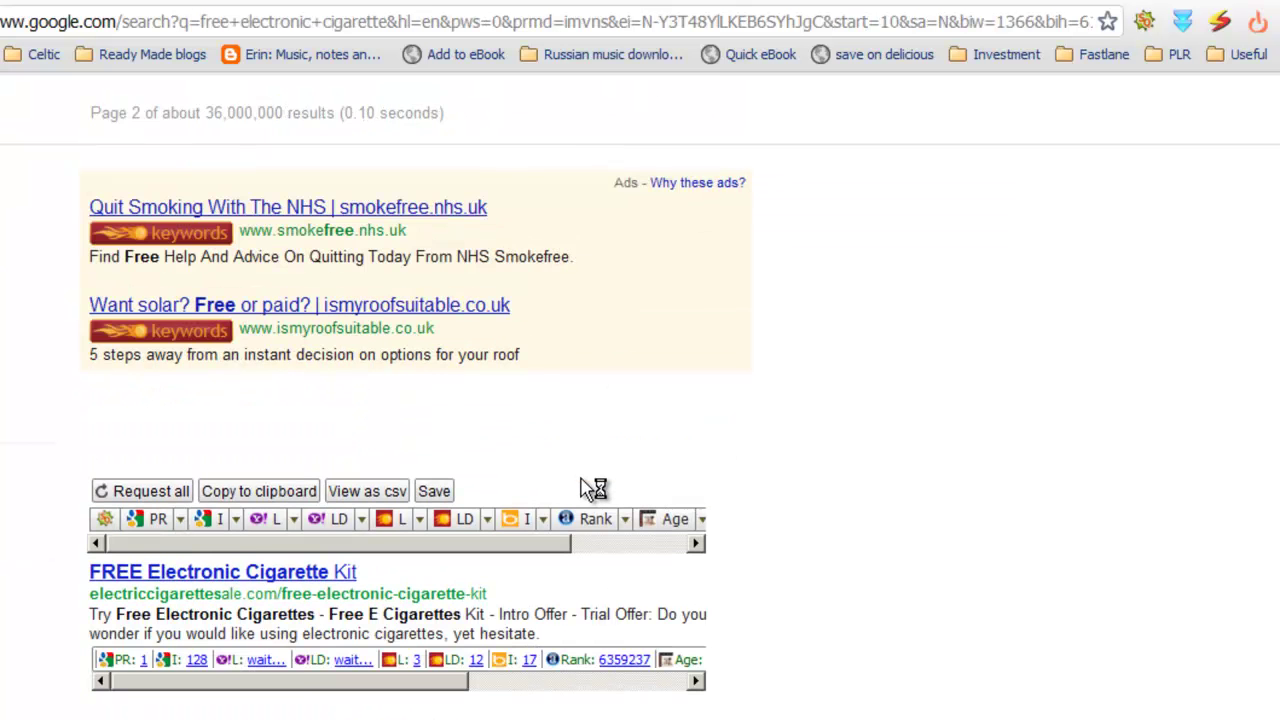
{"action": "scroll", "coordinate": [590, 495], "scroll_direction": "down", "scroll_amount": 5}
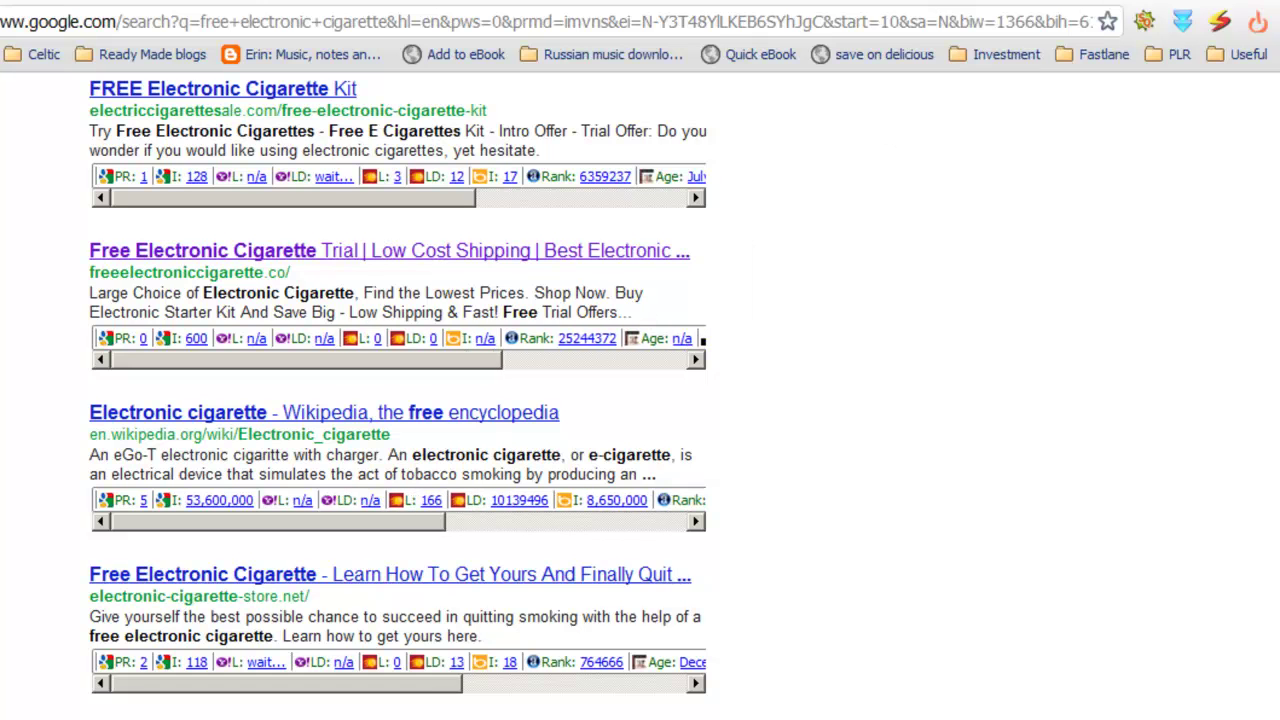
{"action": "mouse_move", "coordinate": [120, 290]}
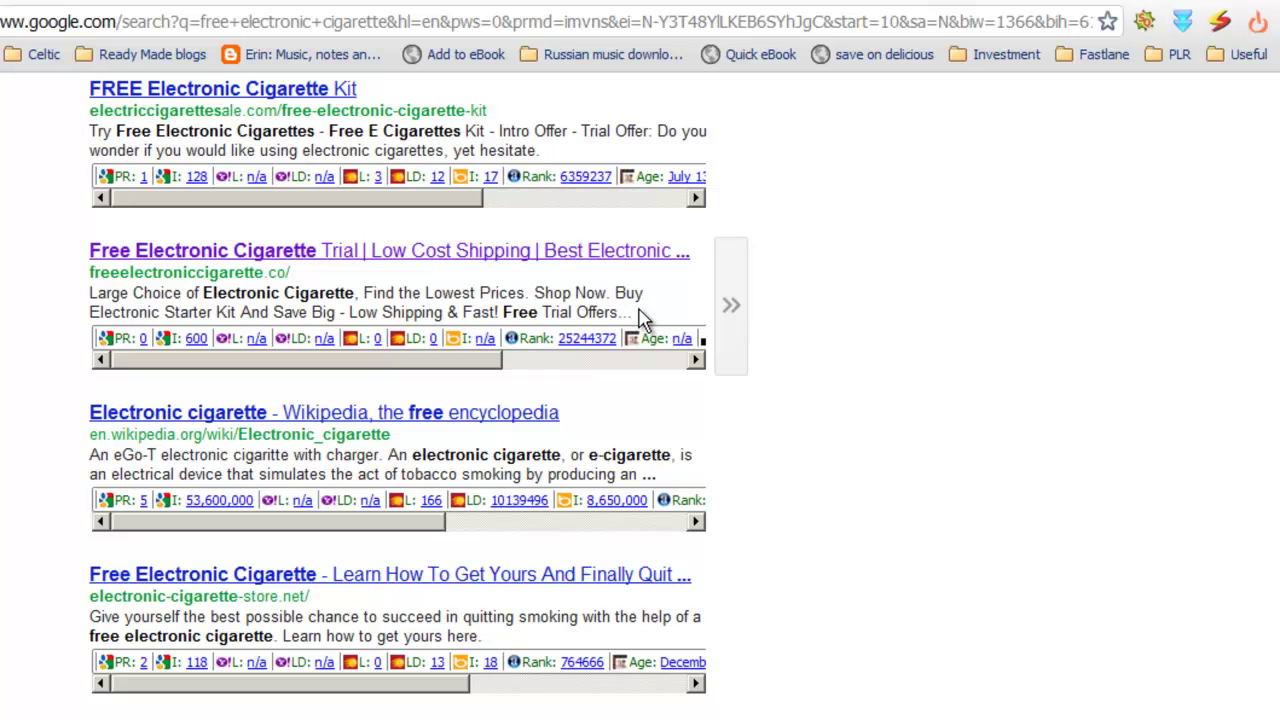
{"action": "left_click_drag", "start_coordinate": [640, 313], "coordinate": [91, 300]}
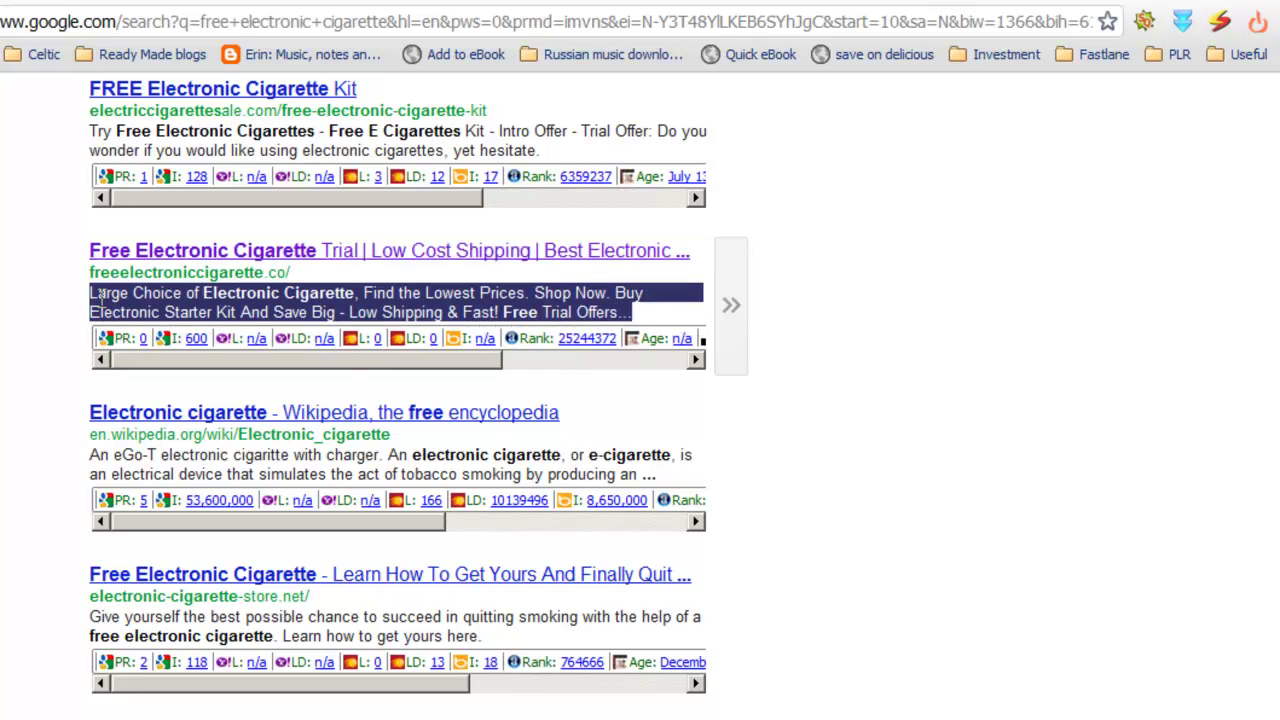
Examine the site's position on the second results page against the search term and total result count.
{"action": "scroll", "coordinate": [400, 400], "scroll_direction": "up", "scroll_amount": 6}
{"action": "scroll", "coordinate": [400, 400], "scroll_direction": "down", "scroll_amount": 2}
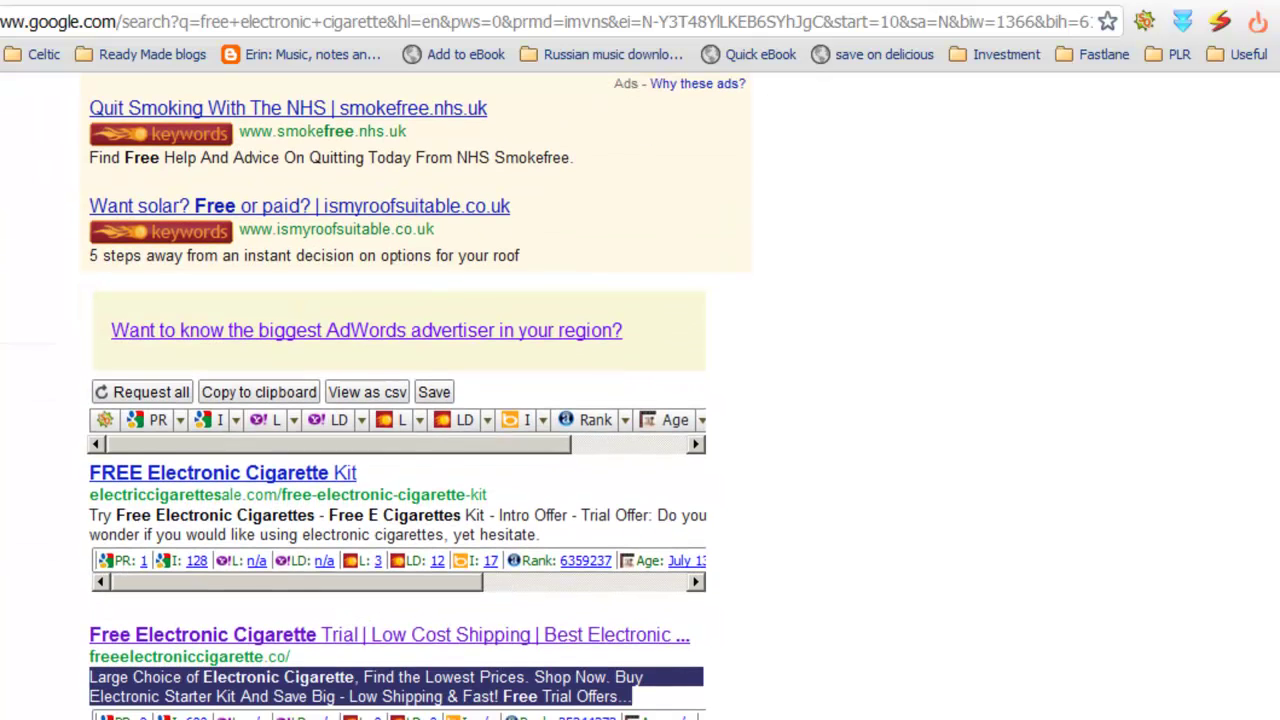
{"action": "scroll", "coordinate": [729, 389], "scroll_direction": "up", "scroll_amount": 1}
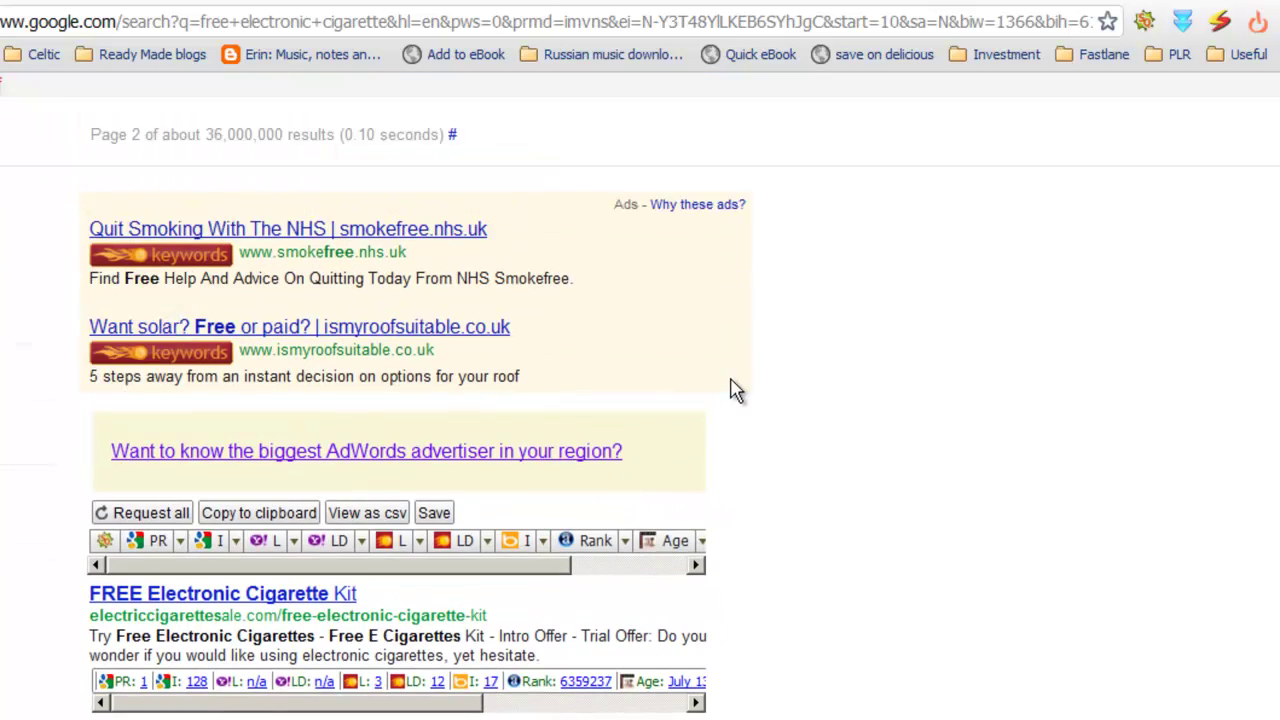
{"action": "scroll", "coordinate": [362, 365], "scroll_direction": "down", "scroll_amount": 2}
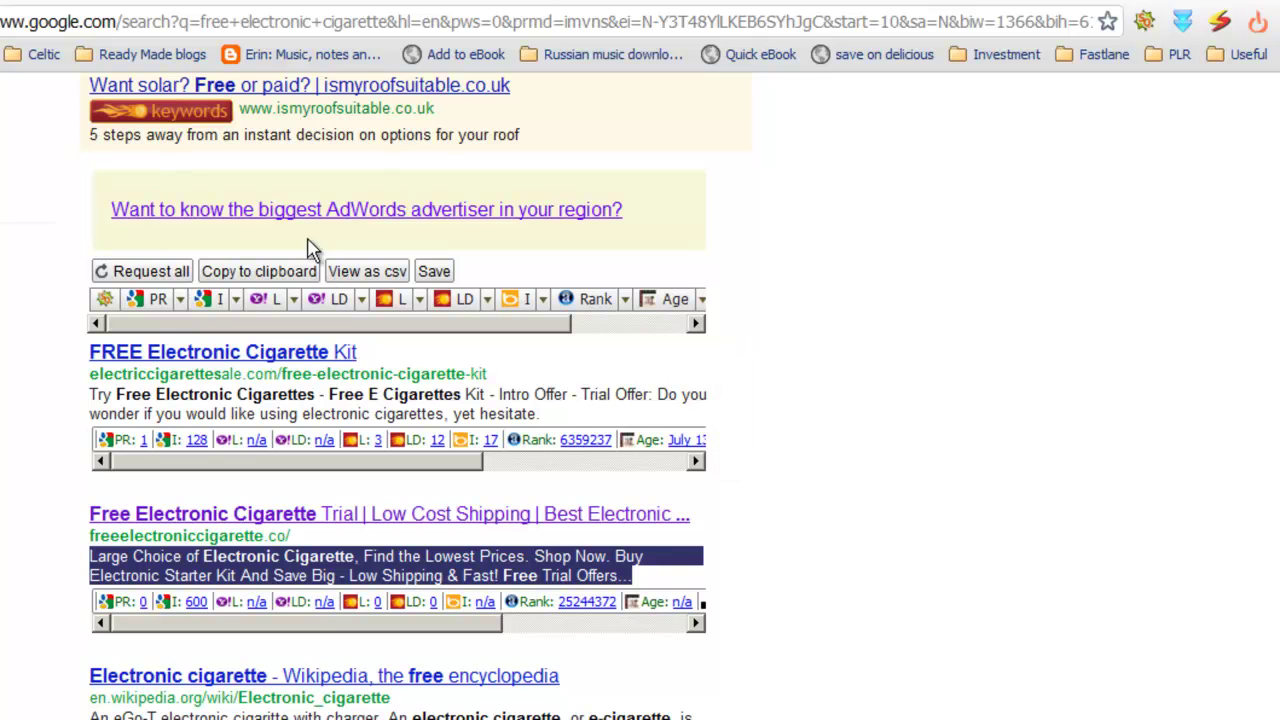
{"action": "scroll", "coordinate": [282, 171], "scroll_direction": "up", "scroll_amount": 3}
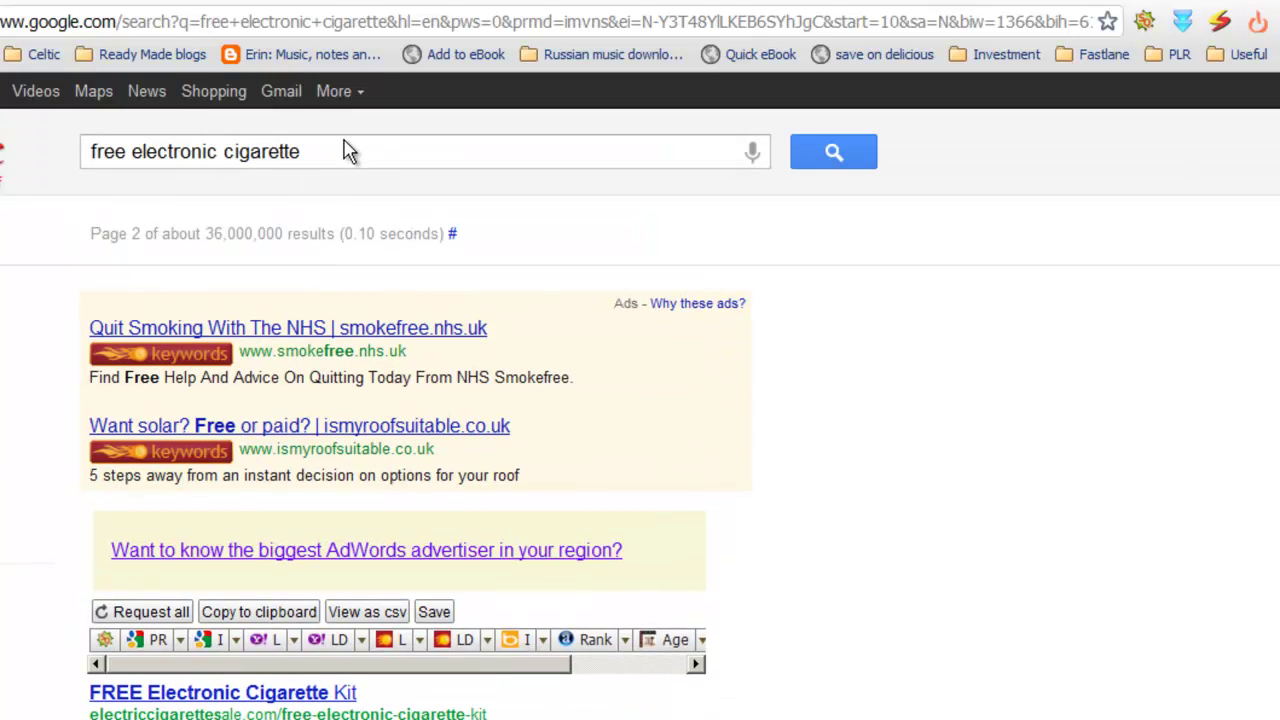
{"action": "scroll", "coordinate": [355, 342], "scroll_direction": "down", "scroll_amount": 2}
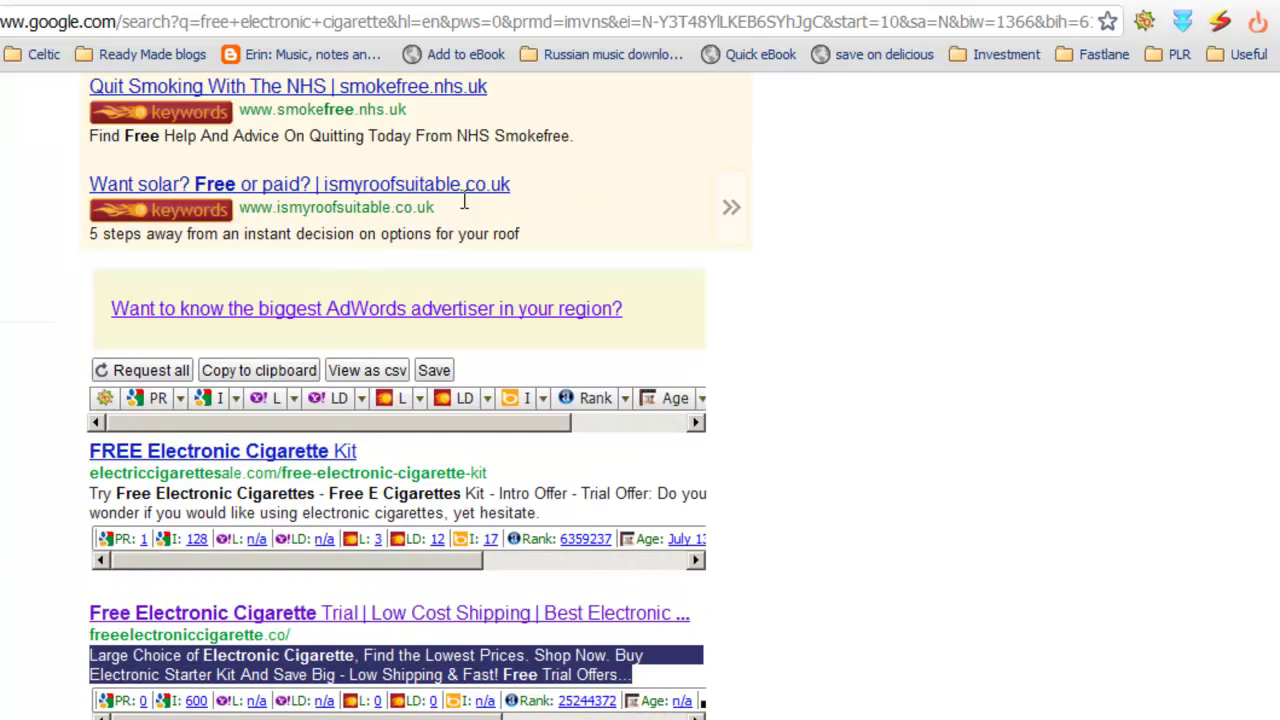
{"action": "scroll", "coordinate": [304, 392], "scroll_direction": "down", "scroll_amount": 2}
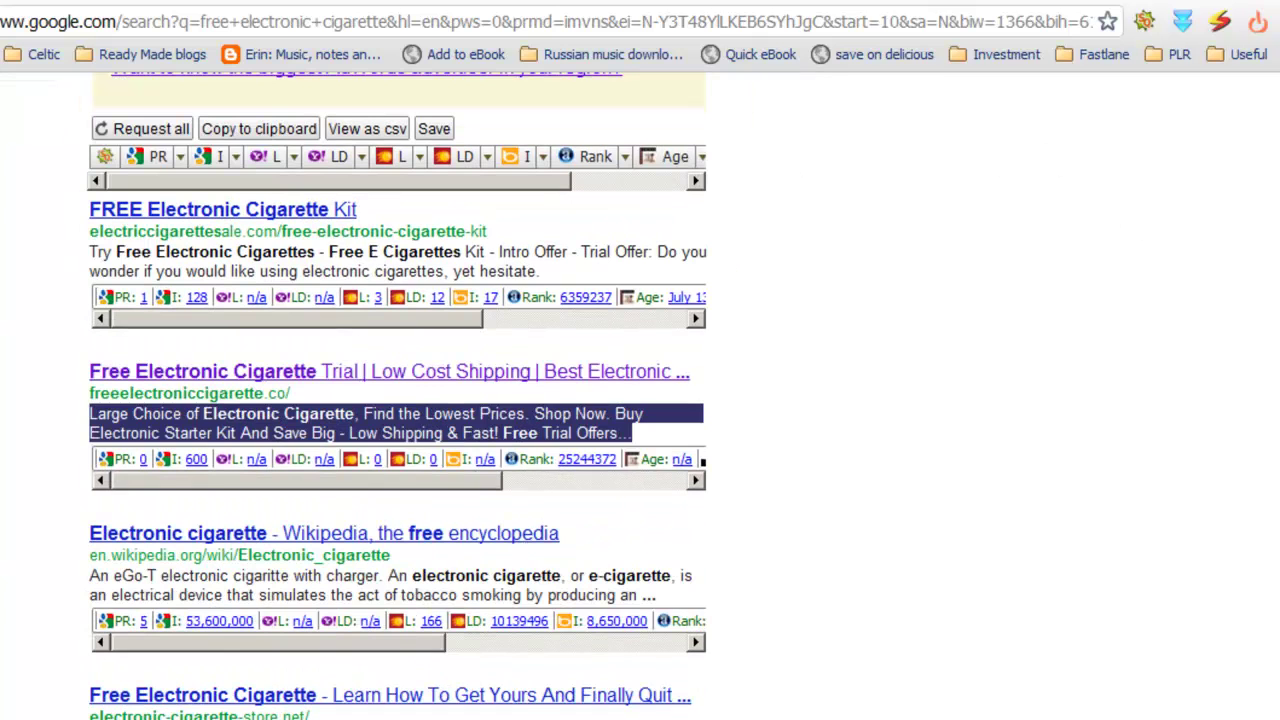
{"action": "left_click", "coordinate": [663, 440]}
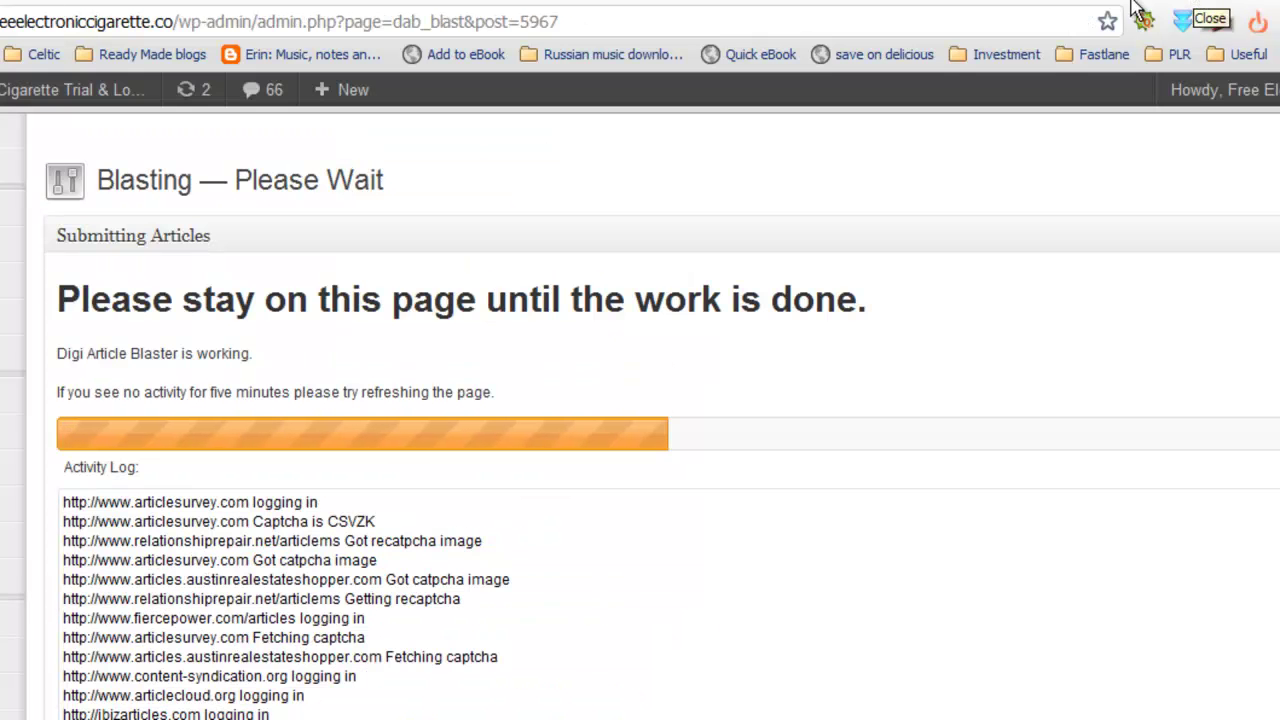
Review the default title formats in SEO Ultimate's Title Tag Rewriter.
{"action": "left_click", "coordinate": [1080, 2]}
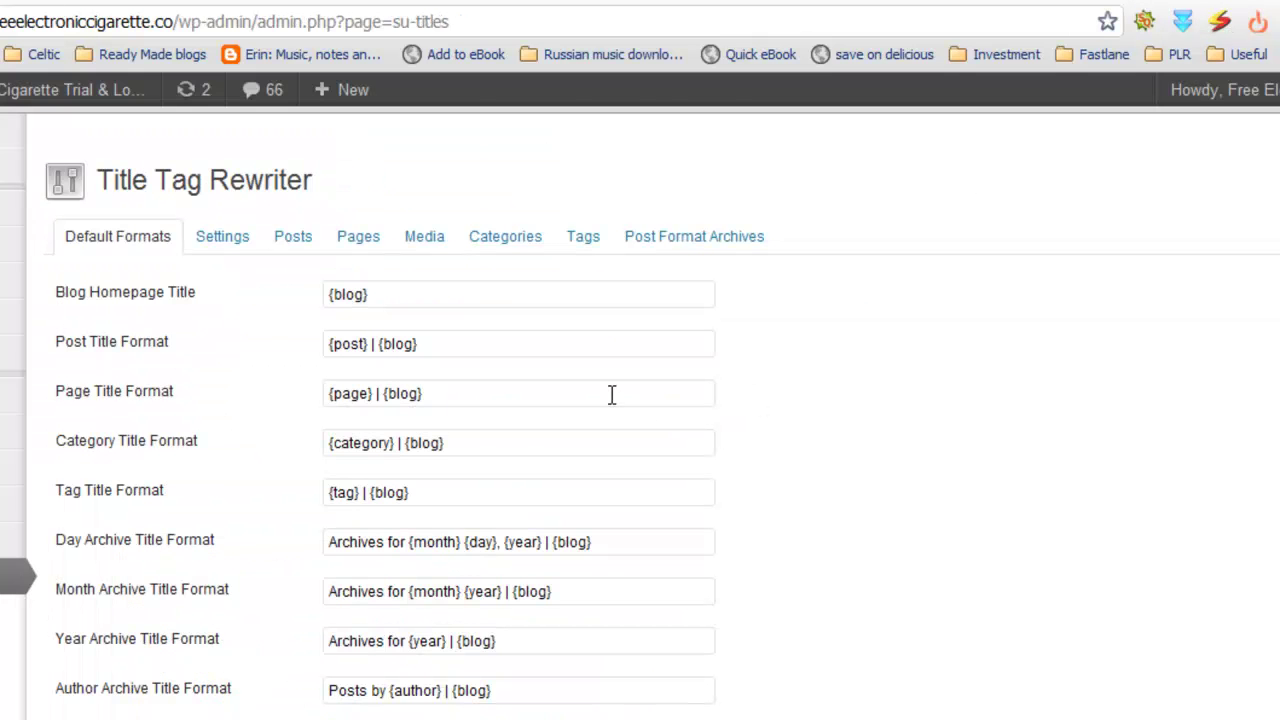
{"action": "scroll", "coordinate": [612, 395], "scroll_direction": "down", "scroll_amount": 1}
{"action": "scroll", "coordinate": [612, 395], "scroll_direction": "up", "scroll_amount": 1}
Show the individual posts in the Meta Description Editor and look through their meta description fields.
{"action": "left_click", "coordinate": [886, 3]}
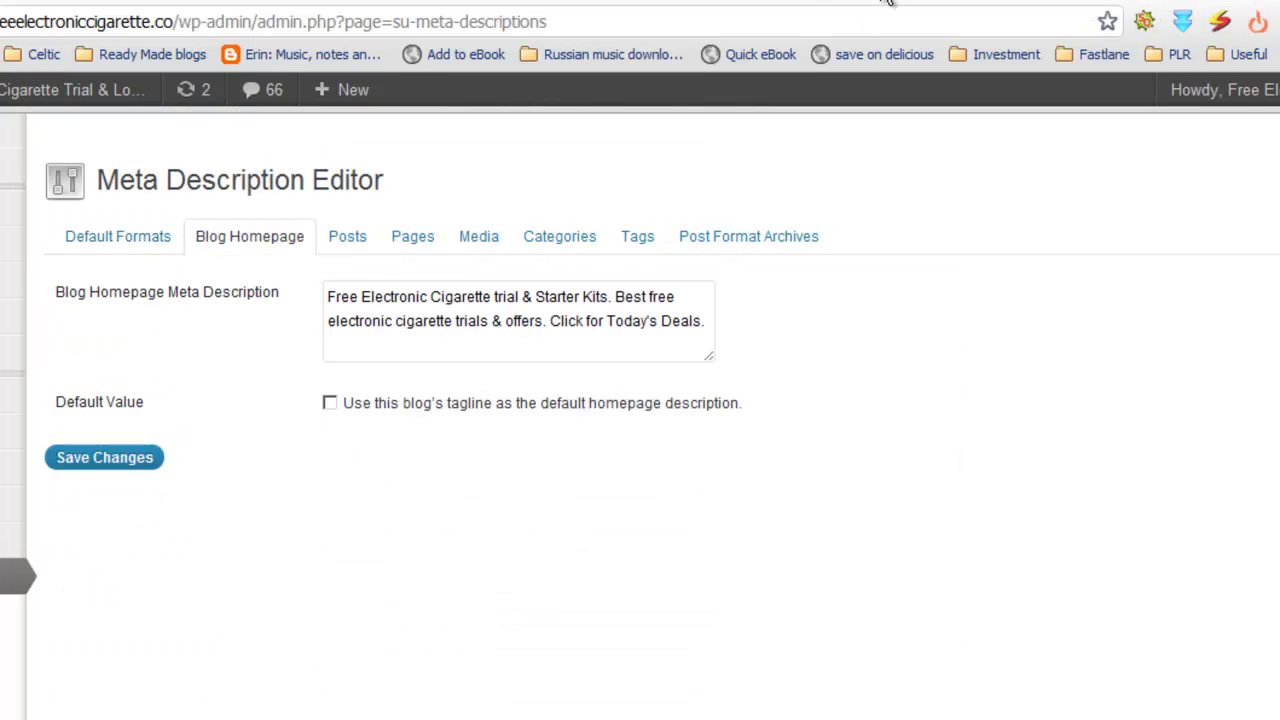
{"action": "left_click", "coordinate": [348, 238]}
{"action": "scroll", "coordinate": [515, 386], "scroll_direction": "down", "scroll_amount": 1}
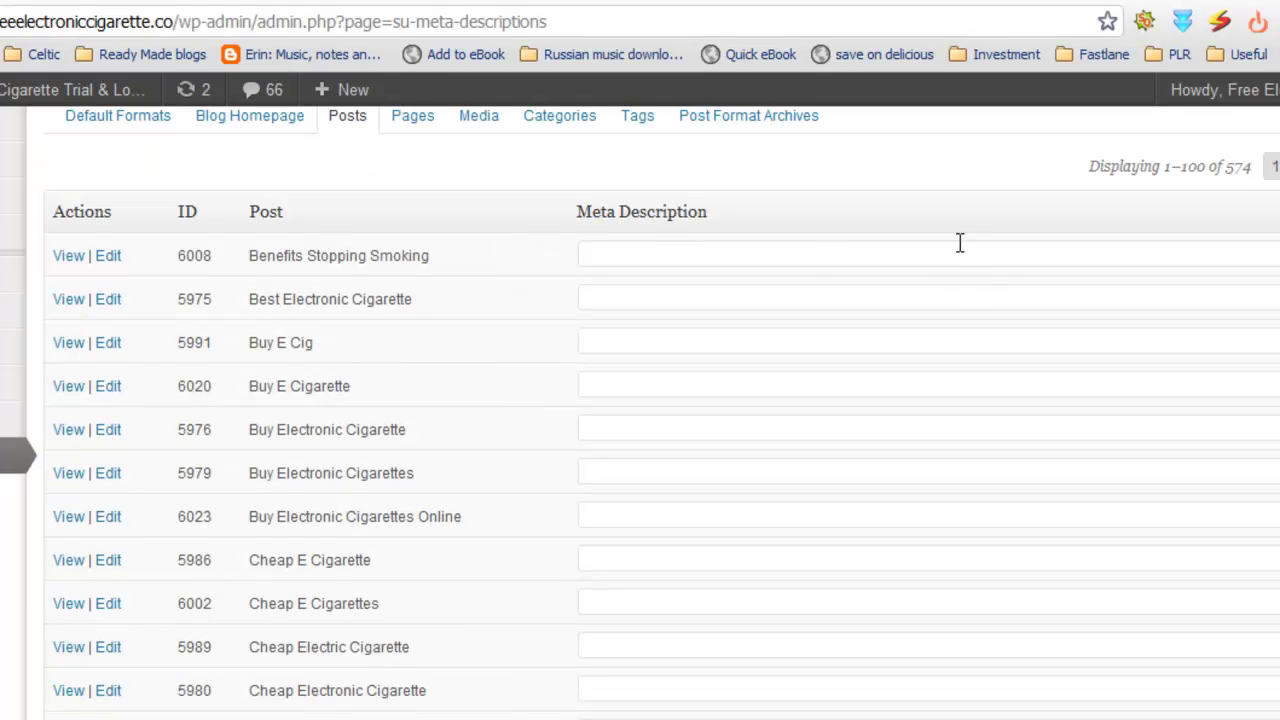
{"action": "scroll", "coordinate": [960, 243], "scroll_direction": "down", "scroll_amount": 7}
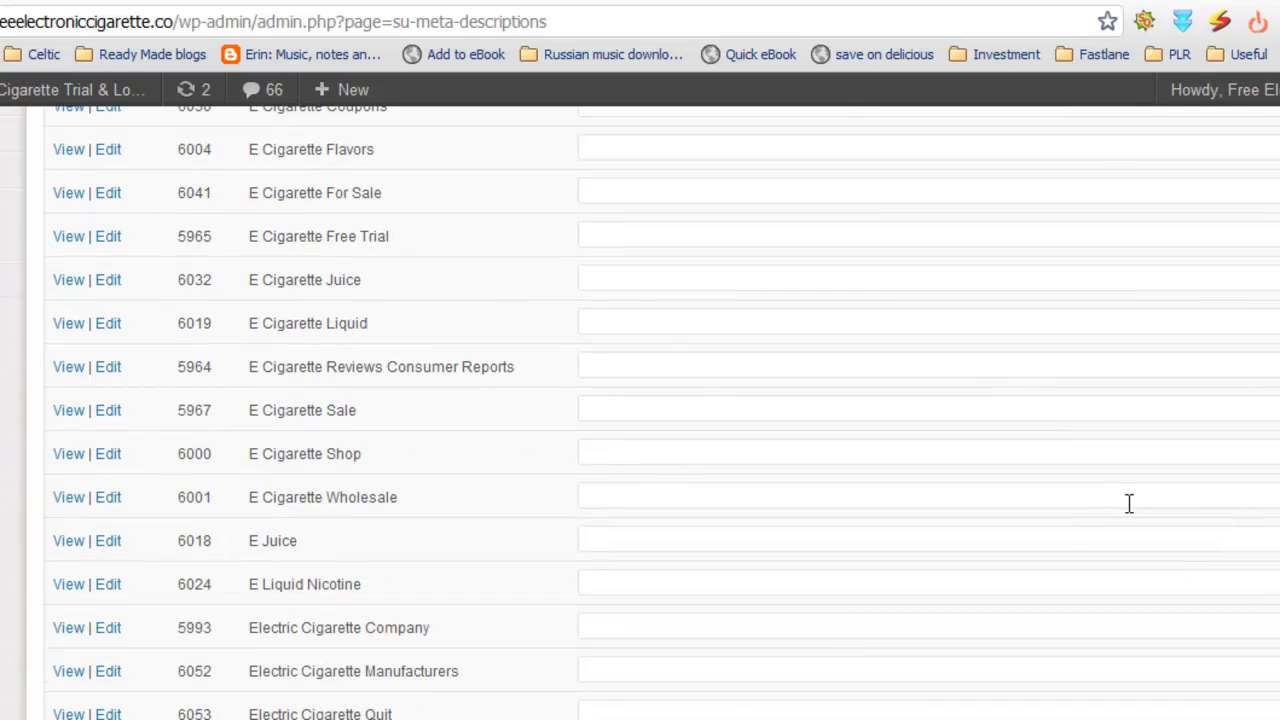
{"action": "scroll", "coordinate": [860, 450], "scroll_direction": "down", "scroll_amount": 20}
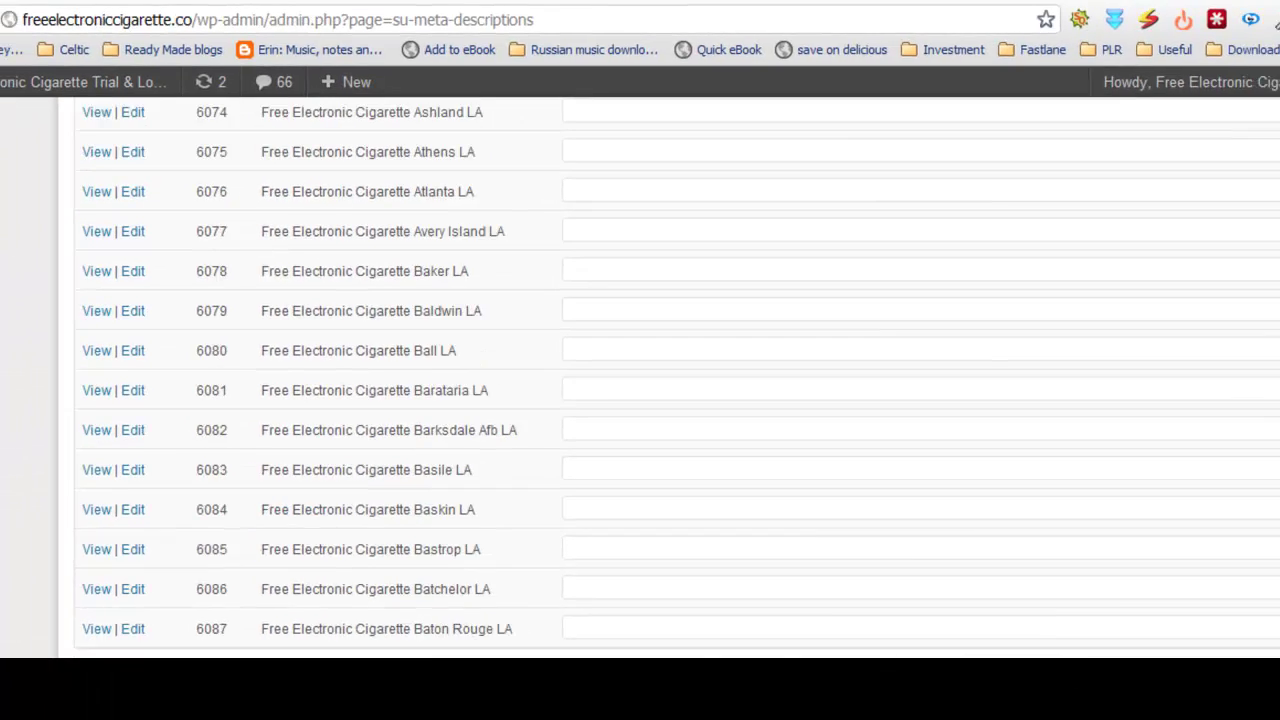
Copy the Baton Rouge LA post's title into its meta description and add a comma after it.
{"action": "left_click_drag", "start_coordinate": [510, 431], "coordinate": [274, 423]}
{"action": "right_click", "coordinate": [282, 430]}
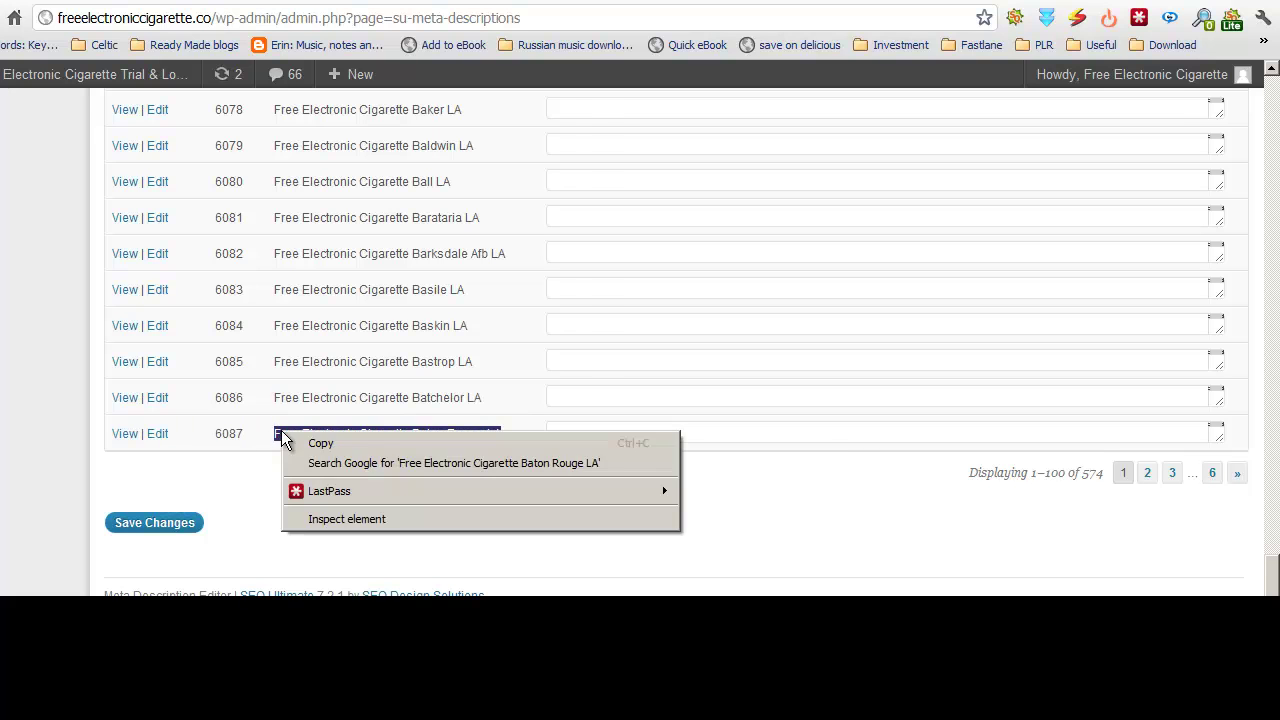
{"action": "left_click", "coordinate": [310, 443]}
{"action": "left_click", "coordinate": [592, 430]}
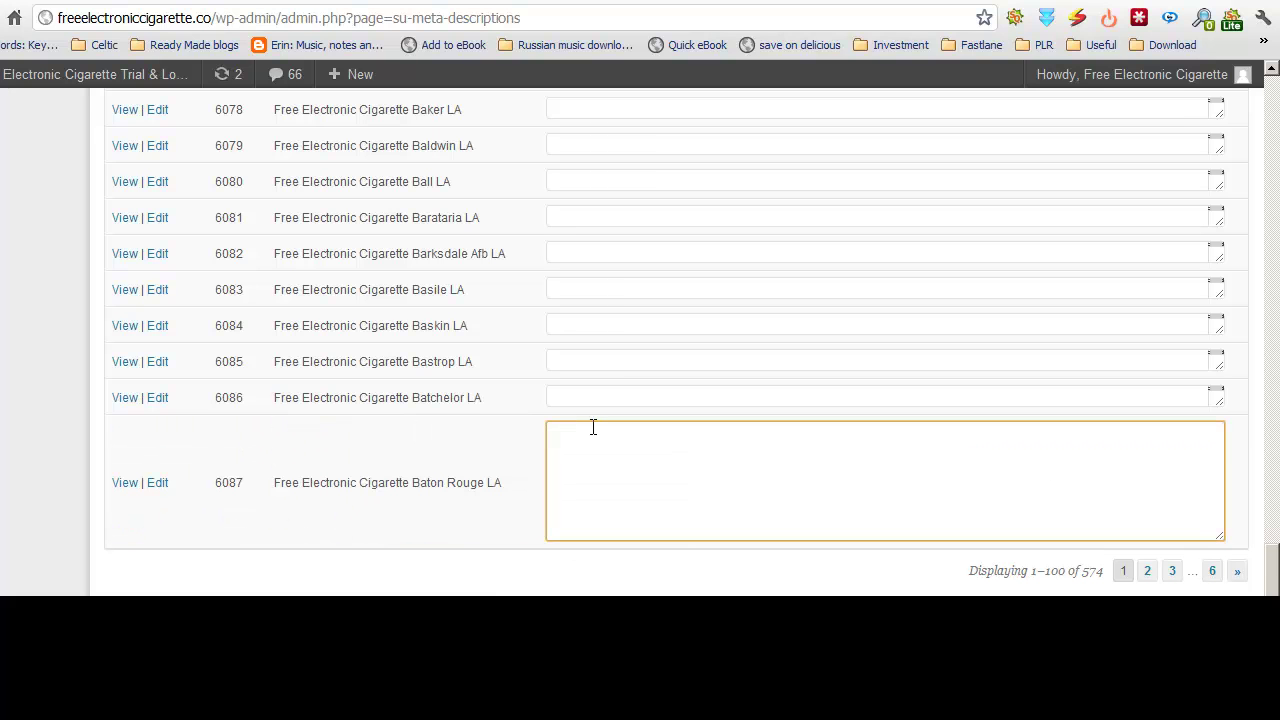
{"action": "key", "text": "ctrl+v"}
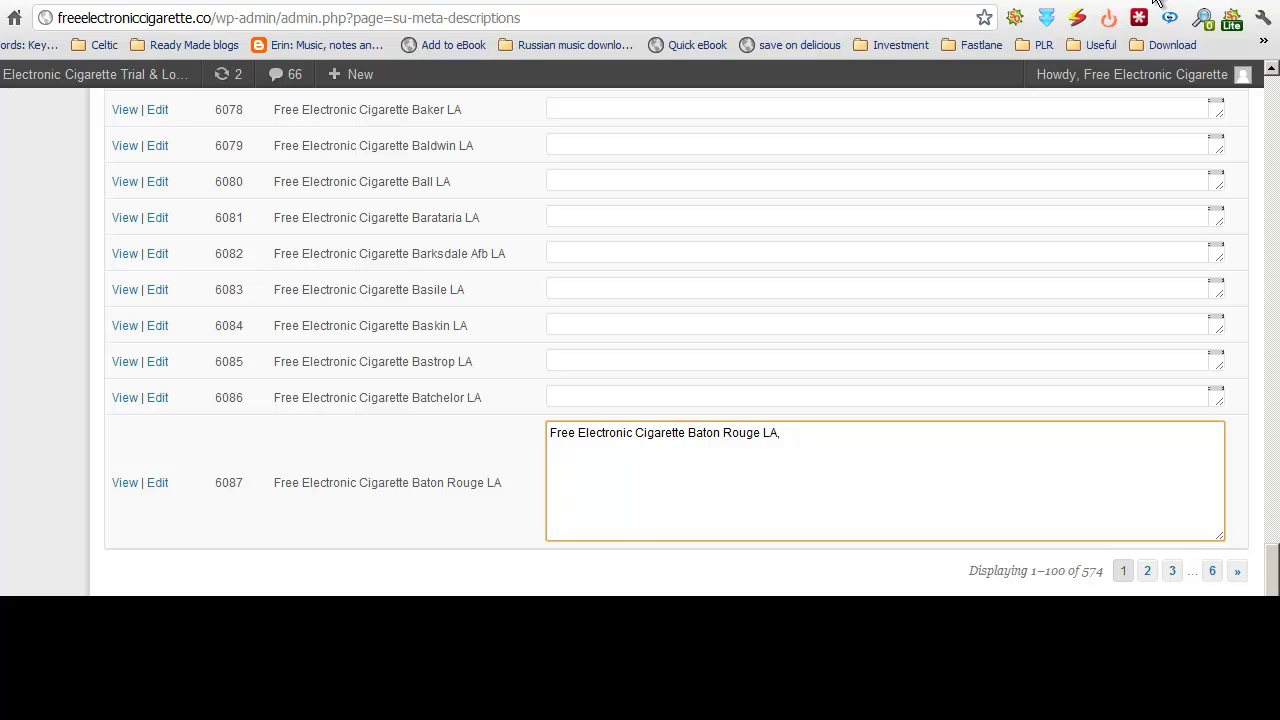
Search Google for "free electronic cigarette" in a new tab and bring up the freeelectroniccigarette.co listing on the second results page.
{"action": "left_click", "coordinate": [1153, 0]}
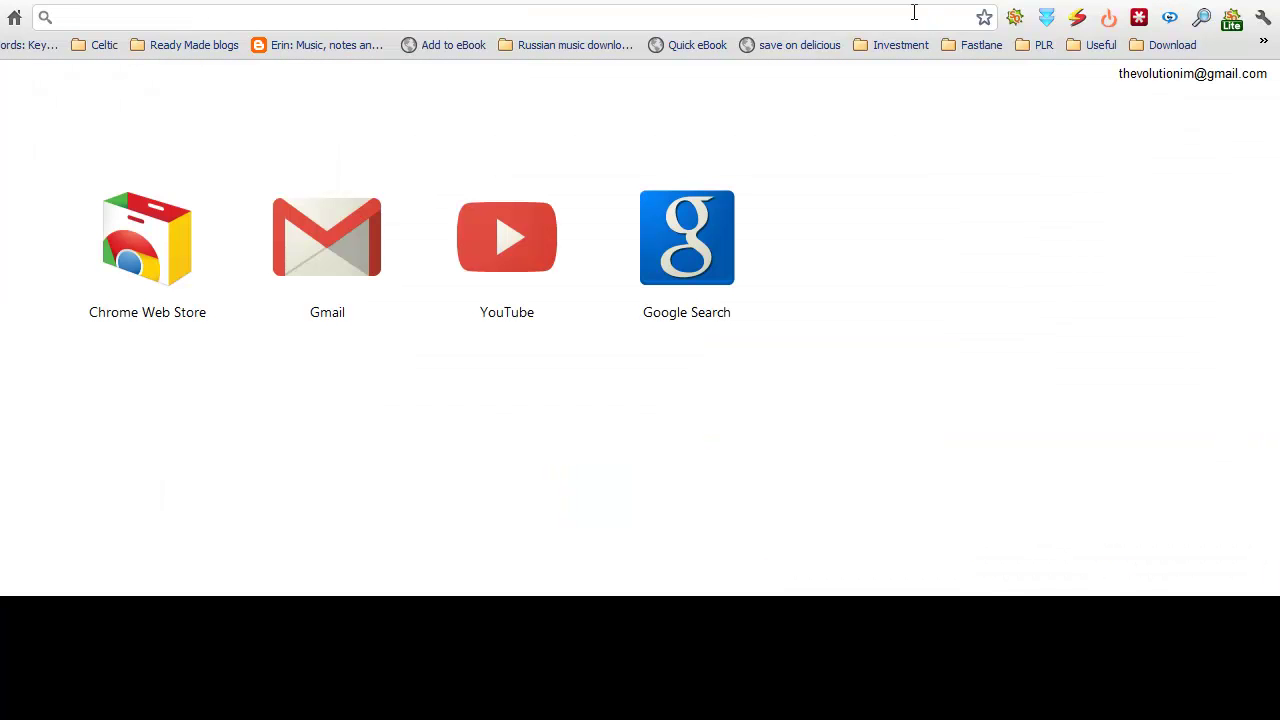
{"action": "type", "text": "freeelectroniccigarette.co"}
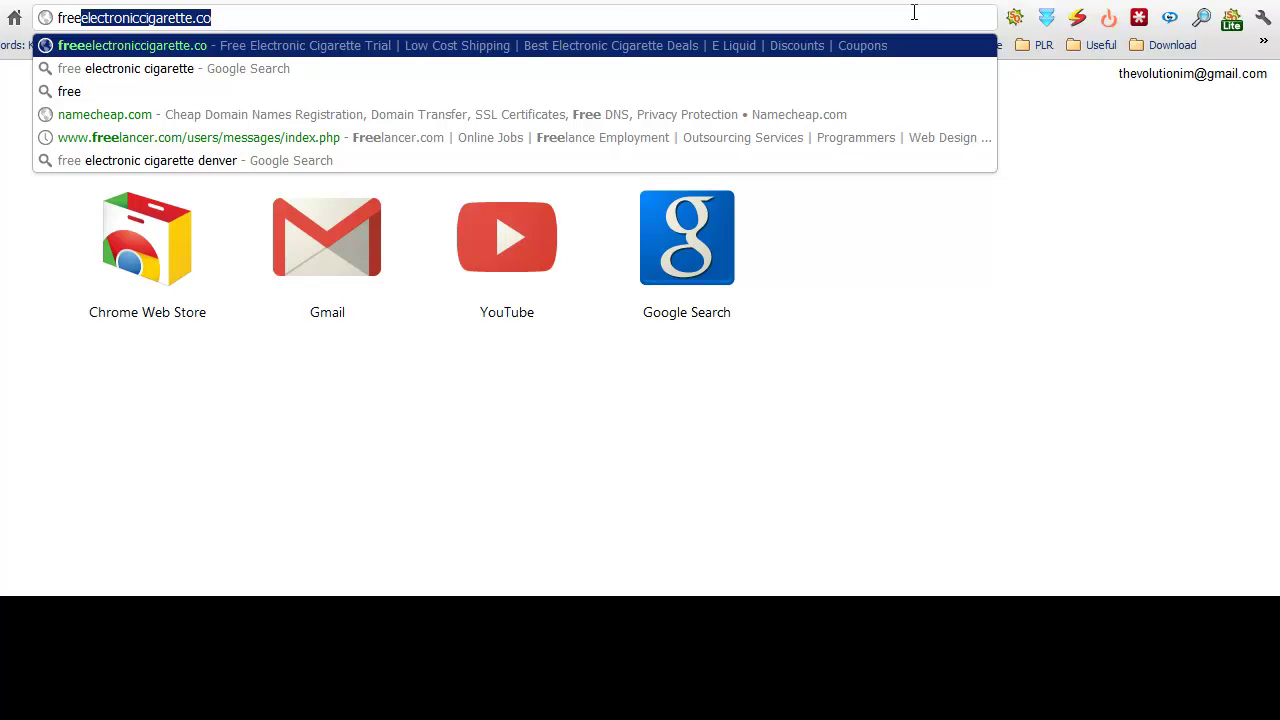
{"action": "left_click", "coordinate": [316, 71]}
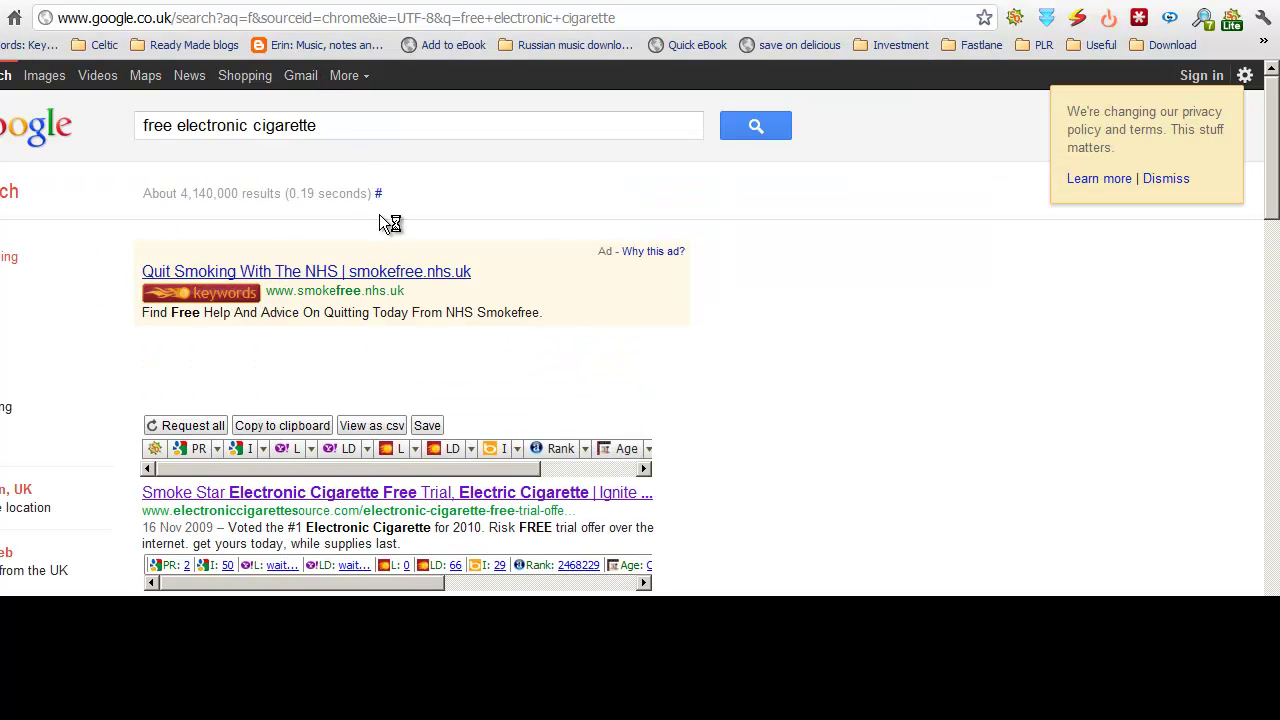
{"action": "scroll", "coordinate": [1275, 160], "scroll_direction": "down", "scroll_amount": 15}
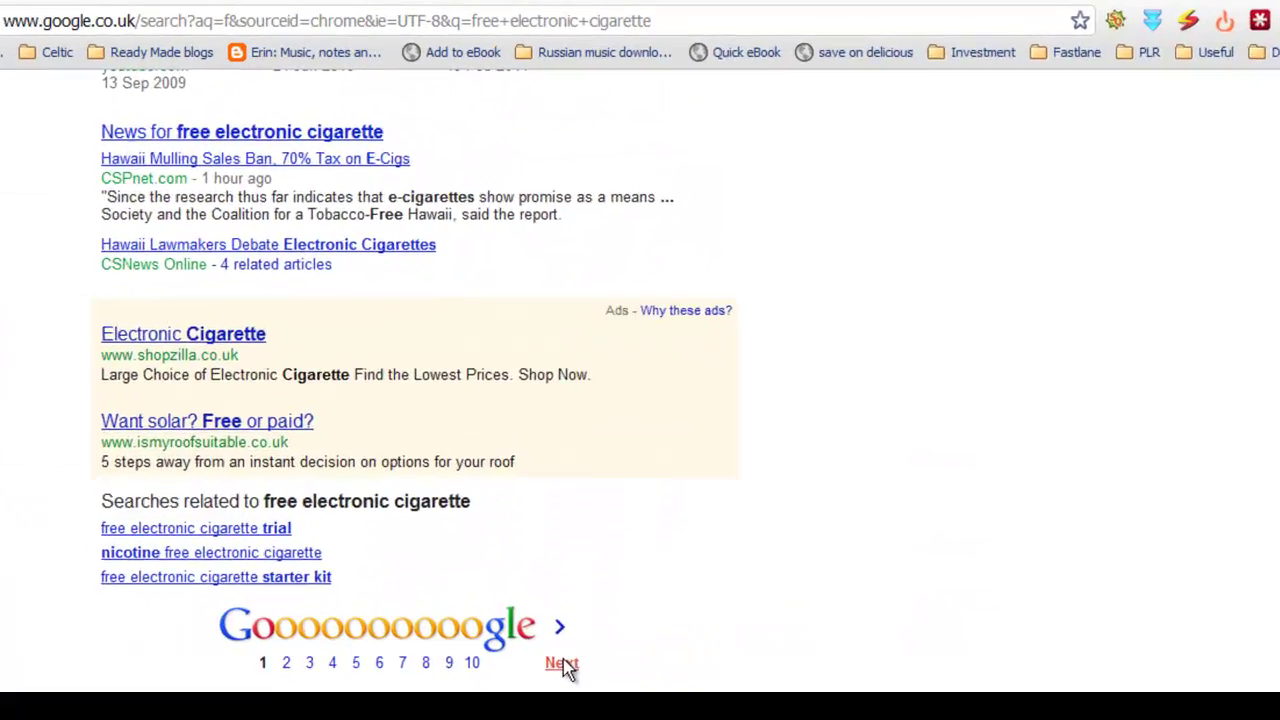
{"action": "left_click", "coordinate": [553, 579]}
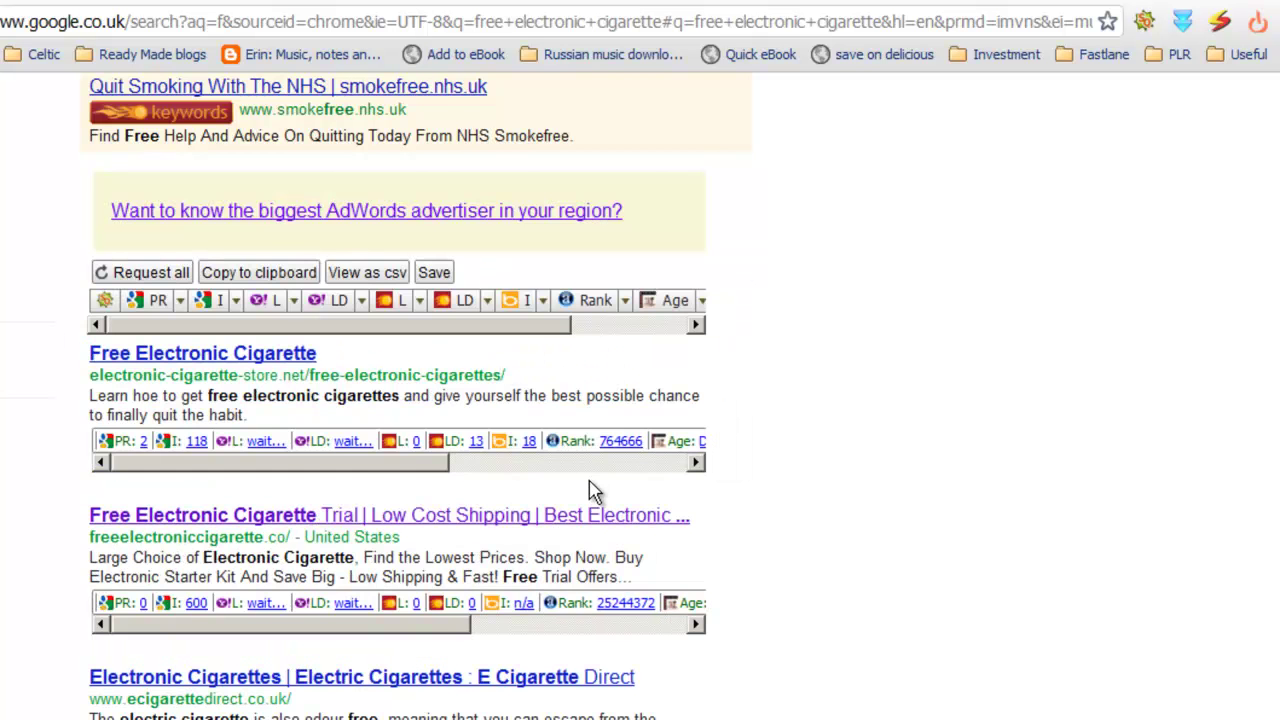
{"action": "scroll", "coordinate": [591, 491], "scroll_direction": "down", "scroll_amount": 1}
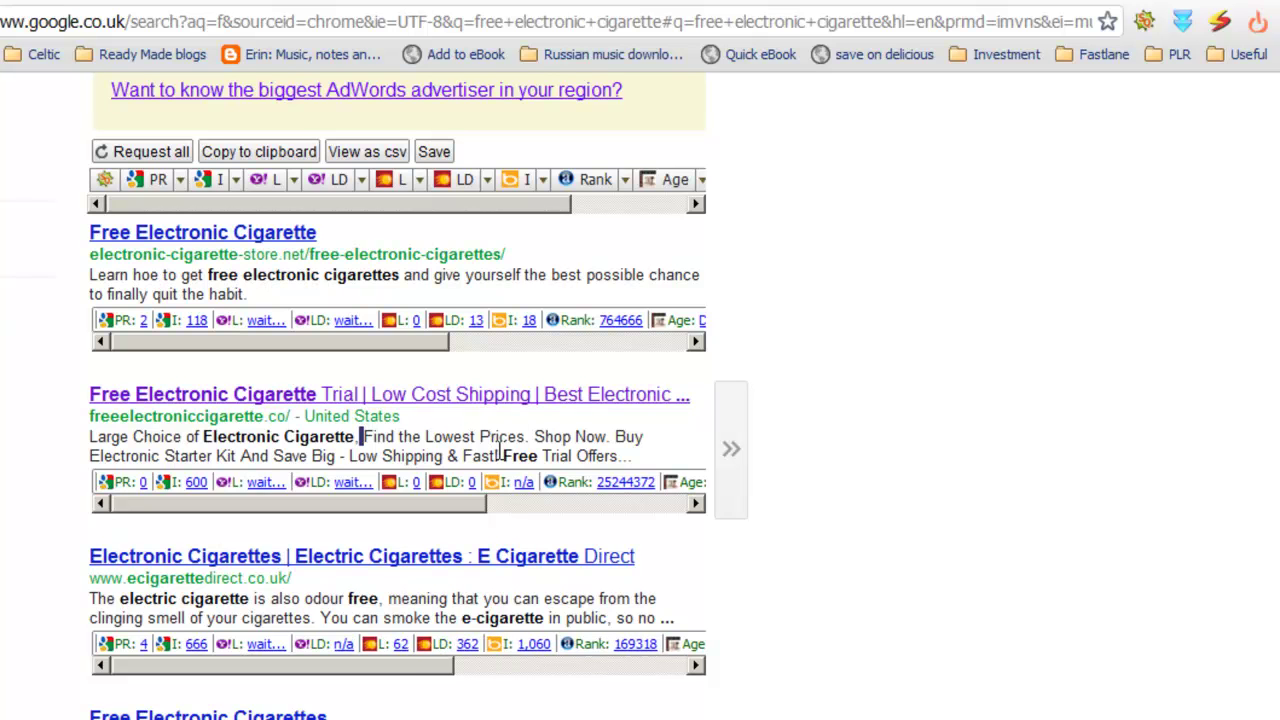
Copy the freeelectroniccigarette.co listing's description and replace the Baton Rouge LA post's meta description with it.
{"action": "left_click_drag", "start_coordinate": [638, 460], "coordinate": [90, 437]}
{"action": "right_click", "coordinate": [91, 437]}
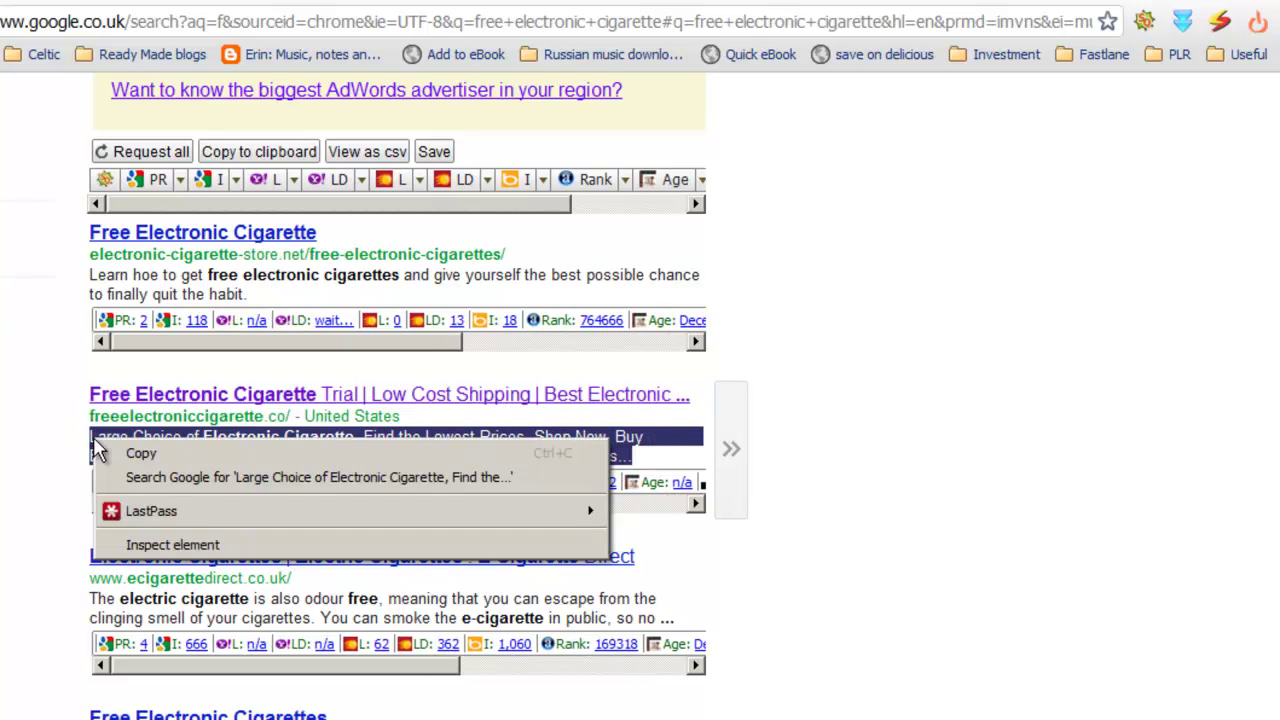
{"action": "left_click", "coordinate": [125, 452]}
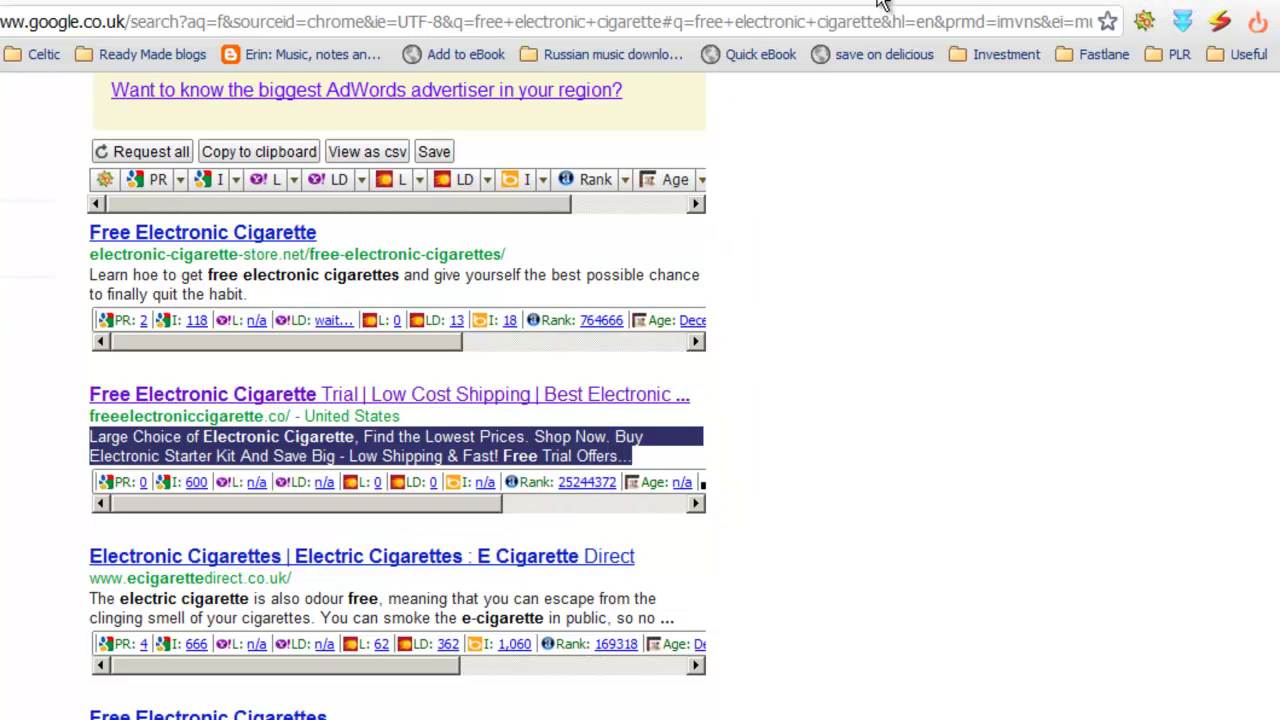
{"action": "left_click", "coordinate": [880, 4]}
{"action": "left_click", "coordinate": [794, 10]}
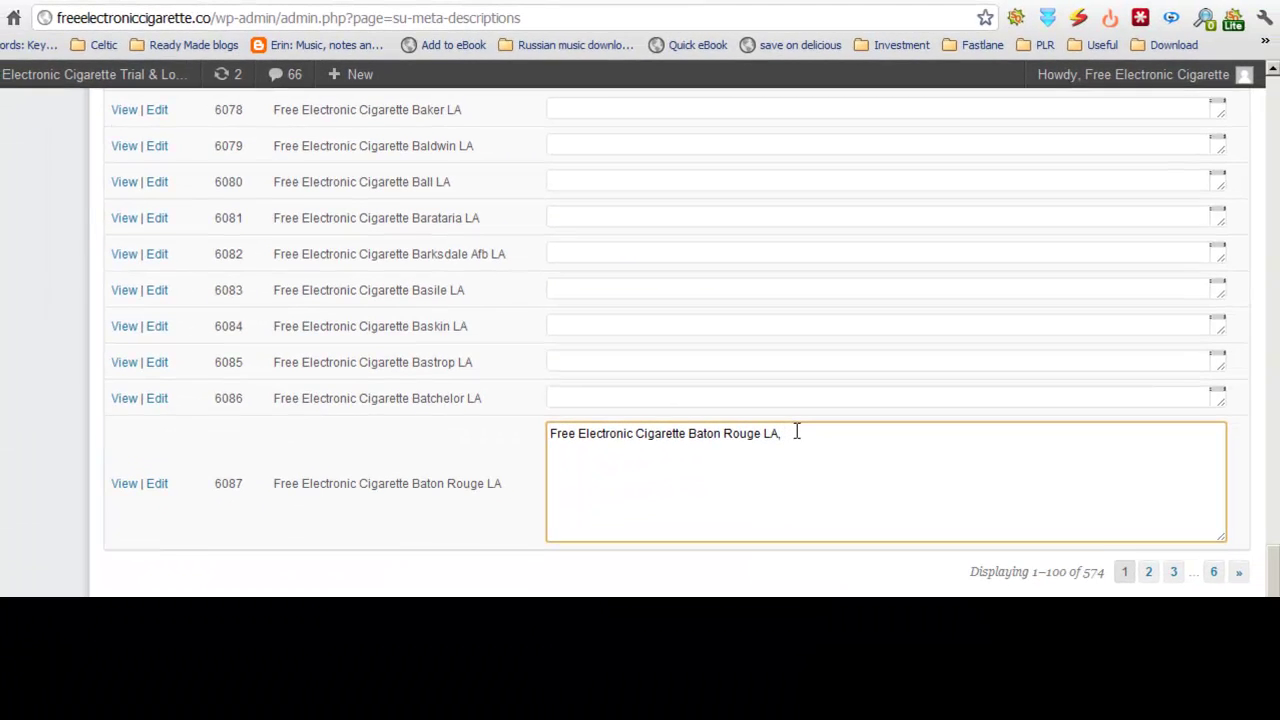
{"action": "left_click_drag", "start_coordinate": [797, 432], "coordinate": [534, 446]}
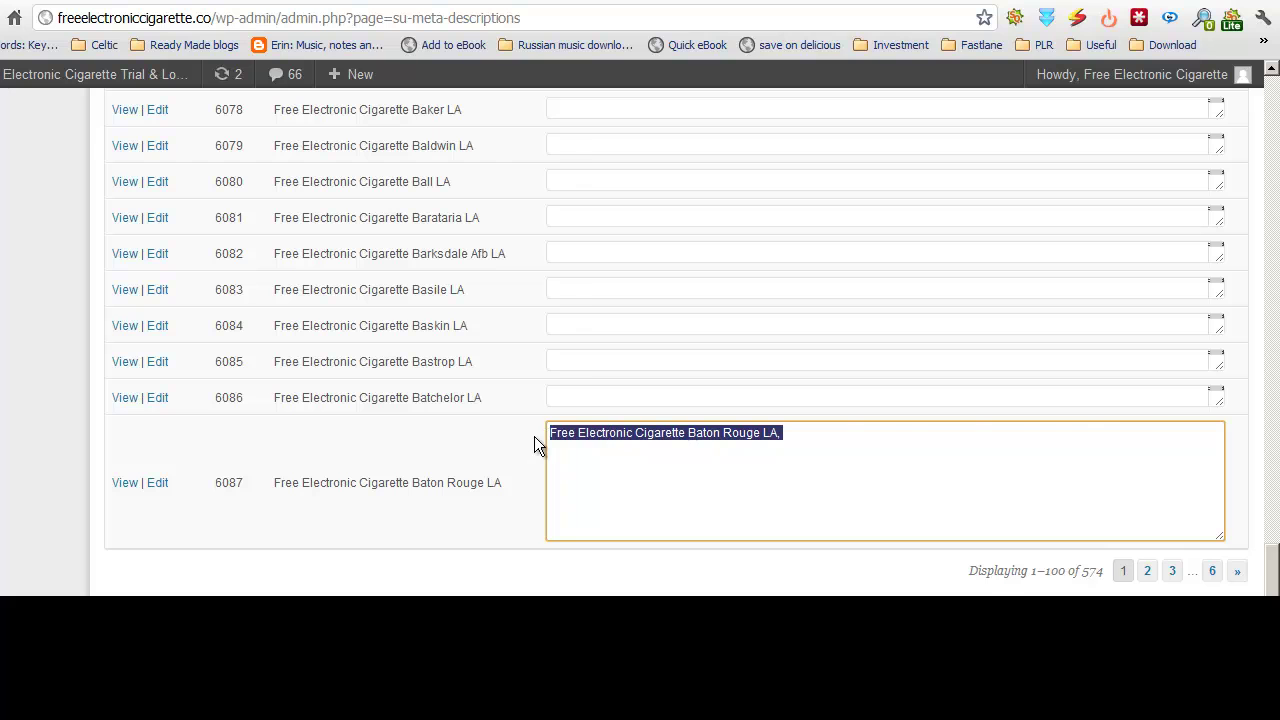
{"action": "key", "text": "ctrl+v"}
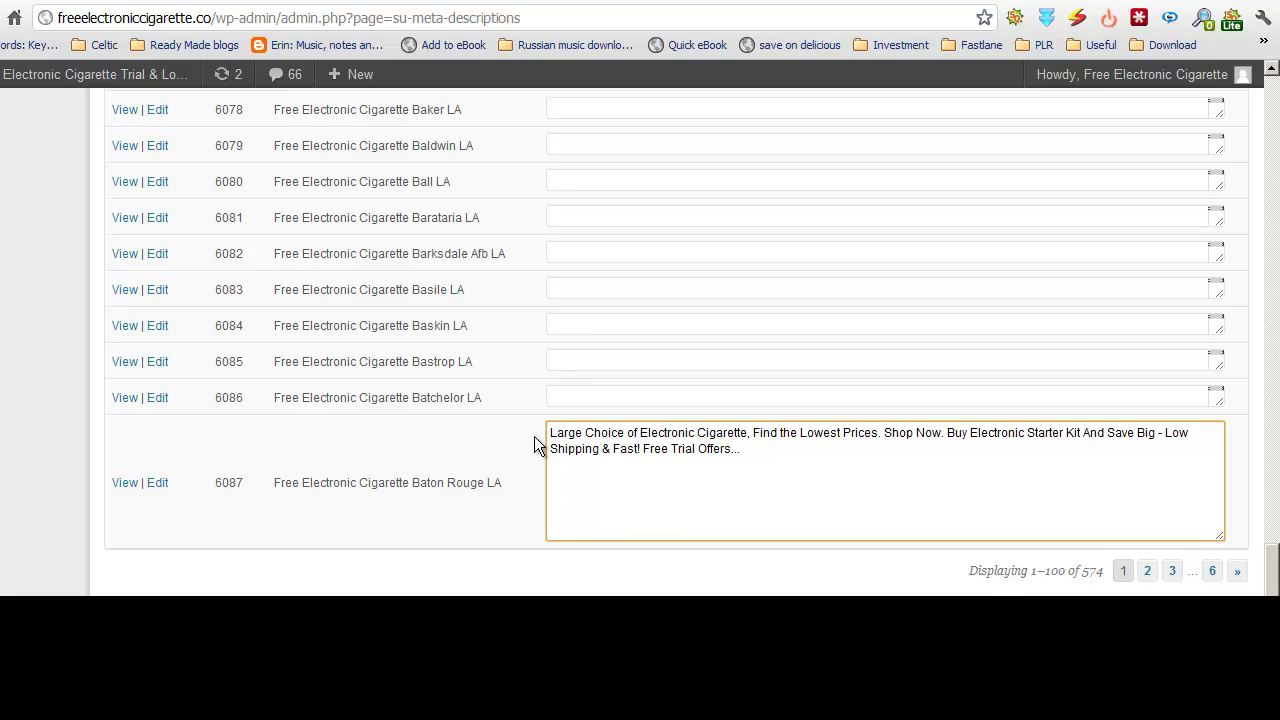
Paste the copied "Large Choice of Electronic Cigarette..." text as meta description for the Batchelor, Bastrop, Baskin and Basile LA posts.
{"action": "left_click", "coordinate": [636, 397]}
{"action": "key", "text": "ctrl+v"}
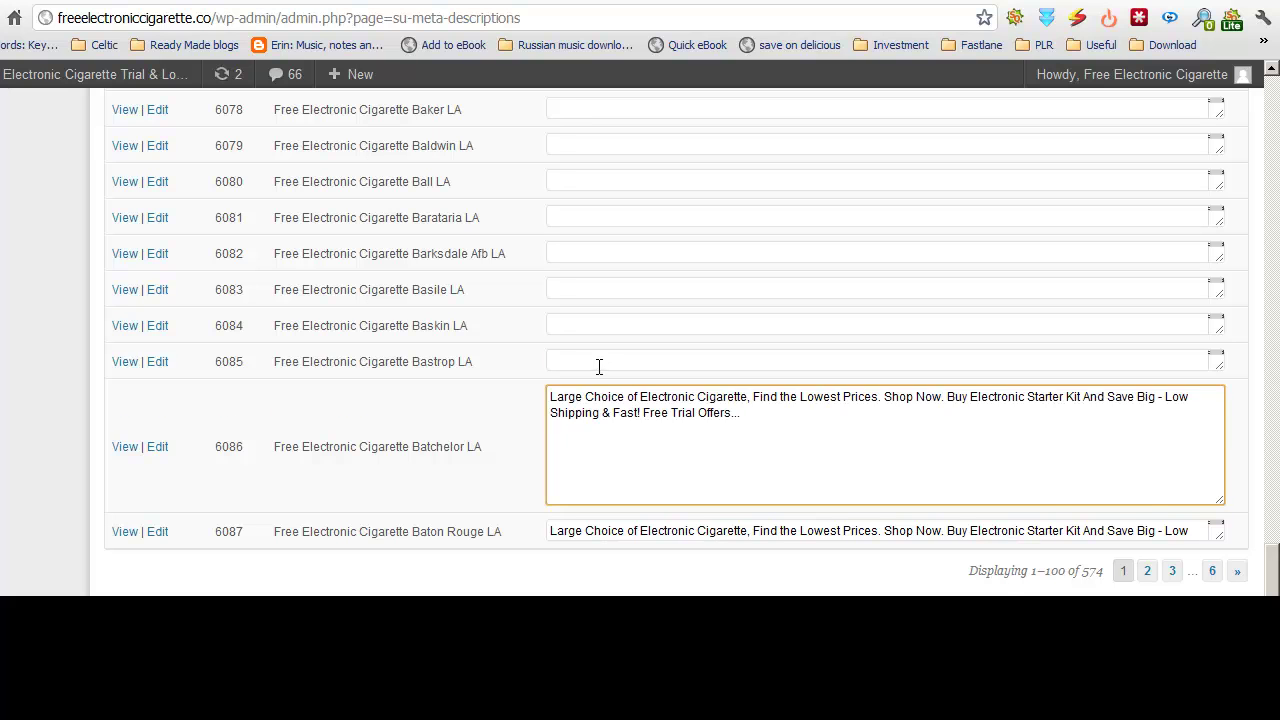
{"action": "left_click", "coordinate": [599, 362]}
{"action": "key", "text": "ctrl+v"}
{"action": "left_click", "coordinate": [597, 320]}
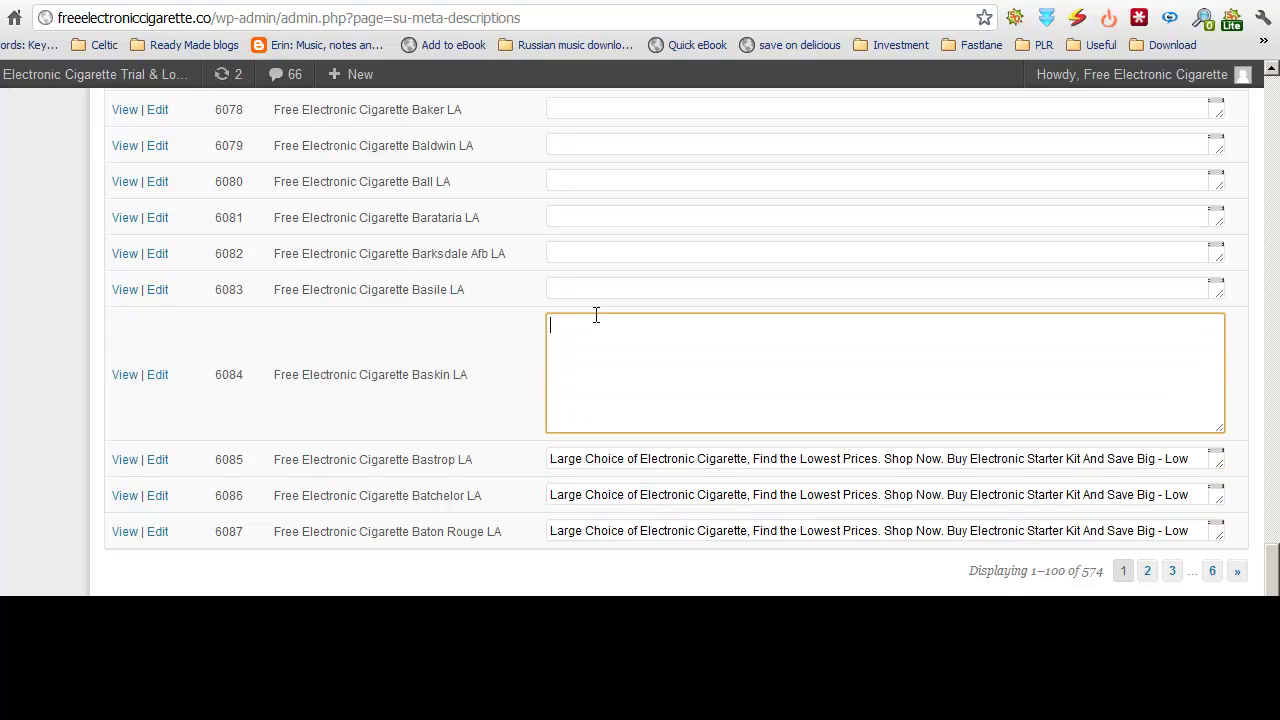
{"action": "key", "text": "ctrl+v"}
{"action": "left_click", "coordinate": [581, 289]}
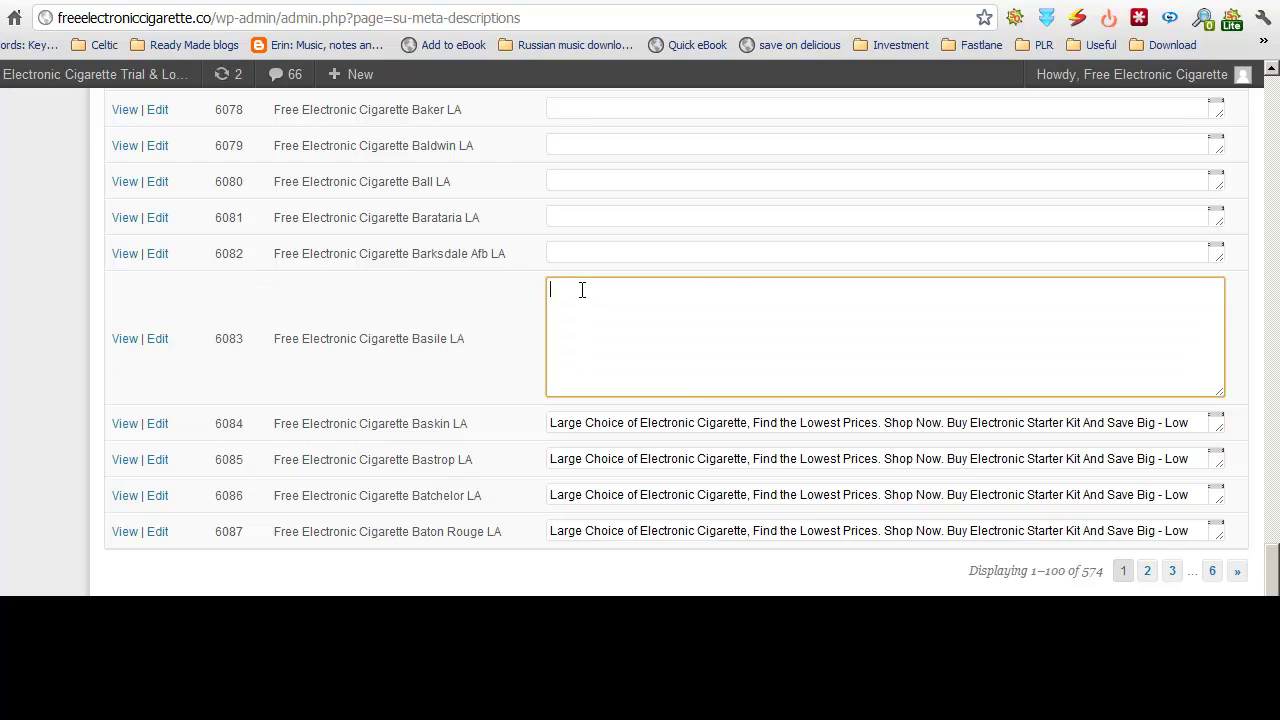
{"action": "key", "text": "ctrl+v"}
Fill the meta descriptions of the Barksdale Afb, Barataria, Ball, Baldwin and Baker LA posts with the same copied text.
{"action": "left_click", "coordinate": [585, 257]}
{"action": "key", "text": "ctrl+v"}
{"action": "left_click", "coordinate": [565, 213]}
{"action": "key", "text": "ctrl+v"}
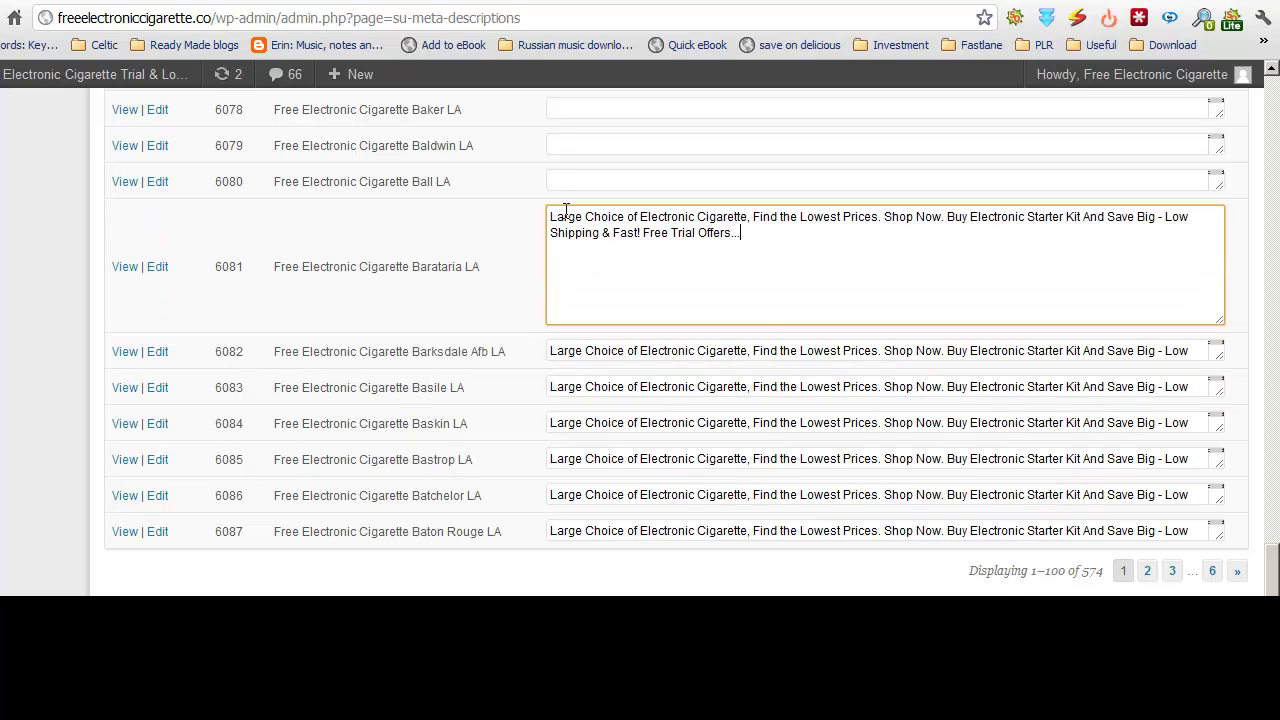
{"action": "left_click", "coordinate": [573, 181]}
{"action": "key", "text": "ctrl+v"}
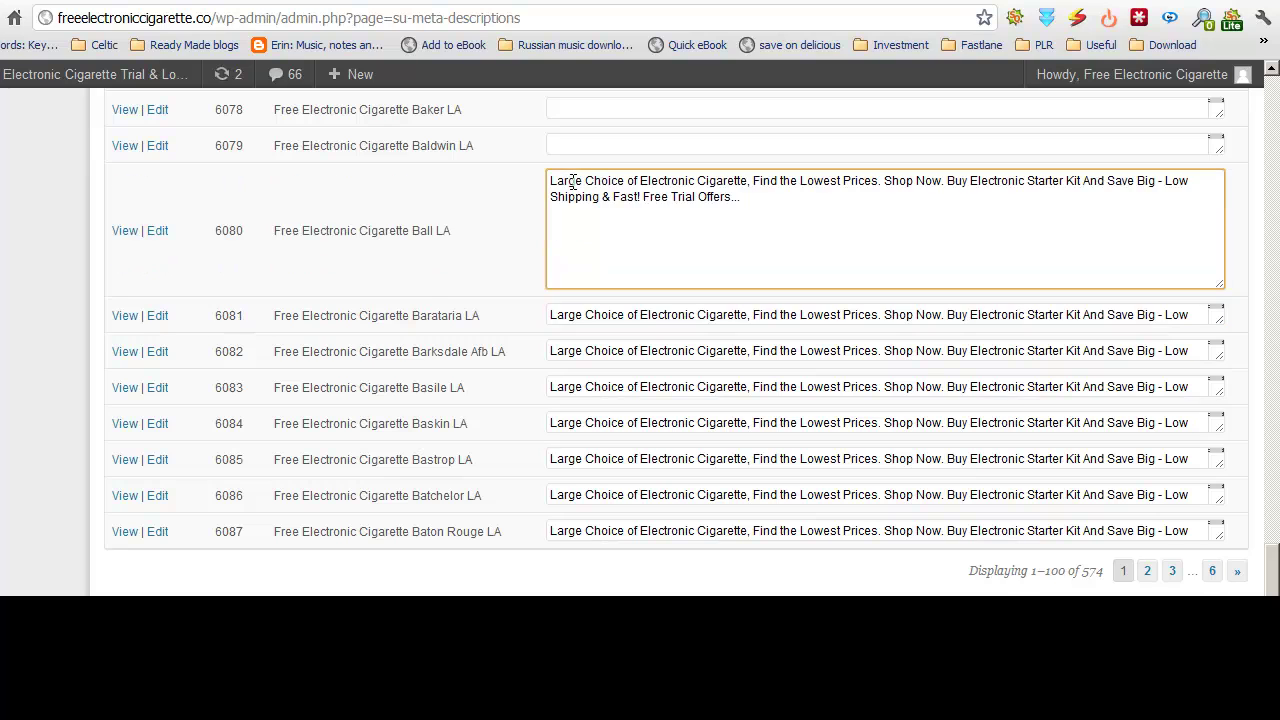
{"action": "left_click", "coordinate": [583, 145]}
{"action": "key", "text": "ctrl+v"}
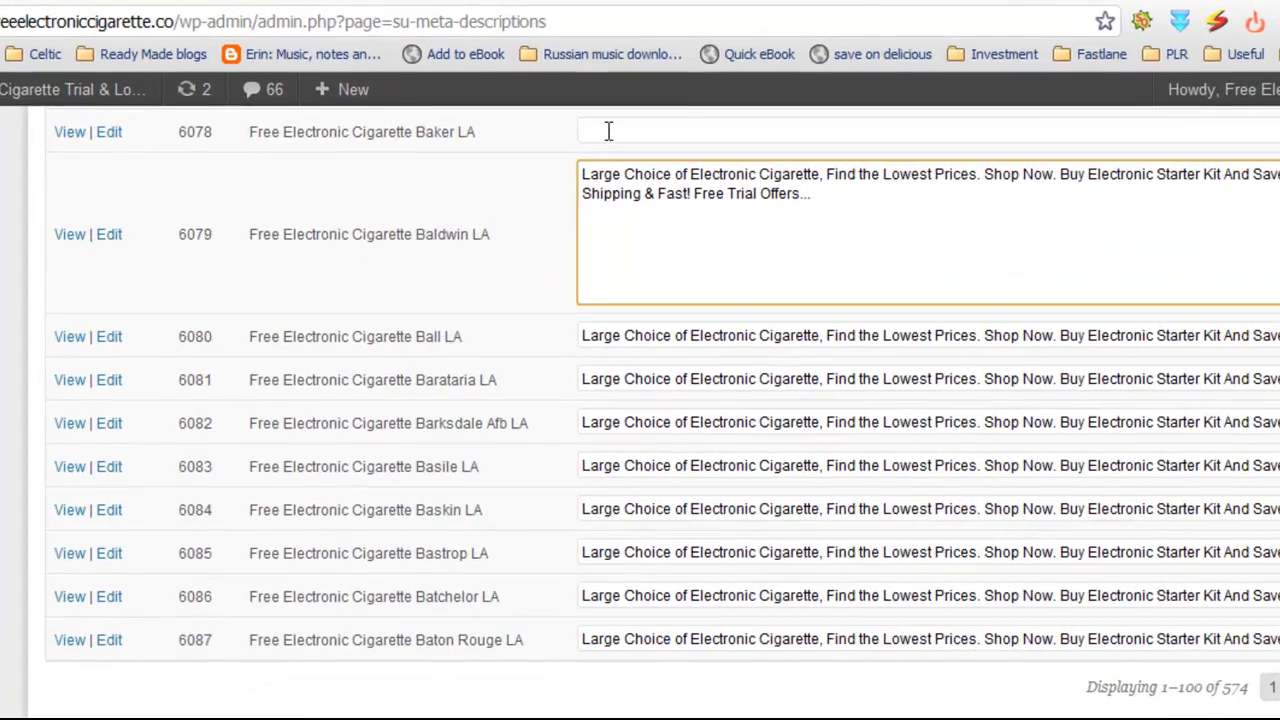
{"action": "left_click", "coordinate": [573, 107]}
{"action": "key", "text": "ctrl+v"}
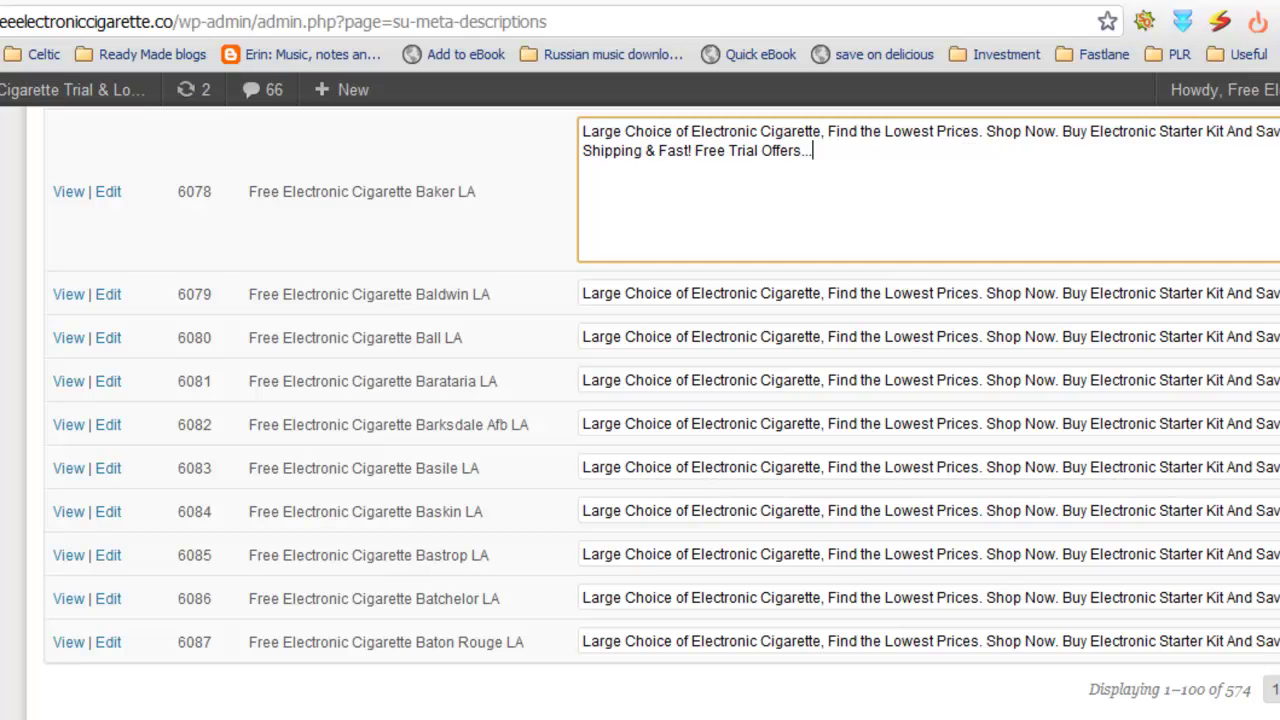
Paste the same description text into the meta descriptions of the Avery Island, Atlanta and Athens LA posts.
{"action": "scroll", "coordinate": [1146, 572], "scroll_direction": "up", "scroll_amount": 4}
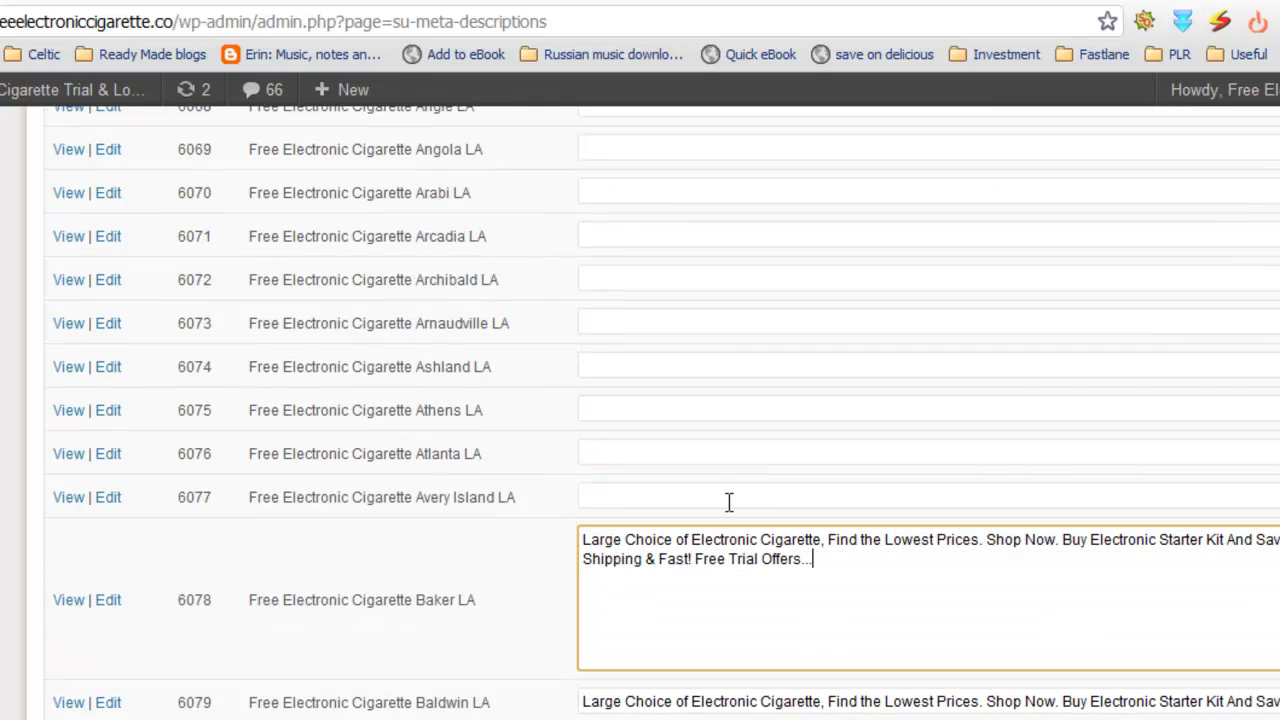
{"action": "left_click", "coordinate": [729, 497]}
{"action": "key", "text": "ctrl+v"}
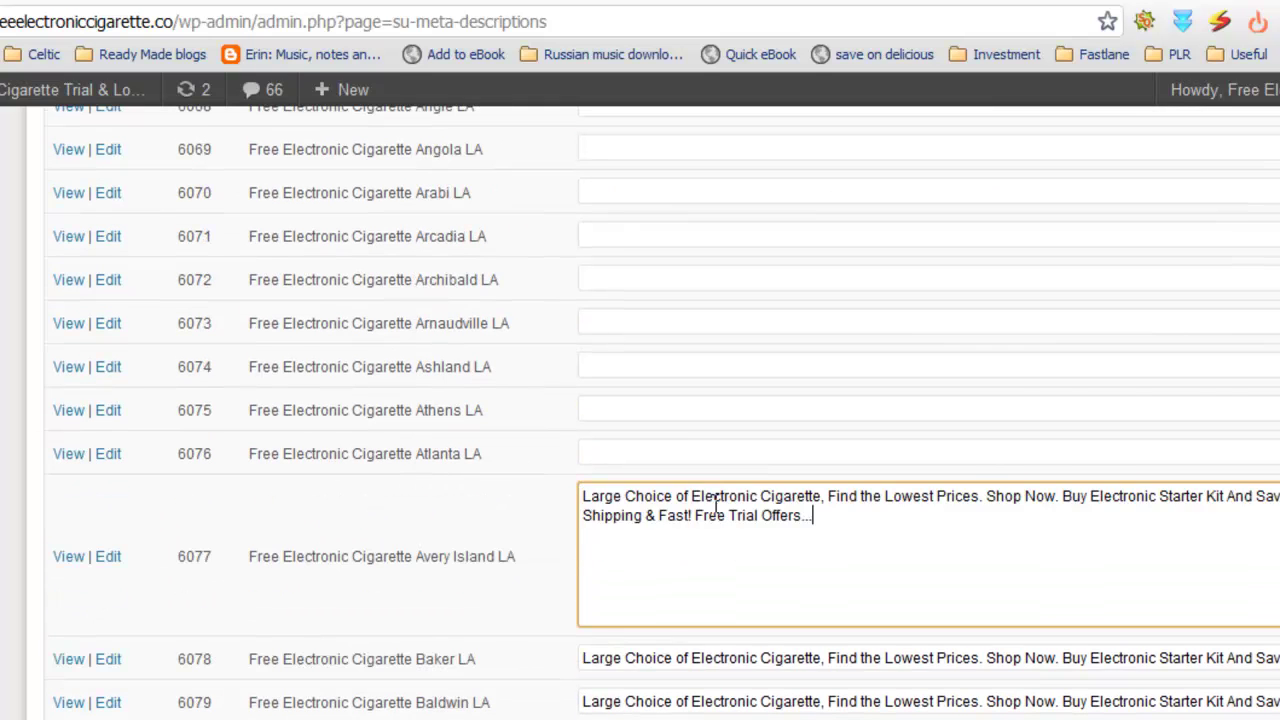
{"action": "left_click", "coordinate": [638, 453]}
{"action": "key", "text": "ctrl+v"}
{"action": "left_click", "coordinate": [621, 406]}
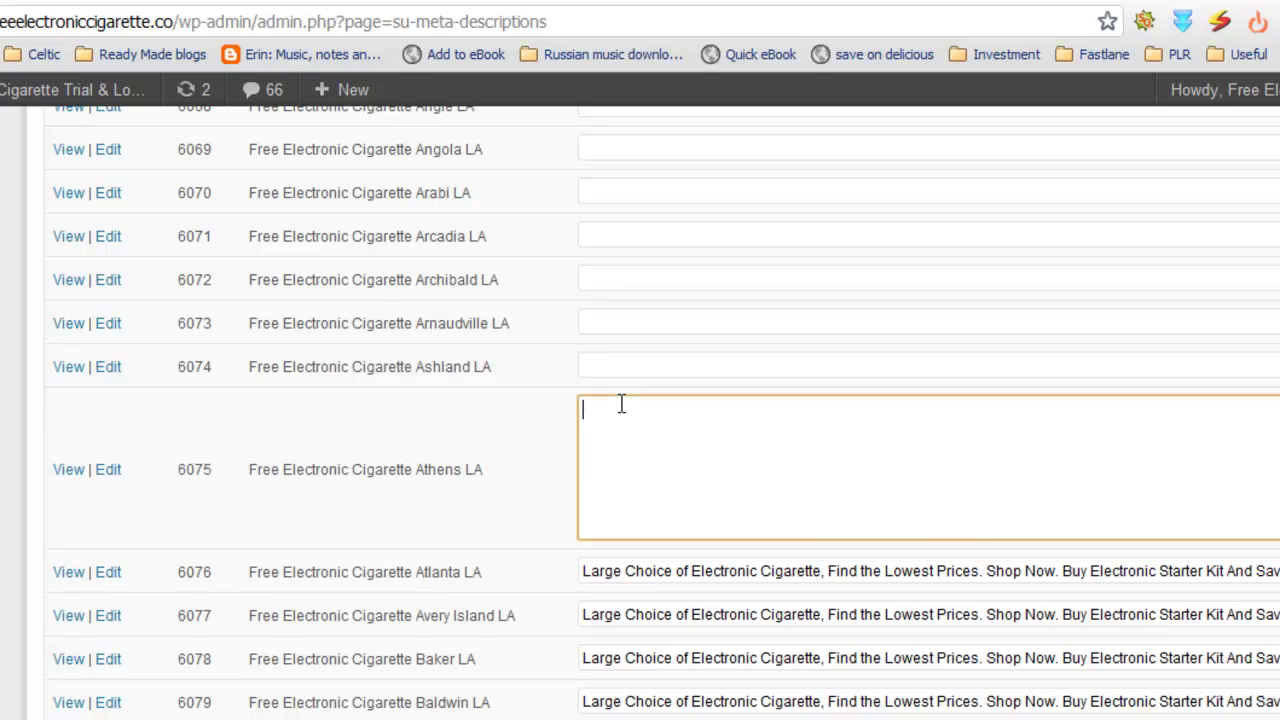
{"action": "key", "text": "ctrl+v"}
Add the copied description to the Ashland, Arnaudville, Archibald and Arcadia LA posts' meta description fields.
{"action": "left_click", "coordinate": [588, 362]}
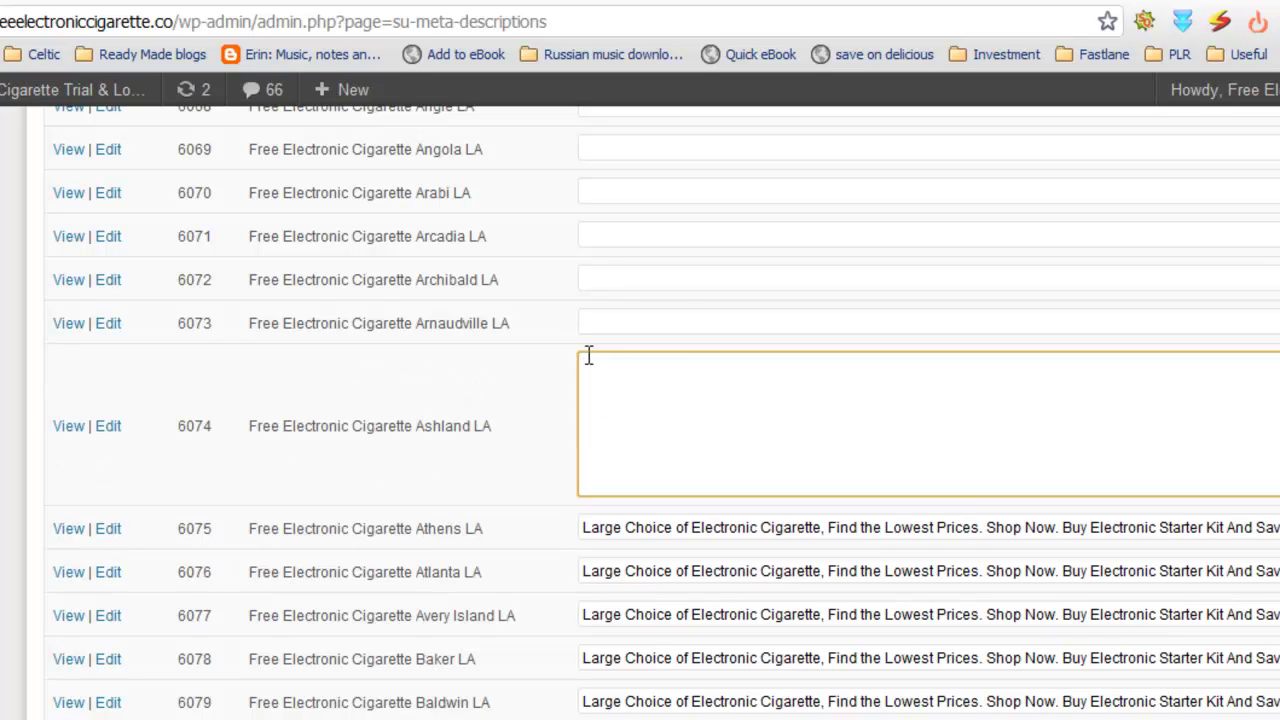
{"action": "key", "text": "ctrl+v"}
{"action": "left_click", "coordinate": [643, 319]}
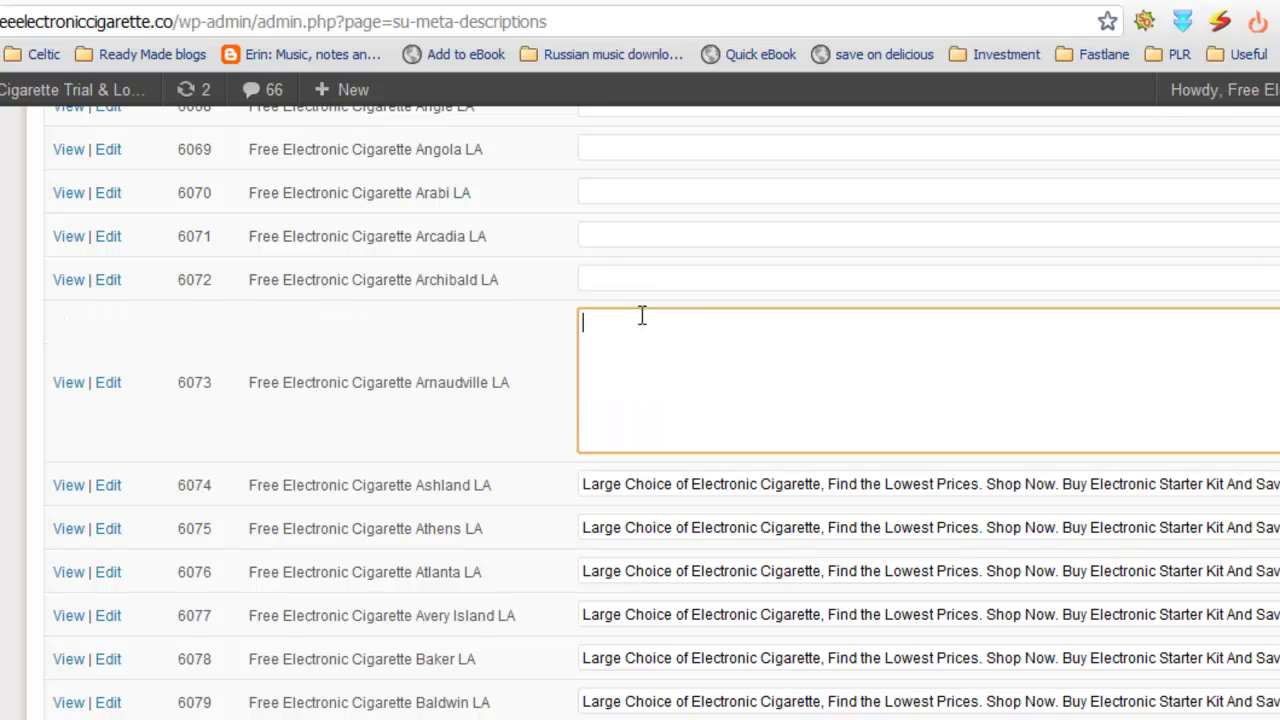
{"action": "key", "text": "ctrl+v"}
{"action": "left_click", "coordinate": [644, 277]}
{"action": "key", "text": "ctrl+v"}
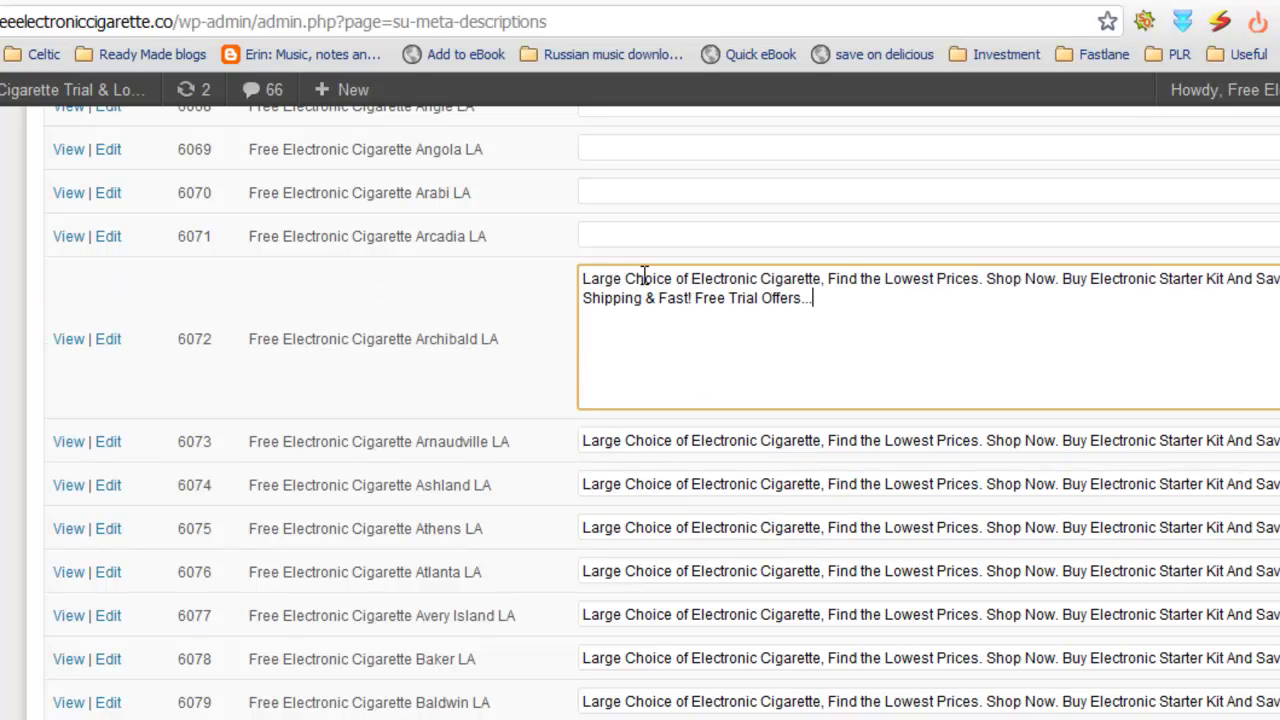
{"action": "left_click", "coordinate": [626, 236]}
{"action": "key", "text": "ctrl+v"}
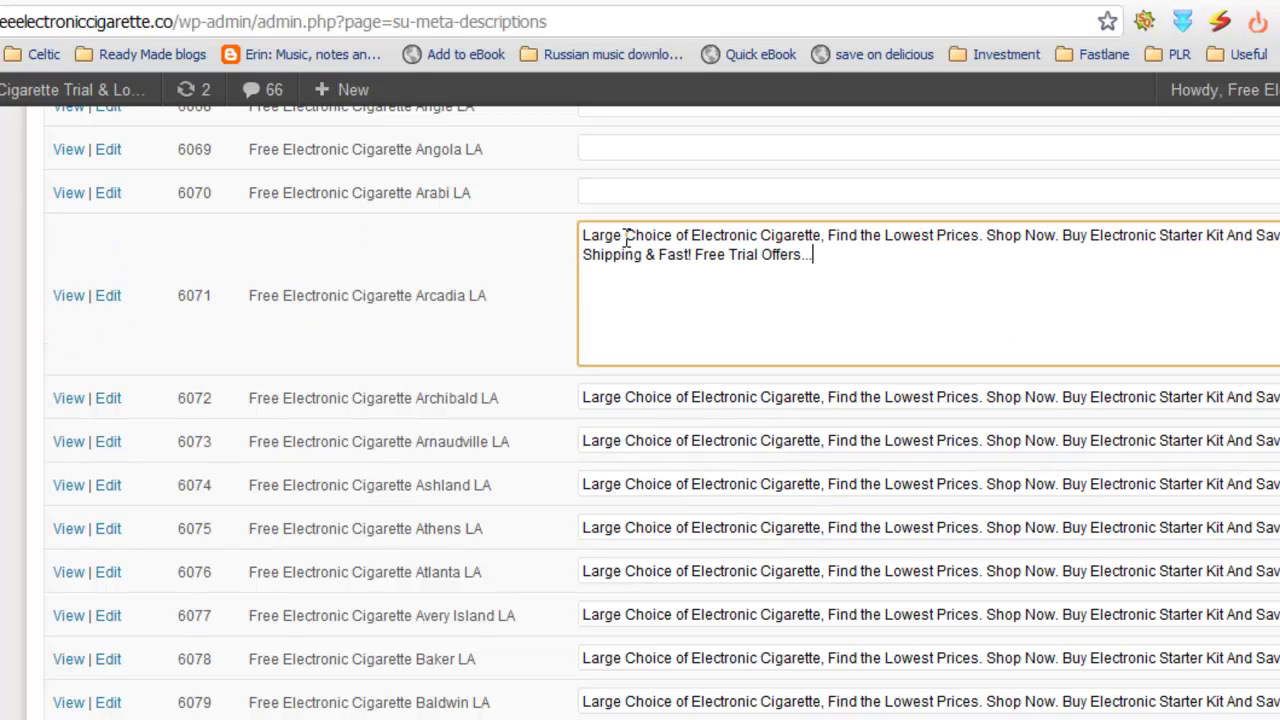
Paste the copied "Large Choice of Electronic Cigarette..." meta description into the Arabi, Angola, Angie and Anacoco LA posts.
{"action": "left_click", "coordinate": [630, 192]}
{"action": "key", "text": "ctrl+v"}
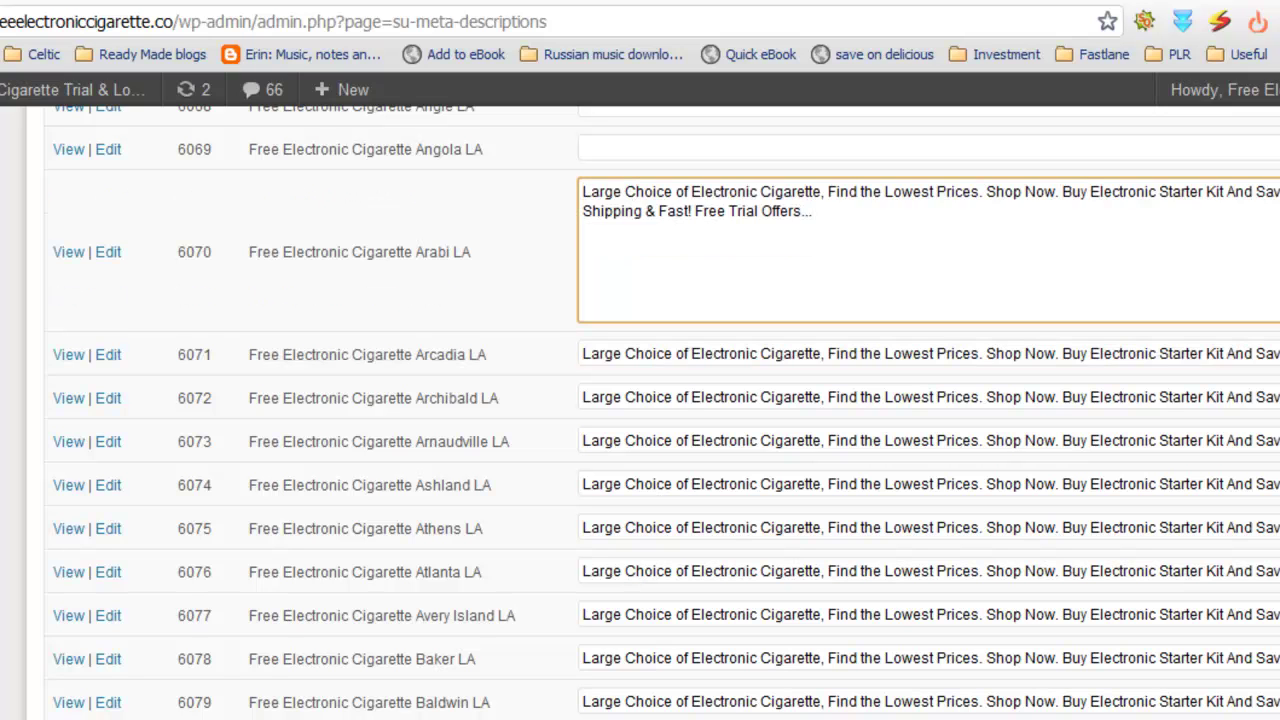
{"action": "scroll", "coordinate": [794, 543], "scroll_direction": "up", "scroll_amount": 4}
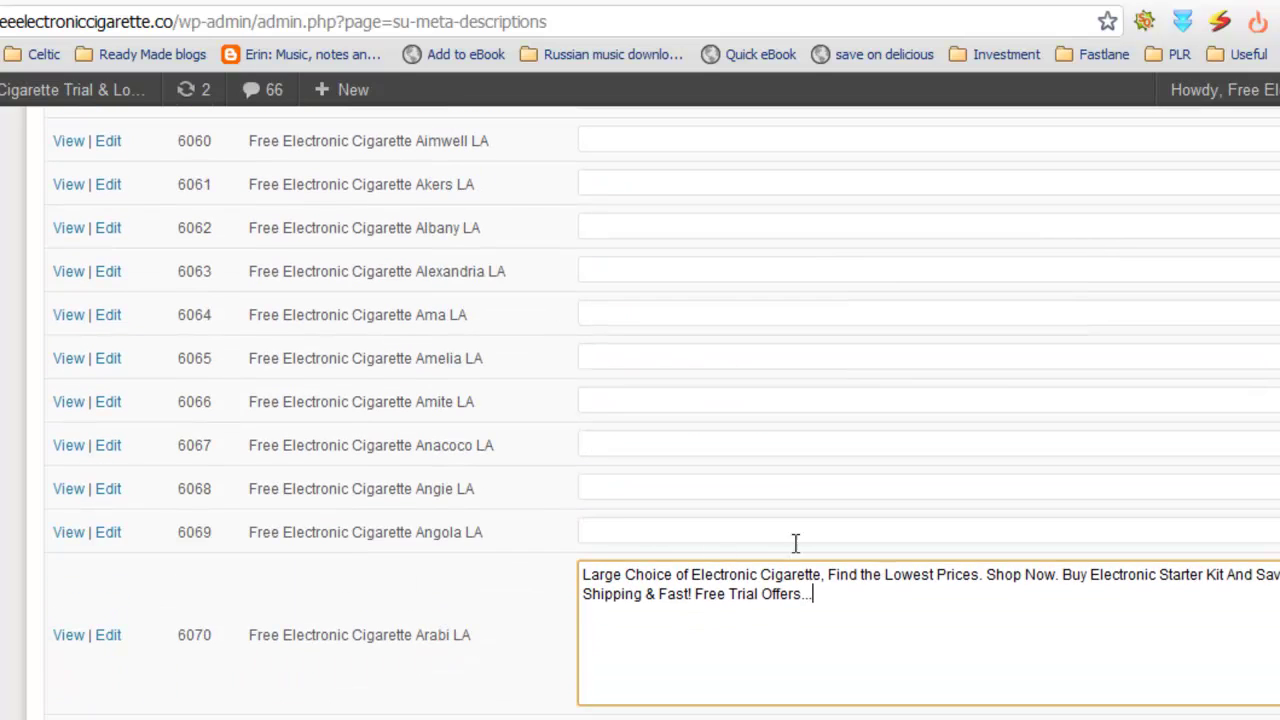
{"action": "left_click", "coordinate": [619, 531]}
{"action": "key", "text": "ctrl+v"}
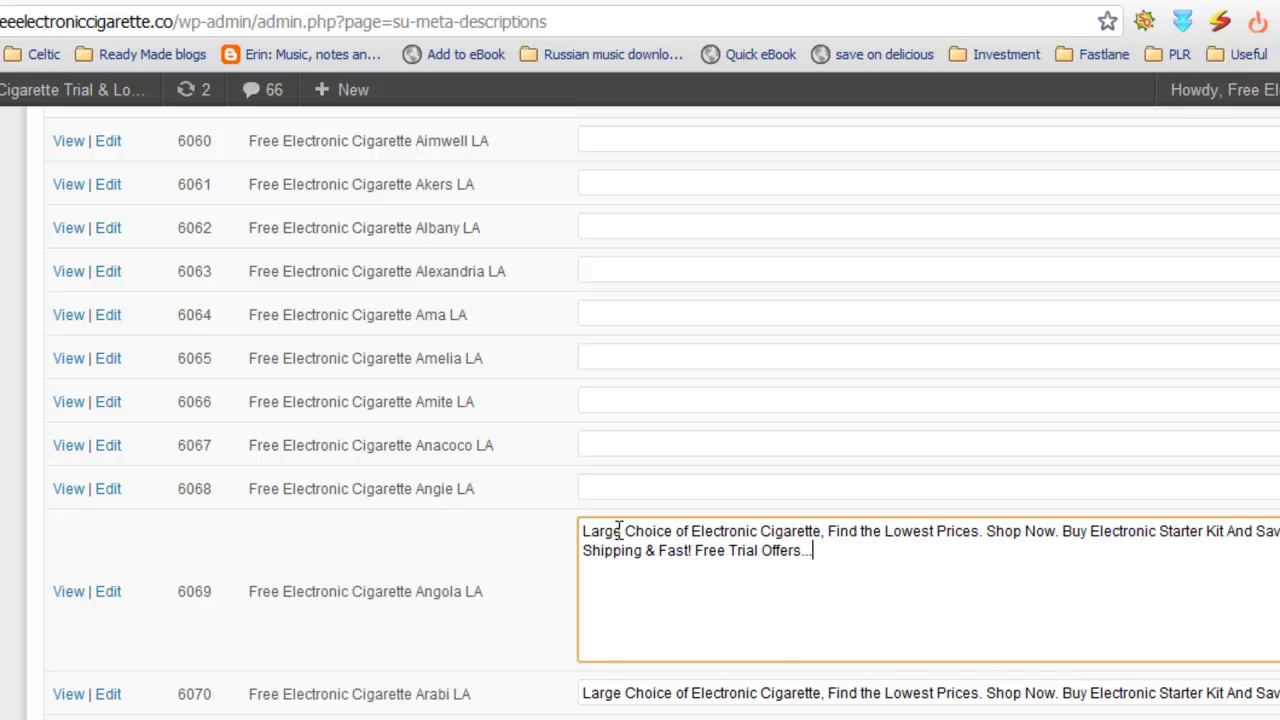
{"action": "left_click", "coordinate": [703, 490]}
{"action": "key", "text": "ctrl+v"}
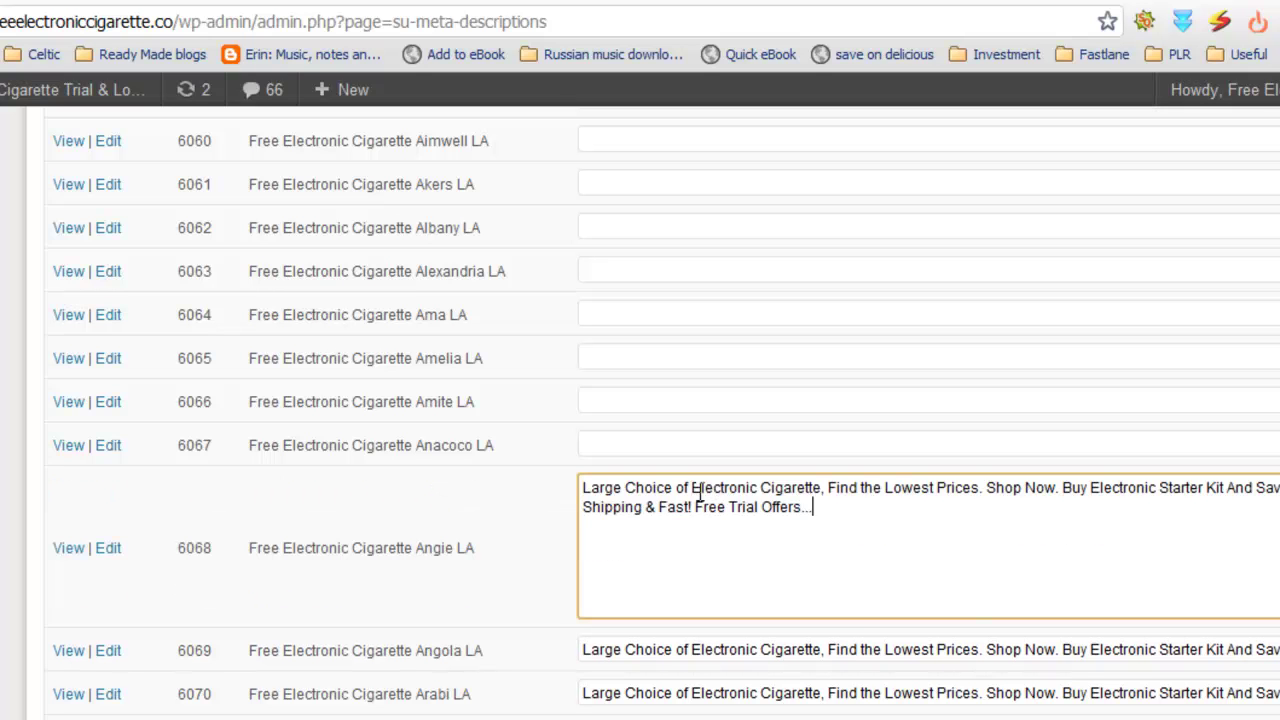
{"action": "left_click", "coordinate": [629, 449]}
{"action": "key", "text": "ctrl+v"}
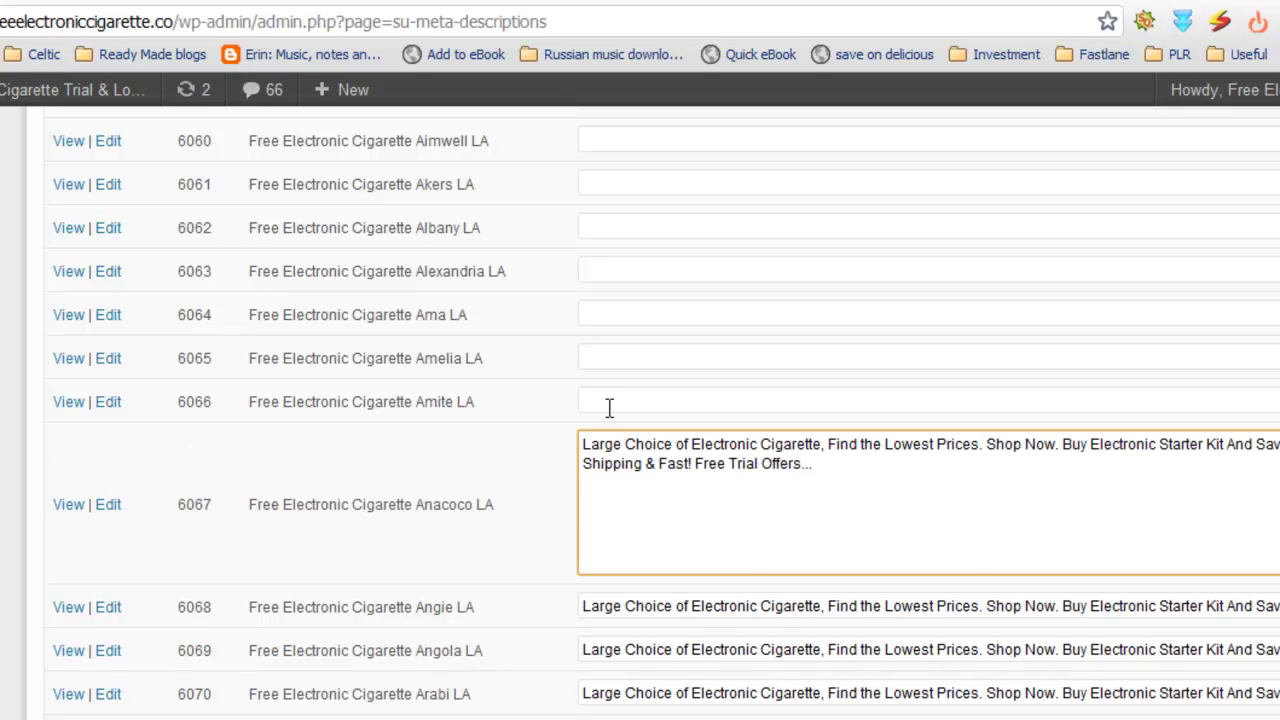
Fill the meta descriptions of the Amite, Amelia, Ama and Alexandria LA posts with the same copied text.
{"action": "left_click", "coordinate": [609, 407]}
{"action": "key", "text": "ctrl+v"}
{"action": "left_click", "coordinate": [597, 362]}
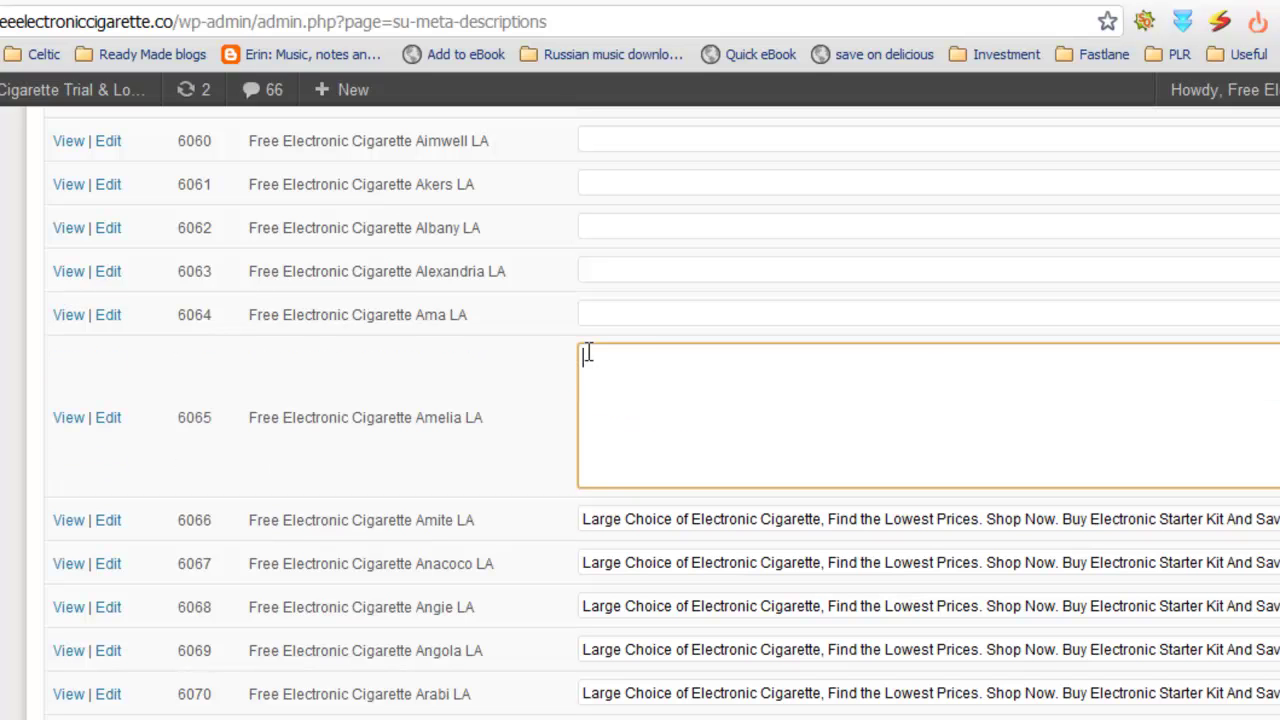
{"action": "key", "text": "ctrl+v"}
{"action": "left_click", "coordinate": [686, 315]}
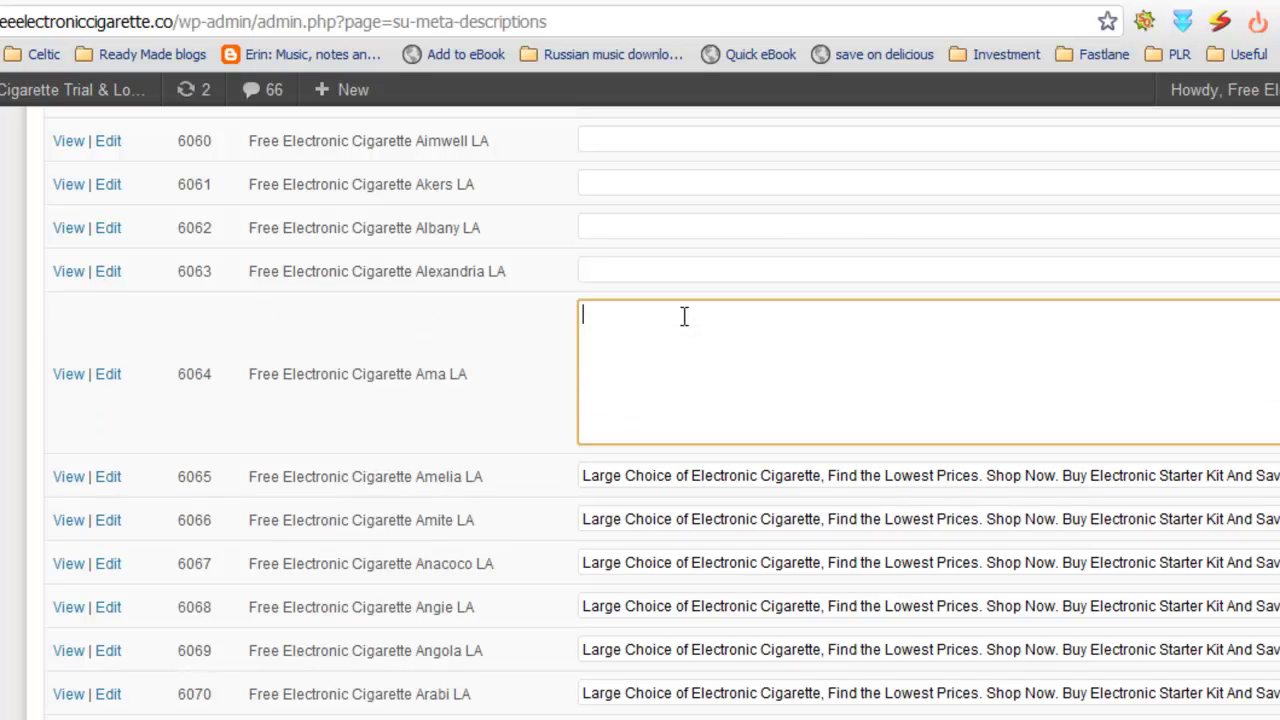
{"action": "key", "text": "ctrl+v"}
{"action": "left_click", "coordinate": [603, 275]}
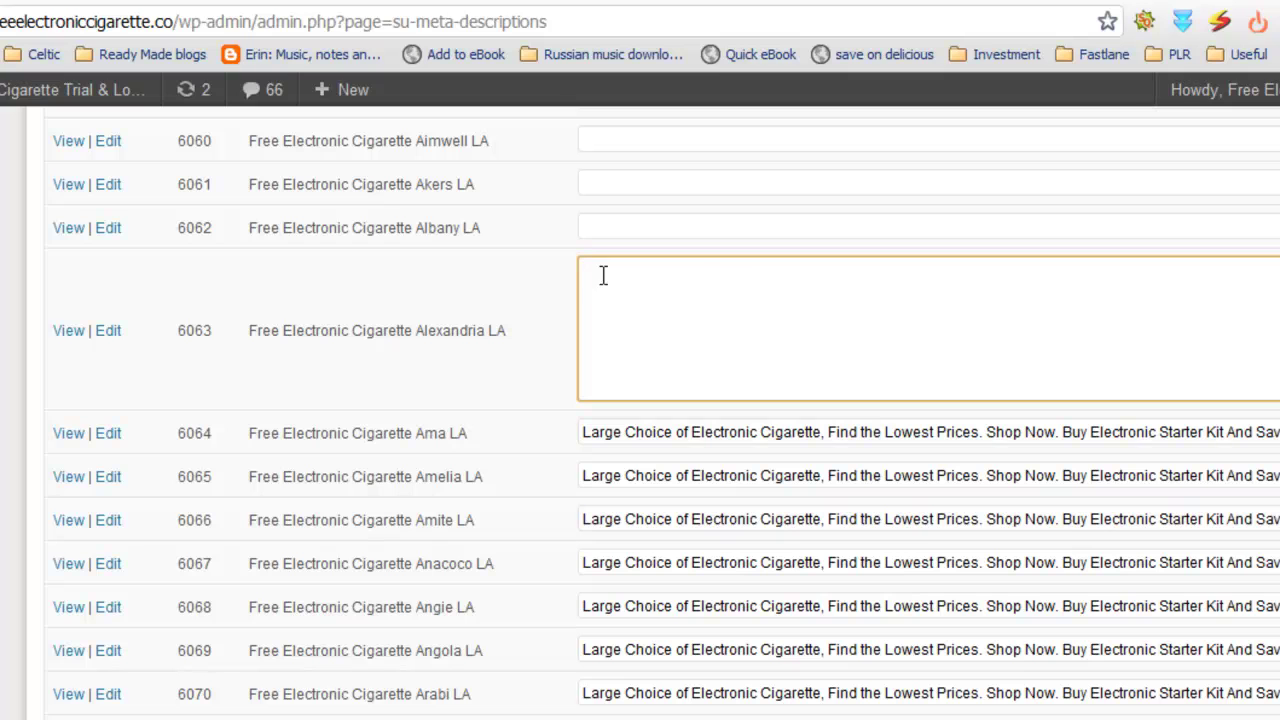
{"action": "key", "text": "ctrl+v"}
Paste the copied description into the meta description fields of the Albany, Akers and Aimwell LA posts.
{"action": "left_click", "coordinate": [606, 222]}
{"action": "key", "text": "ctrl+v"}
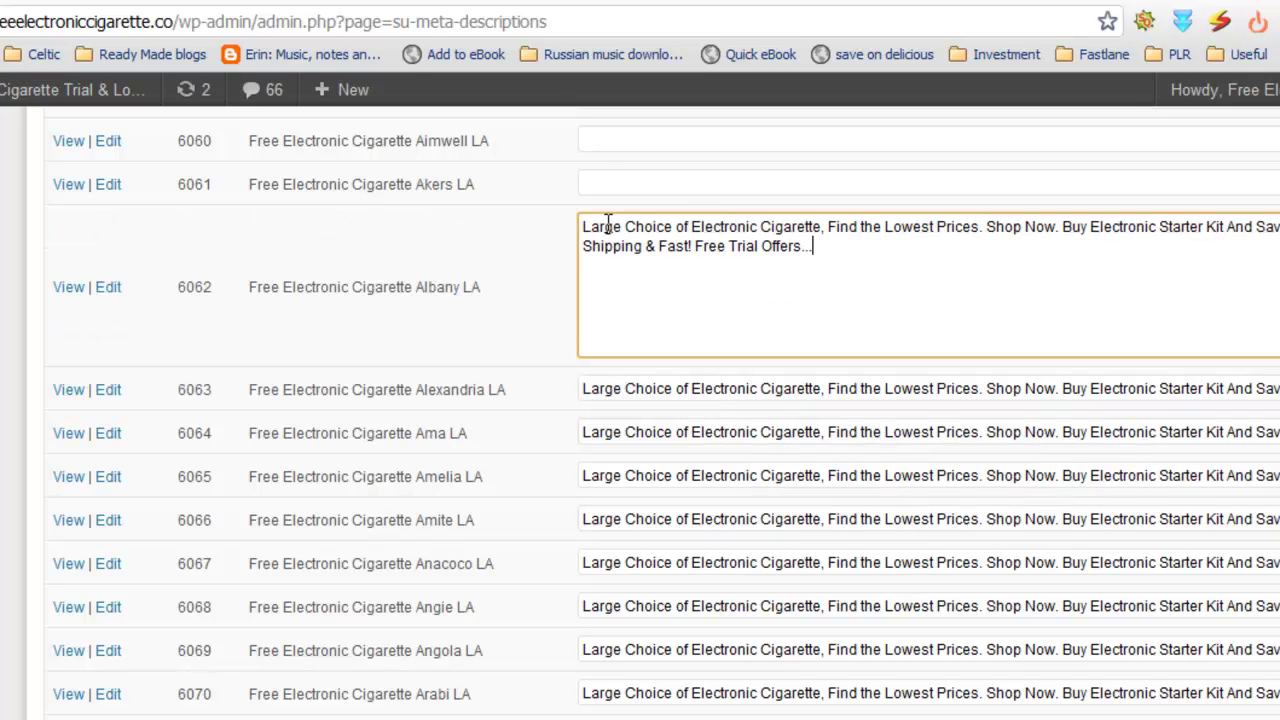
{"action": "left_click", "coordinate": [606, 180]}
{"action": "key", "text": "ctrl+v"}
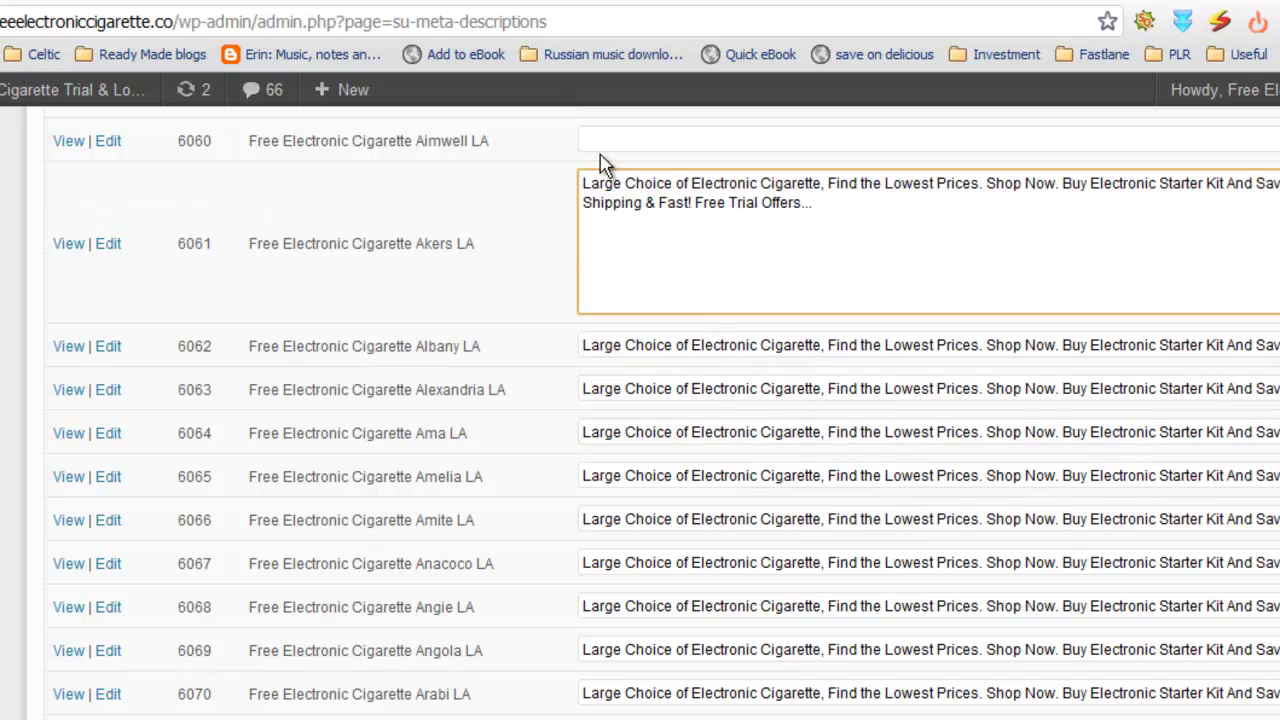
{"action": "left_click", "coordinate": [596, 139]}
{"action": "key", "text": "ctrl+v"}
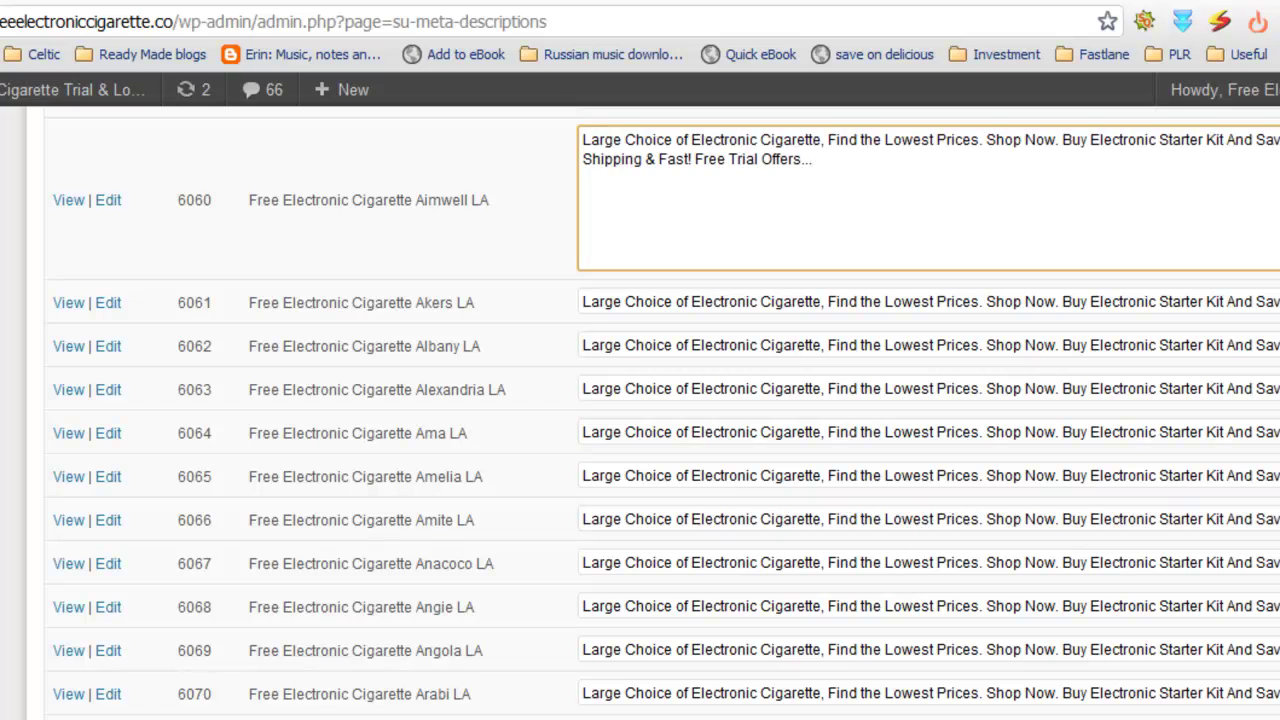
Save the changed post meta descriptions and check them in the reloaded posts list.
{"action": "scroll", "coordinate": [662, 414], "scroll_direction": "up", "scroll_amount": 20}
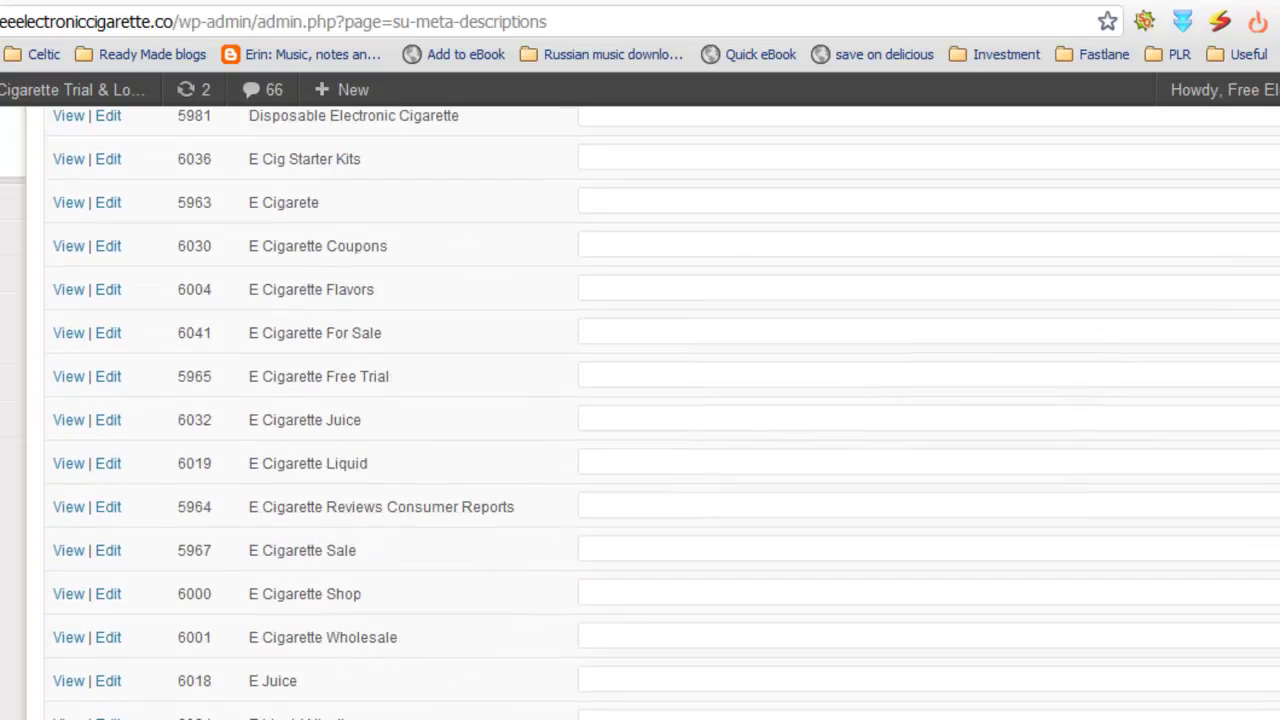
{"action": "scroll", "coordinate": [661, 411], "scroll_direction": "down", "scroll_amount": 20}
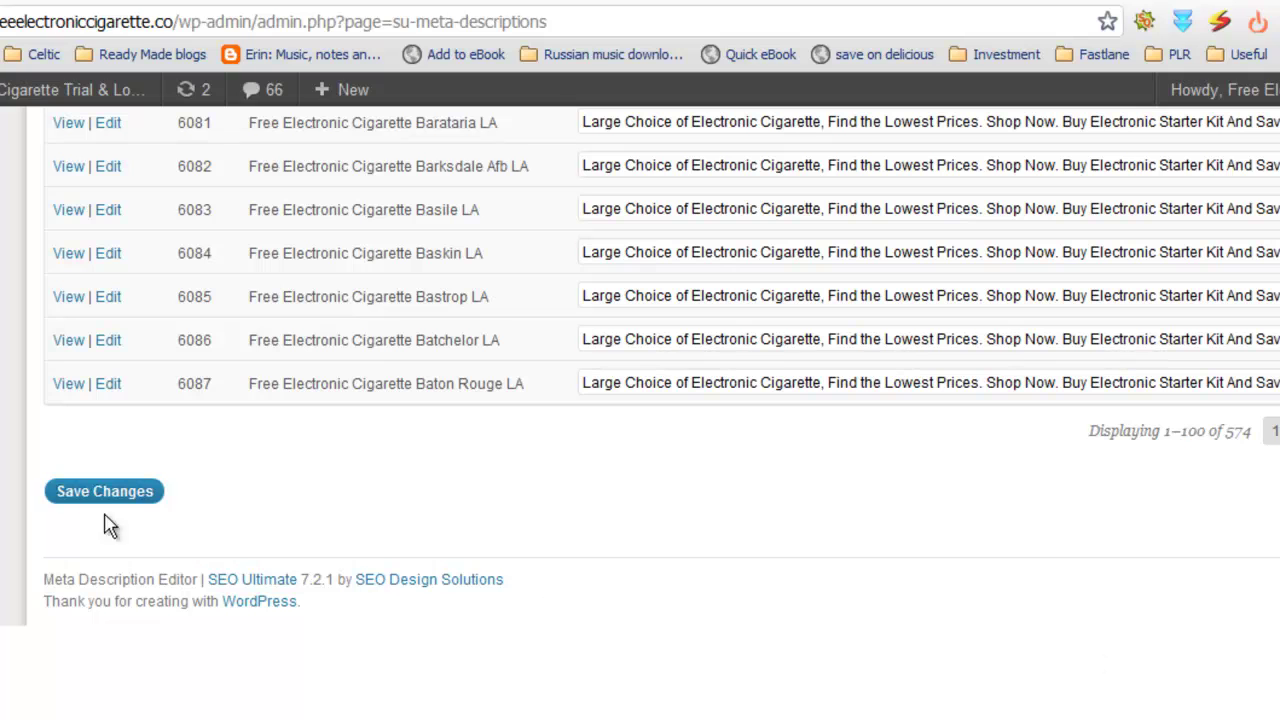
{"action": "left_click", "coordinate": [105, 494]}
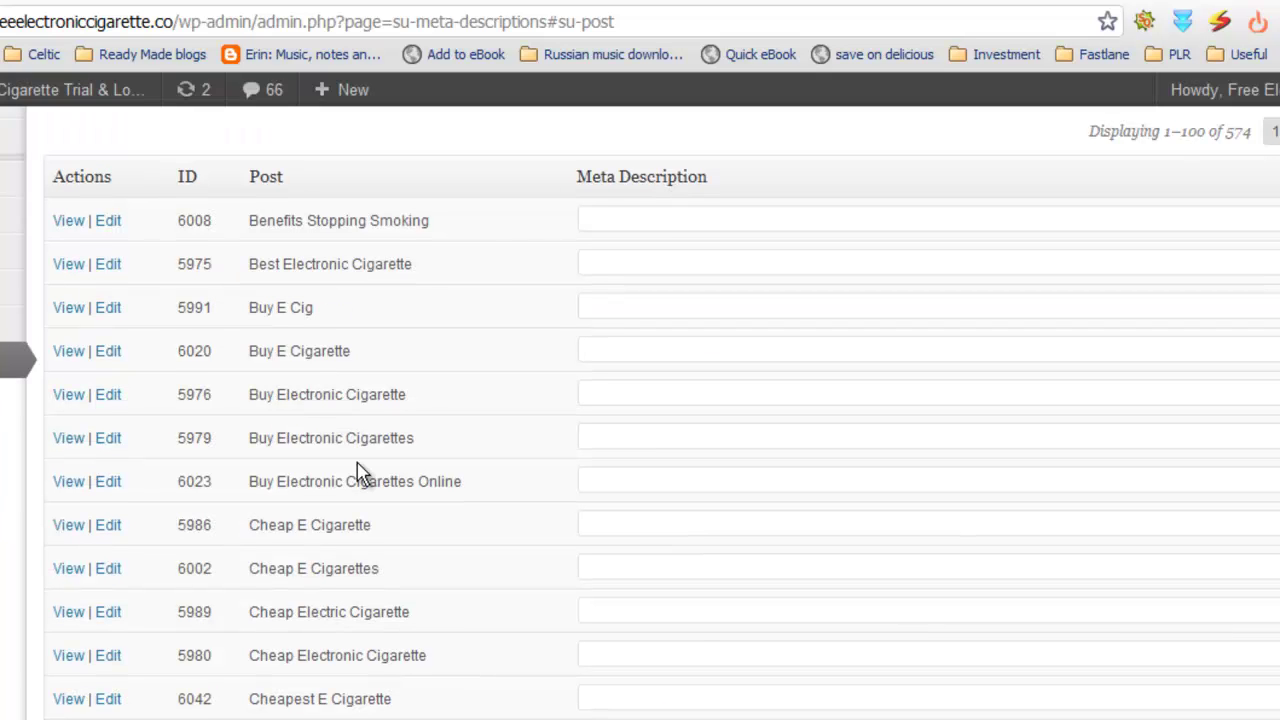
{"action": "scroll", "coordinate": [660, 414], "scroll_direction": "down", "scroll_amount": 20}
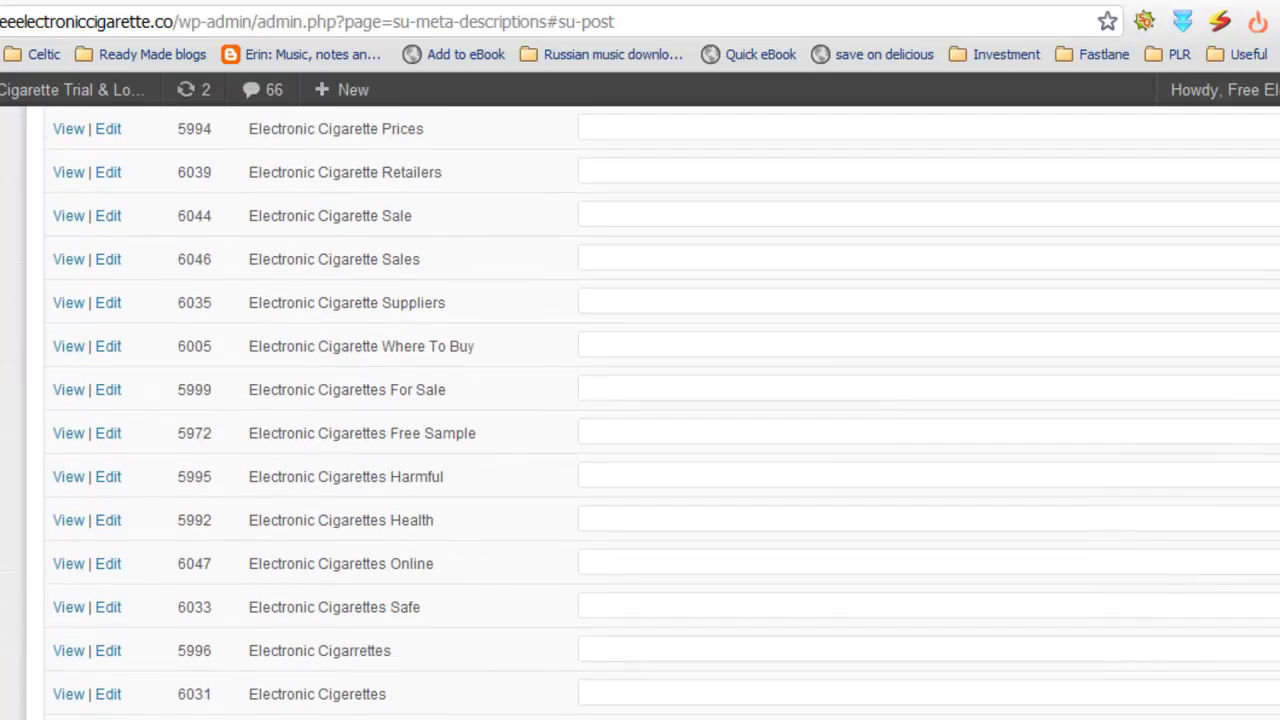
{"action": "scroll", "coordinate": [660, 414], "scroll_direction": "down", "scroll_amount": 5}
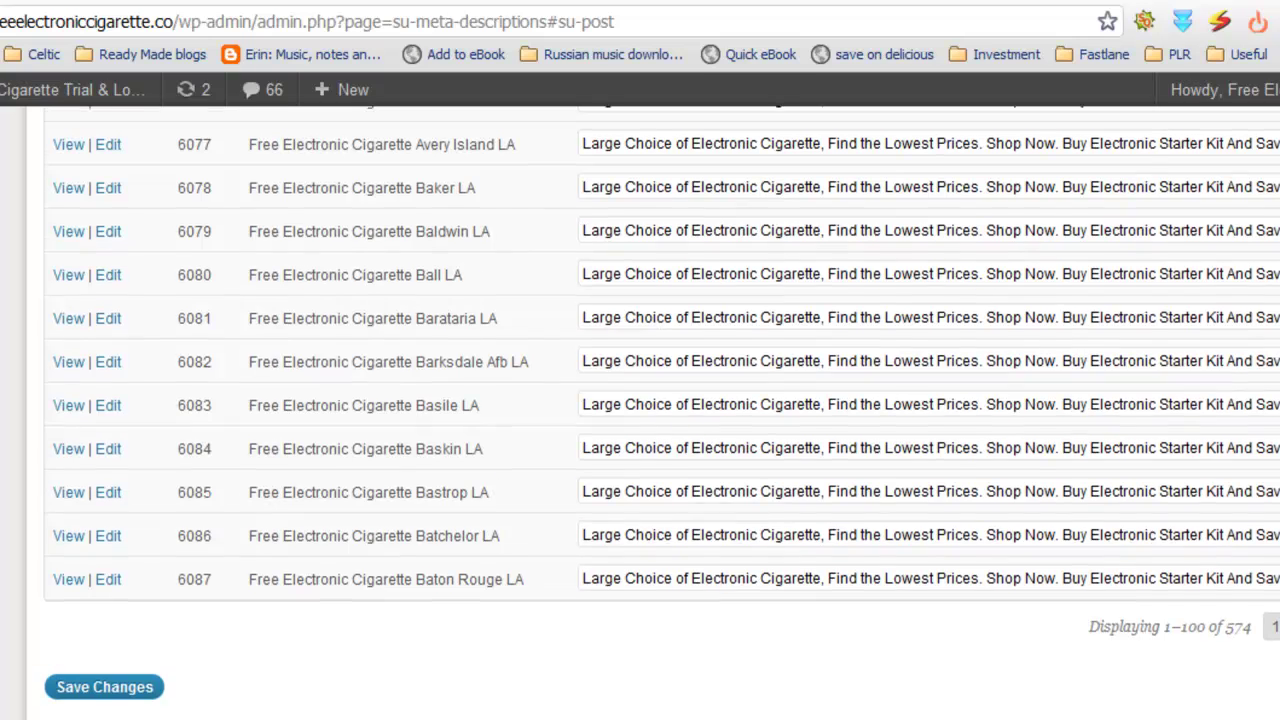
{"action": "scroll", "coordinate": [660, 414], "scroll_direction": "up", "scroll_amount": 15}
{"action": "scroll", "coordinate": [580, 590], "scroll_direction": "up", "scroll_amount": 8}
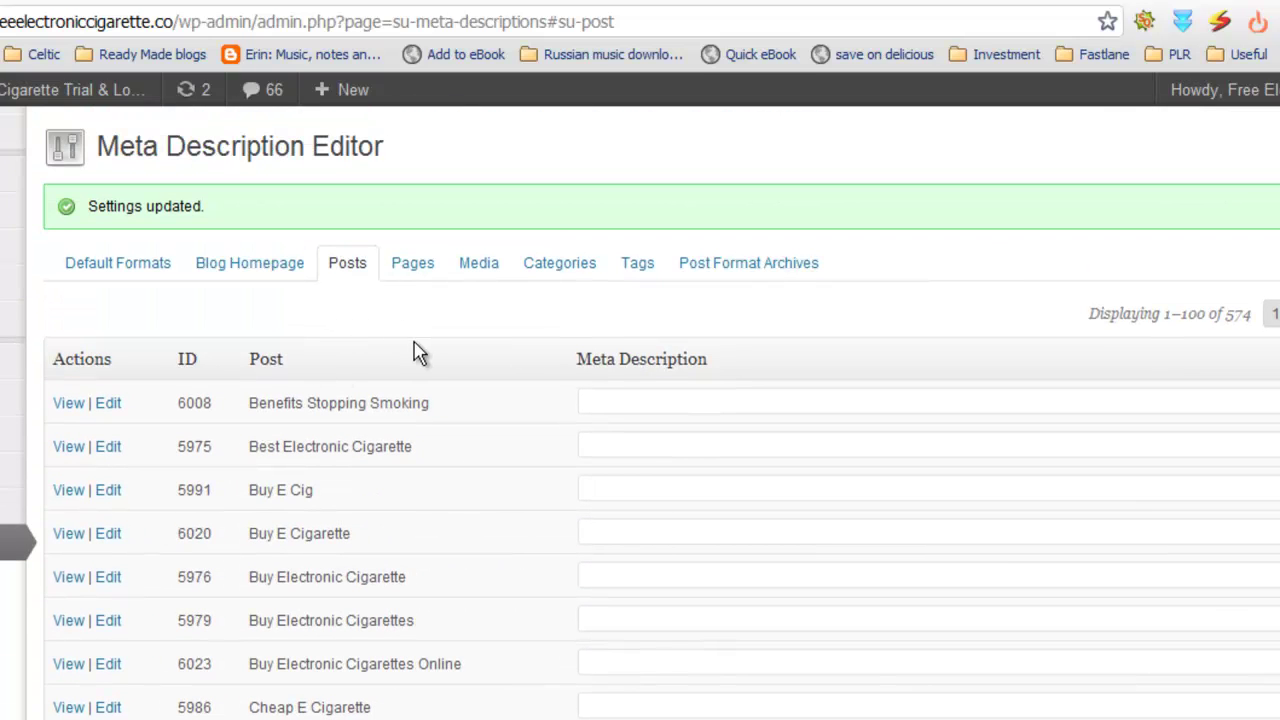
Review the meta description fields for the site's pages, media and categories.
{"action": "left_click", "coordinate": [413, 270]}
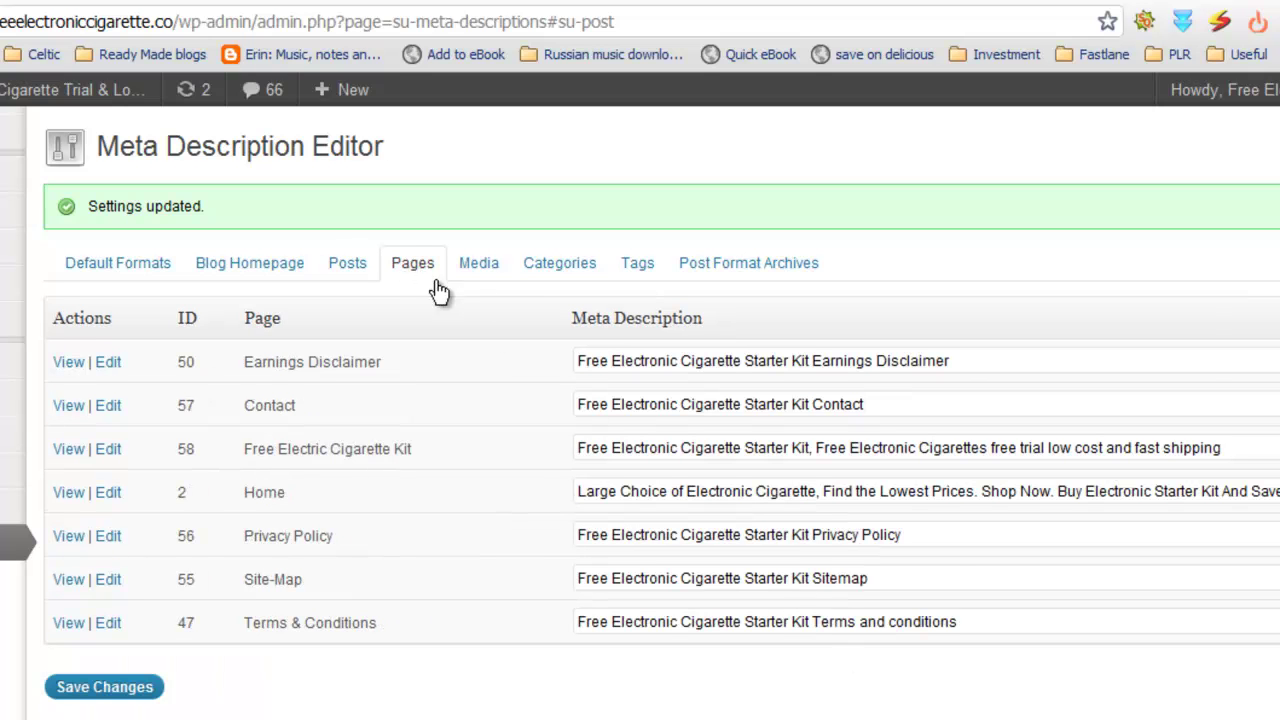
{"action": "left_click", "coordinate": [490, 270]}
{"action": "left_click", "coordinate": [574, 276]}
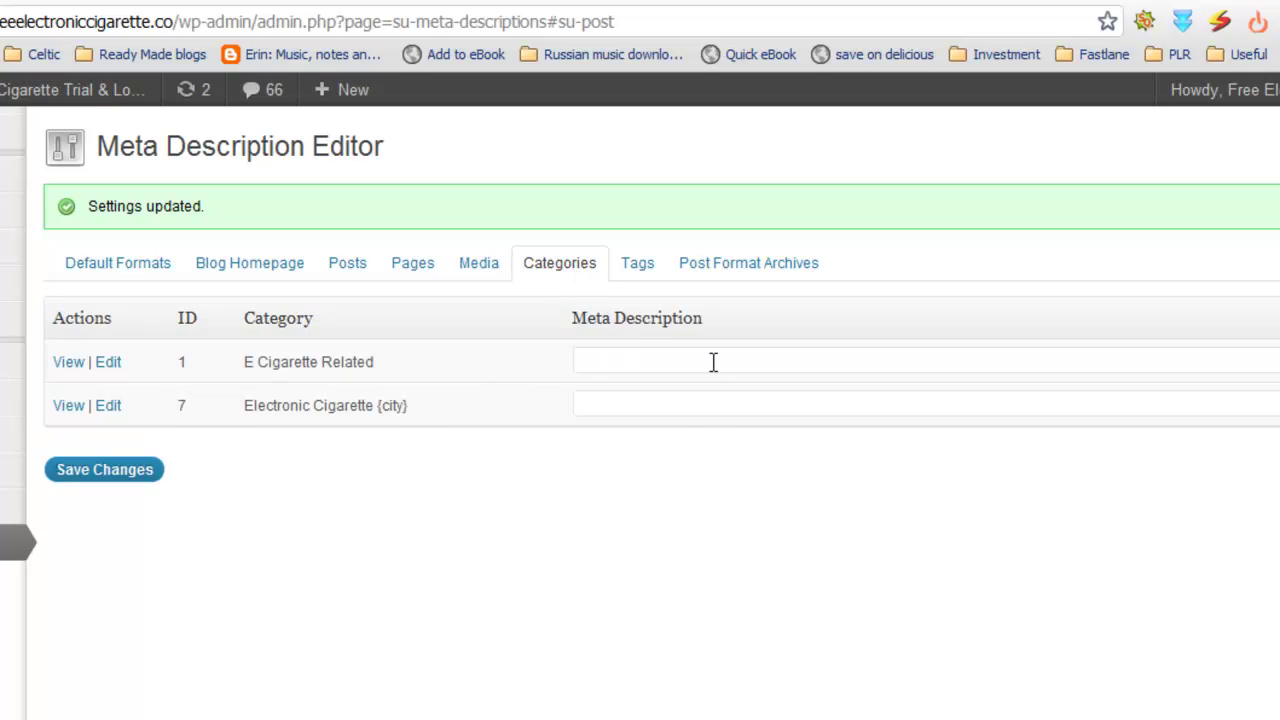
{"action": "left_click", "coordinate": [633, 352]}
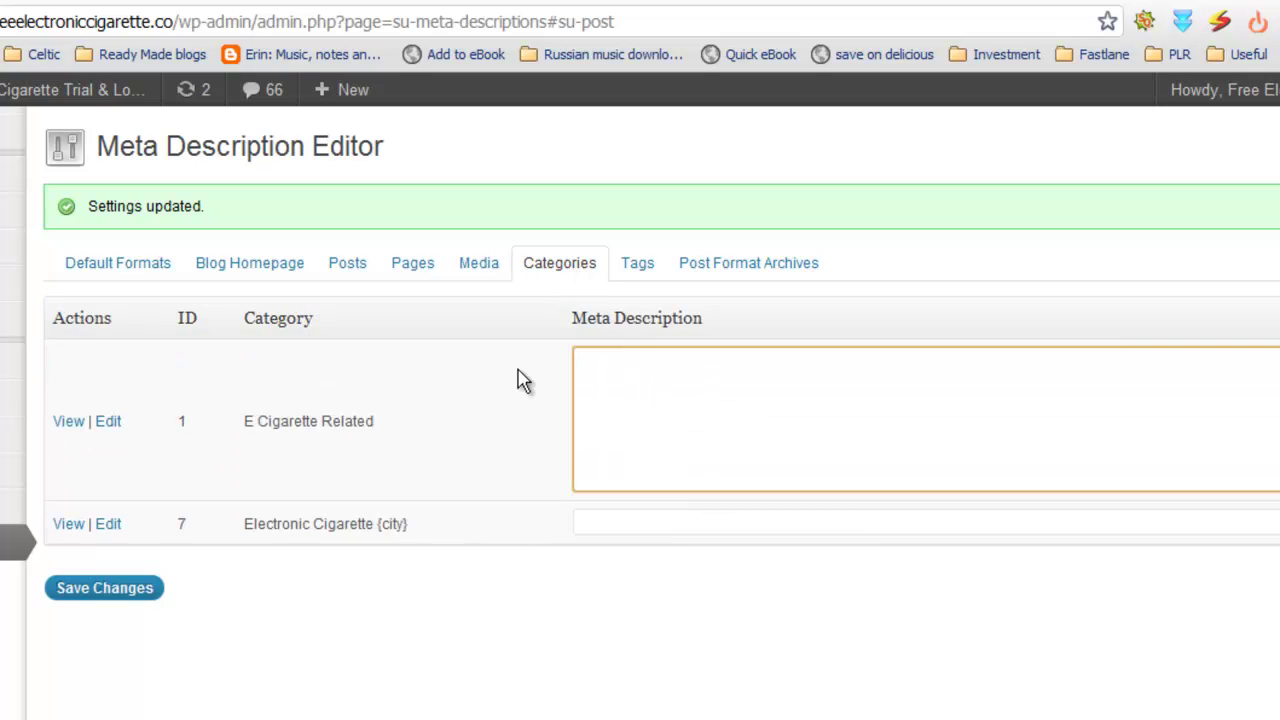
{"action": "left_click", "coordinate": [517, 380]}
{"action": "left_click", "coordinate": [620, 400]}
{"action": "left_click", "coordinate": [503, 341]}
Look through the site's tags and their meta description fields in the Meta Description Editor.
{"action": "left_click", "coordinate": [638, 270]}
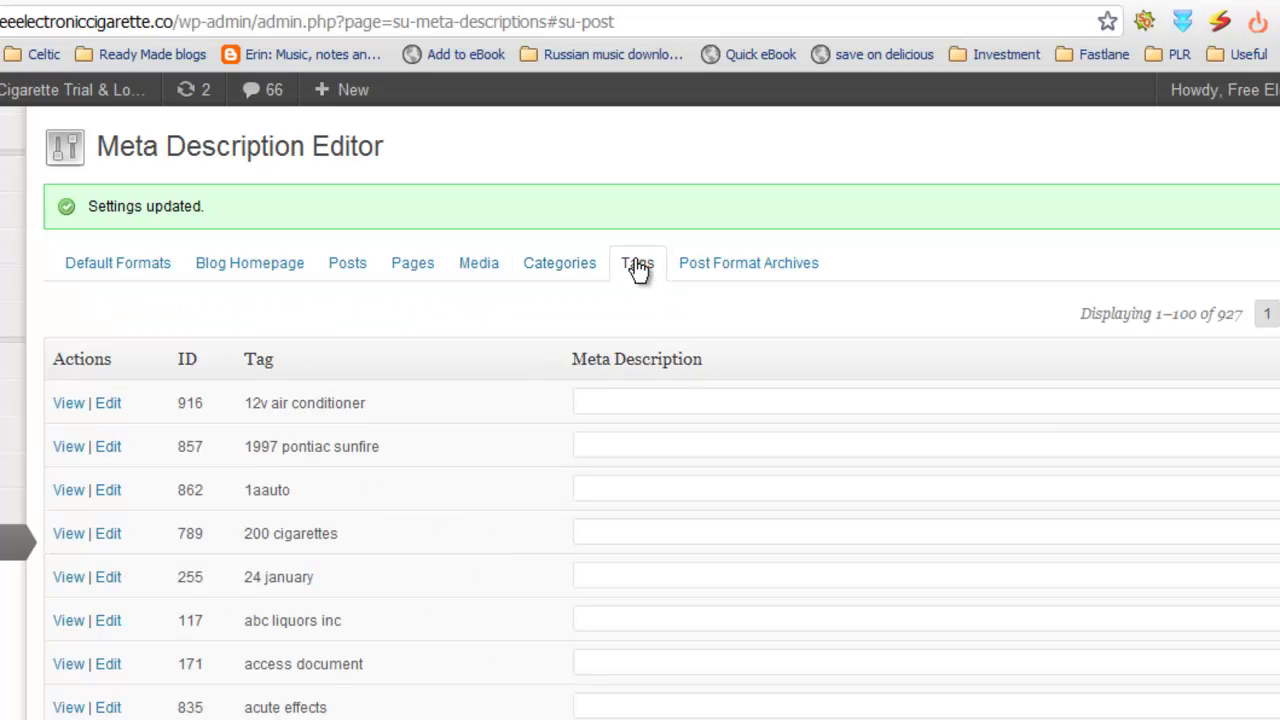
{"action": "scroll", "coordinate": [803, 405], "scroll_direction": "down", "scroll_amount": 4}
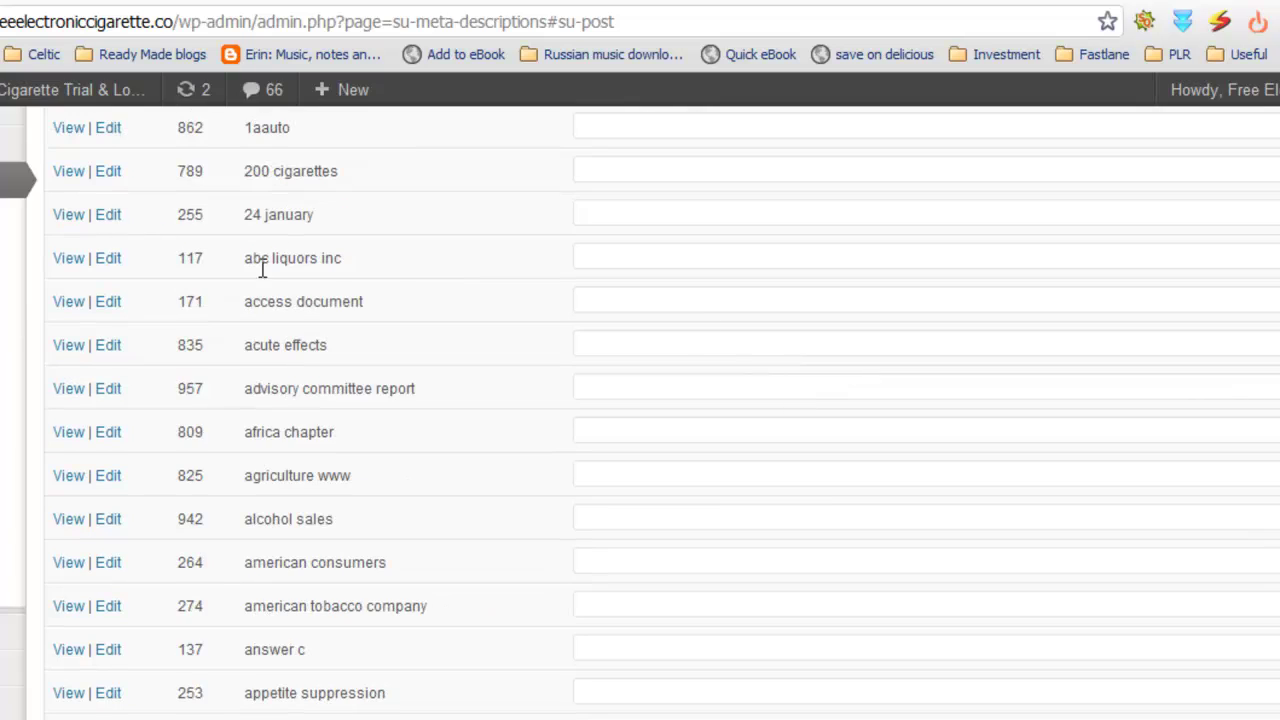
{"action": "scroll", "coordinate": [790, 312], "scroll_direction": "up", "scroll_amount": 2}
{"action": "scroll", "coordinate": [663, 320], "scroll_direction": "up", "scroll_amount": 2}
{"action": "scroll", "coordinate": [386, 249], "scroll_direction": "down", "scroll_amount": 3}
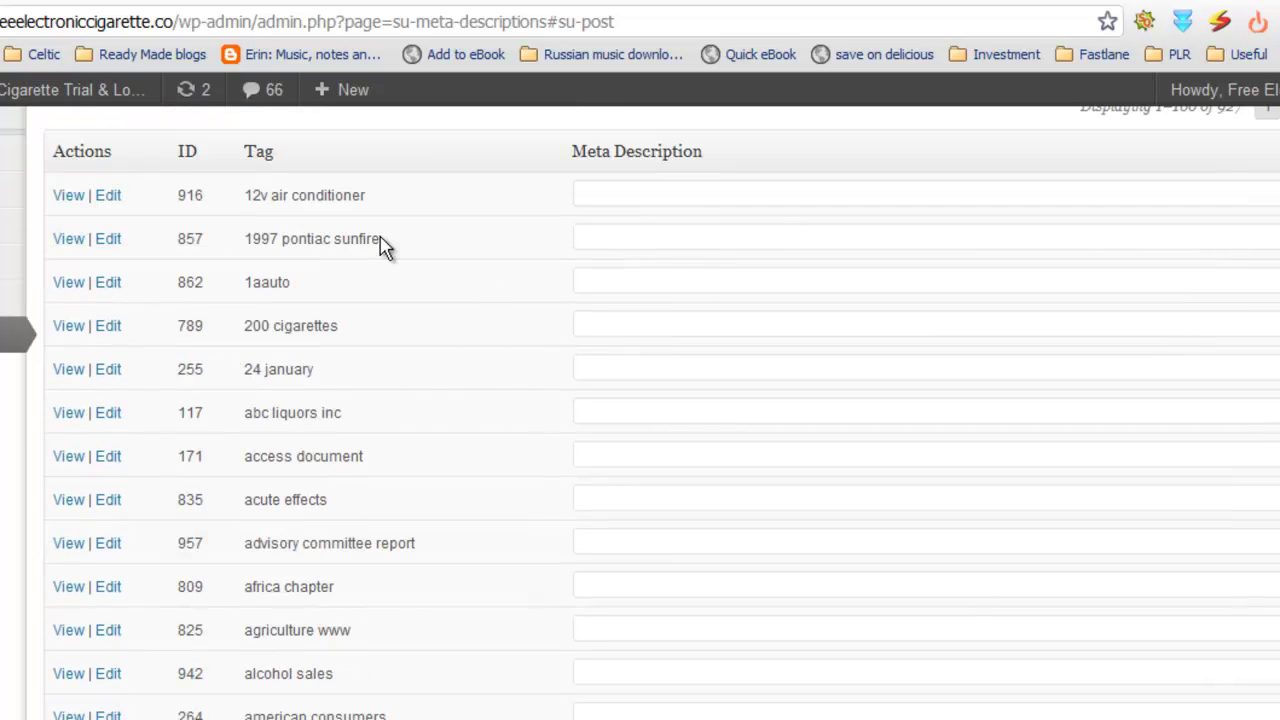
{"action": "scroll", "coordinate": [488, 545], "scroll_direction": "down", "scroll_amount": 3}
{"action": "scroll", "coordinate": [488, 545], "scroll_direction": "up", "scroll_amount": 4}
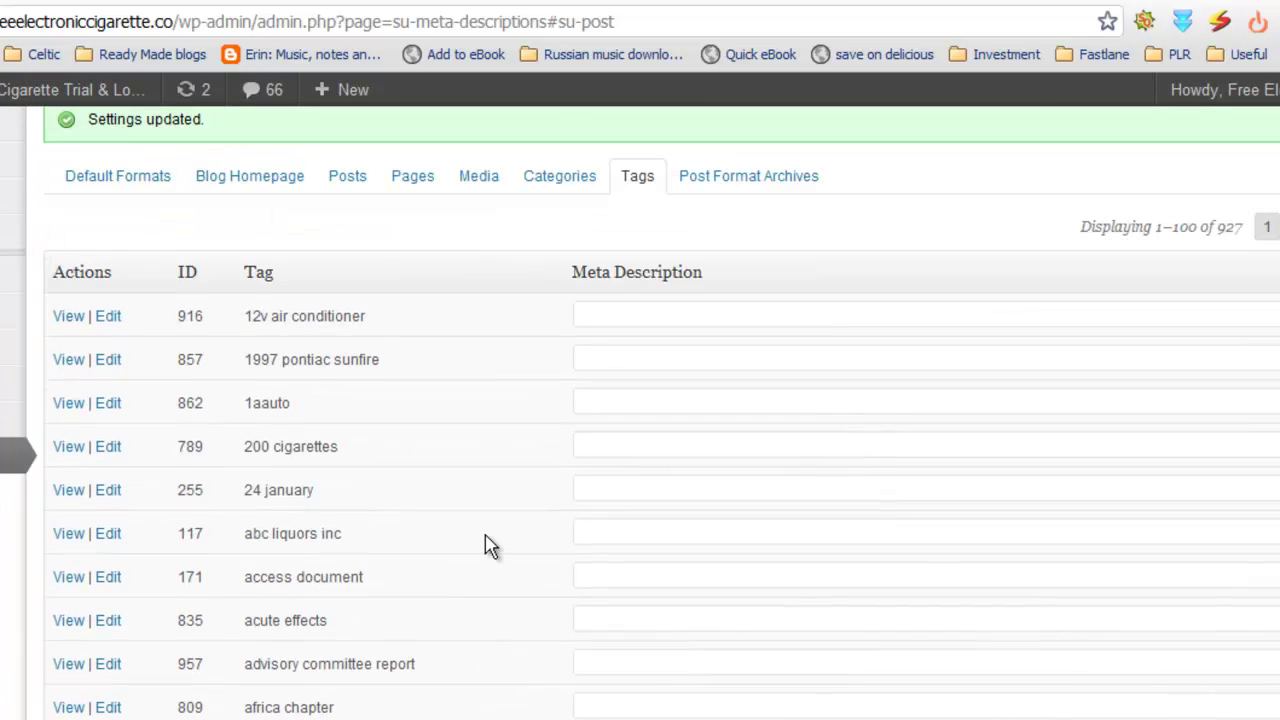
{"action": "scroll", "coordinate": [1006, 214], "scroll_direction": "up", "scroll_amount": 1}
{"action": "scroll", "coordinate": [1010, 220], "scroll_direction": "down", "scroll_amount": 1}
{"action": "left_click", "coordinate": [640, 312]}
{"action": "scroll", "coordinate": [480, 430], "scroll_direction": "down", "scroll_amount": 5}
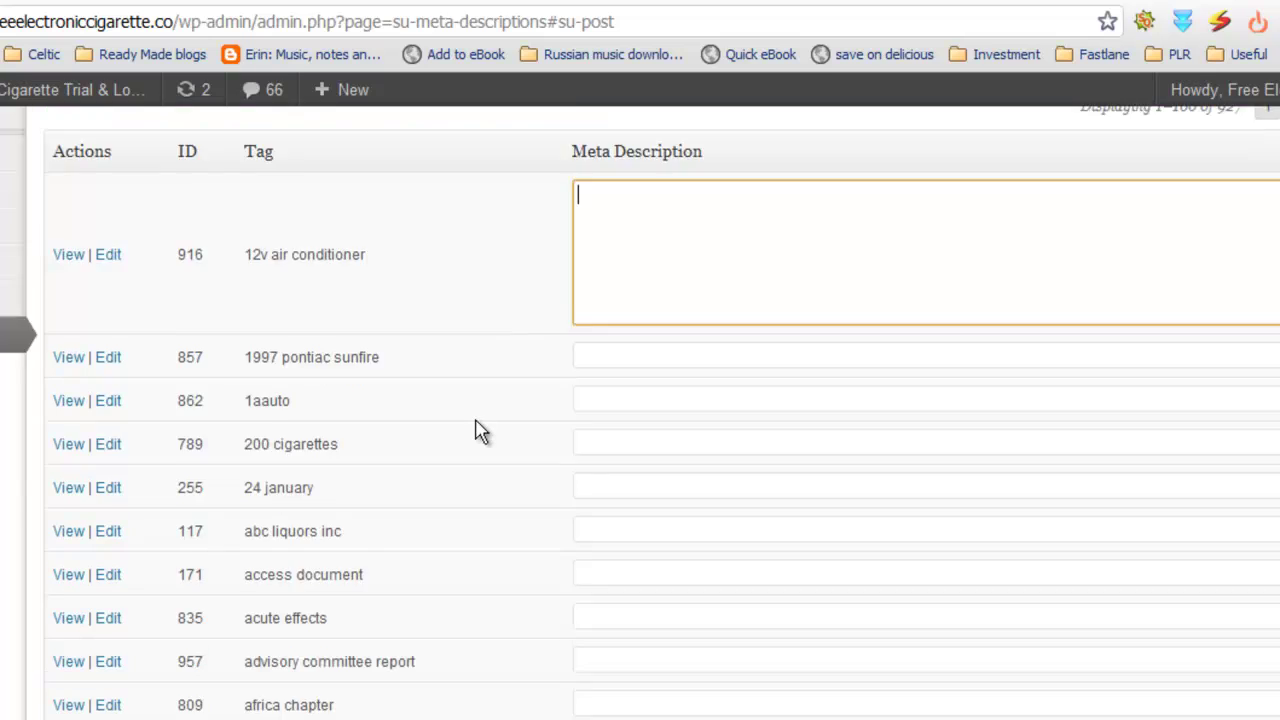
{"action": "scroll", "coordinate": [480, 430], "scroll_direction": "up", "scroll_amount": 1}
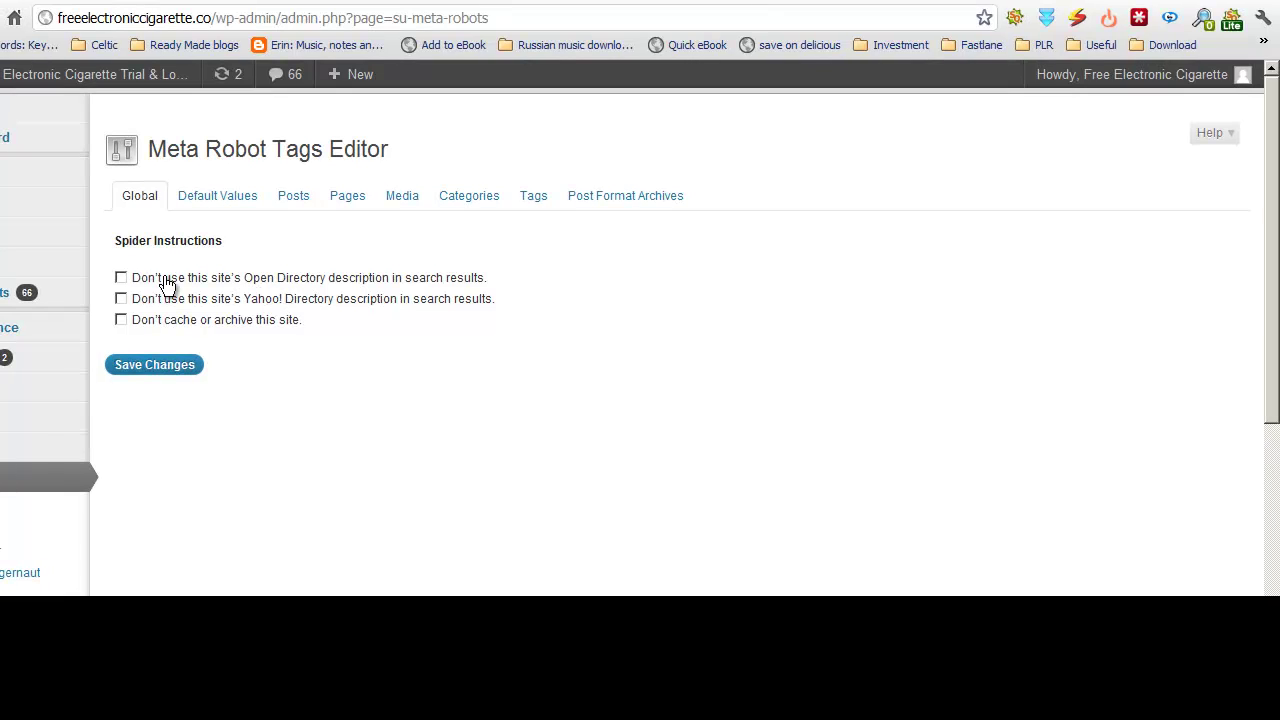
Tell spiders not to use the site's Open Directory and Yahoo! Directory descriptions in search results, and save the changes.
{"action": "left_click", "coordinate": [120, 277]}
{"action": "left_click", "coordinate": [121, 298]}
{"action": "left_click", "coordinate": [156, 366]}
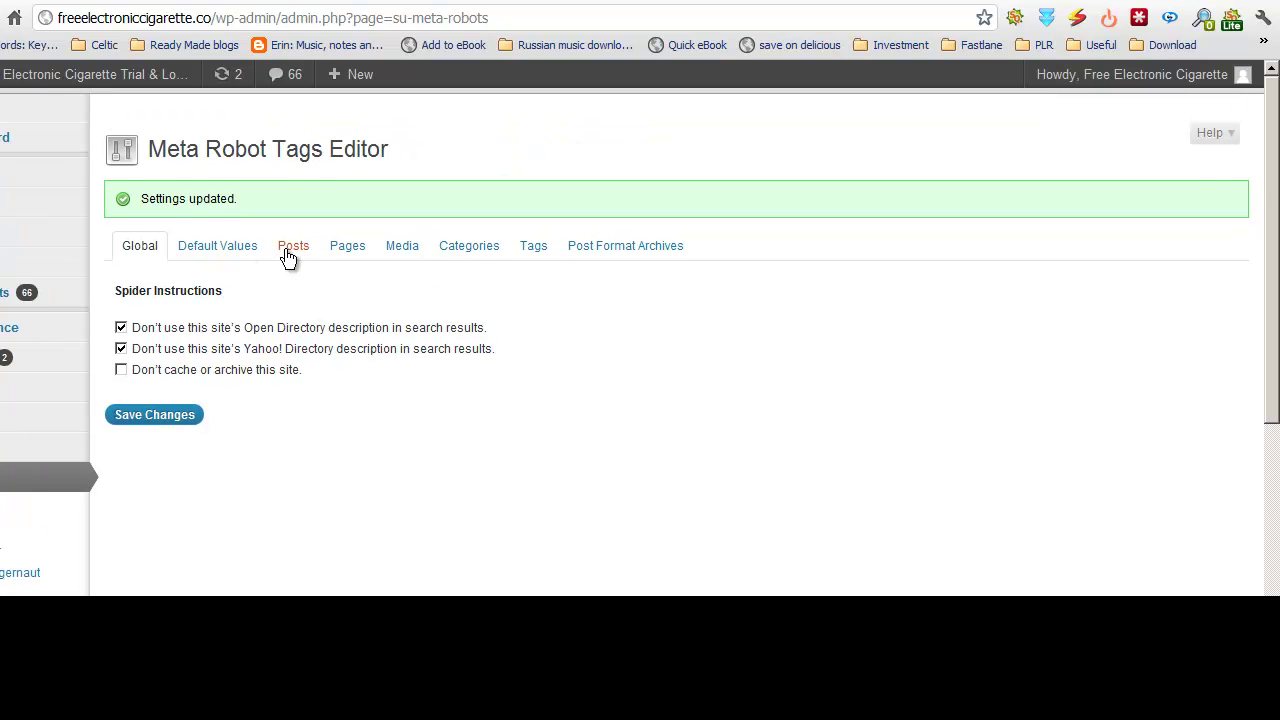
Examine the Noindex and Nofollow settings of the posts and pages in the Meta Robot Tags Editor.
{"action": "left_click", "coordinate": [300, 249]}
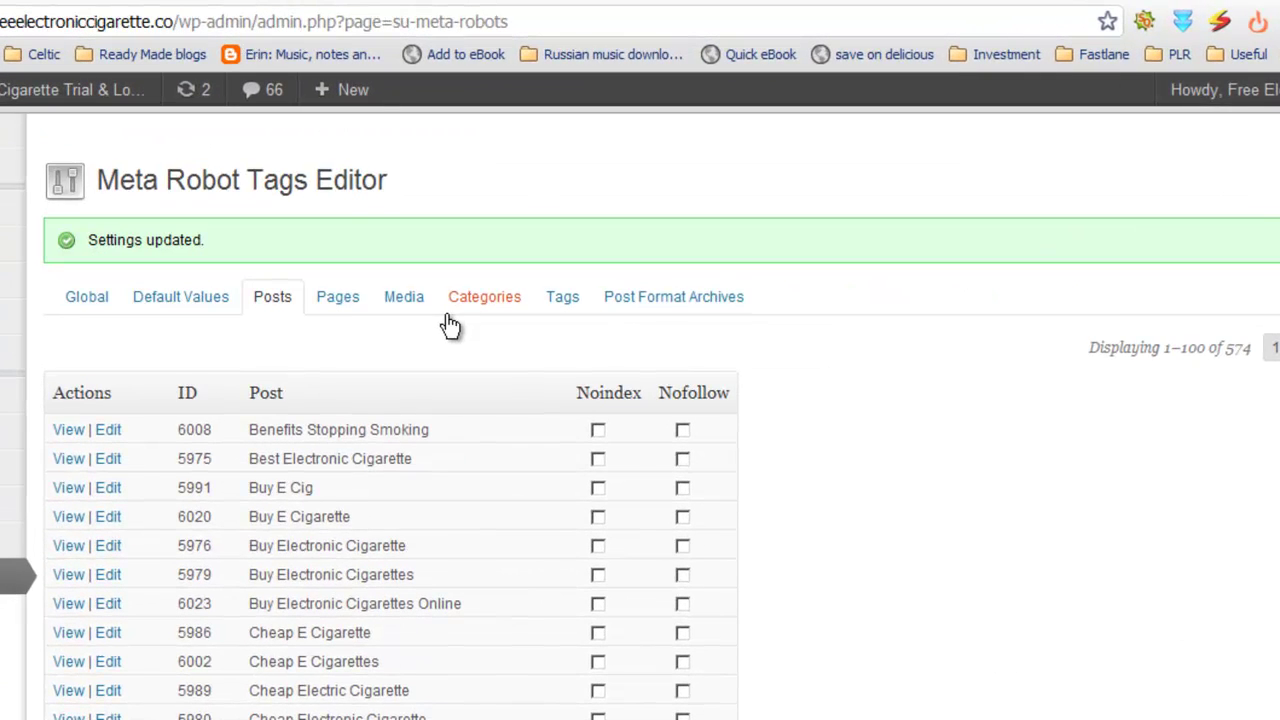
{"action": "scroll", "coordinate": [495, 340], "scroll_direction": "down", "scroll_amount": 2}
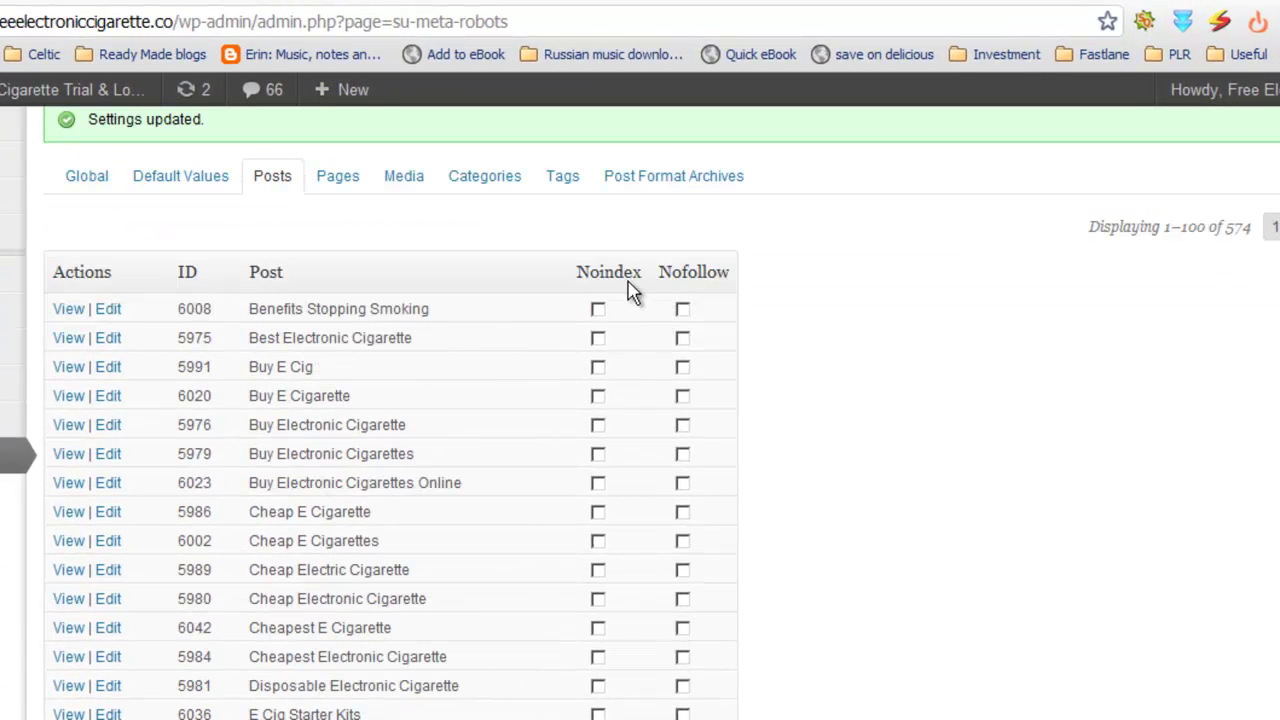
{"action": "scroll", "coordinate": [782, 395], "scroll_direction": "down", "scroll_amount": 2}
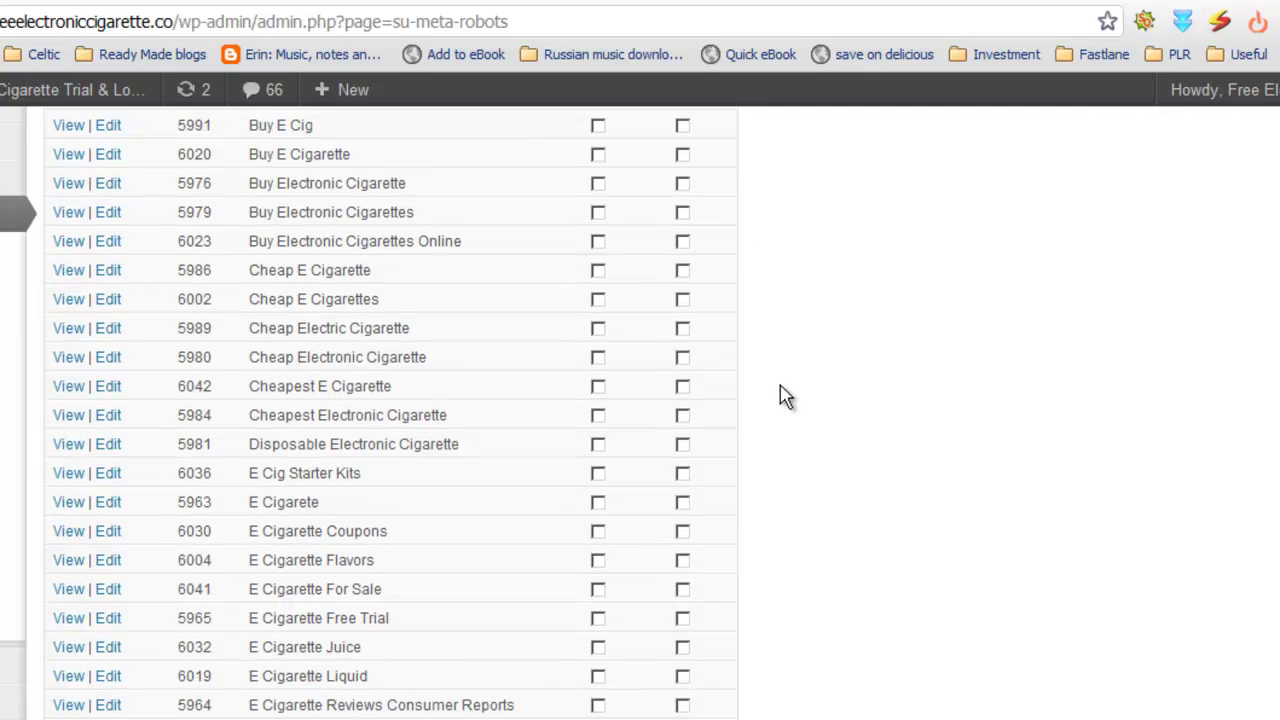
{"action": "scroll", "coordinate": [782, 395], "scroll_direction": "up", "scroll_amount": 2}
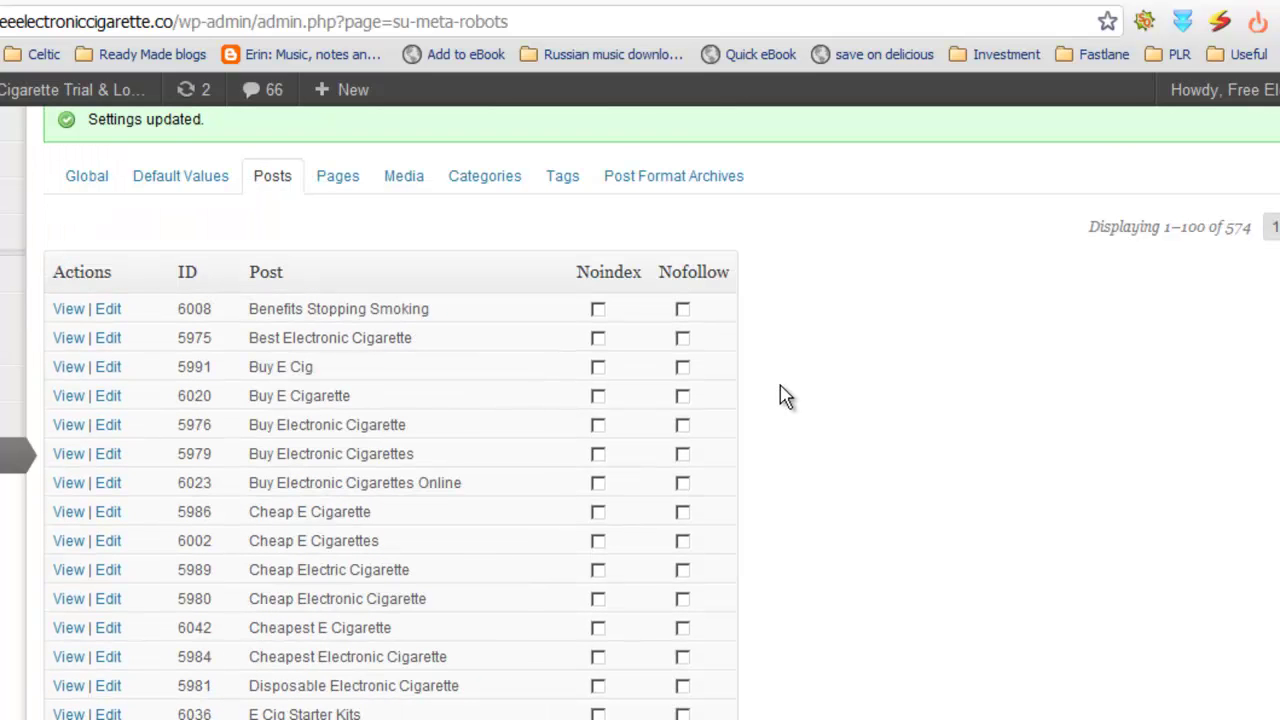
{"action": "scroll", "coordinate": [785, 395], "scroll_direction": "down", "scroll_amount": 9}
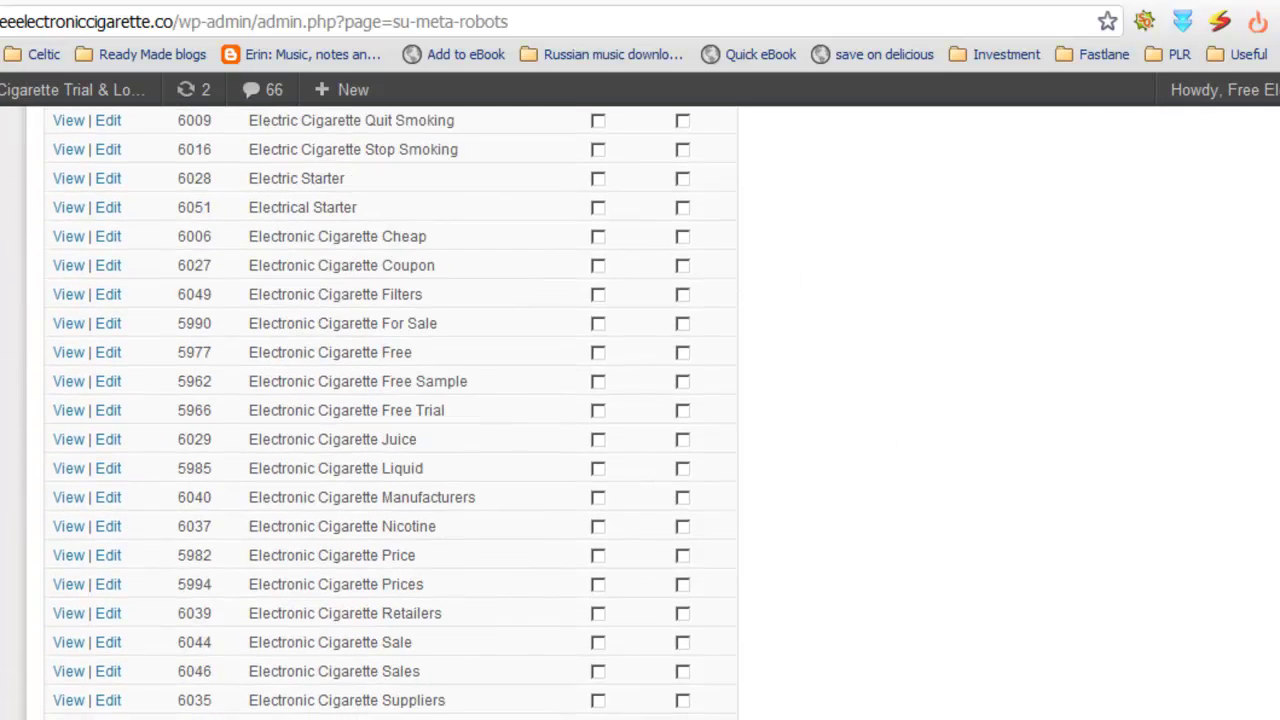
{"action": "scroll", "coordinate": [390, 413], "scroll_direction": "down", "scroll_amount": 10}
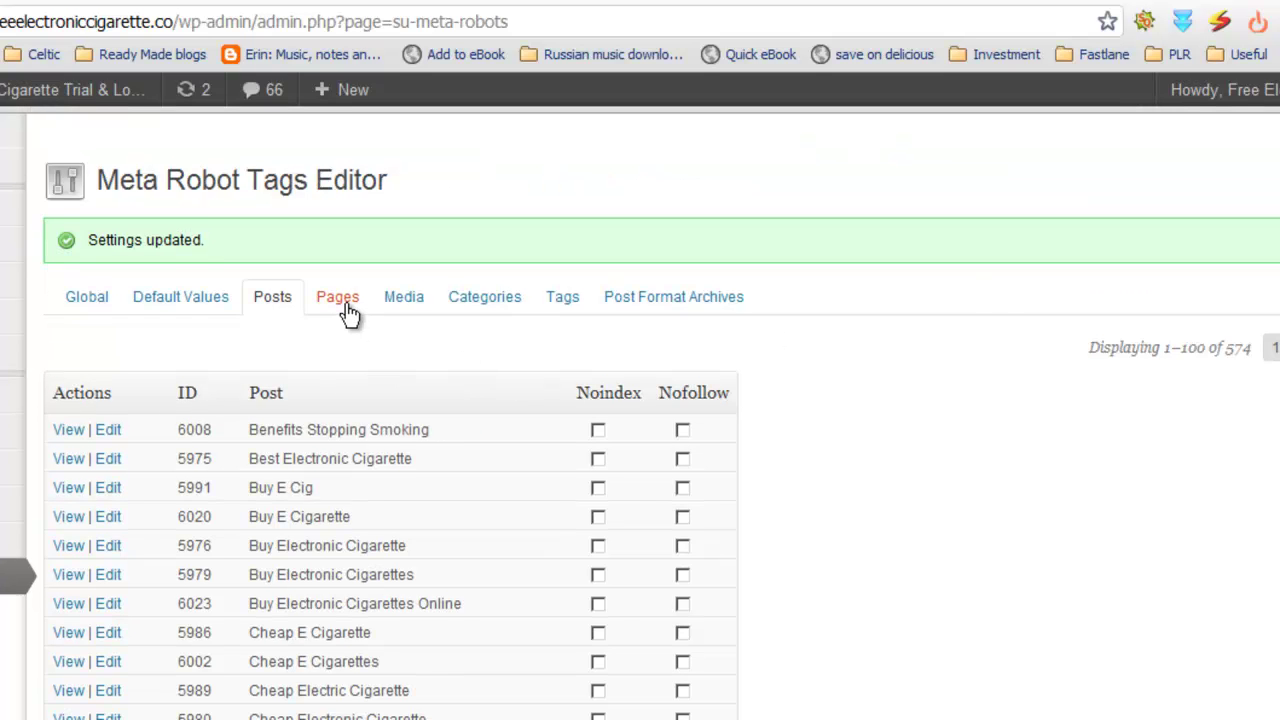
{"action": "left_click", "coordinate": [340, 299]}
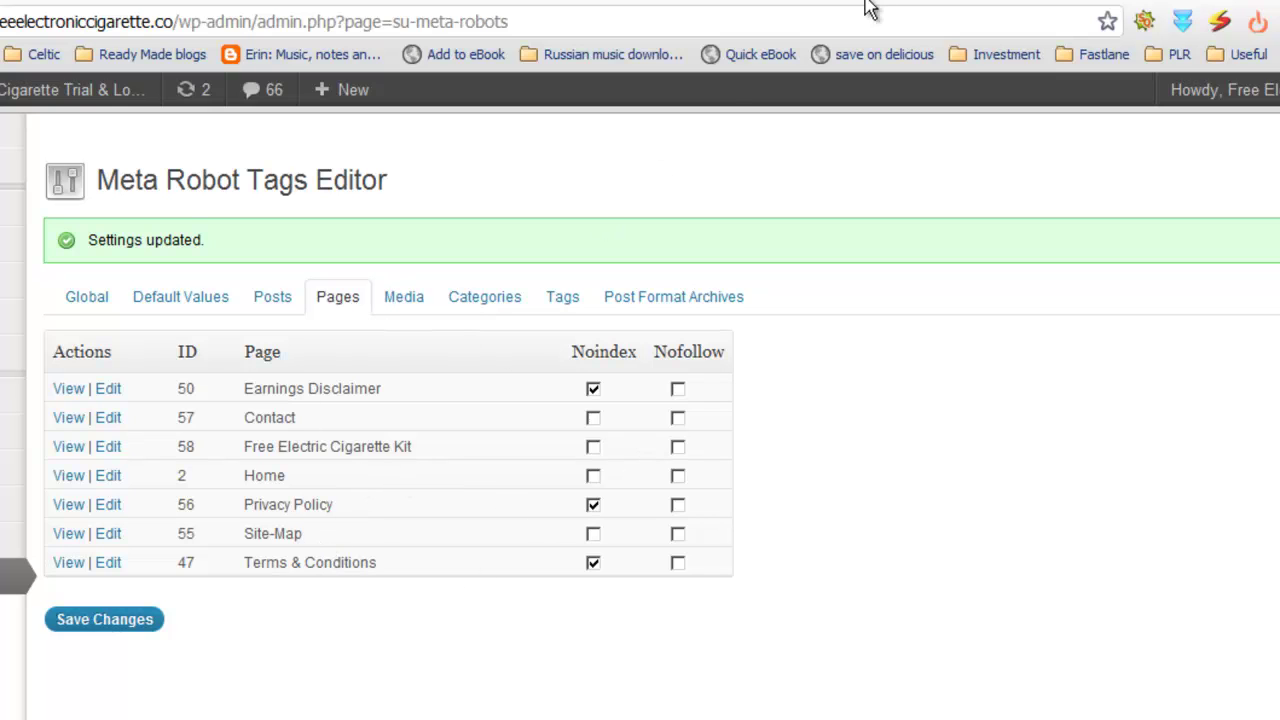
Enable the nofollow'd attribution link in the SEO Ultimate plugin's global settings and save the changes.
{"action": "key", "text": "alt+Left"}
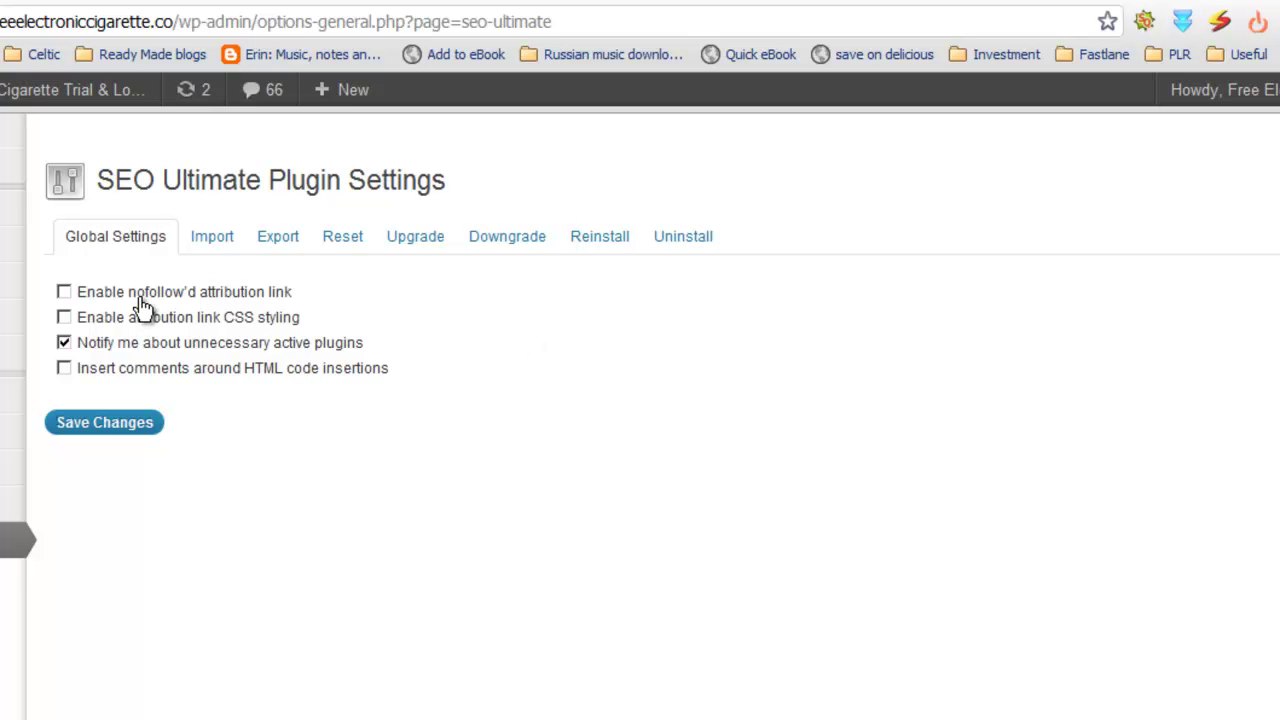
{"action": "left_click", "coordinate": [64, 291]}
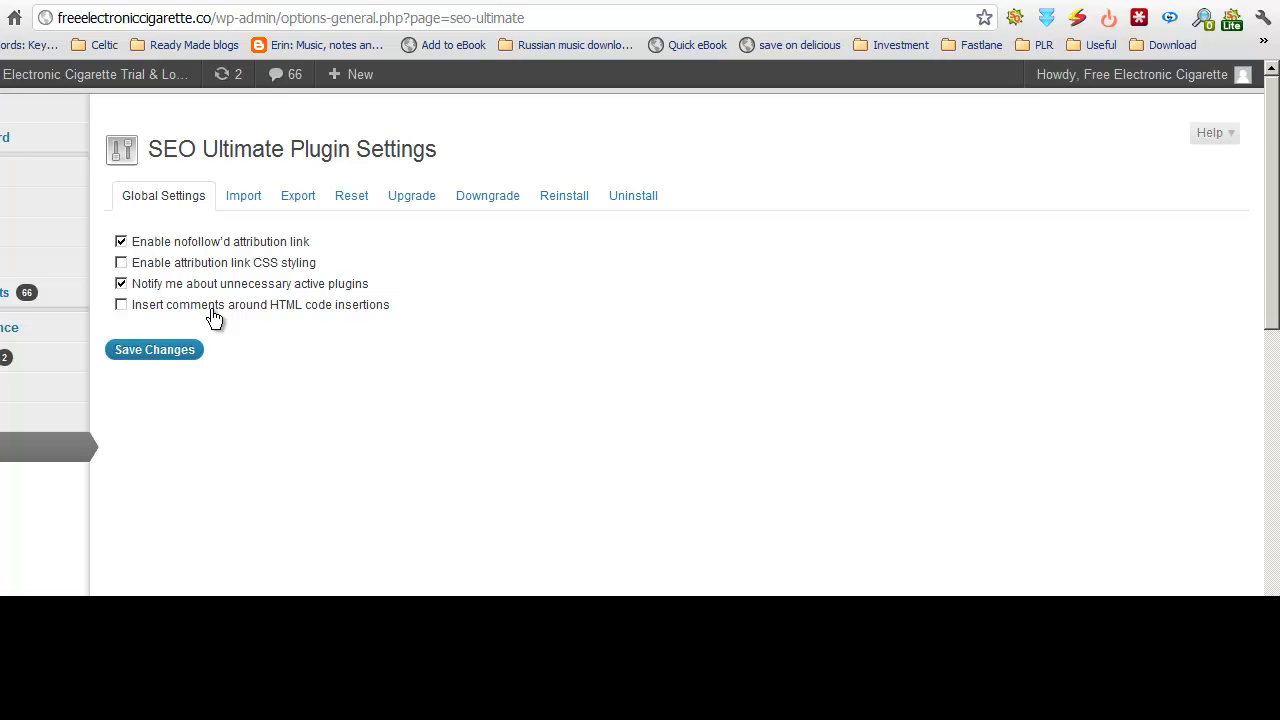
{"action": "left_click", "coordinate": [158, 349]}
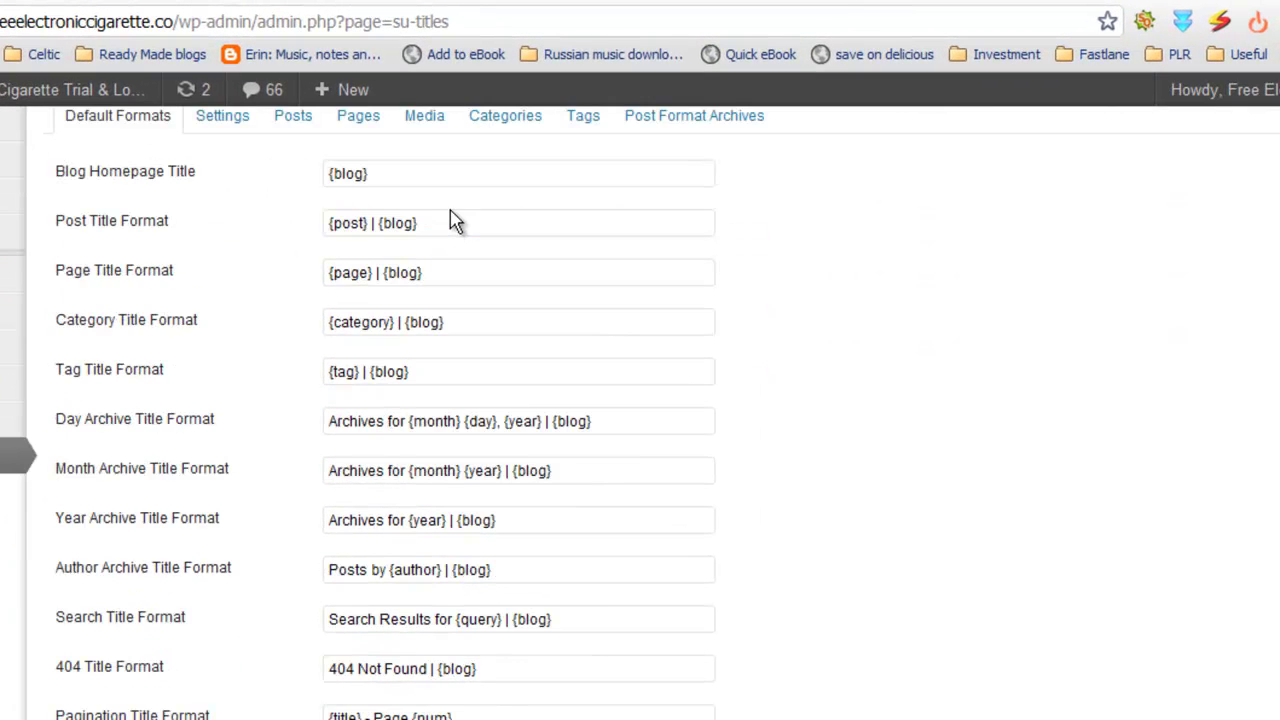
Review the Title Tag Rewriter's default formats, its settings, and the title tag fields of the posts.
{"action": "scroll", "coordinate": [455, 222], "scroll_direction": "up", "scroll_amount": 2}
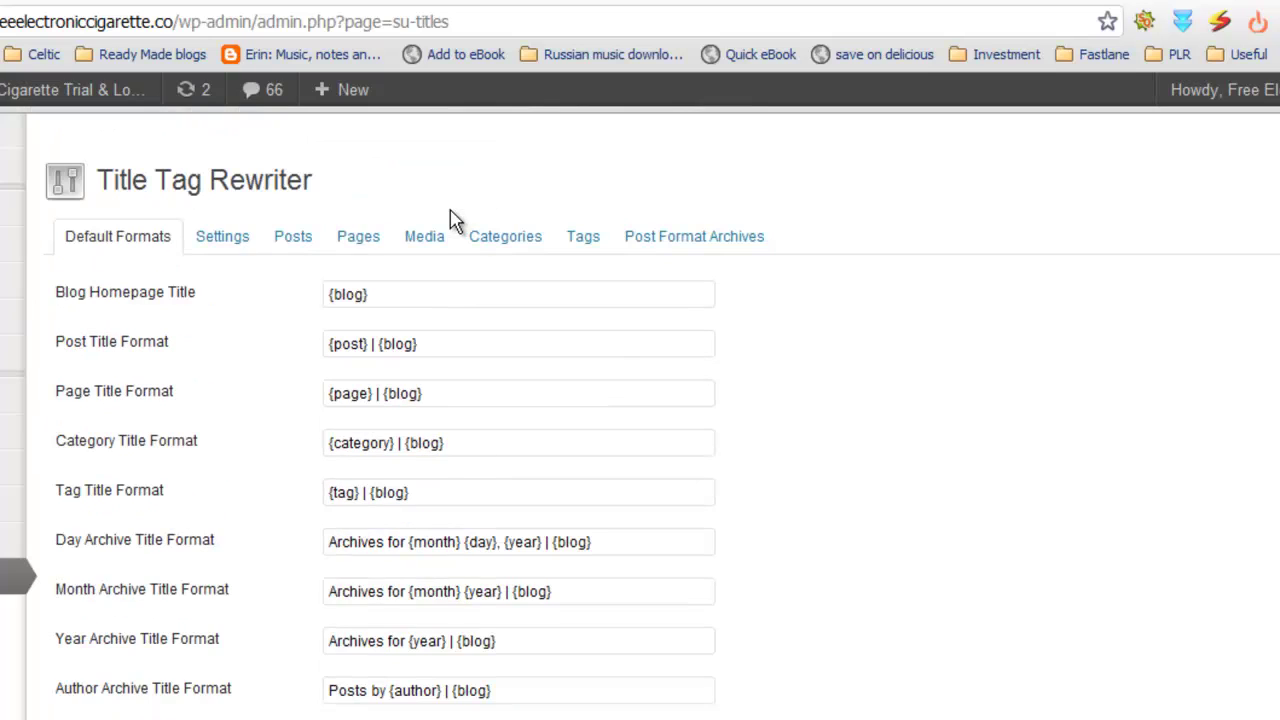
{"action": "left_click", "coordinate": [226, 242]}
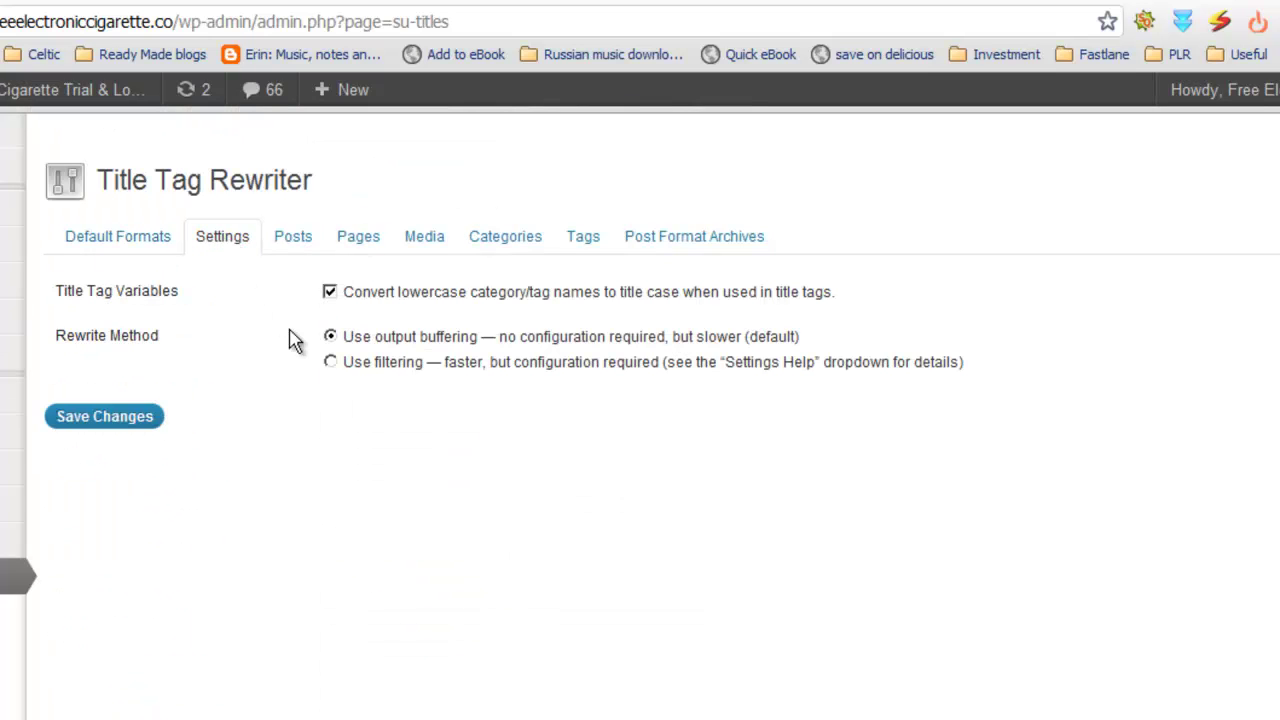
{"action": "left_click", "coordinate": [310, 242]}
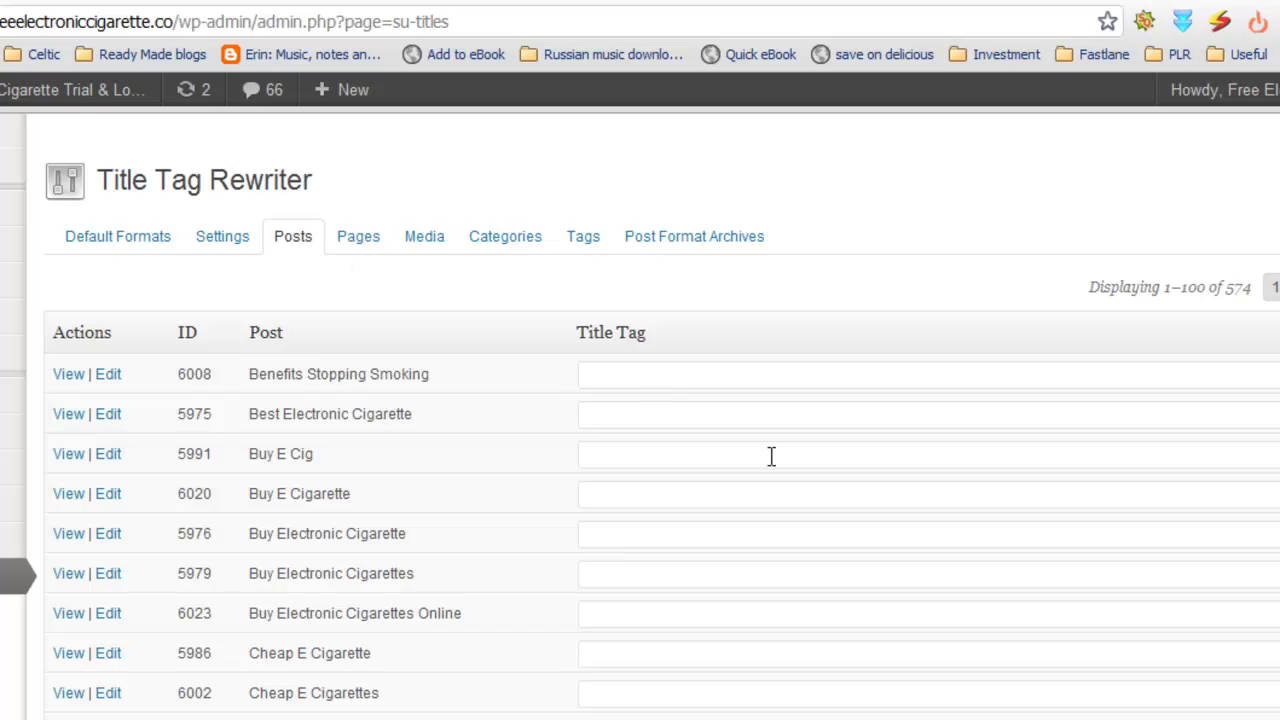
{"action": "scroll", "coordinate": [771, 457], "scroll_direction": "down", "scroll_amount": 1}
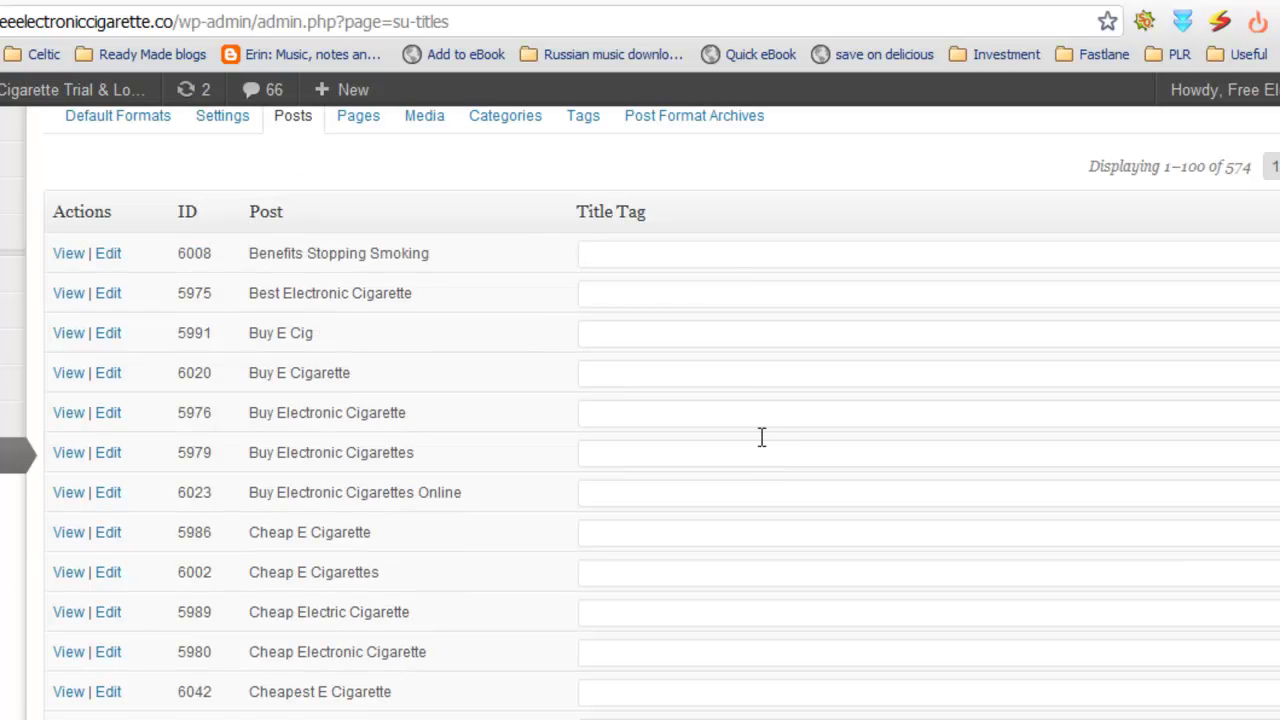
{"action": "scroll", "coordinate": [640, 414], "scroll_direction": "down", "scroll_amount": 20}
{"action": "scroll", "coordinate": [640, 414], "scroll_direction": "up", "scroll_amount": 20}
Set the title tag of the "Benefits Stopping Smoking" post to "Free Electronic Cigarette - Benefits Stopping Smoking".
{"action": "left_click", "coordinate": [650, 372]}
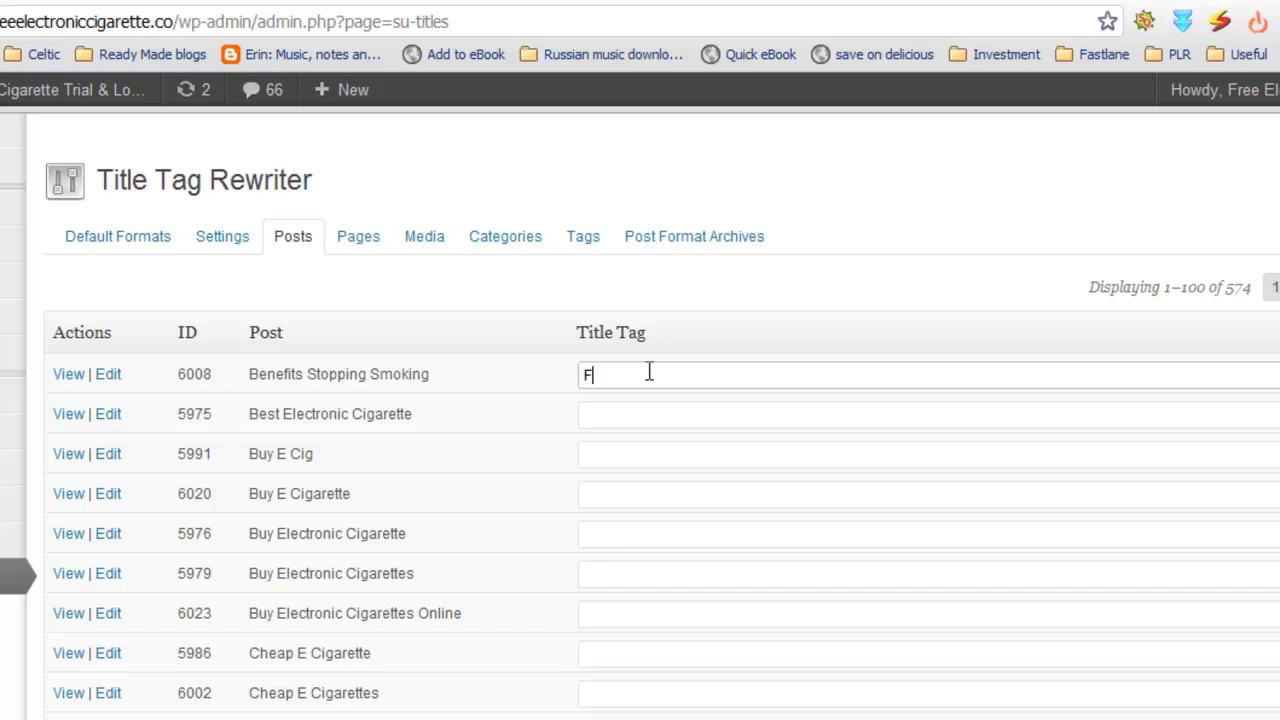
{"action": "type", "text": "Free Electronic Cigarett"}
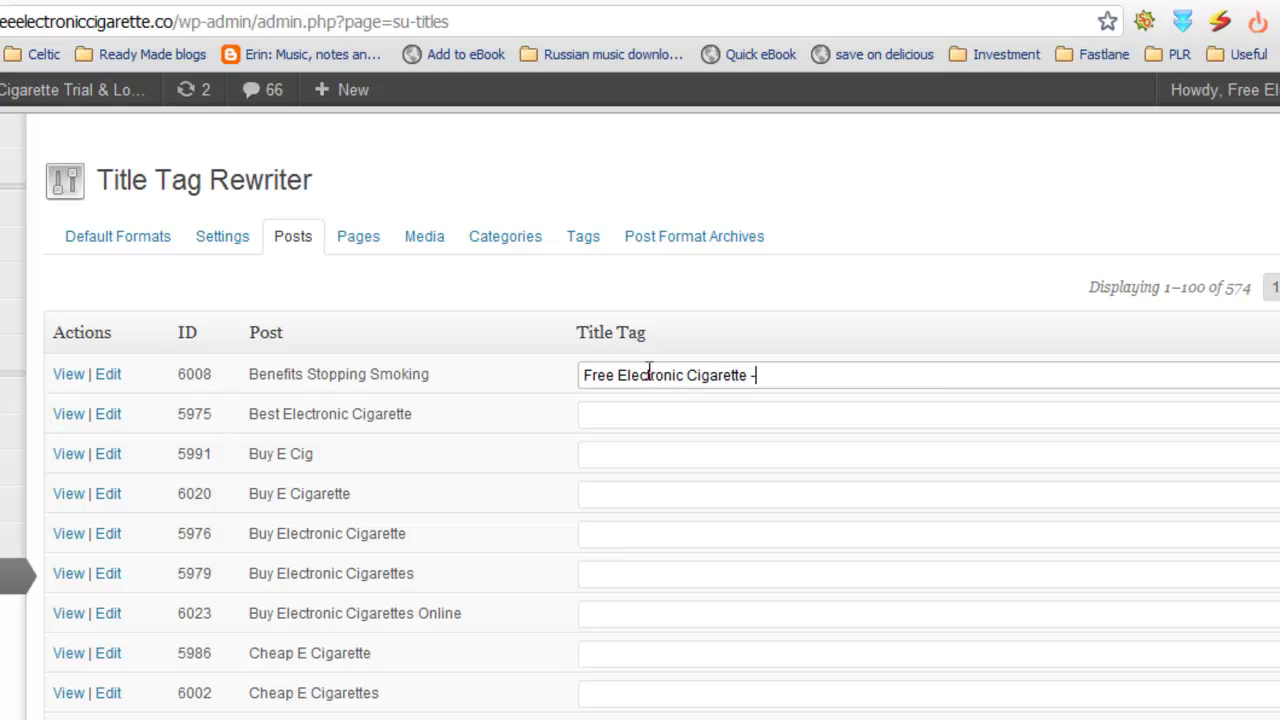
{"action": "type", "text": "e -"}
{"action": "left_click_drag", "start_coordinate": [447, 374], "coordinate": [249, 377]}
{"action": "right_click", "coordinate": [249, 377]}
{"action": "left_click", "coordinate": [285, 392]}
{"action": "left_click", "coordinate": [811, 372]}
{"action": "key", "text": "ctrl+v"}
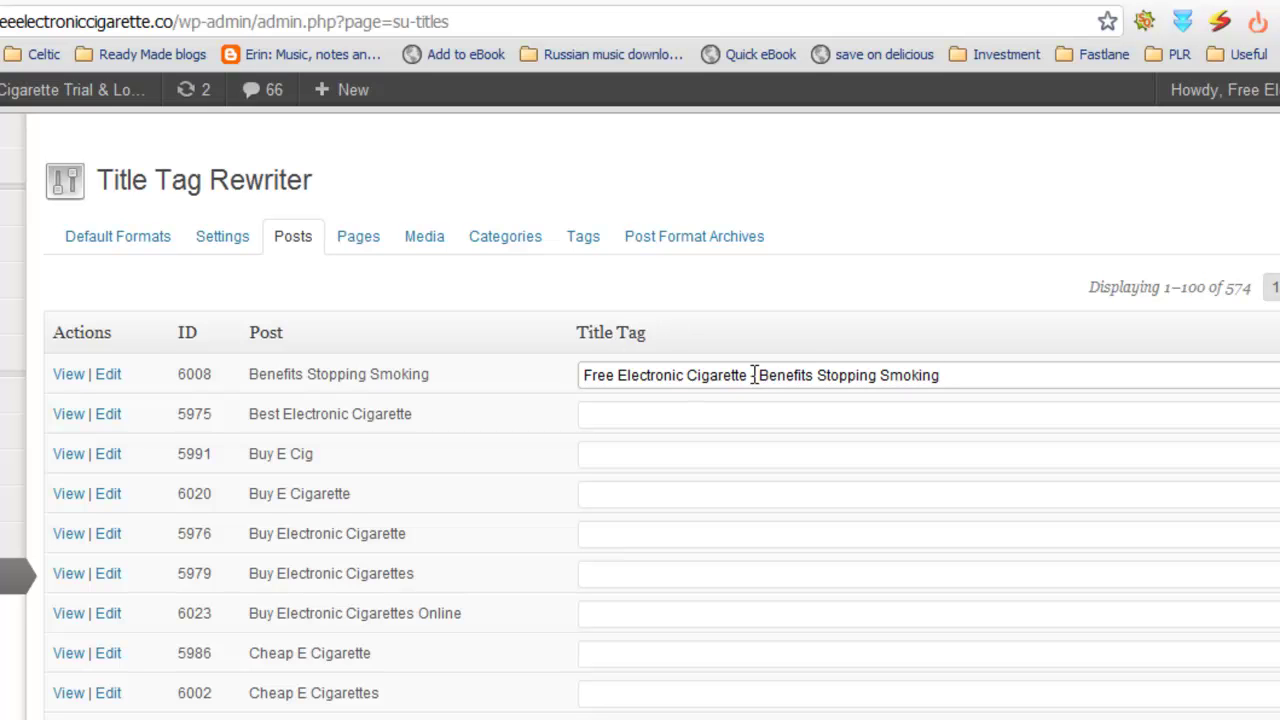
Copy the prefix "Free Electronic Cigarette -" into the title tags of the four posts from "Best Electronic Cigarette" to "Buy Electronic Cigarette".
{"action": "left_click_drag", "start_coordinate": [763, 375], "coordinate": [585, 376]}
{"action": "right_click", "coordinate": [589, 377]}
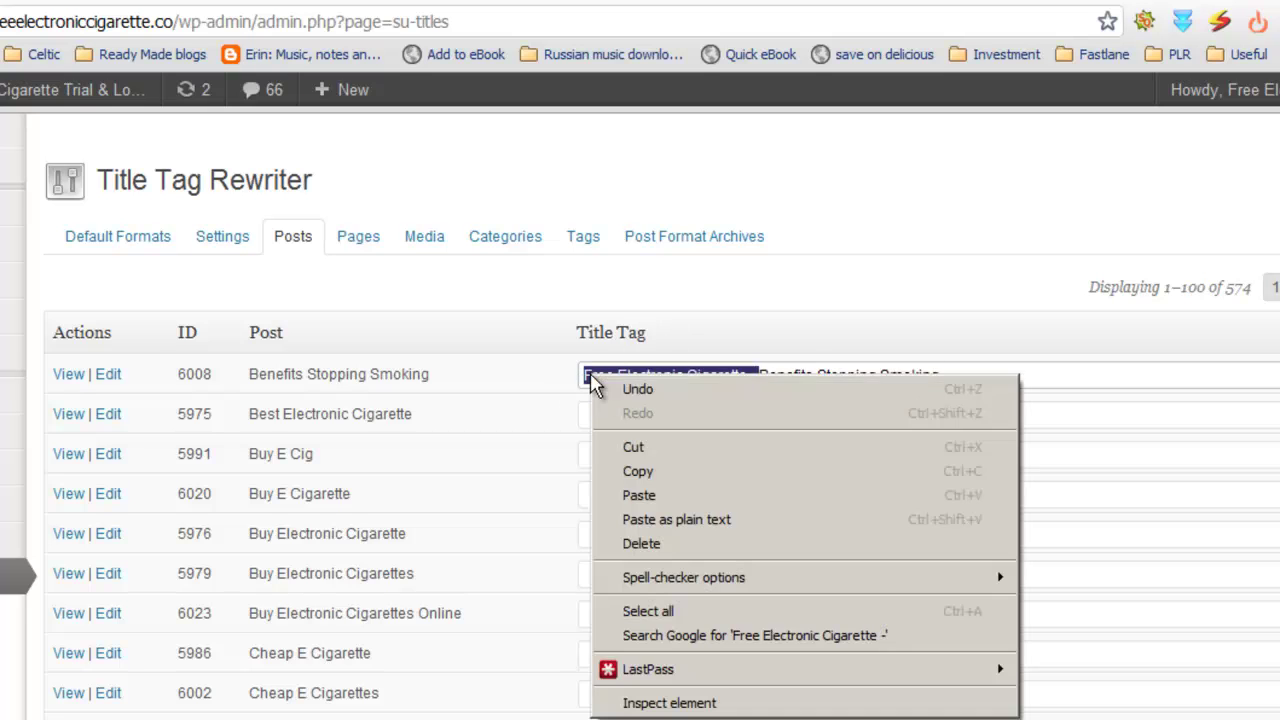
{"action": "left_click", "coordinate": [665, 476]}
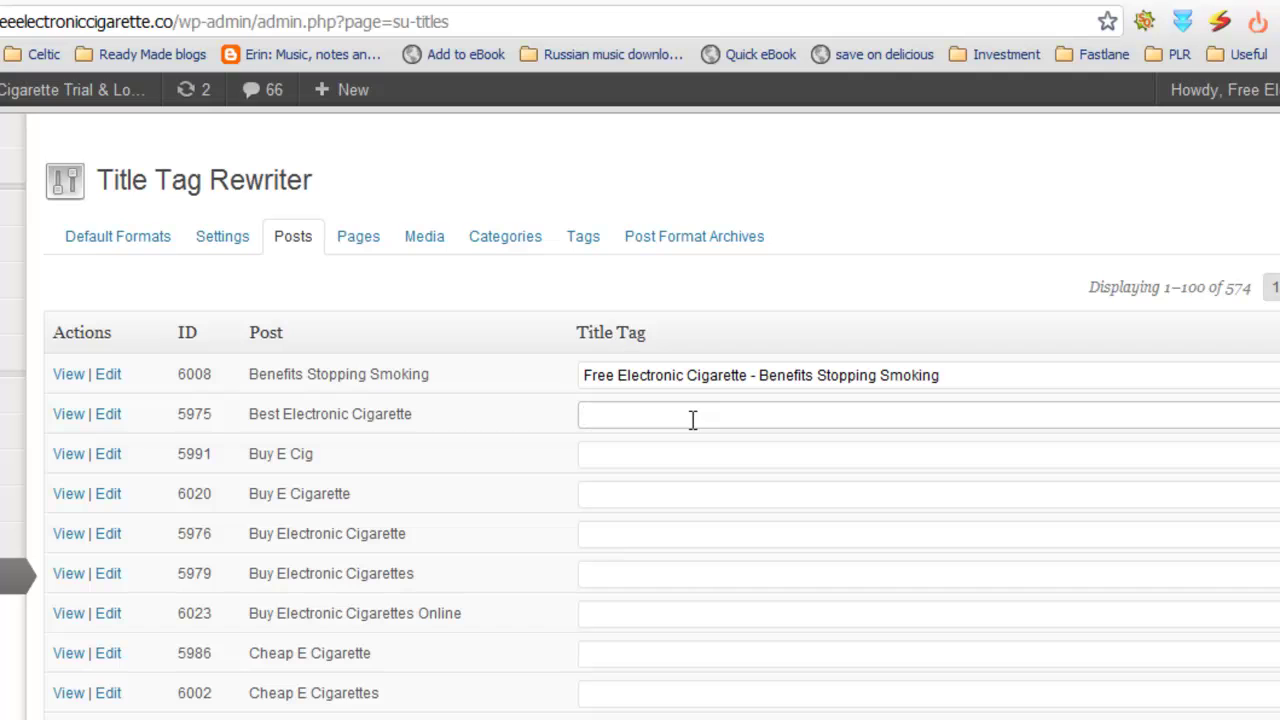
{"action": "key", "text": "ctrl+v"}
{"action": "left_click", "coordinate": [655, 443]}
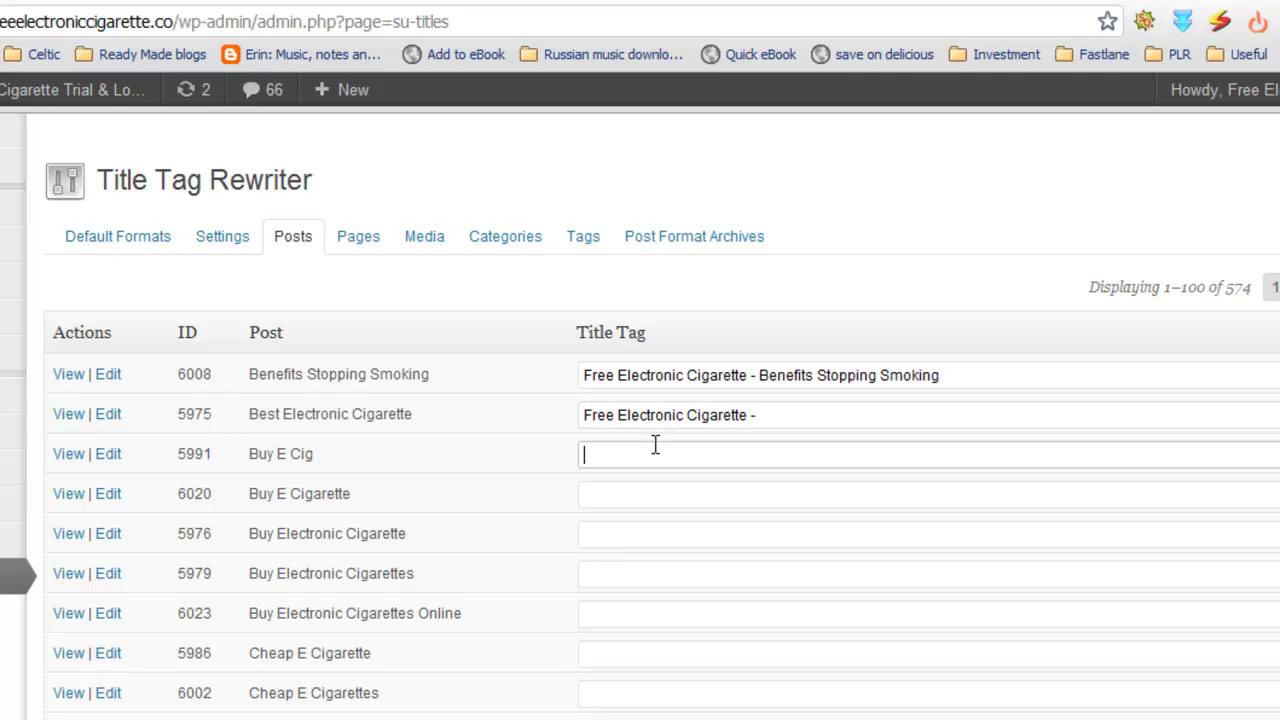
{"action": "key", "text": "ctrl+v"}
{"action": "left_click", "coordinate": [677, 486]}
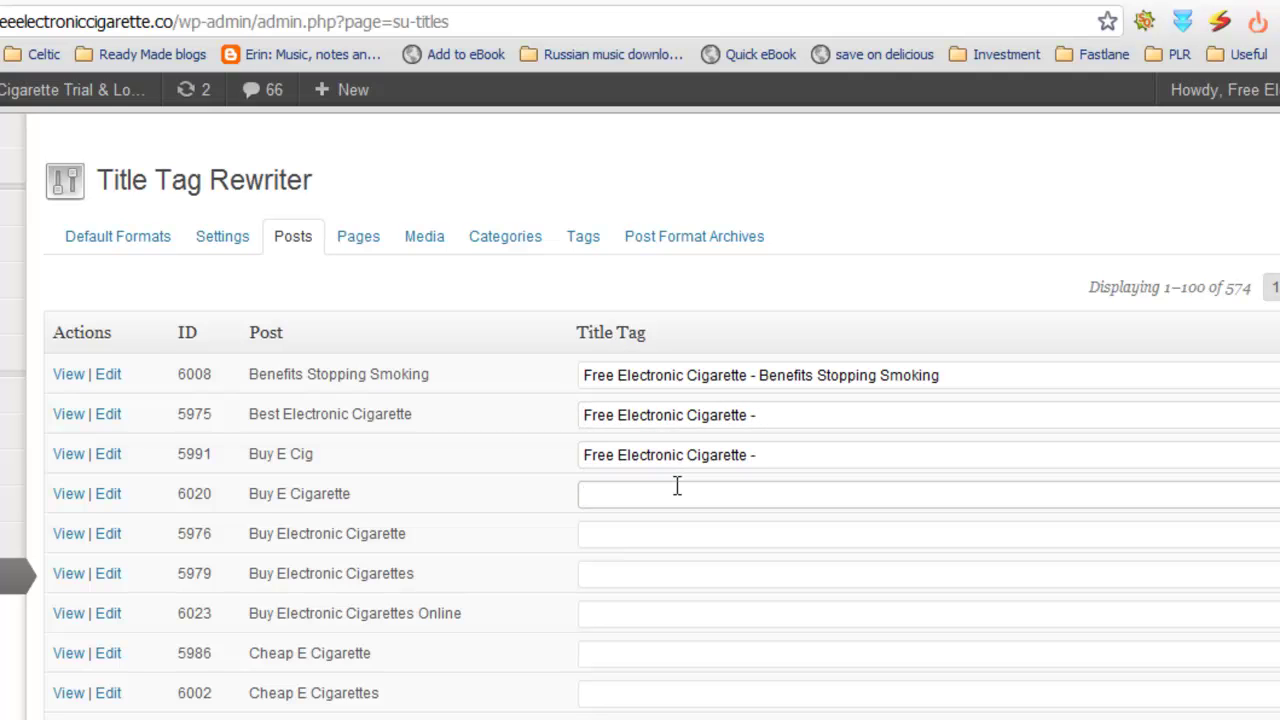
{"action": "key", "text": "ctrl+v"}
{"action": "left_click", "coordinate": [618, 530]}
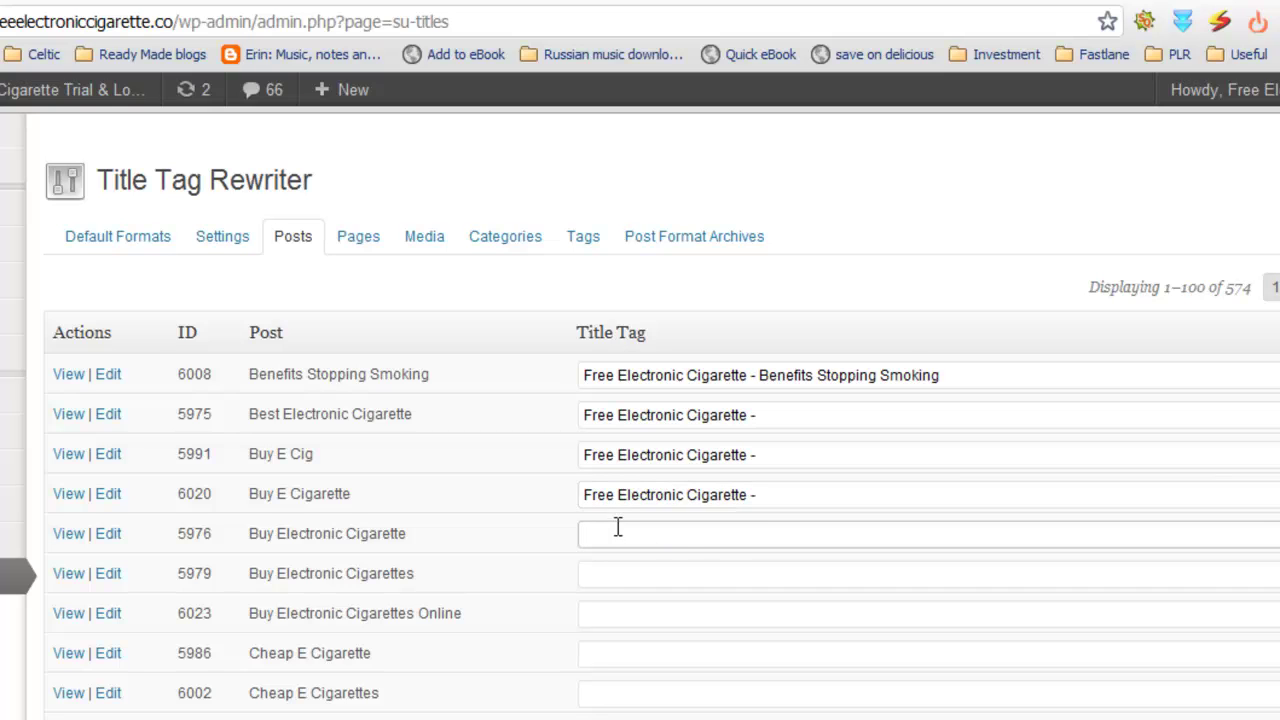
{"action": "key", "text": "ctrl+v"}
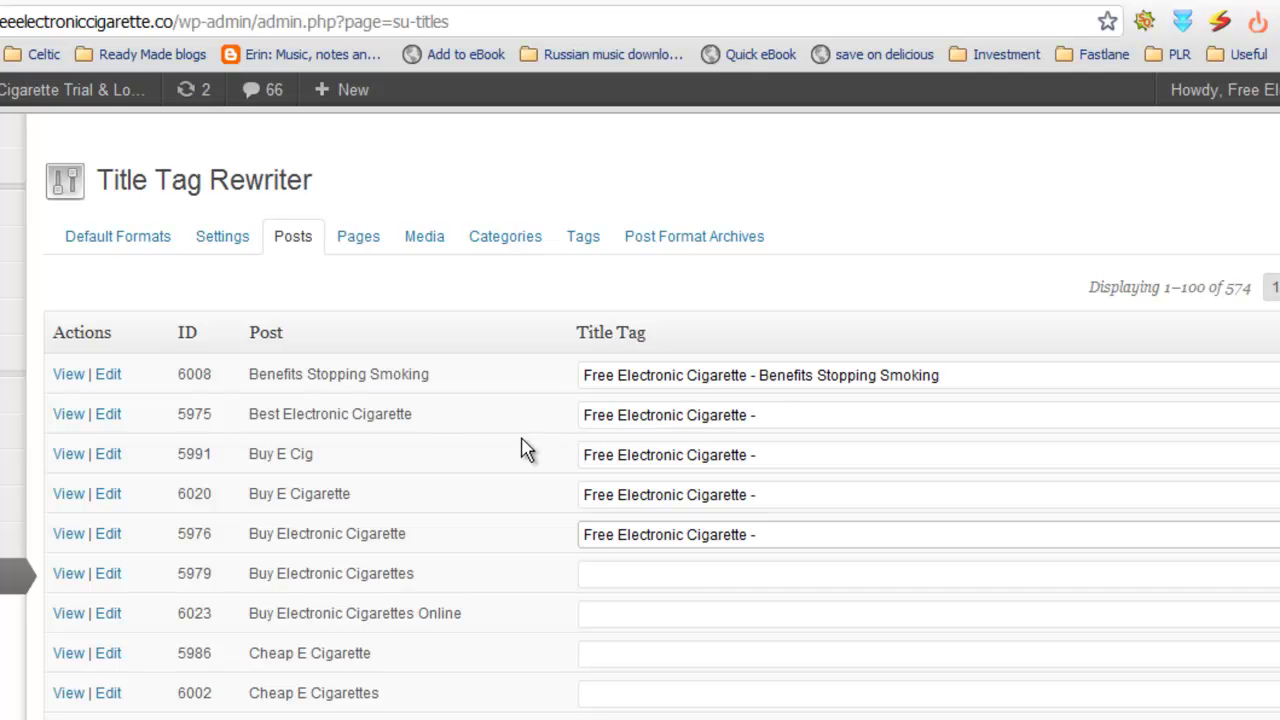
Append the post name "Best Electronic Cigarette" after the prefix in that post's title tag.
{"action": "left_click_drag", "start_coordinate": [420, 415], "coordinate": [250, 415]}
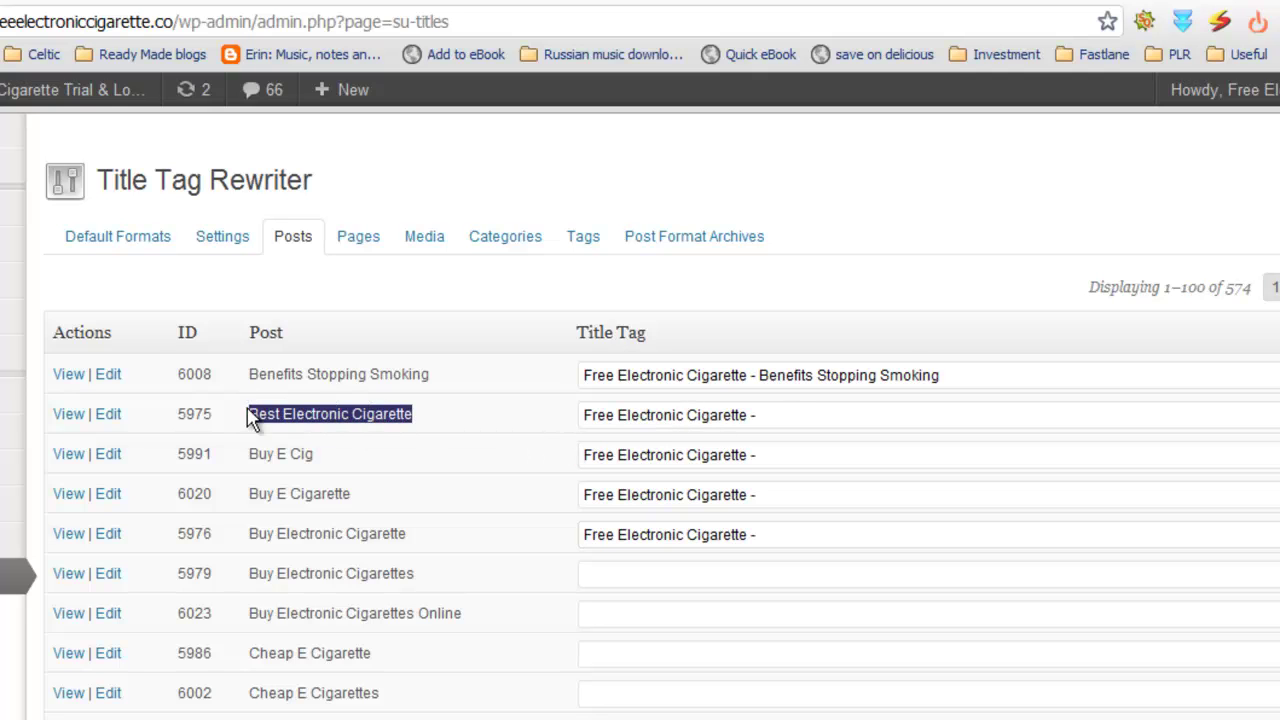
{"action": "right_click", "coordinate": [252, 412]}
{"action": "left_click", "coordinate": [298, 425]}
{"action": "left_click", "coordinate": [828, 417]}
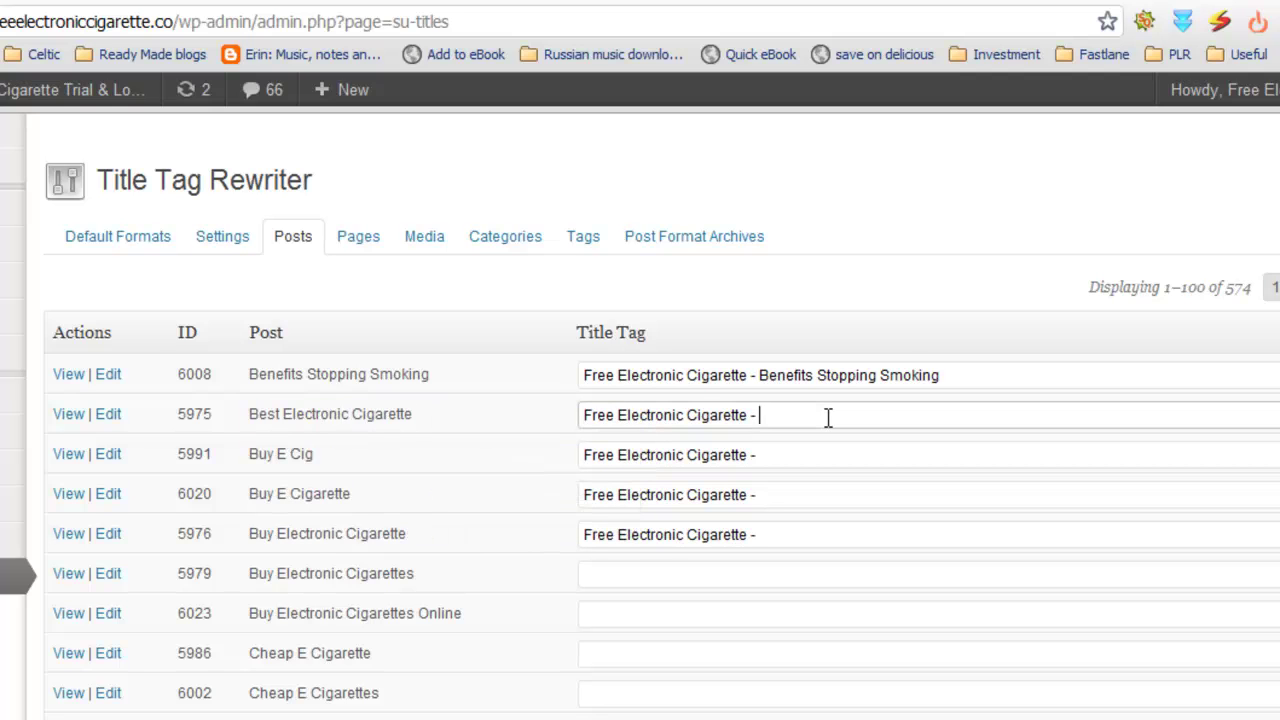
{"action": "key", "text": "ctrl+v"}
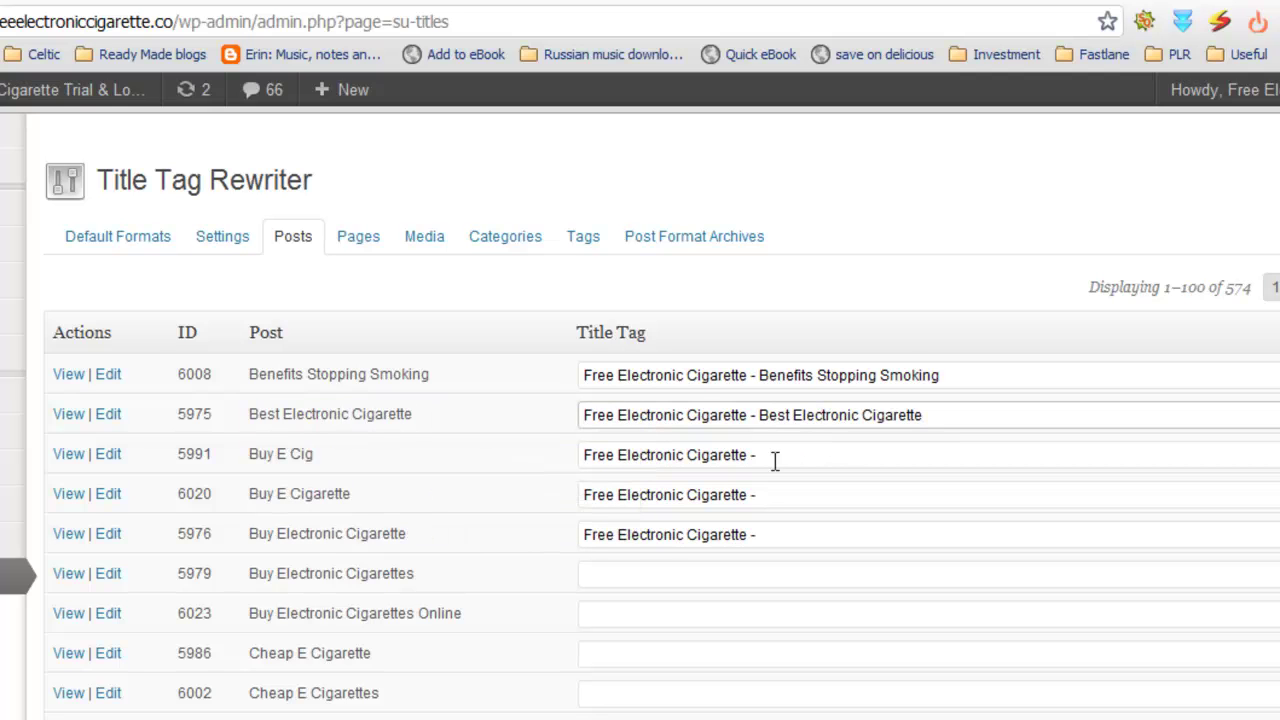
Append the post names "Buy E Cig" and "Buy E Cigarette" after the prefix in their own title tags.
{"action": "left_click_drag", "start_coordinate": [385, 458], "coordinate": [250, 455]}
{"action": "right_click", "coordinate": [259, 450]}
{"action": "left_click", "coordinate": [302, 456]}
{"action": "left_click", "coordinate": [843, 458]}
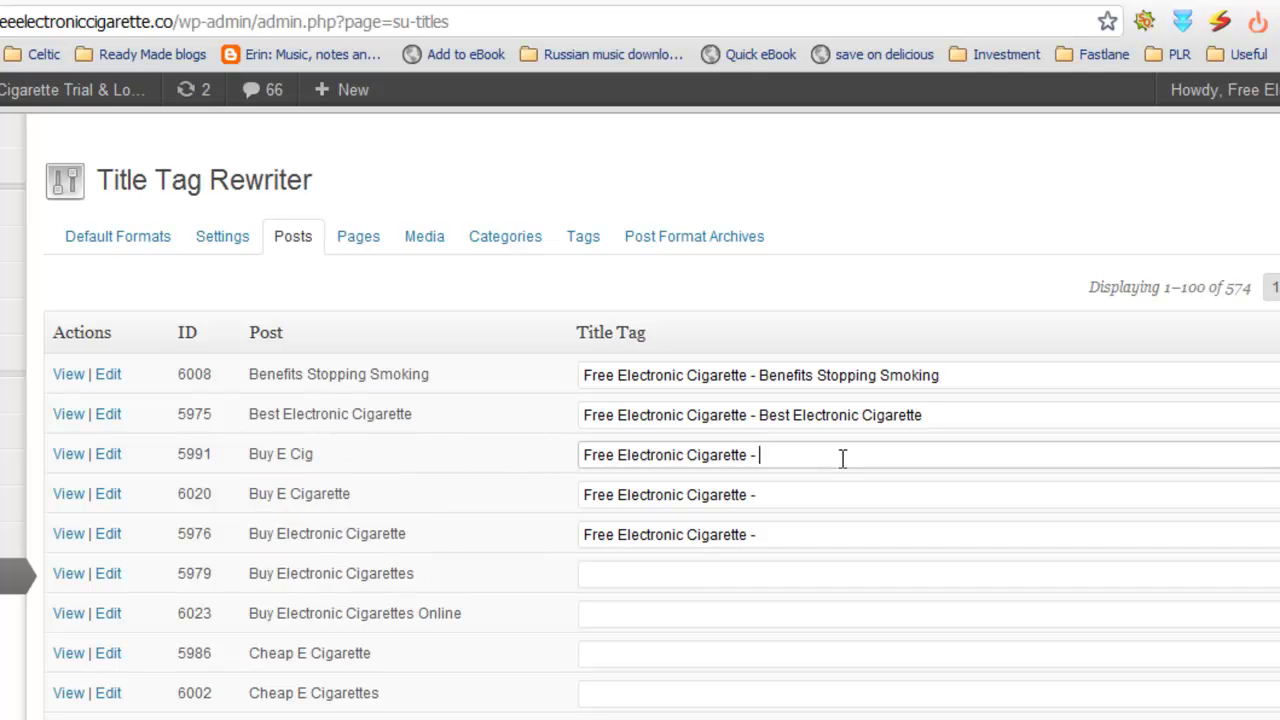
{"action": "key", "text": "ctrl+v"}
{"action": "left_click_drag", "start_coordinate": [352, 494], "coordinate": [251, 488]}
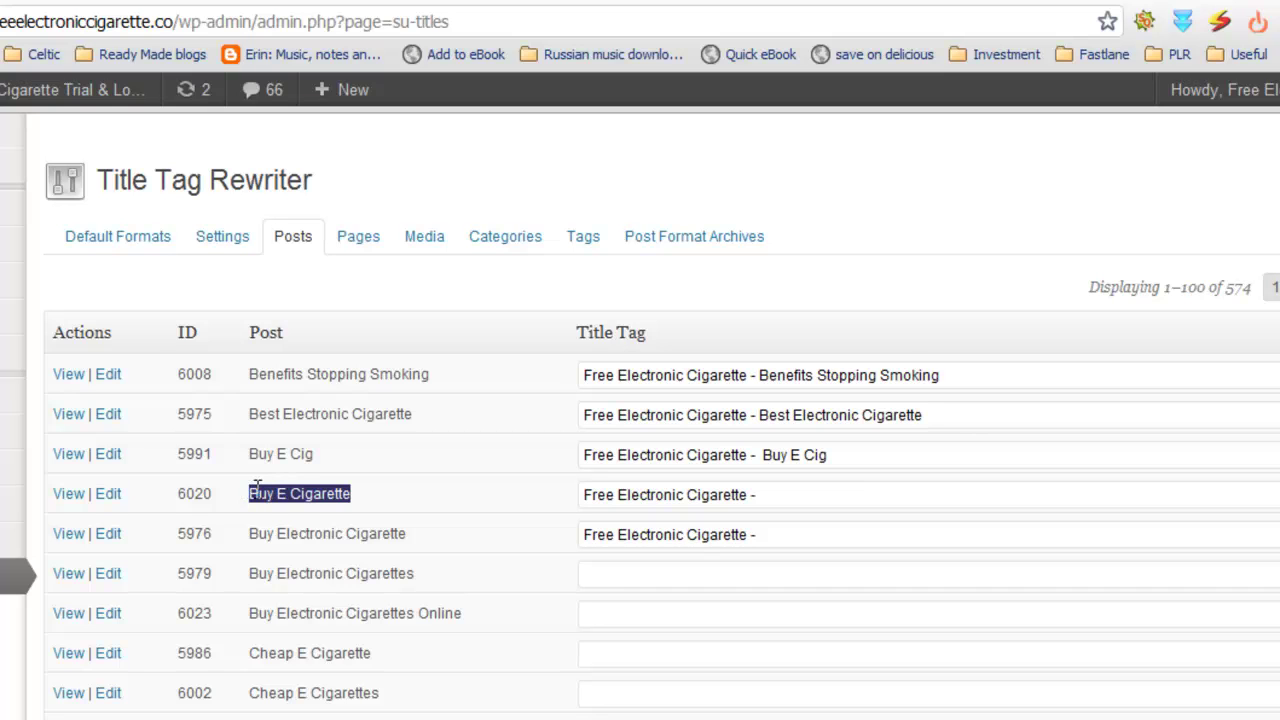
{"action": "left_click", "coordinate": [847, 500]}
{"action": "key", "text": "ctrl+v"}
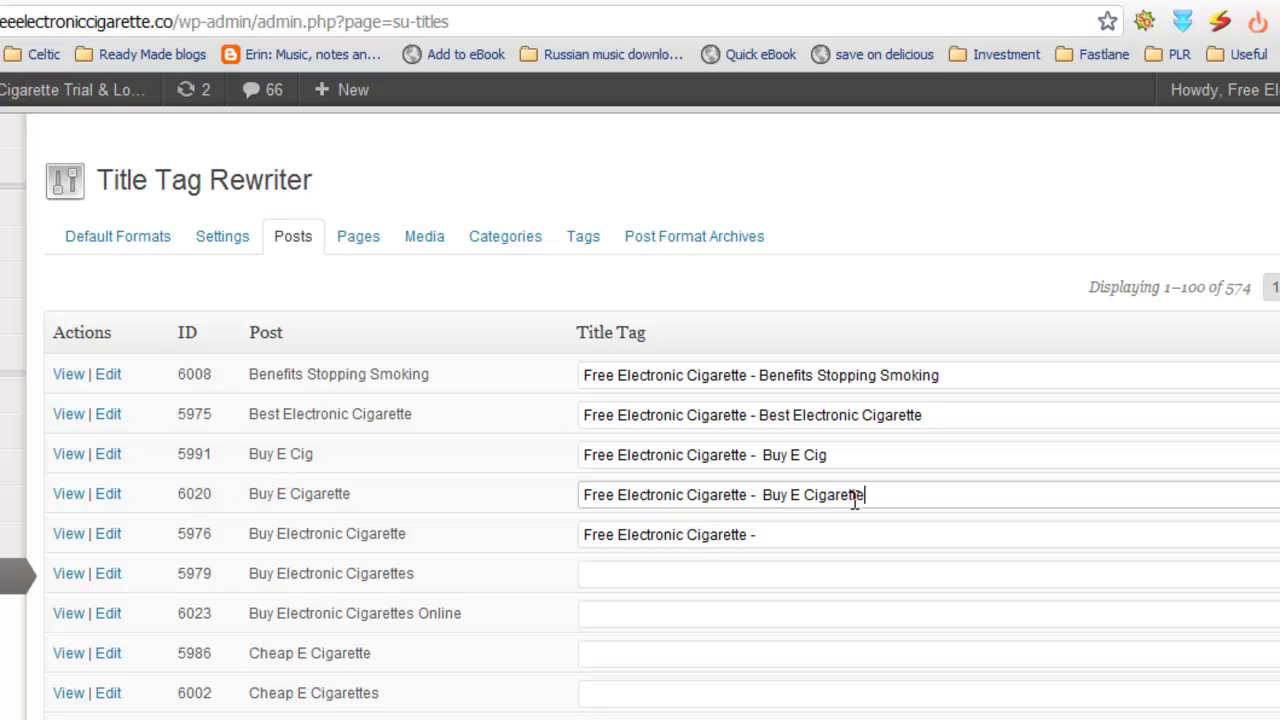
Append "Buy Electronic Cigarette" after the prefix in that post's title tag and save the title tag changes.
{"action": "left_click_drag", "start_coordinate": [410, 533], "coordinate": [252, 527]}
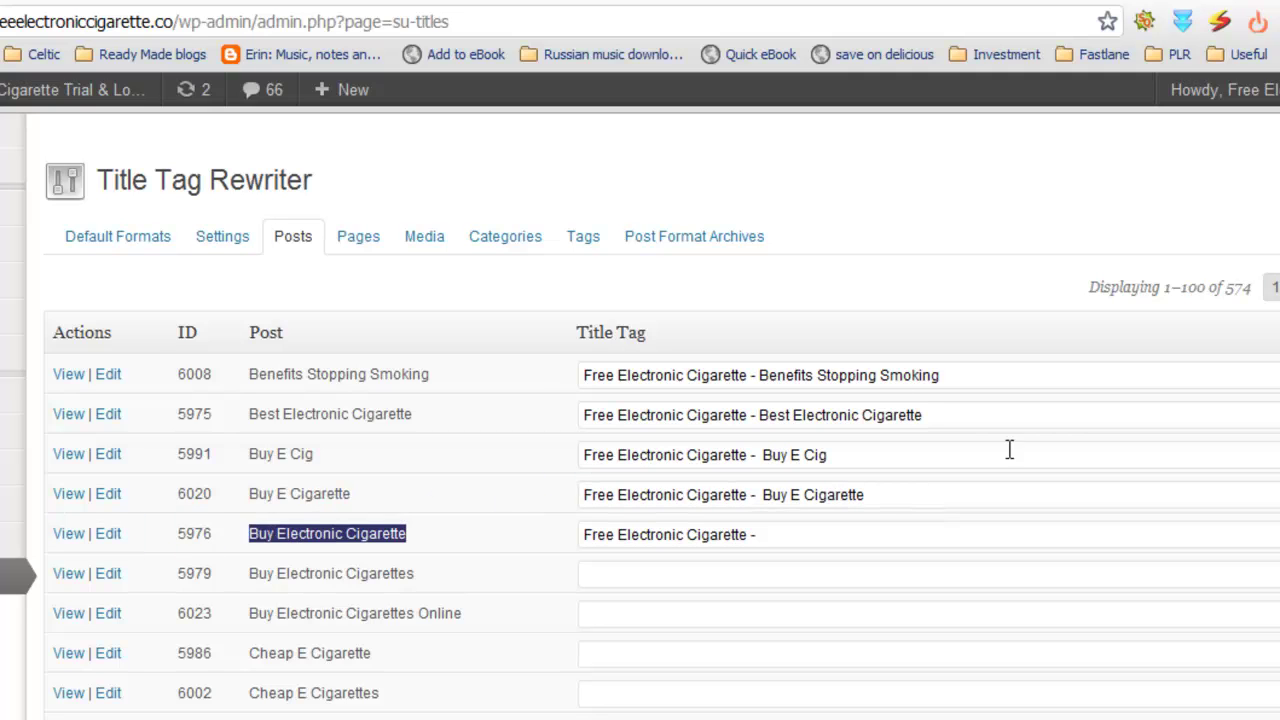
{"action": "left_click", "coordinate": [849, 541]}
{"action": "key", "text": "ctrl+v"}
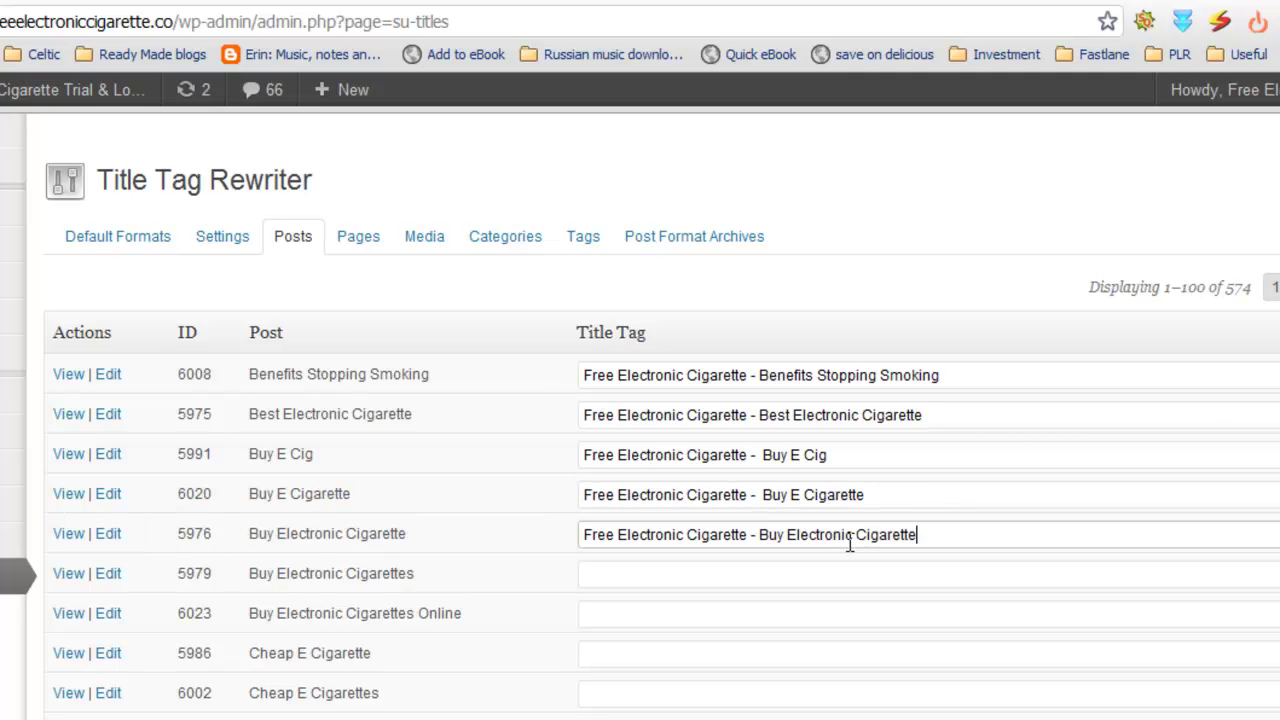
{"action": "scroll", "coordinate": [640, 414], "scroll_direction": "down", "scroll_amount": 20}
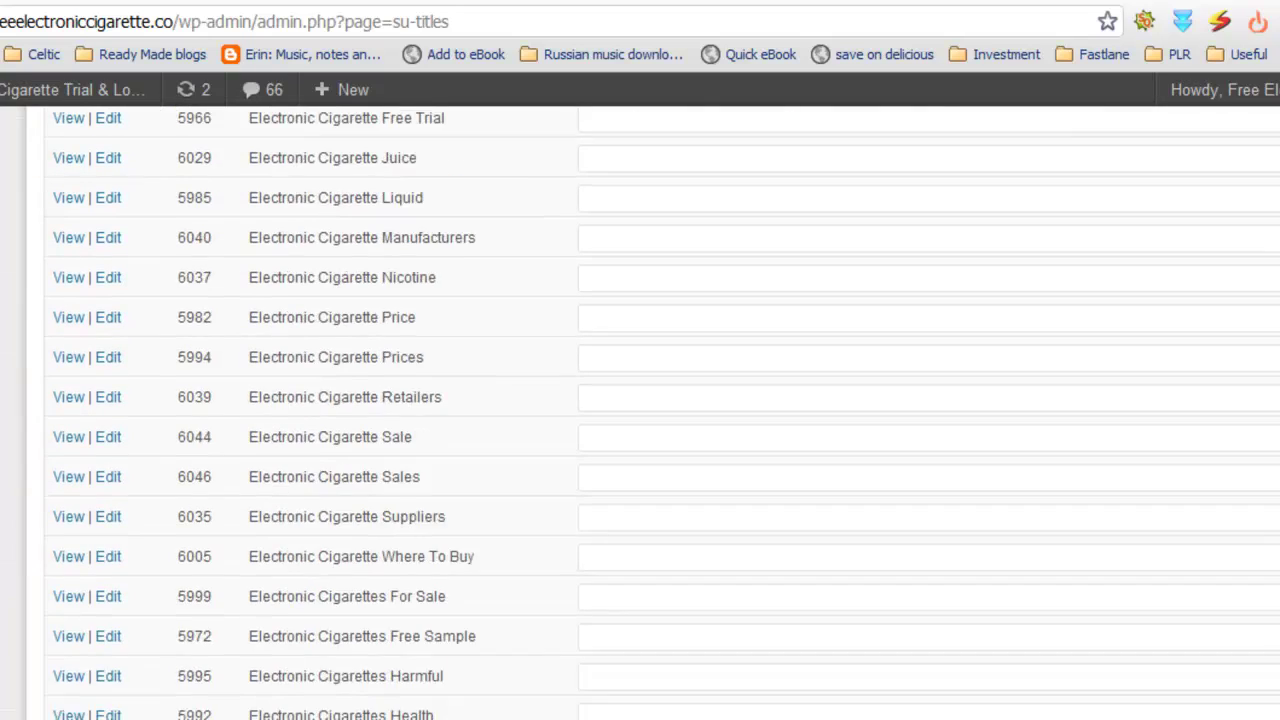
{"action": "left_click", "coordinate": [138, 494]}
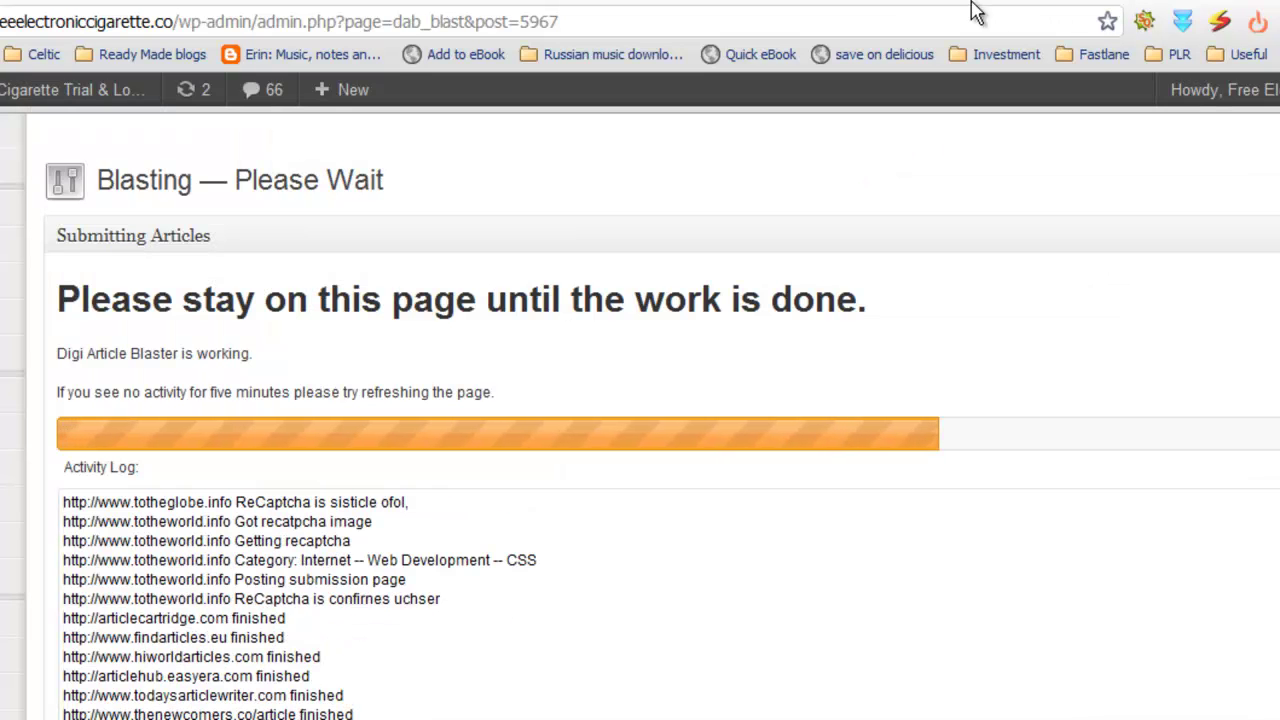
Switch to the site's Plugins page and open the list of all posts from there.
{"action": "left_click", "coordinate": [866, 2]}
{"action": "scroll", "coordinate": [283, 290], "scroll_direction": "up", "scroll_amount": 8}
{"action": "scroll", "coordinate": [285, 280], "scroll_direction": "up", "scroll_amount": 5}
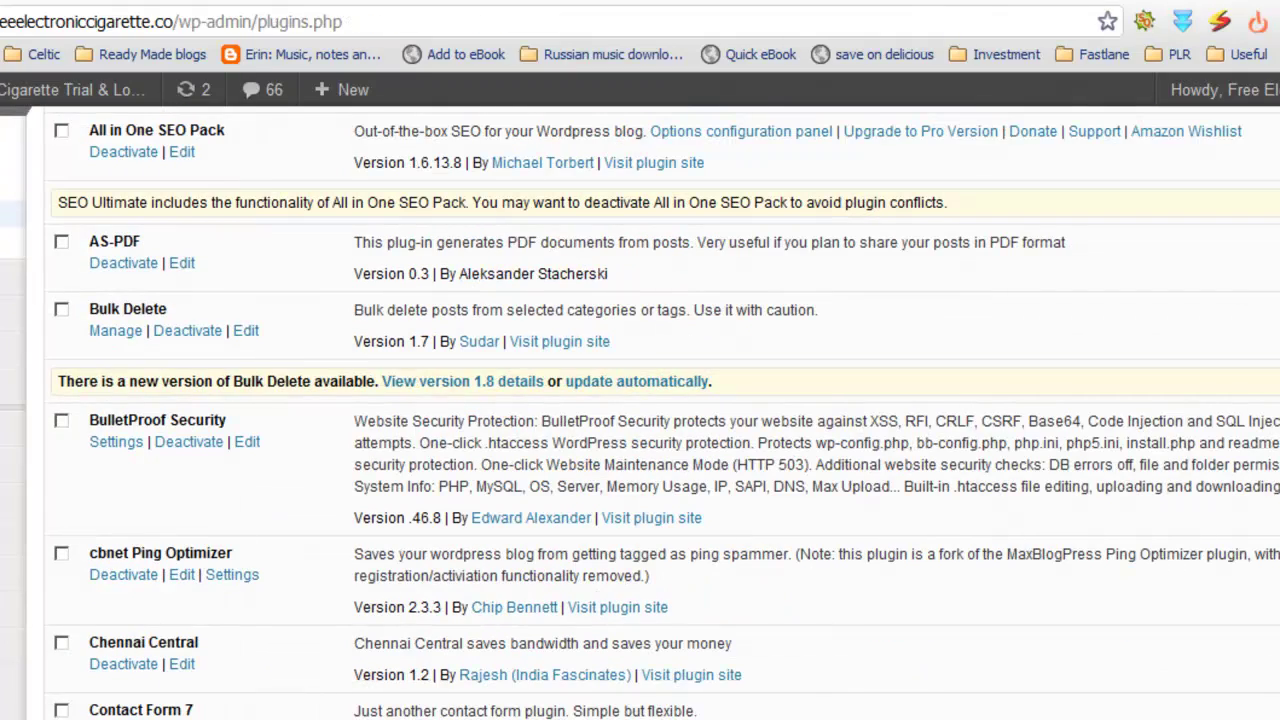
{"action": "scroll", "coordinate": [640, 400], "scroll_direction": "up", "scroll_amount": 4}
{"action": "scroll", "coordinate": [640, 400], "scroll_direction": "down", "scroll_amount": 4}
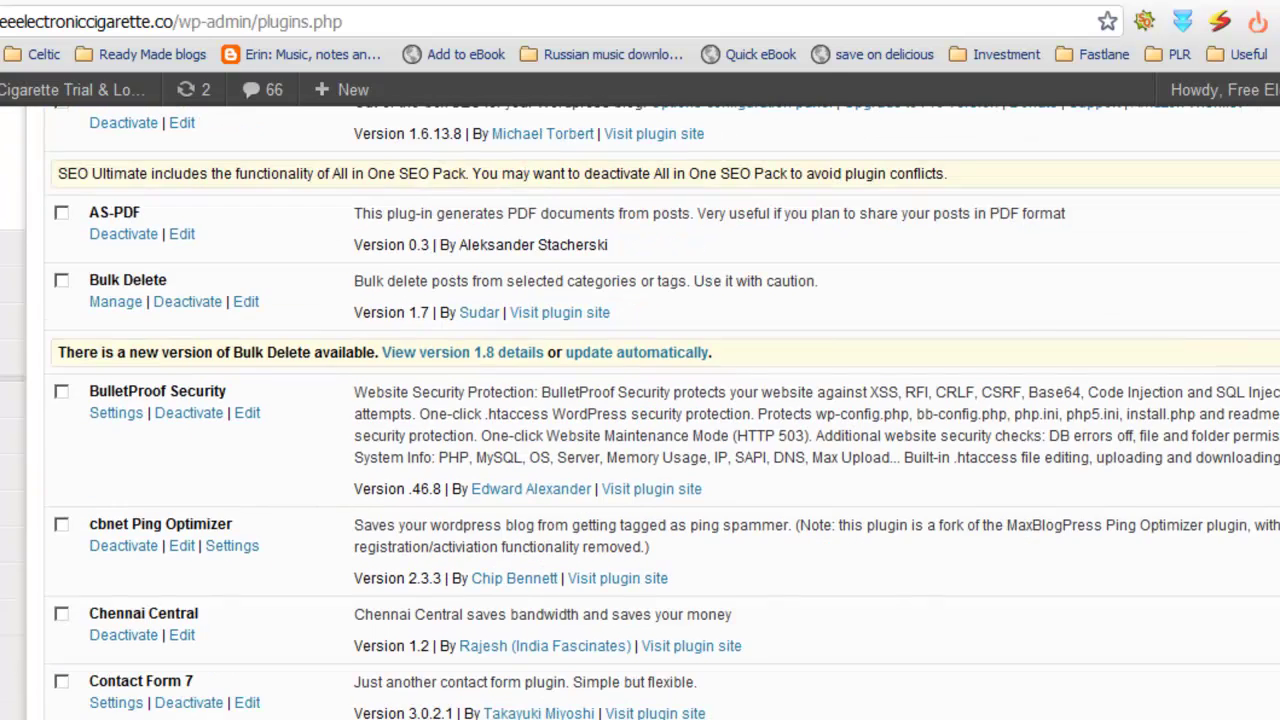
{"action": "scroll", "coordinate": [640, 400], "scroll_direction": "up", "scroll_amount": 3}
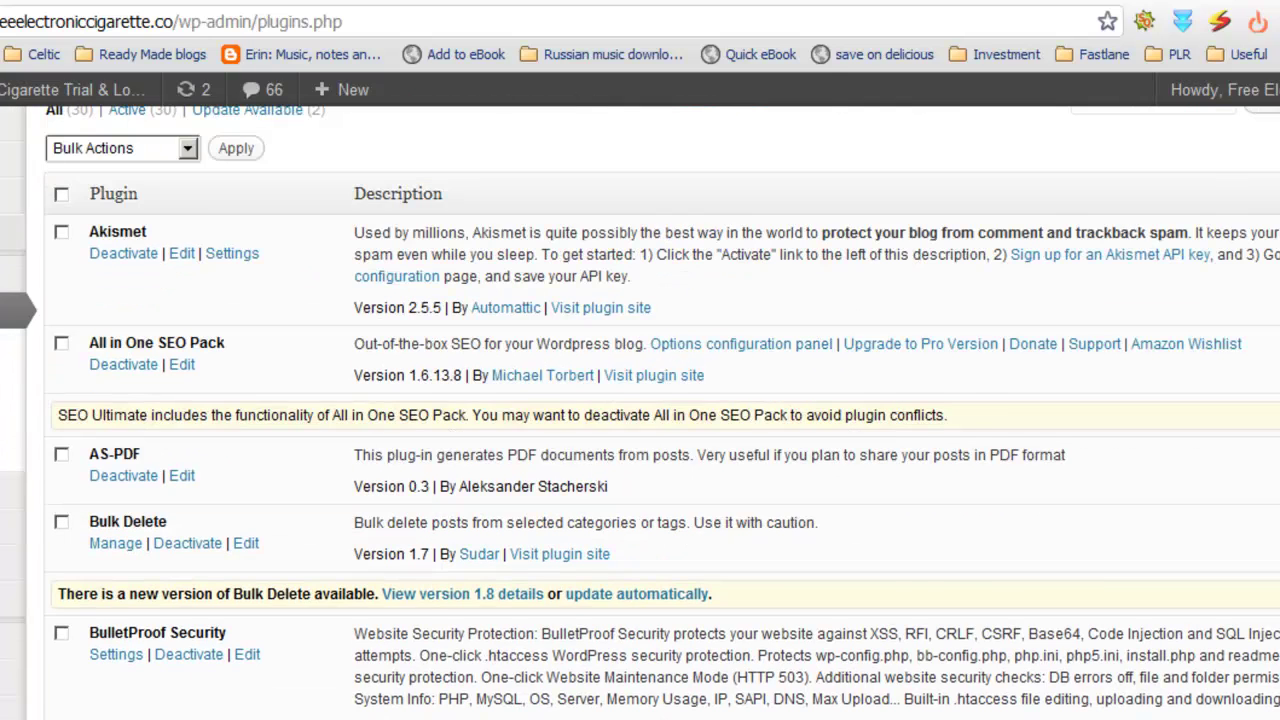
{"action": "scroll", "coordinate": [56, 320], "scroll_direction": "up", "scroll_amount": 2}
{"action": "mouse_move", "coordinate": [30, 207]}
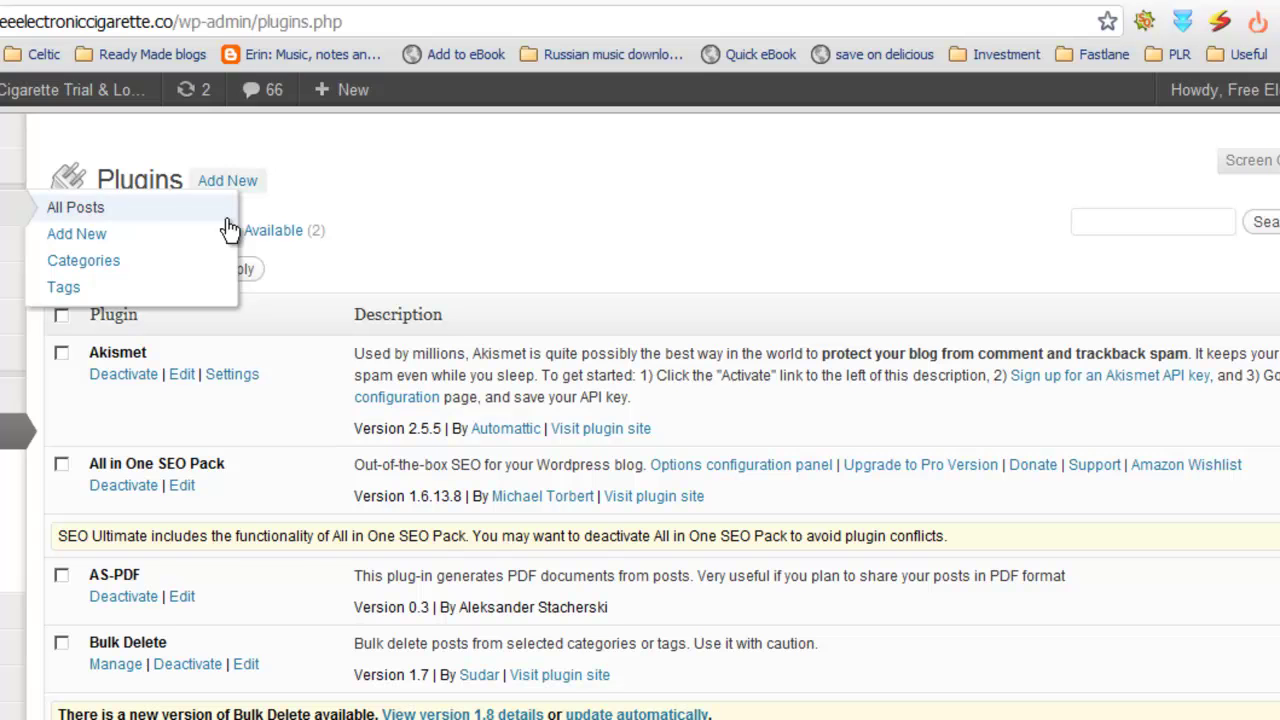
{"action": "left_click", "coordinate": [123, 212]}
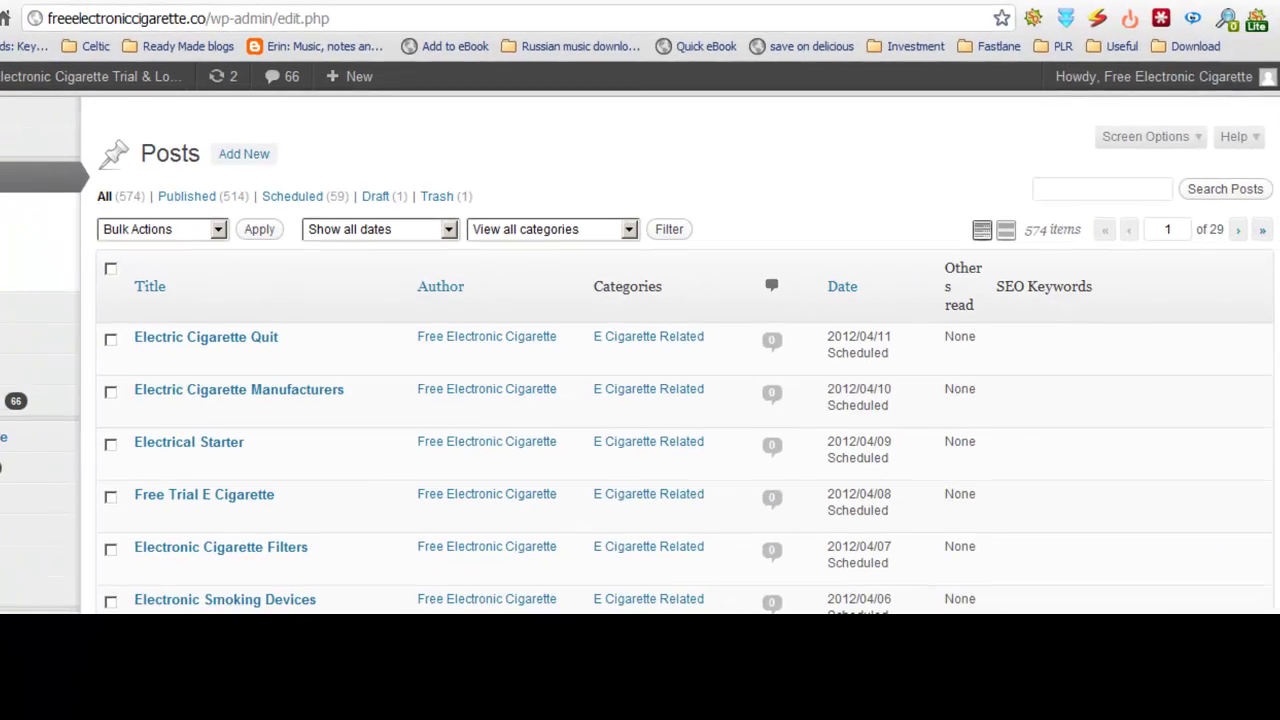
Go to the last page of the posts list and look through its oldest posts.
{"action": "scroll", "coordinate": [668, 163], "scroll_direction": "down", "scroll_amount": 3}
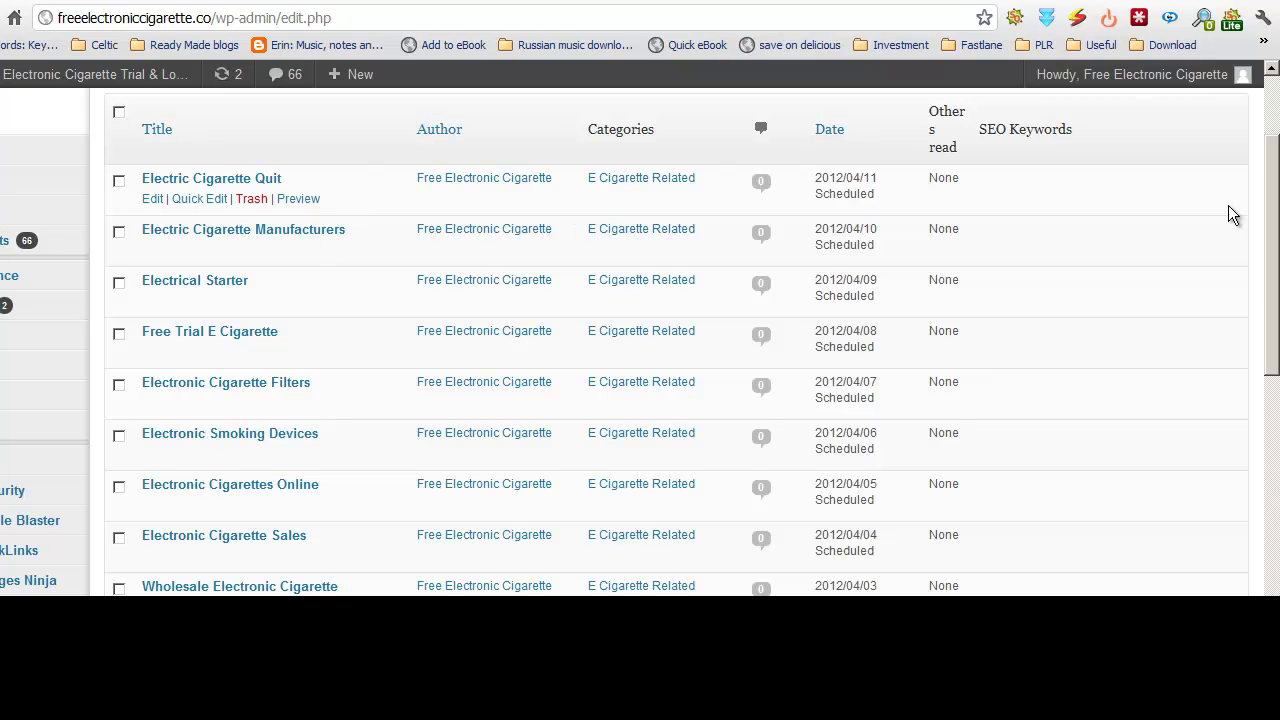
{"action": "scroll", "coordinate": [676, 340], "scroll_direction": "down", "scroll_amount": 7}
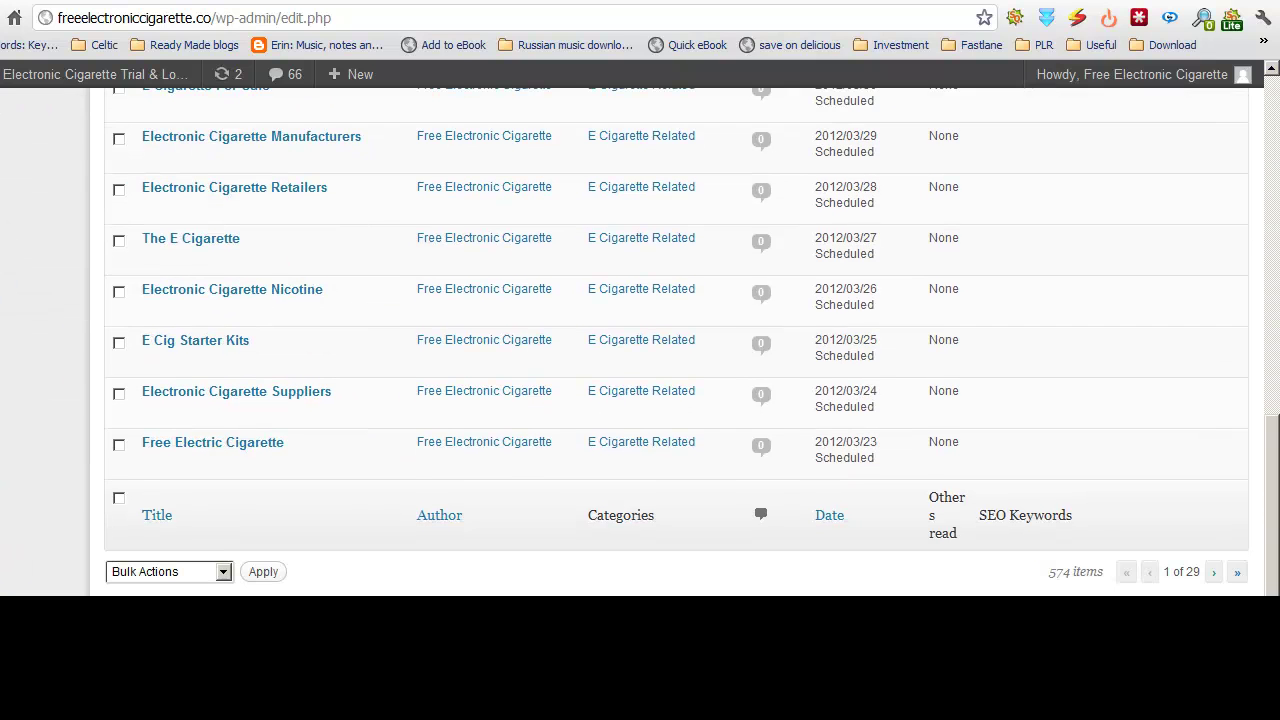
{"action": "left_click", "coordinate": [1236, 573]}
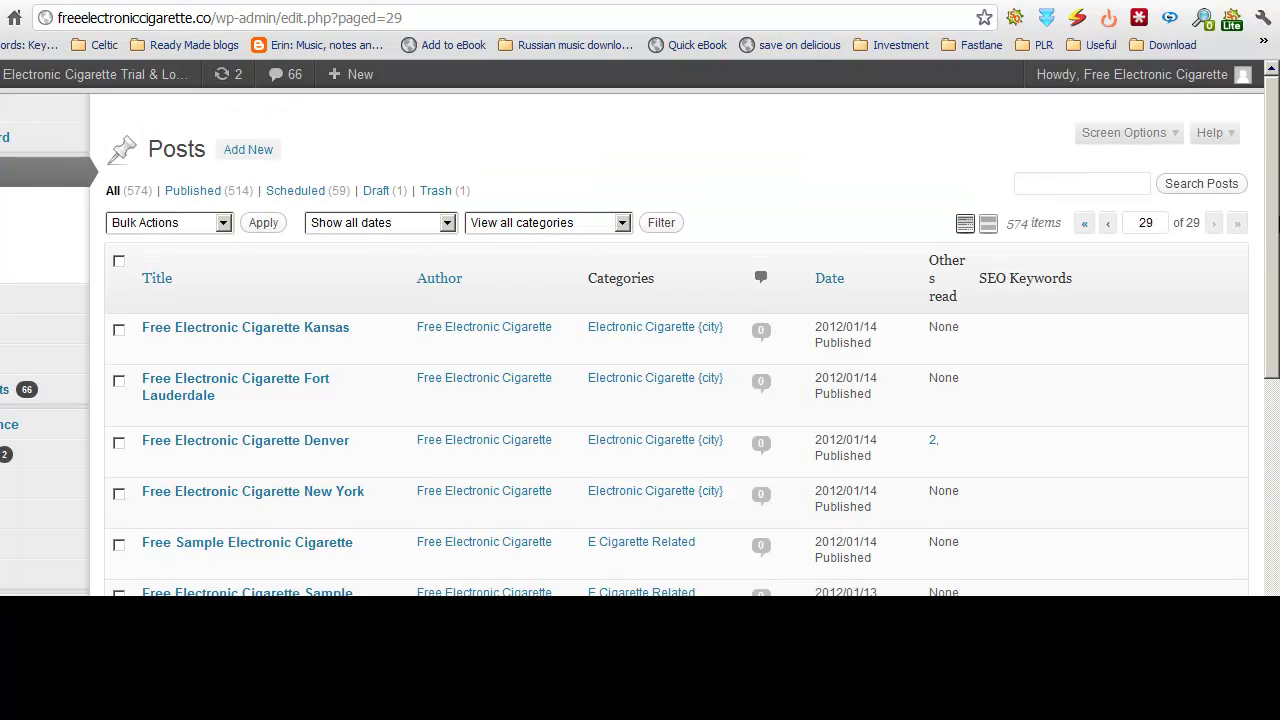
{"action": "scroll", "coordinate": [1272, 172], "scroll_direction": "down", "scroll_amount": 6}
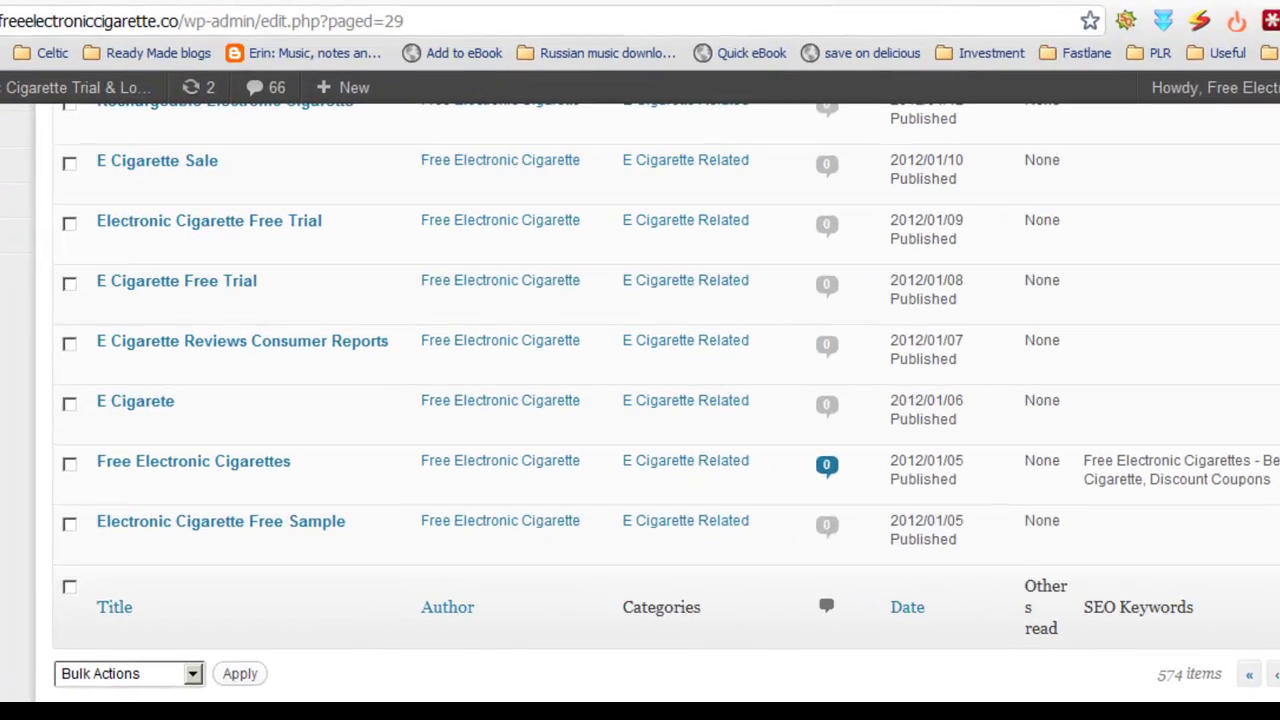
Open the published pages of "Electronic Cigarette Free Sample", "E Cigarete" and "E Cigarette Reviews Consumer Reports" in separate tabs.
{"action": "mouse_move", "coordinate": [194, 494]}
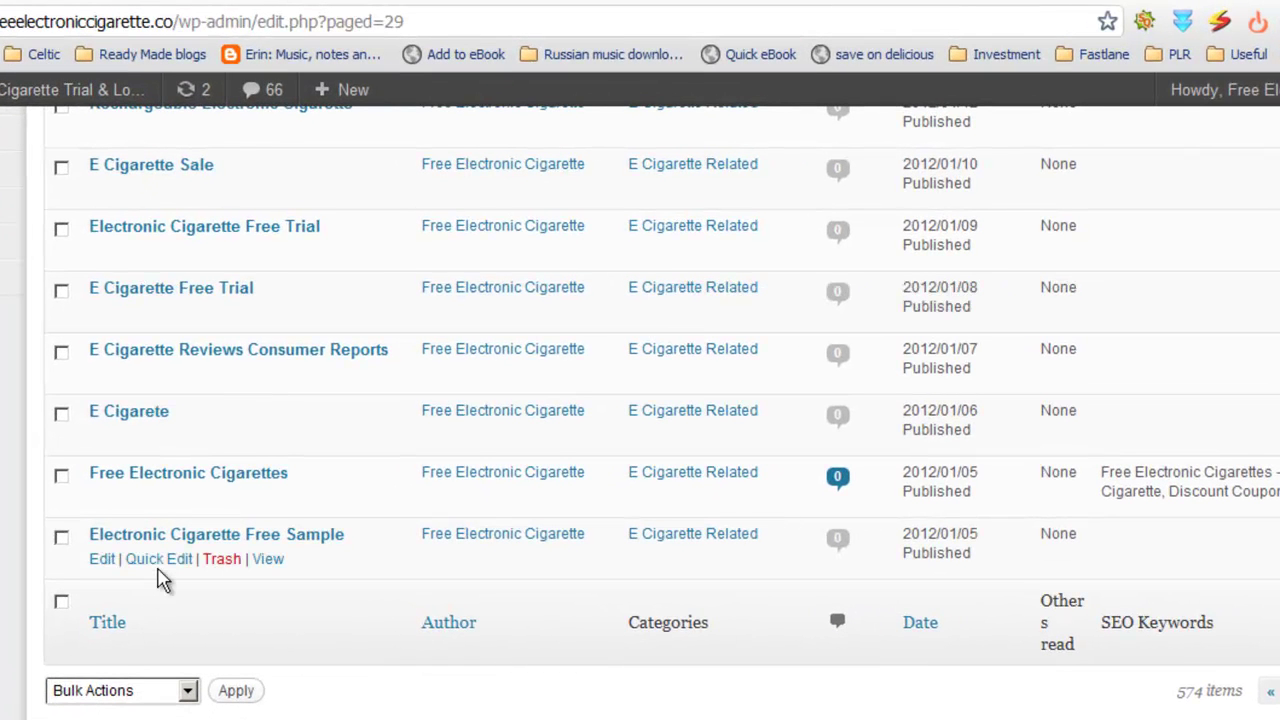
{"action": "right_click", "coordinate": [277, 560]}
{"action": "left_click", "coordinate": [316, 569]}
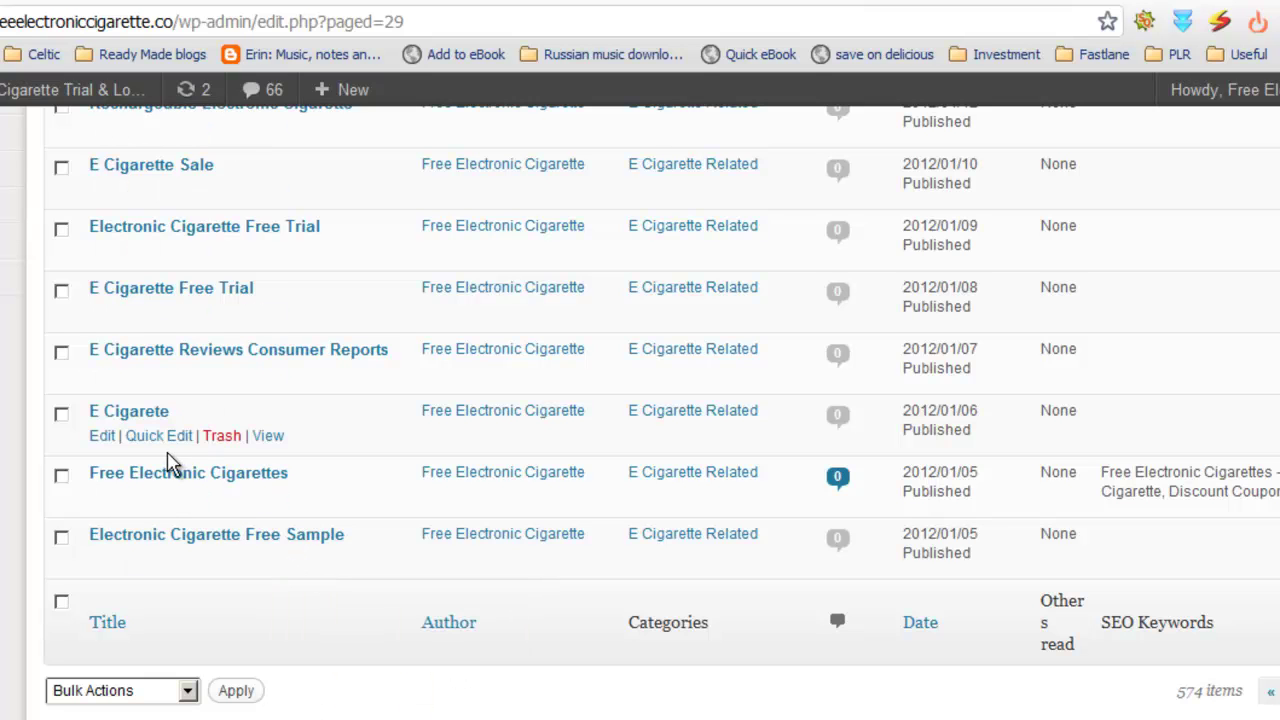
{"action": "right_click", "coordinate": [268, 435]}
{"action": "left_click", "coordinate": [292, 450]}
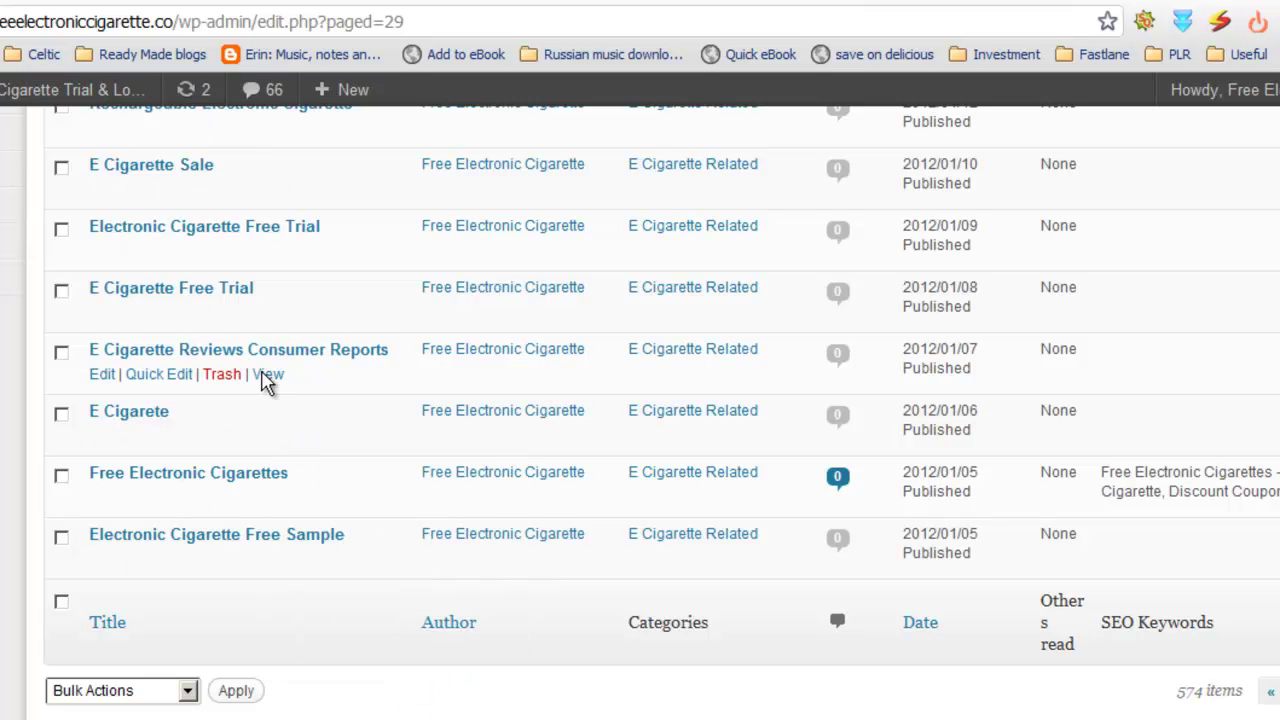
{"action": "right_click", "coordinate": [268, 376]}
{"action": "left_click", "coordinate": [294, 389]}
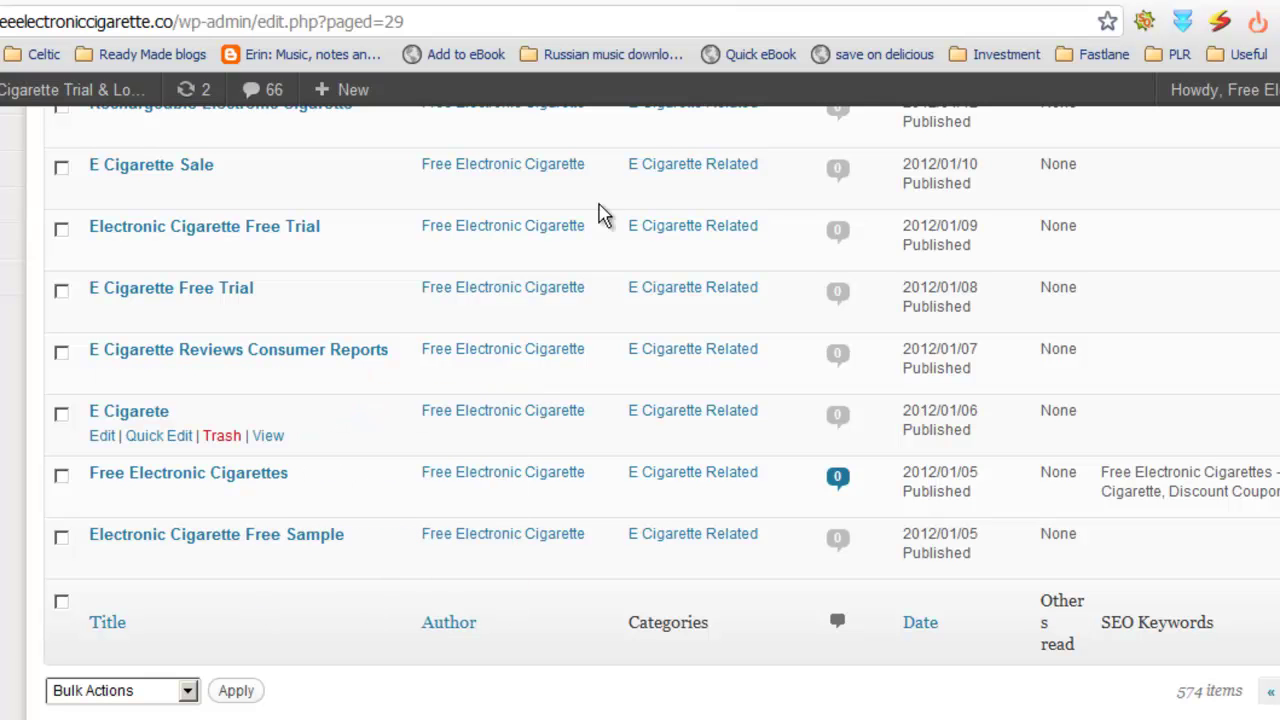
Look through the content of the three opened post pages one after another and return to the posts list.
{"action": "left_click", "coordinate": [838, 2]}
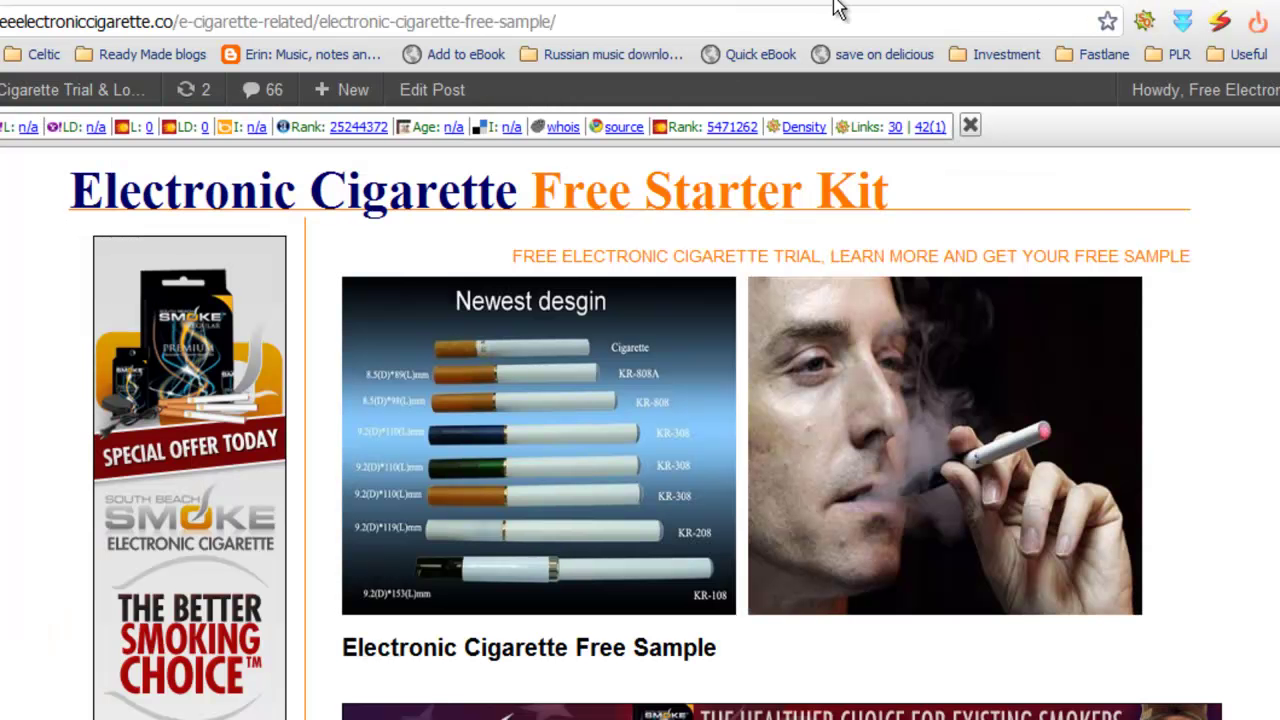
{"action": "scroll", "coordinate": [865, 437], "scroll_direction": "down", "scroll_amount": 9}
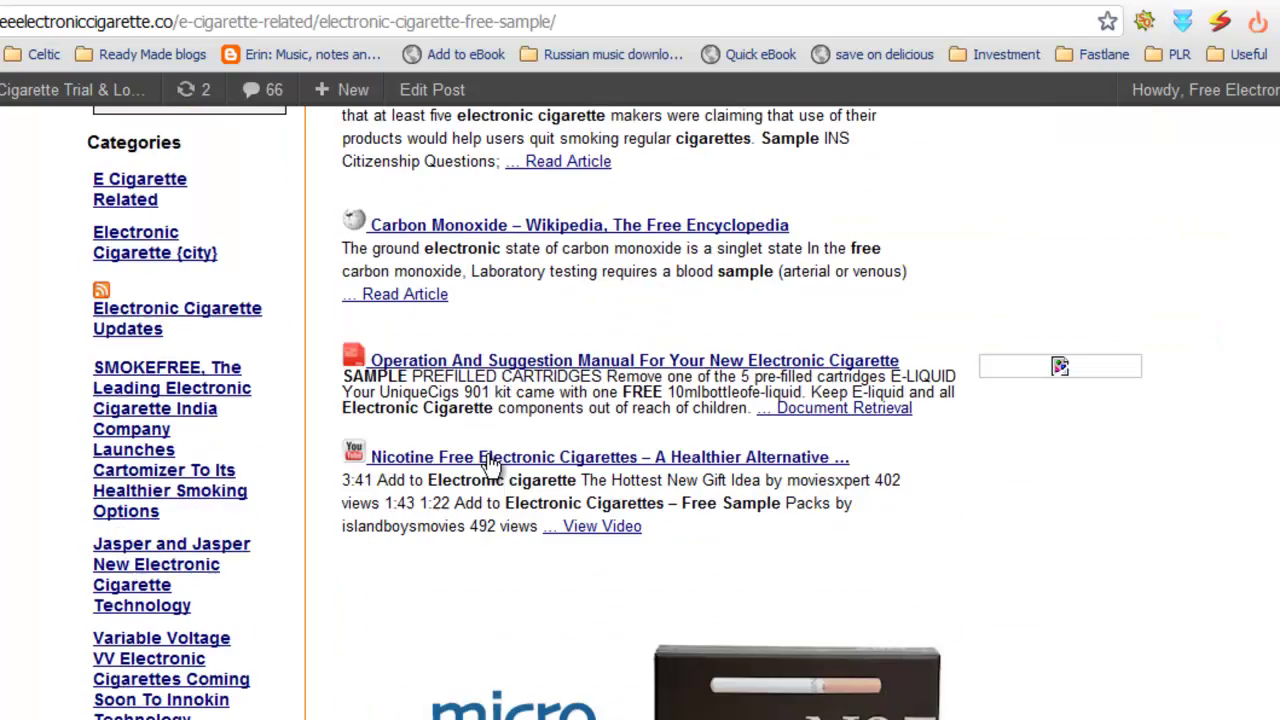
{"action": "scroll", "coordinate": [490, 465], "scroll_direction": "down", "scroll_amount": 12}
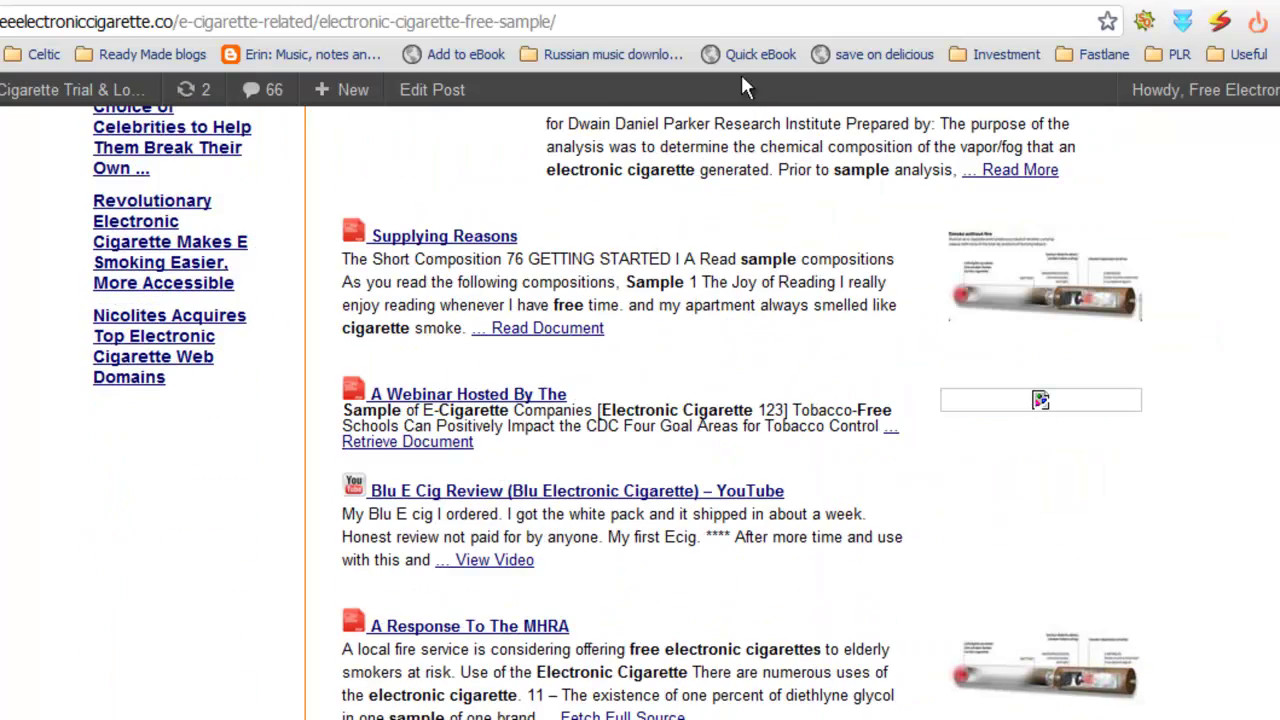
{"action": "left_click", "coordinate": [820, 2]}
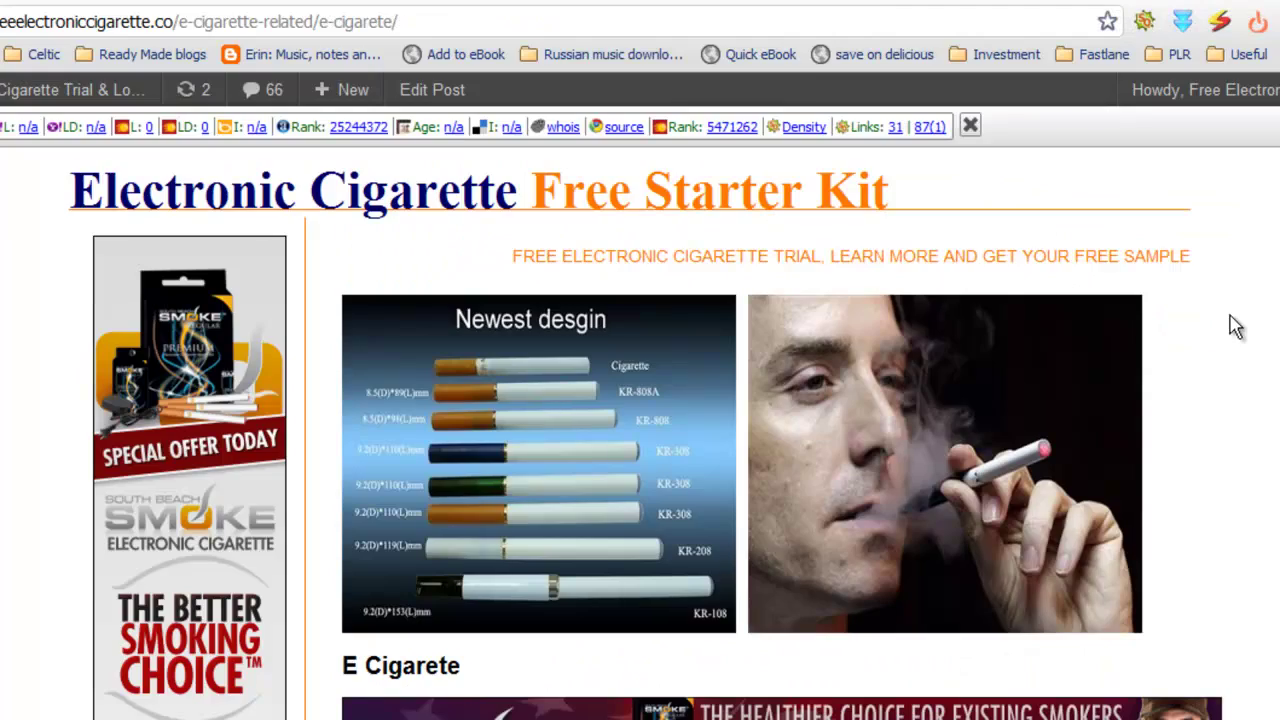
{"action": "scroll", "coordinate": [1238, 335], "scroll_direction": "down", "scroll_amount": 5}
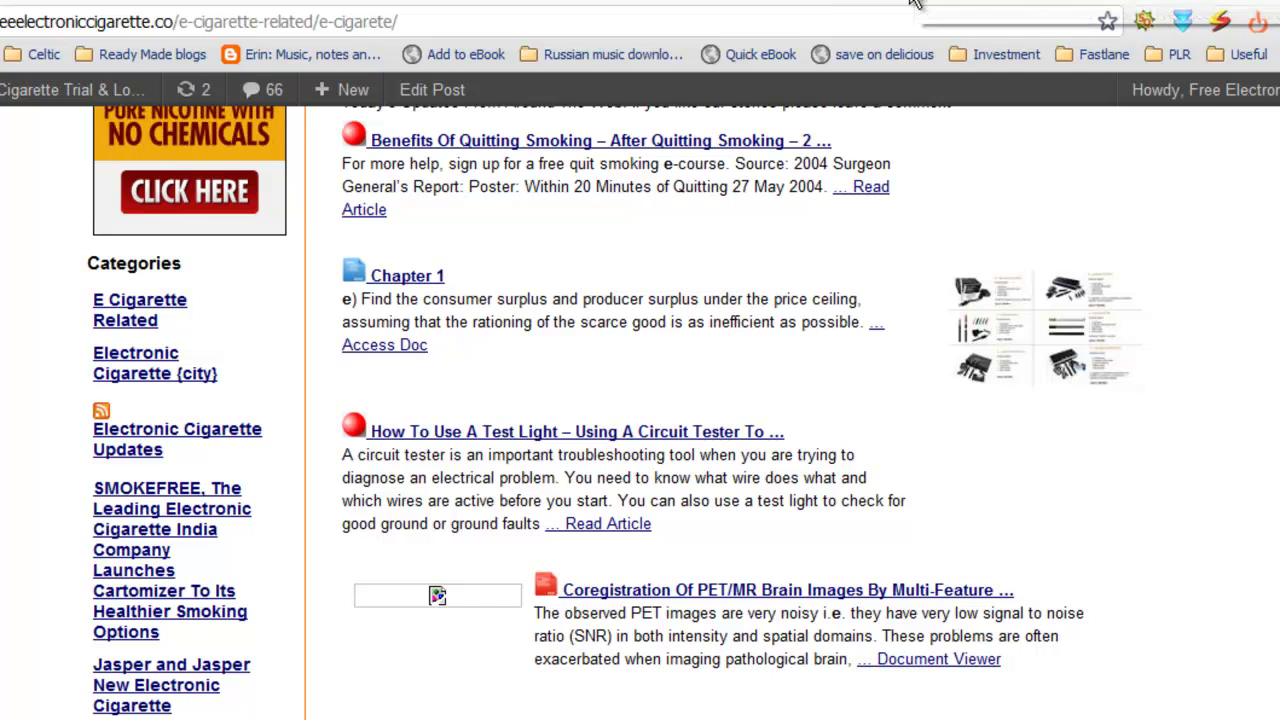
{"action": "left_click", "coordinate": [956, 3]}
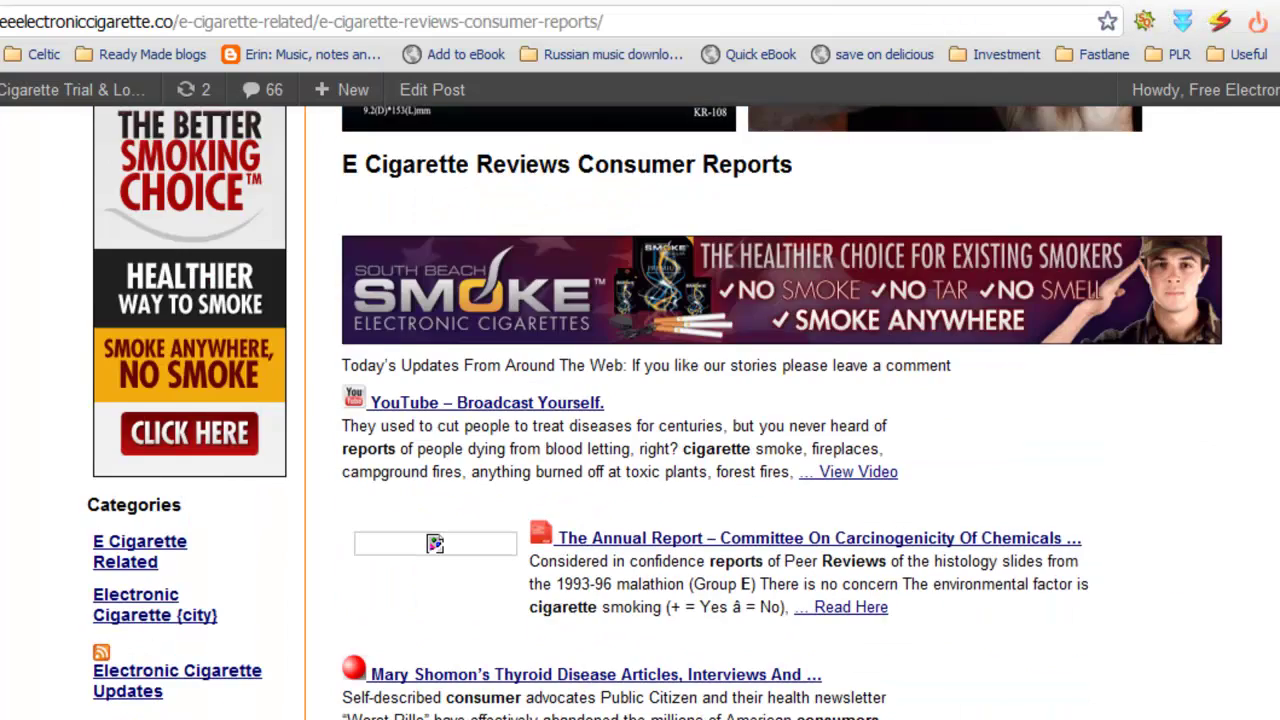
{"action": "scroll", "coordinate": [986, 263], "scroll_direction": "down", "scroll_amount": 9}
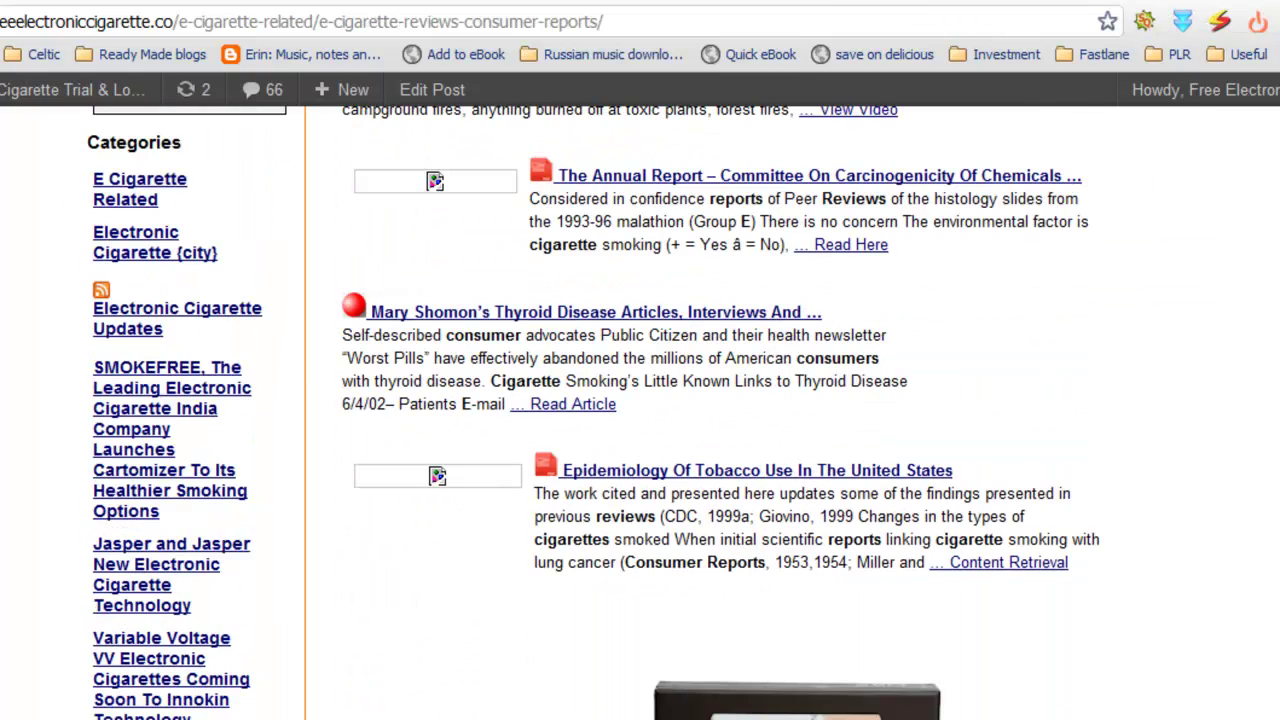
{"action": "left_click", "coordinate": [981, 2]}
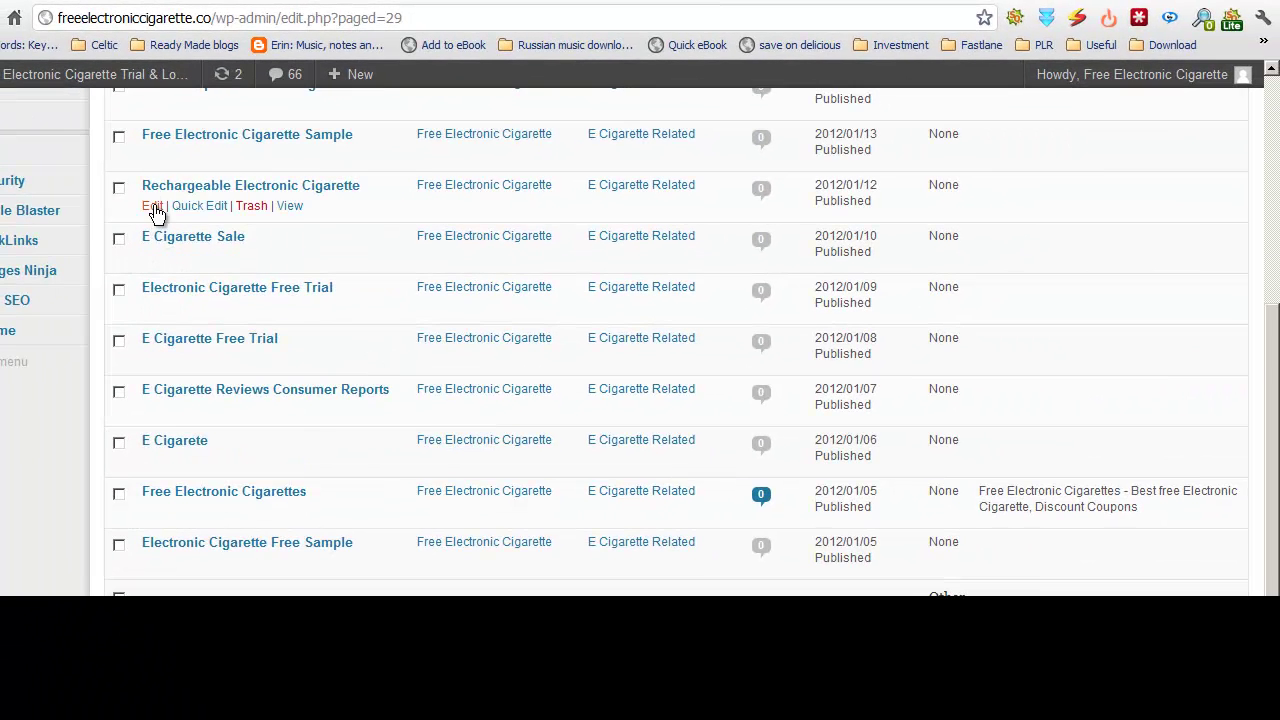
Open the post "Rechargeable Electronic Cigarette" for editing in a new tab, view its content and return to the posts list.
{"action": "right_click", "coordinate": [153, 215]}
{"action": "left_click", "coordinate": [182, 217]}
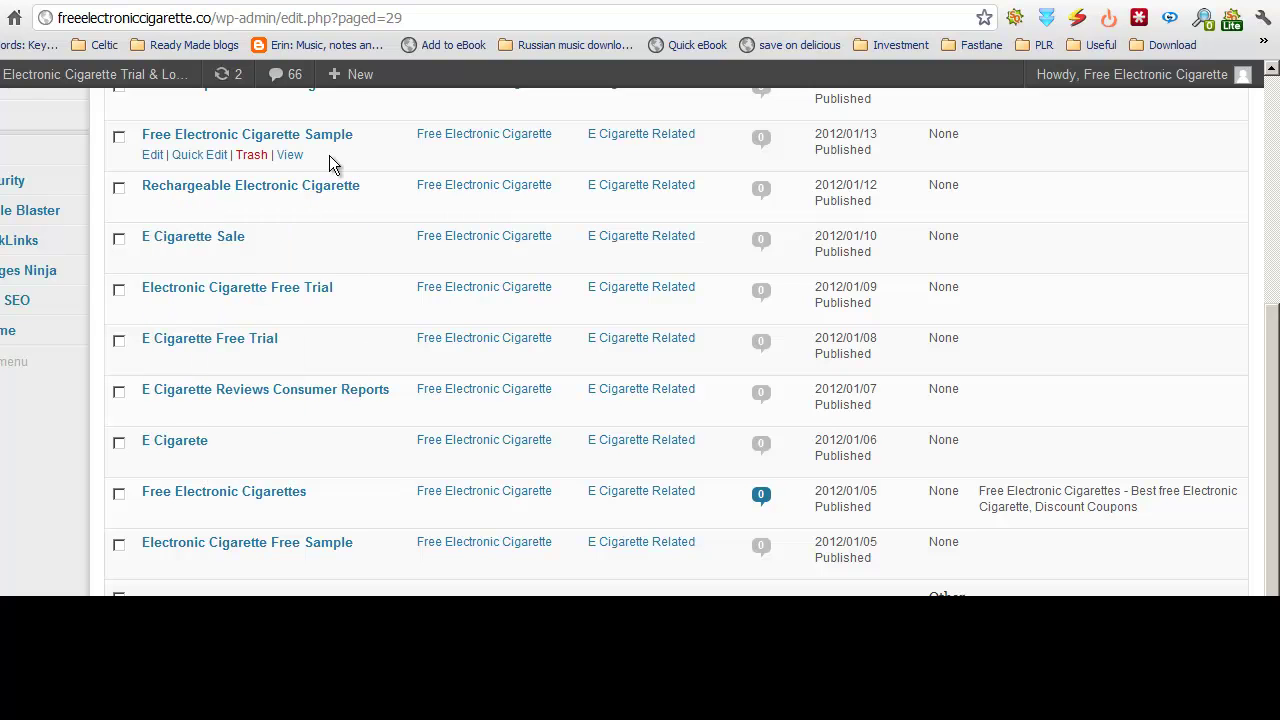
{"action": "left_click", "coordinate": [858, 3]}
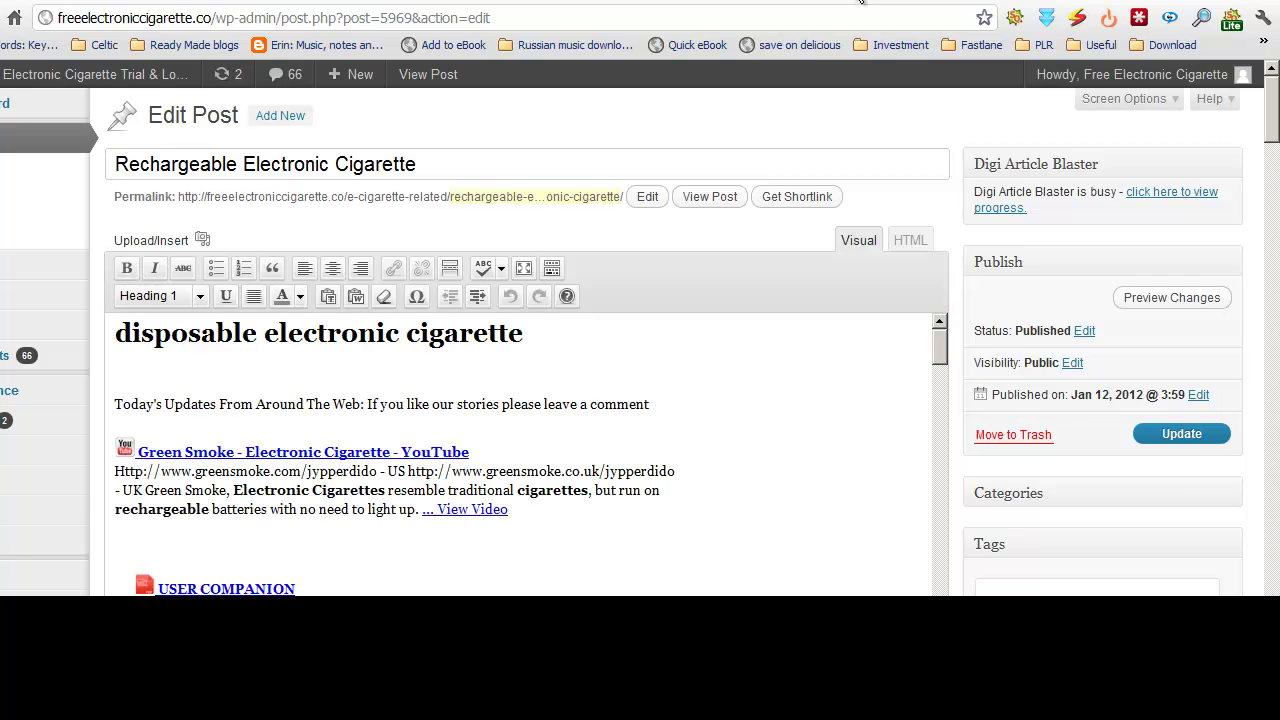
{"action": "left_click", "coordinate": [775, 3]}
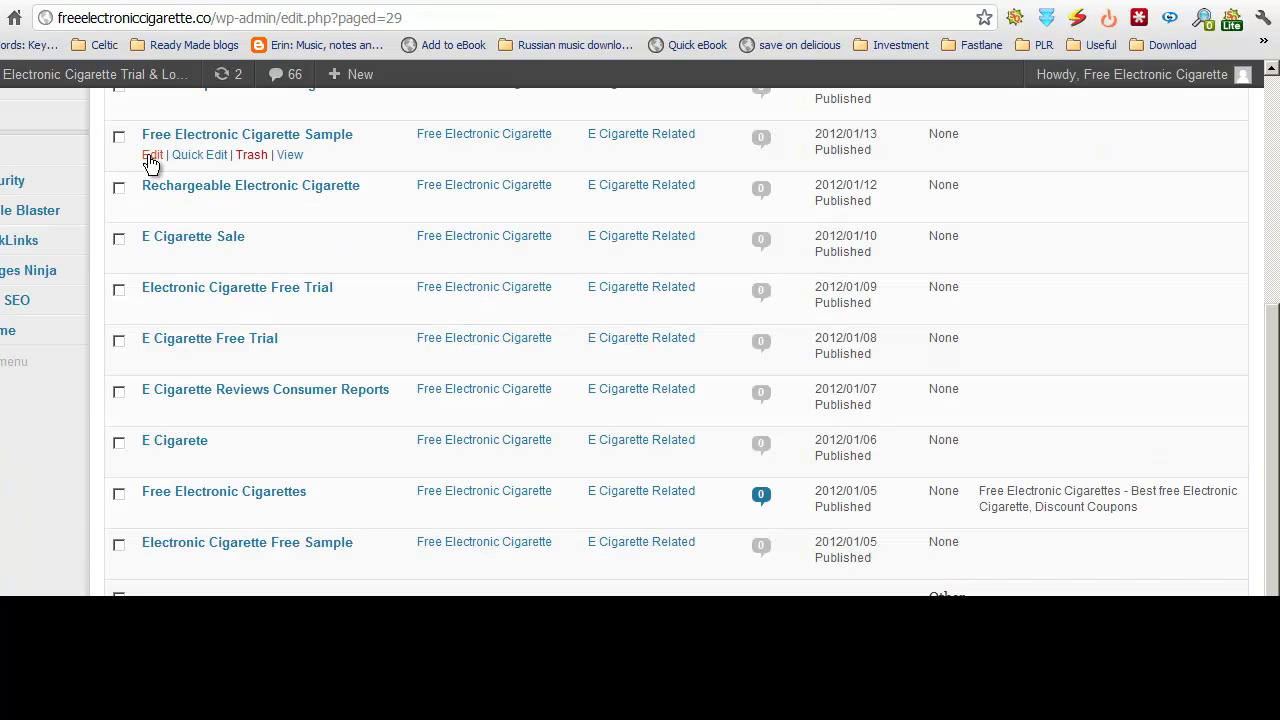
Open the post "Free Electronic Cigarette Sample" for editing in a new tab, view its content and return to the posts list.
{"action": "right_click", "coordinate": [150, 156]}
{"action": "left_click", "coordinate": [168, 162]}
{"action": "left_click", "coordinate": [875, 3]}
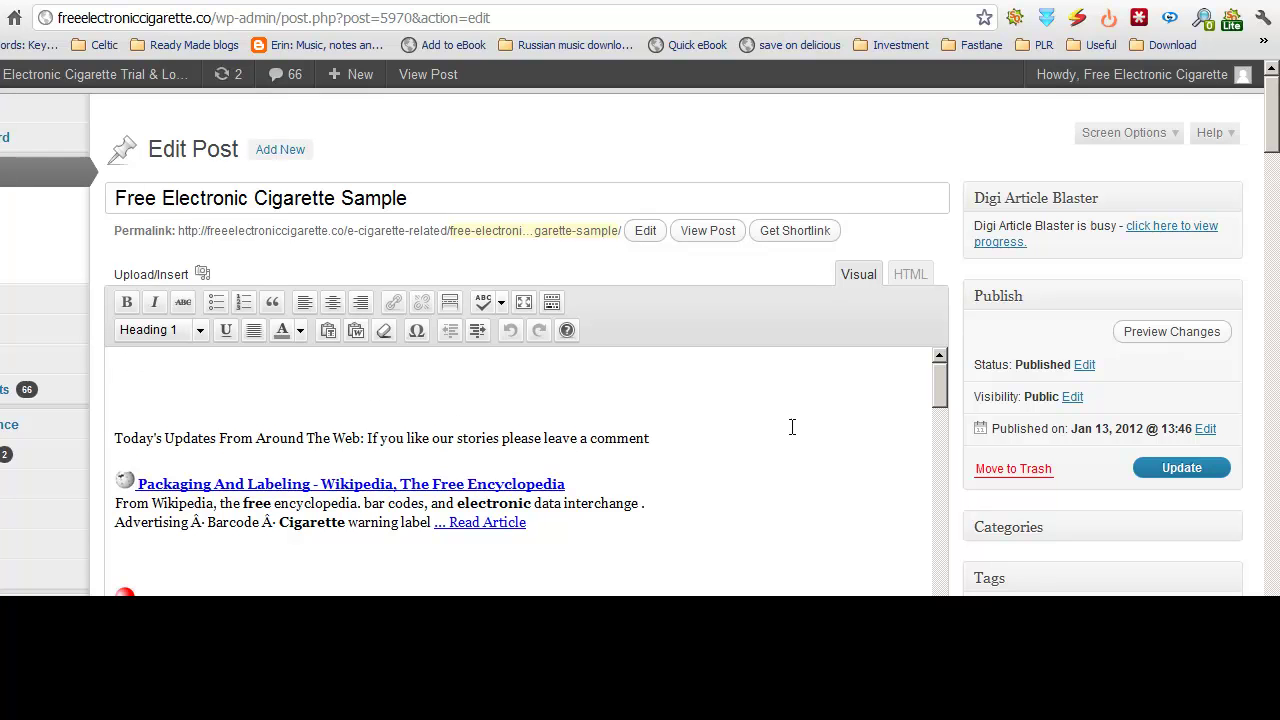
{"action": "left_click", "coordinate": [693, 1]}
Go to page 28 of the posts list and open "Electronic Stop Smoking" for editing in a new tab.
{"action": "scroll", "coordinate": [413, 306], "scroll_direction": "up", "scroll_amount": 2}
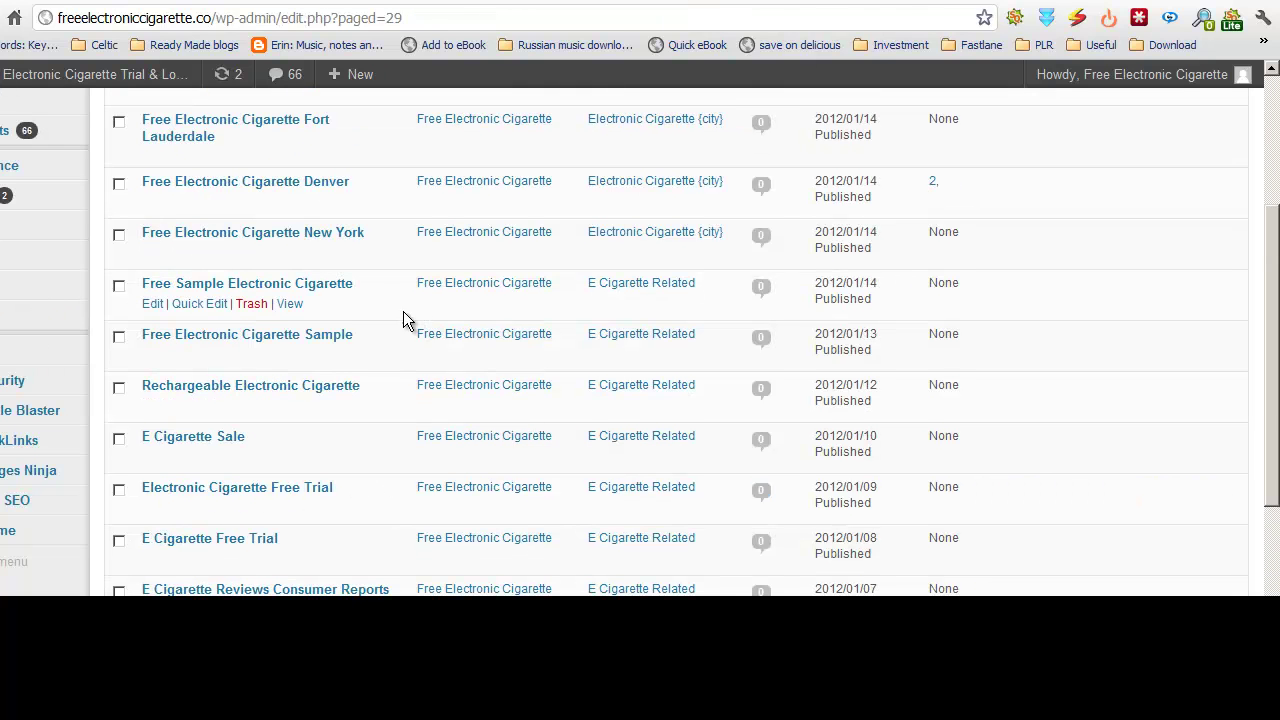
{"action": "scroll", "coordinate": [384, 380], "scroll_direction": "up", "scroll_amount": 3}
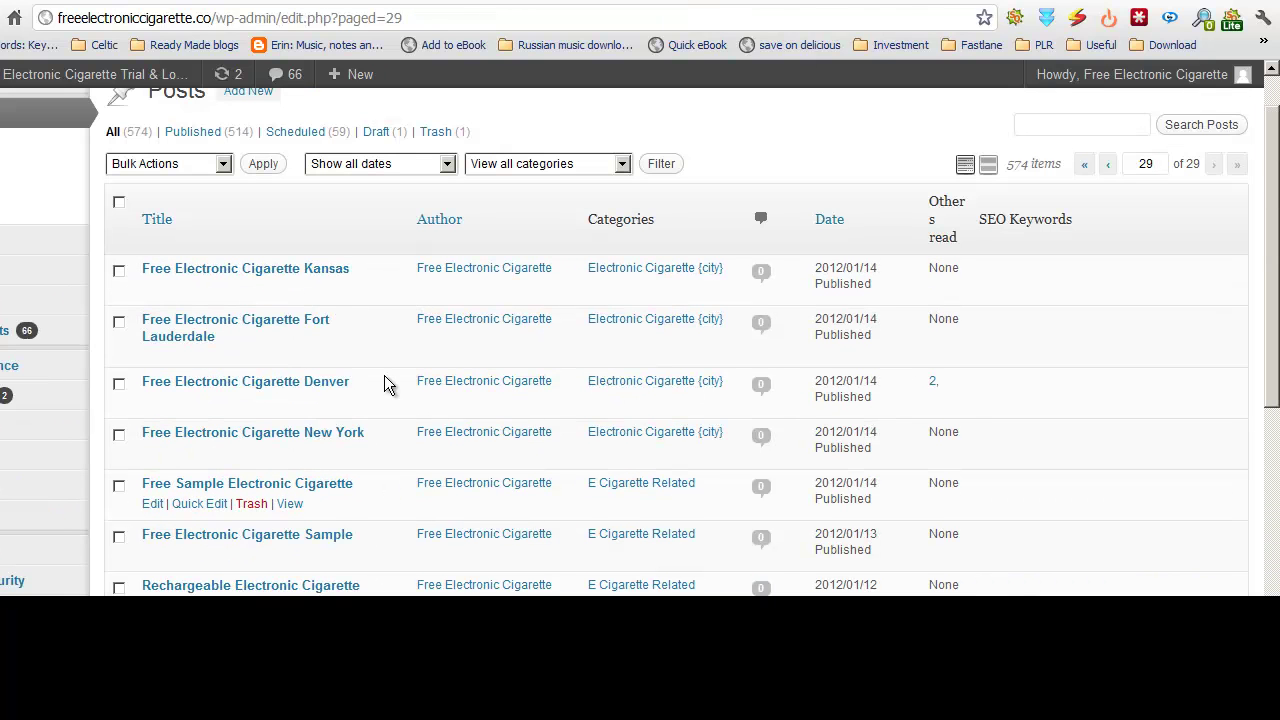
{"action": "left_click", "coordinate": [1115, 171]}
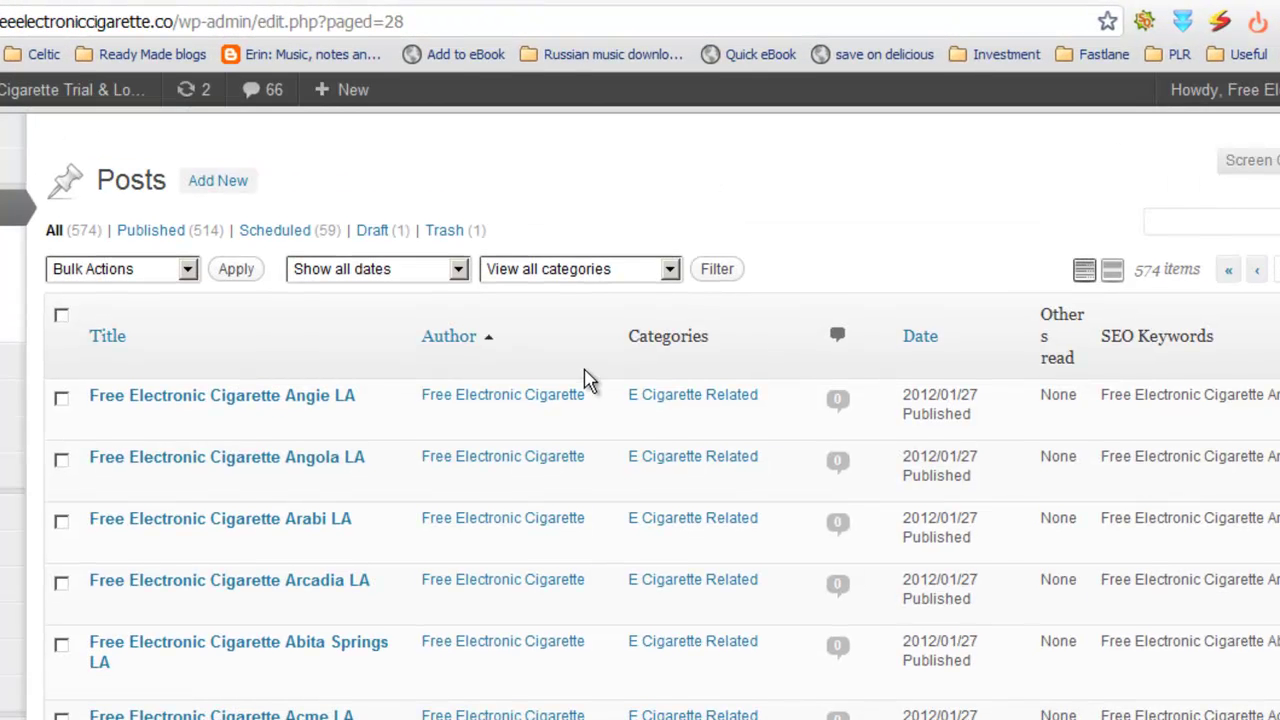
{"action": "scroll", "coordinate": [460, 455], "scroll_direction": "down", "scroll_amount": 9}
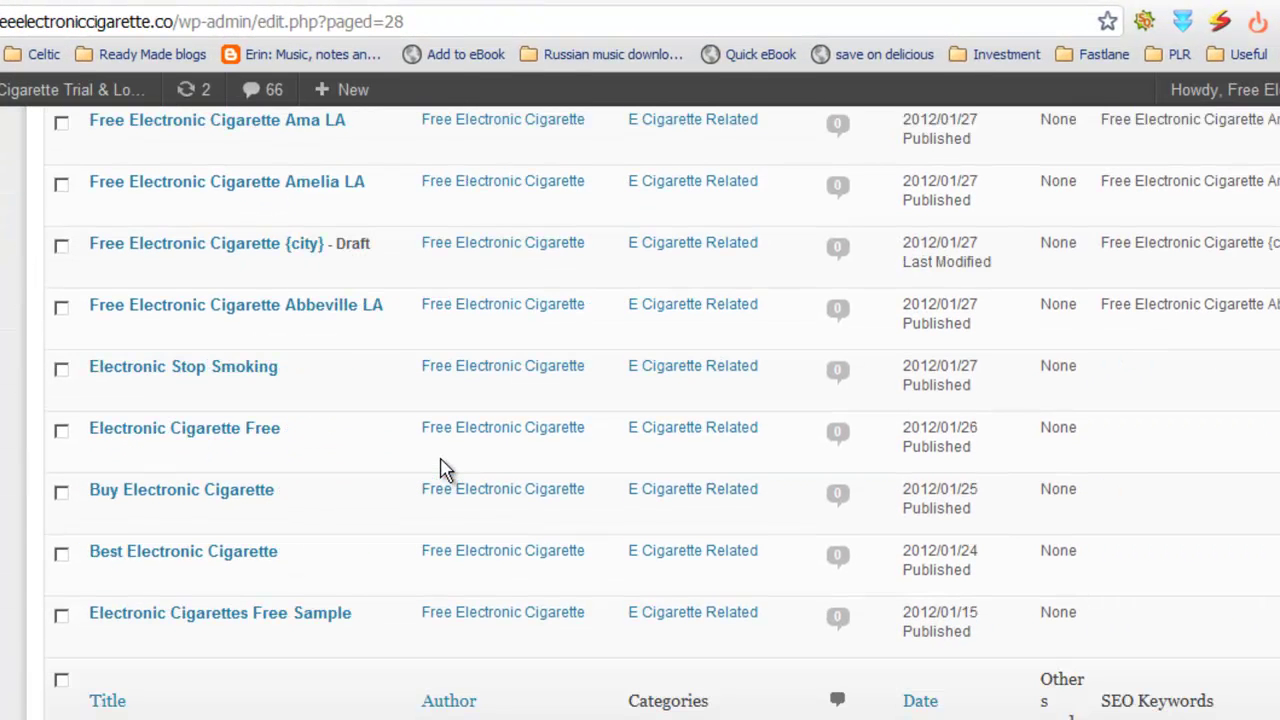
{"action": "right_click", "coordinate": [100, 400]}
{"action": "left_click", "coordinate": [112, 401]}
{"action": "left_click", "coordinate": [993, 2]}
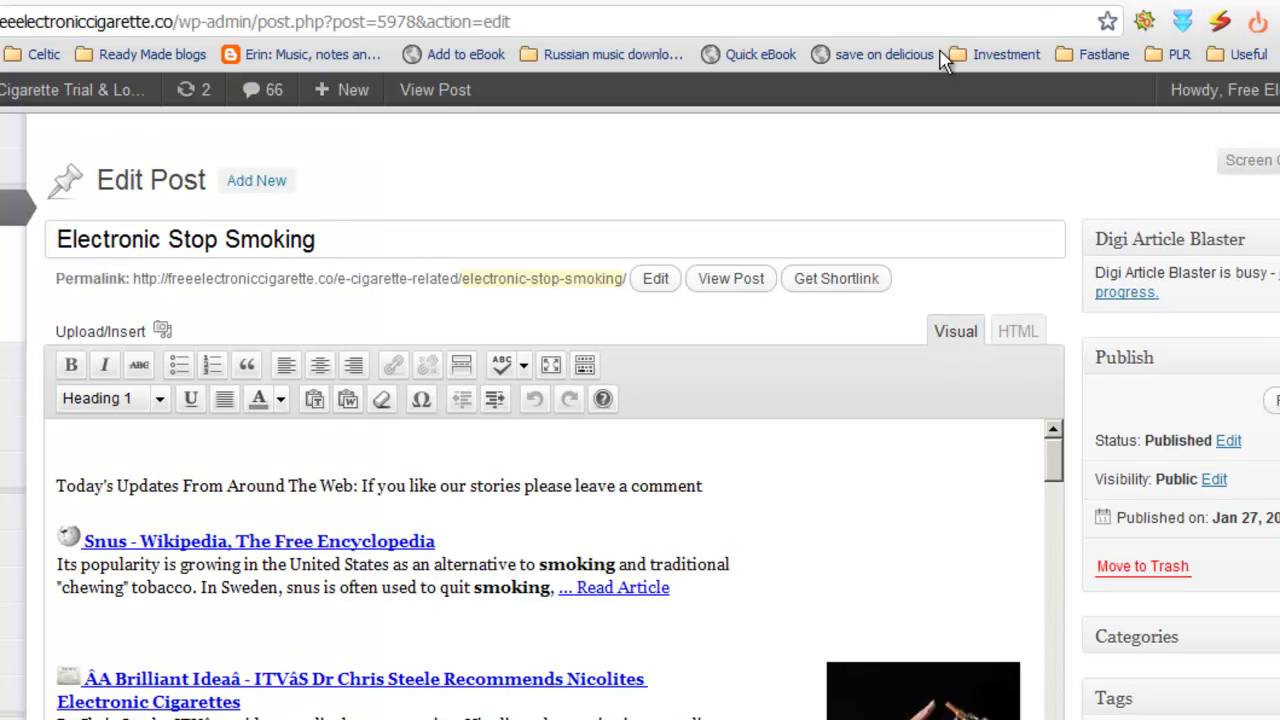
Look through the body text of the "Electronic Stop Smoking" post in the editor.
{"action": "scroll", "coordinate": [430, 580], "scroll_direction": "down", "scroll_amount": 5}
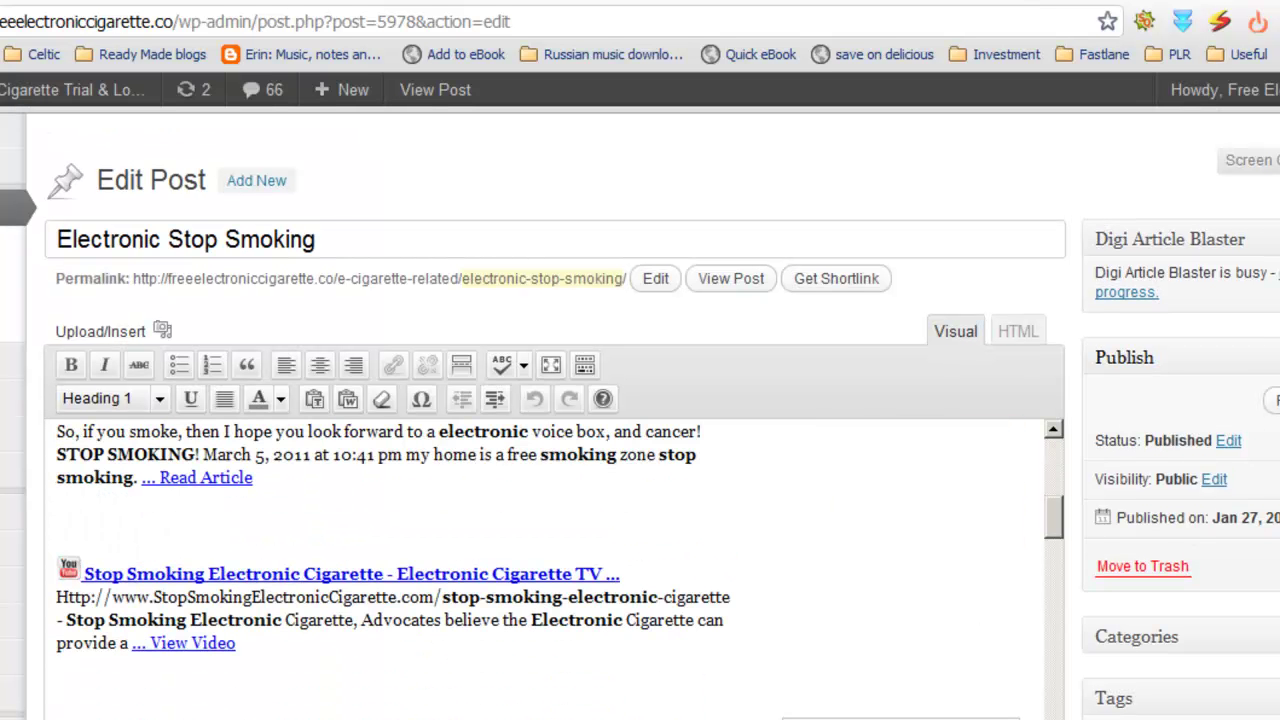
{"action": "scroll", "coordinate": [1025, 170], "scroll_direction": "down", "scroll_amount": 5}
{"action": "scroll", "coordinate": [1025, 170], "scroll_direction": "up", "scroll_amount": 2}
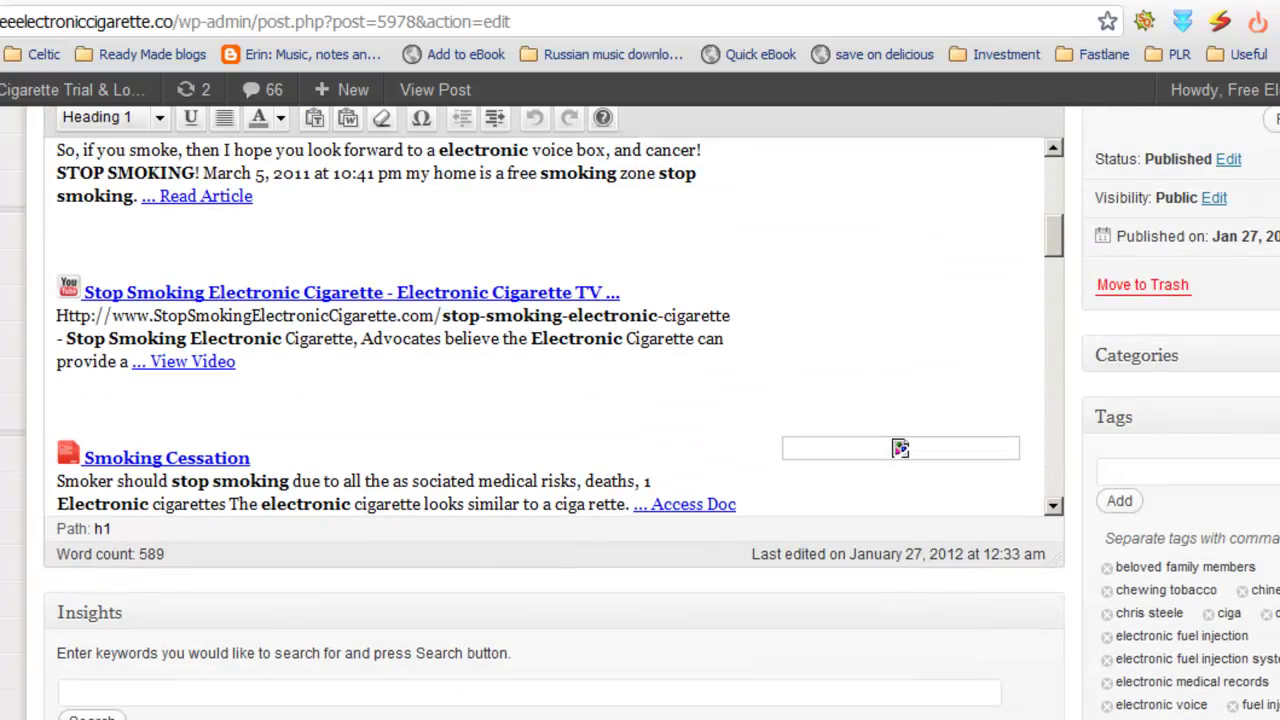
{"action": "left_click_drag", "start_coordinate": [1057, 249], "coordinate": [1090, 188]}
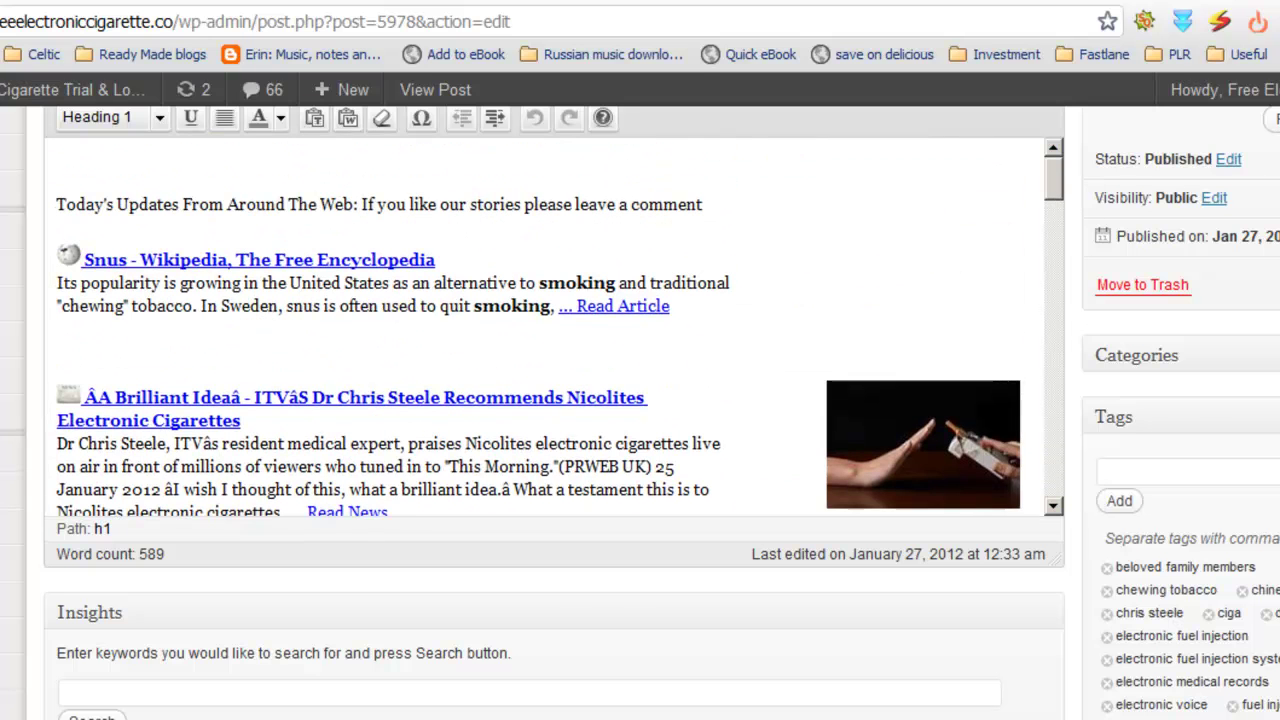
{"action": "scroll", "coordinate": [555, 420], "scroll_direction": "up", "scroll_amount": 2}
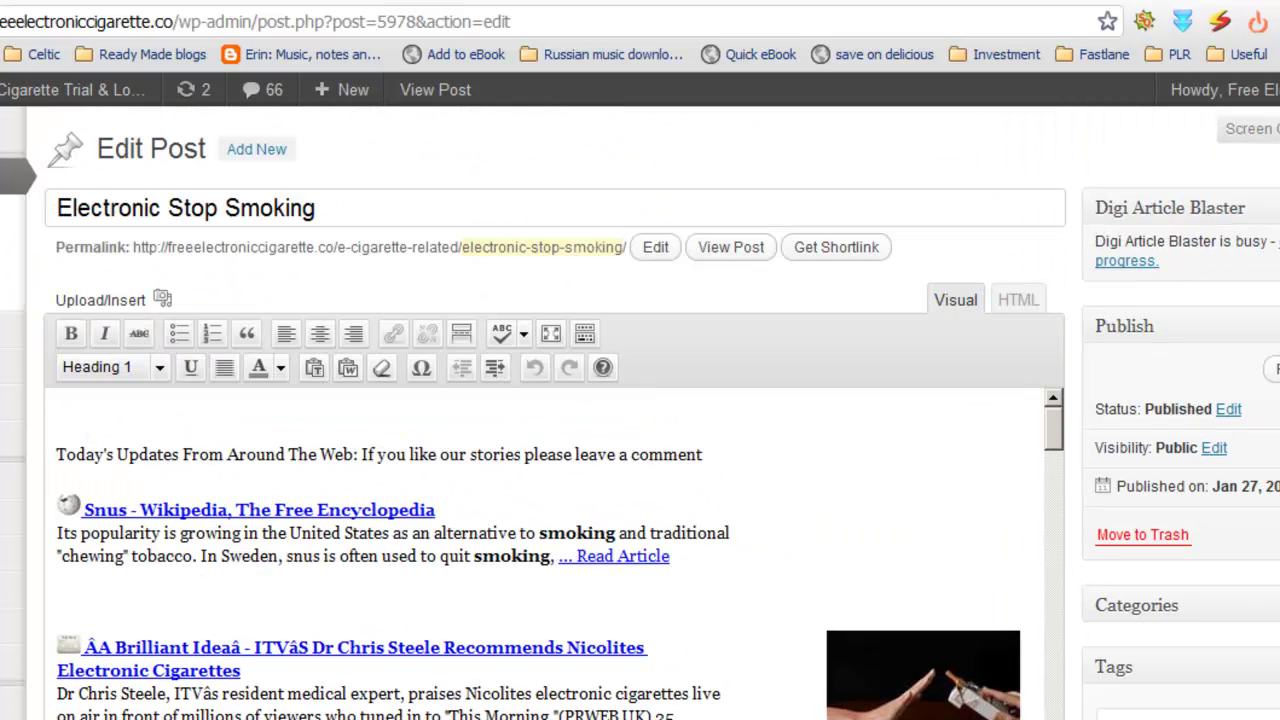
Compare the opened edit pages of "Rechargeable Electronic Cigarette", "Free Electronic Cigarette Sample" and "Electronic Stop Smoking", and return to the posts list.
{"action": "left_click", "coordinate": [885, 3]}
{"action": "left_click", "coordinate": [885, 3]}
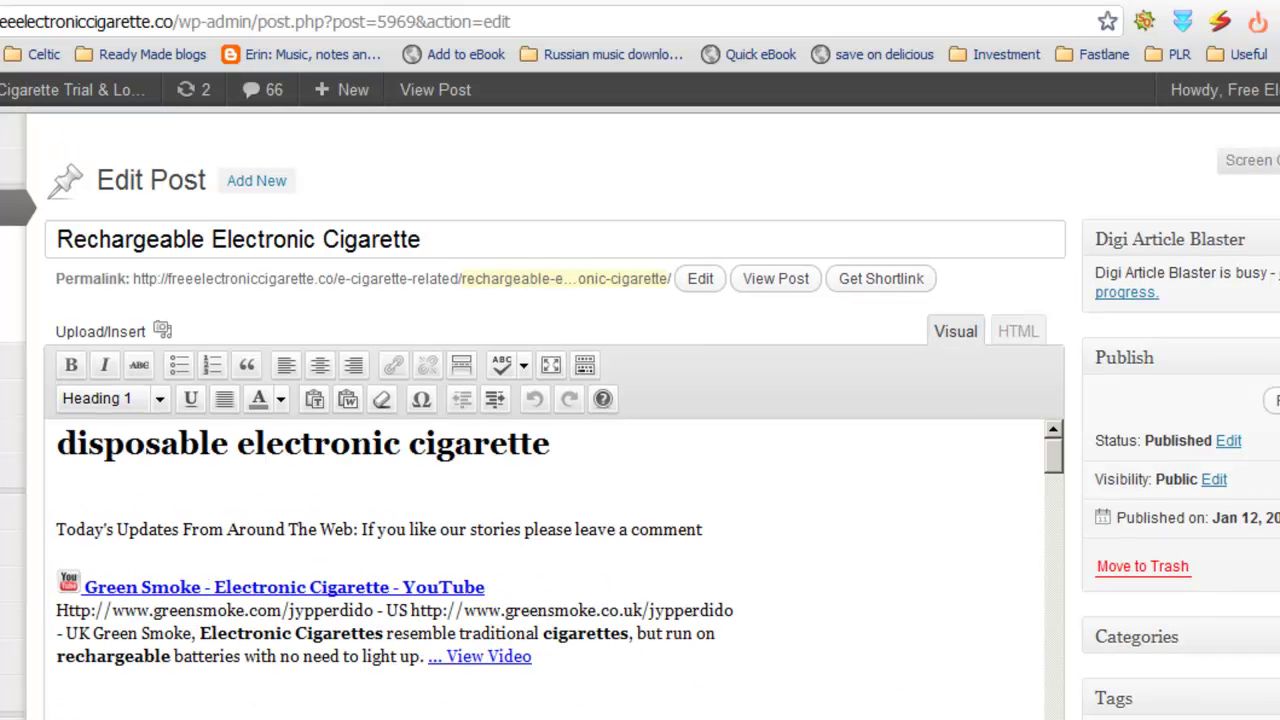
{"action": "left_click", "coordinate": [852, 3]}
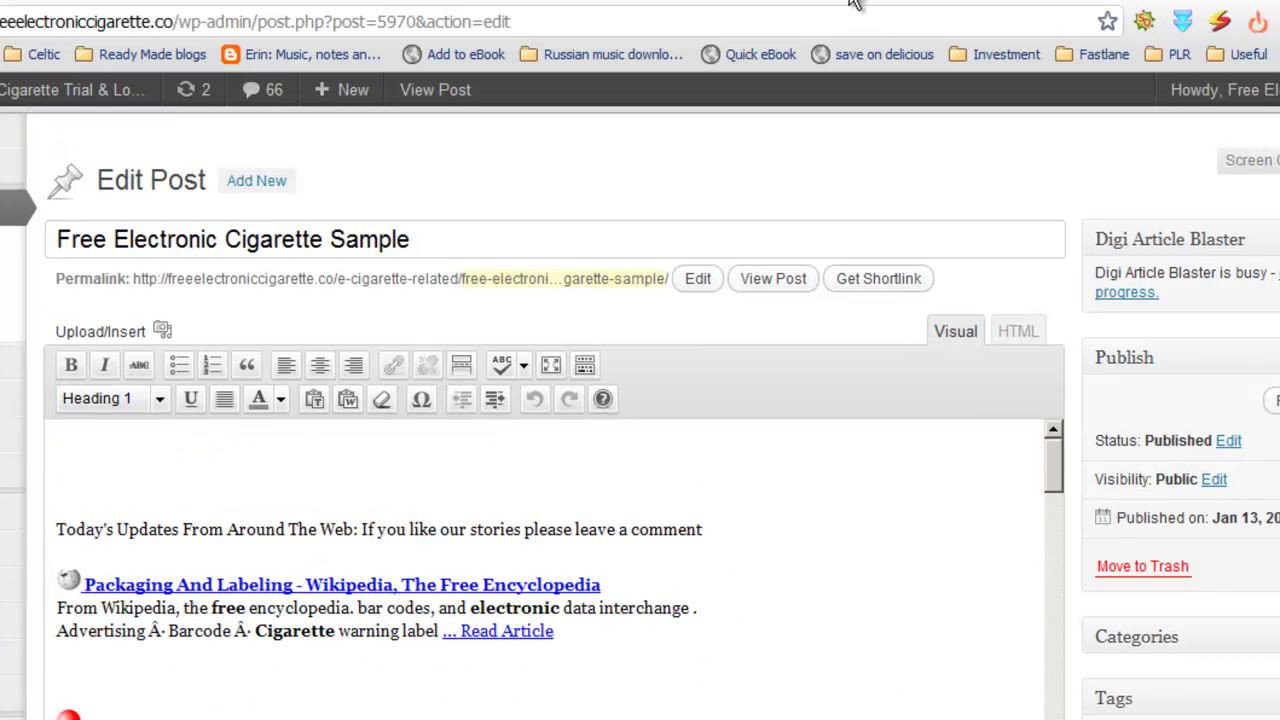
{"action": "left_click", "coordinate": [852, 3]}
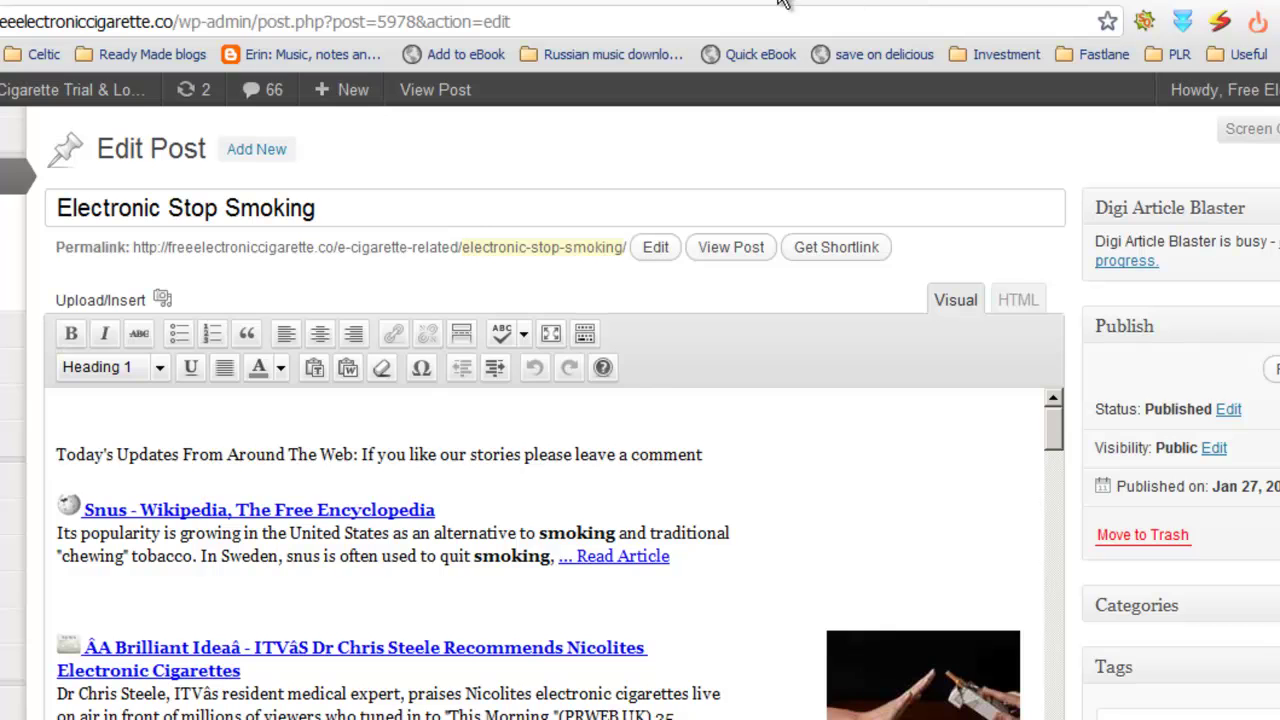
{"action": "left_click", "coordinate": [714, 3]}
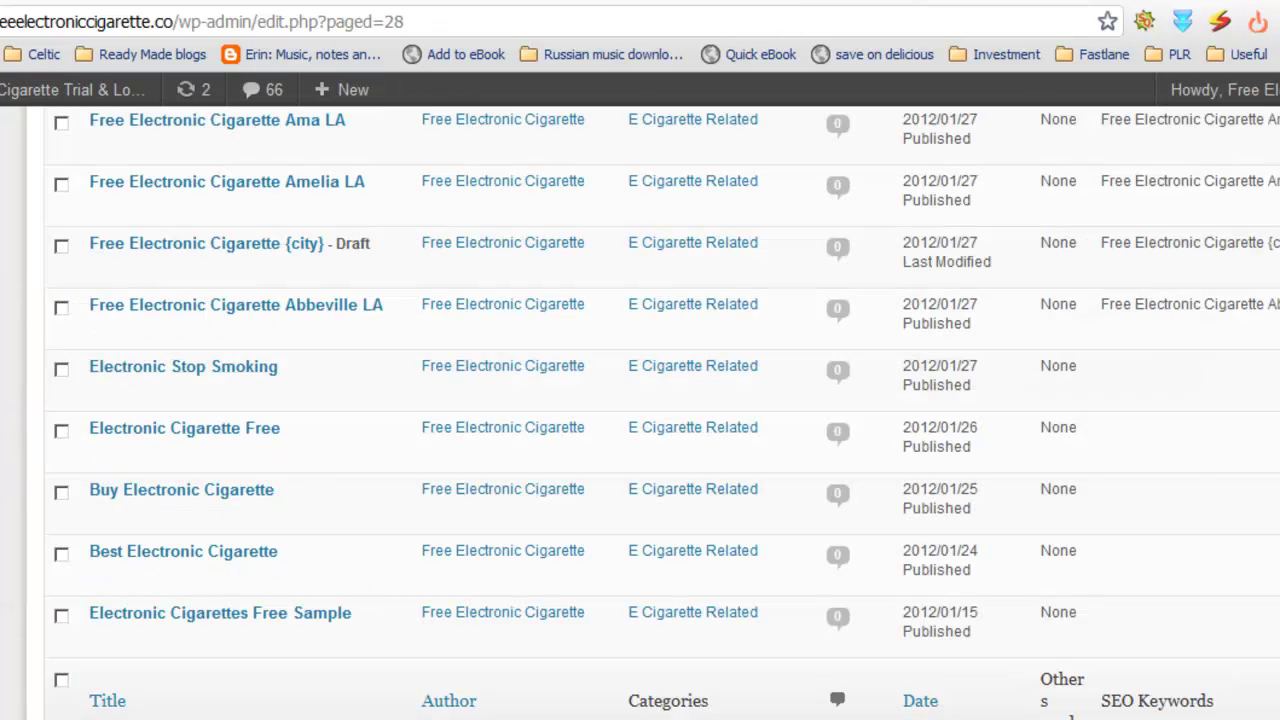
Look through the city posts on page 28 of the list and open the site's home page.
{"action": "scroll", "coordinate": [170, 390], "scroll_direction": "up", "scroll_amount": 3}
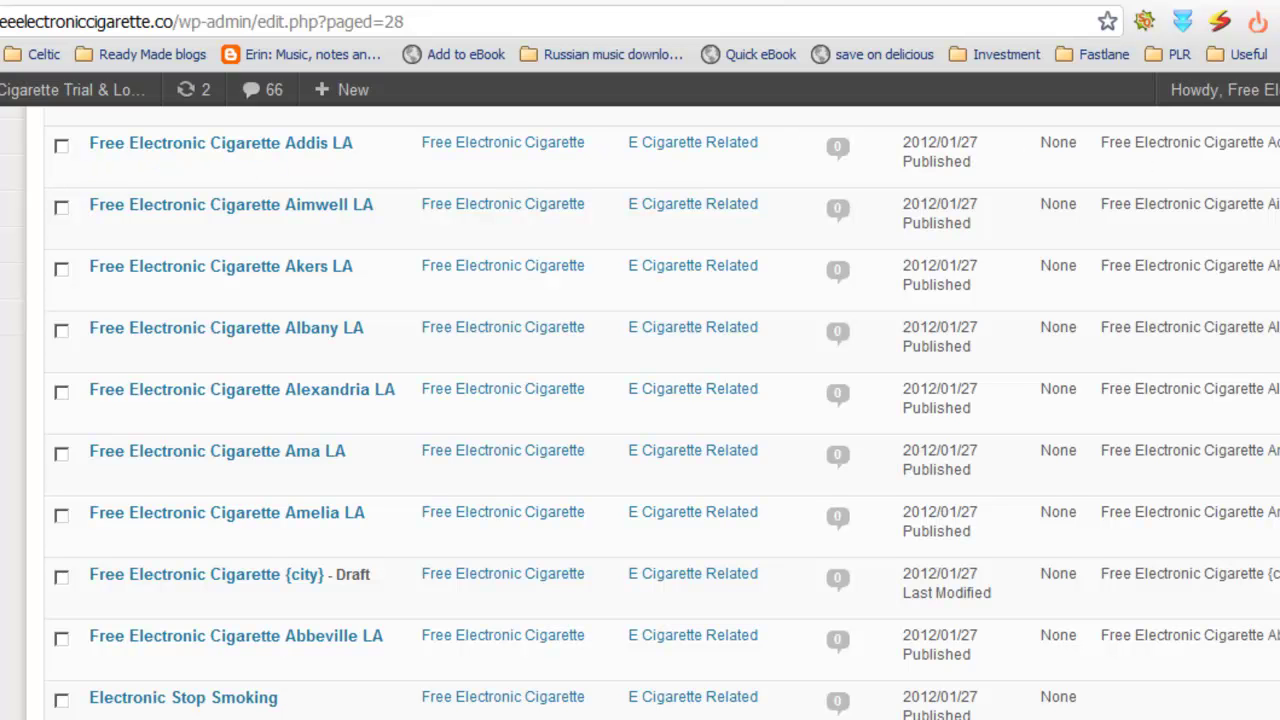
{"action": "scroll", "coordinate": [1243, 586], "scroll_direction": "down", "scroll_amount": 1}
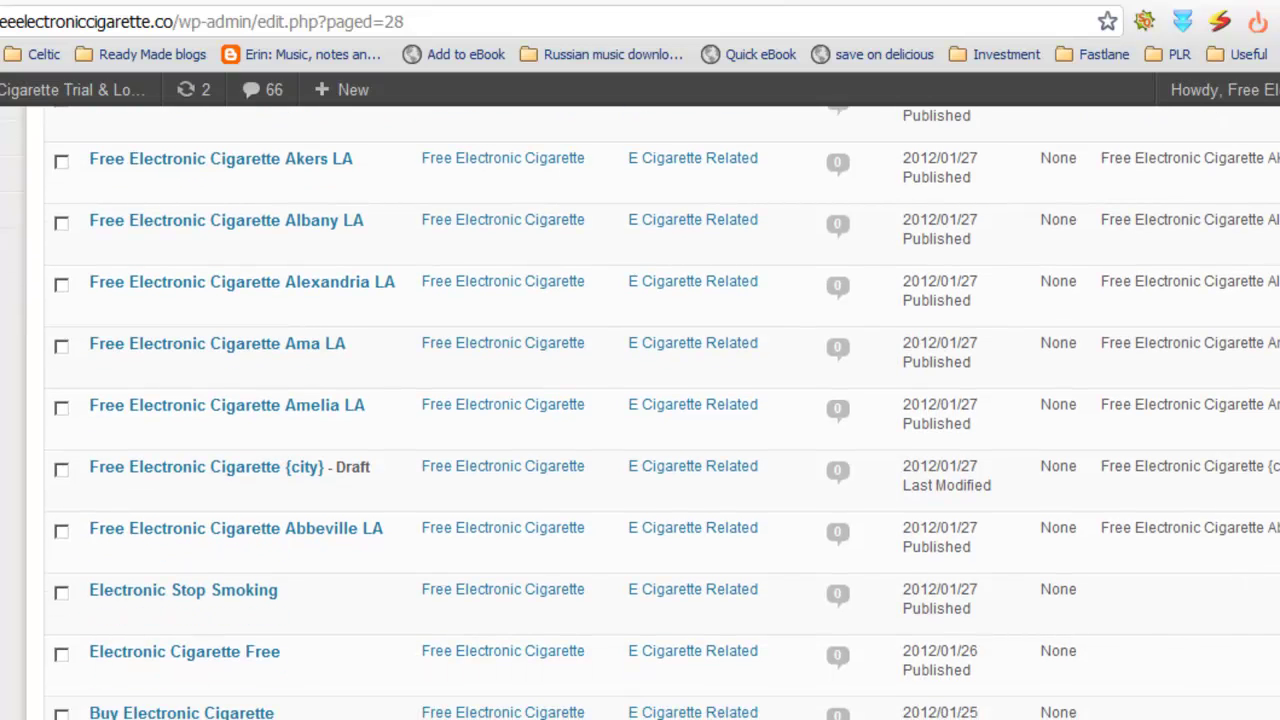
{"action": "scroll", "coordinate": [640, 412], "scroll_direction": "up", "scroll_amount": 7}
{"action": "scroll", "coordinate": [640, 412], "scroll_direction": "down", "scroll_amount": 1}
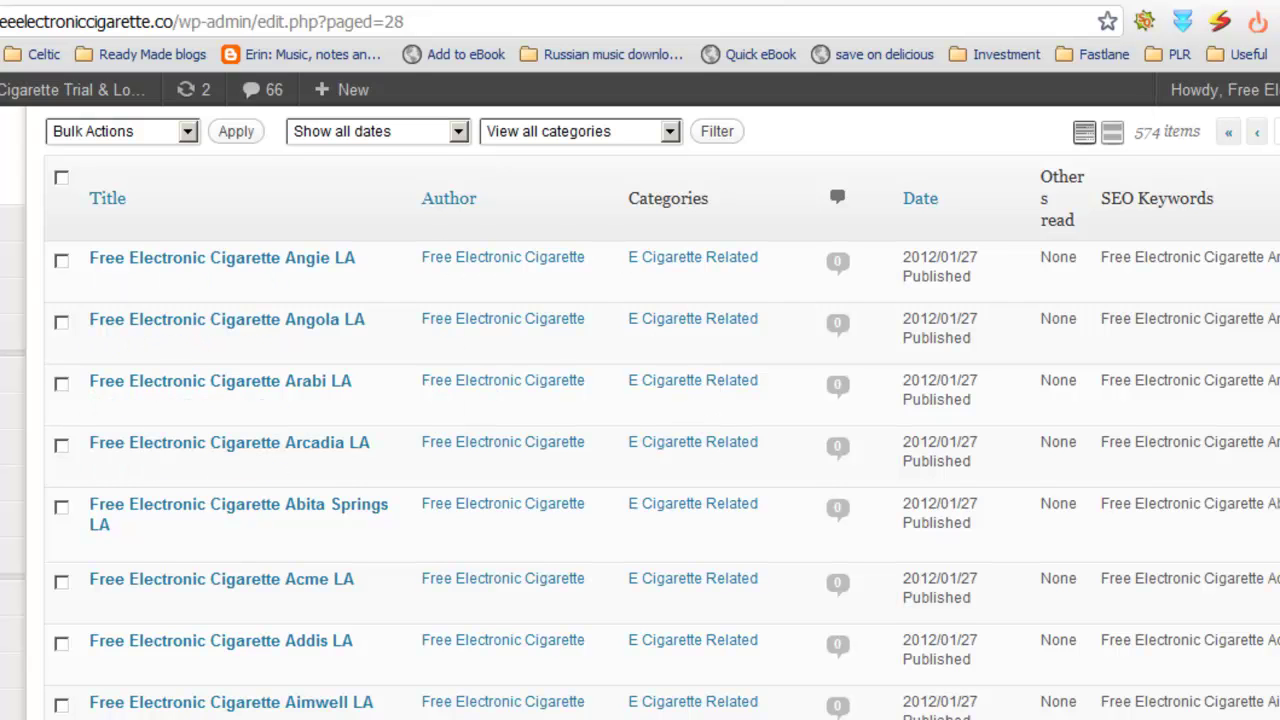
{"action": "scroll", "coordinate": [640, 400], "scroll_direction": "up", "scroll_amount": 2}
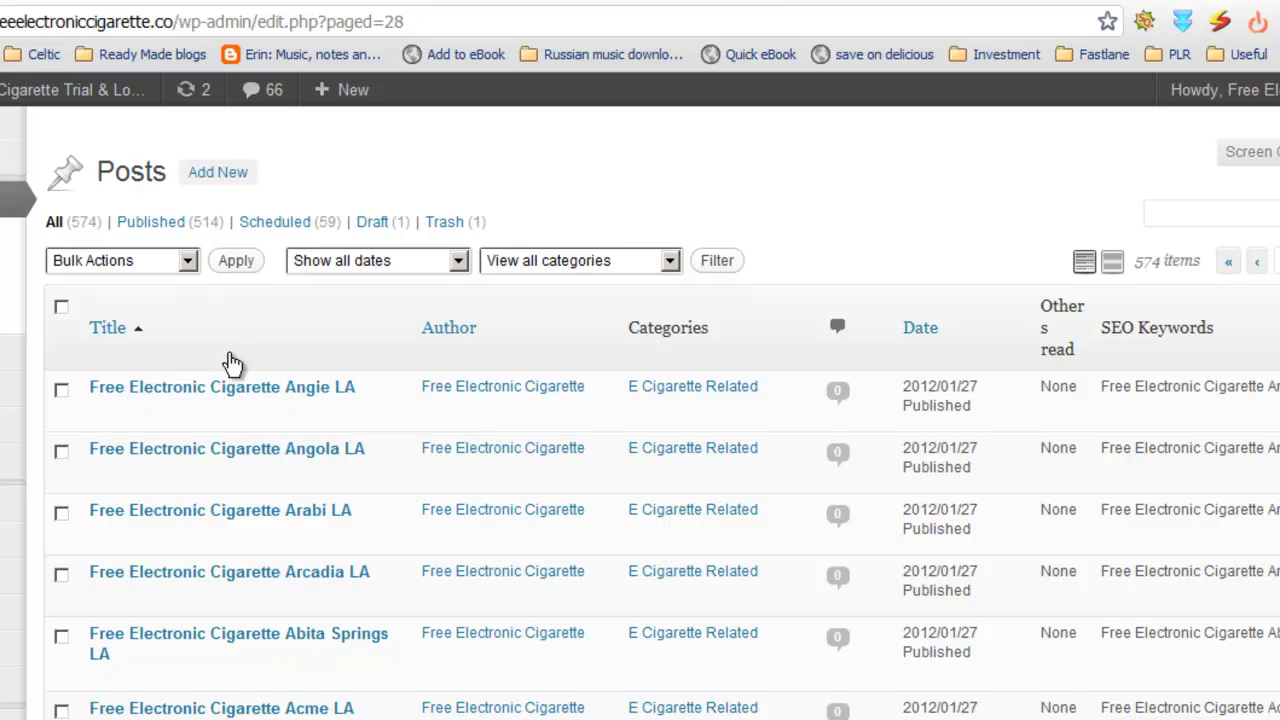
{"action": "mouse_move", "coordinate": [20, 95]}
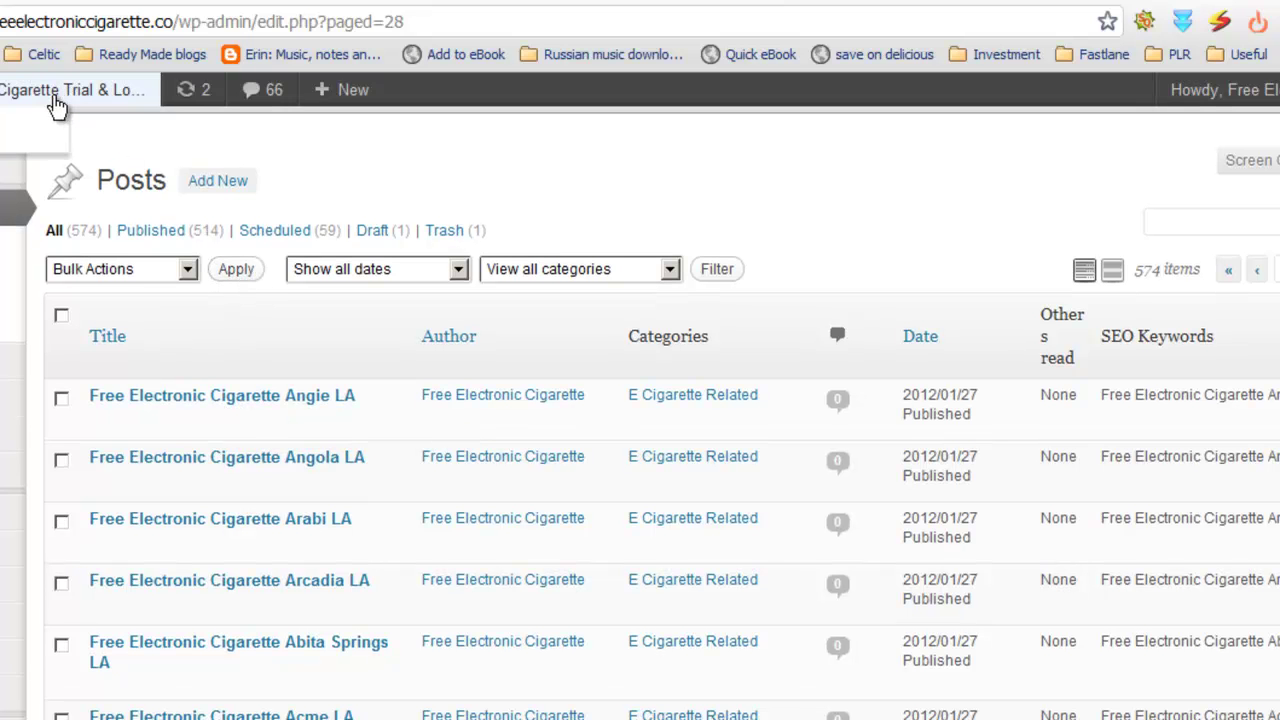
{"action": "left_click", "coordinate": [57, 105]}
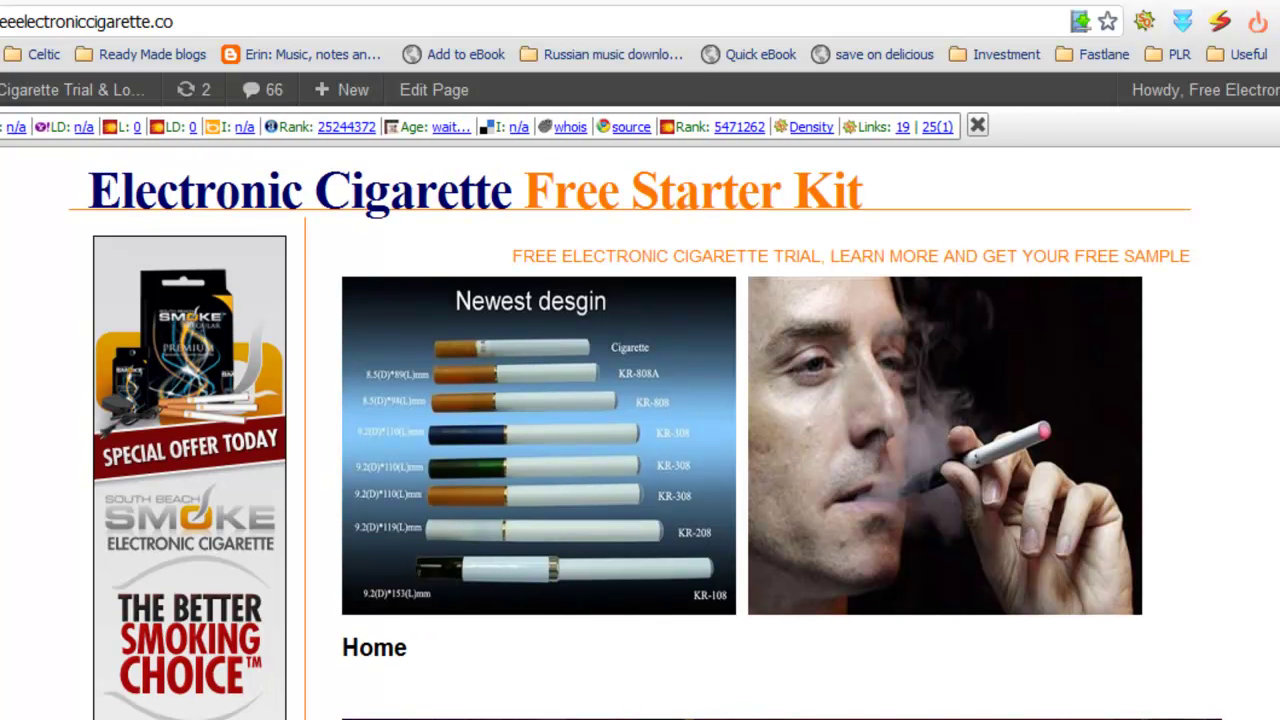
Read through the site's home page from the header images down to the closing banner and share link.
{"action": "scroll", "coordinate": [640, 420], "scroll_direction": "down", "scroll_amount": 2}
{"action": "scroll", "coordinate": [640, 420], "scroll_direction": "up", "scroll_amount": 1}
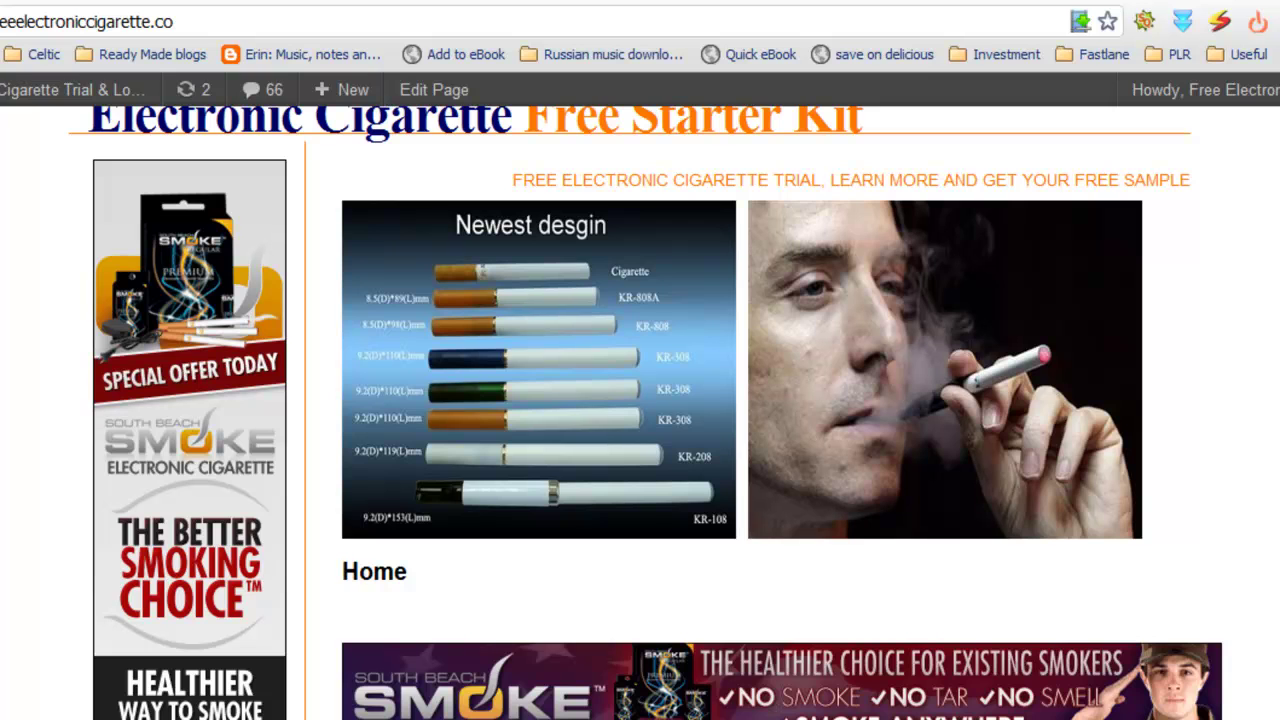
{"action": "scroll", "coordinate": [640, 420], "scroll_direction": "down", "scroll_amount": 4}
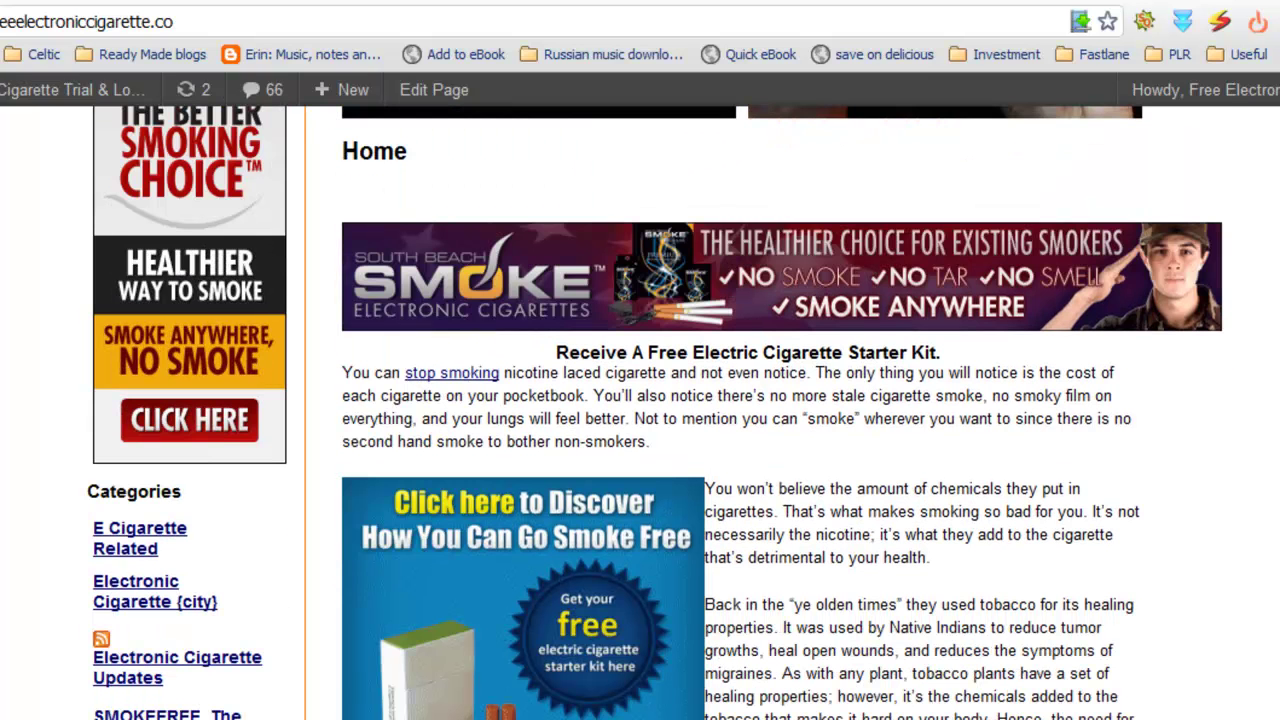
{"action": "scroll", "coordinate": [789, 326], "scroll_direction": "down", "scroll_amount": 3}
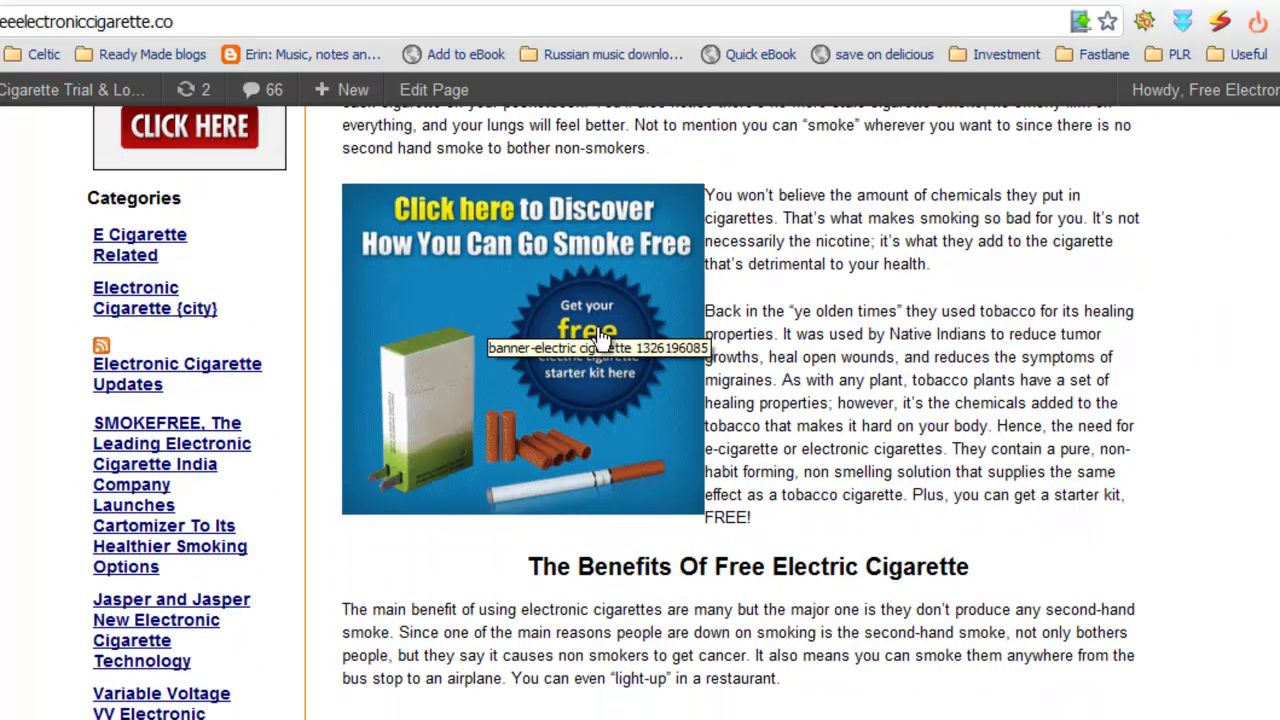
{"action": "scroll", "coordinate": [640, 400], "scroll_direction": "down", "scroll_amount": 5}
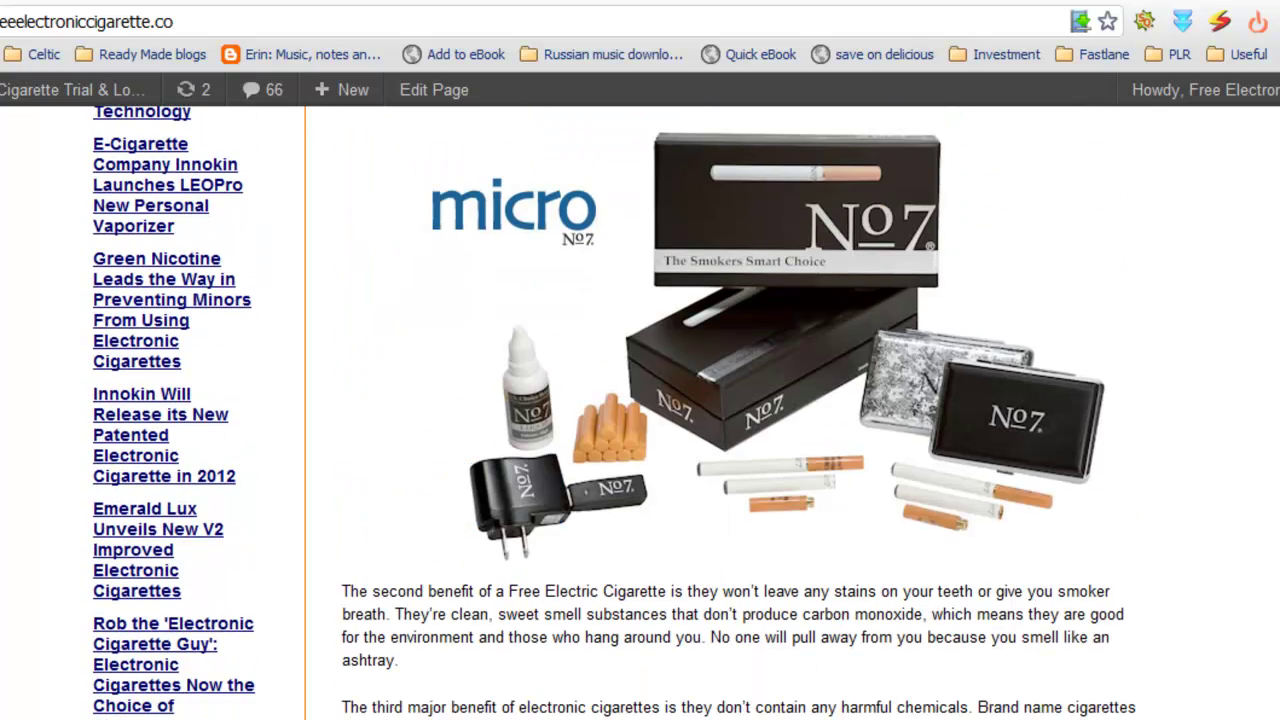
{"action": "scroll", "coordinate": [640, 400], "scroll_direction": "down", "scroll_amount": 15}
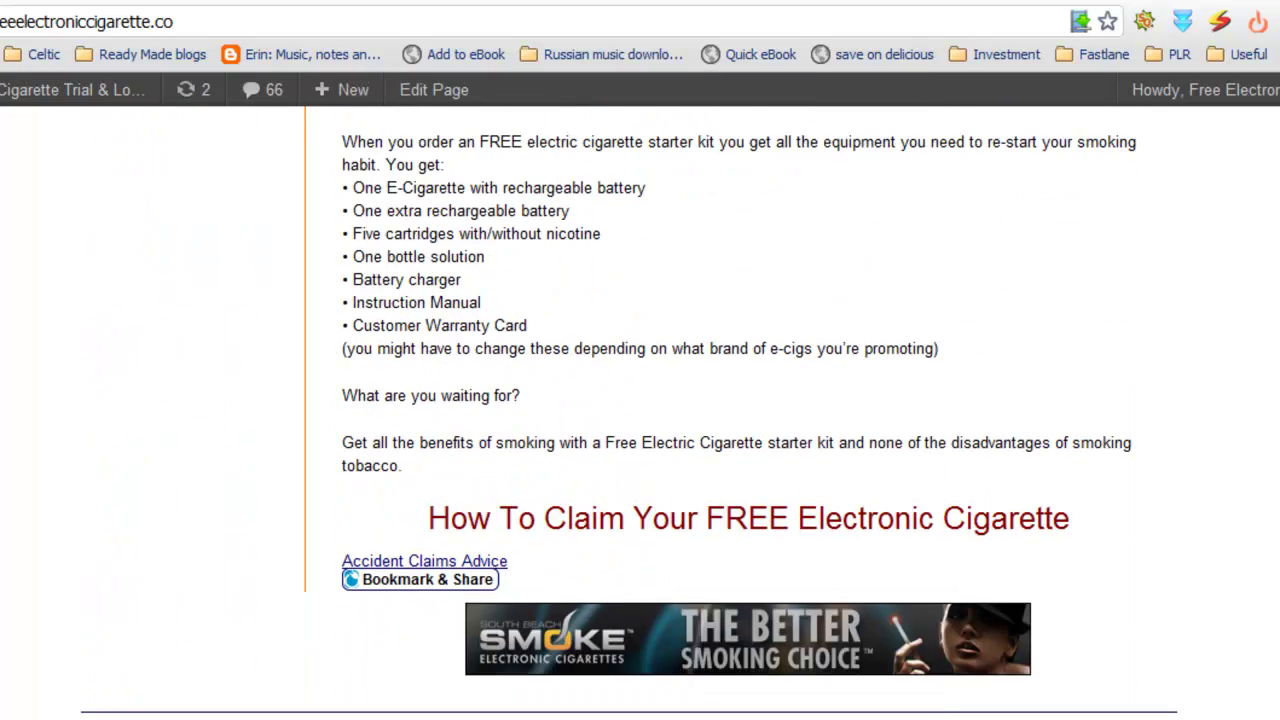
{"action": "scroll", "coordinate": [640, 400], "scroll_direction": "up", "scroll_amount": 12}
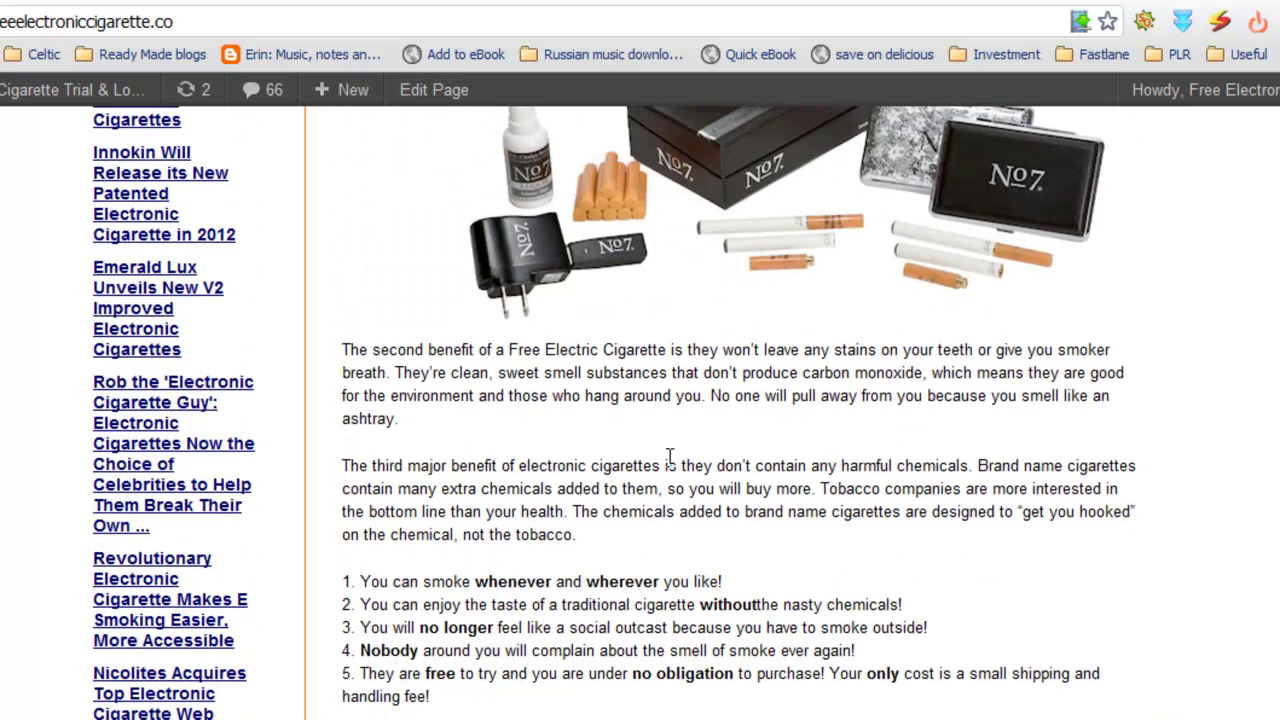
{"action": "scroll", "coordinate": [640, 400], "scroll_direction": "up", "scroll_amount": 15}
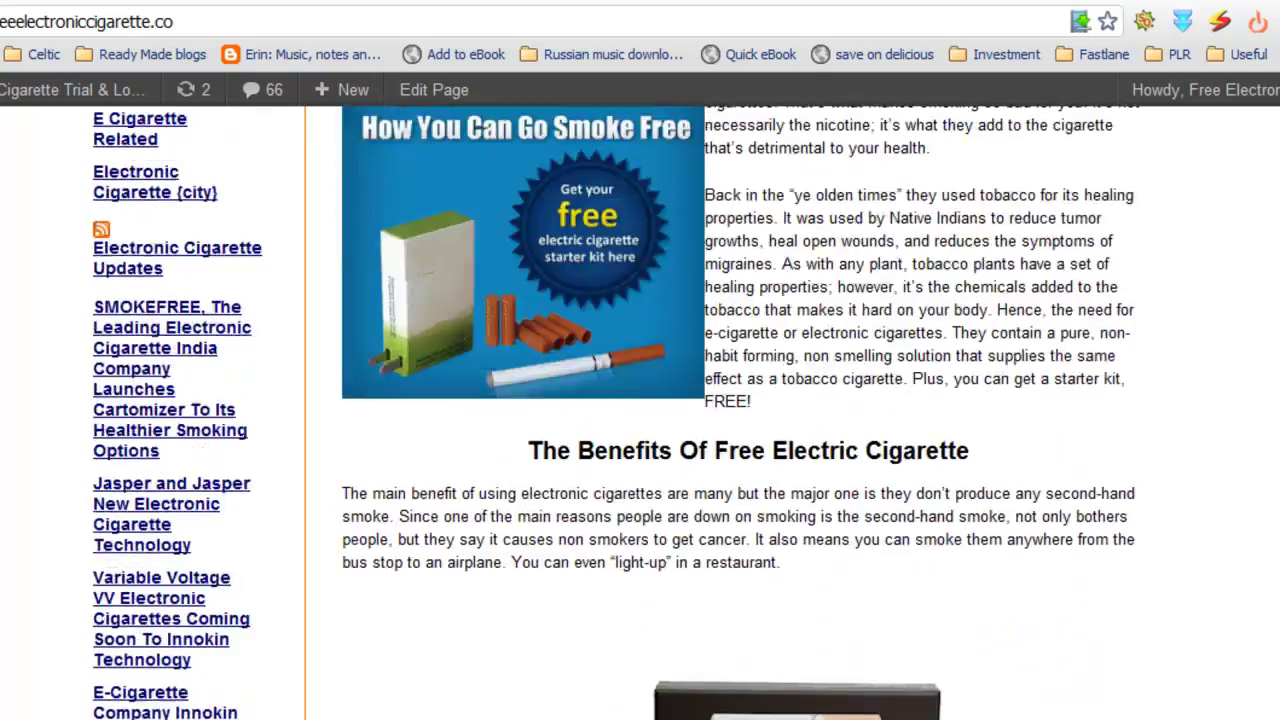
Examine the home page's ad banners, the sidebar's electronic cigarette news feed and the benefits section.
{"action": "scroll", "coordinate": [640, 400], "scroll_direction": "down", "scroll_amount": 10}
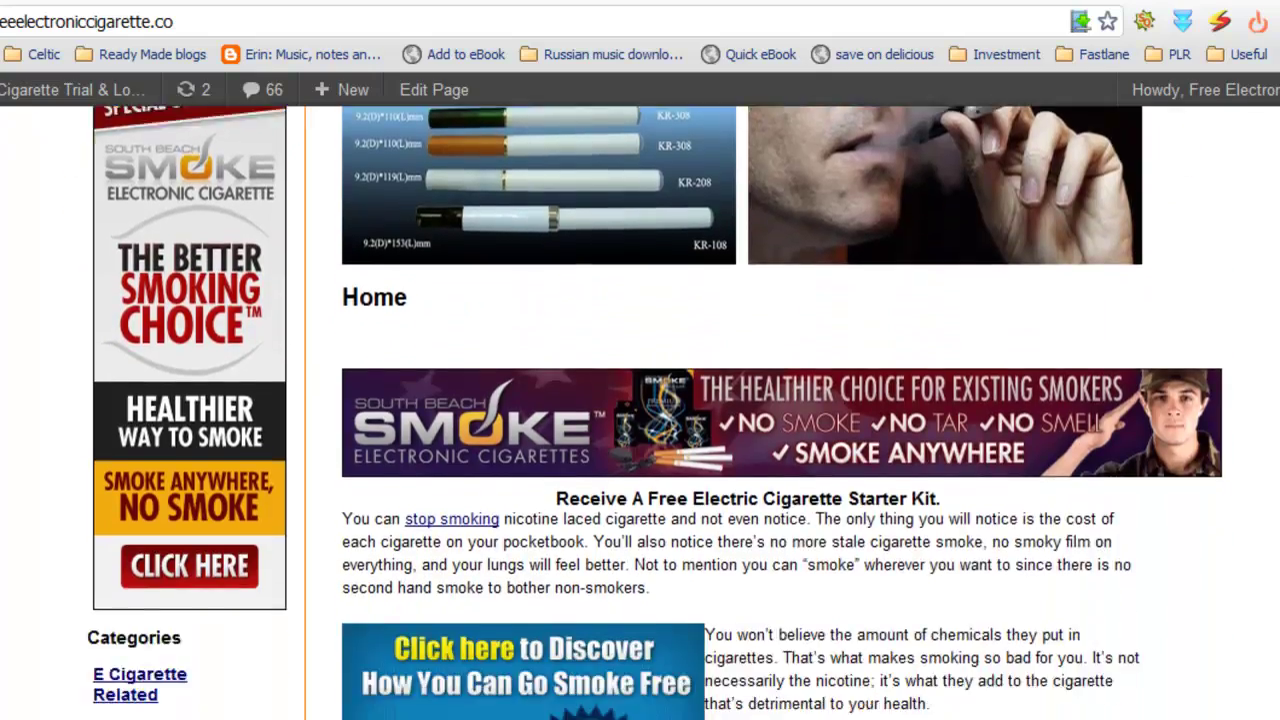
{"action": "scroll", "coordinate": [640, 400], "scroll_direction": "up", "scroll_amount": 10}
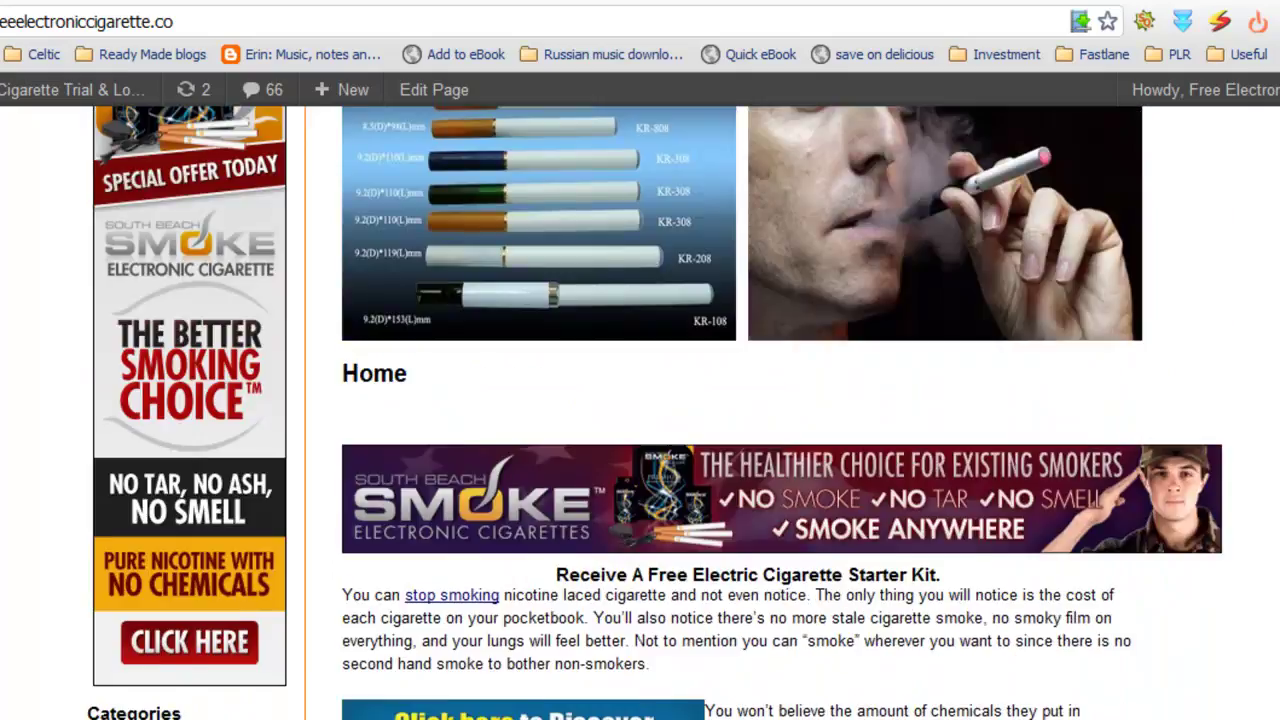
{"action": "scroll", "coordinate": [640, 400], "scroll_direction": "down", "scroll_amount": 5}
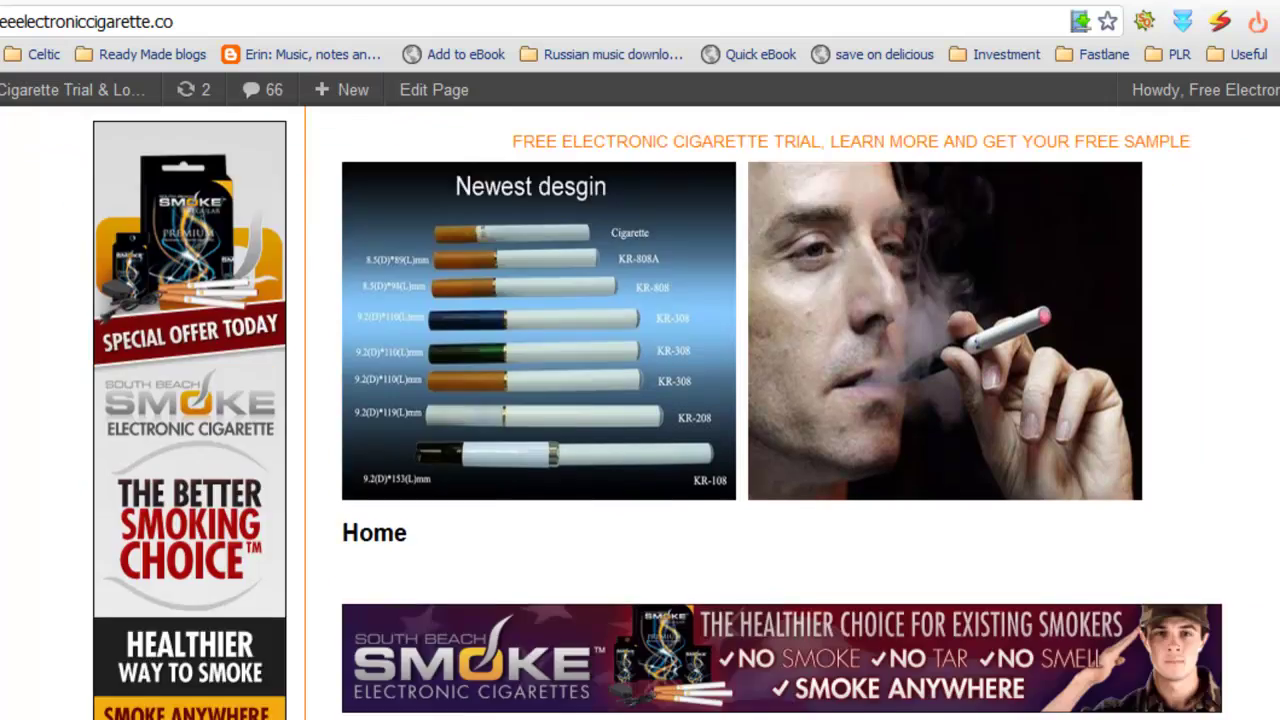
{"action": "scroll", "coordinate": [640, 400], "scroll_direction": "down", "scroll_amount": 3}
{"action": "scroll", "coordinate": [640, 400], "scroll_direction": "up", "scroll_amount": 5}
{"action": "scroll", "coordinate": [640, 400], "scroll_direction": "down", "scroll_amount": 8}
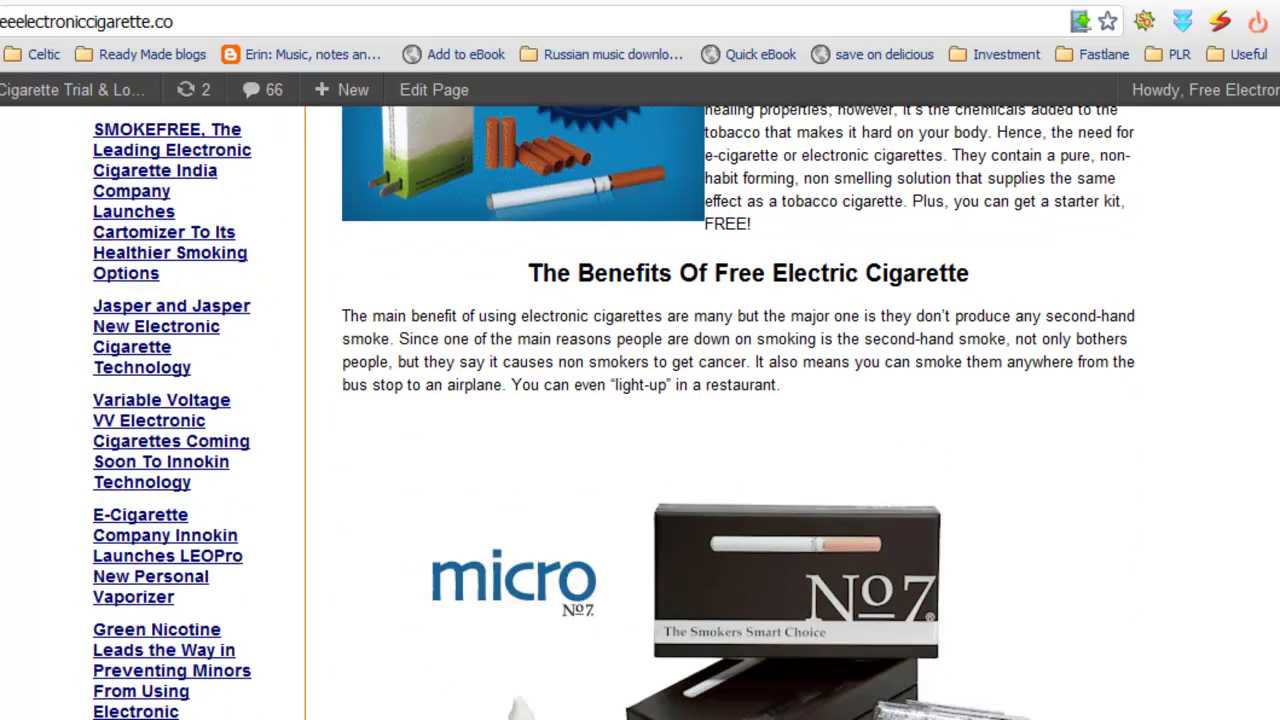
{"action": "scroll", "coordinate": [640, 400], "scroll_direction": "up", "scroll_amount": 12}
{"action": "scroll", "coordinate": [640, 400], "scroll_direction": "down", "scroll_amount": 2}
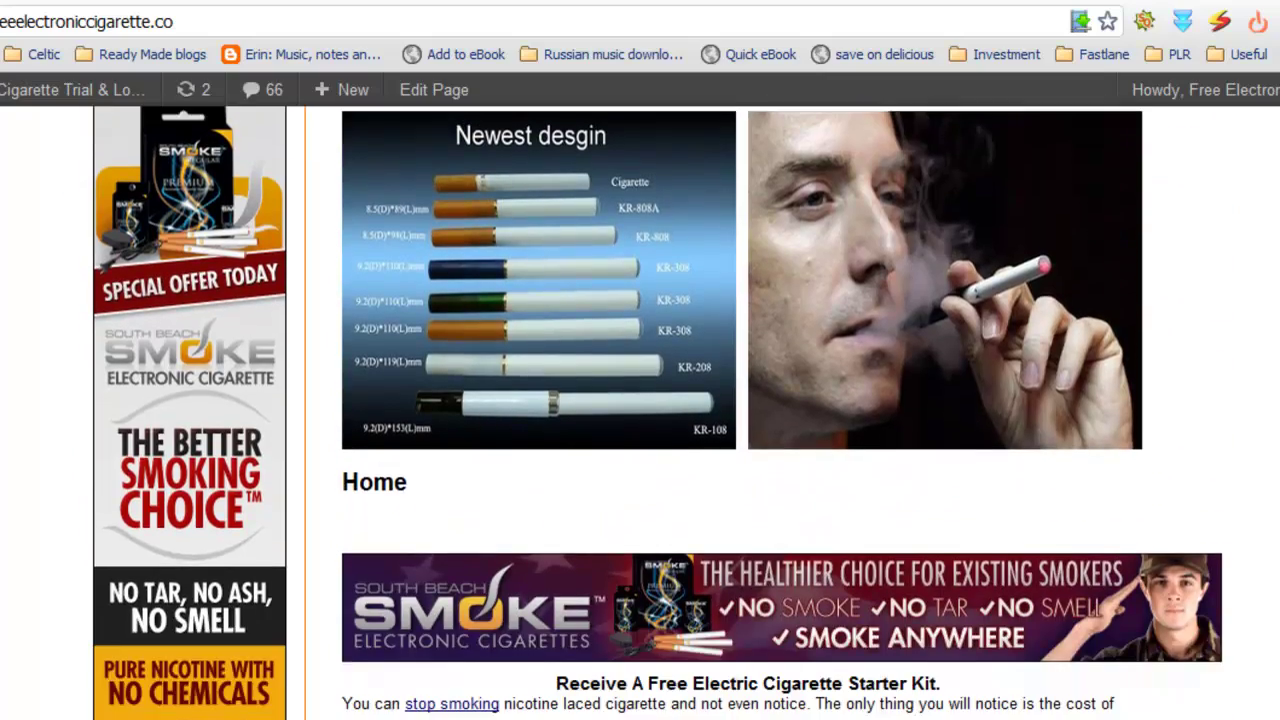
{"action": "scroll", "coordinate": [640, 400], "scroll_direction": "down", "scroll_amount": 1}
{"action": "scroll", "coordinate": [640, 400], "scroll_direction": "up", "scroll_amount": 1}
{"action": "scroll", "coordinate": [640, 400], "scroll_direction": "down", "scroll_amount": 3}
{"action": "scroll", "coordinate": [640, 400], "scroll_direction": "down", "scroll_amount": 4}
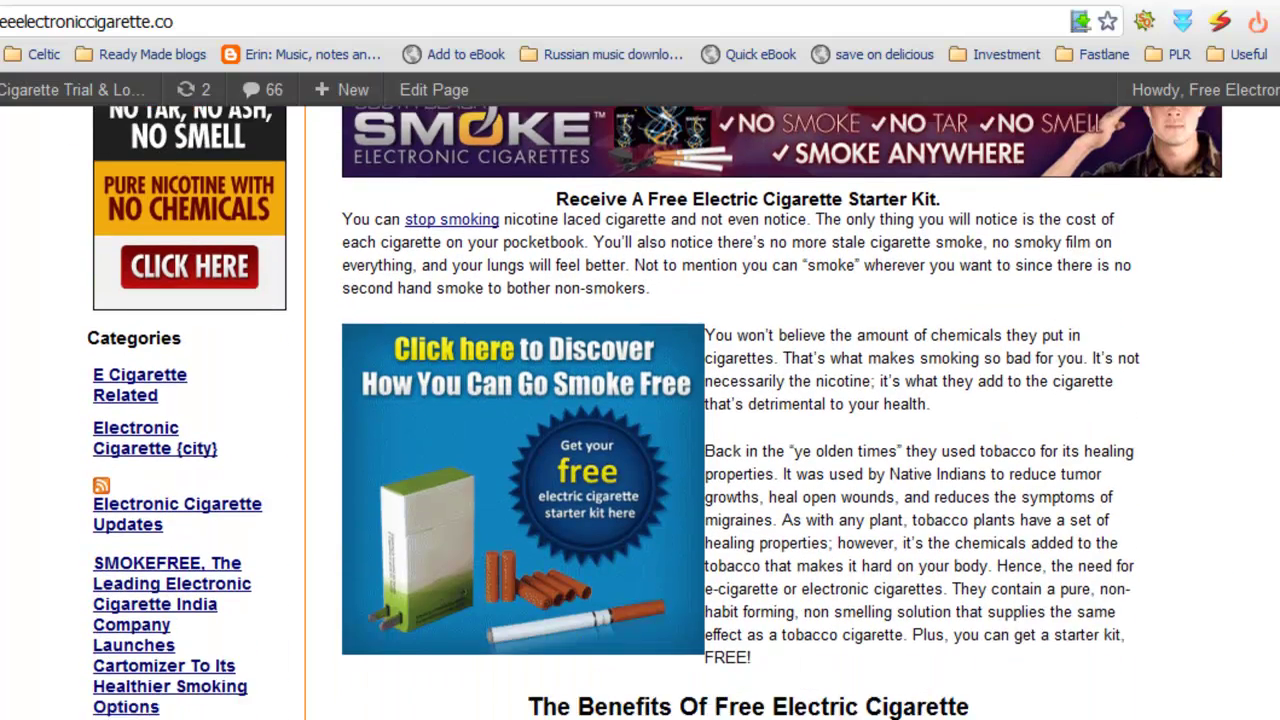
{"action": "scroll", "coordinate": [640, 400], "scroll_direction": "up", "scroll_amount": 7}
{"action": "scroll", "coordinate": [640, 400], "scroll_direction": "down", "scroll_amount": 10}
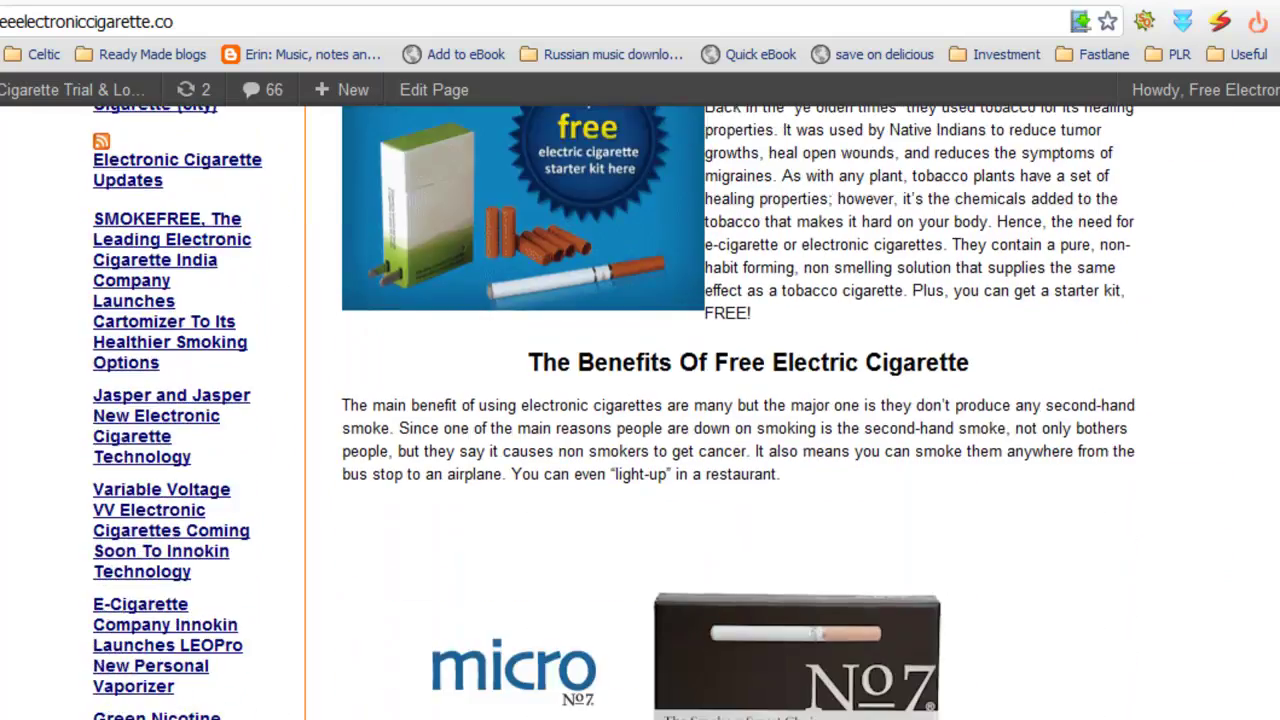
{"action": "scroll", "coordinate": [640, 400], "scroll_direction": "down", "scroll_amount": 6}
{"action": "scroll", "coordinate": [614, 357], "scroll_direction": "up", "scroll_amount": 5}
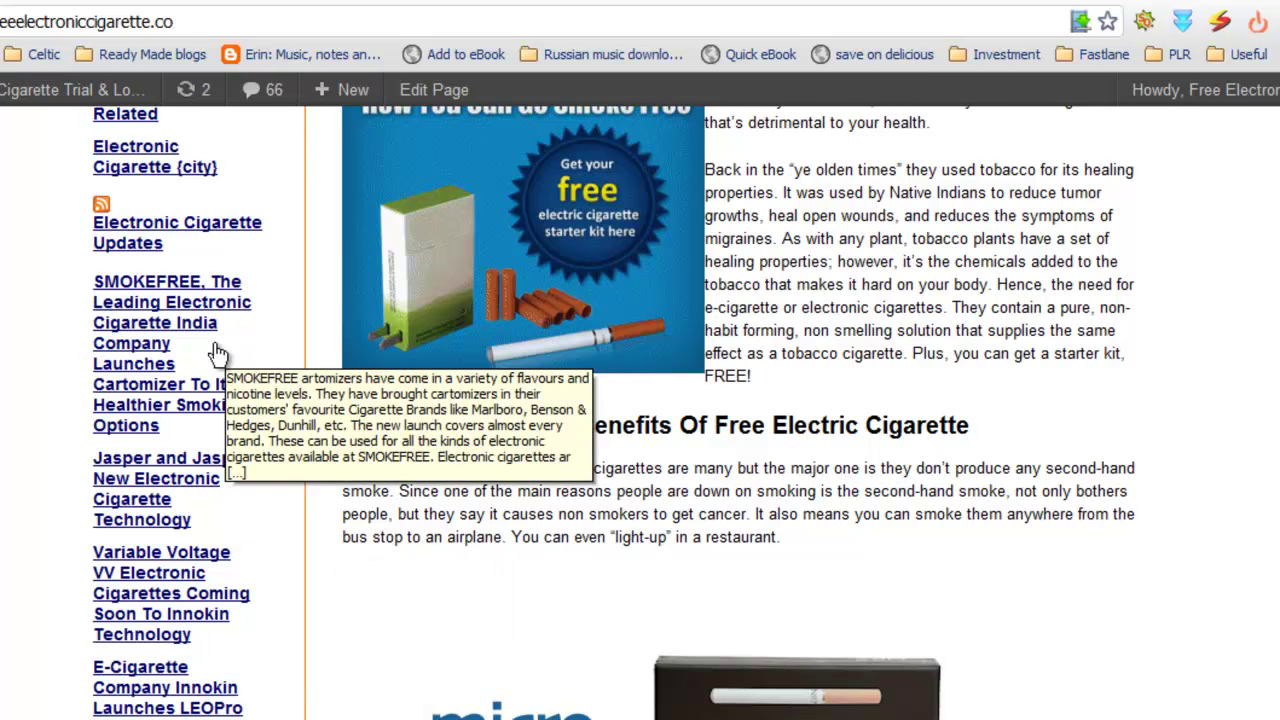
{"action": "scroll", "coordinate": [215, 350], "scroll_direction": "up", "scroll_amount": 3}
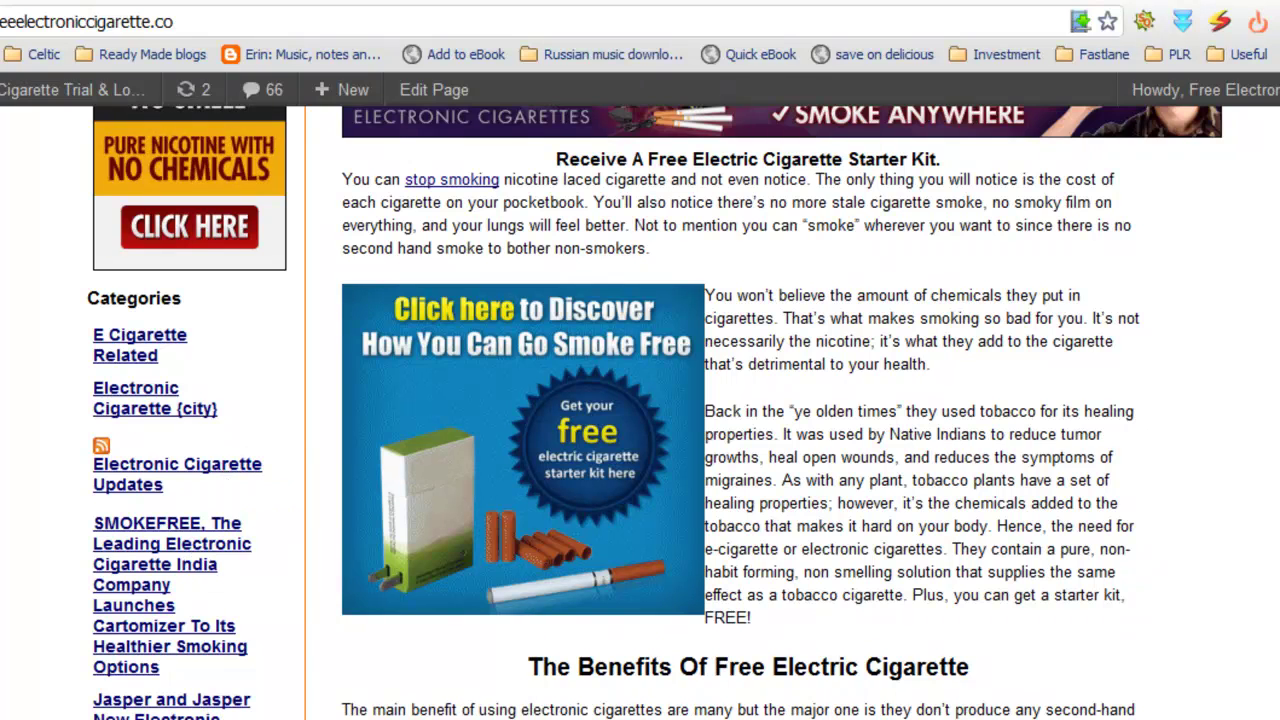
{"action": "scroll", "coordinate": [195, 612], "scroll_direction": "up", "scroll_amount": 5}
{"action": "scroll", "coordinate": [195, 612], "scroll_direction": "down", "scroll_amount": 4}
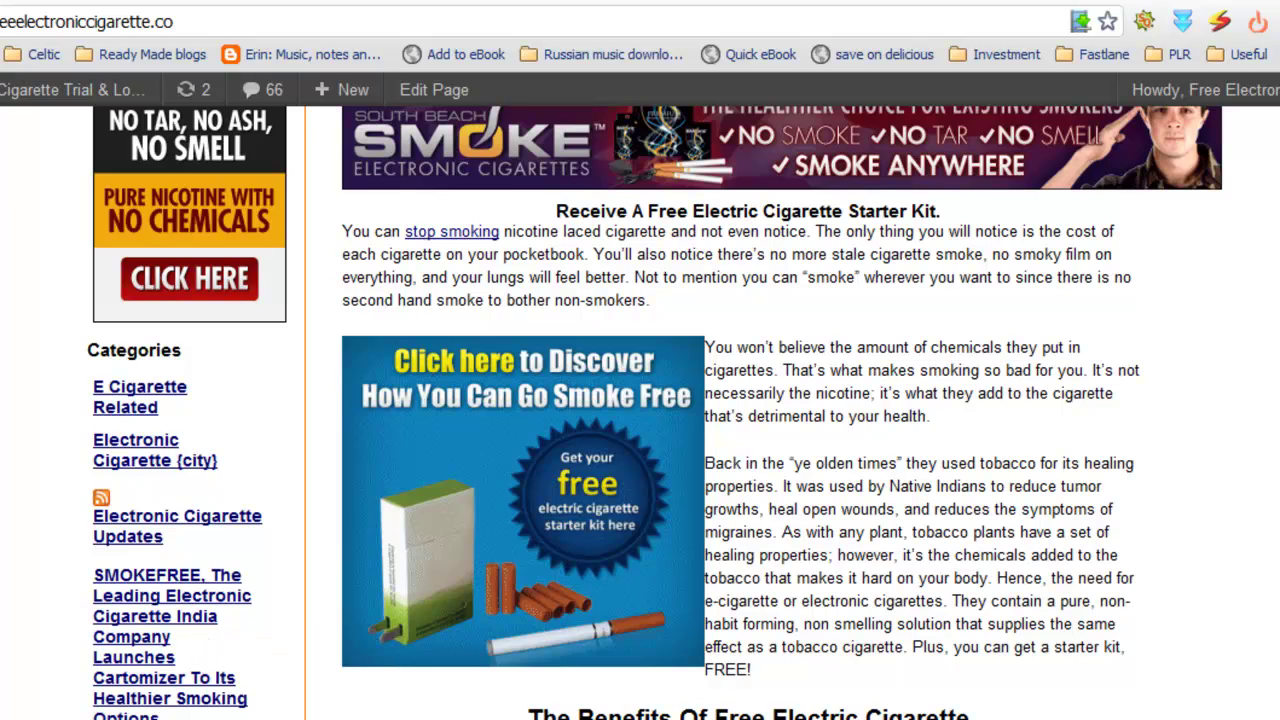
{"action": "scroll", "coordinate": [655, 412], "scroll_direction": "down", "scroll_amount": 5}
{"action": "scroll", "coordinate": [655, 412], "scroll_direction": "down", "scroll_amount": 6}
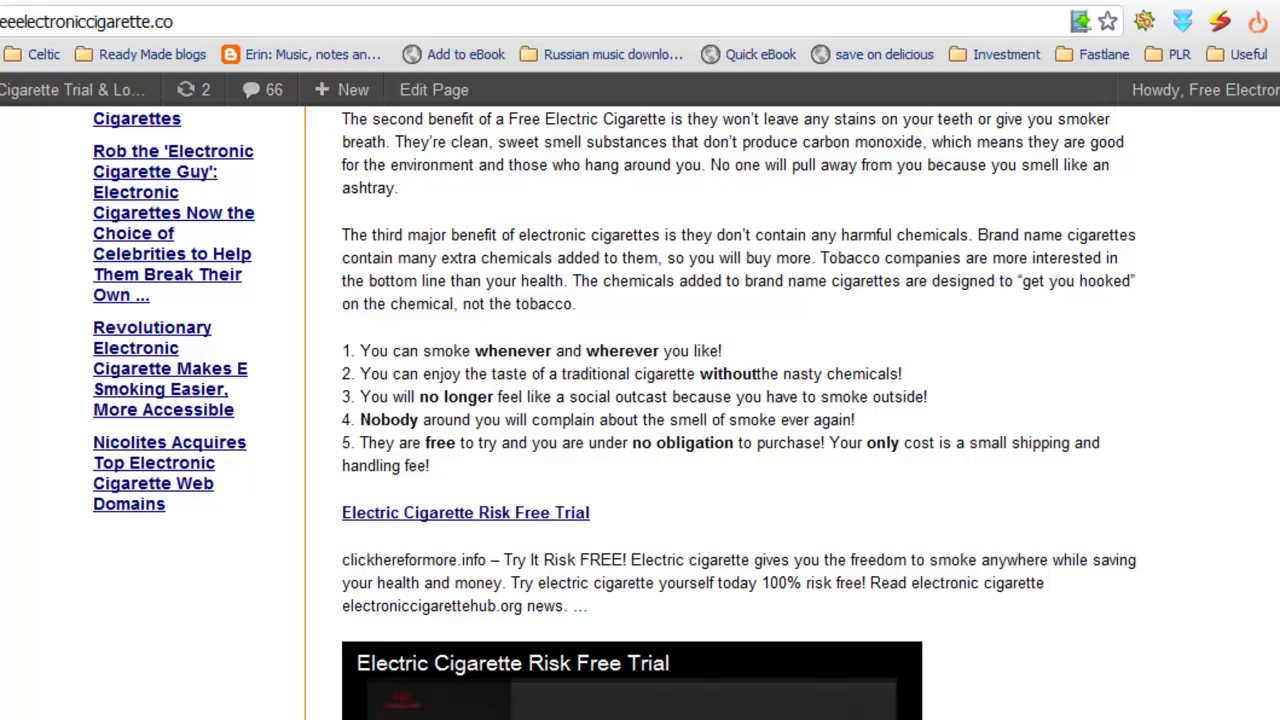
{"action": "scroll", "coordinate": [655, 412], "scroll_direction": "up", "scroll_amount": 12}
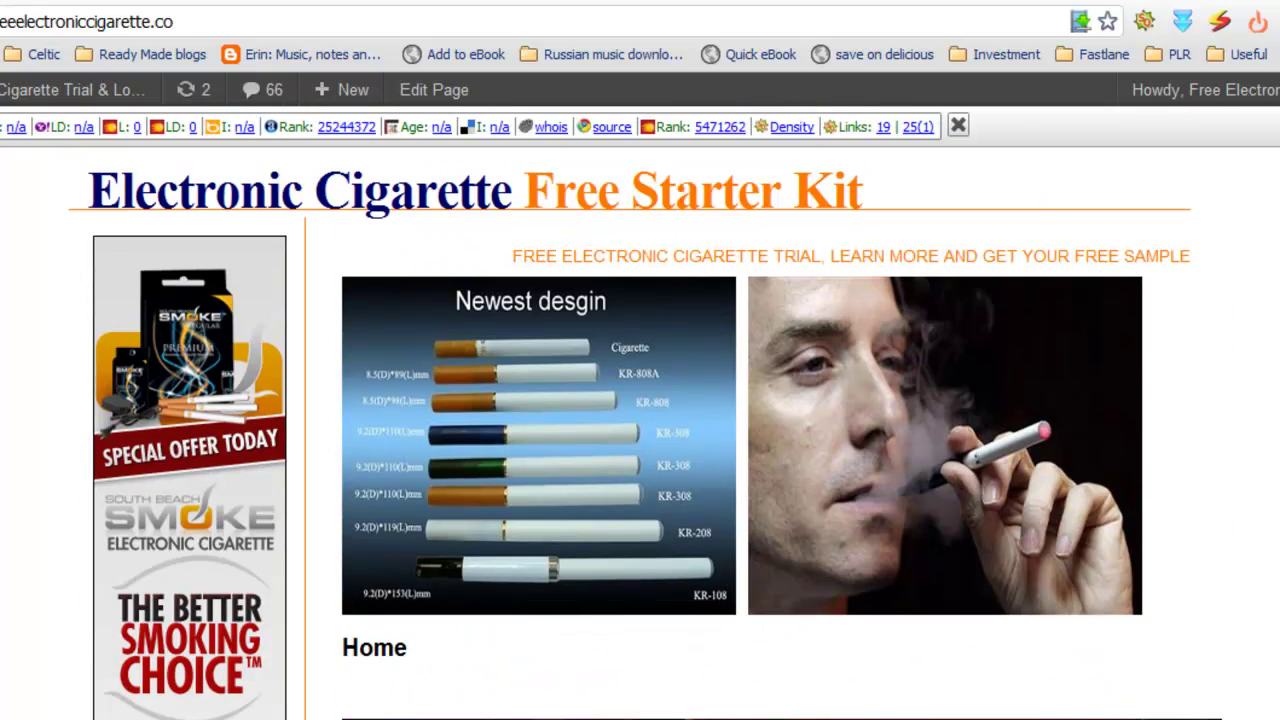
{"action": "scroll", "coordinate": [938, 342], "scroll_direction": "down", "scroll_amount": 6}
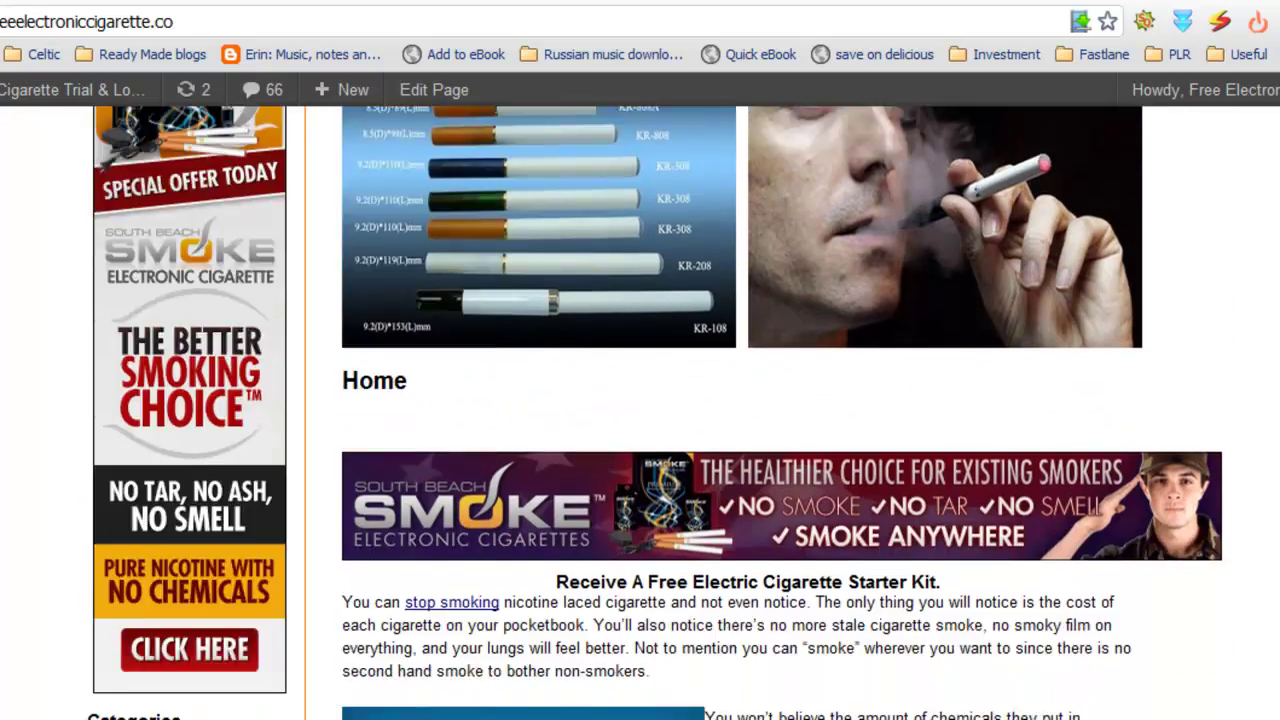
{"action": "scroll", "coordinate": [938, 342], "scroll_direction": "up", "scroll_amount": 2}
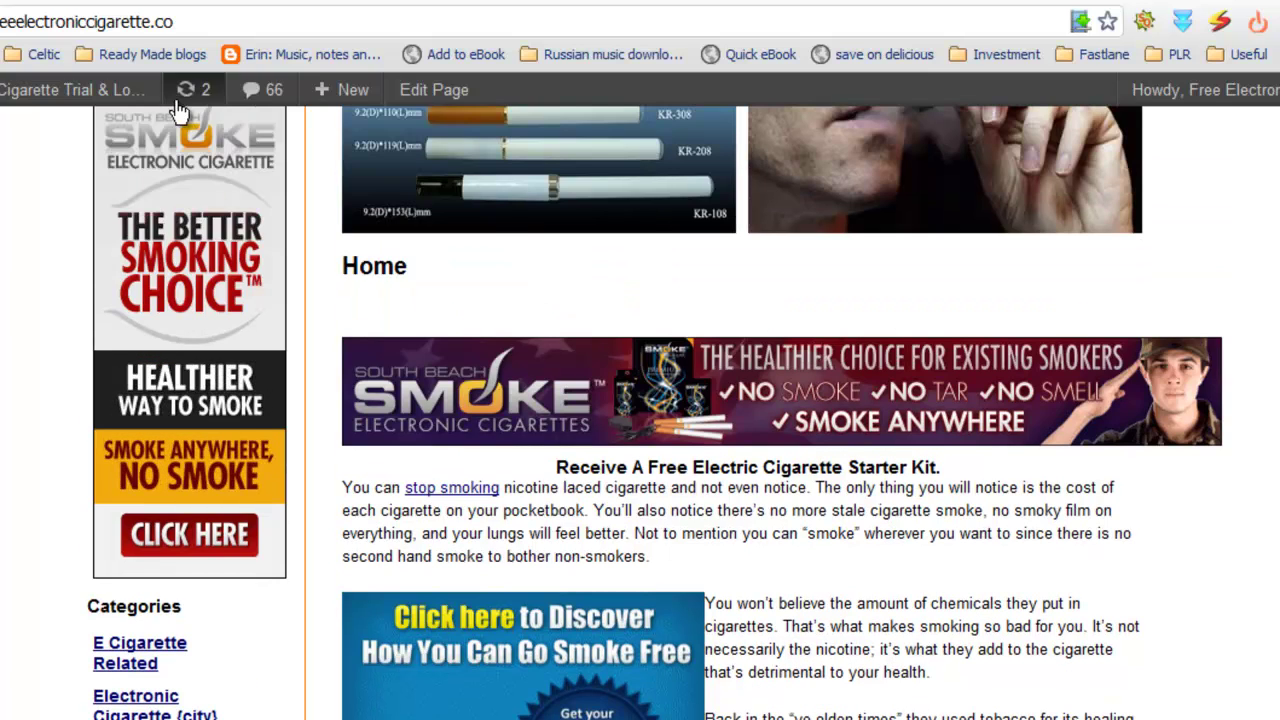
Go to the site's dashboard and open the Quick Adsense settings.
{"action": "mouse_move", "coordinate": [5, 101]}
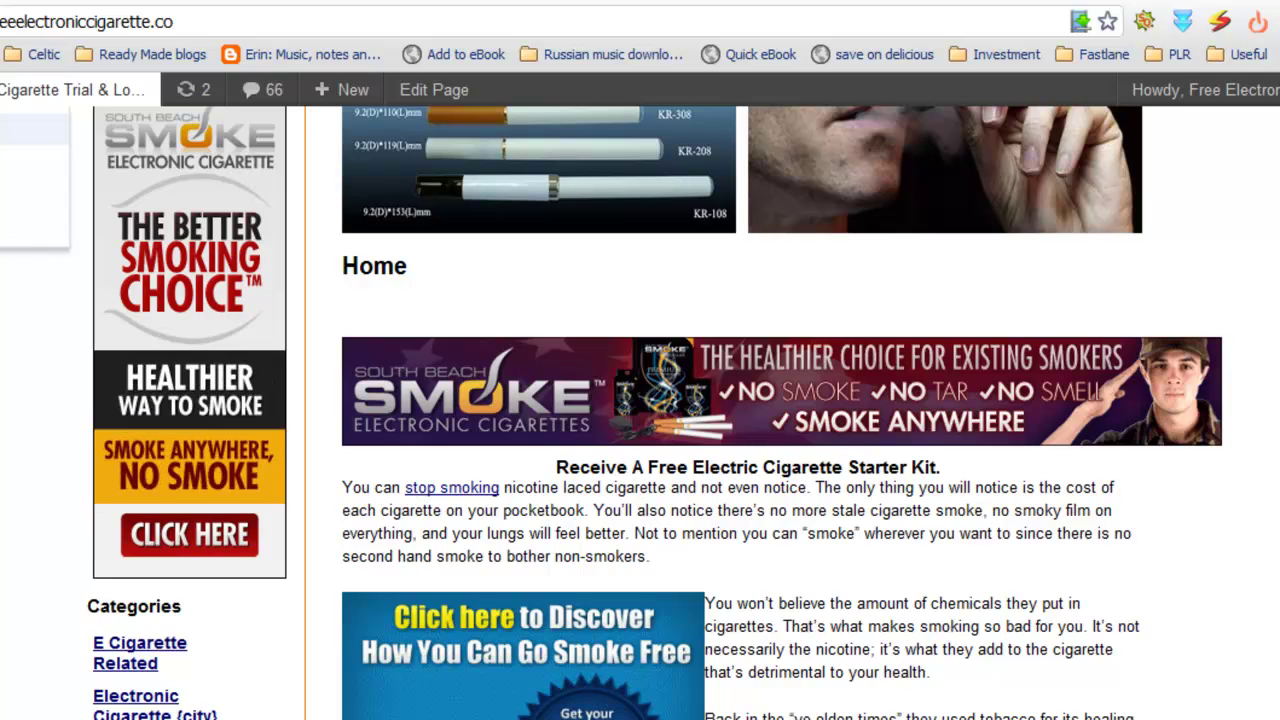
{"action": "left_click", "coordinate": [10, 128]}
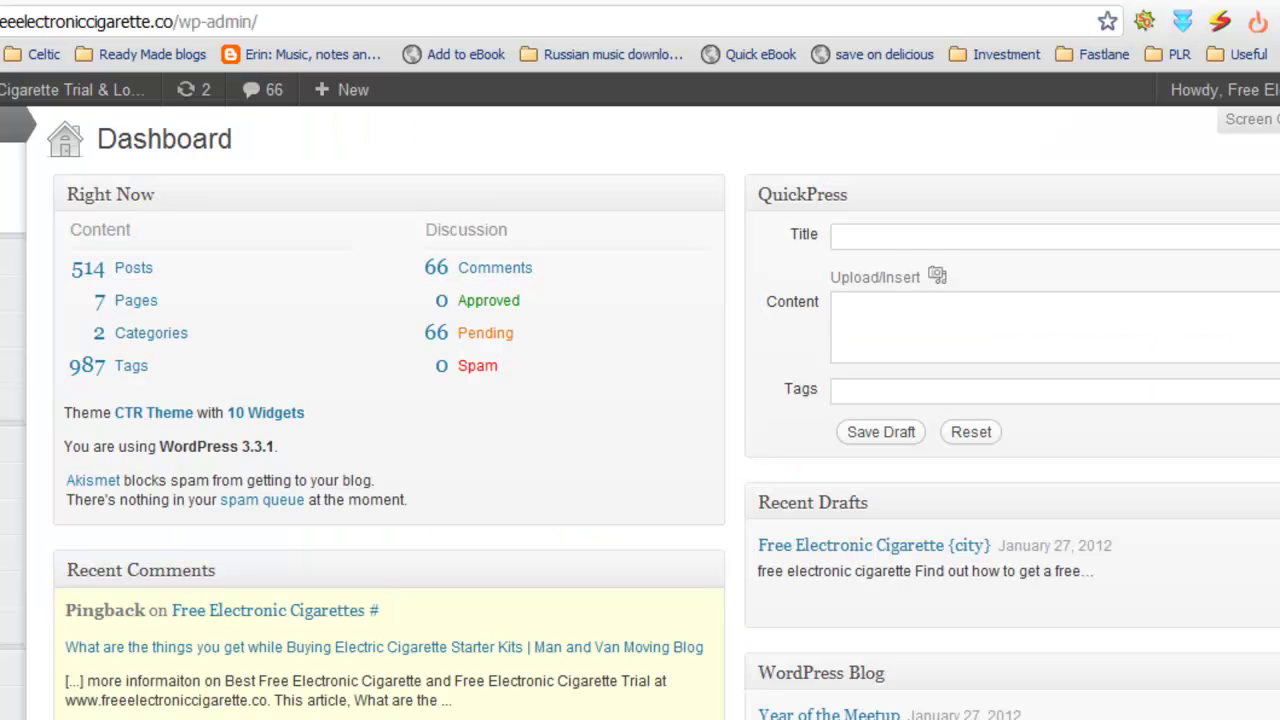
{"action": "scroll", "coordinate": [181, 401], "scroll_direction": "down", "scroll_amount": 8}
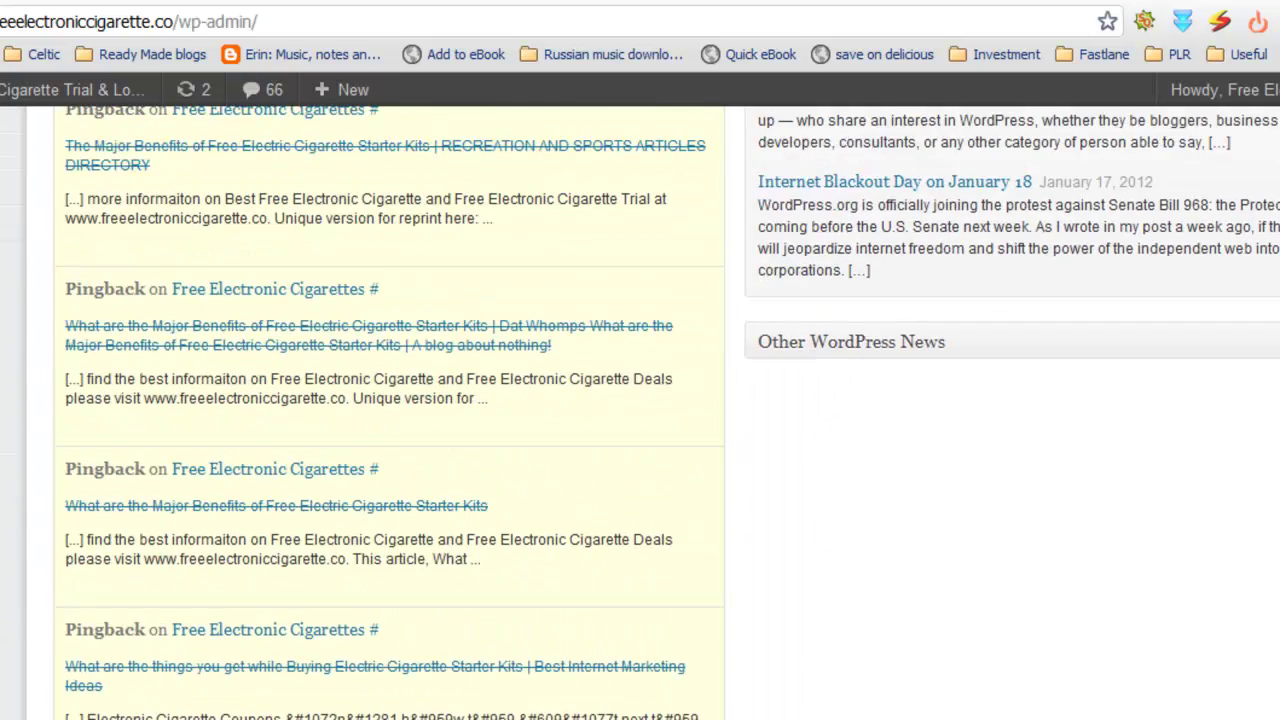
{"action": "scroll", "coordinate": [181, 401], "scroll_direction": "up", "scroll_amount": 3}
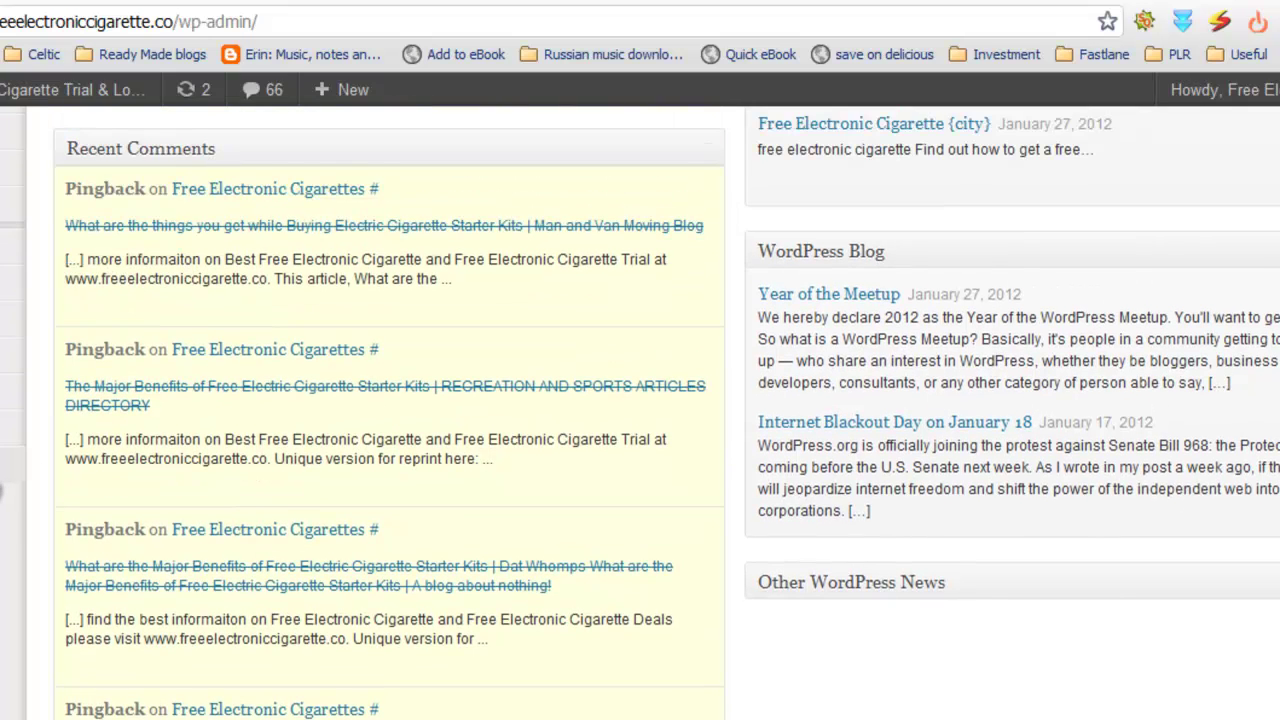
{"action": "scroll", "coordinate": [14, 523], "scroll_direction": "up", "scroll_amount": 1}
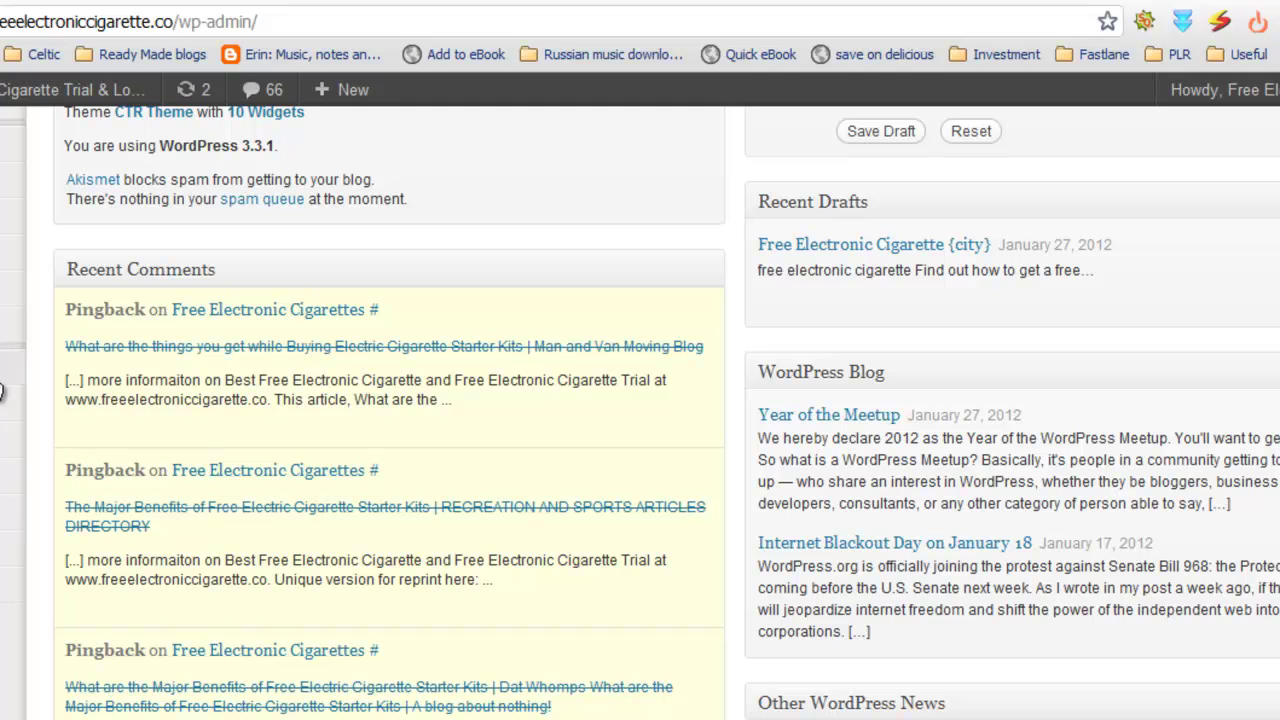
{"action": "mouse_move", "coordinate": [14, 300]}
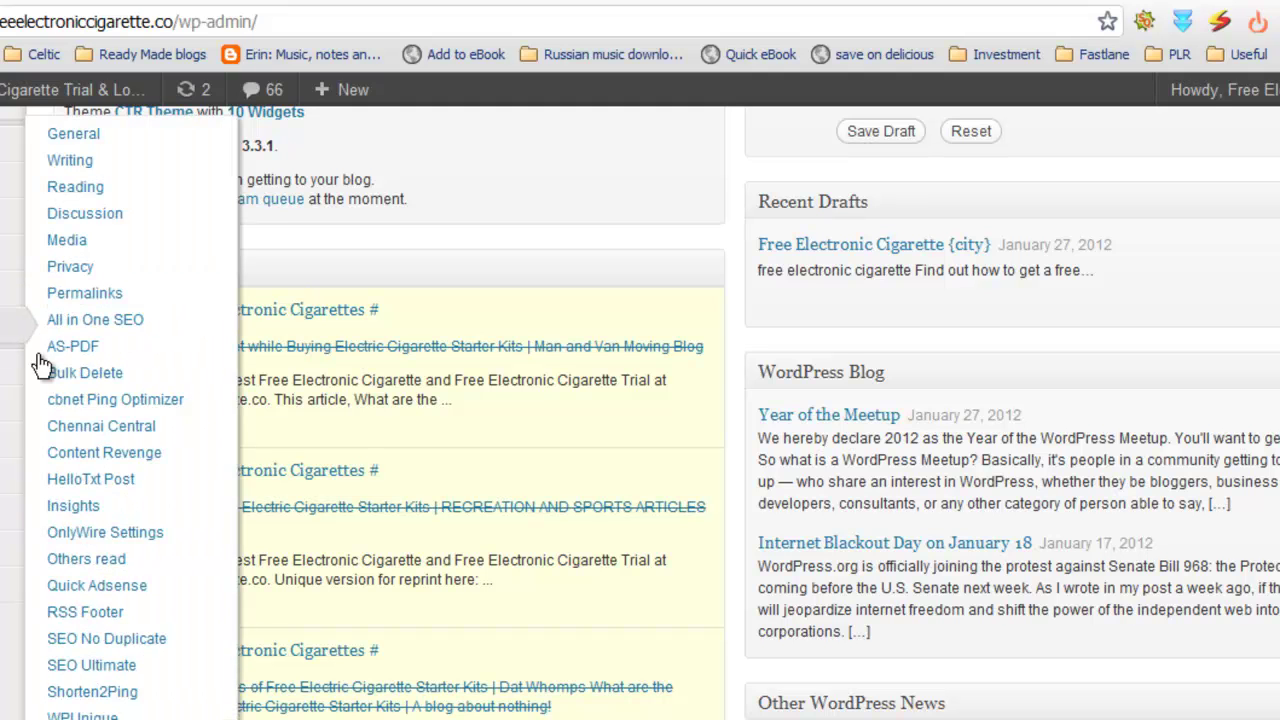
{"action": "left_click", "coordinate": [108, 588]}
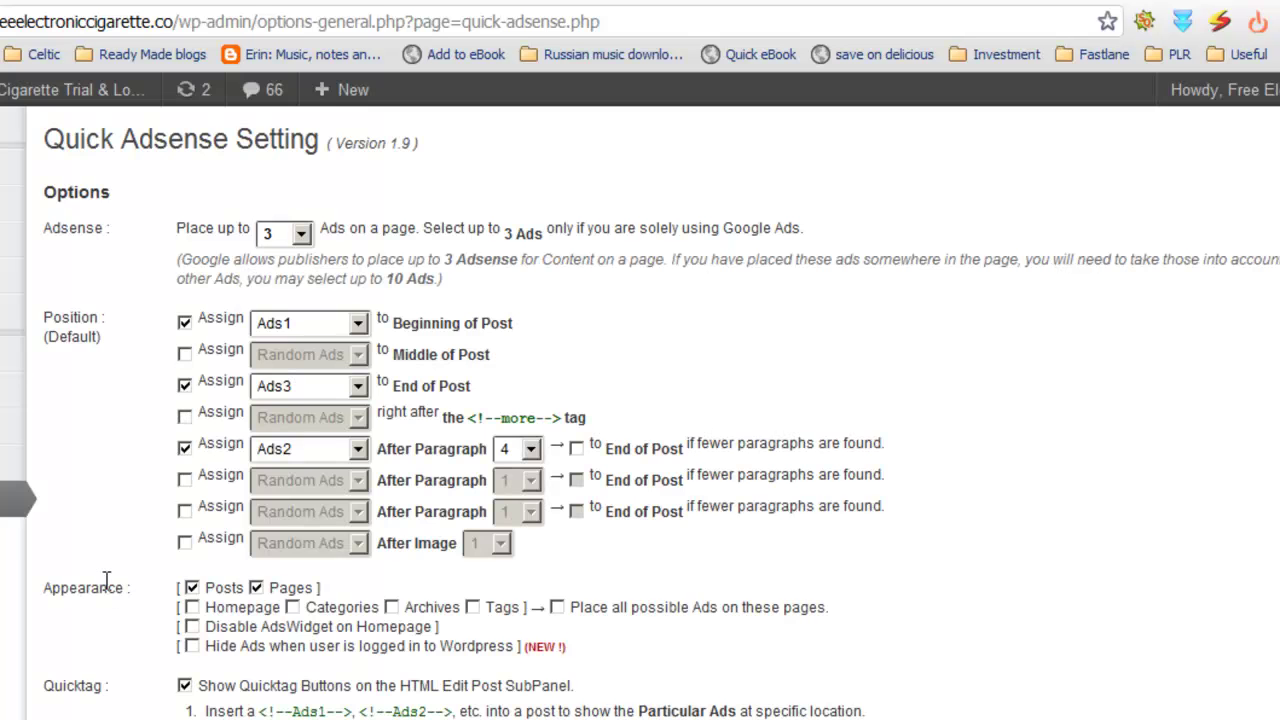
Open the site's home page in a new tab and close the "Electronic Stop Smoking" edit page.
{"action": "scroll", "coordinate": [652, 466], "scroll_direction": "down", "scroll_amount": 5}
{"action": "scroll", "coordinate": [650, 400], "scroll_direction": "up", "scroll_amount": 3}
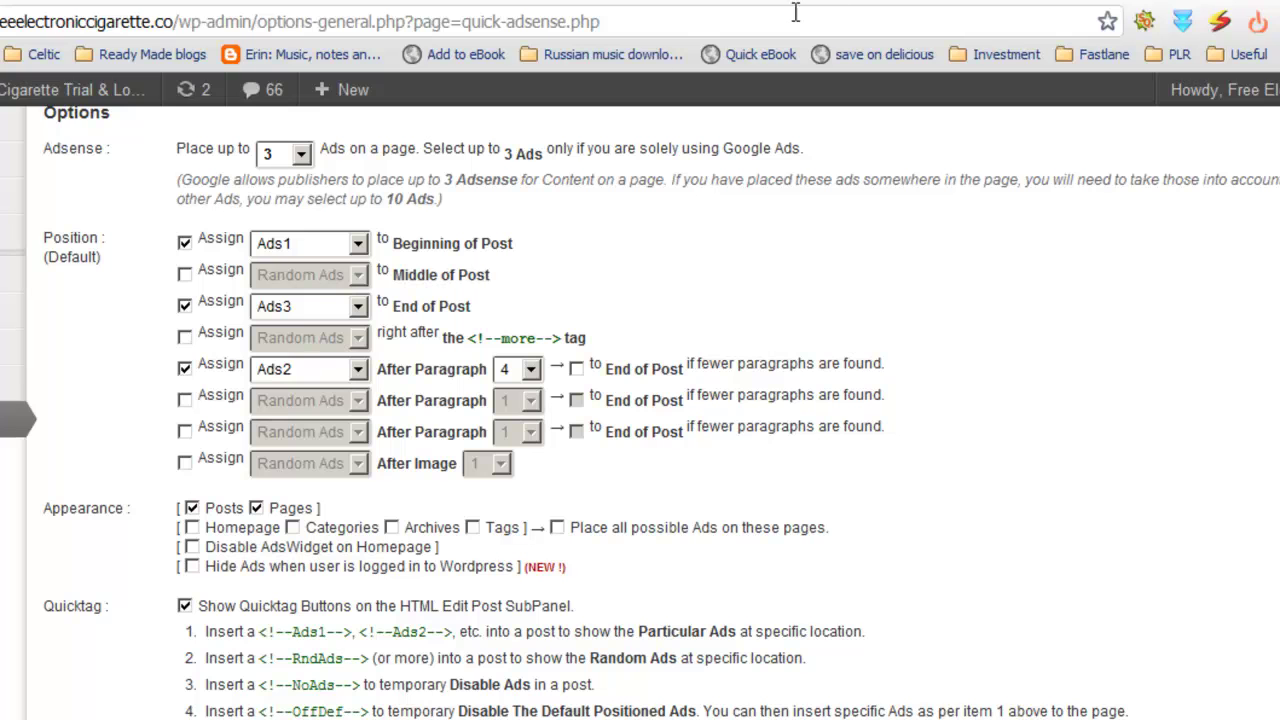
{"action": "right_click", "coordinate": [2, 122]}
{"action": "left_click", "coordinate": [4, 136]}
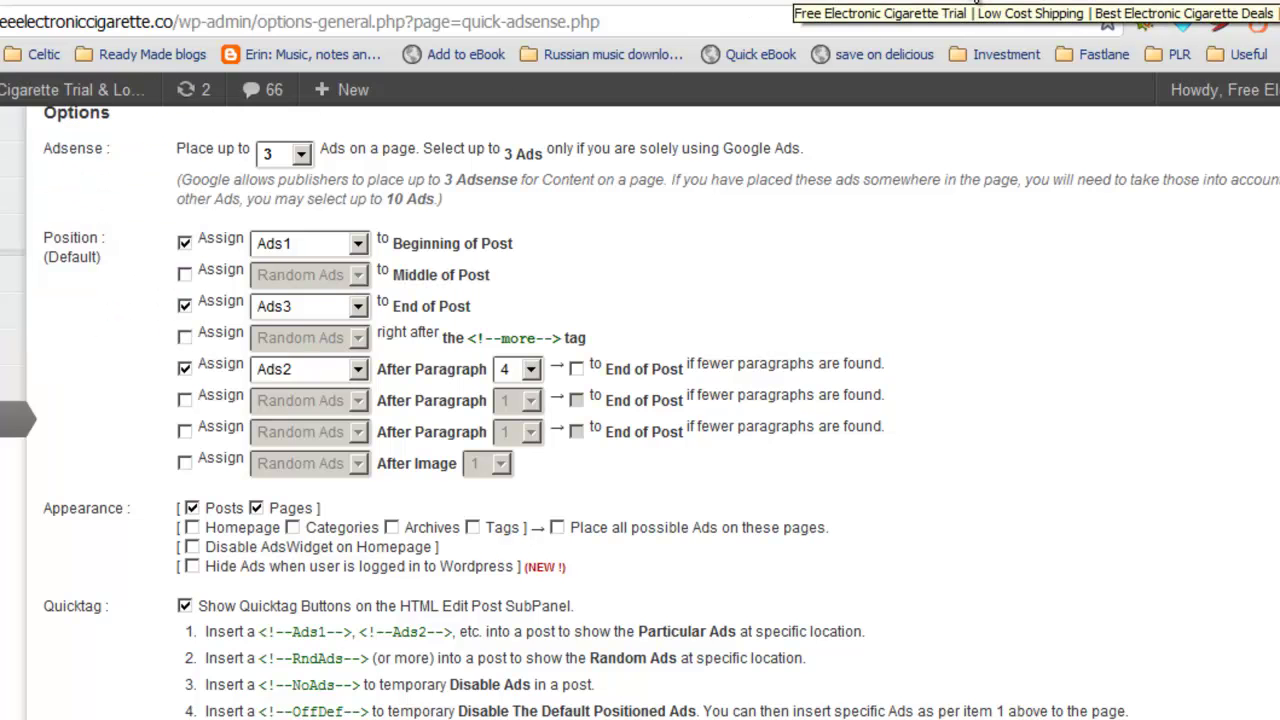
{"action": "left_click", "coordinate": [914, 6]}
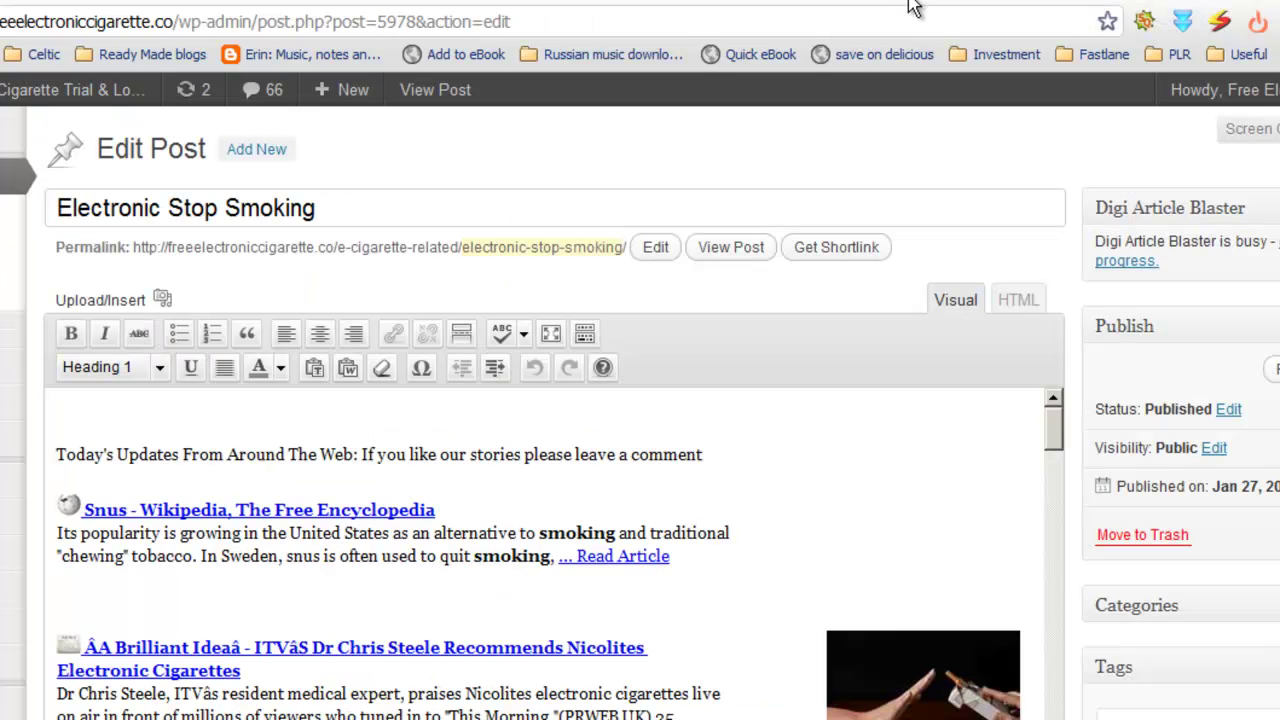
{"action": "left_click", "coordinate": [911, 3]}
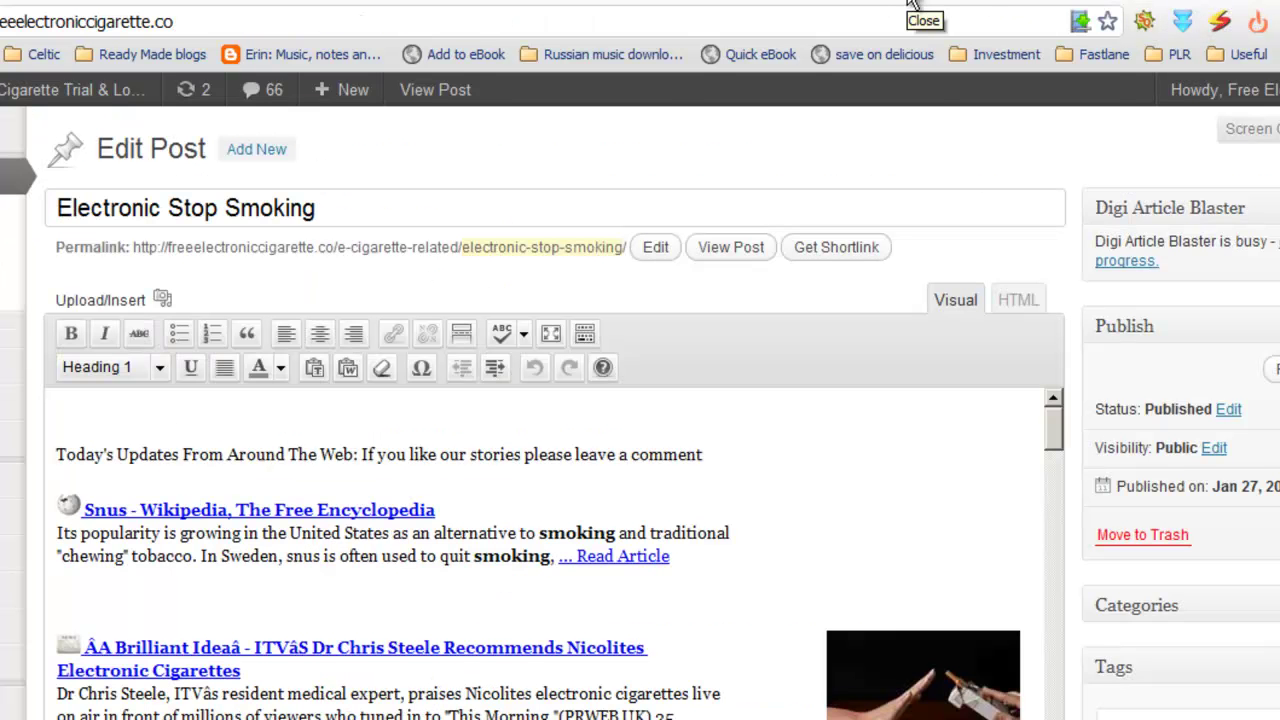
Compare the home page's top banner with the Quick Adsense Beginning of Post assignment and the Ads1 code.
{"action": "scroll", "coordinate": [1170, 335], "scroll_direction": "down", "scroll_amount": 1}
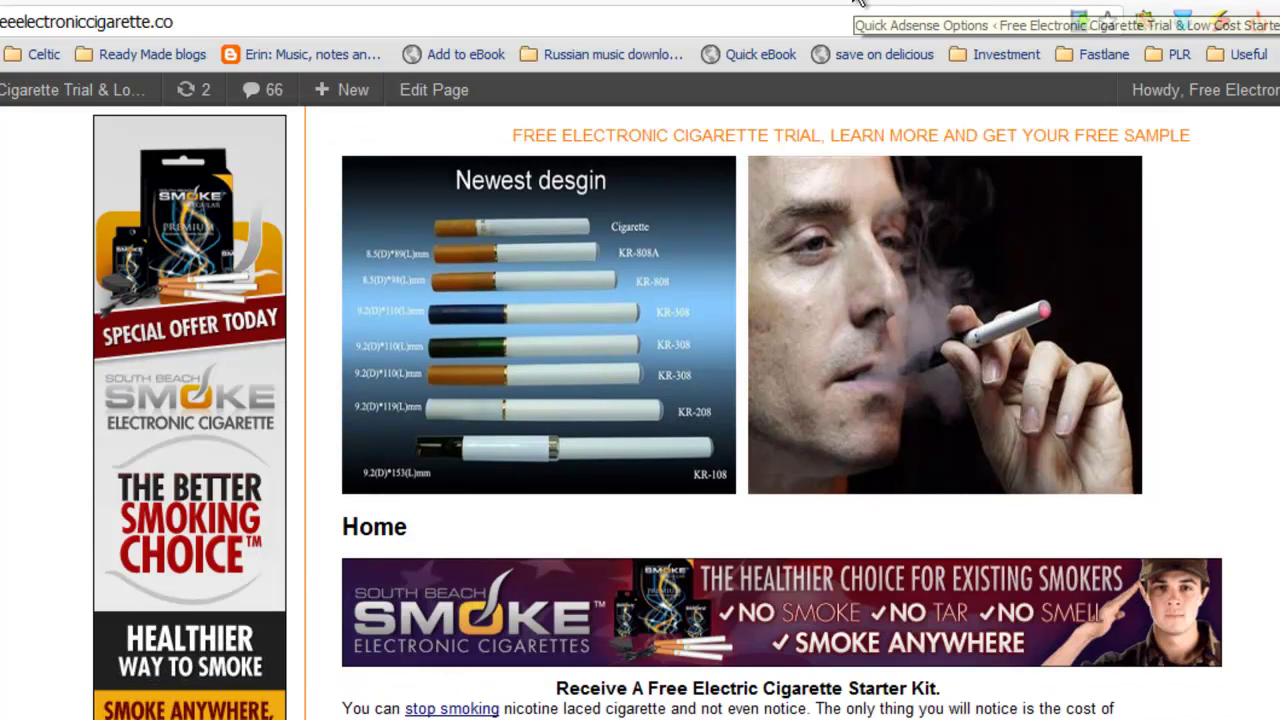
{"action": "left_click", "coordinate": [814, 8]}
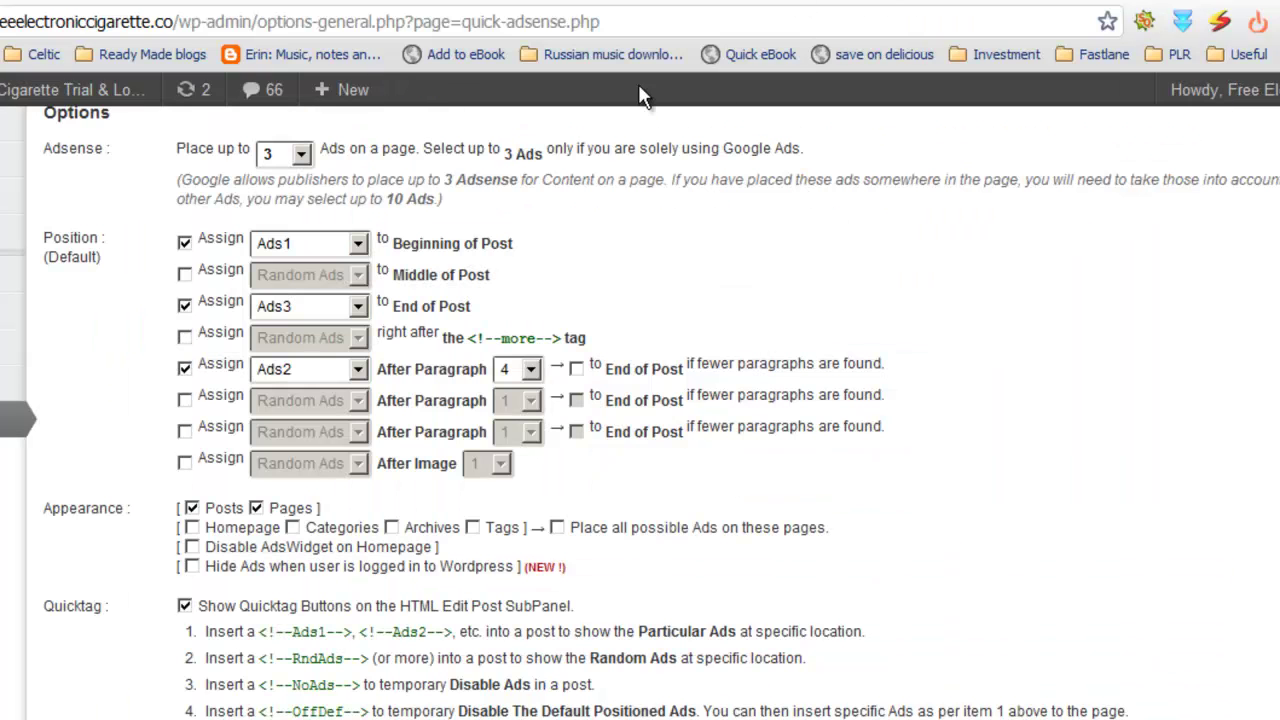
{"action": "left_click", "coordinate": [185, 245]}
{"action": "scroll", "coordinate": [812, 483], "scroll_direction": "down", "scroll_amount": 3}
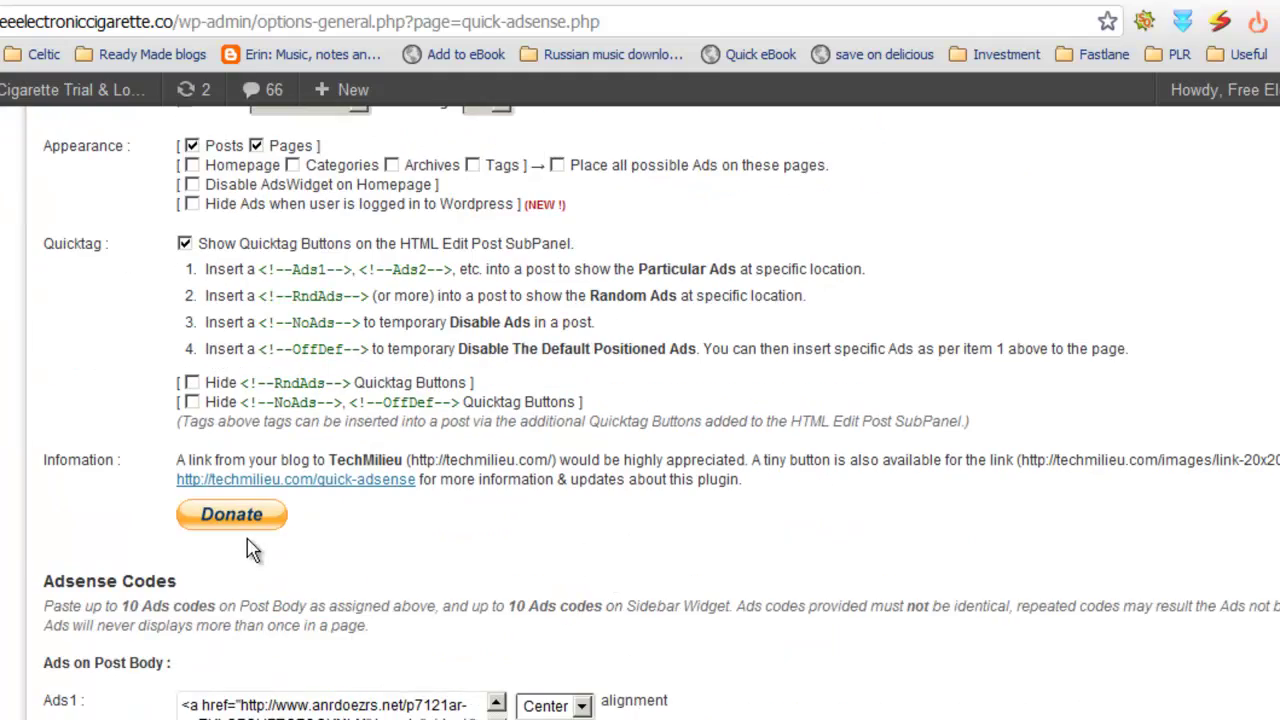
Compare the home page's free starter kit banner and benefits section with the Quick Adsense position assignments.
{"action": "scroll", "coordinate": [630, 450], "scroll_direction": "up", "scroll_amount": 2}
{"action": "left_click", "coordinate": [948, 10]}
{"action": "scroll", "coordinate": [1168, 413], "scroll_direction": "down", "scroll_amount": 5}
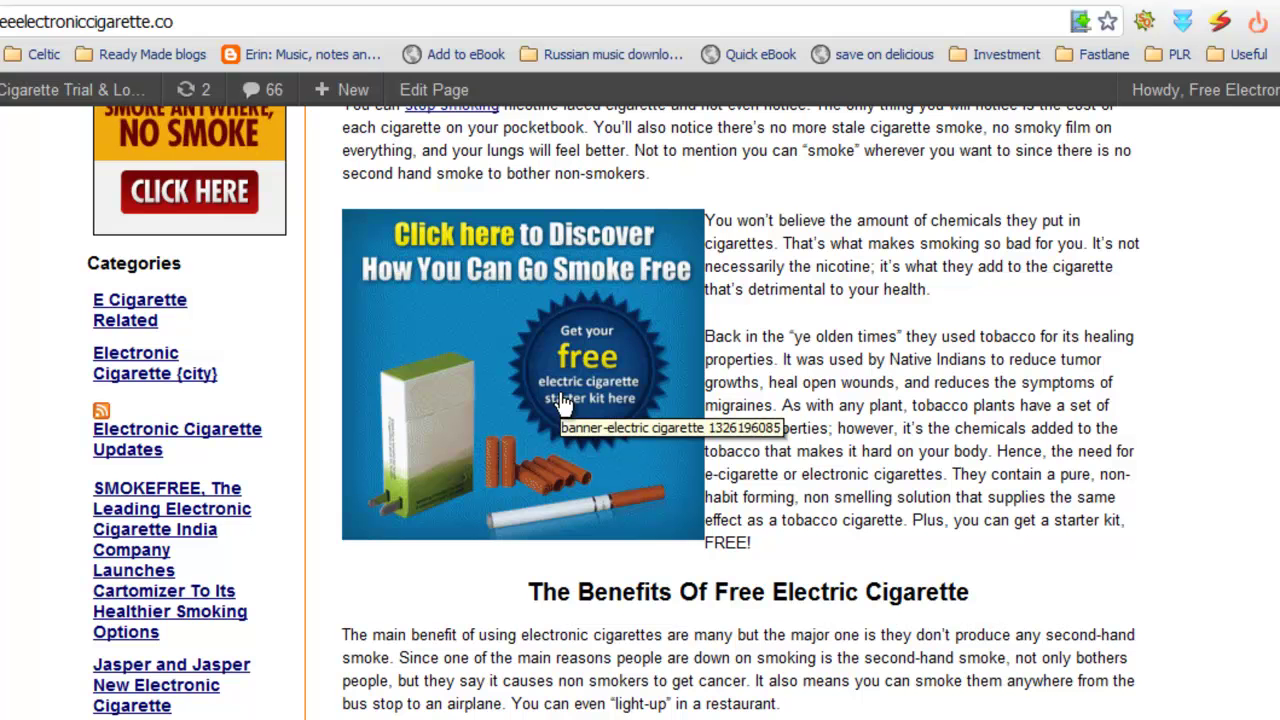
{"action": "left_click", "coordinate": [848, 4]}
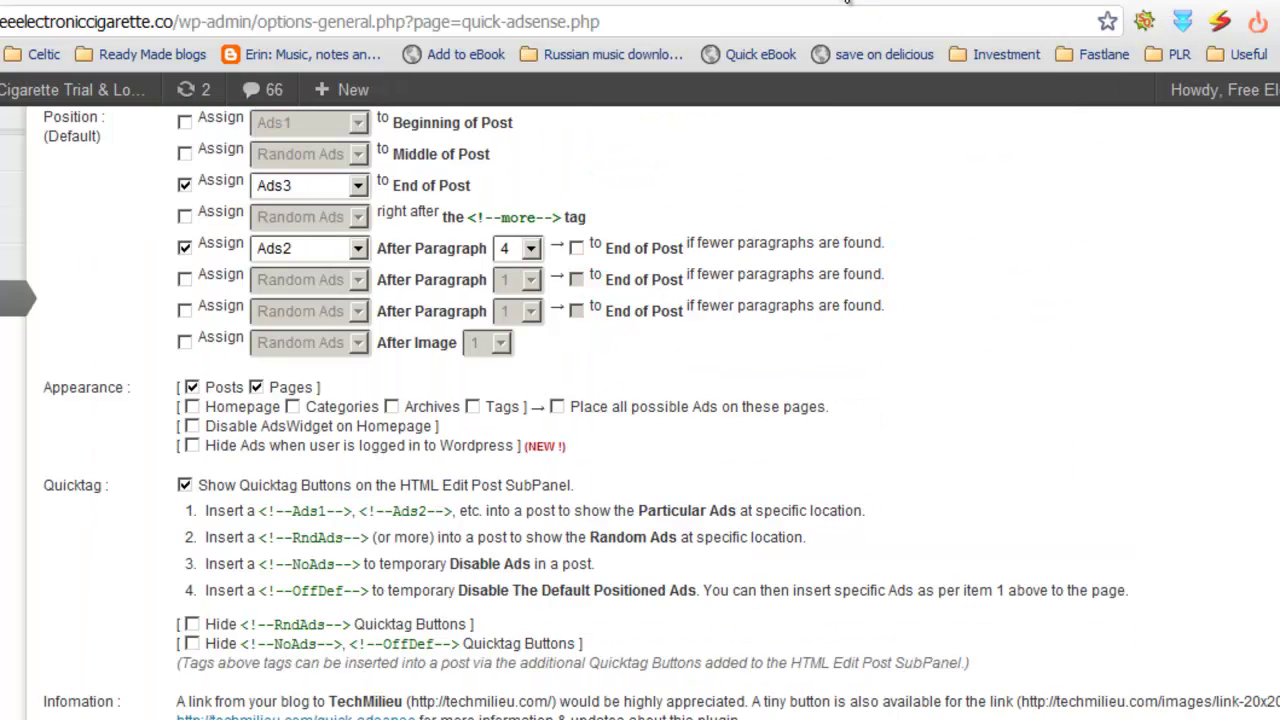
{"action": "scroll", "coordinate": [650, 481], "scroll_direction": "down", "scroll_amount": 2}
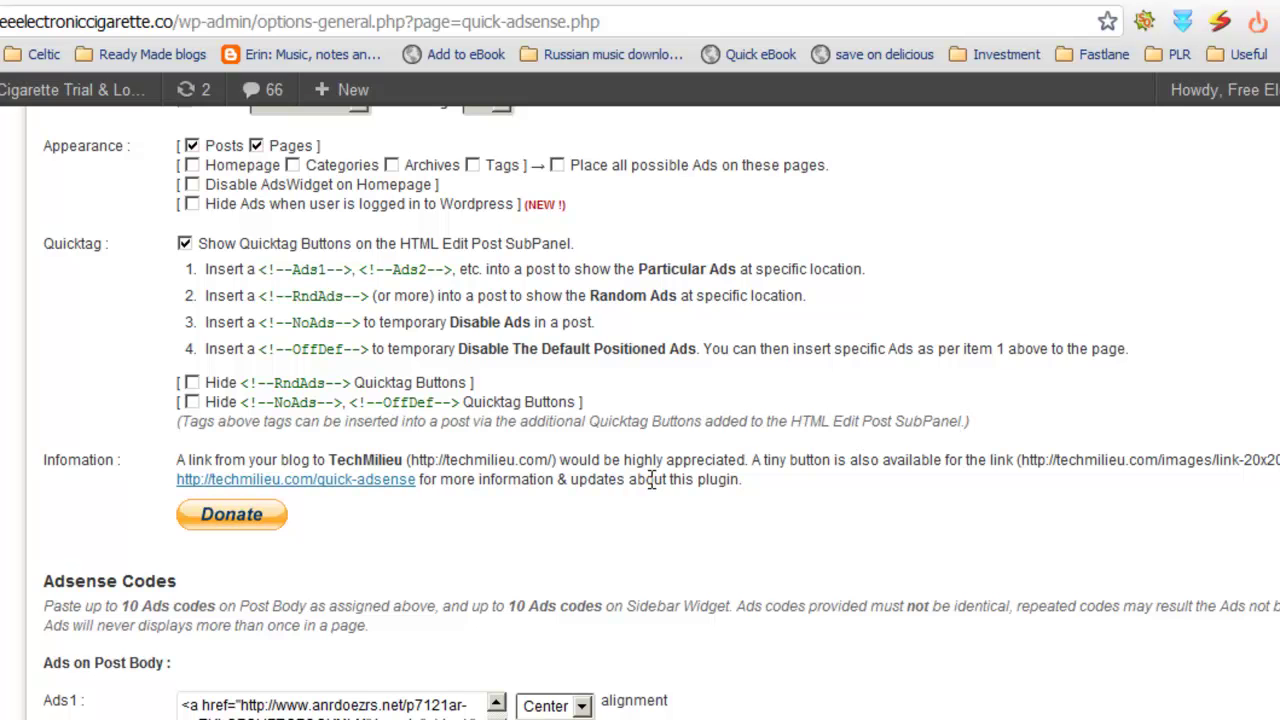
{"action": "left_click", "coordinate": [795, 4]}
{"action": "scroll", "coordinate": [783, 460], "scroll_direction": "down", "scroll_amount": 5}
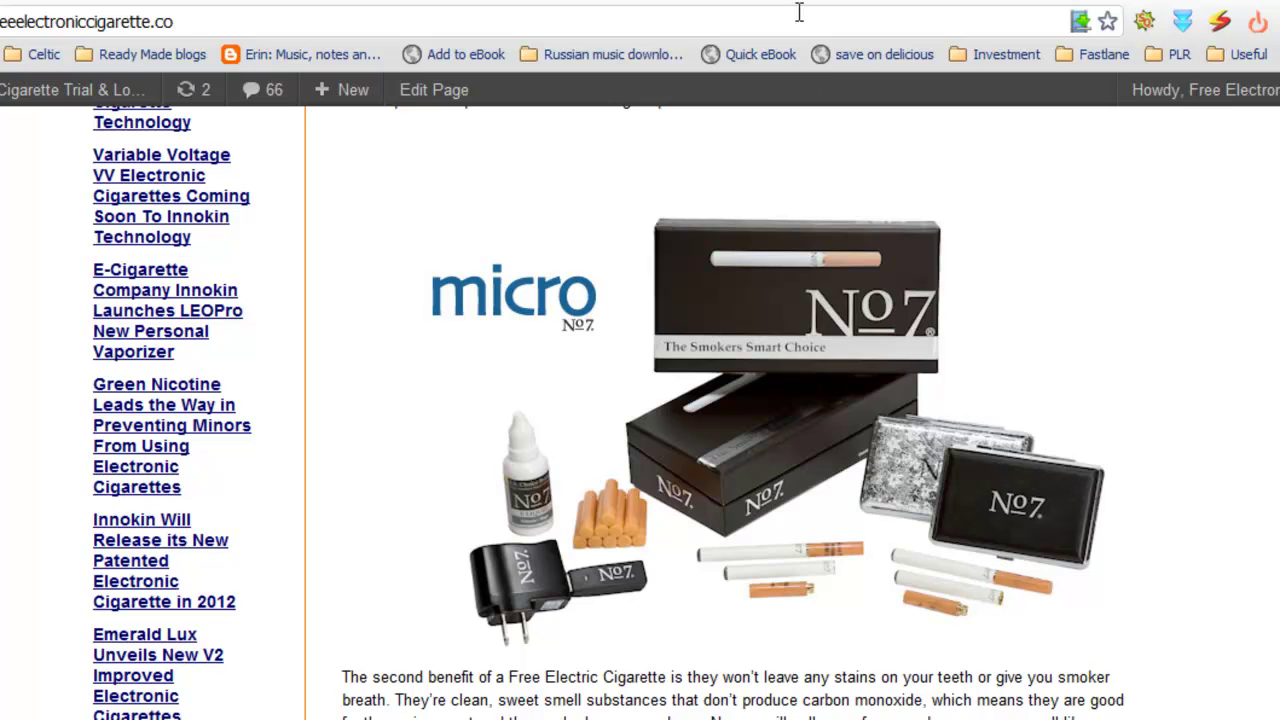
{"action": "left_click", "coordinate": [845, 3]}
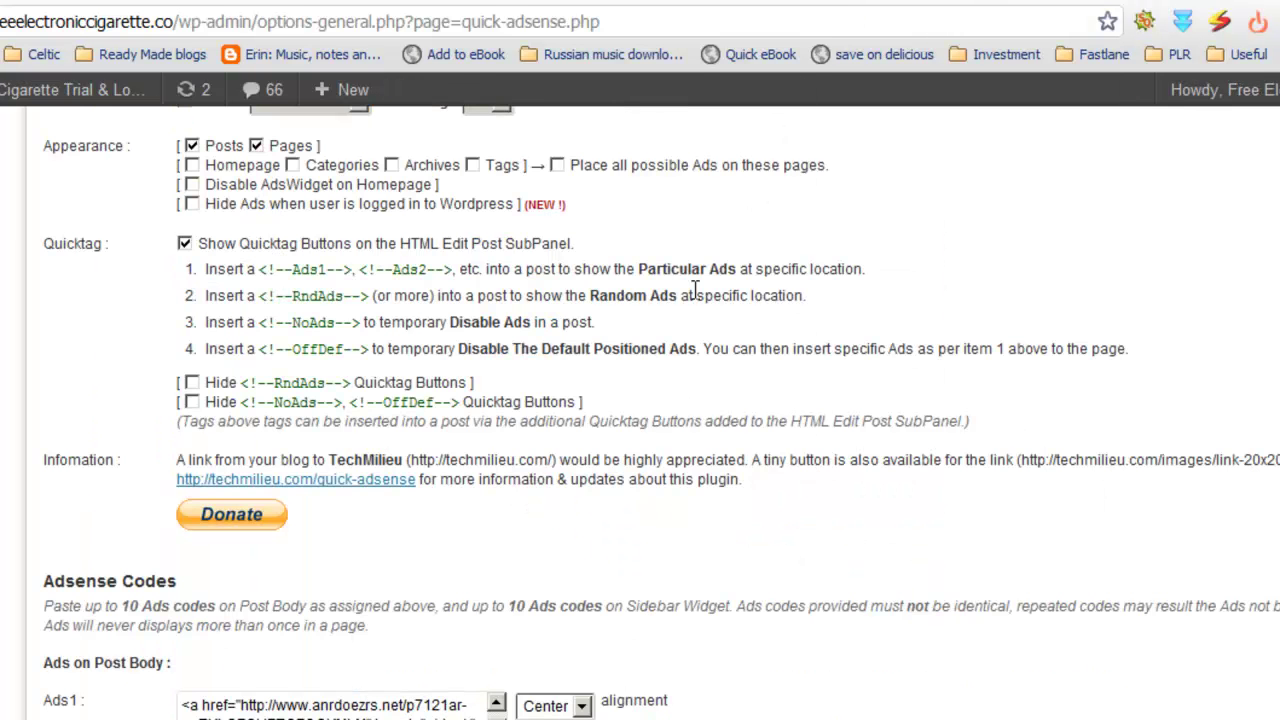
Save the Quick Adsense settings with no ad assigned to Beginning of Post.
{"action": "scroll", "coordinate": [632, 447], "scroll_direction": "up", "scroll_amount": 4}
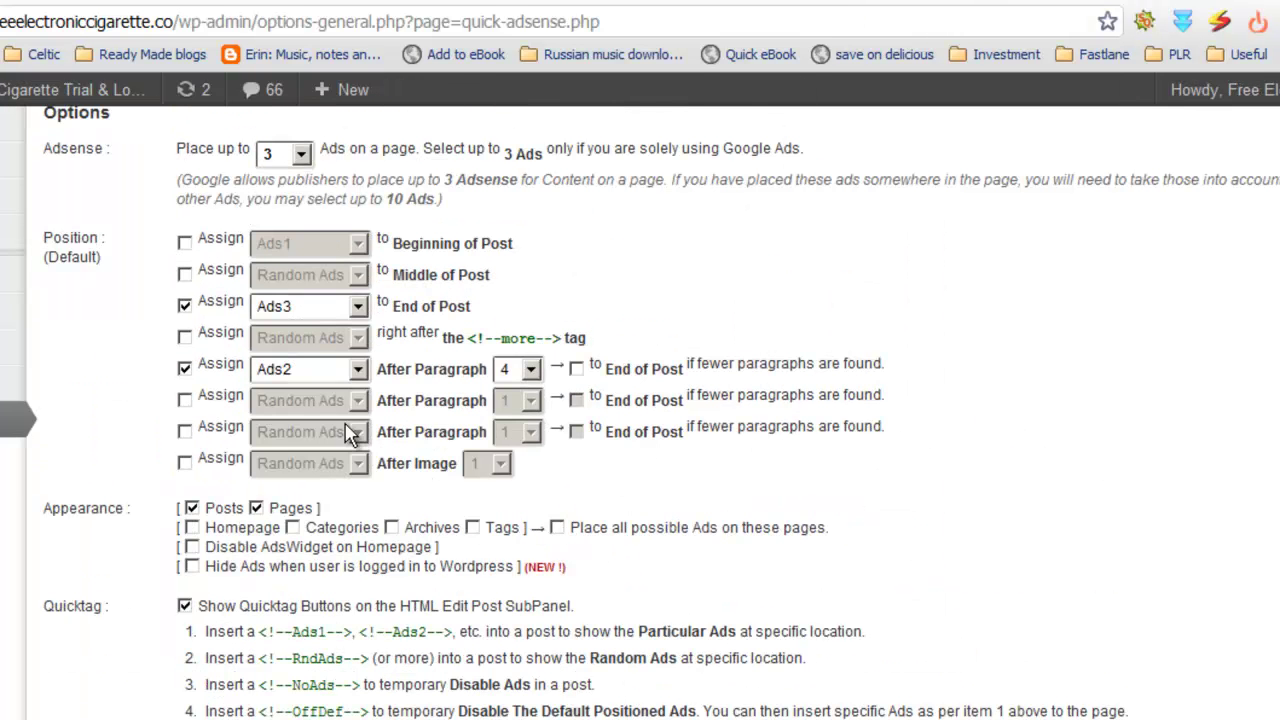
{"action": "scroll", "coordinate": [490, 540], "scroll_direction": "down", "scroll_amount": 7}
{"action": "scroll", "coordinate": [490, 540], "scroll_direction": "down", "scroll_amount": 17}
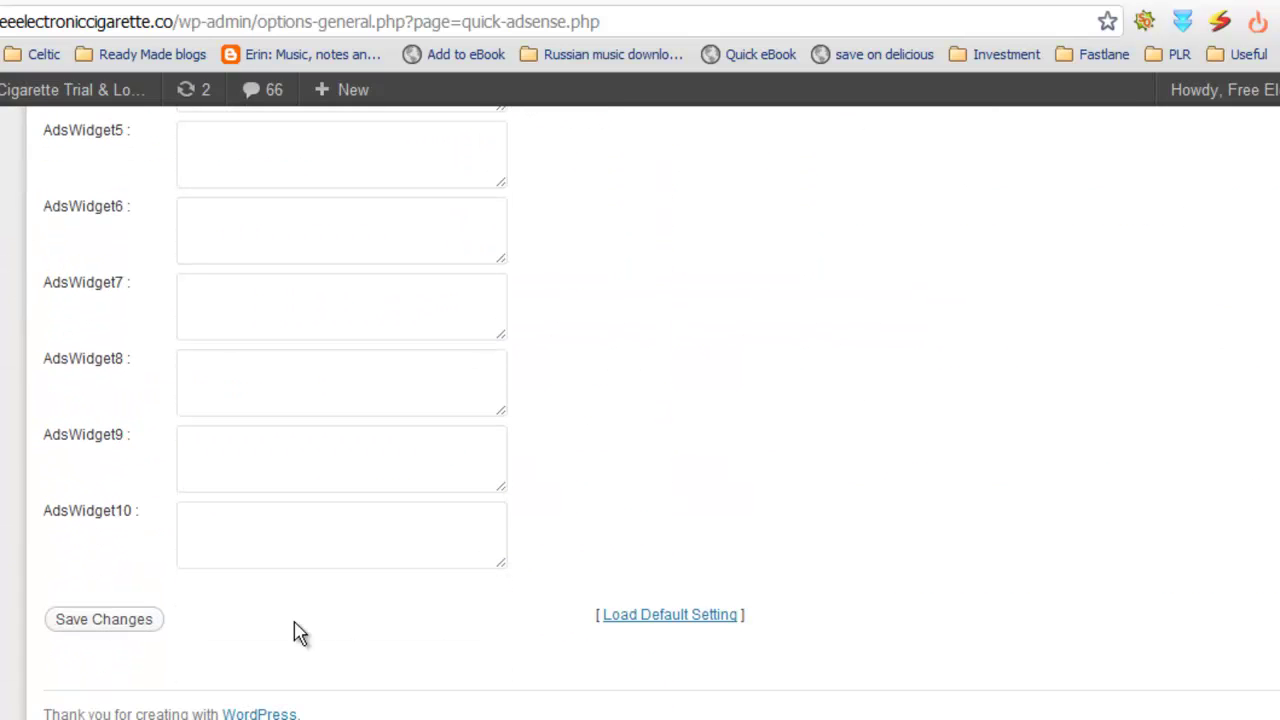
{"action": "left_click", "coordinate": [108, 621]}
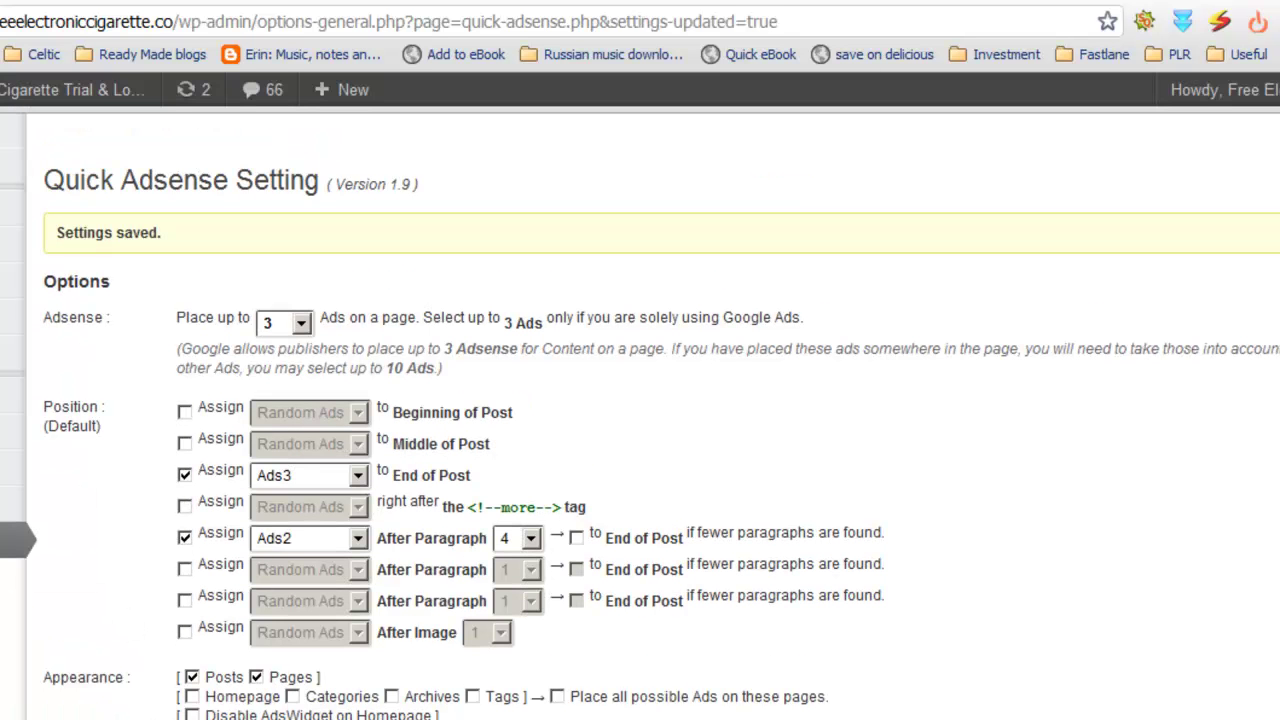
Reload the site's home page and check its ad placements from the header down to the banner at the end of the post.
{"action": "left_click", "coordinate": [953, 2]}
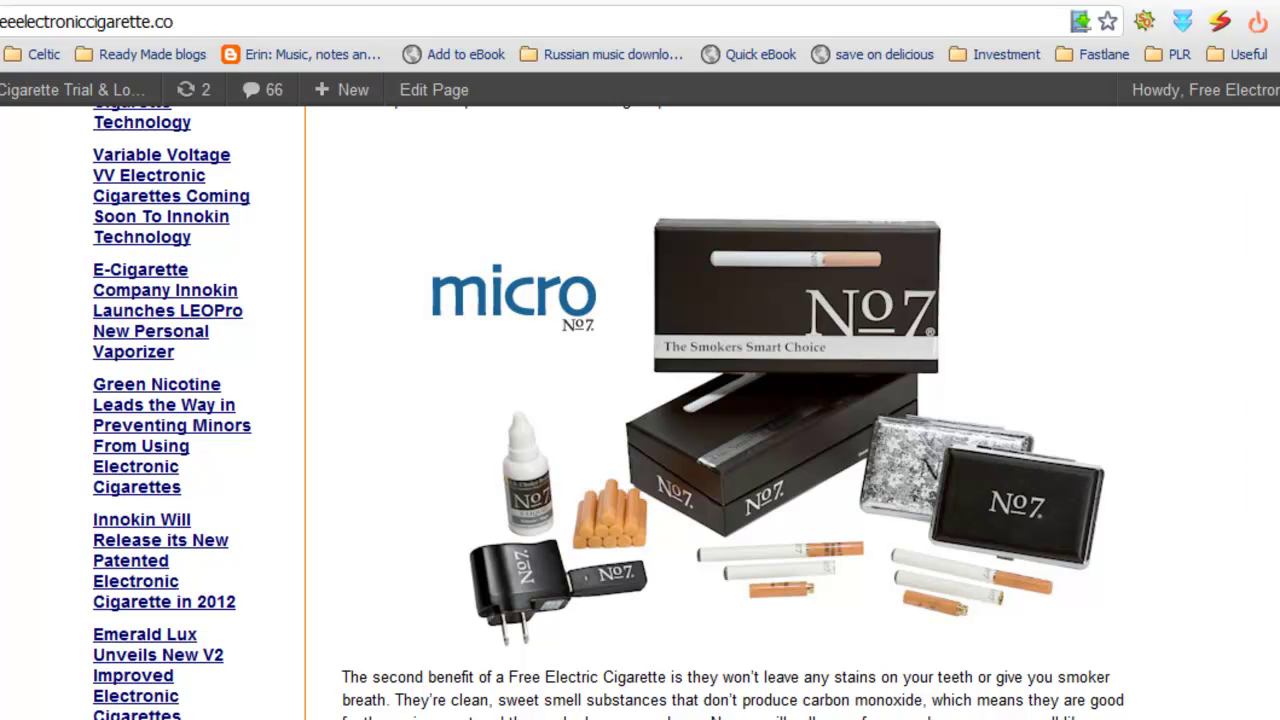
{"action": "key", "text": "F5"}
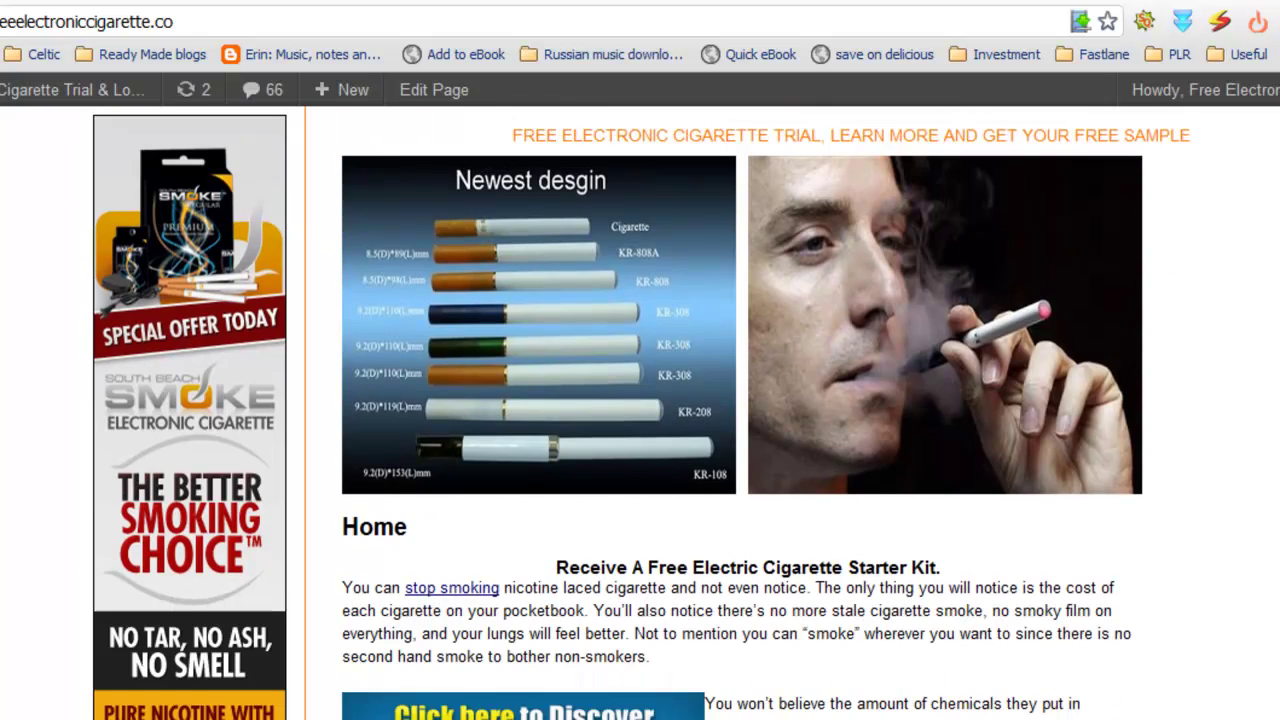
{"action": "scroll", "coordinate": [640, 412], "scroll_direction": "down", "scroll_amount": 4}
{"action": "scroll", "coordinate": [640, 412], "scroll_direction": "up", "scroll_amount": 1}
{"action": "scroll", "coordinate": [640, 412], "scroll_direction": "down", "scroll_amount": 6}
{"action": "scroll", "coordinate": [640, 412], "scroll_direction": "up", "scroll_amount": 5}
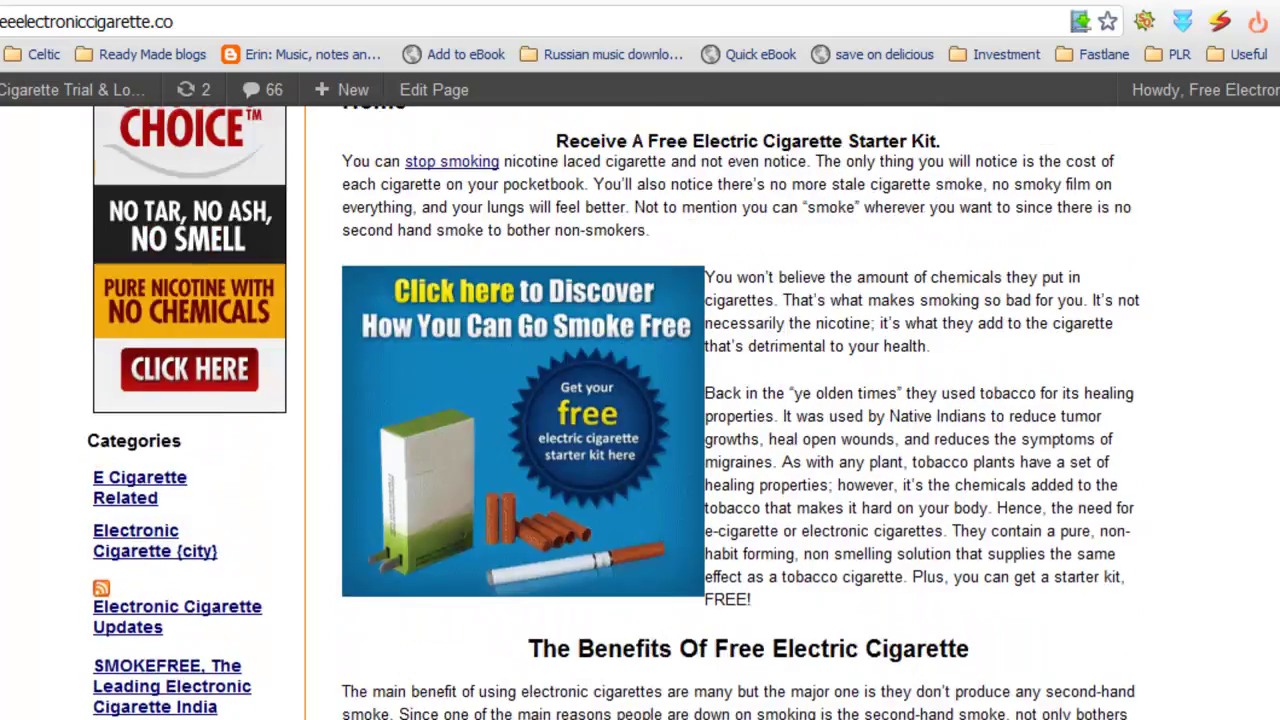
{"action": "scroll", "coordinate": [640, 412], "scroll_direction": "down", "scroll_amount": 13}
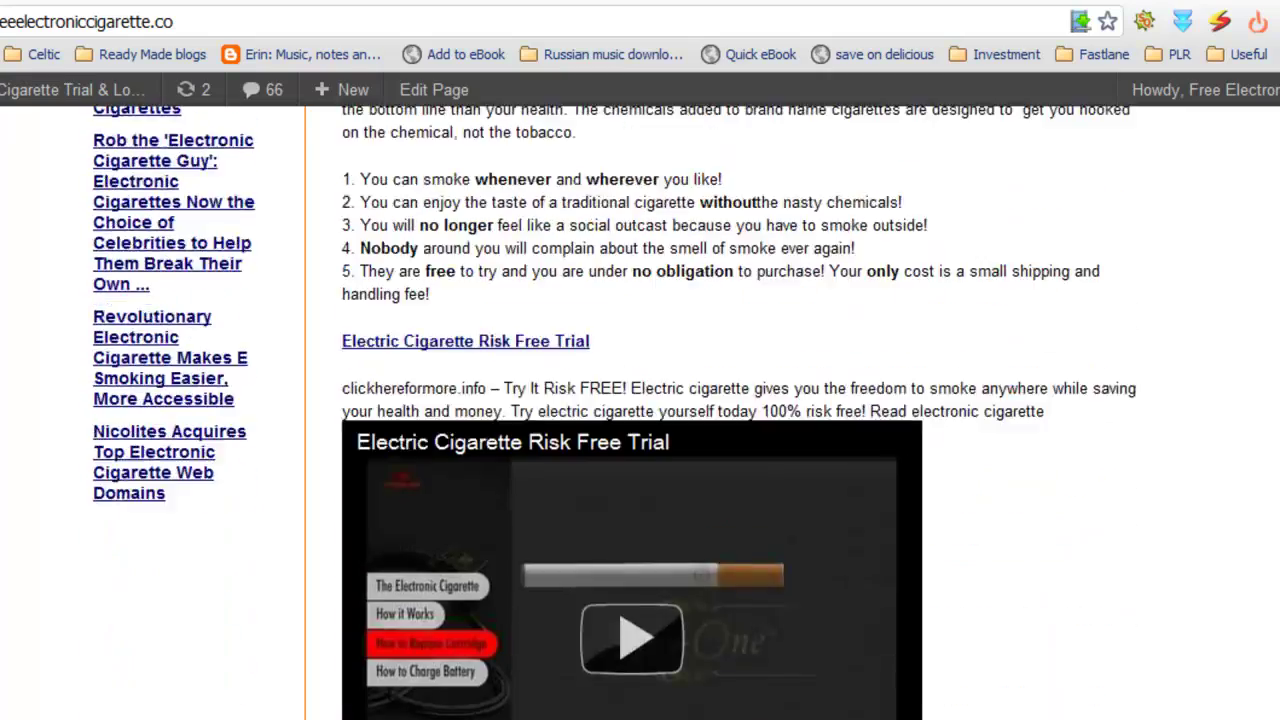
{"action": "scroll", "coordinate": [640, 412], "scroll_direction": "down", "scroll_amount": 8}
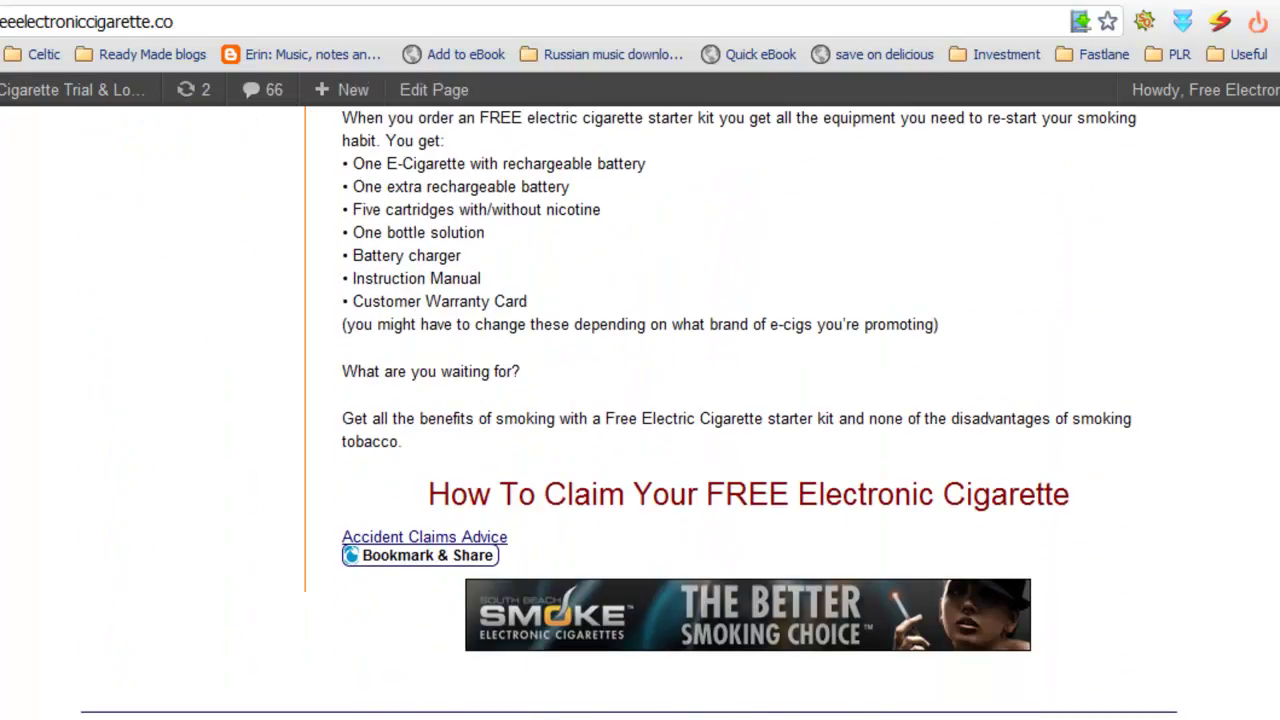
{"action": "scroll", "coordinate": [640, 412], "scroll_direction": "up", "scroll_amount": 20}
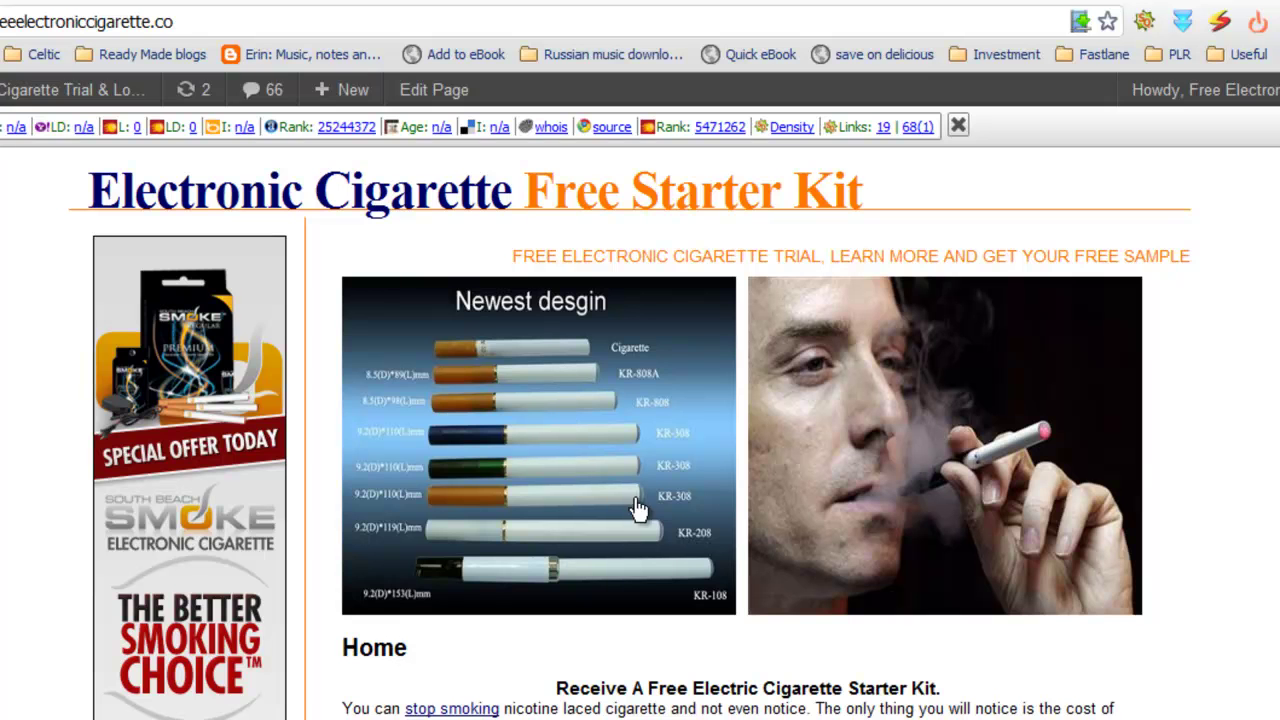
Examine the two header images above the home page's starter kit text.
{"action": "scroll", "coordinate": [640, 508], "scroll_direction": "down", "scroll_amount": 4}
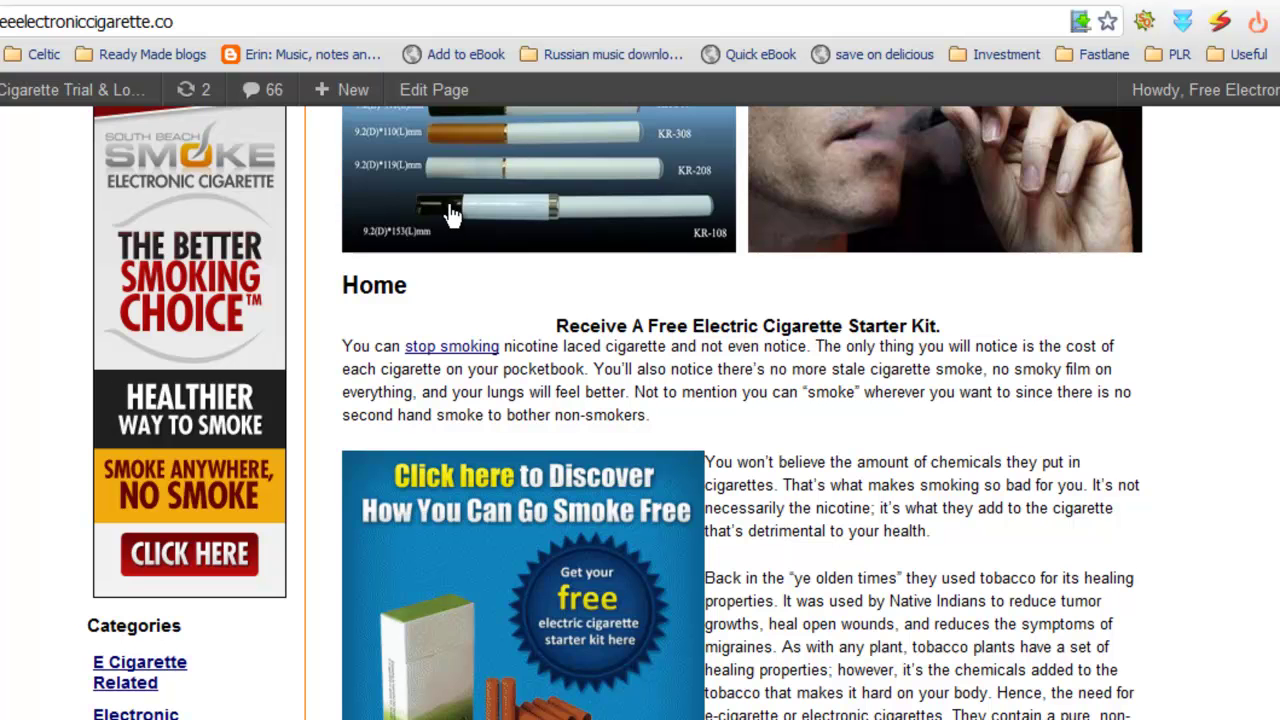
{"action": "scroll", "coordinate": [358, 488], "scroll_direction": "up", "scroll_amount": 3}
{"action": "scroll", "coordinate": [358, 488], "scroll_direction": "down", "scroll_amount": 4}
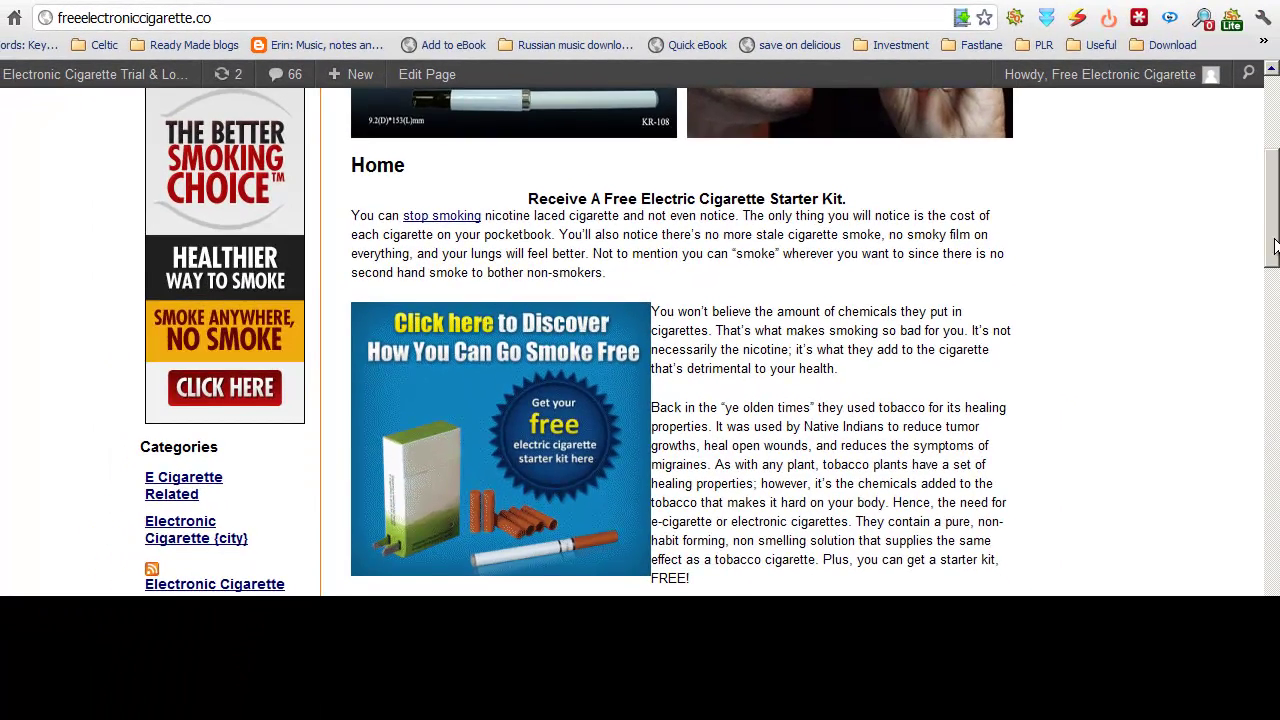
{"action": "scroll", "coordinate": [1272, 205], "scroll_direction": "up", "scroll_amount": 2}
{"action": "left_click_drag", "start_coordinate": [1272, 205], "coordinate": [1272, 195]}
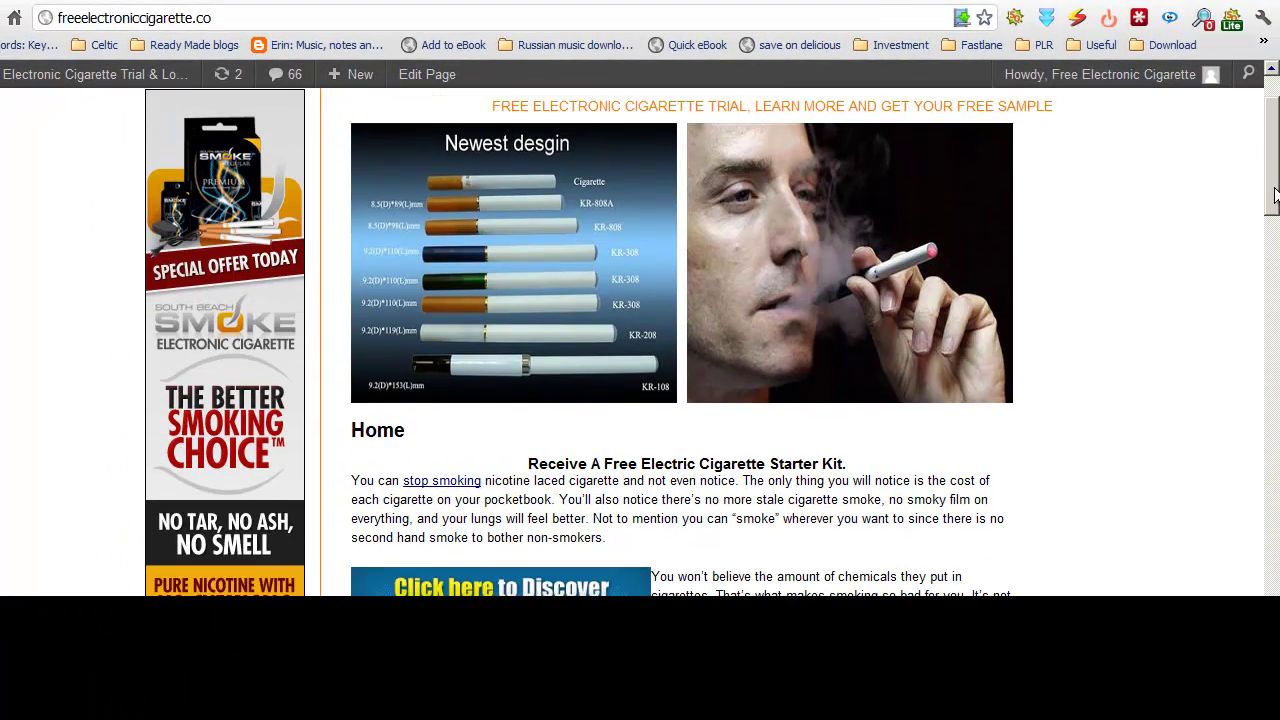
{"action": "scroll", "coordinate": [1275, 175], "scroll_direction": "up", "scroll_amount": 1}
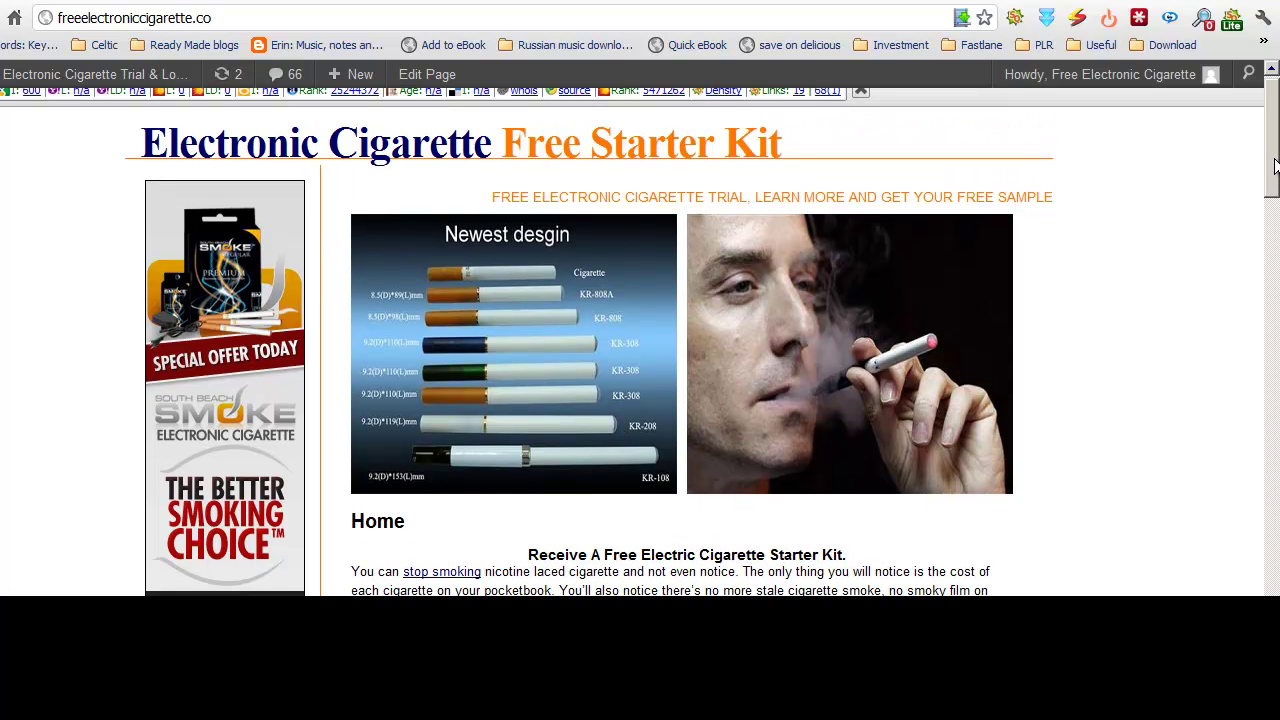
{"action": "scroll", "coordinate": [674, 491], "scroll_direction": "down", "scroll_amount": 2}
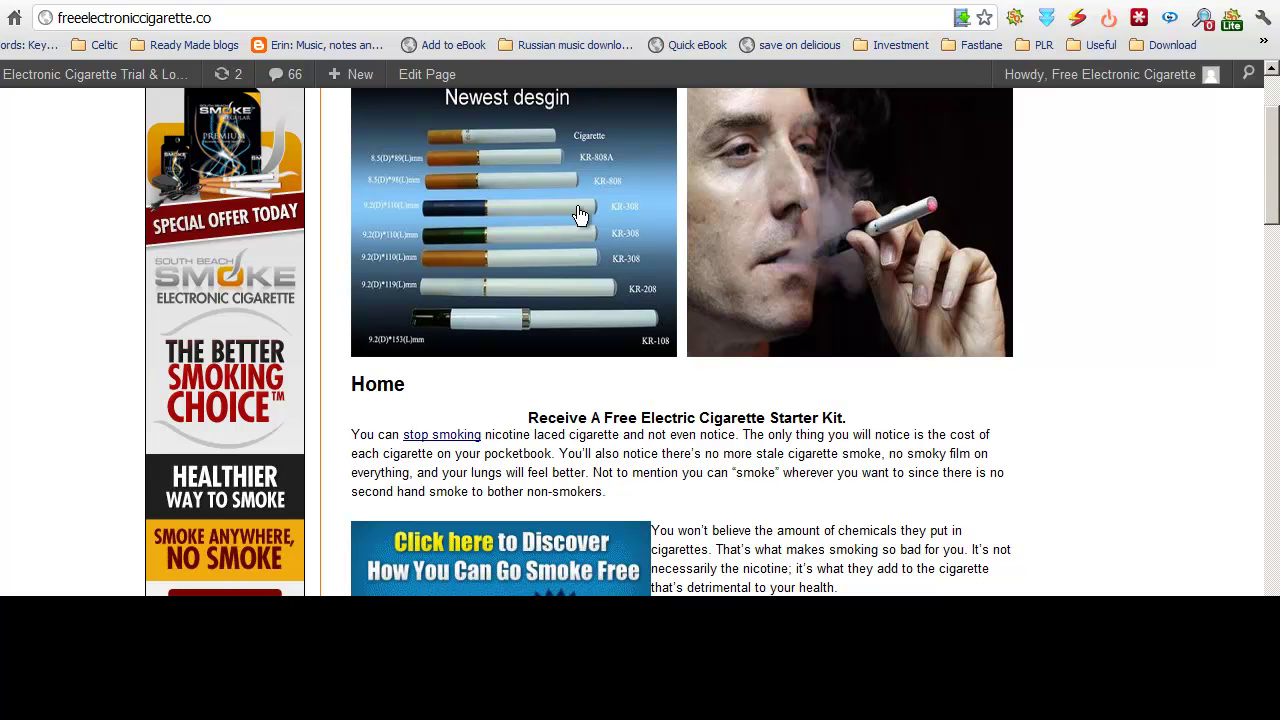
Test the affiliate links on both header images, viewing the South Beach Smoke offer page and returning to the home page each time.
{"action": "left_click", "coordinate": [805, 222]}
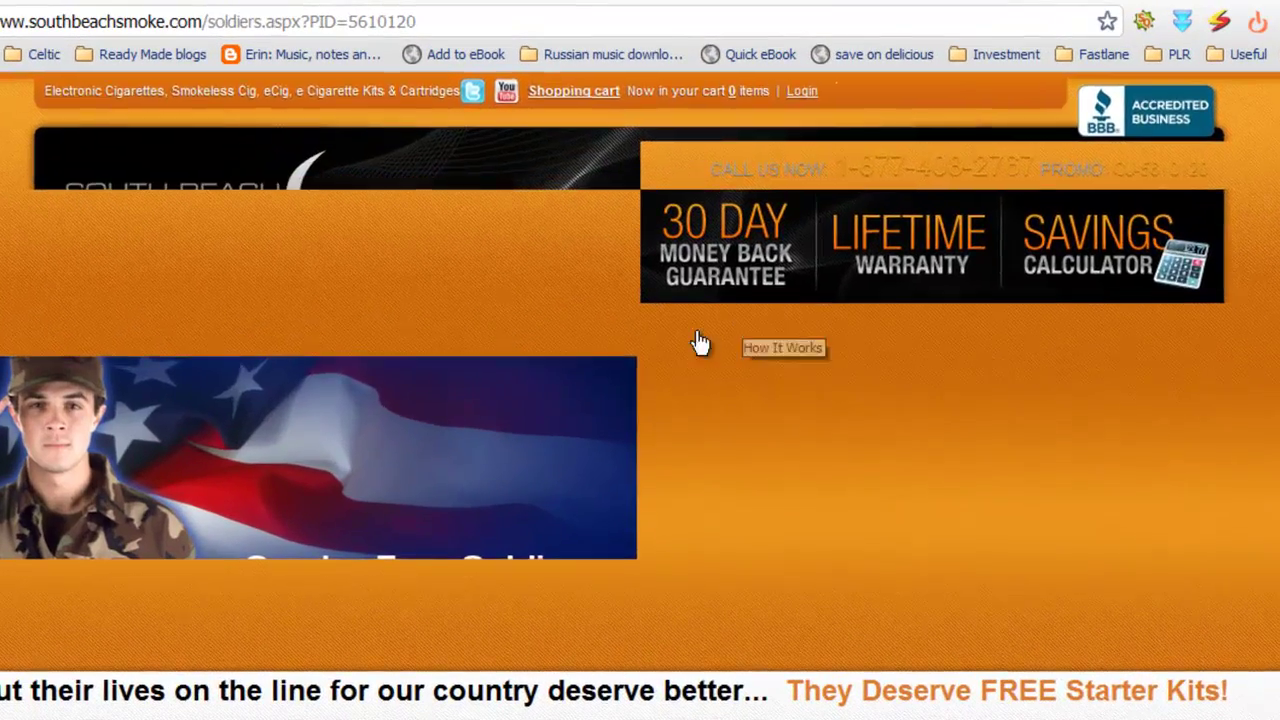
{"action": "scroll", "coordinate": [750, 315], "scroll_direction": "down", "scroll_amount": 3}
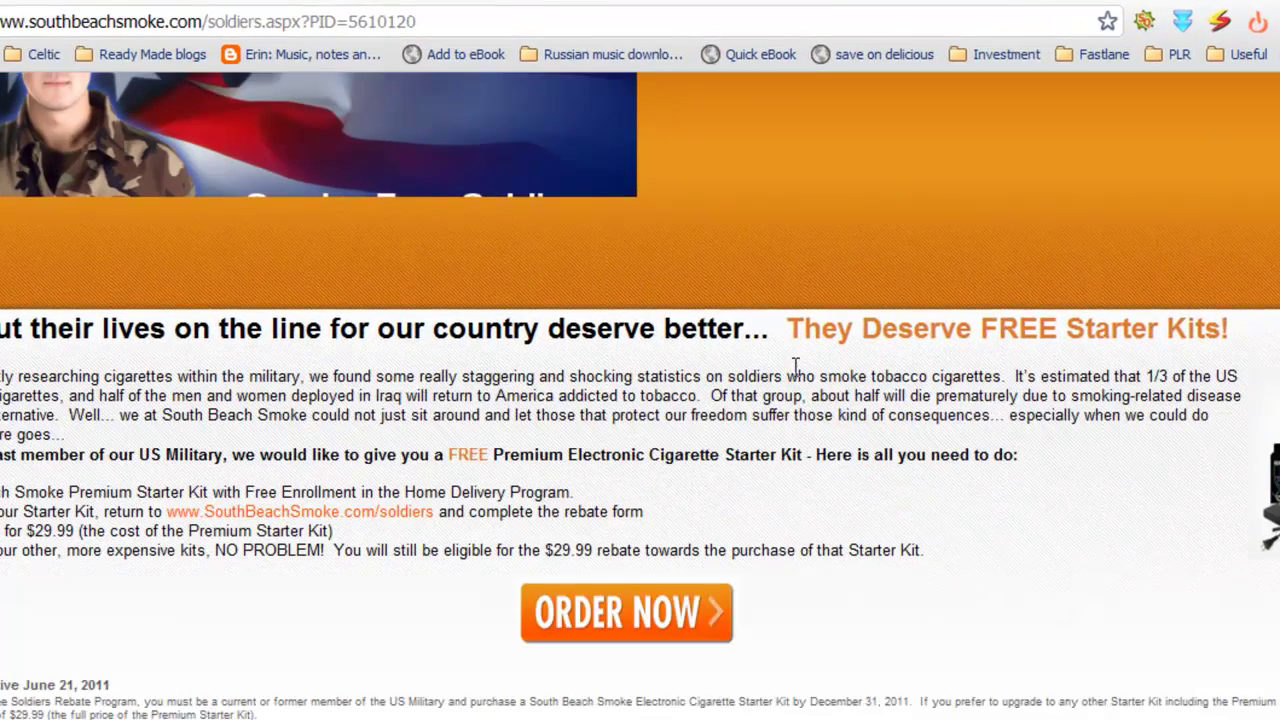
{"action": "scroll", "coordinate": [808, 370], "scroll_direction": "up", "scroll_amount": 5}
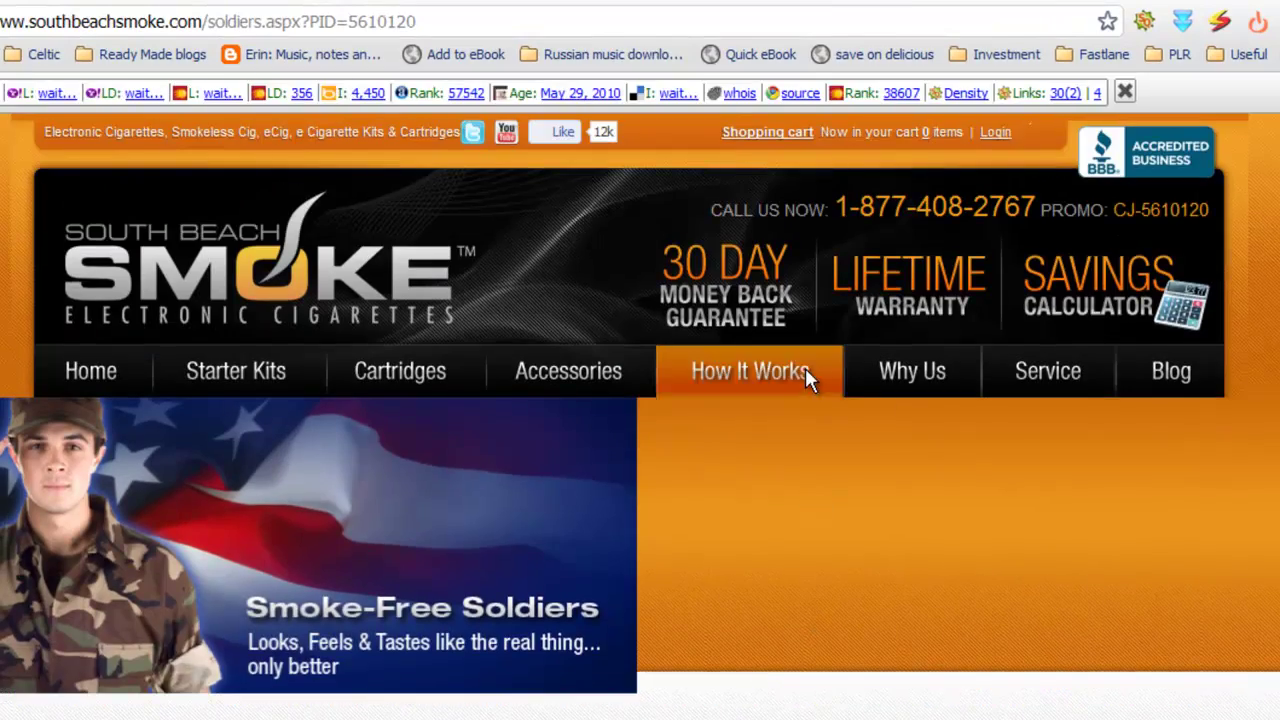
{"action": "key", "text": "alt+Left"}
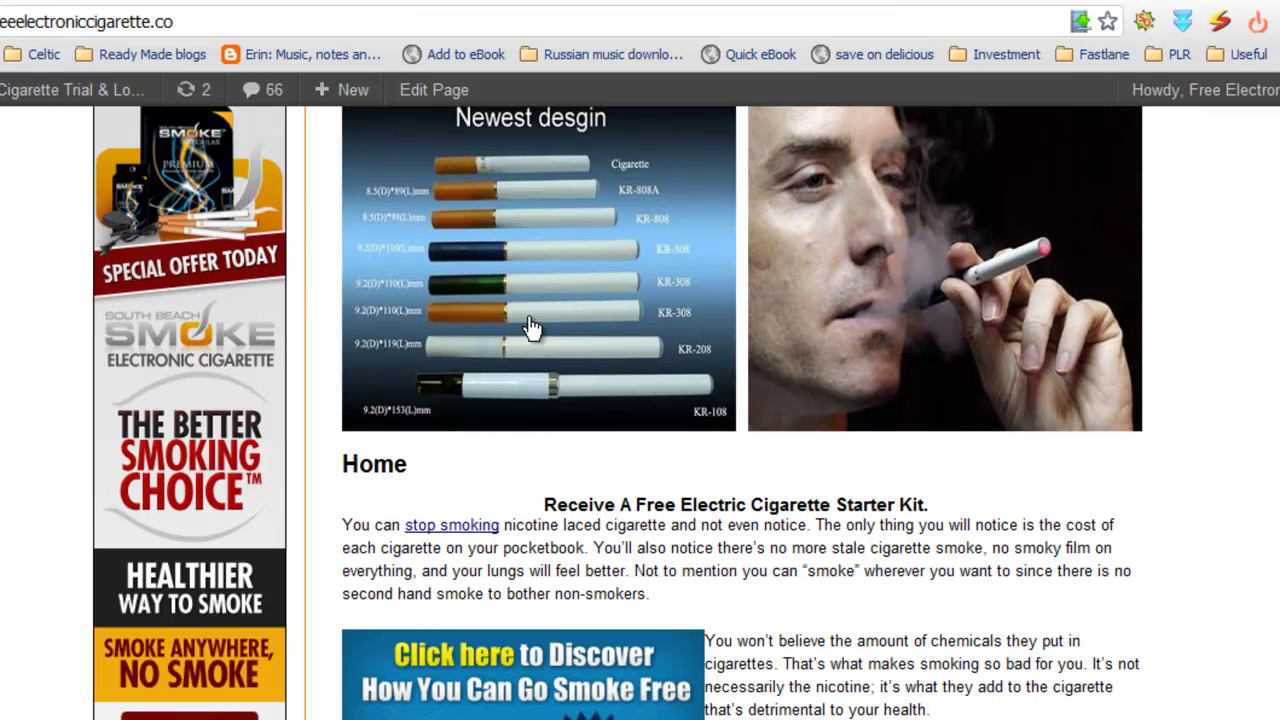
{"action": "left_click", "coordinate": [531, 326]}
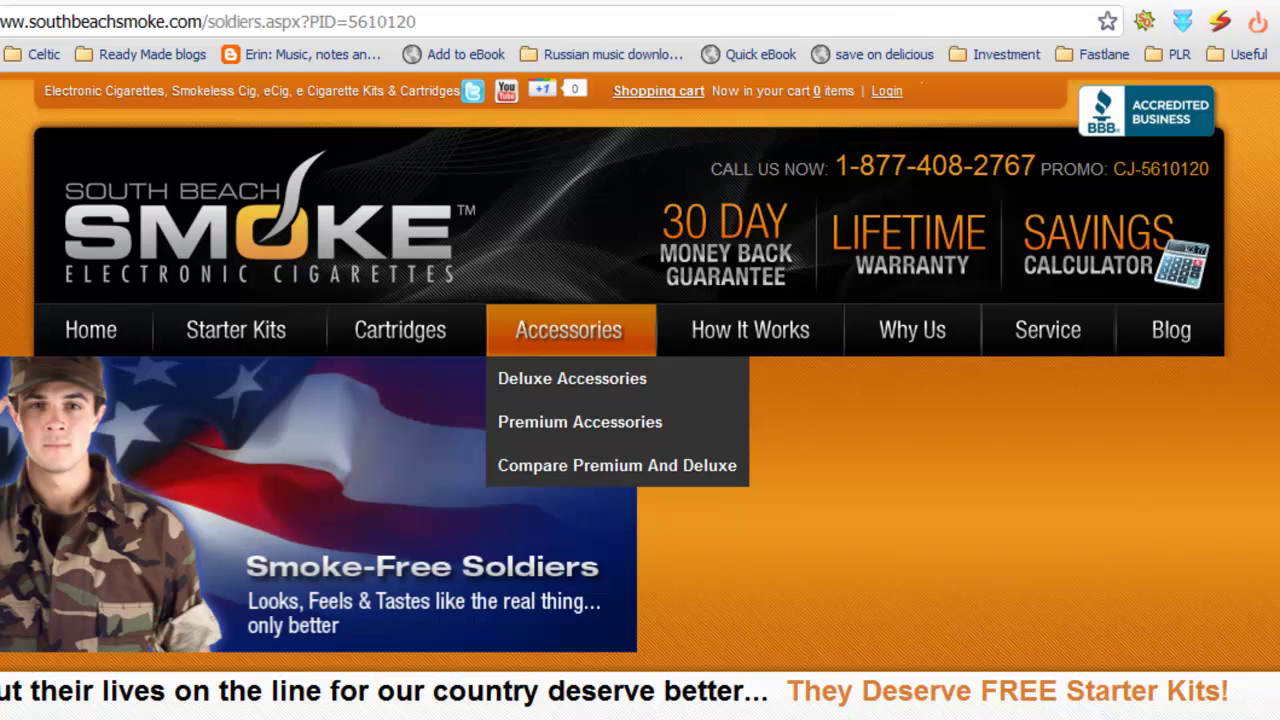
{"action": "key", "text": "alt+Left"}
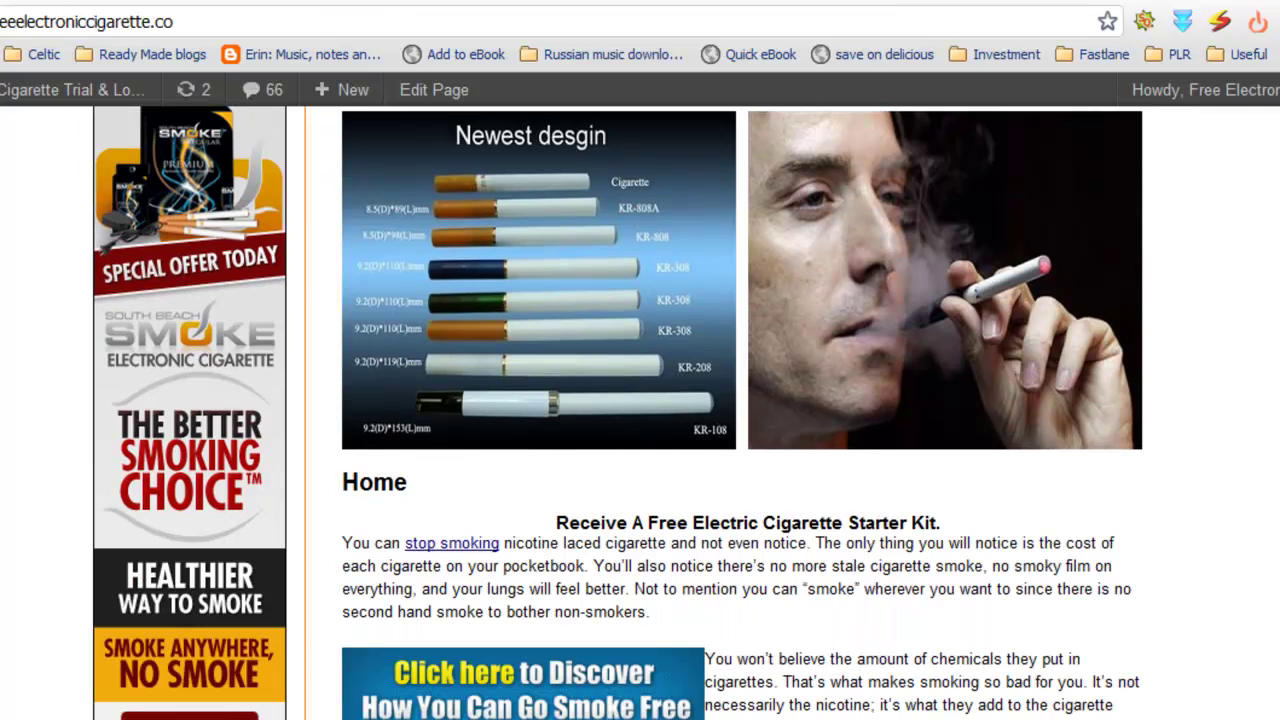
Review the home page's content from the starter kit banner through the product image and embedded video.
{"action": "scroll", "coordinate": [640, 415], "scroll_direction": "down", "scroll_amount": 4}
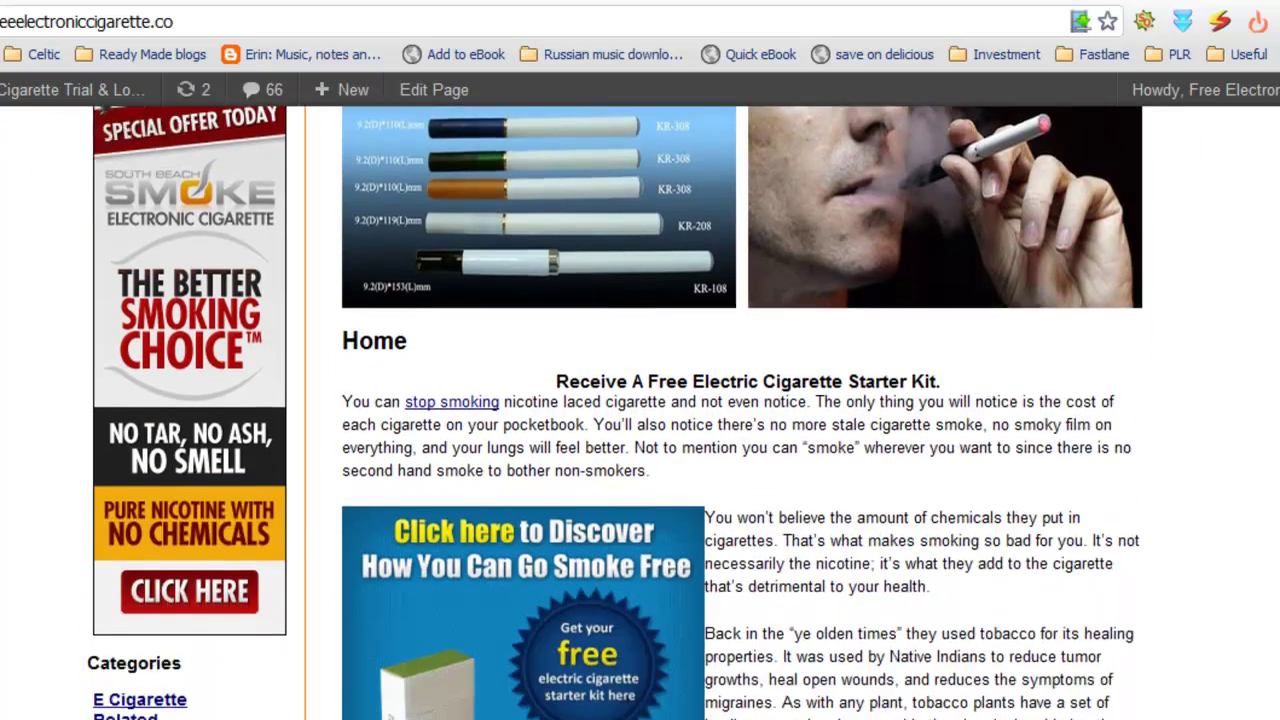
{"action": "scroll", "coordinate": [640, 415], "scroll_direction": "down", "scroll_amount": 10}
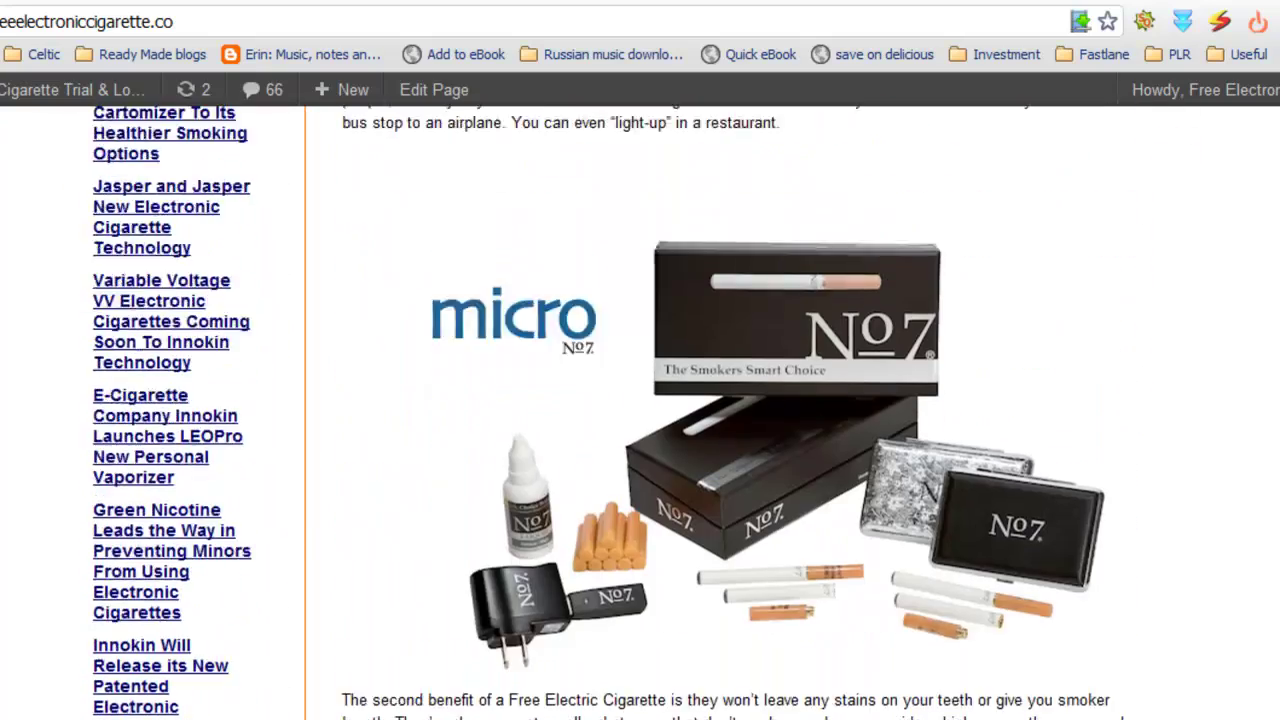
{"action": "scroll", "coordinate": [640, 415], "scroll_direction": "down", "scroll_amount": 12}
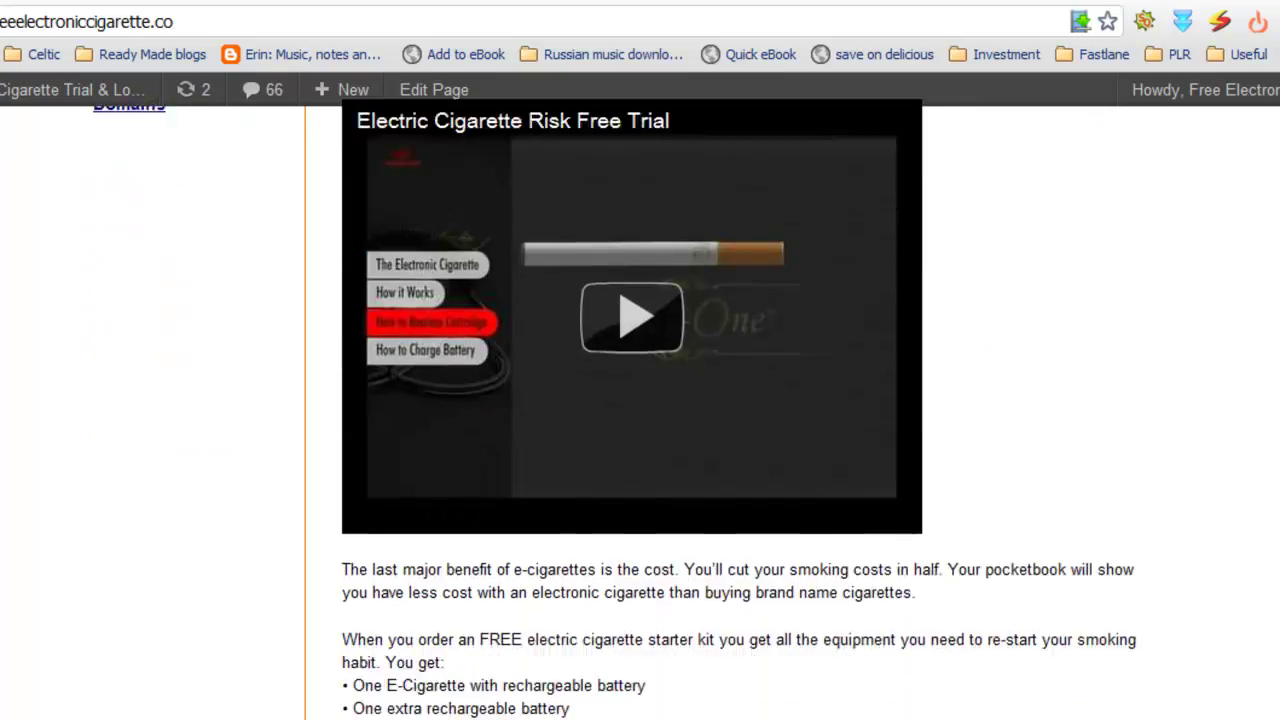
{"action": "scroll", "coordinate": [640, 415], "scroll_direction": "up", "scroll_amount": 20}
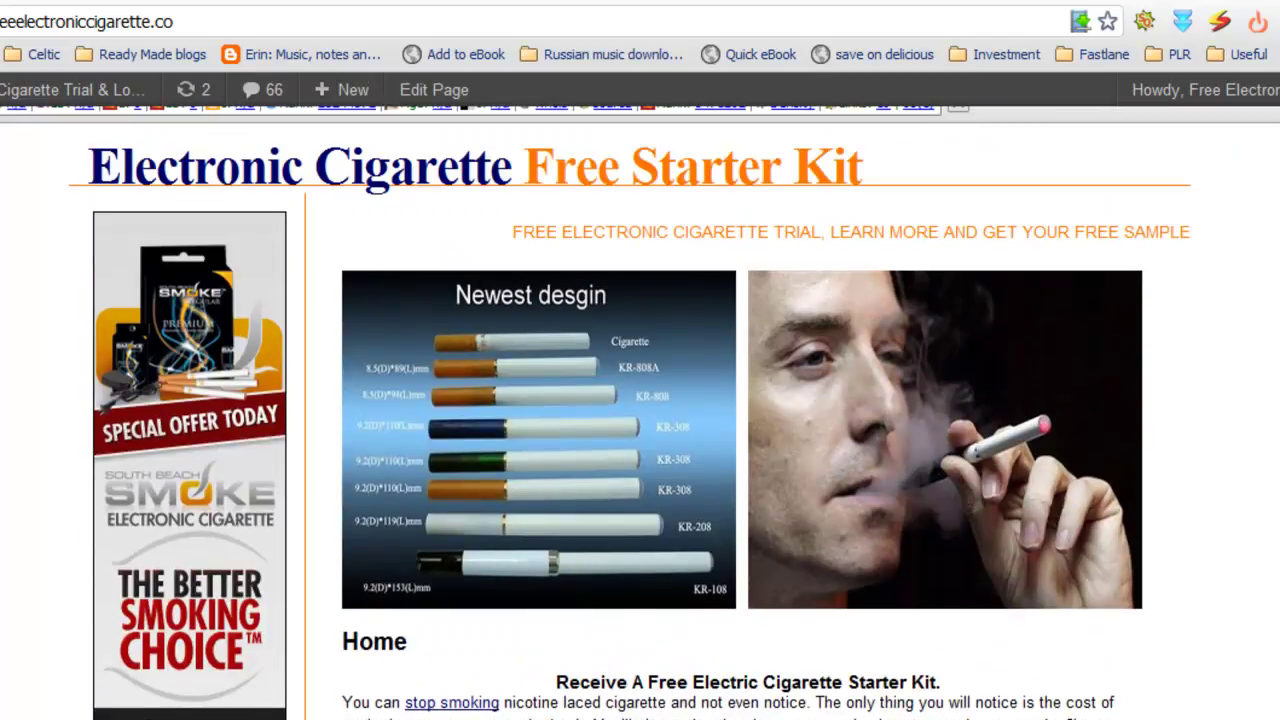
{"action": "scroll", "coordinate": [640, 415], "scroll_direction": "down", "scroll_amount": 3}
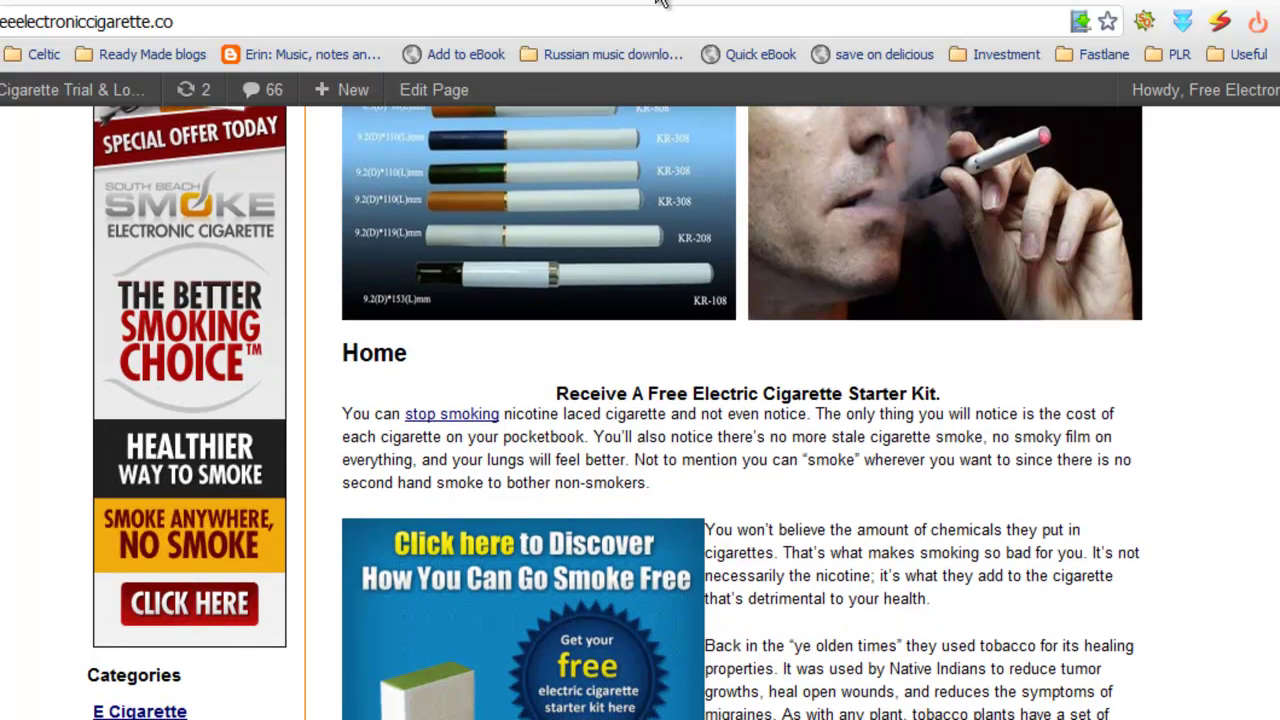
Switch to Fiverr's active orders, open the 300 to 500 word SEO plus LSI article order and review its requested keywords.
{"action": "left_click", "coordinate": [660, 2]}
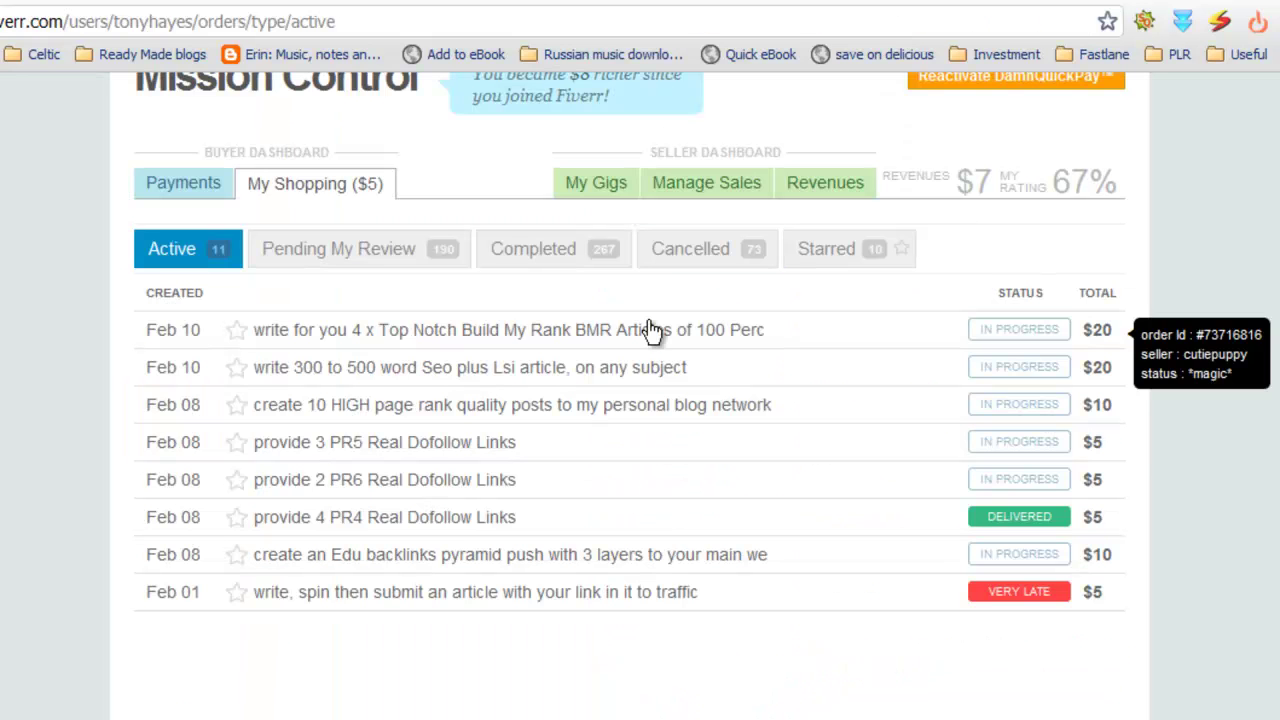
{"action": "left_click", "coordinate": [384, 370]}
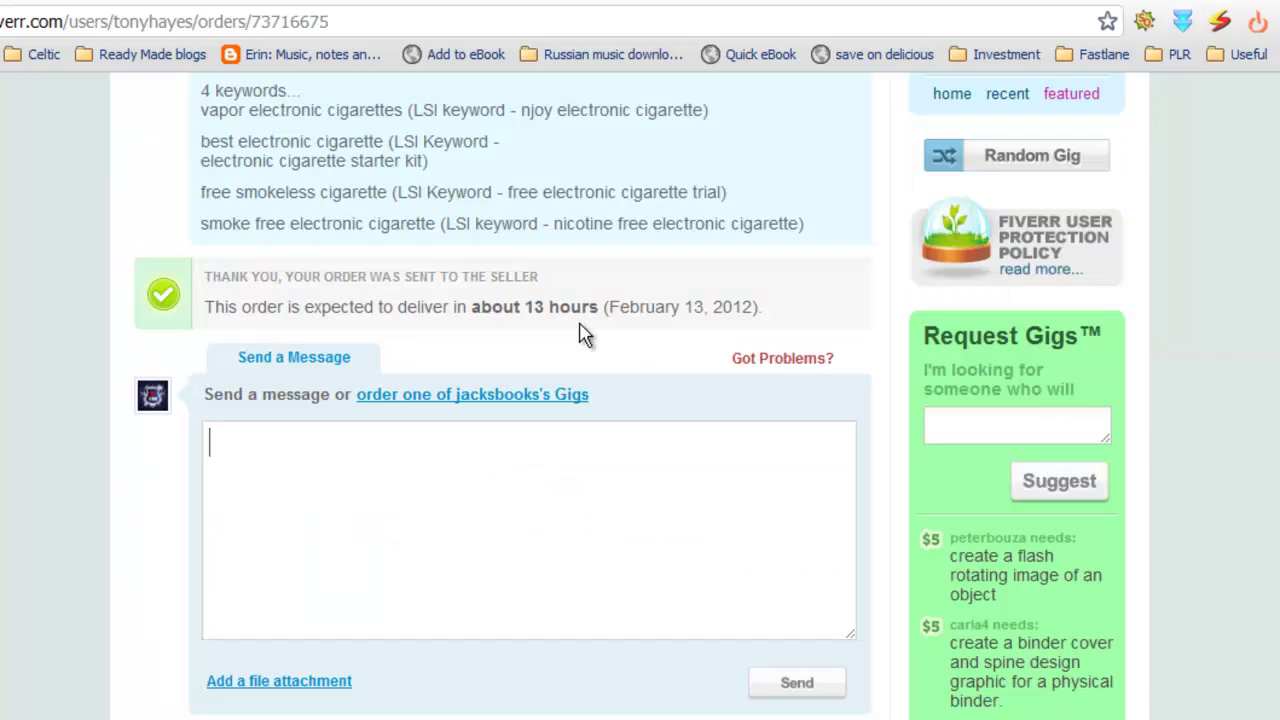
{"action": "scroll", "coordinate": [640, 396], "scroll_direction": "up", "scroll_amount": 6}
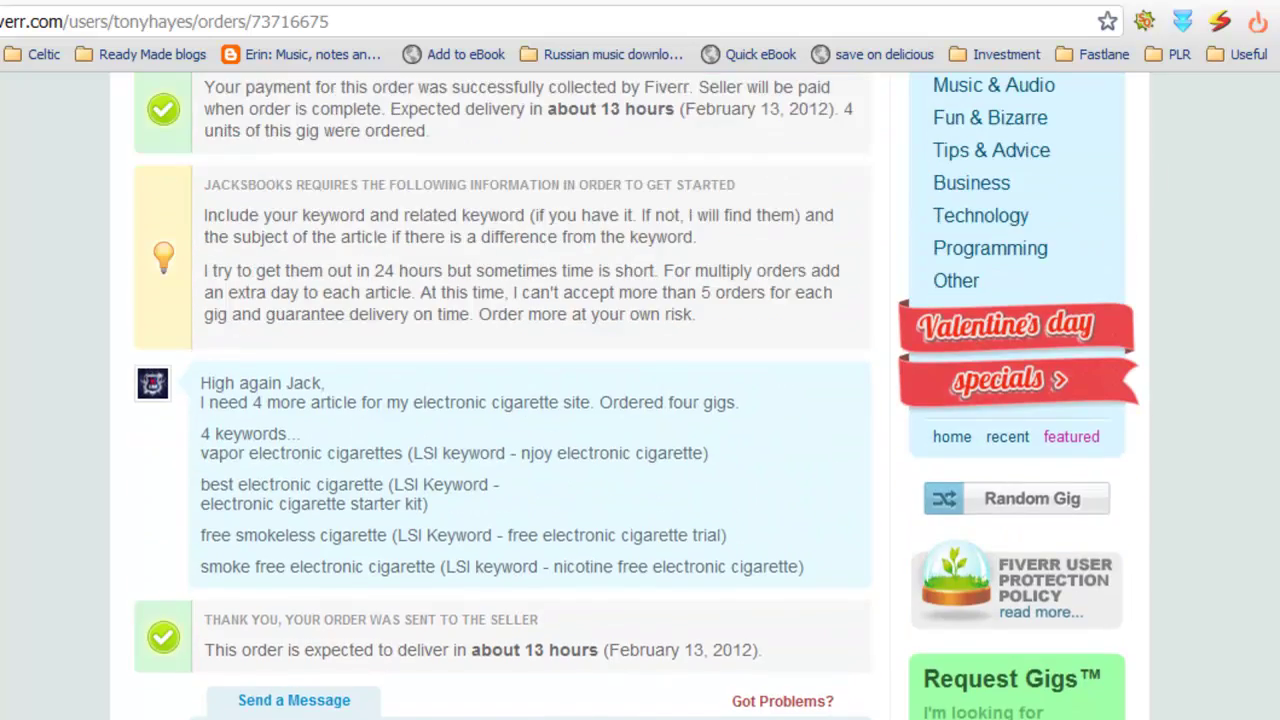
{"action": "scroll", "coordinate": [640, 396], "scroll_direction": "down", "scroll_amount": 4}
{"action": "scroll", "coordinate": [640, 396], "scroll_direction": "down", "scroll_amount": 1}
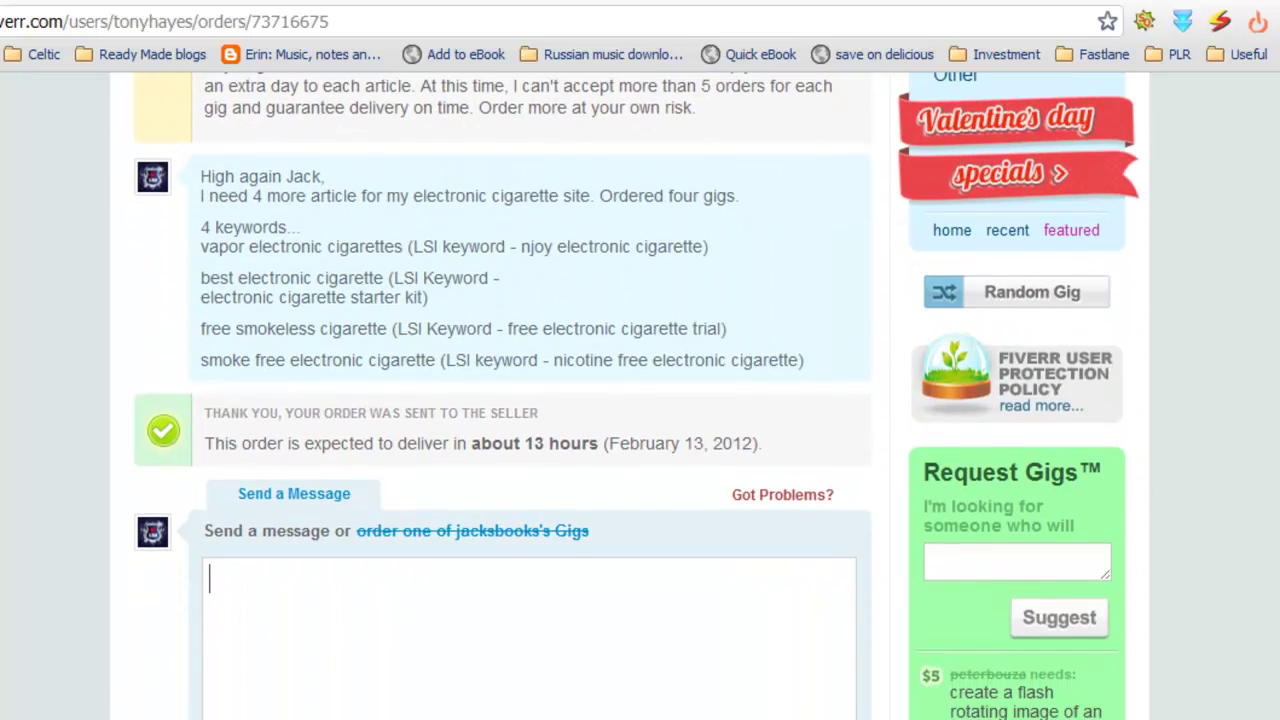
{"action": "scroll", "coordinate": [640, 396], "scroll_direction": "up", "scroll_amount": 1}
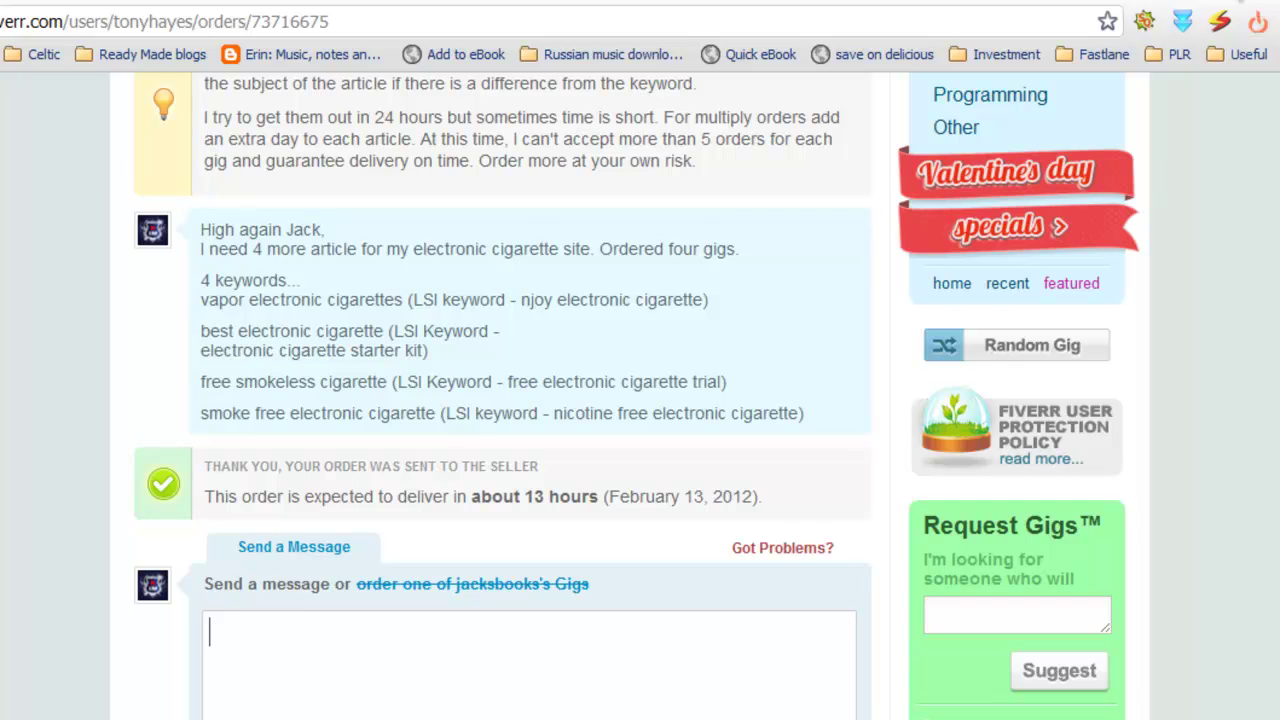
Compare Google's related searches for "free electronic cigarette" with the Fiverr order's keywords, highlighting the order's "LSI keyword - njoy electronic cigarette" text.
{"action": "key", "text": "ctrl+Tab"}
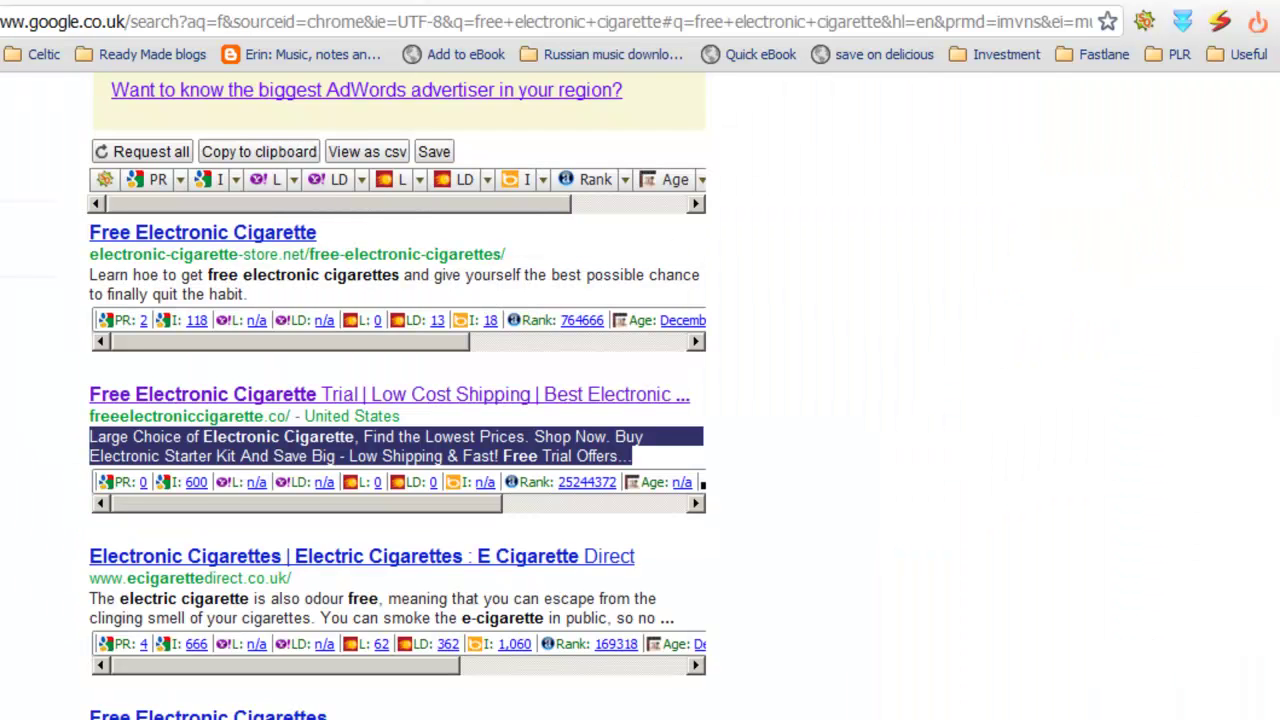
{"action": "scroll", "coordinate": [1231, 106], "scroll_direction": "up", "scroll_amount": 4}
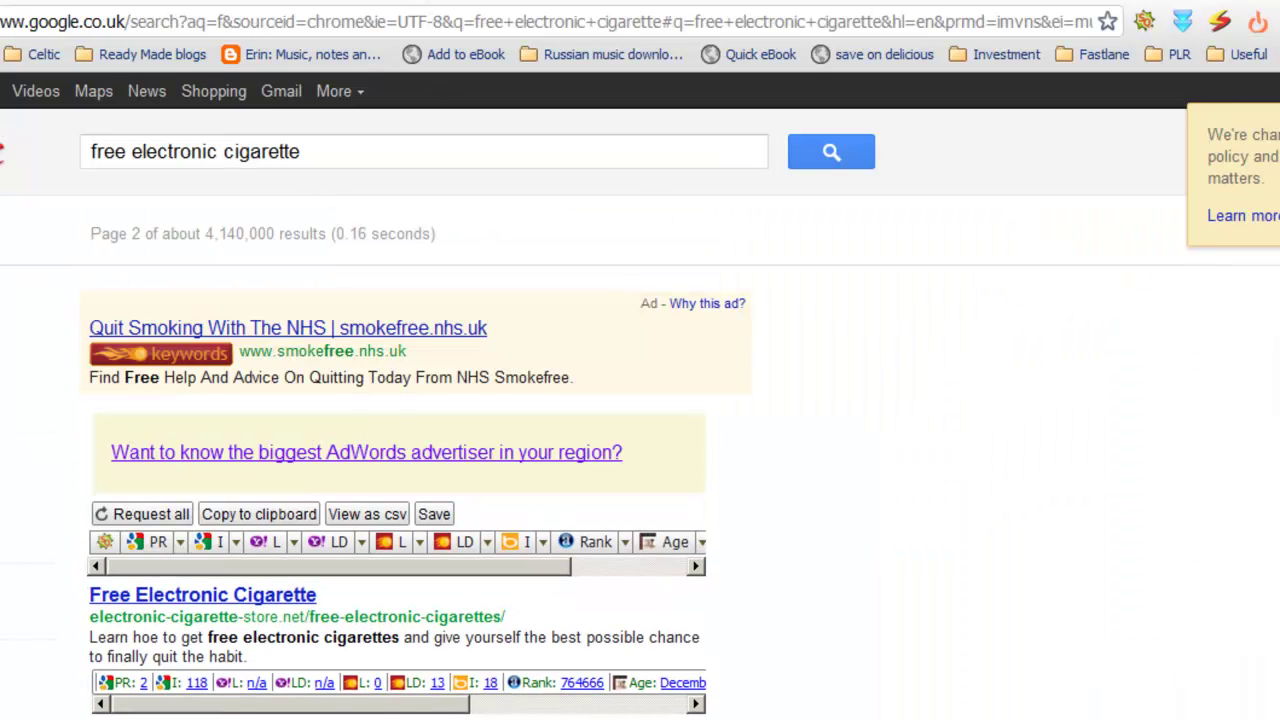
{"action": "scroll", "coordinate": [576, 572], "scroll_direction": "down", "scroll_amount": 15}
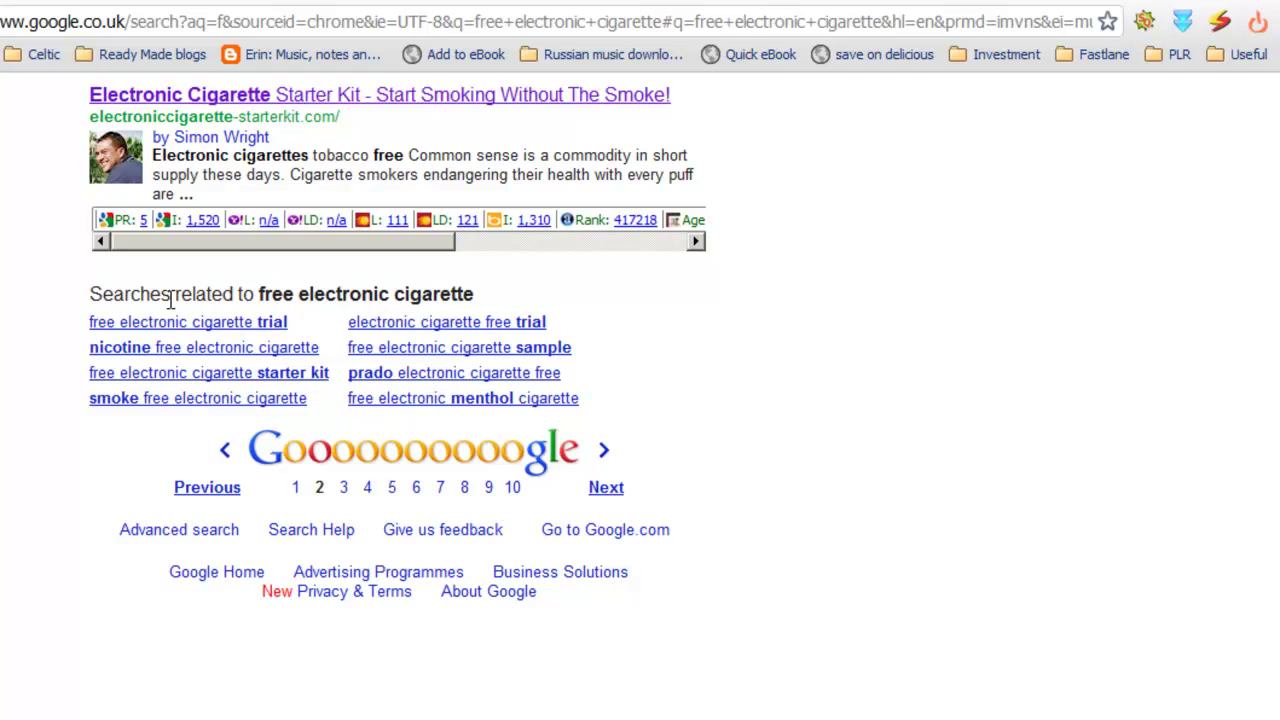
{"action": "mouse_move", "coordinate": [434, 145]}
{"action": "left_click", "coordinate": [645, 3]}
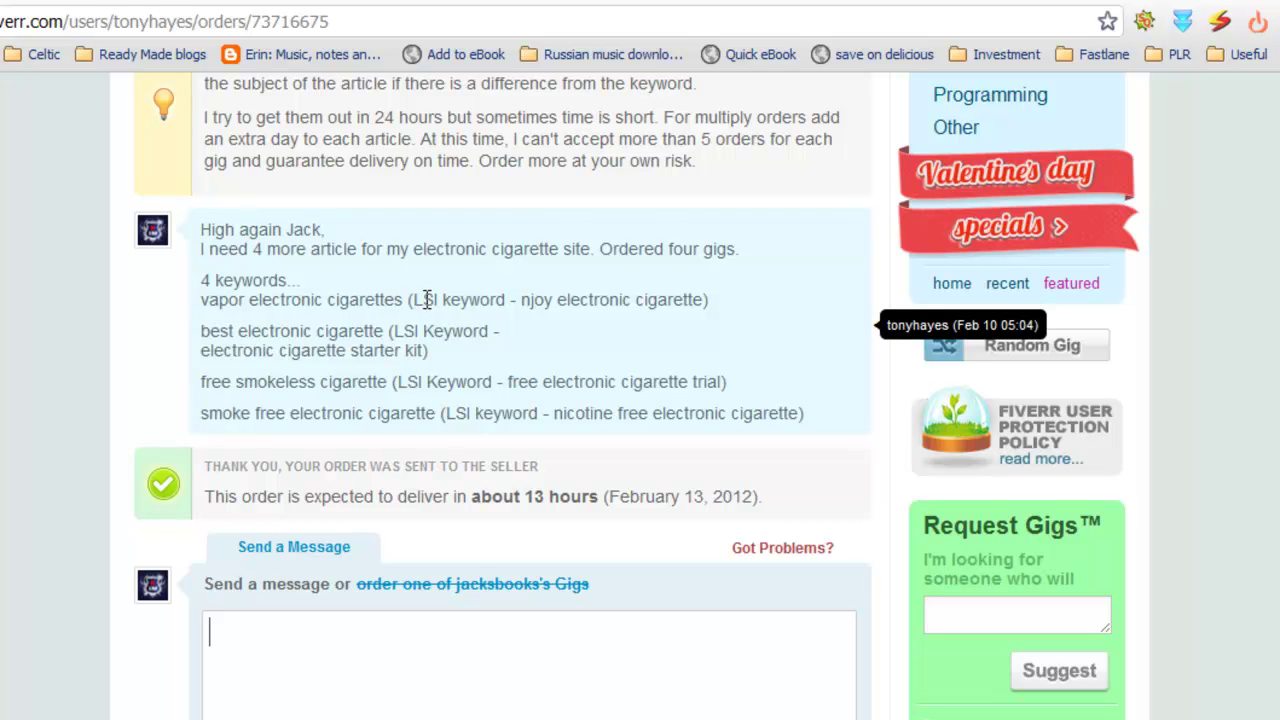
{"action": "left_click_drag", "start_coordinate": [418, 298], "coordinate": [712, 300]}
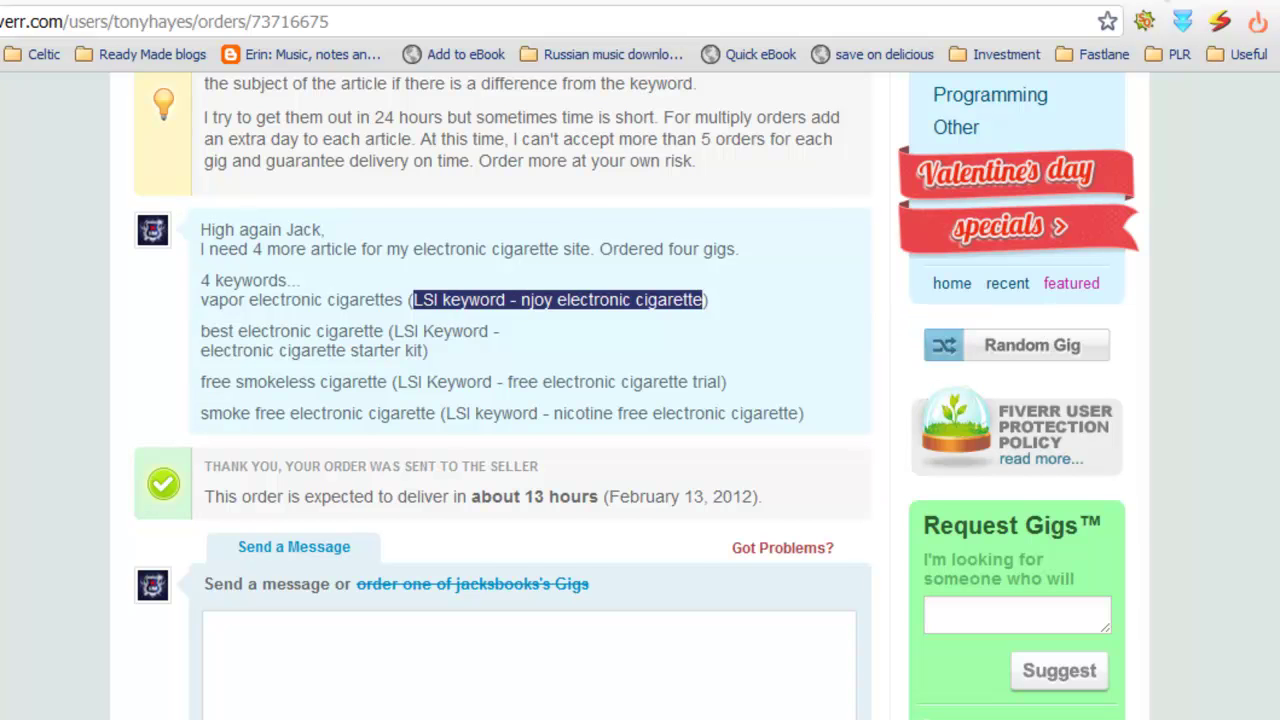
Switch to the site's live home page and review its content down to the "How To Claim Your FREE Electronic Cigarette" heading and back.
{"action": "left_click", "coordinate": [1240, 3]}
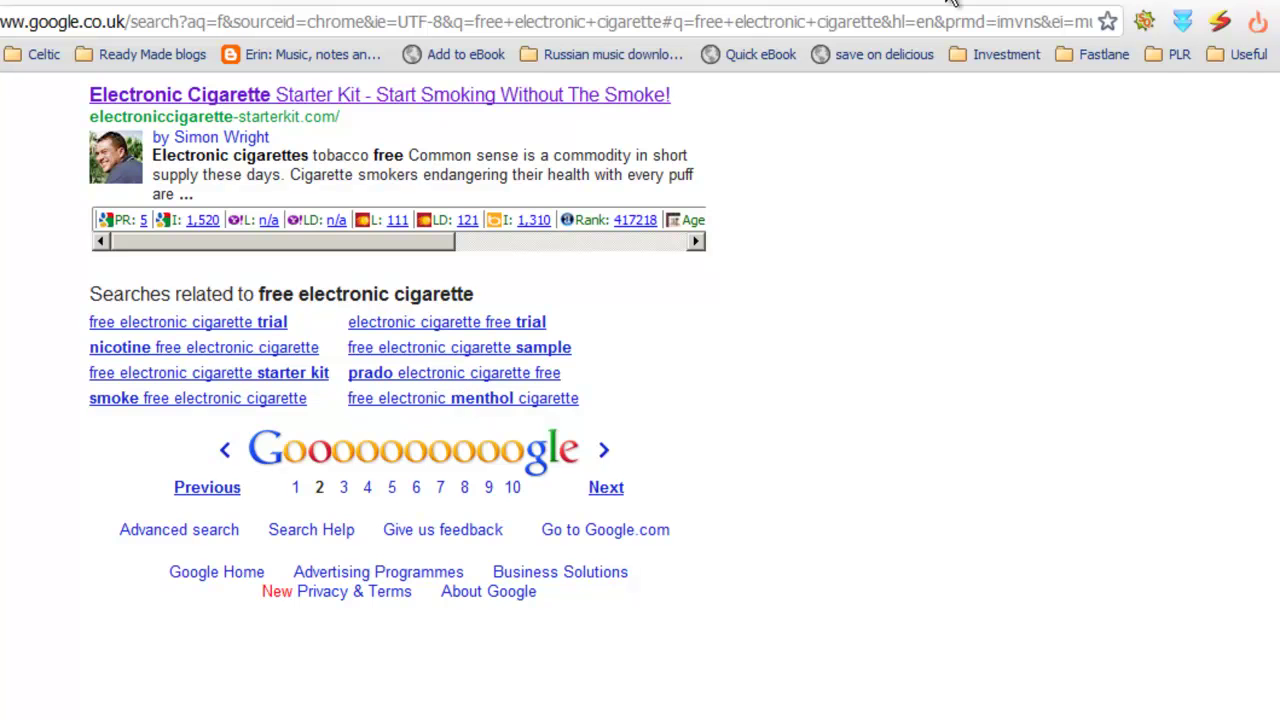
{"action": "left_click", "coordinate": [755, 3]}
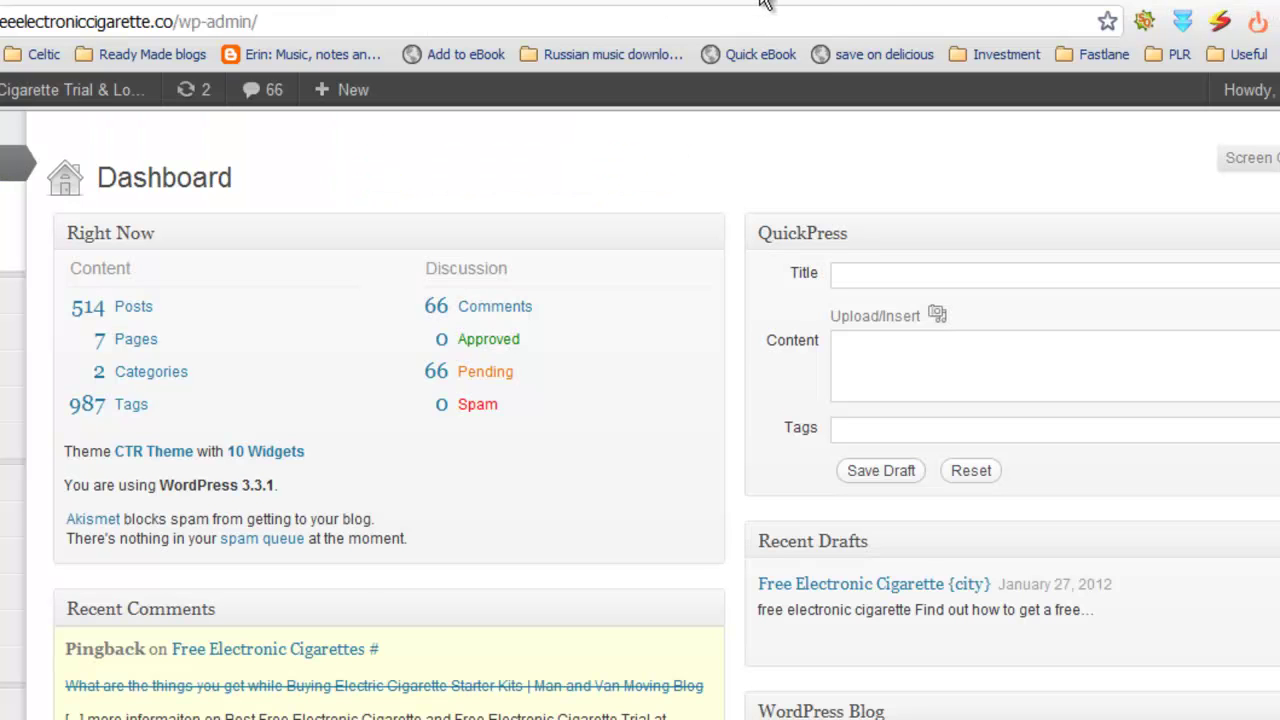
{"action": "left_click", "coordinate": [980, 5]}
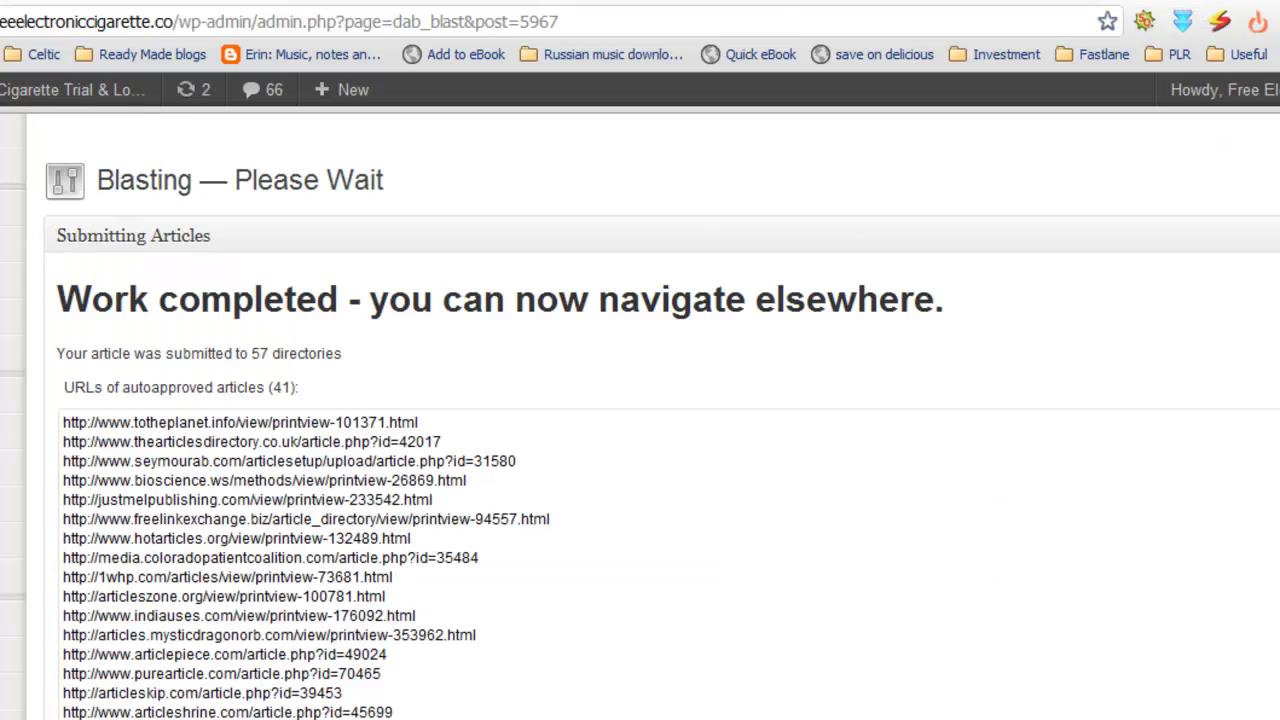
{"action": "left_click", "coordinate": [926, 5]}
{"action": "left_click", "coordinate": [942, 4]}
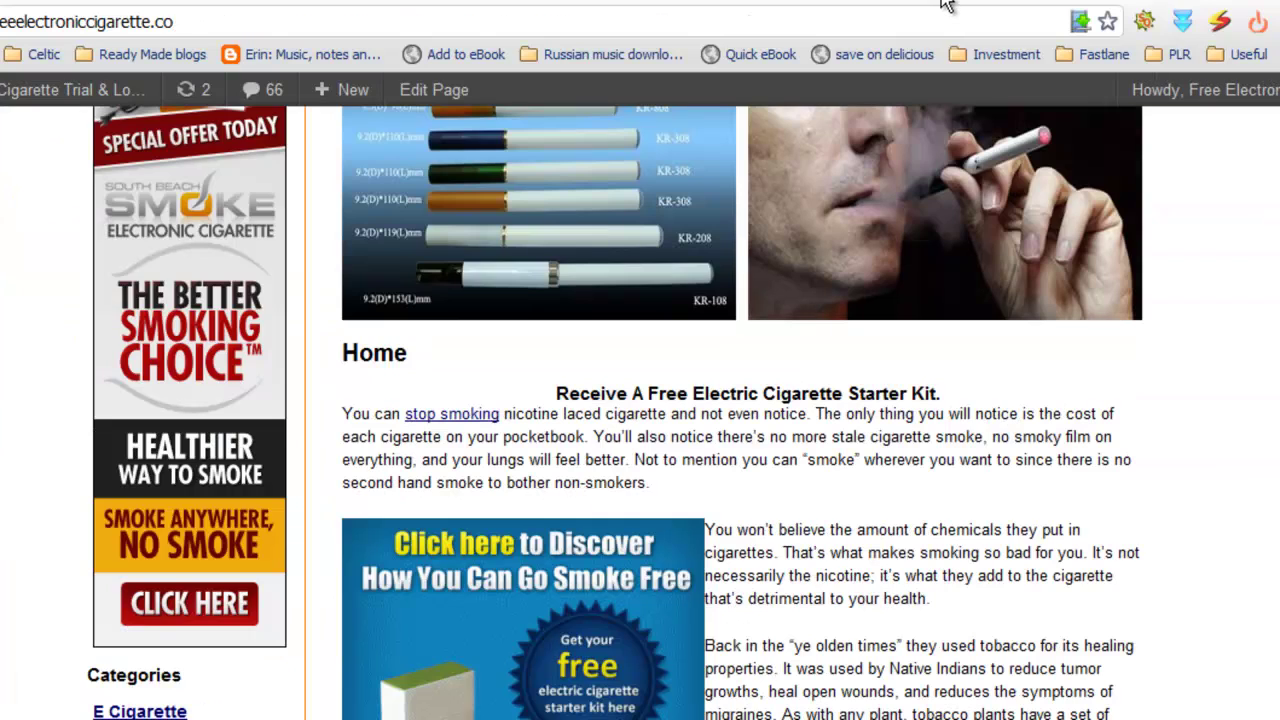
{"action": "scroll", "coordinate": [893, 447], "scroll_direction": "down", "scroll_amount": 1}
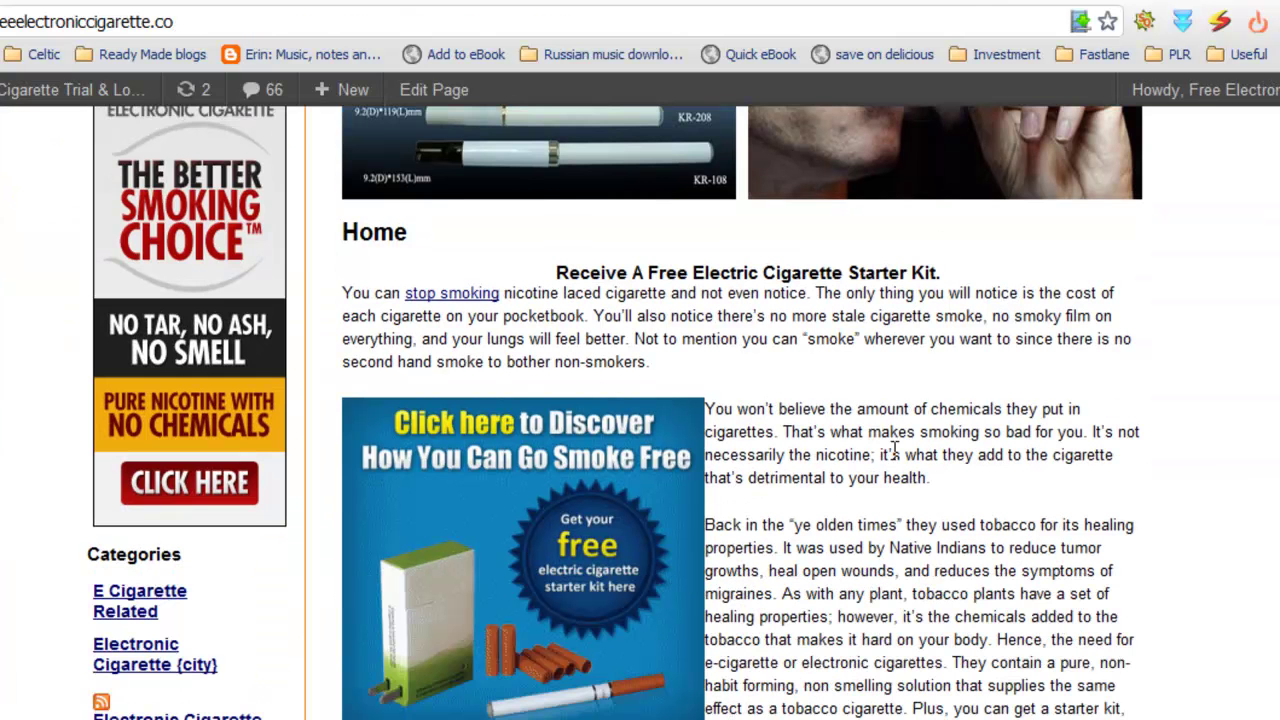
{"action": "scroll", "coordinate": [893, 447], "scroll_direction": "down", "scroll_amount": 1}
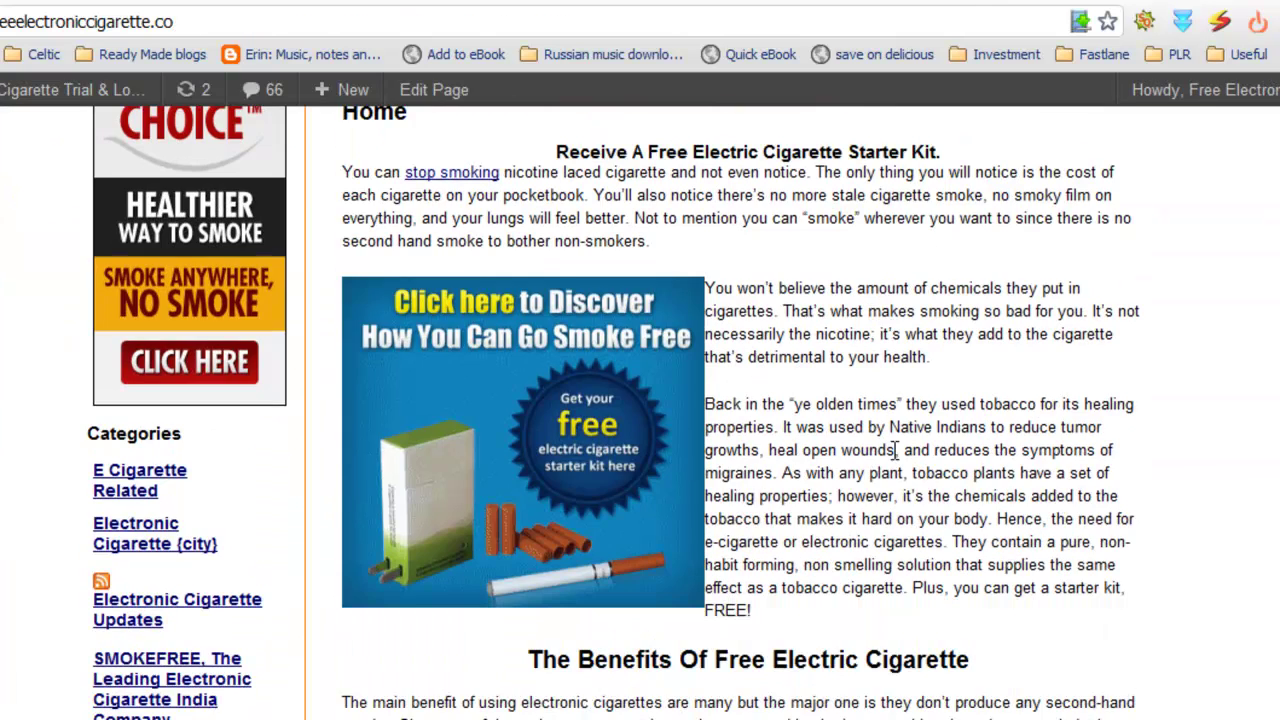
{"action": "scroll", "coordinate": [895, 450], "scroll_direction": "down", "scroll_amount": 6}
{"action": "scroll", "coordinate": [895, 458], "scroll_direction": "down", "scroll_amount": 13}
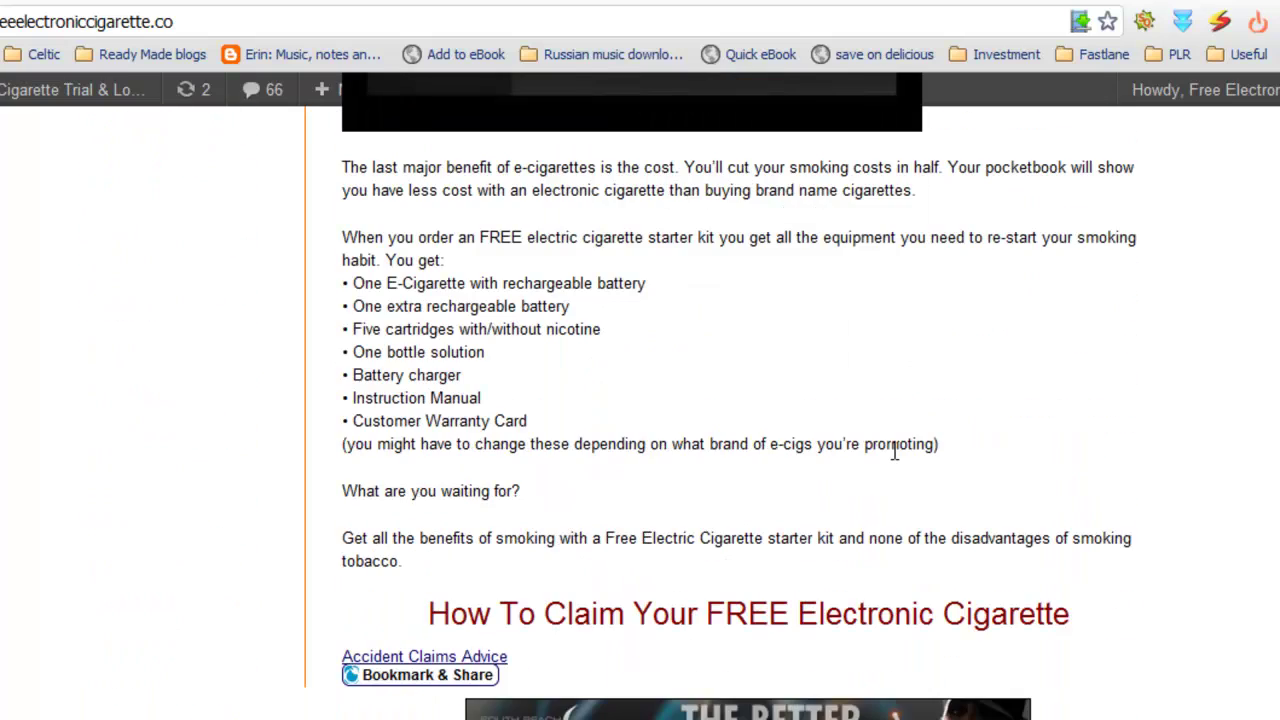
{"action": "scroll", "coordinate": [894, 458], "scroll_direction": "up", "scroll_amount": 12}
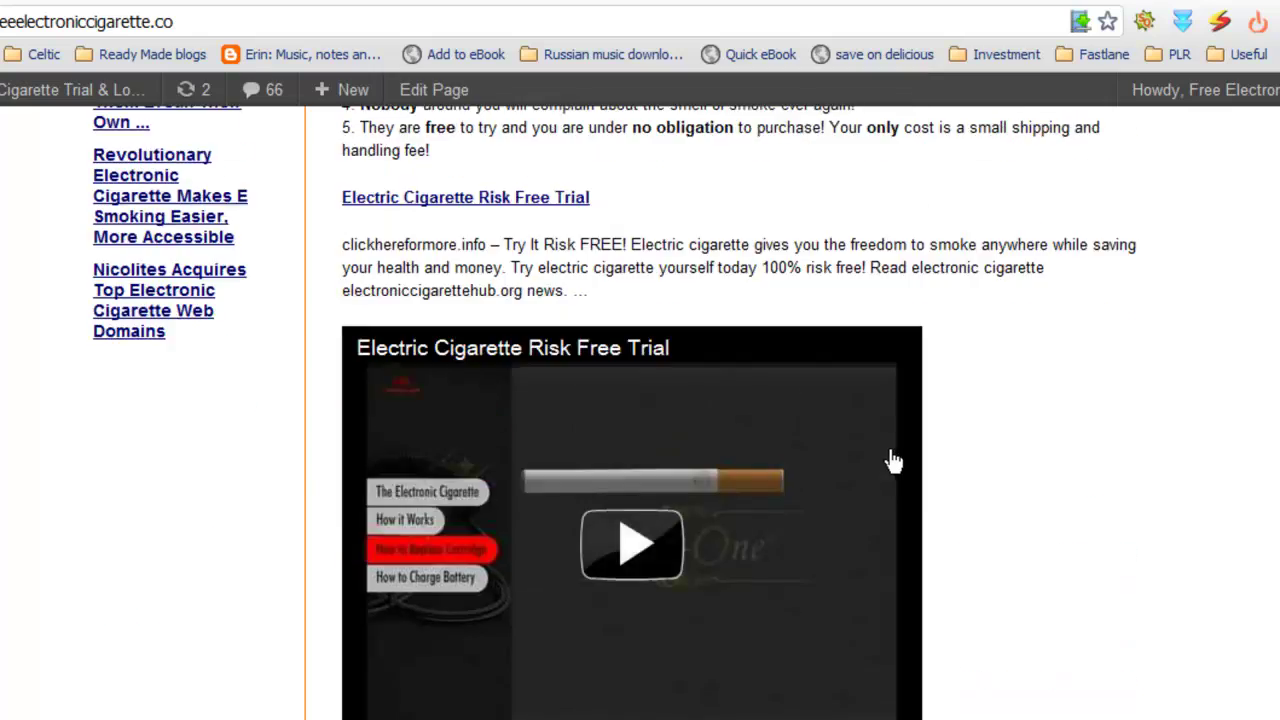
{"action": "scroll", "coordinate": [893, 460], "scroll_direction": "up", "scroll_amount": 8}
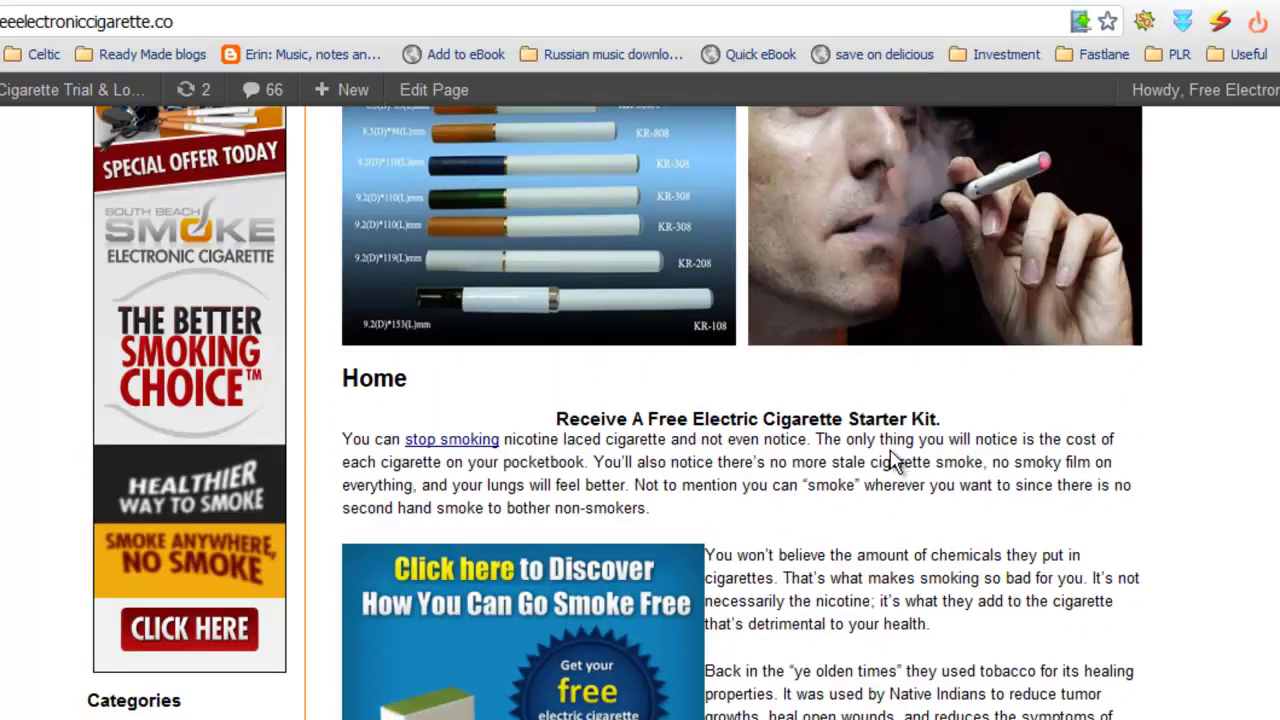
Examine the home page again from the header images through the starter kit banner to the benefits text and No7 product image.
{"action": "scroll", "coordinate": [893, 461], "scroll_direction": "down", "scroll_amount": 1}
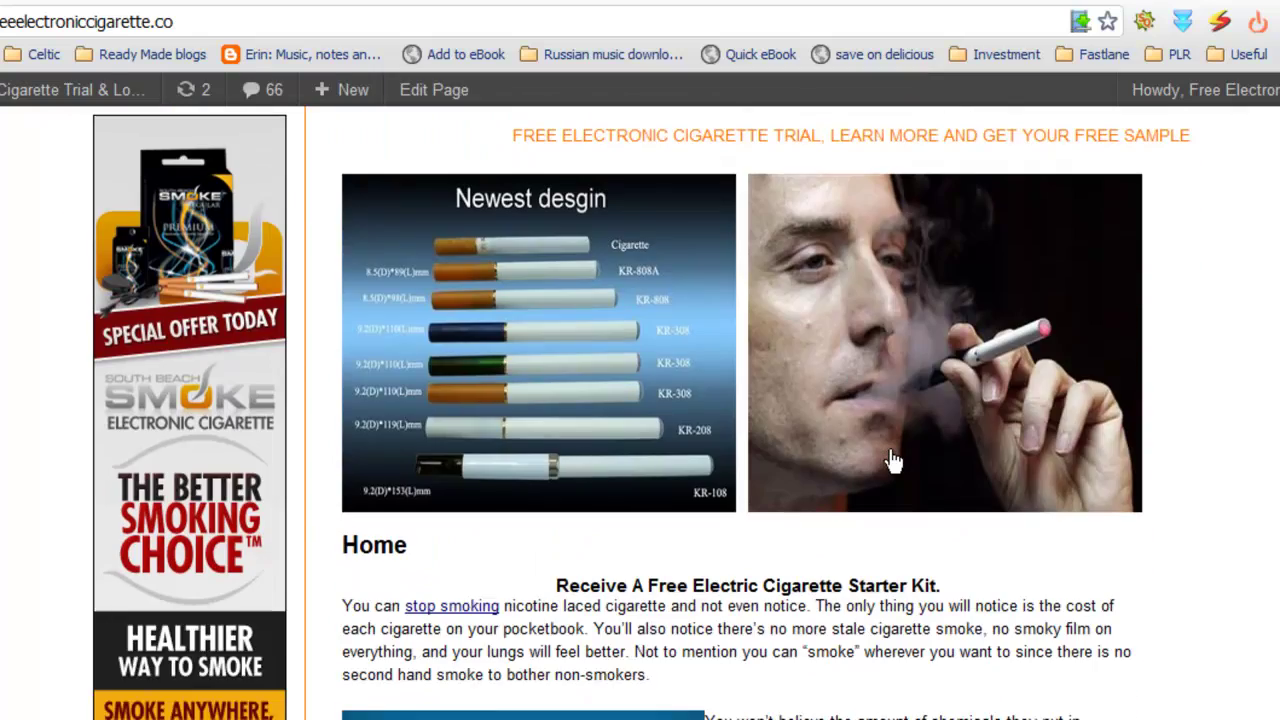
{"action": "scroll", "coordinate": [894, 461], "scroll_direction": "up", "scroll_amount": 1}
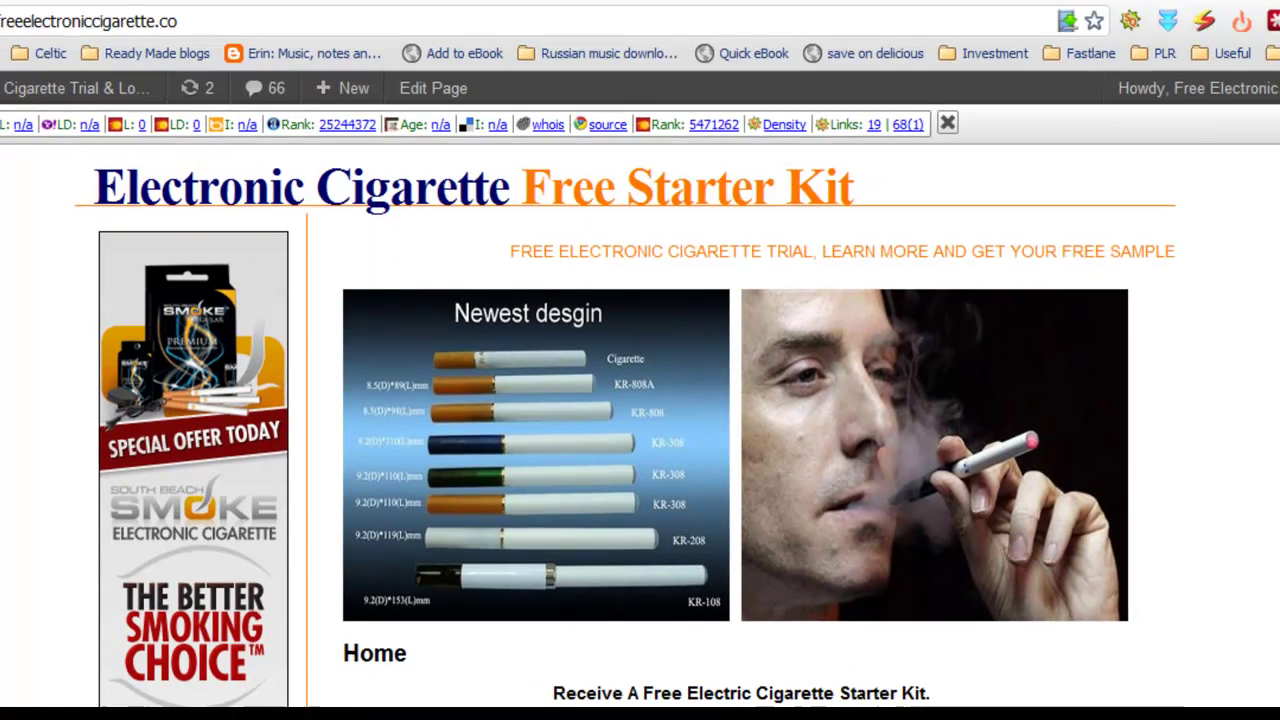
{"action": "scroll", "coordinate": [700, 400], "scroll_direction": "down", "scroll_amount": 1}
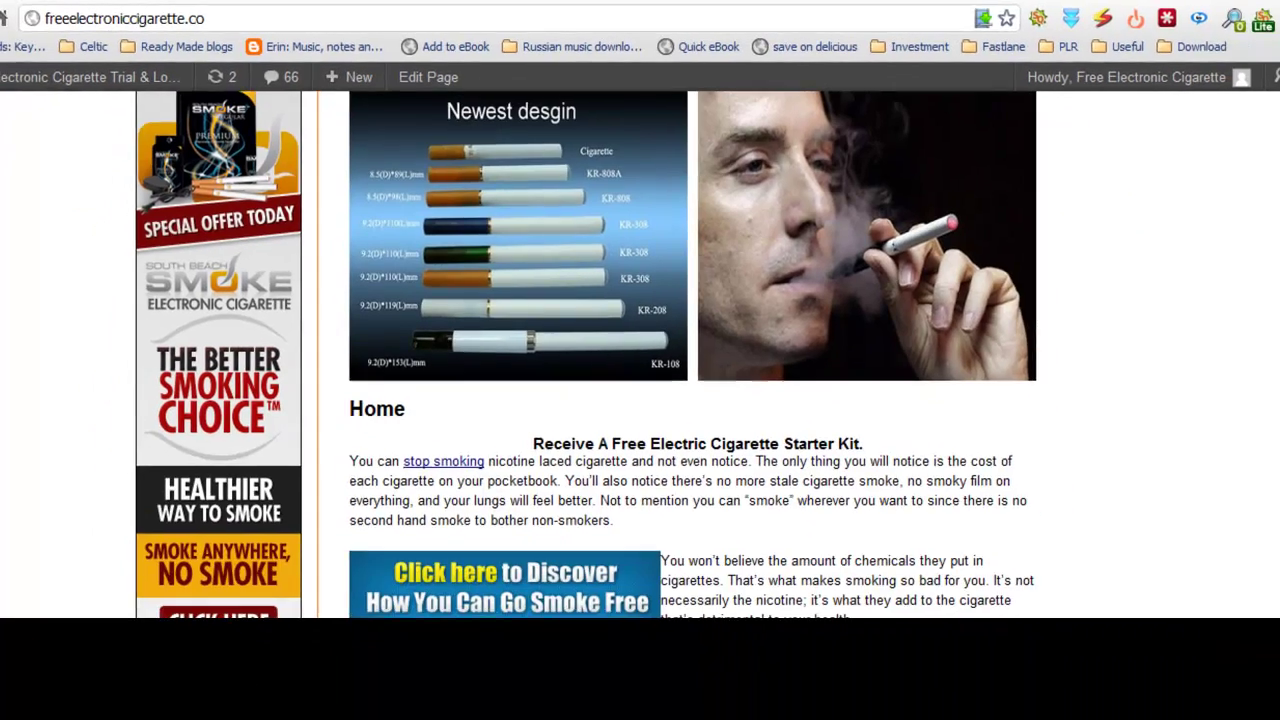
{"action": "scroll", "coordinate": [700, 400], "scroll_direction": "up", "scroll_amount": 1}
{"action": "scroll", "coordinate": [700, 400], "scroll_direction": "down", "scroll_amount": 1}
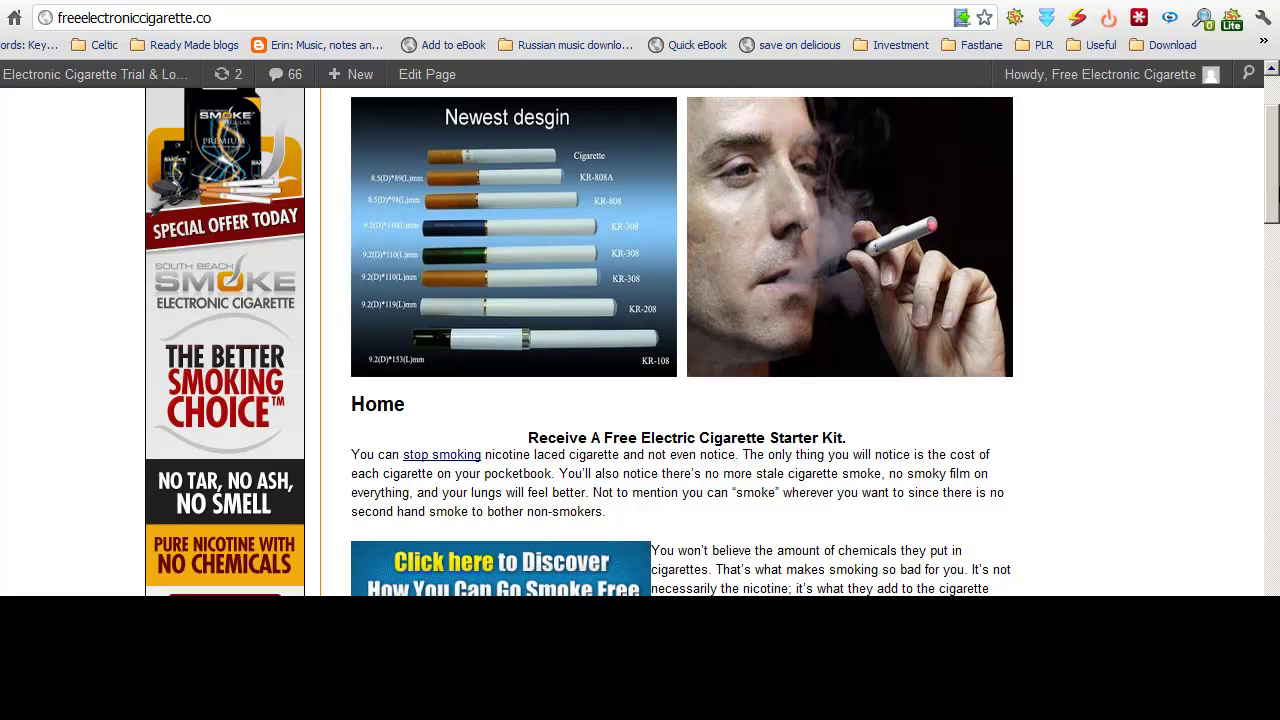
{"action": "scroll", "coordinate": [700, 340], "scroll_direction": "down", "scroll_amount": 3}
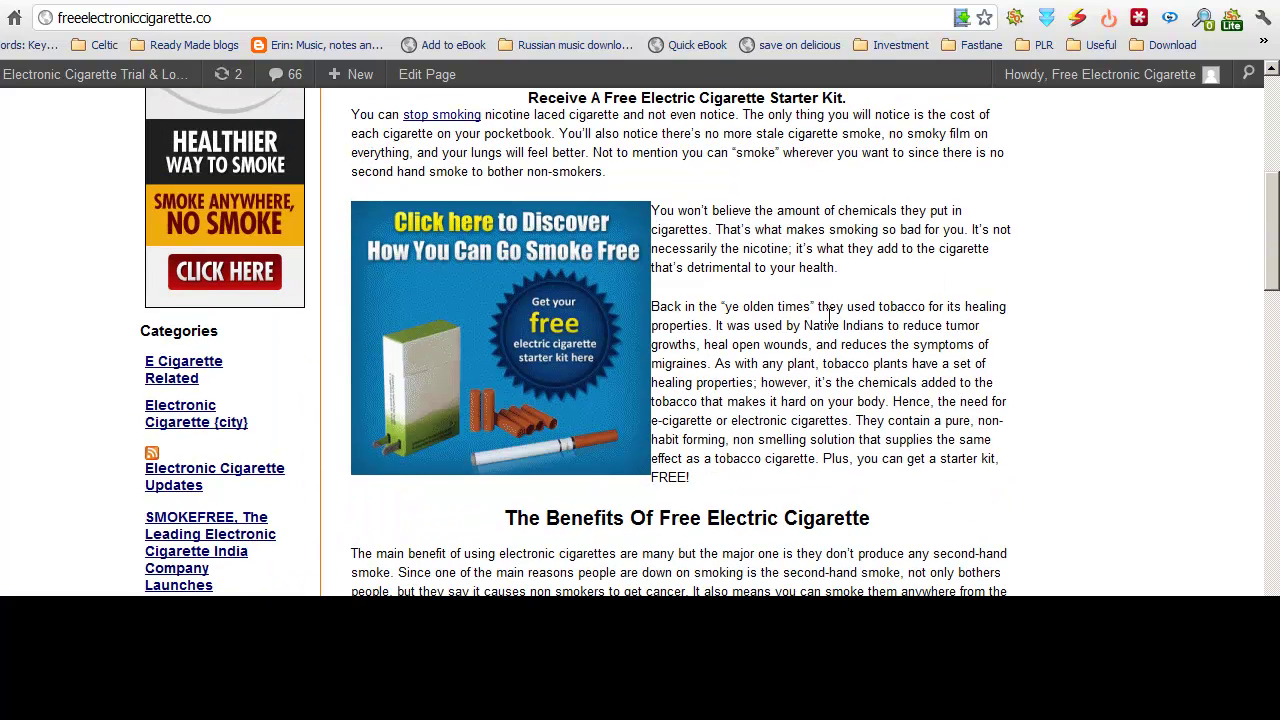
{"action": "scroll", "coordinate": [1272, 235], "scroll_direction": "down", "scroll_amount": 3}
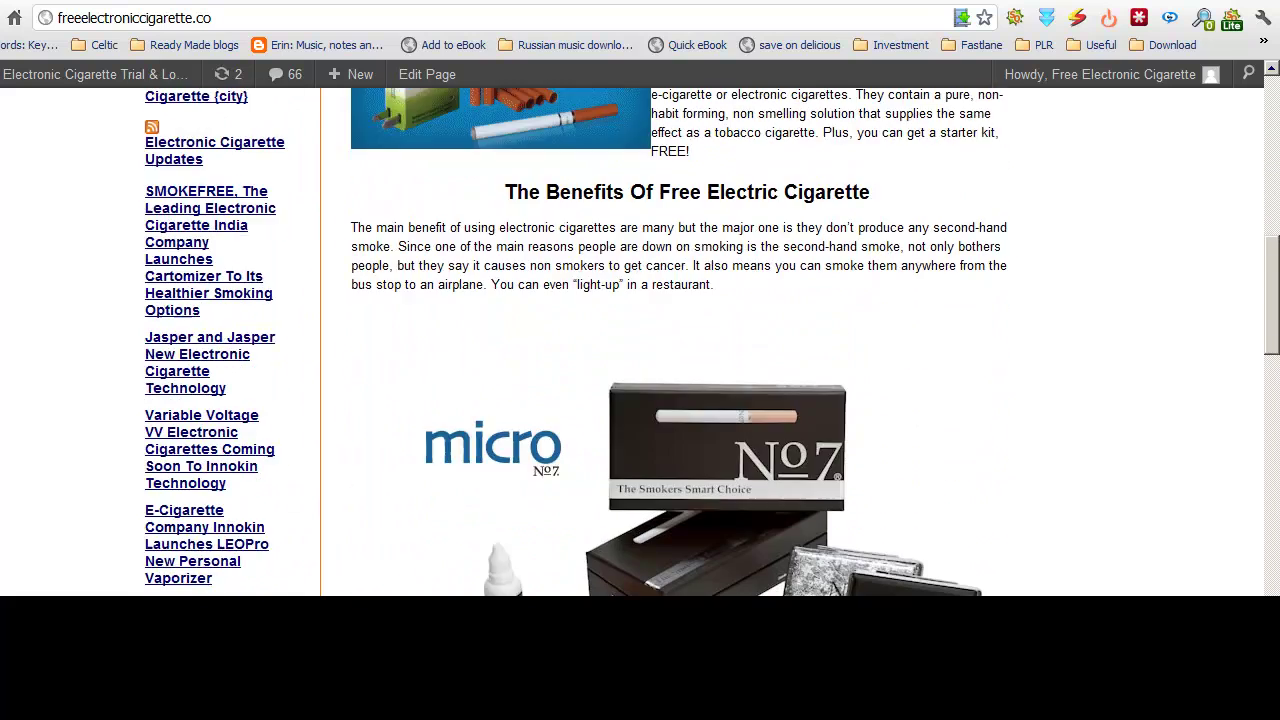
{"action": "scroll", "coordinate": [700, 340], "scroll_direction": "down", "scroll_amount": 7}
{"action": "scroll", "coordinate": [700, 340], "scroll_direction": "up", "scroll_amount": 4}
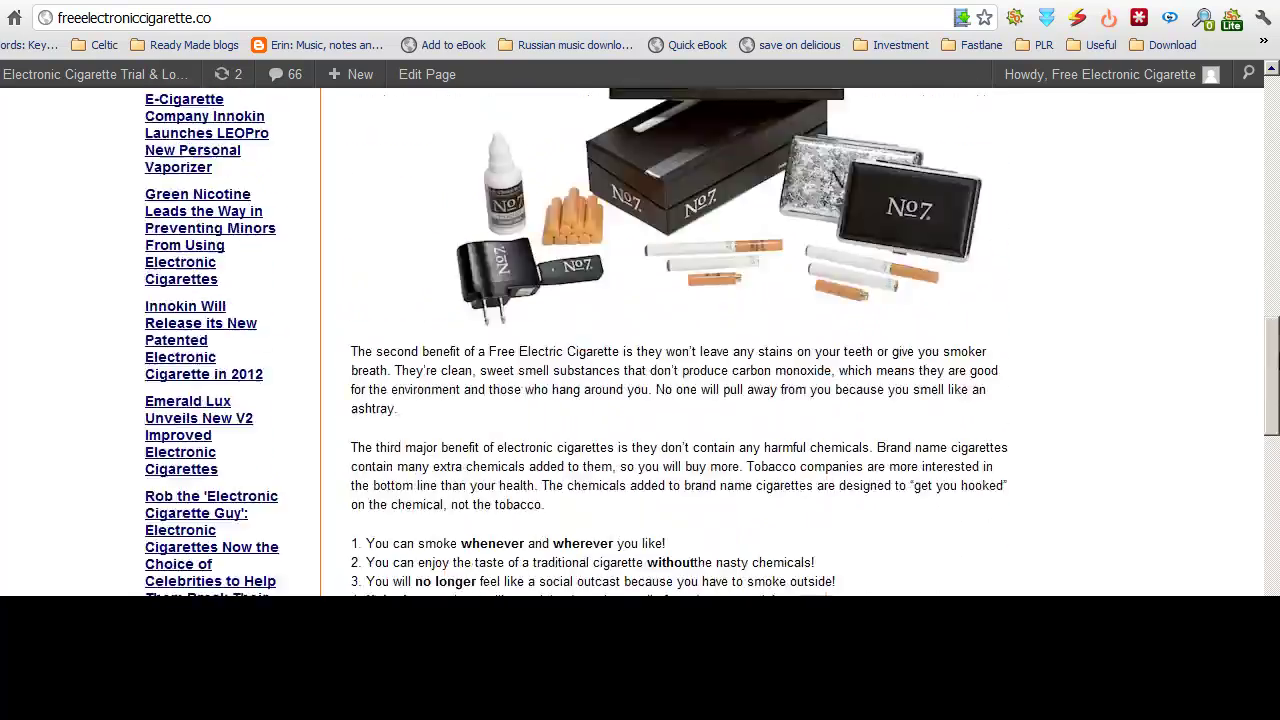
{"action": "scroll", "coordinate": [1097, 340], "scroll_direction": "up", "scroll_amount": 2}
{"action": "left_click_drag", "start_coordinate": [1276, 295], "coordinate": [1268, 340]}
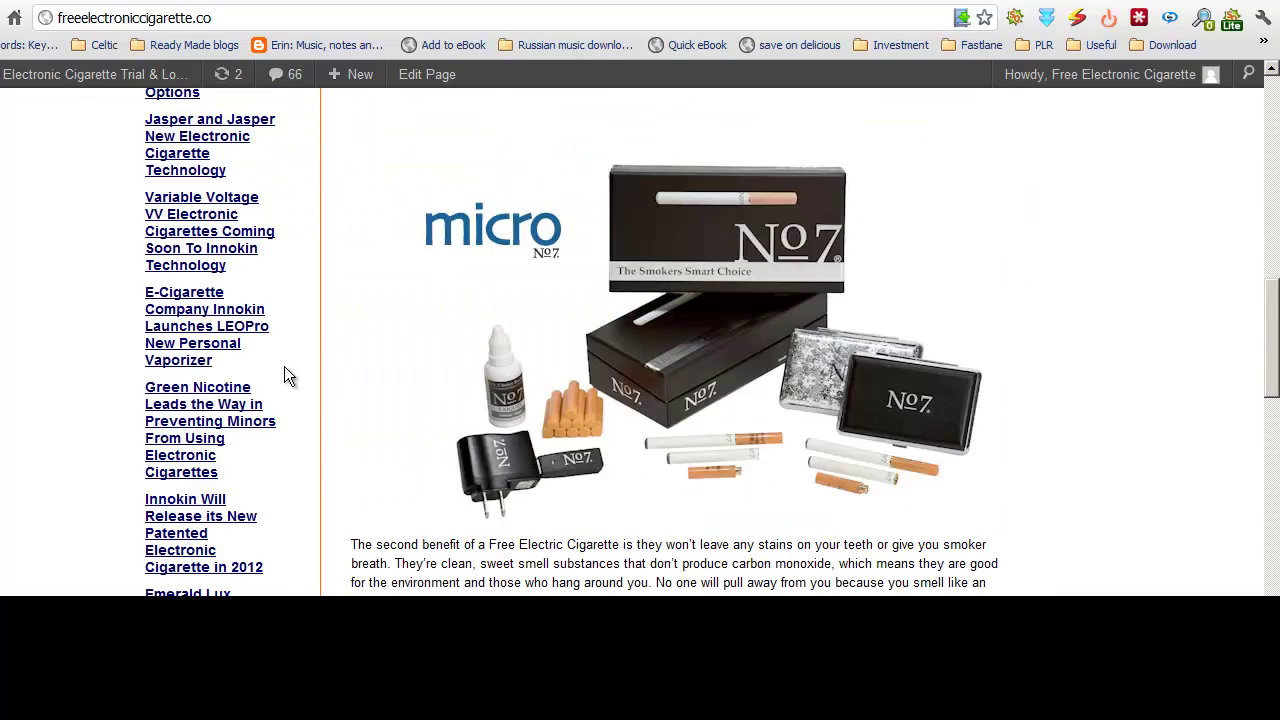
{"action": "scroll", "coordinate": [283, 372], "scroll_direction": "up", "scroll_amount": 10}
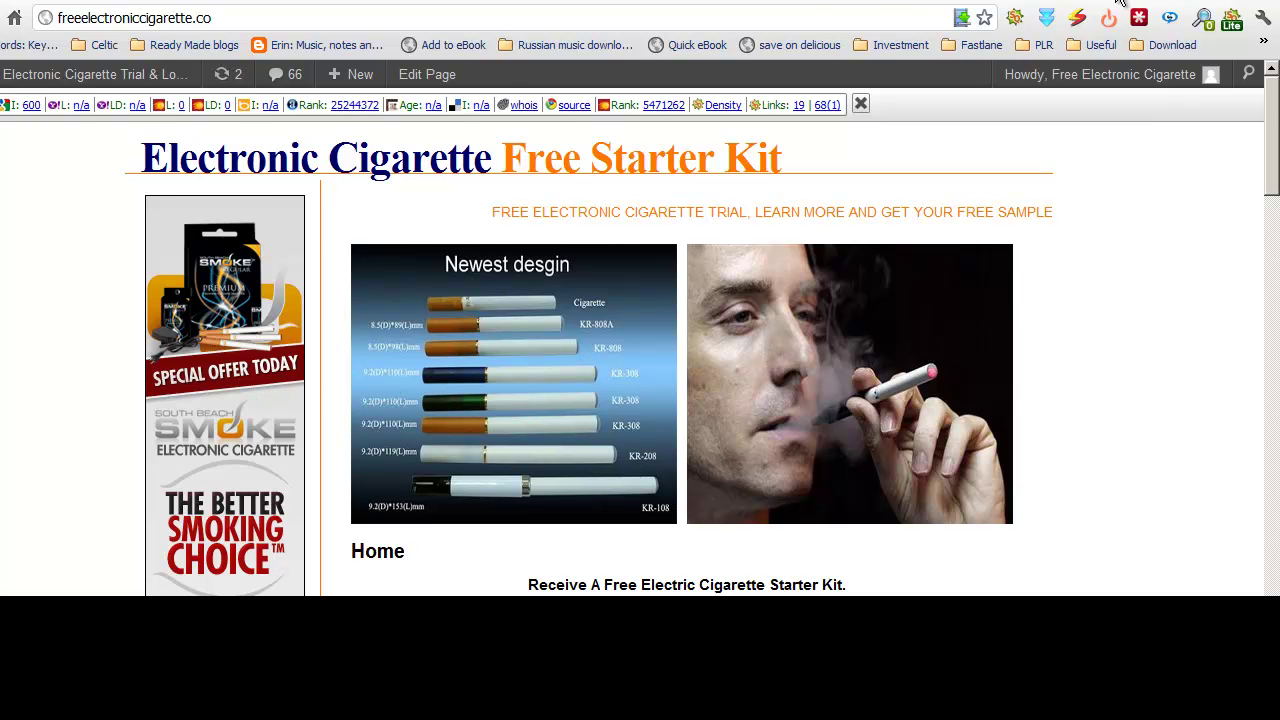
Switch back to the Fiverr article order, open the My Shopping page and review the list of active orders.
{"action": "key", "text": "alt+Left"}
{"action": "left_click_drag", "start_coordinate": [1275, 507], "coordinate": [1272, 88]}
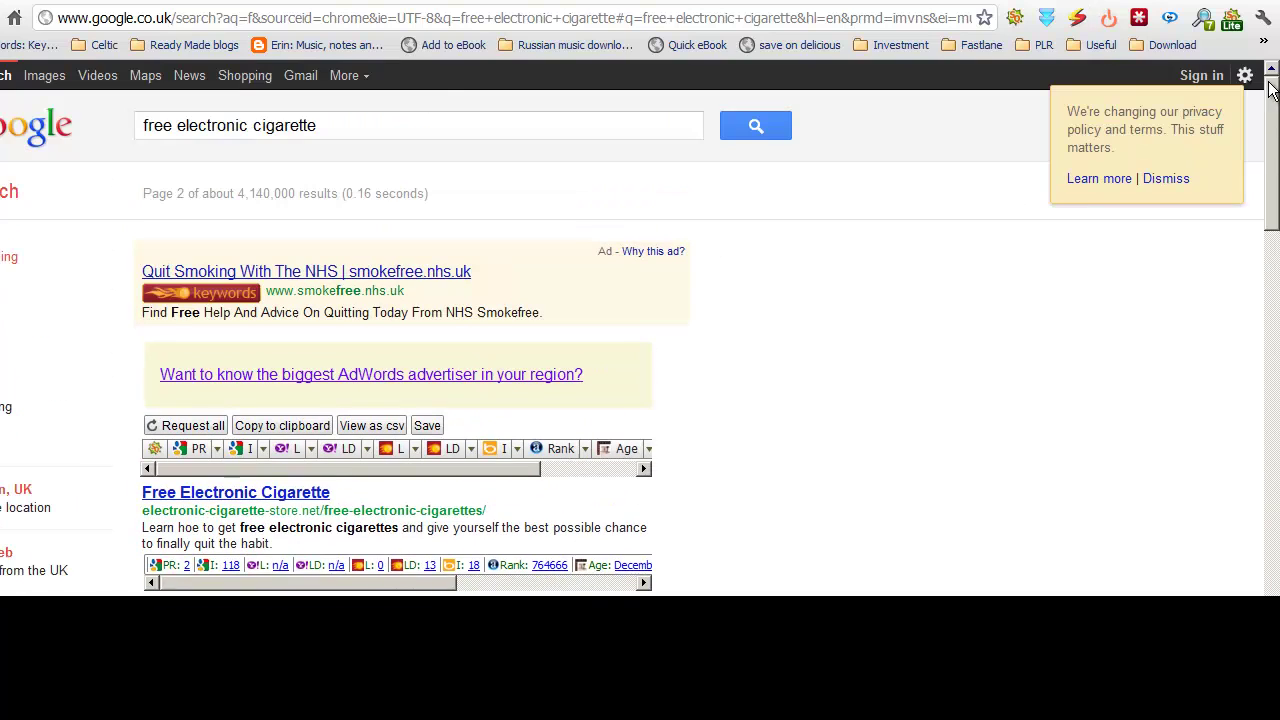
{"action": "left_click", "coordinate": [606, 4]}
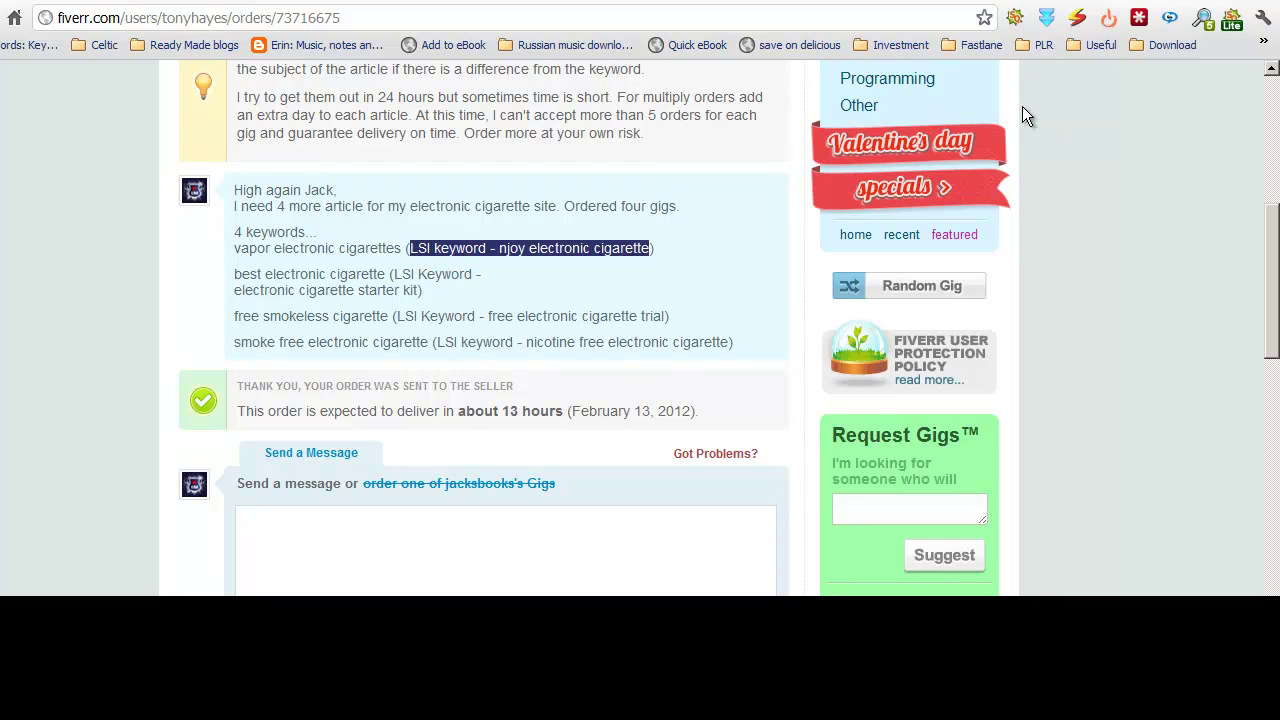
{"action": "scroll", "coordinate": [1151, 190], "scroll_direction": "up", "scroll_amount": 5}
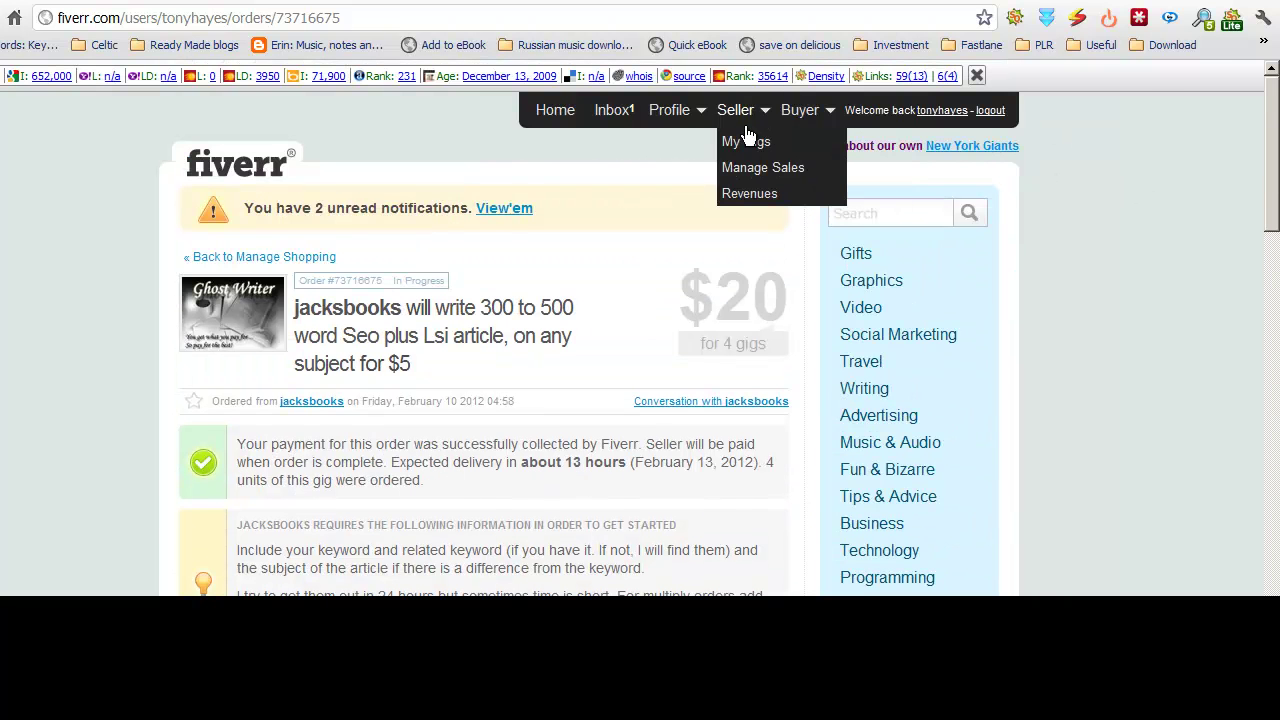
{"action": "mouse_move", "coordinate": [800, 112]}
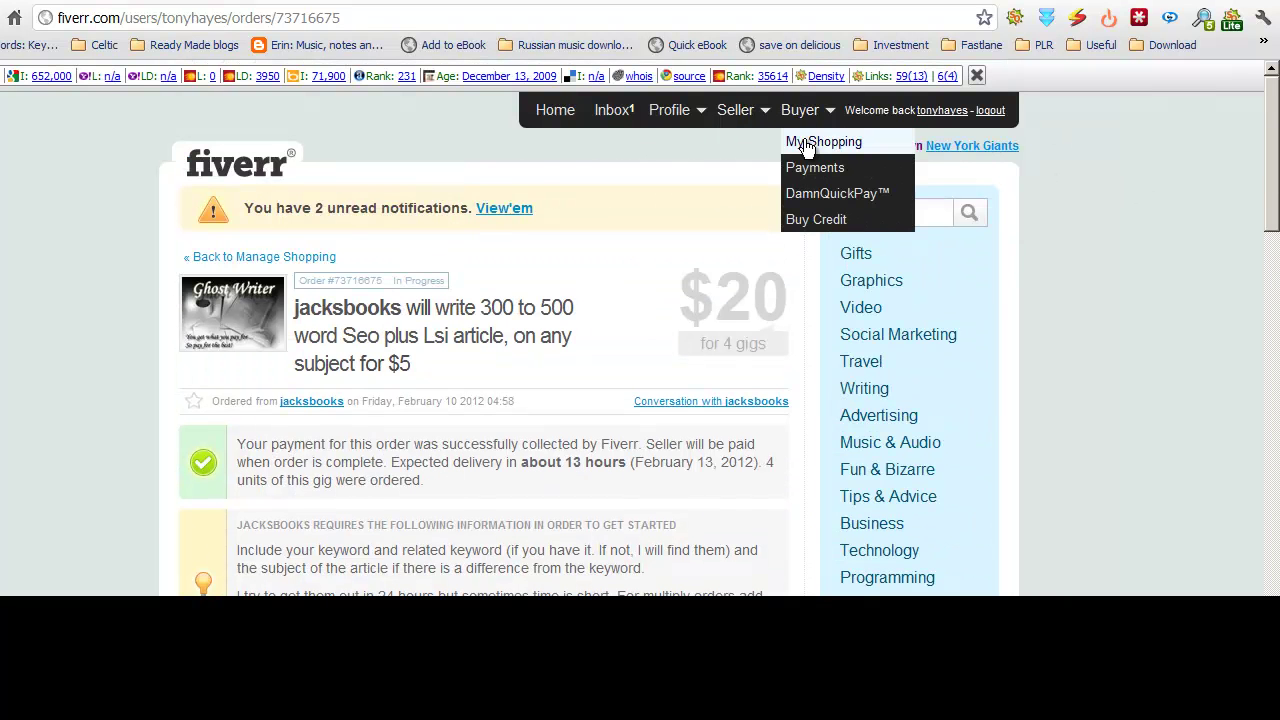
{"action": "left_click", "coordinate": [806, 146]}
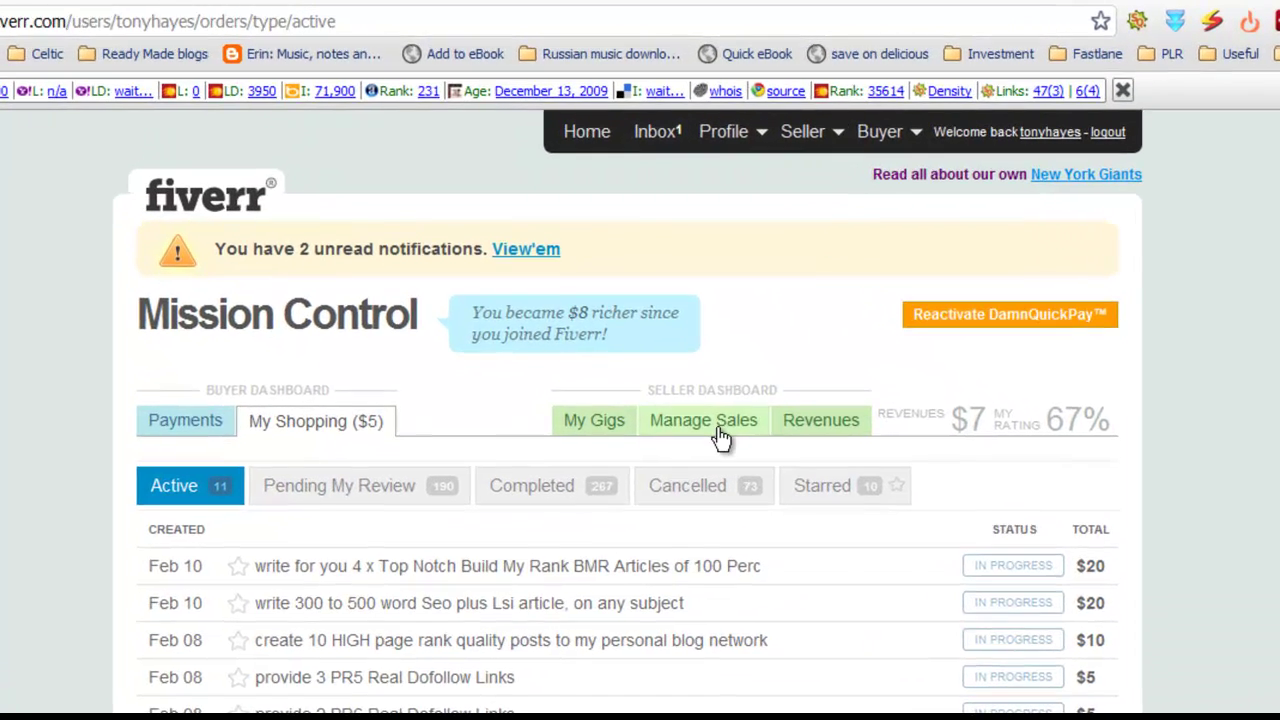
{"action": "scroll", "coordinate": [720, 434], "scroll_direction": "down", "scroll_amount": 3}
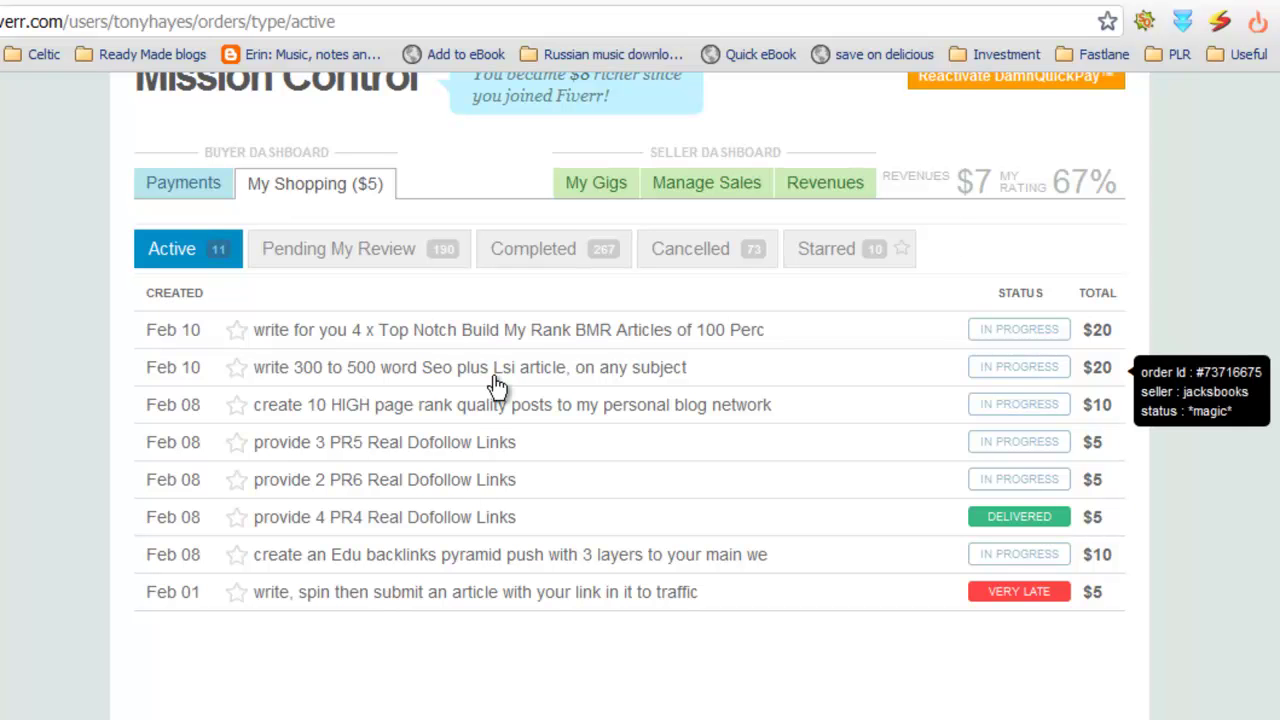
Switch to Google's "free electronic cigarette" results and review the related searches at the end of the page.
{"action": "key", "text": "ctrl+Tab"}
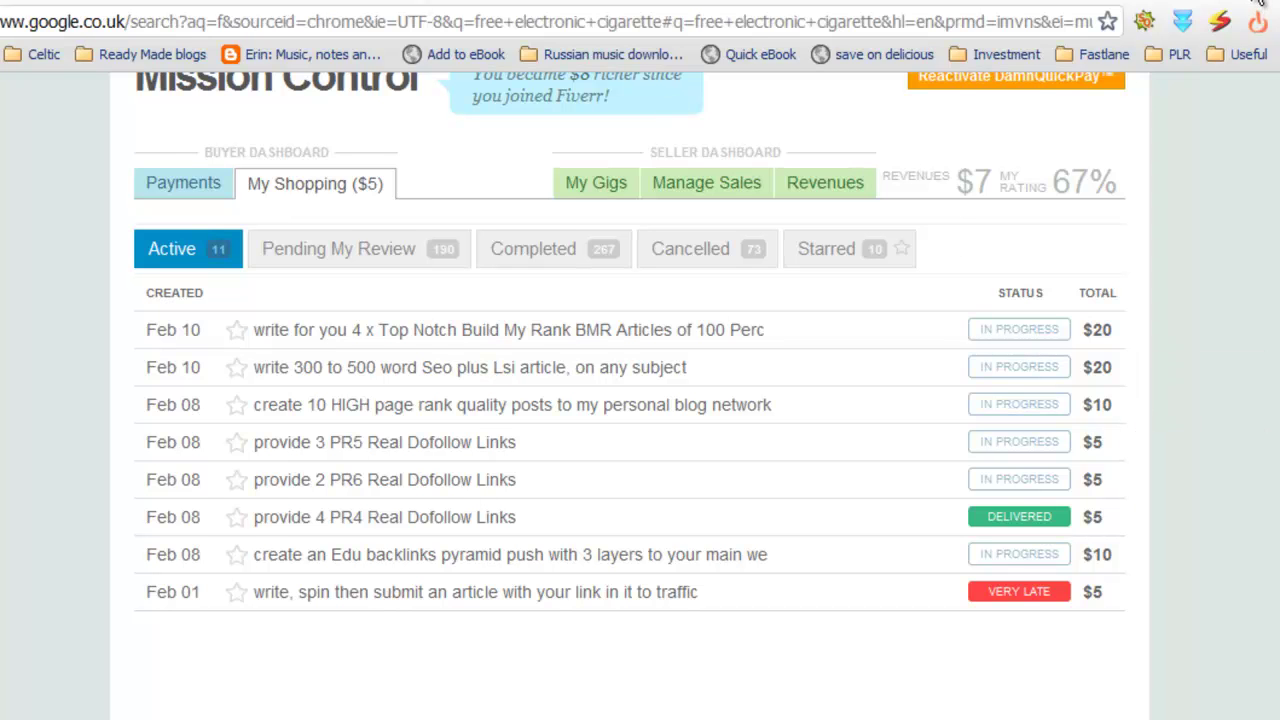
{"action": "scroll", "coordinate": [925, 378], "scroll_direction": "down", "scroll_amount": 3}
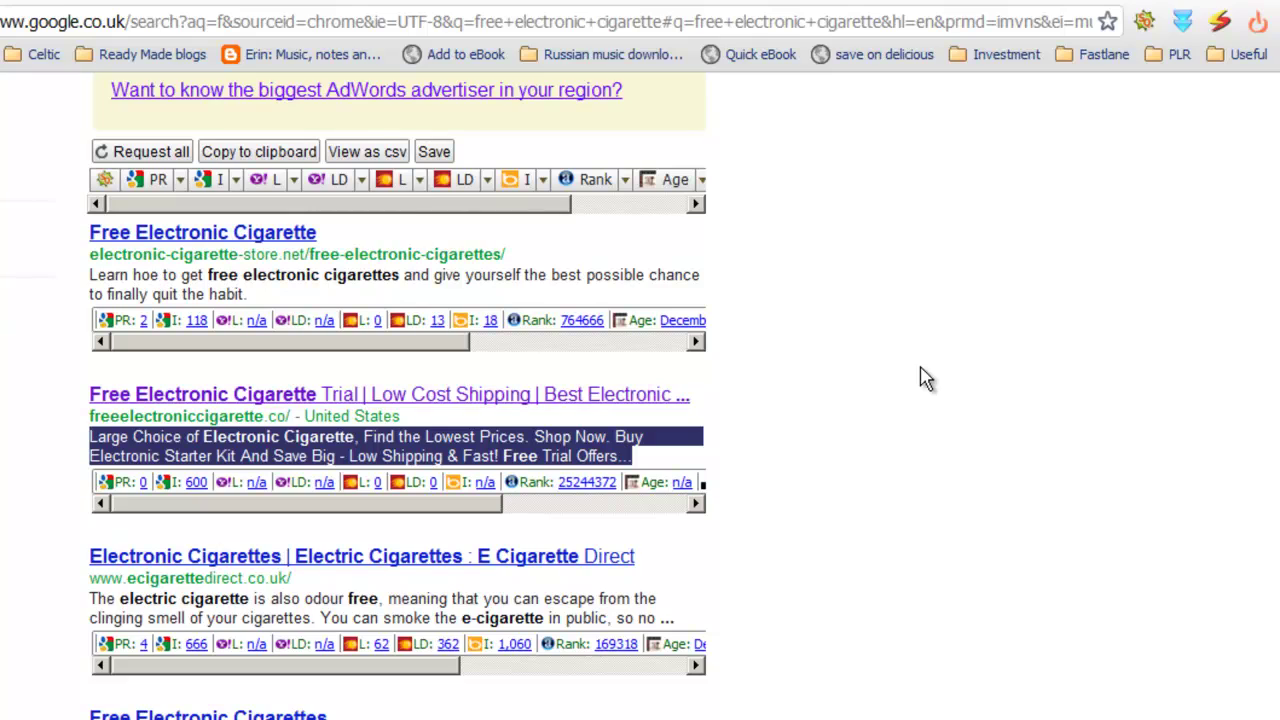
{"action": "scroll", "coordinate": [400, 400], "scroll_direction": "down", "scroll_amount": 15}
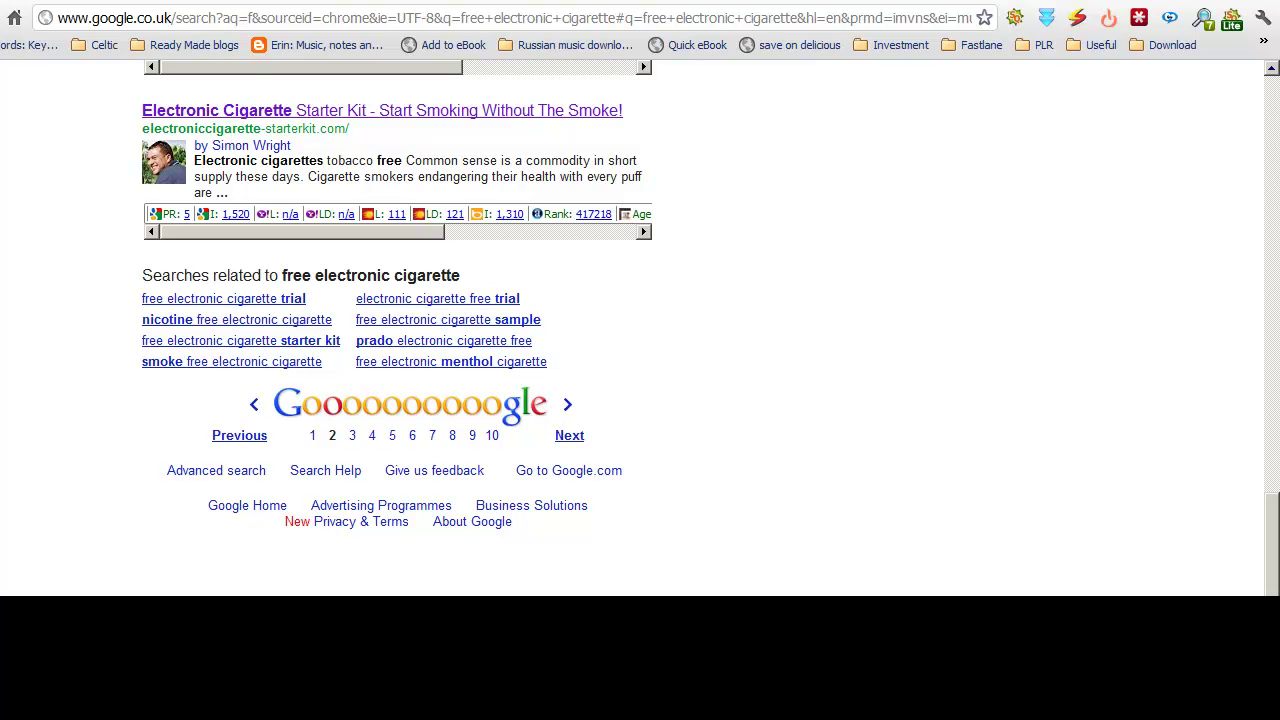
Switch from the Google results to the site's live home page and review it down to the closing South Beach Smoke banner.
{"action": "left_click", "coordinate": [770, 3]}
{"action": "left_click", "coordinate": [697, 2]}
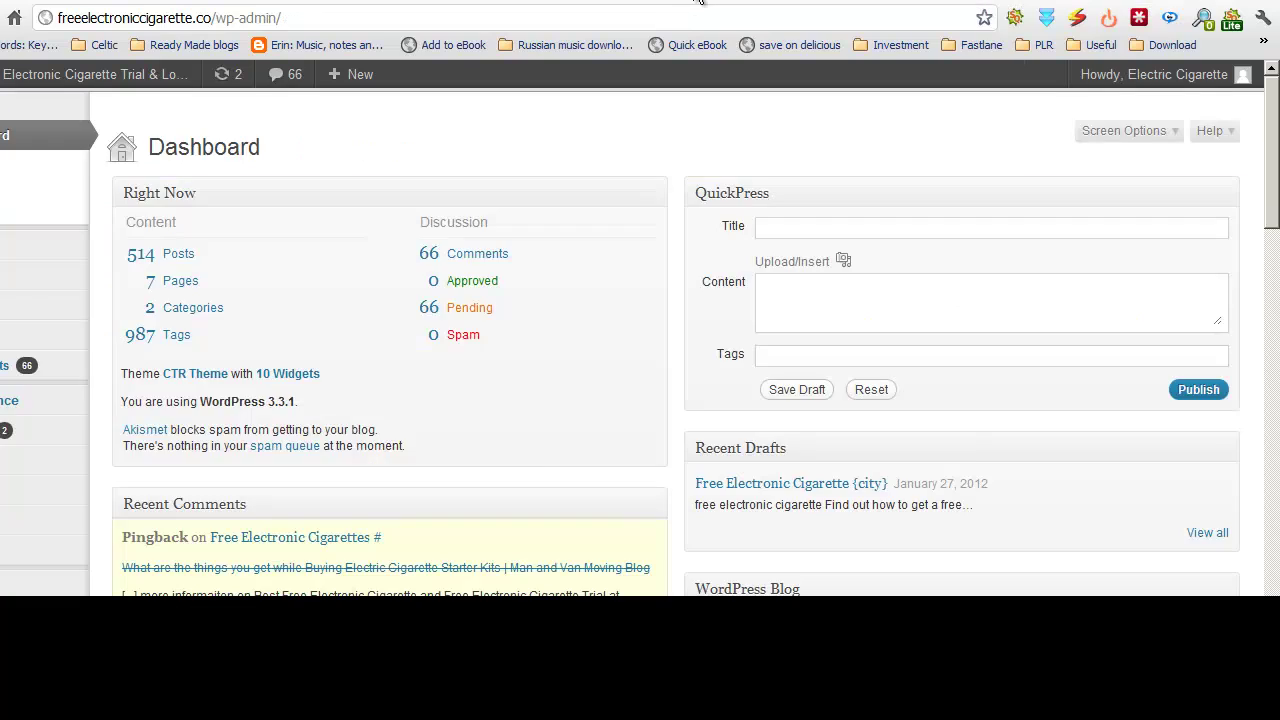
{"action": "key", "text": "ctrl+Tab"}
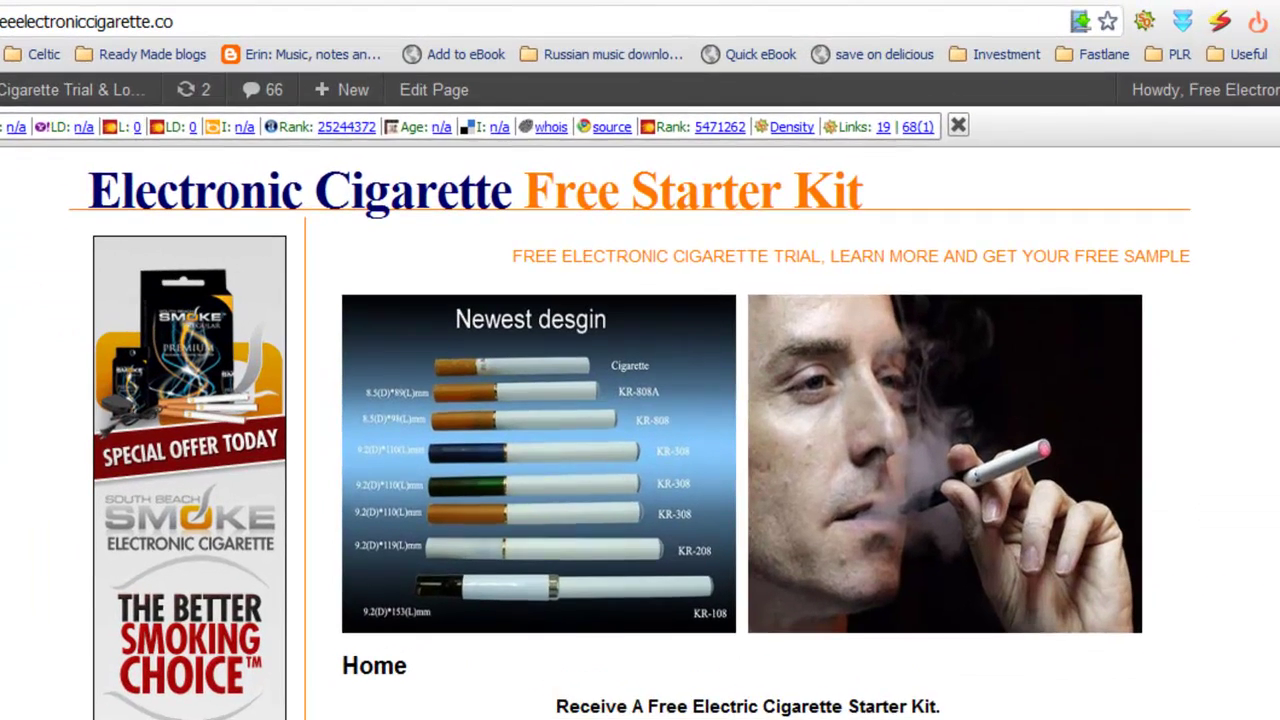
{"action": "scroll", "coordinate": [640, 413], "scroll_direction": "down", "scroll_amount": 1}
{"action": "scroll", "coordinate": [640, 413], "scroll_direction": "down", "scroll_amount": 12}
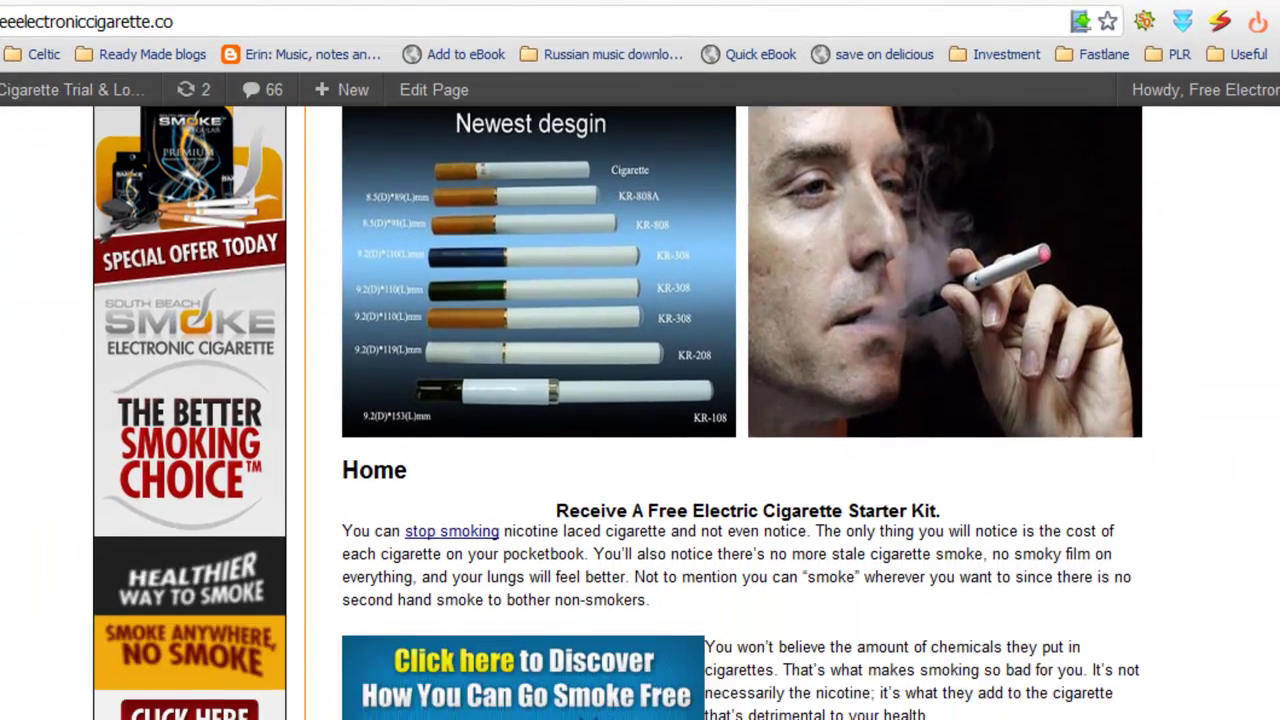
{"action": "scroll", "coordinate": [640, 413], "scroll_direction": "down", "scroll_amount": 5}
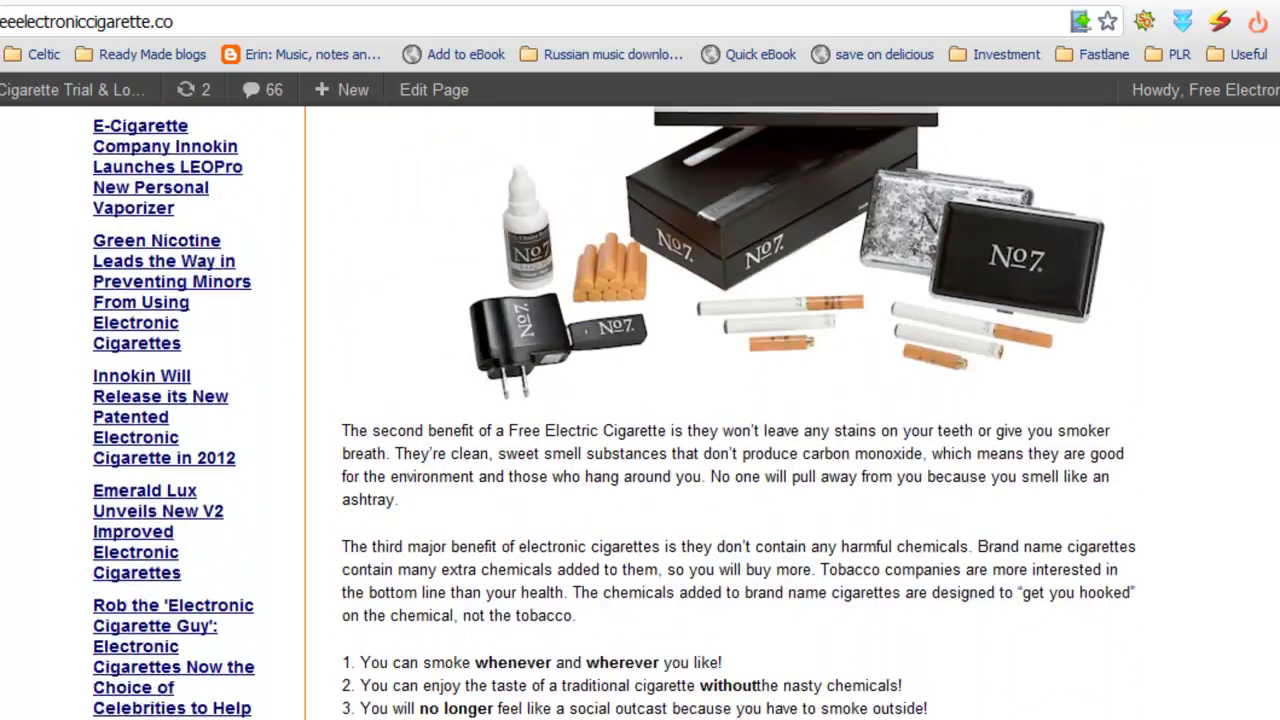
{"action": "scroll", "coordinate": [738, 390], "scroll_direction": "down", "scroll_amount": 8}
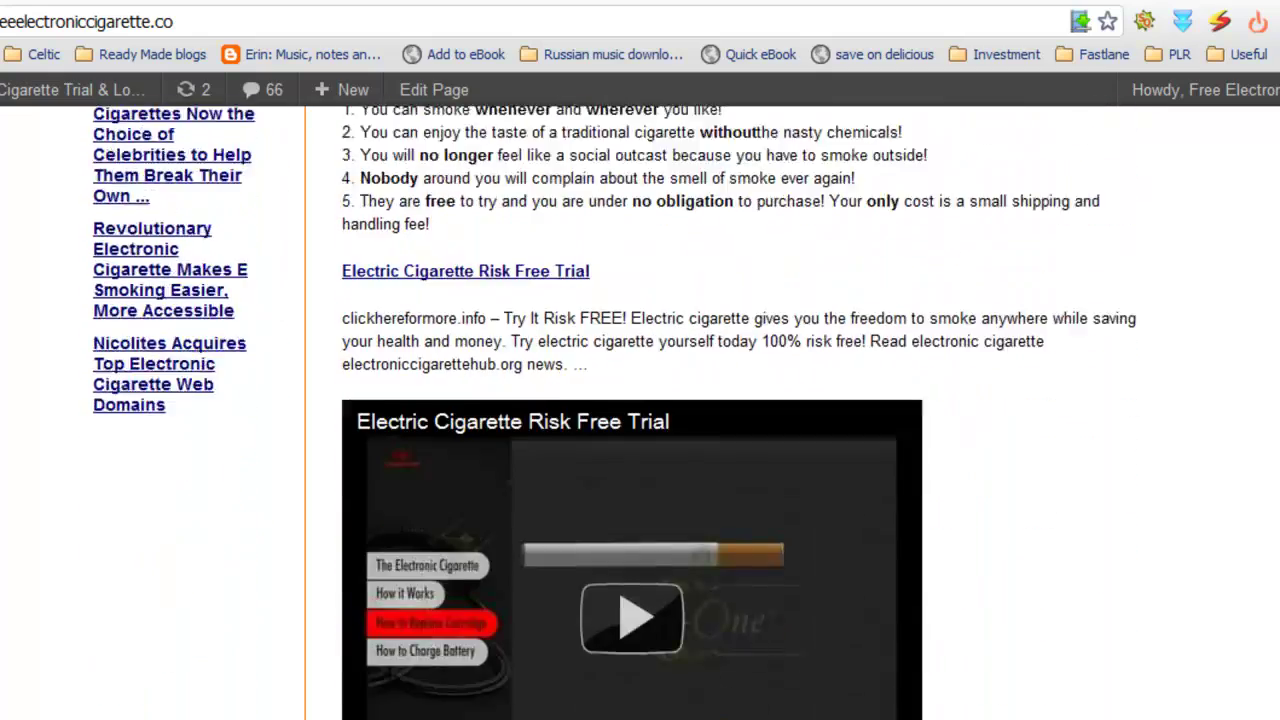
{"action": "scroll", "coordinate": [720, 396], "scroll_direction": "down", "scroll_amount": 2}
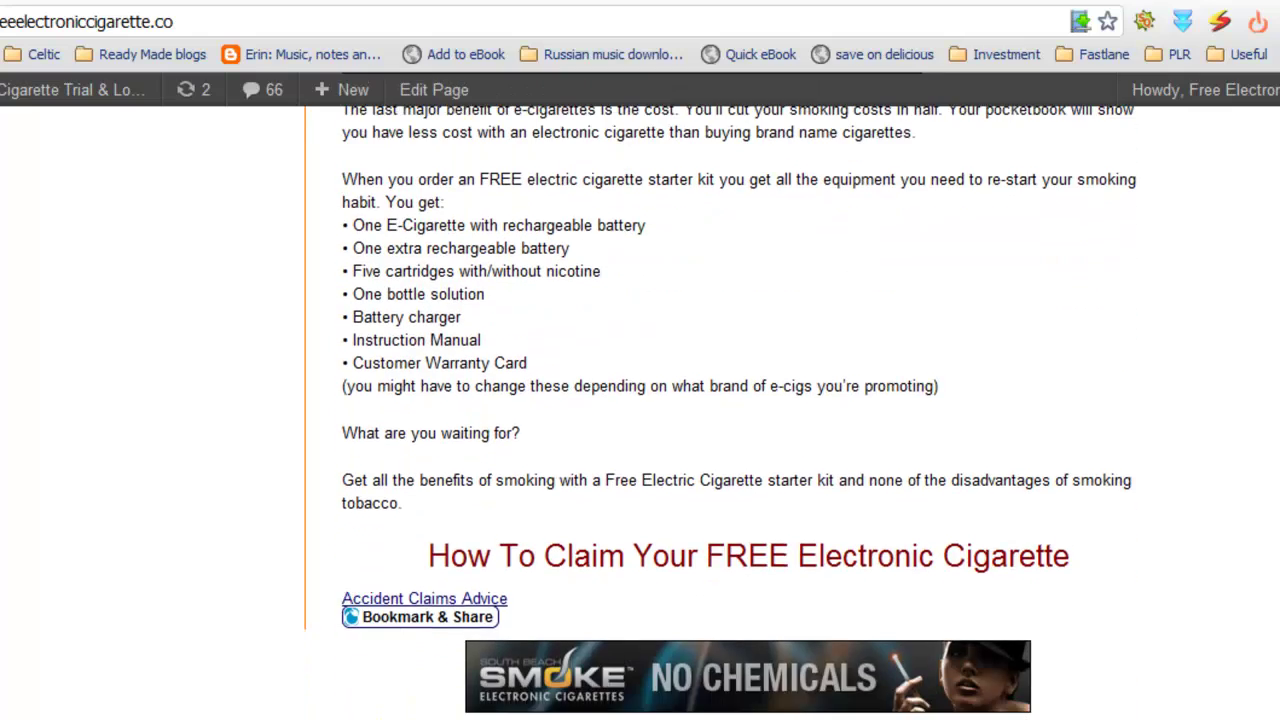
Return to the upper part of the home page and examine the header images, sidebar ad and introductory starter kit text.
{"action": "scroll", "coordinate": [640, 400], "scroll_direction": "up", "scroll_amount": 15}
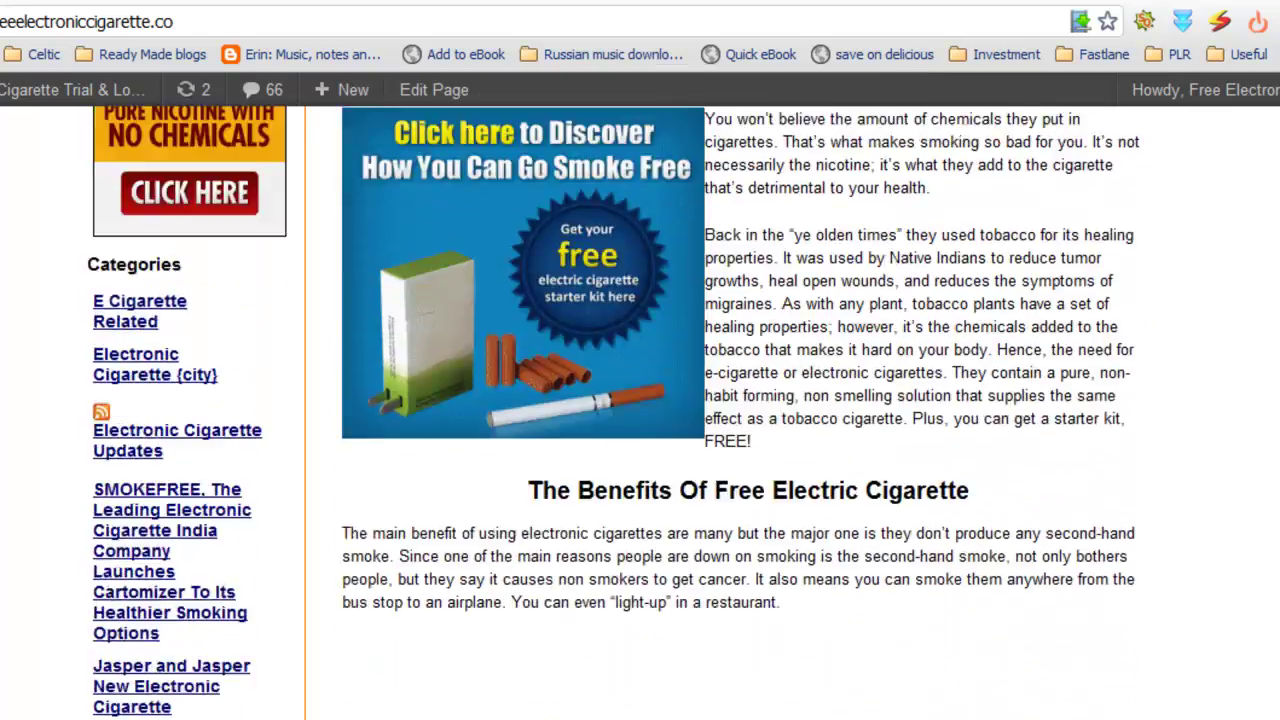
{"action": "scroll", "coordinate": [640, 400], "scroll_direction": "up", "scroll_amount": 1}
{"action": "scroll", "coordinate": [640, 400], "scroll_direction": "down", "scroll_amount": 3}
{"action": "scroll", "coordinate": [640, 400], "scroll_direction": "up", "scroll_amount": 2}
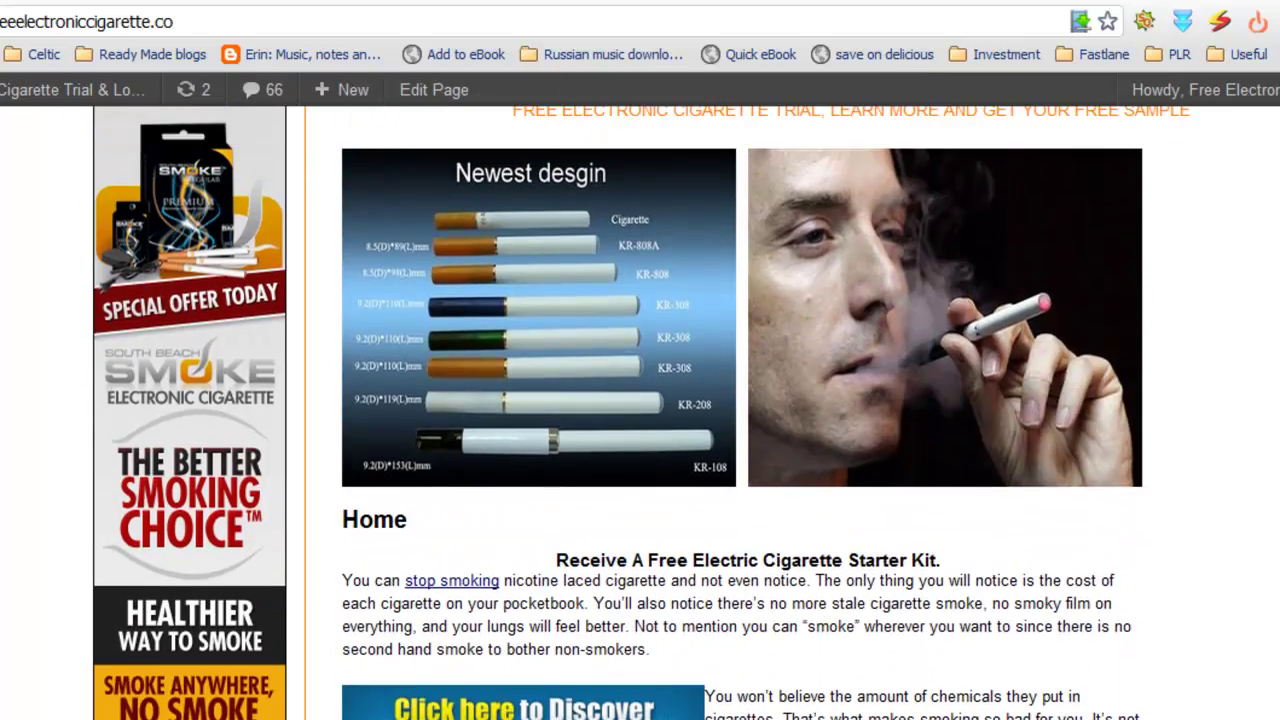
{"action": "scroll", "coordinate": [640, 400], "scroll_direction": "down", "scroll_amount": 1}
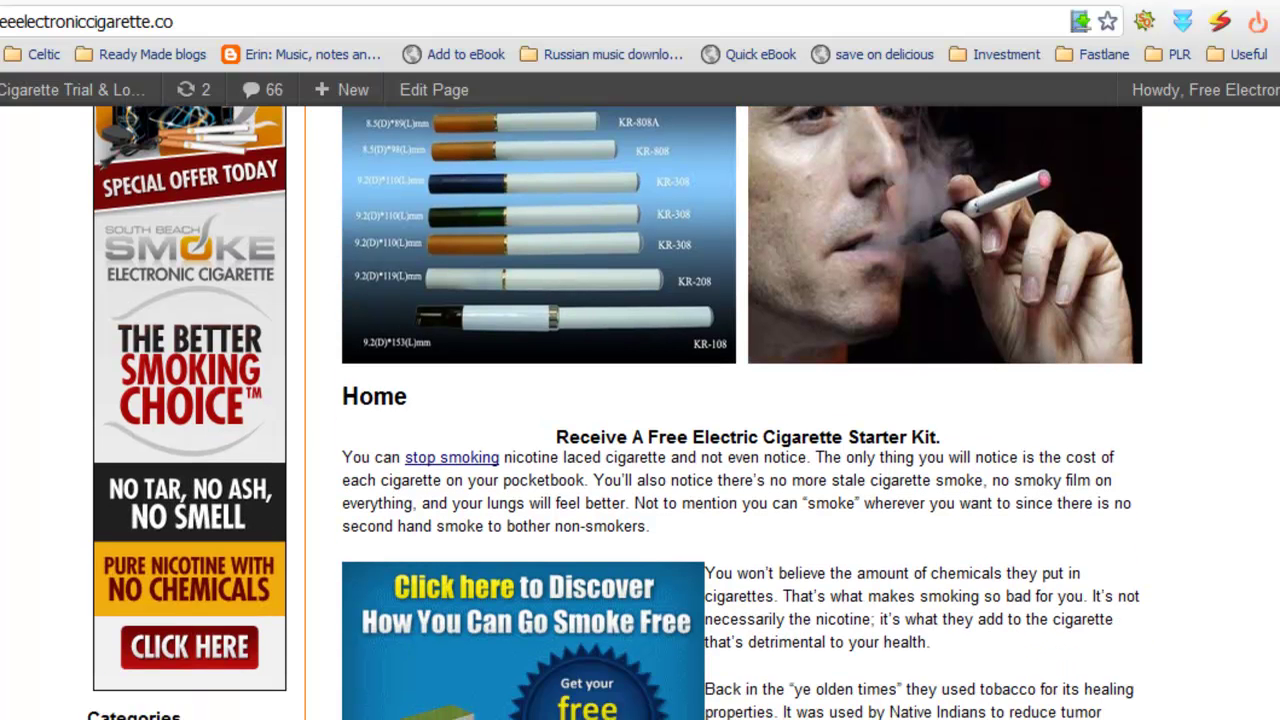
{"action": "scroll", "coordinate": [640, 400], "scroll_direction": "up", "scroll_amount": 1}
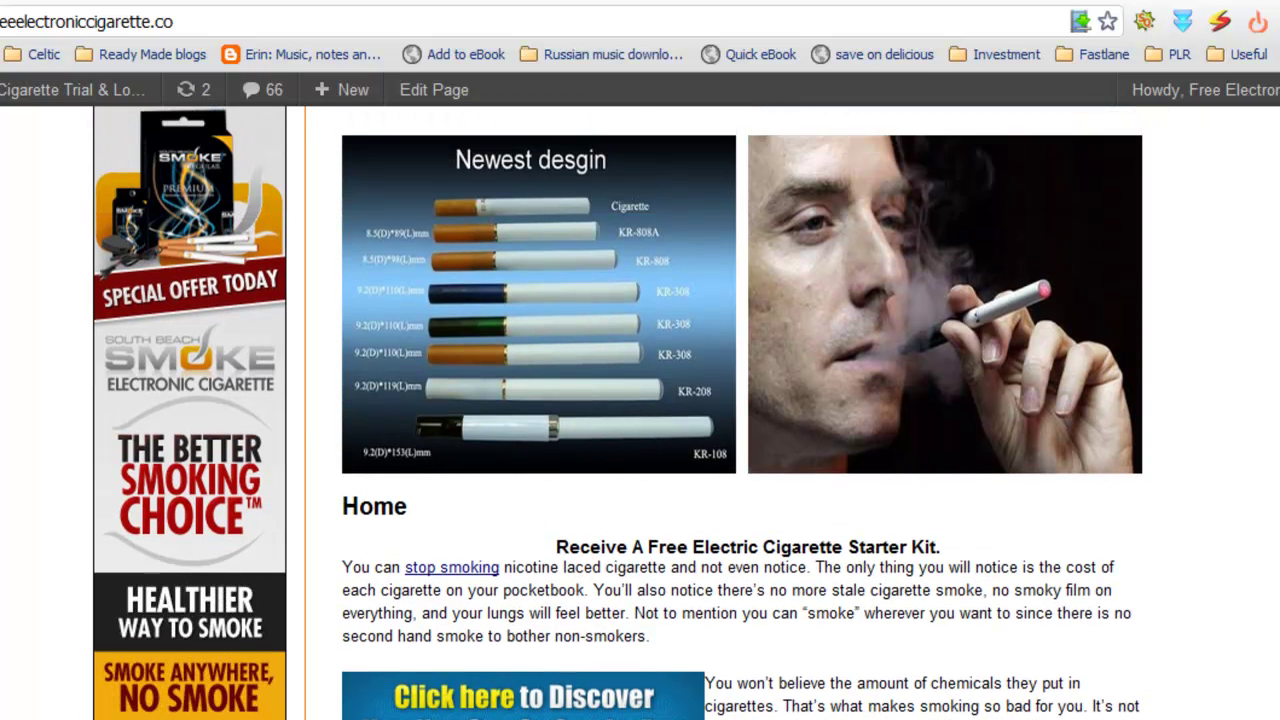
{"action": "scroll", "coordinate": [640, 400], "scroll_direction": "up", "scroll_amount": 1}
{"action": "scroll", "coordinate": [640, 400], "scroll_direction": "down", "scroll_amount": 1}
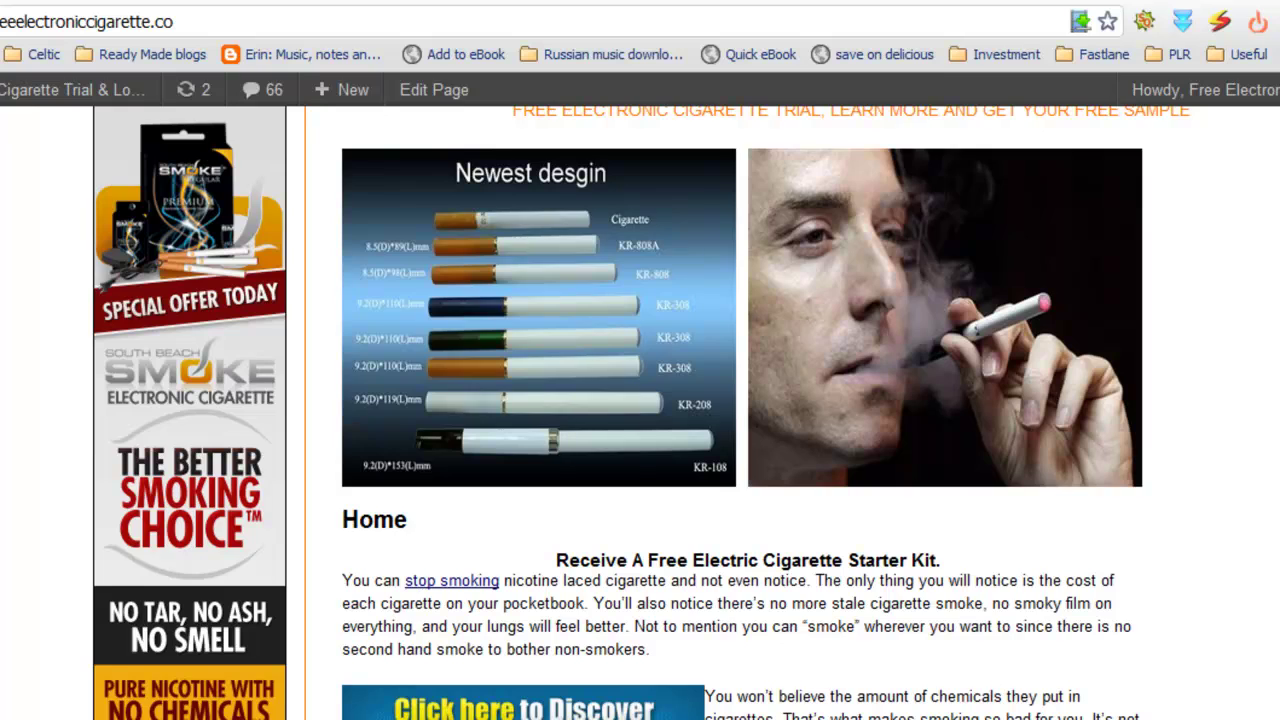
Review the home page's benefits section, No7 product image, numbered list and "Electric Cigarette Risk Free Trial" video.
{"action": "scroll", "coordinate": [640, 400], "scroll_direction": "down", "scroll_amount": 7}
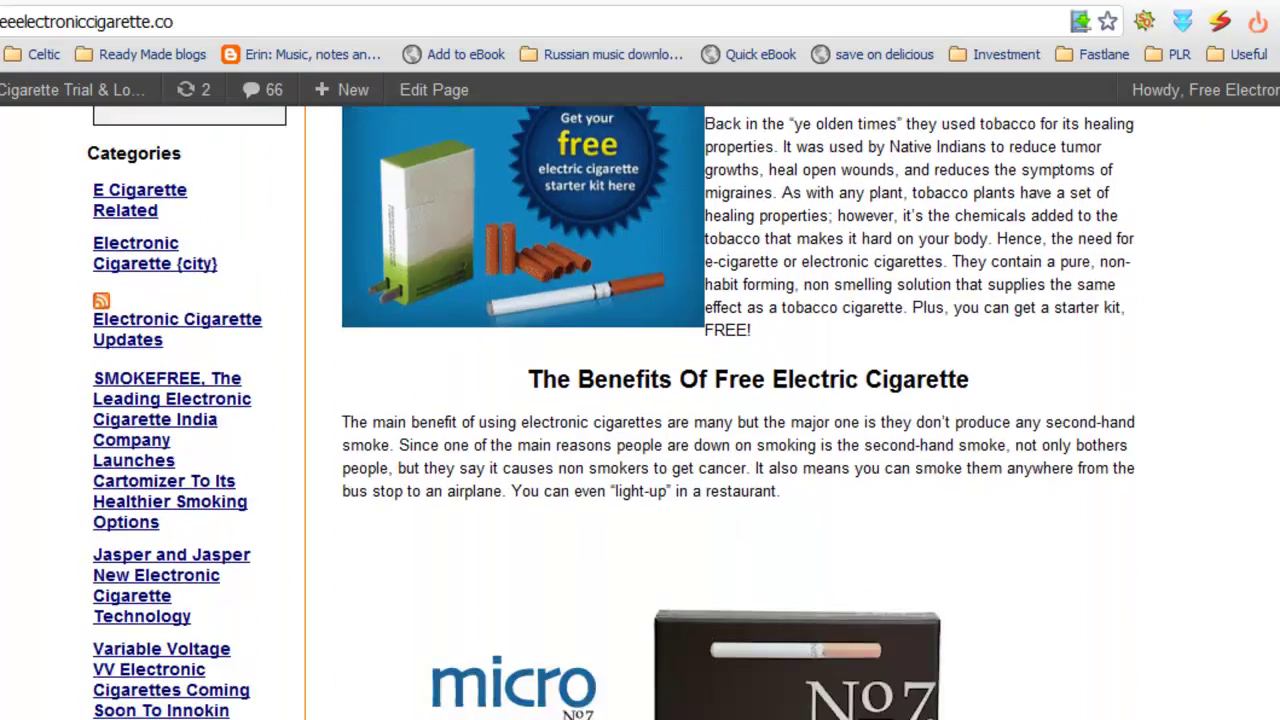
{"action": "scroll", "coordinate": [640, 400], "scroll_direction": "down", "scroll_amount": 2}
{"action": "scroll", "coordinate": [640, 400], "scroll_direction": "down", "scroll_amount": 5}
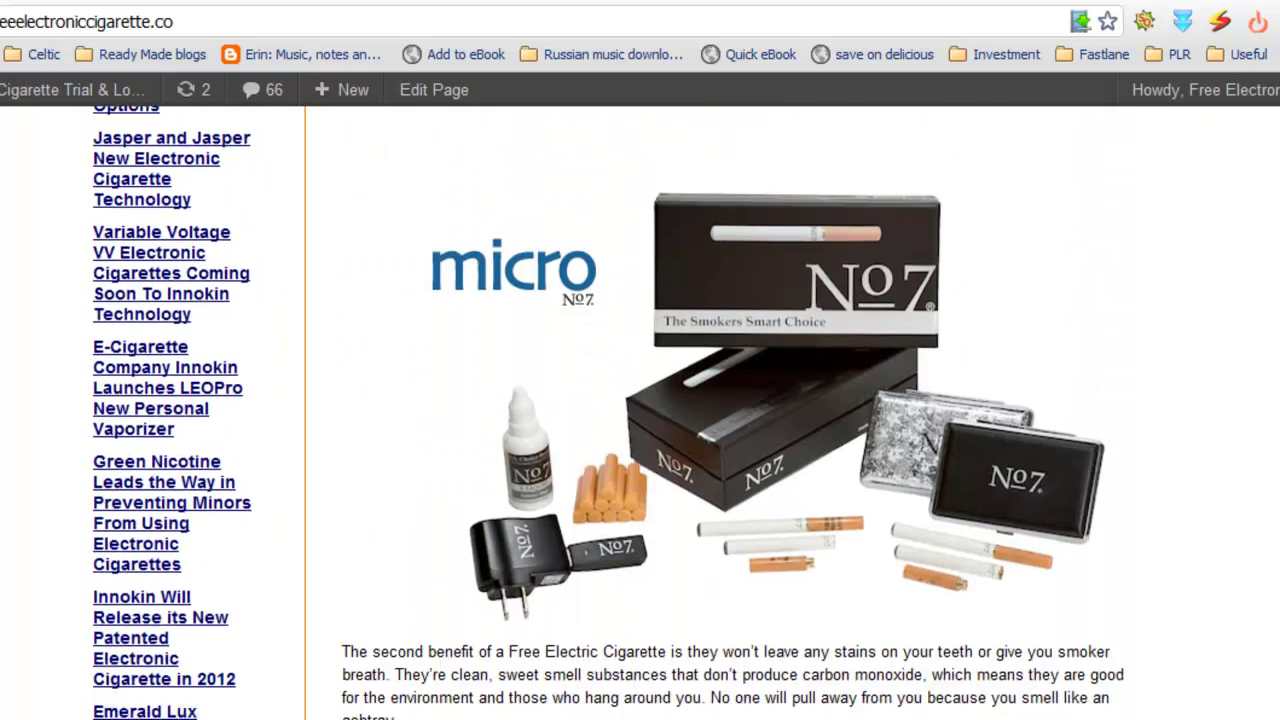
{"action": "scroll", "coordinate": [640, 400], "scroll_direction": "down", "scroll_amount": 7}
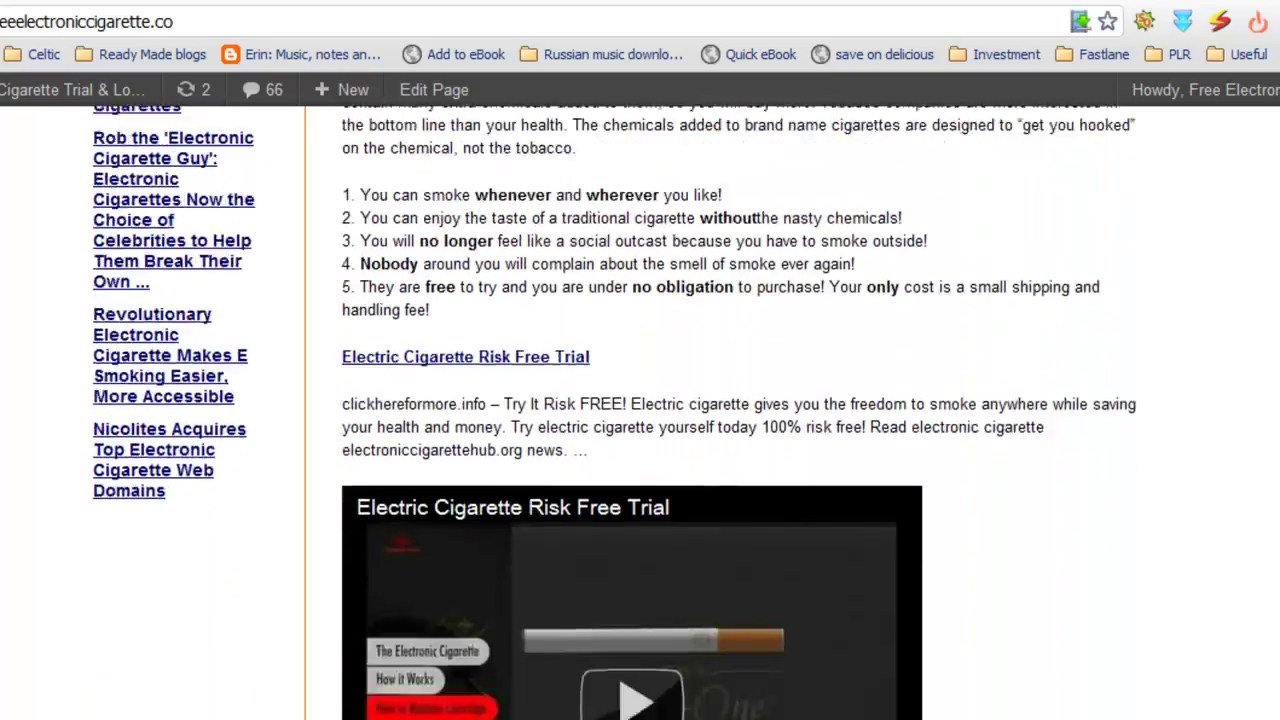
{"action": "scroll", "coordinate": [640, 400], "scroll_direction": "down", "scroll_amount": 2}
{"action": "scroll", "coordinate": [1228, 121], "scroll_direction": "up", "scroll_amount": 15}
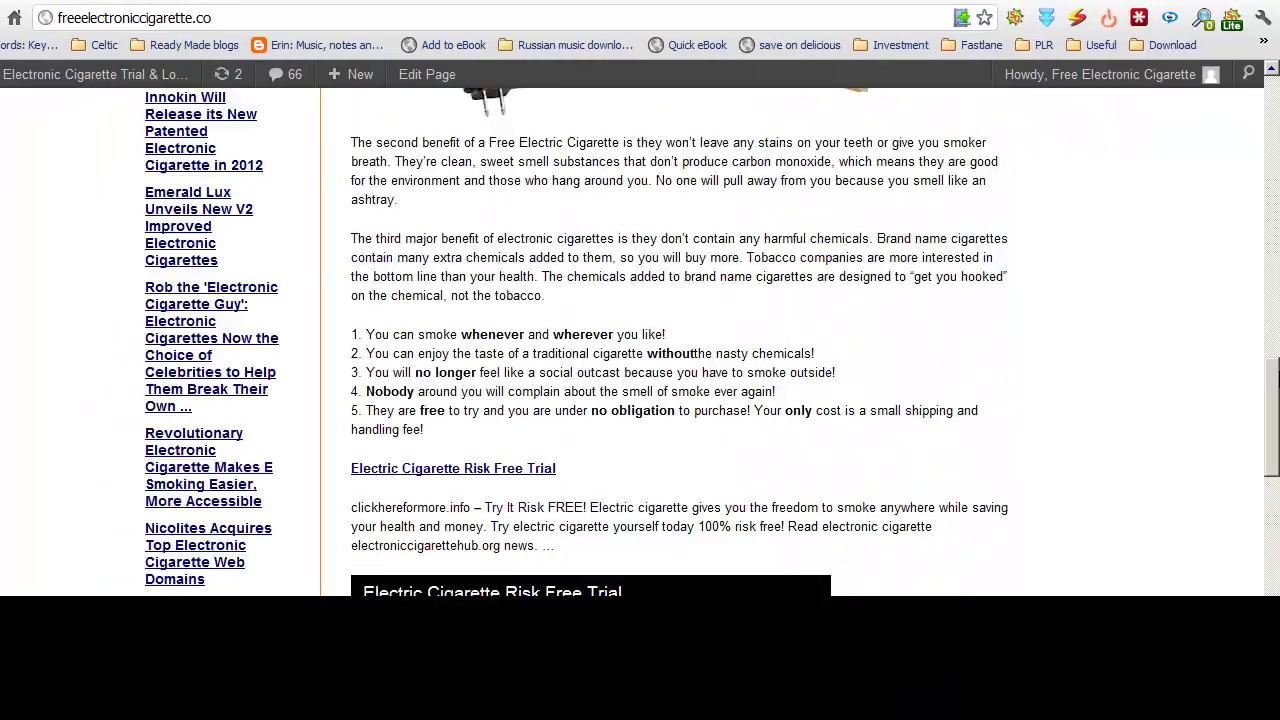